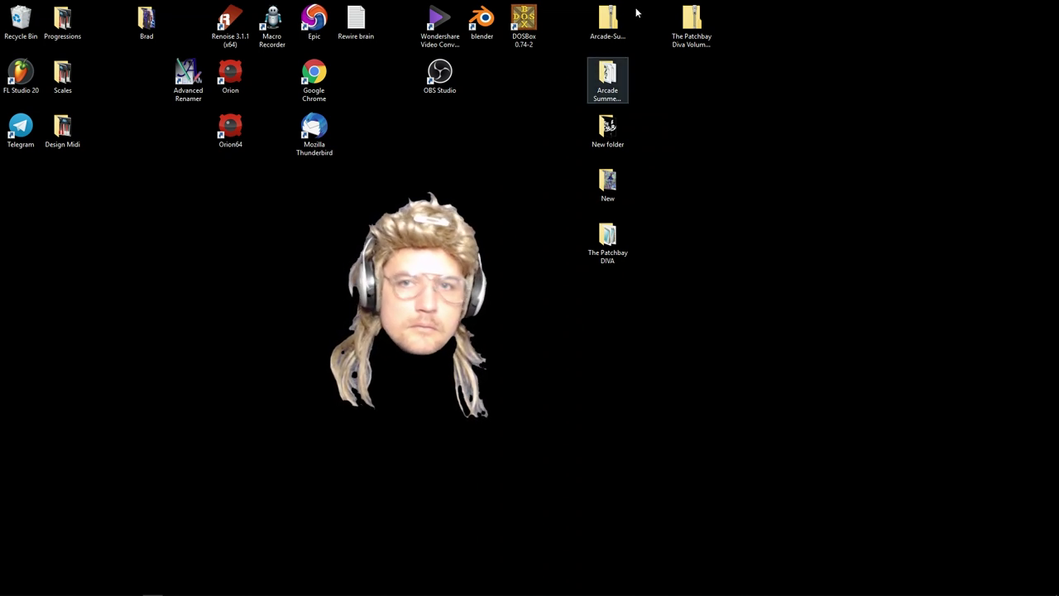
Switch to FL Studio and open the recent project din2.flp, dismissing the missing-plugin warnings
left_click(684, 43)
left_click(201, 570)
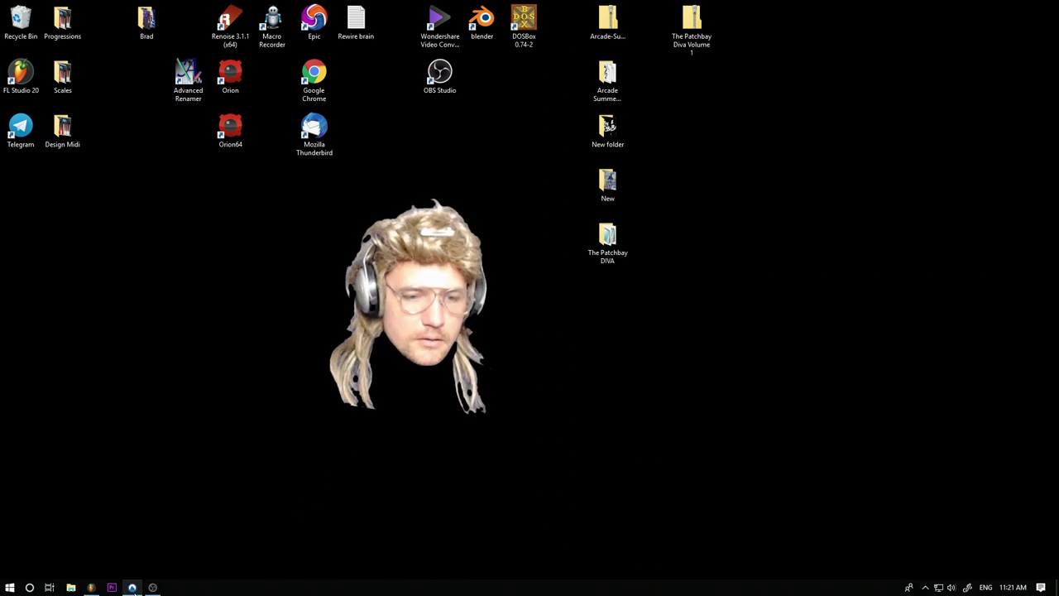
left_click(89, 588)
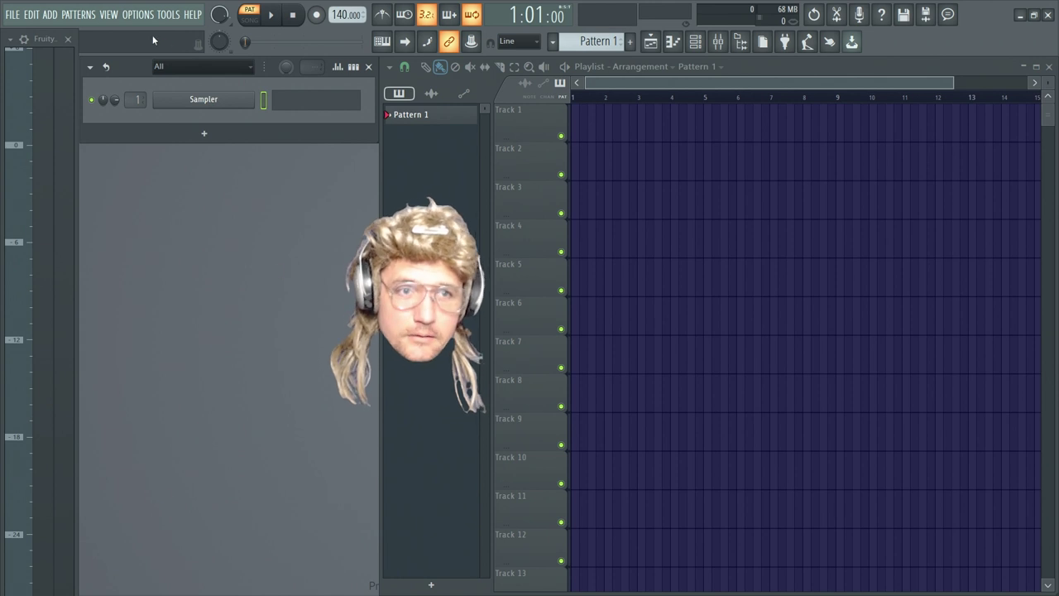
left_click(18, 15)
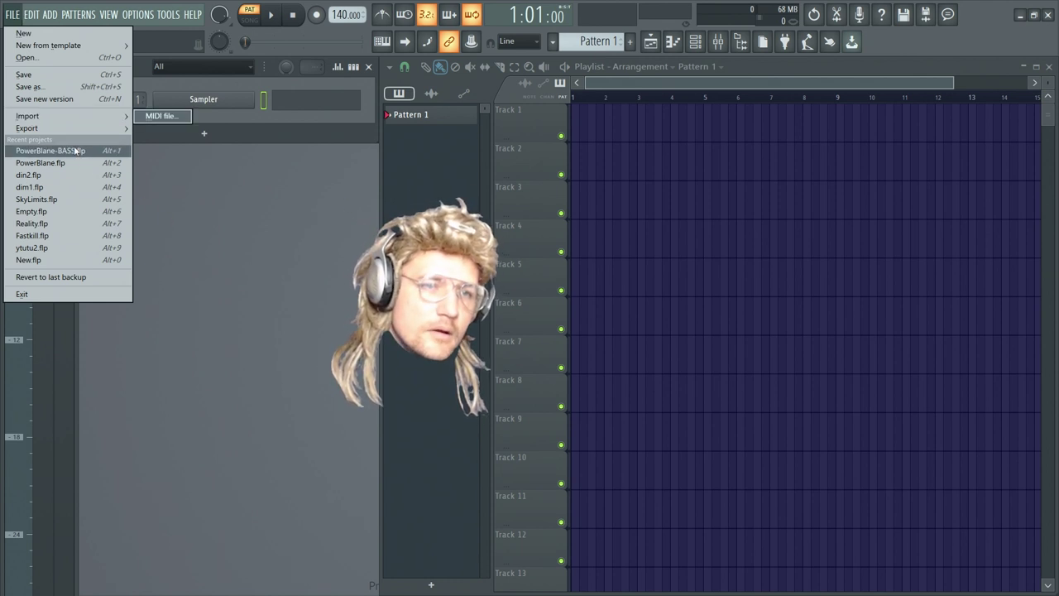
left_click(39, 178)
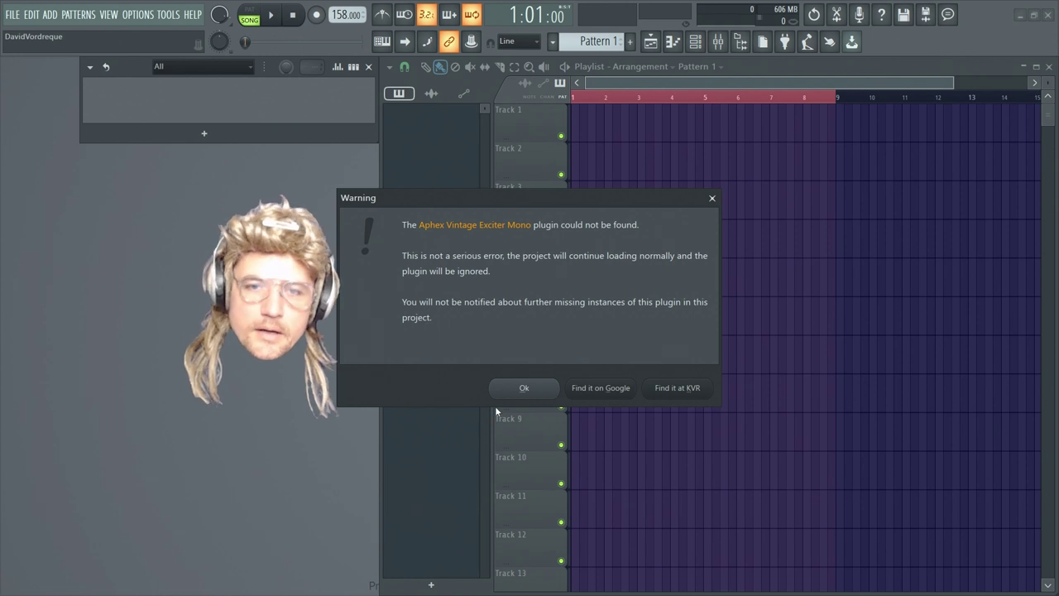
left_click(524, 389)
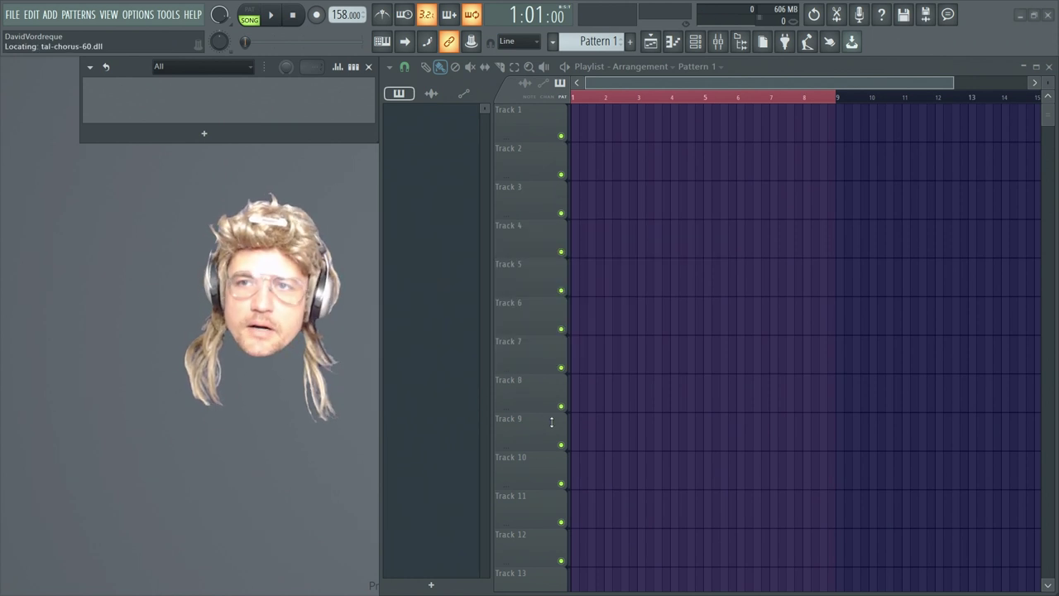
left_click(530, 389)
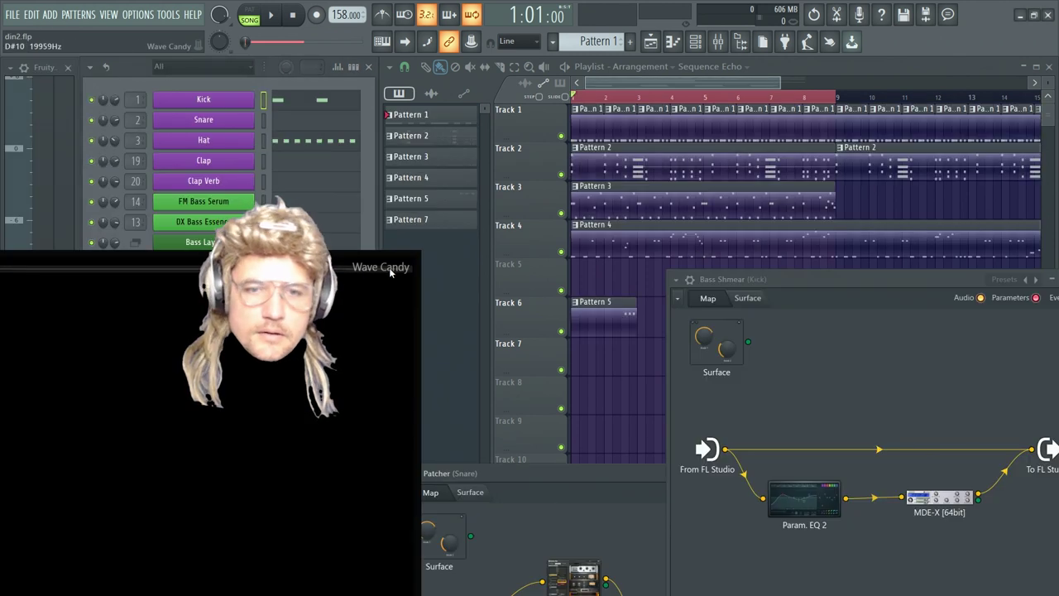
Remove the Wave Candy effect from the Master mixer track
left_click_drag(391, 274, 771, 205)
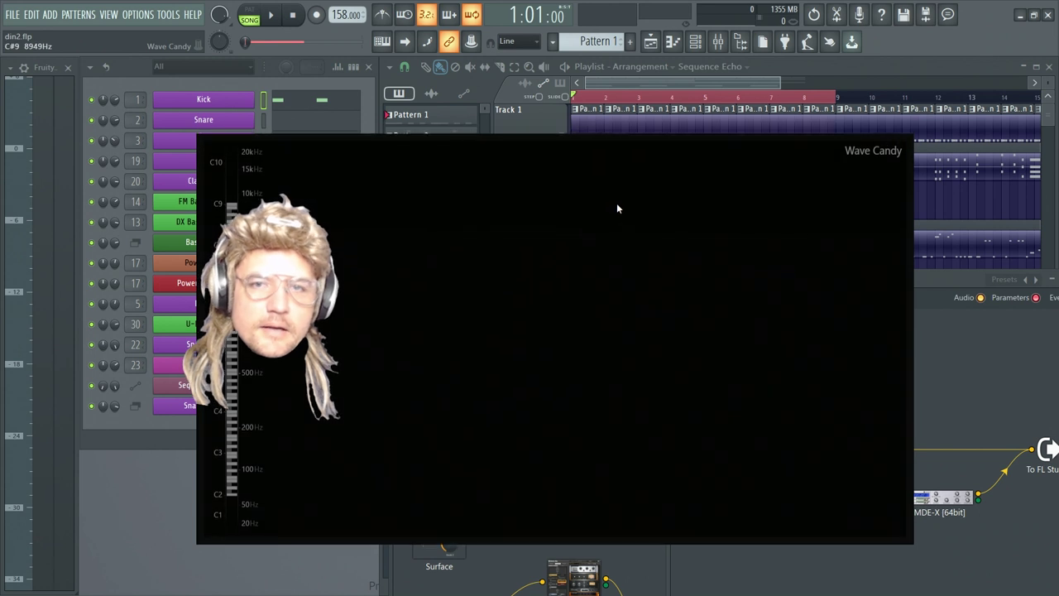
left_click(718, 41)
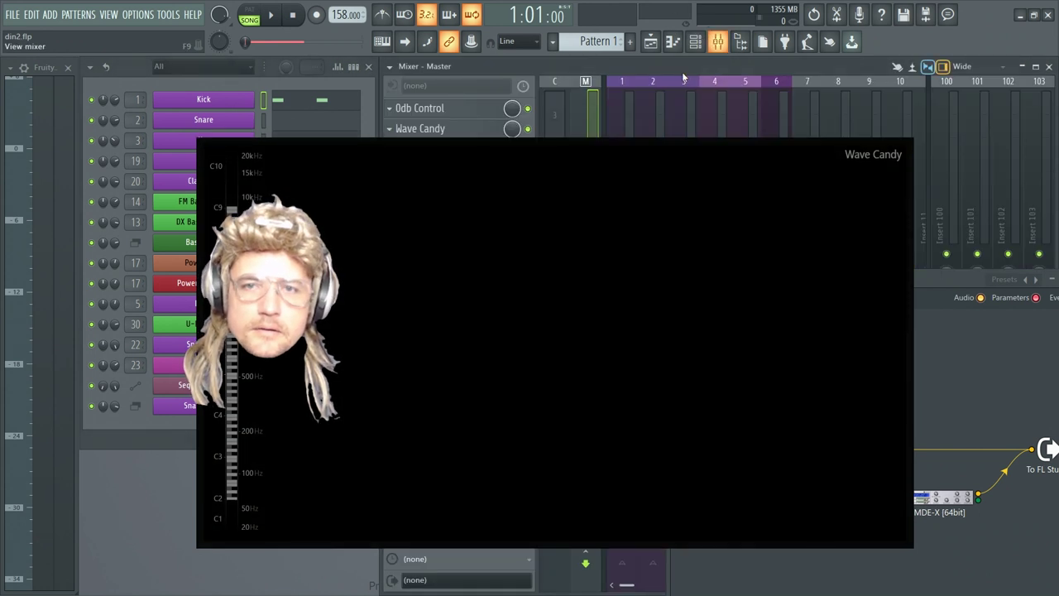
left_click_drag(499, 207, 637, 247)
right_click(411, 128)
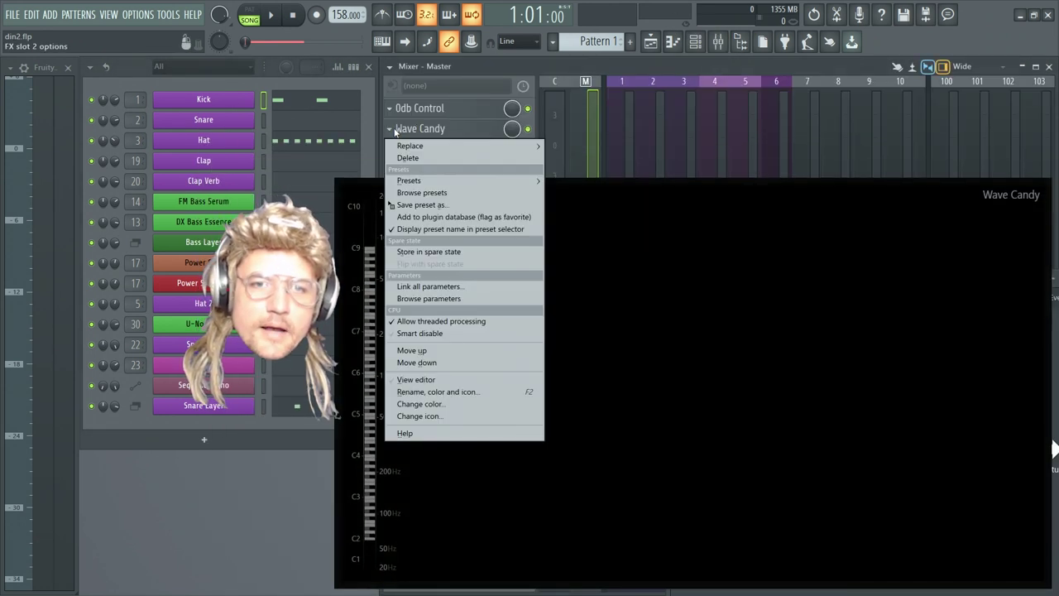
mouse_move(414, 140)
left_click(599, 51)
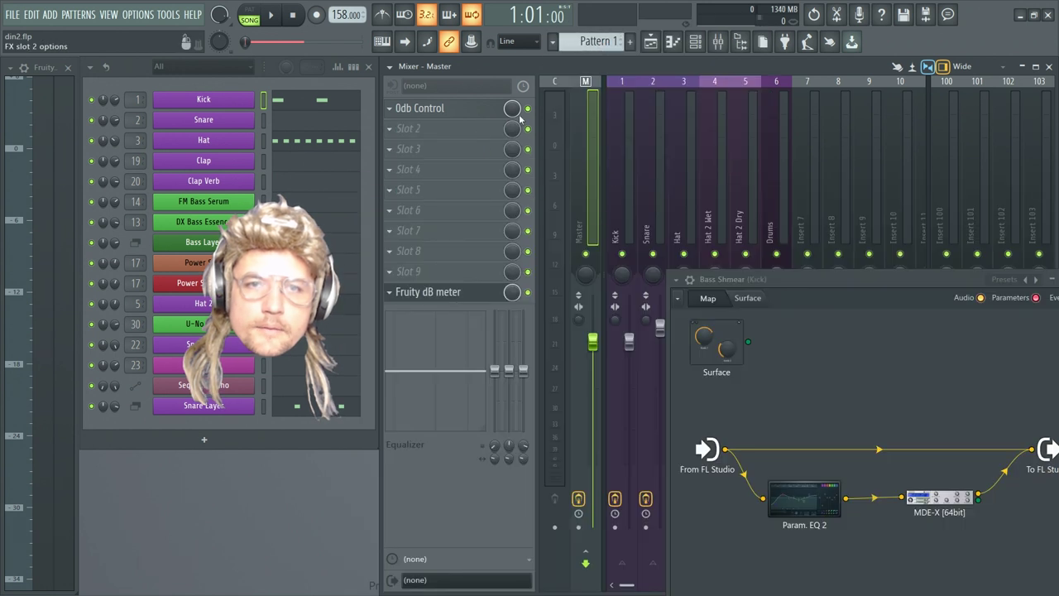
Inspect the master's 0db Control effect, then close it and the remaining plugin windows, including Bass Shmear
left_click(480, 112)
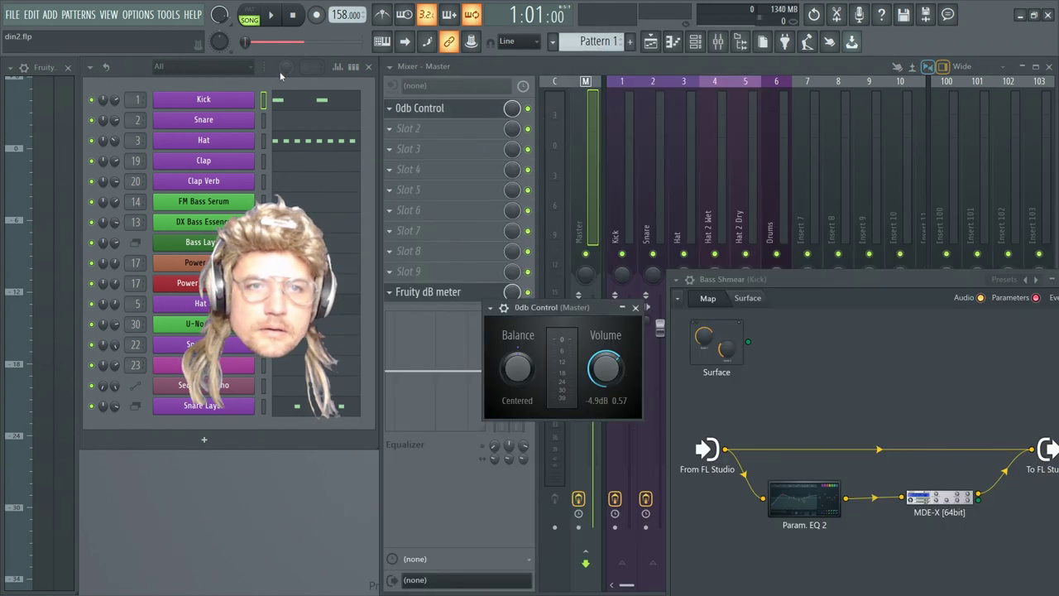
left_click(635, 308)
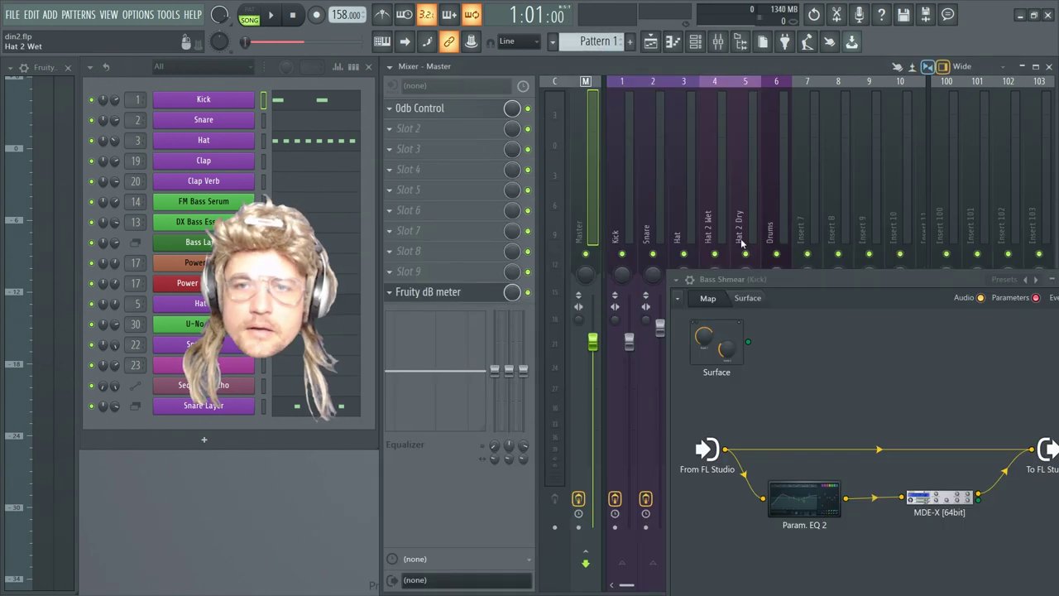
left_click_drag(773, 282, 393, 142)
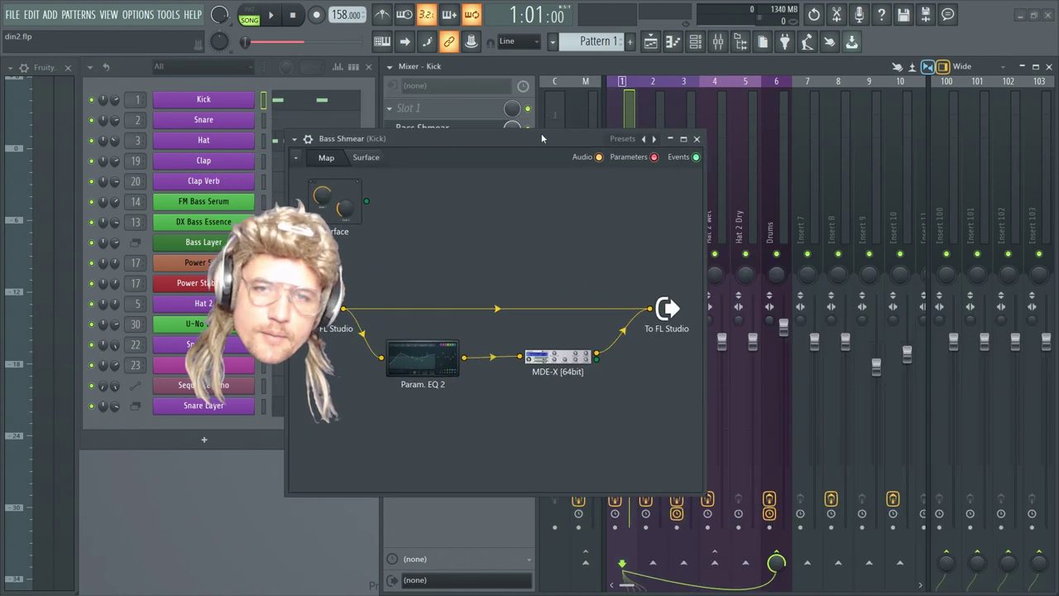
left_click_drag(543, 139, 786, 185)
left_click(784, 183)
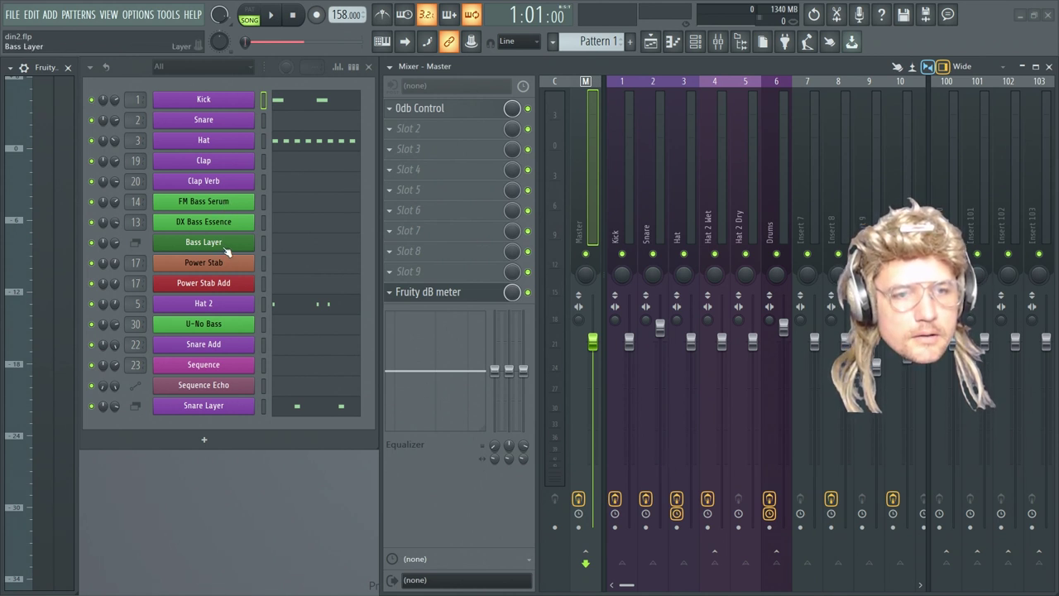
Solo the Power Stab channel and bring the playlist into view
right_click(98, 265)
left_click(138, 286)
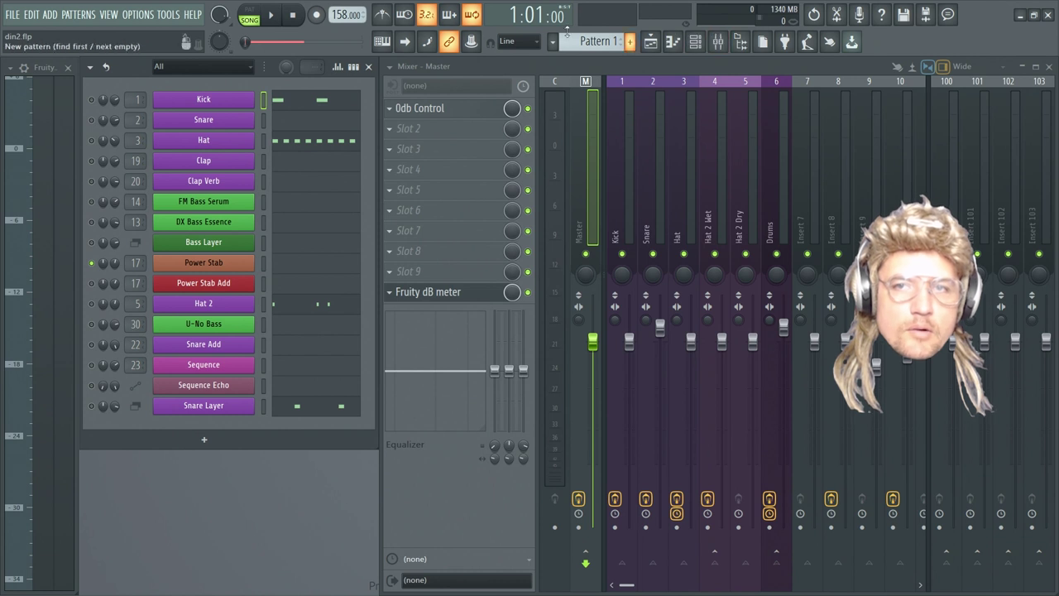
left_click(651, 42)
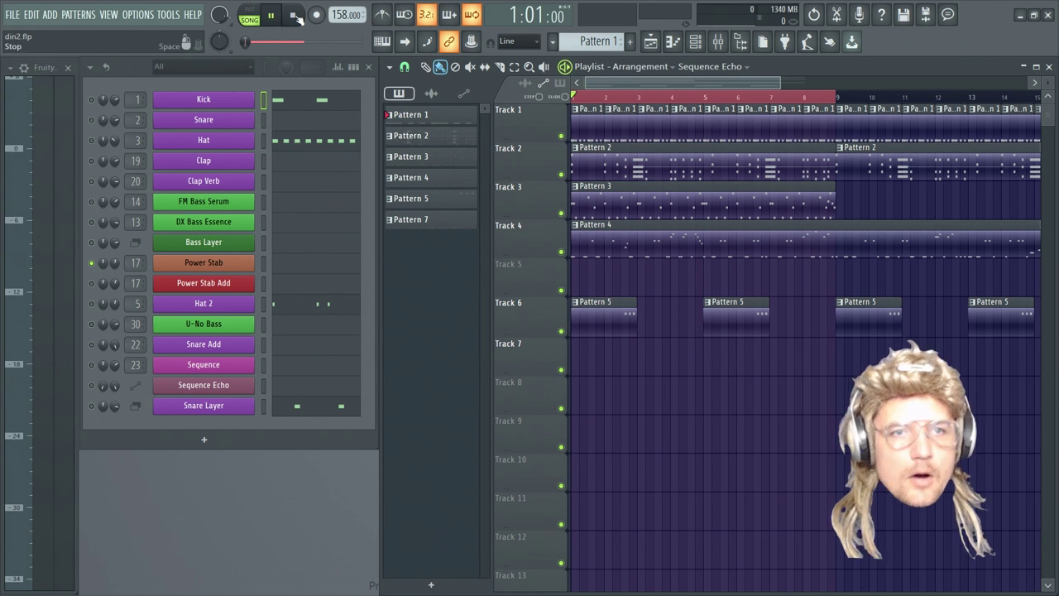
Set the audio input/output device to cmasiopxPCIX and close the settings
left_click(134, 15)
left_click(153, 58)
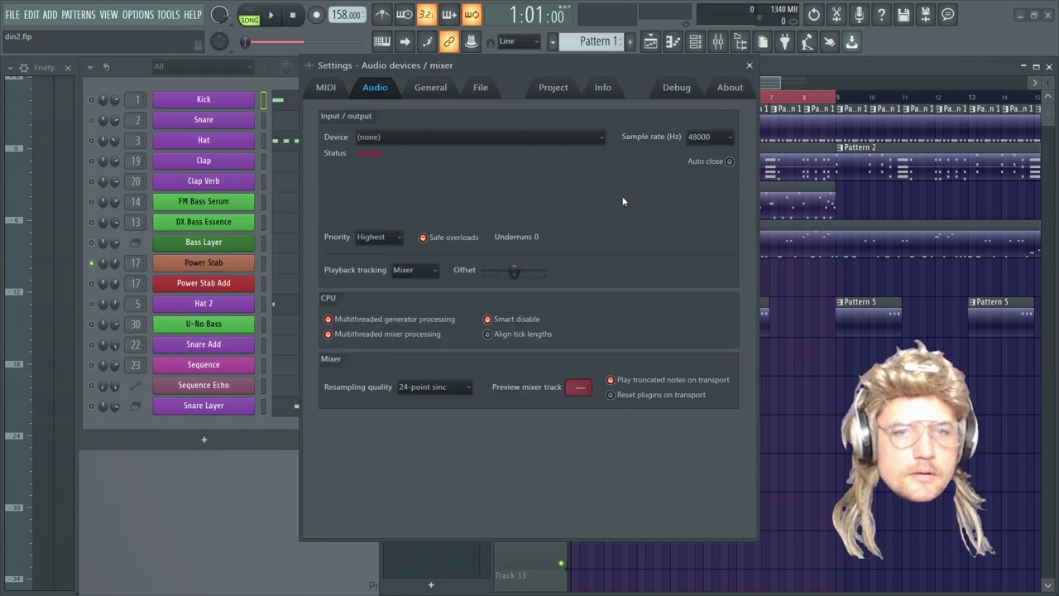
left_click(480, 138)
left_click(435, 225)
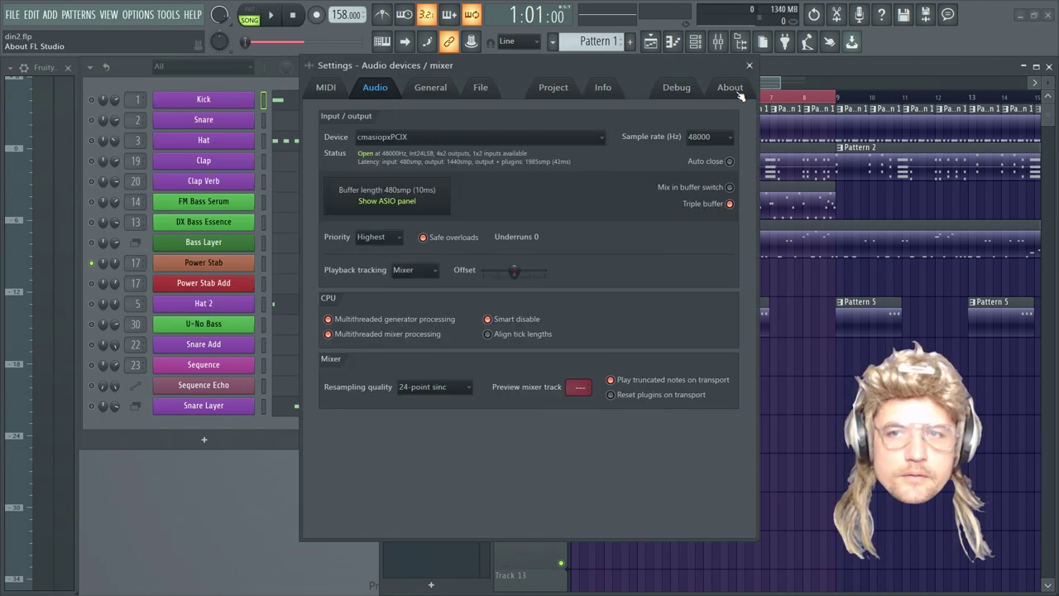
left_click(749, 67)
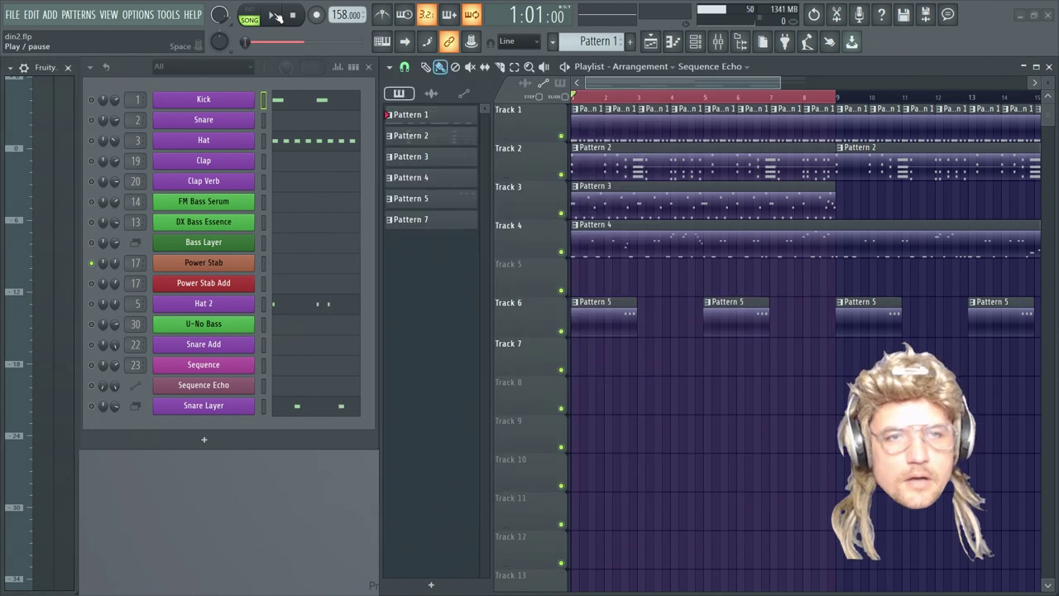
Play the song with only Power Stab audible, stop it, and turn the channel's solo off
left_click(275, 16)
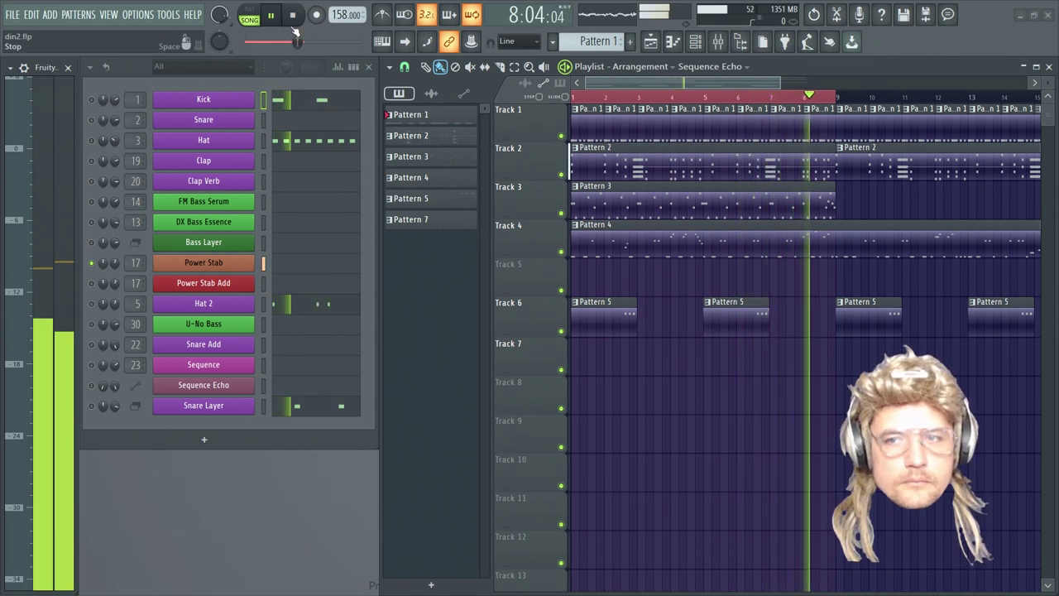
left_click(295, 16)
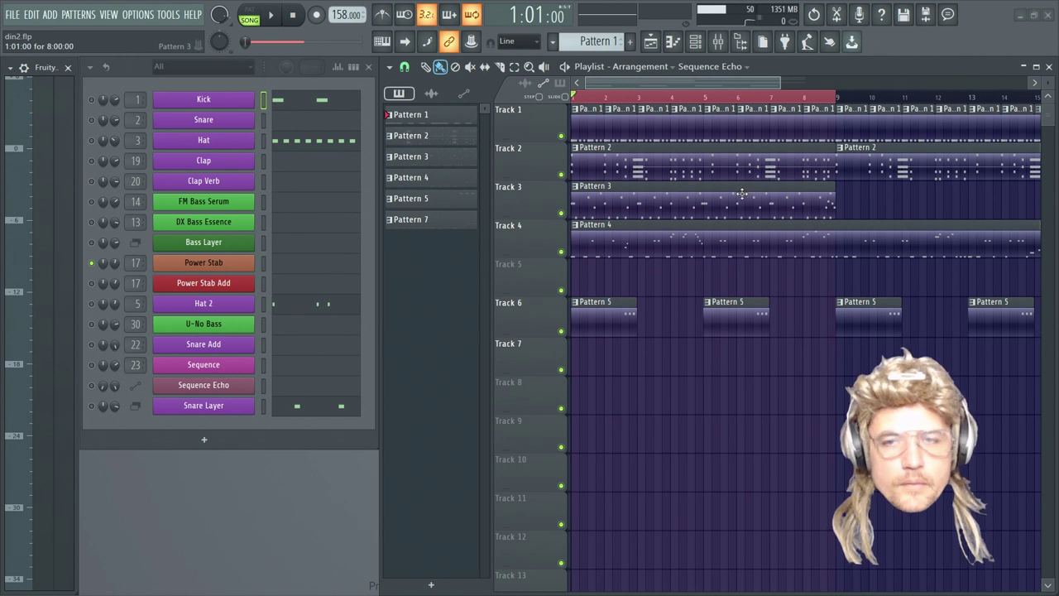
right_click(92, 263)
left_click(110, 269)
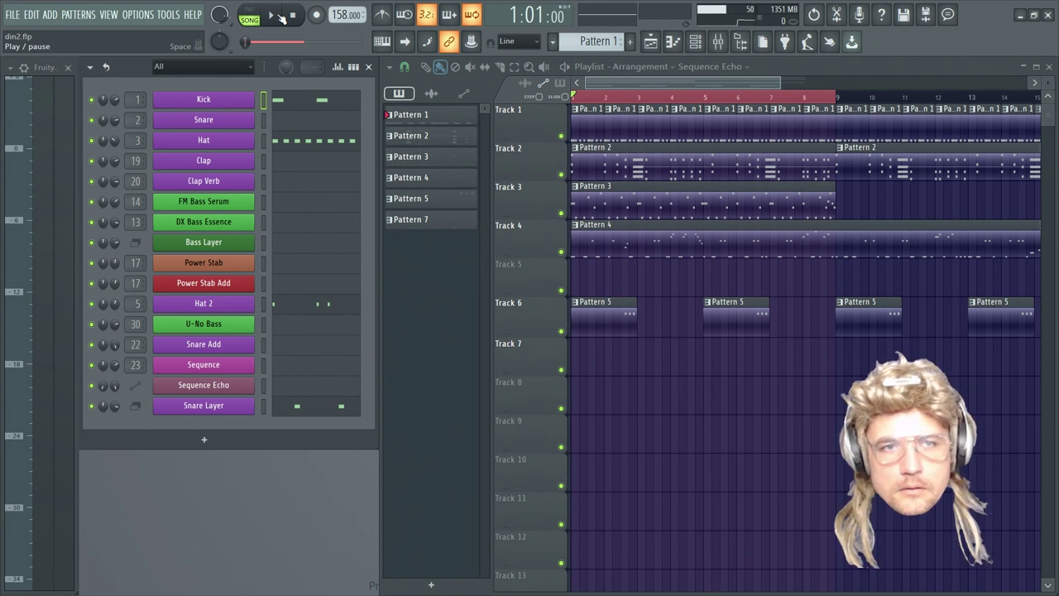
Play the full arrangement, then mute playlist Track 3 and listen to the loop without it
left_click(280, 14)
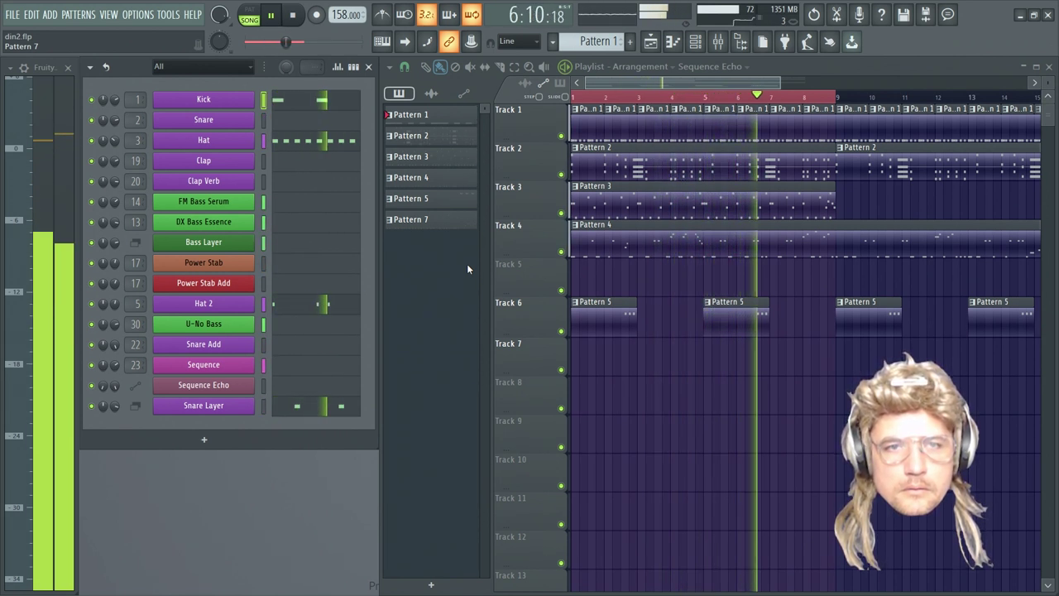
left_click(271, 19)
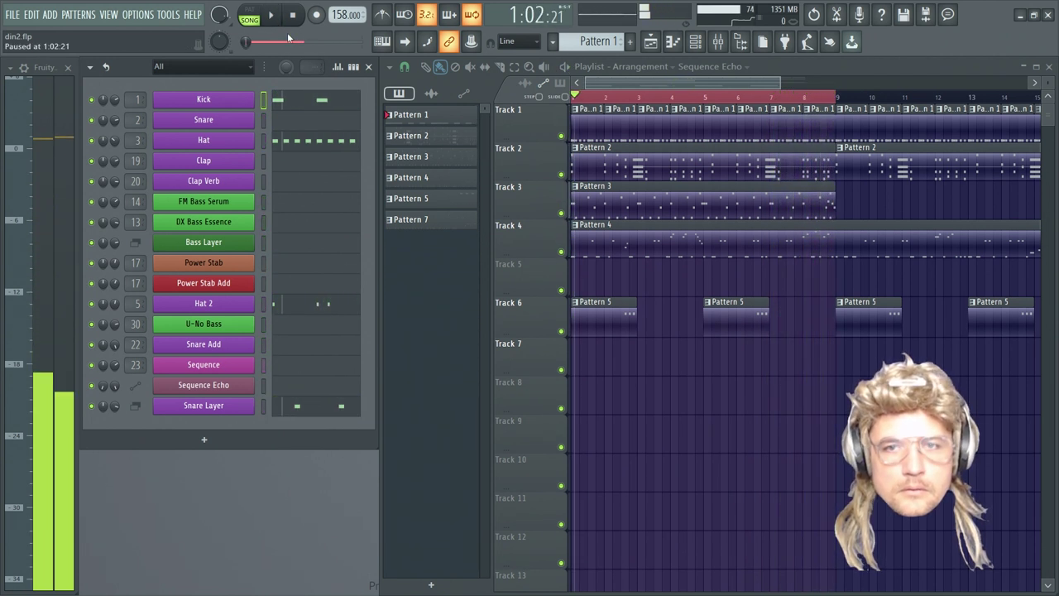
left_click(561, 213)
key("space")
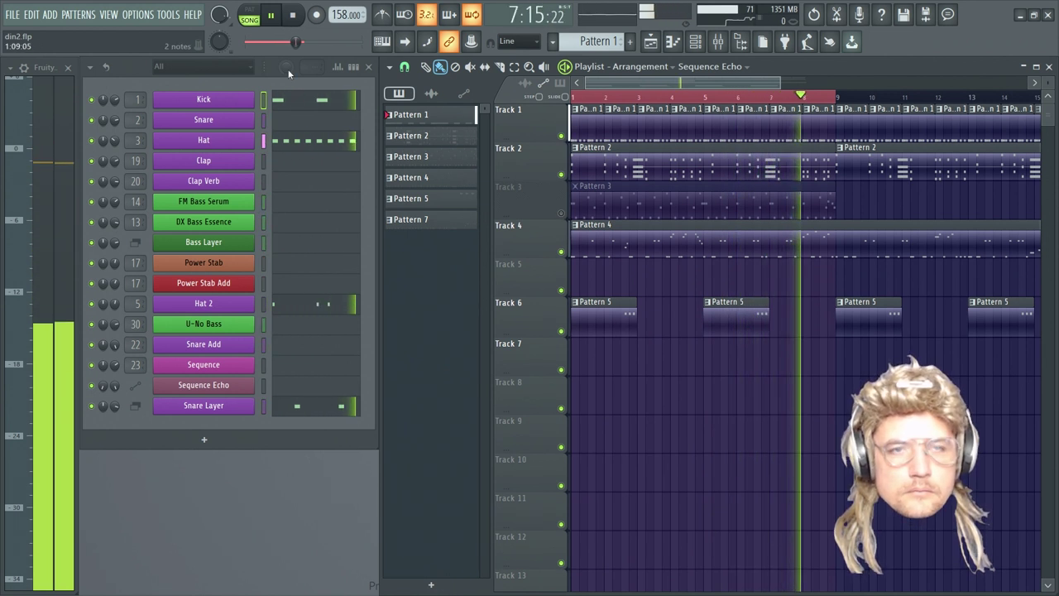
left_click(292, 15)
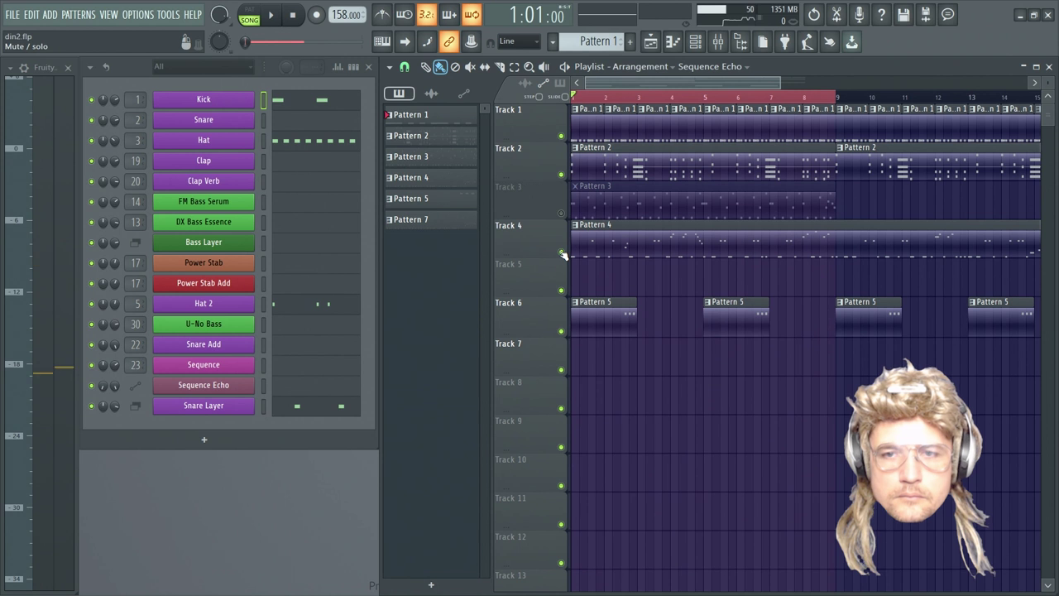
Solo playlist Track 4 and listen to Pattern 4 on its own
left_click(562, 252, "ctrl")
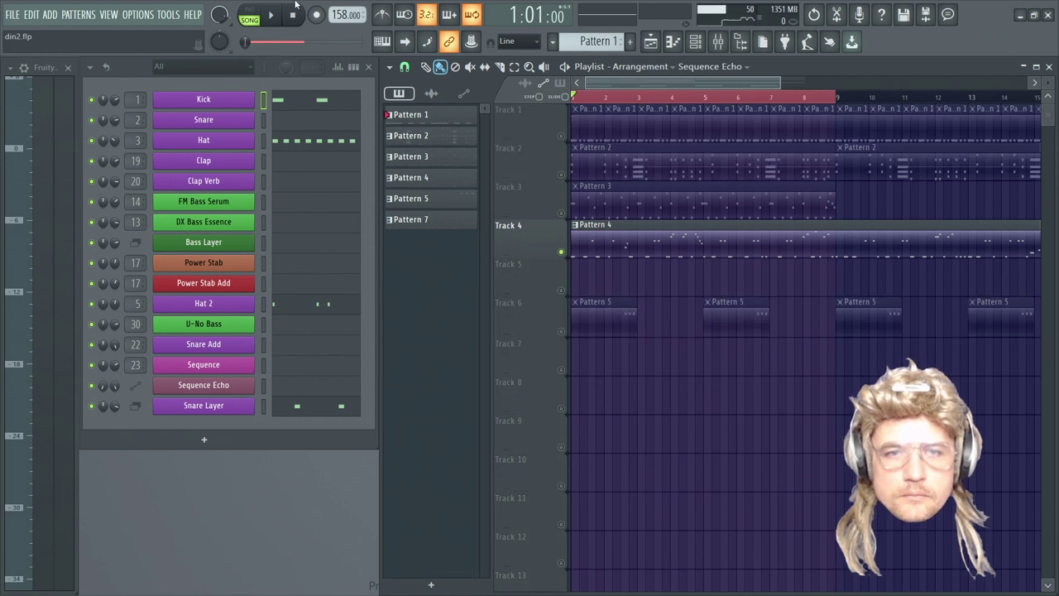
key("space")
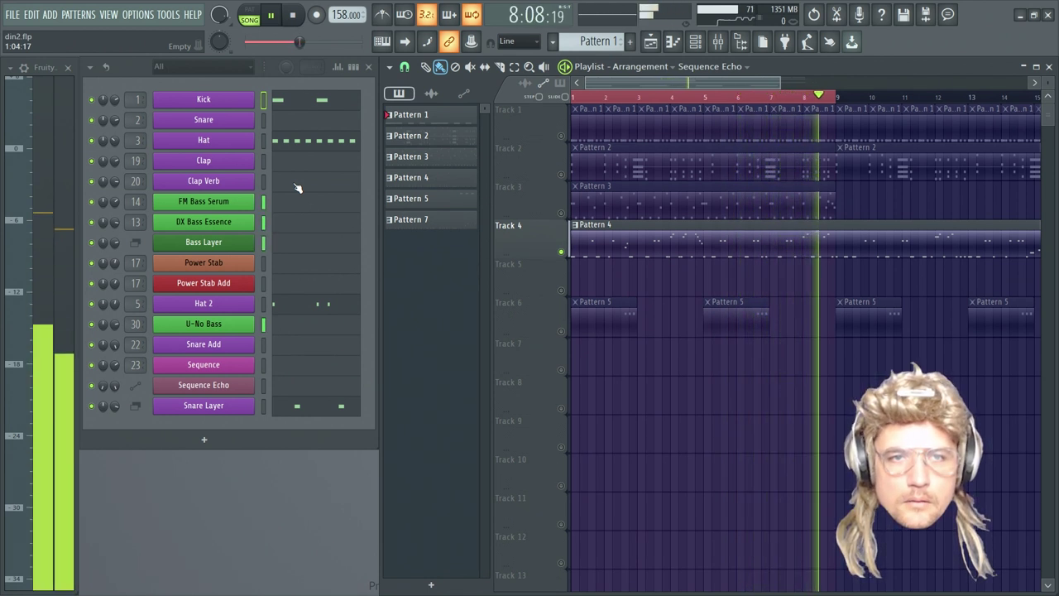
left_click(300, 16)
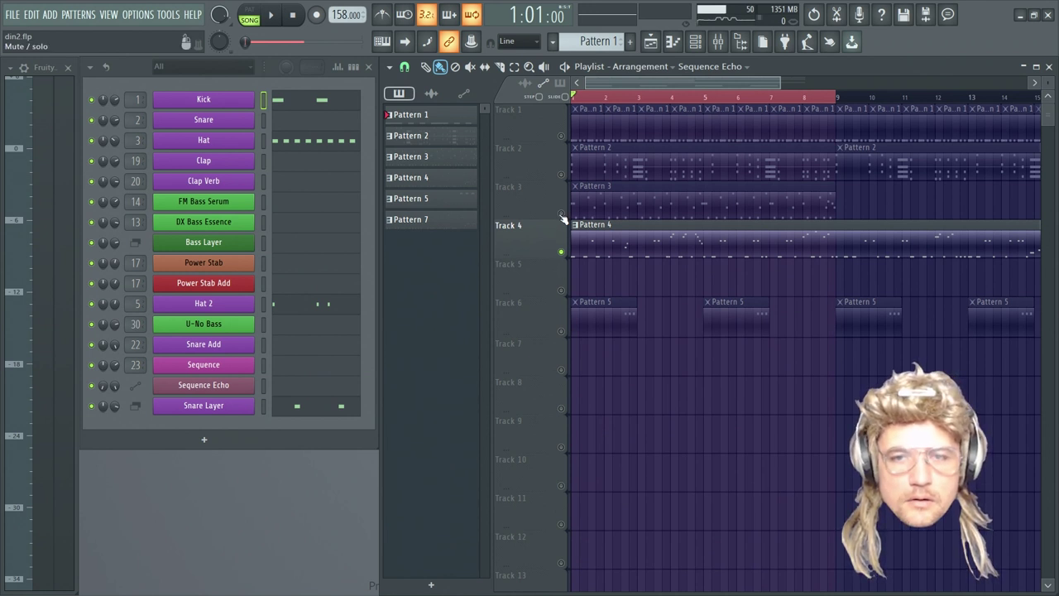
Mute Tracks 3 and 4, enable only Track 1 in the playlist, and listen to Pattern 1 alone
left_click_drag(564, 203, 564, 232)
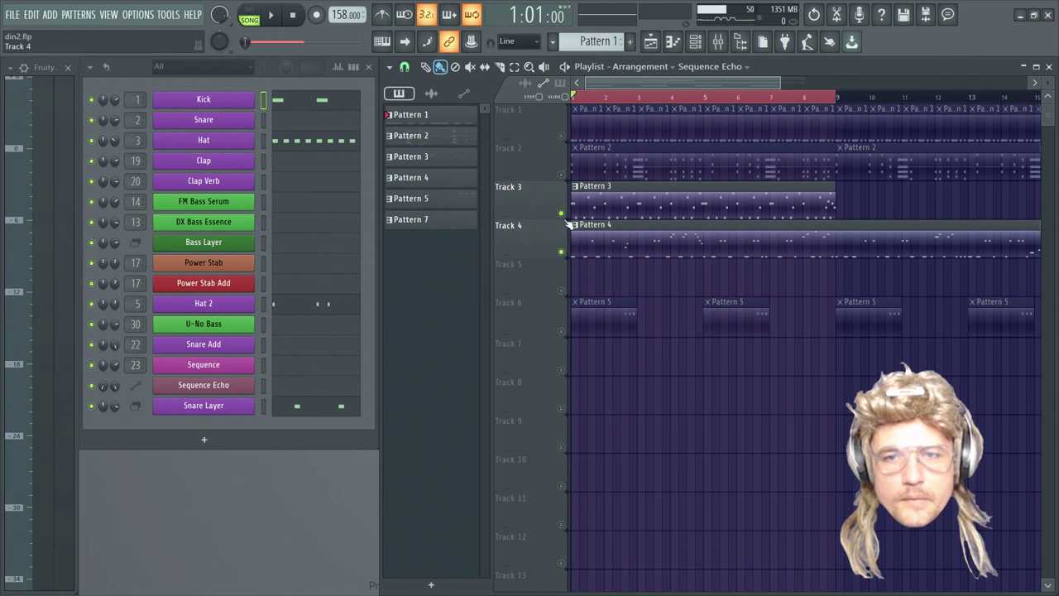
left_click(561, 213)
left_click(561, 251)
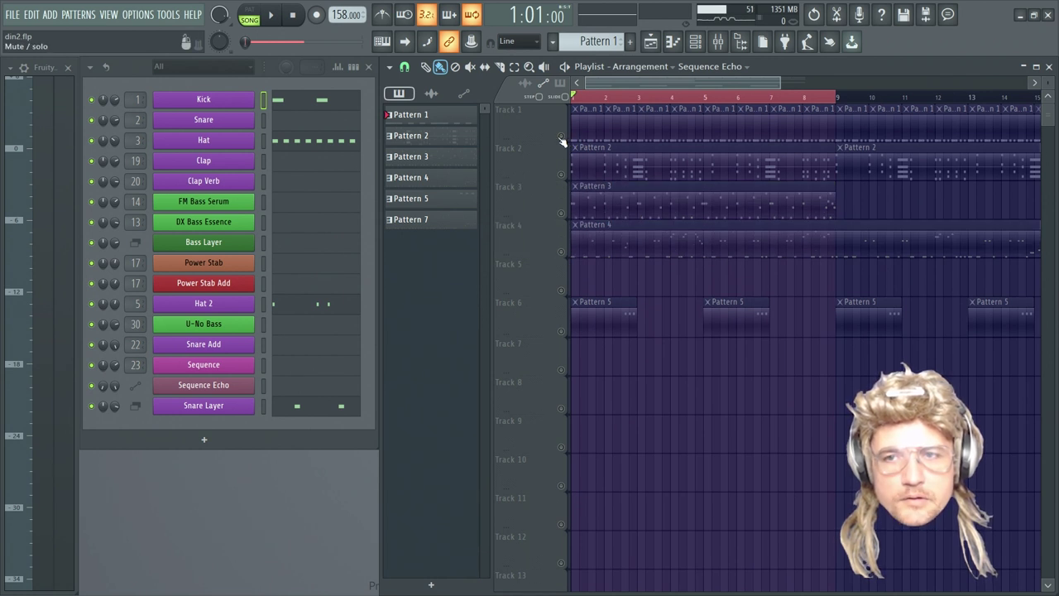
left_click(561, 137)
left_click(271, 15)
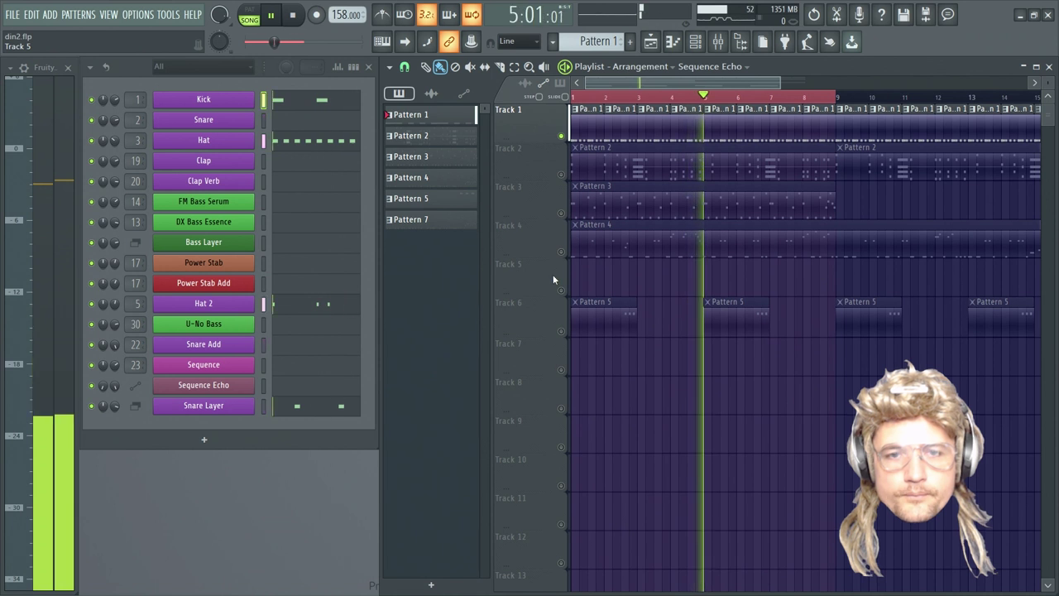
key("space")
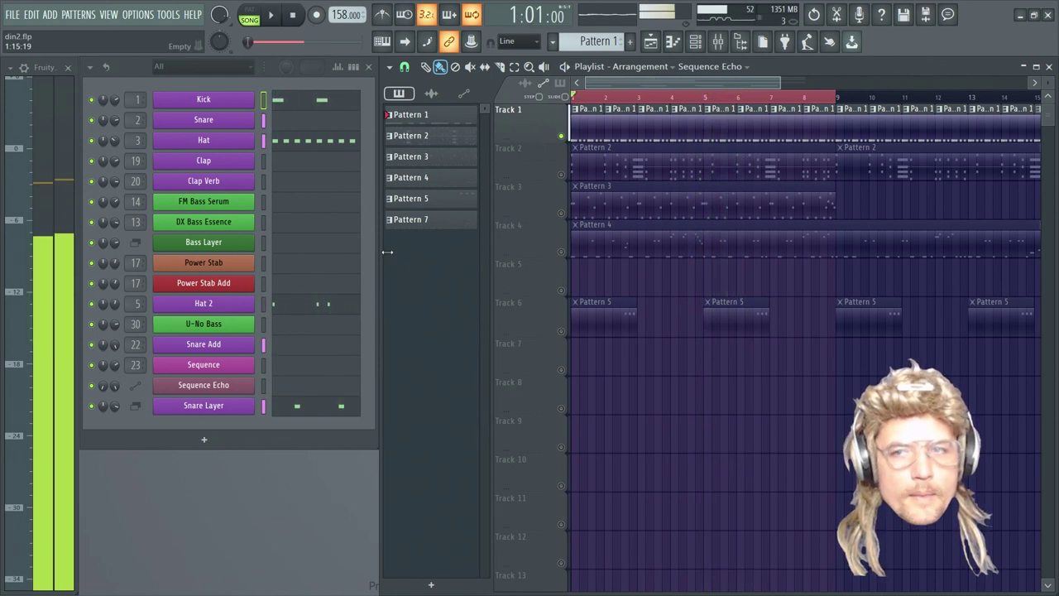
Enable playlist Track 6 alongside Track 1 and play the loop twice to hear Patterns 1 and 5 together
left_click(562, 332)
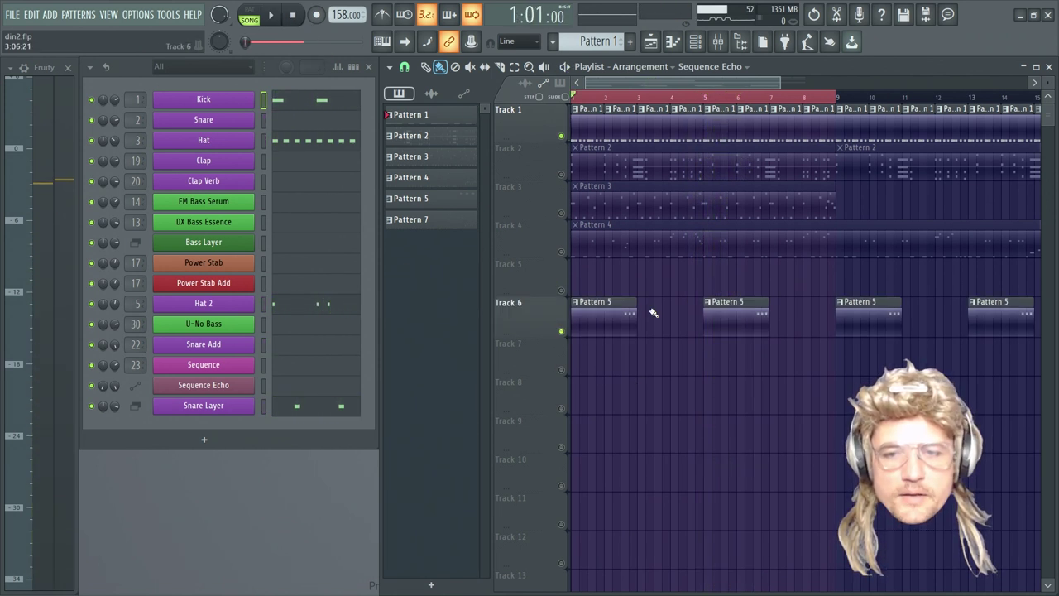
key("space")
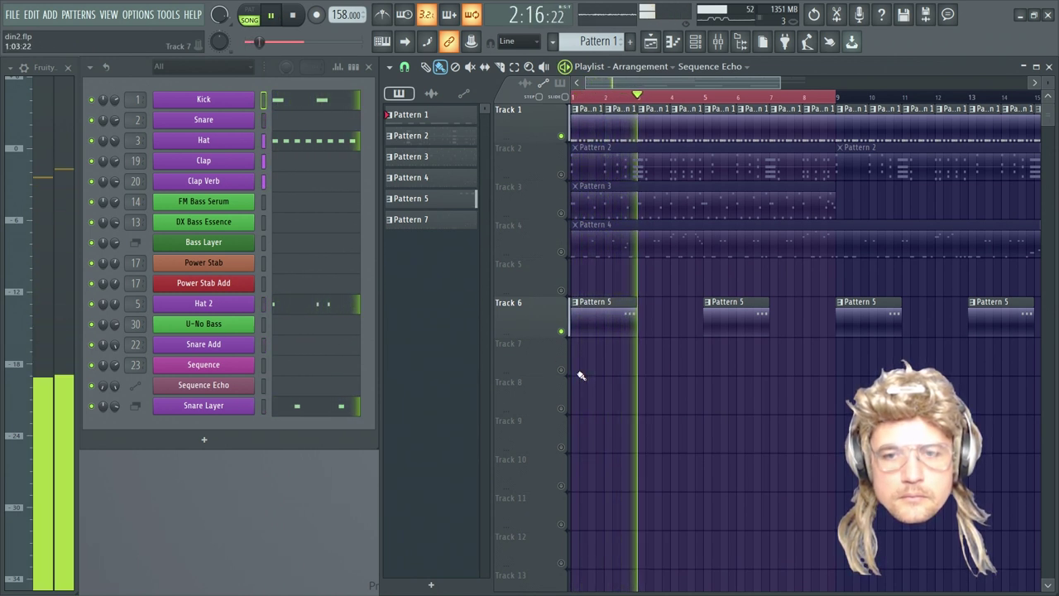
key("space")
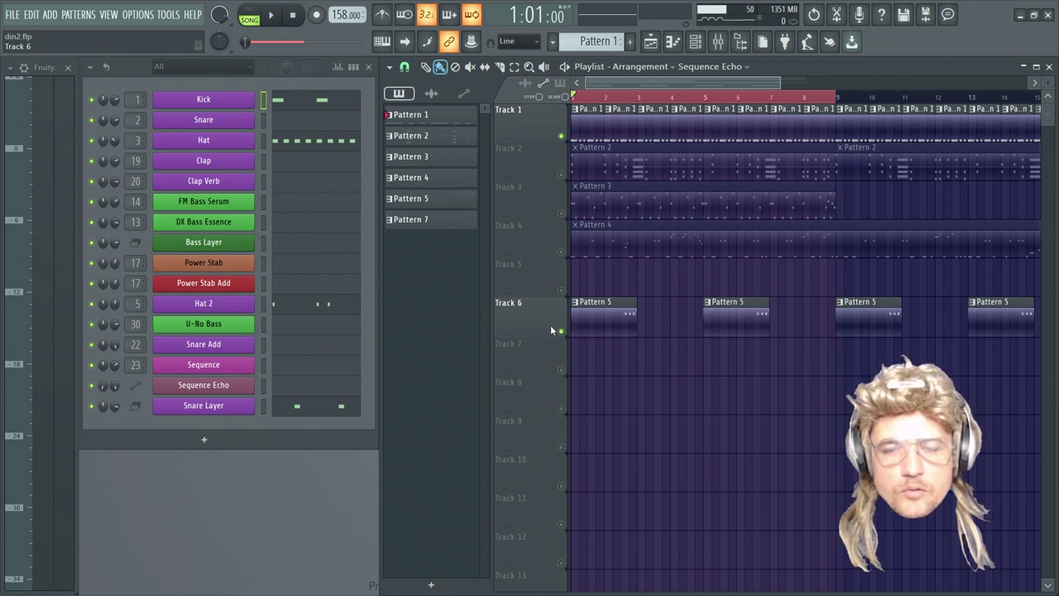
left_click(273, 15)
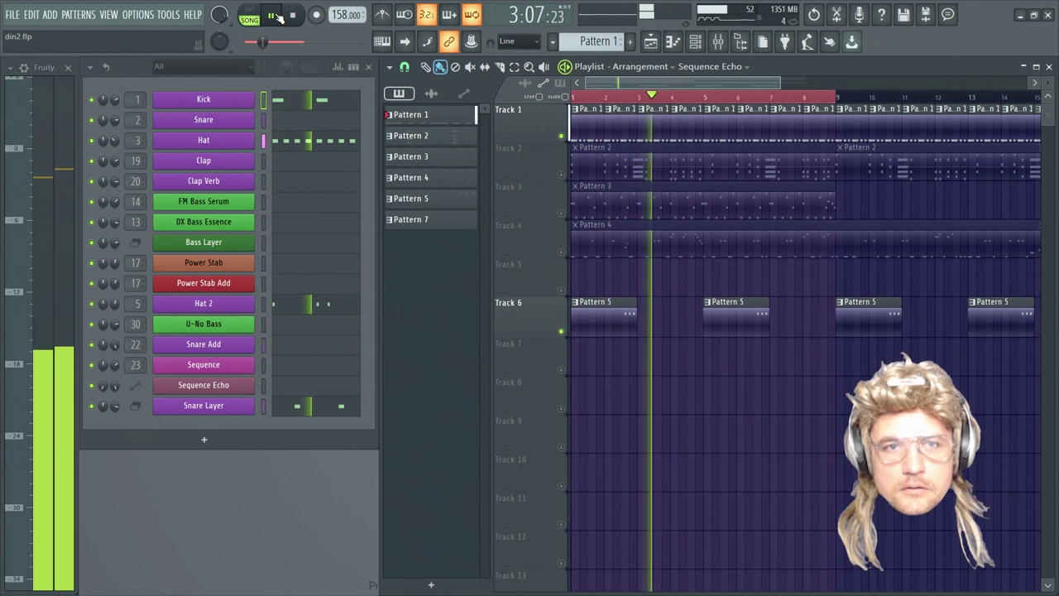
key("space")
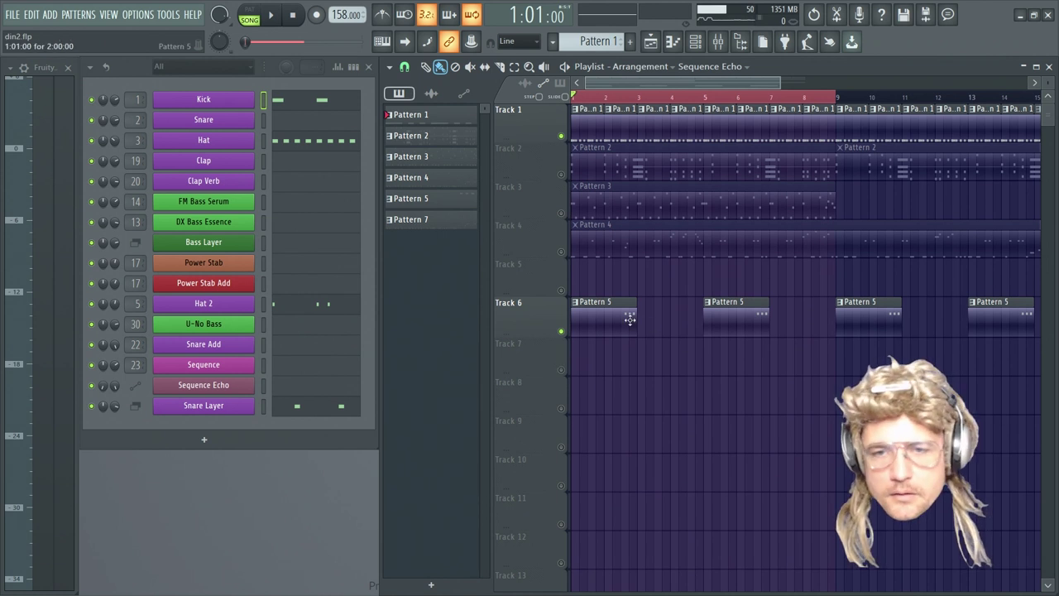
Mute playlist Track 1 and play the loop to hear only Pattern 5 on Track 6
left_click(561, 136)
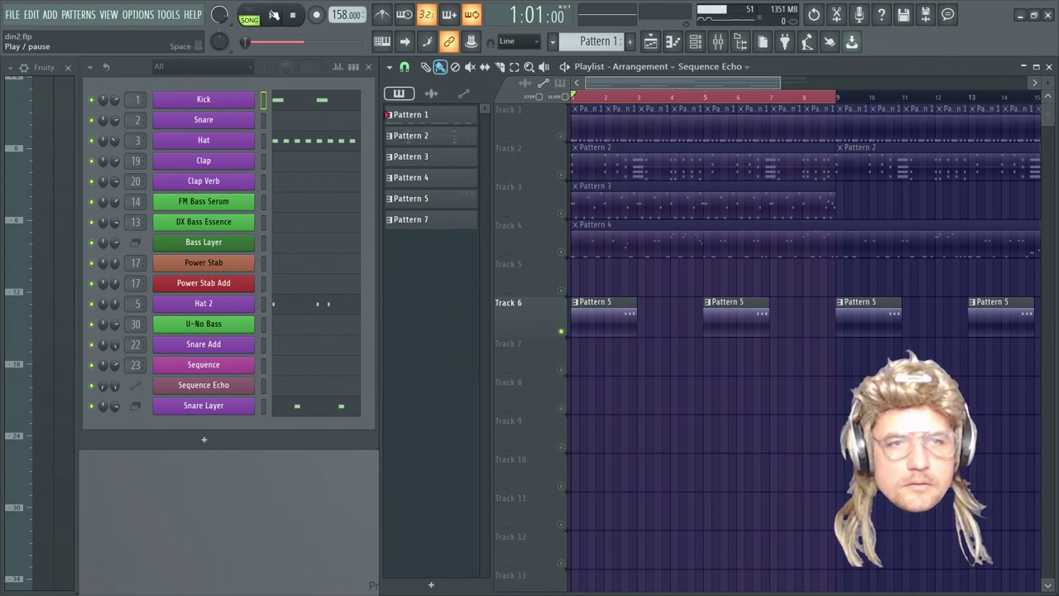
key("space")
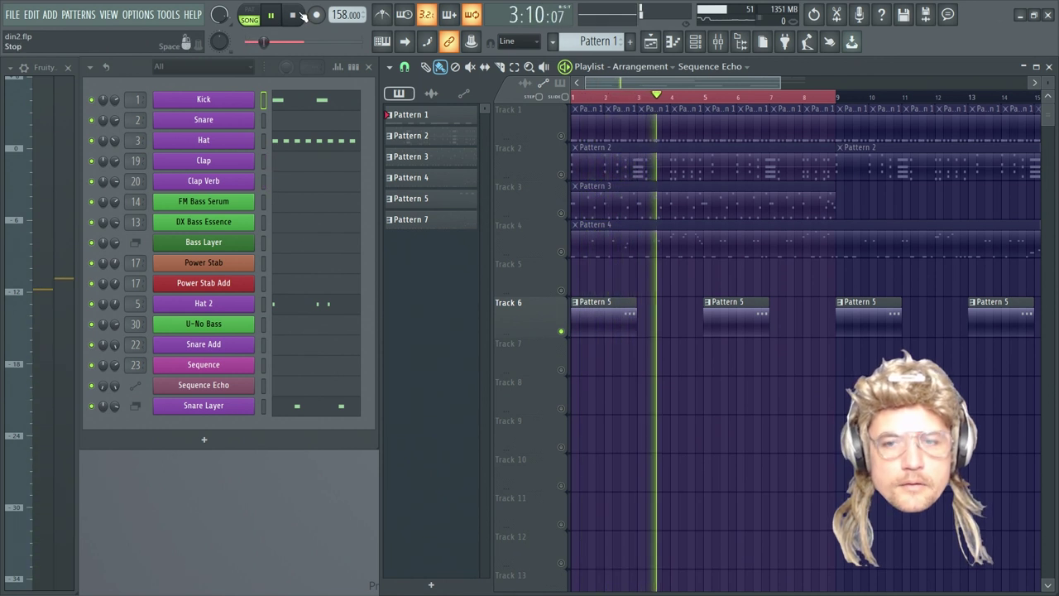
key("space")
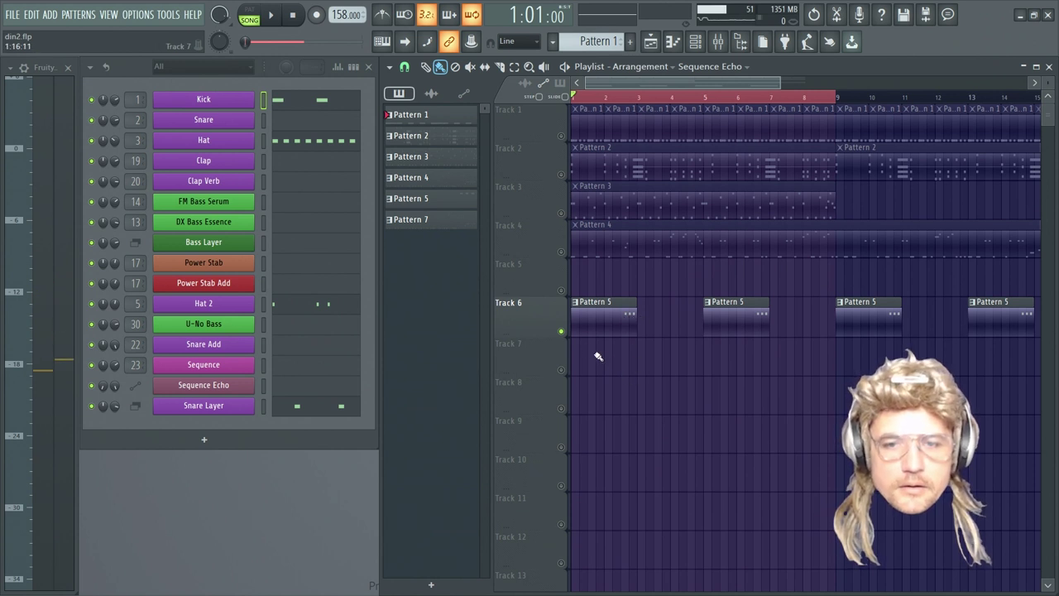
Re-enable all playlist tracks and play the full arrangement, pausing it in bar 7
right_click(562, 332)
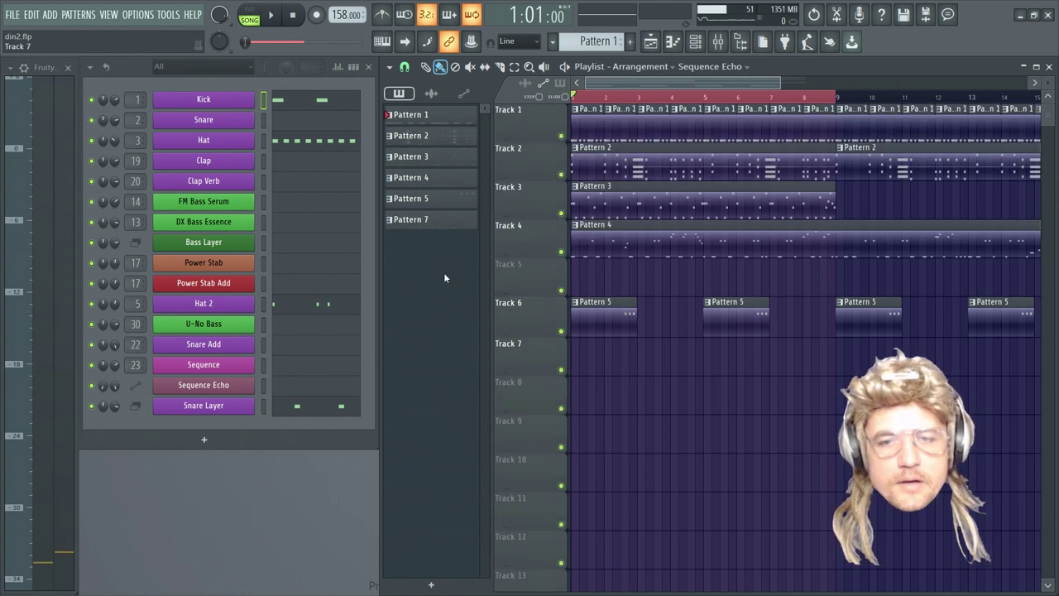
left_click(271, 15)
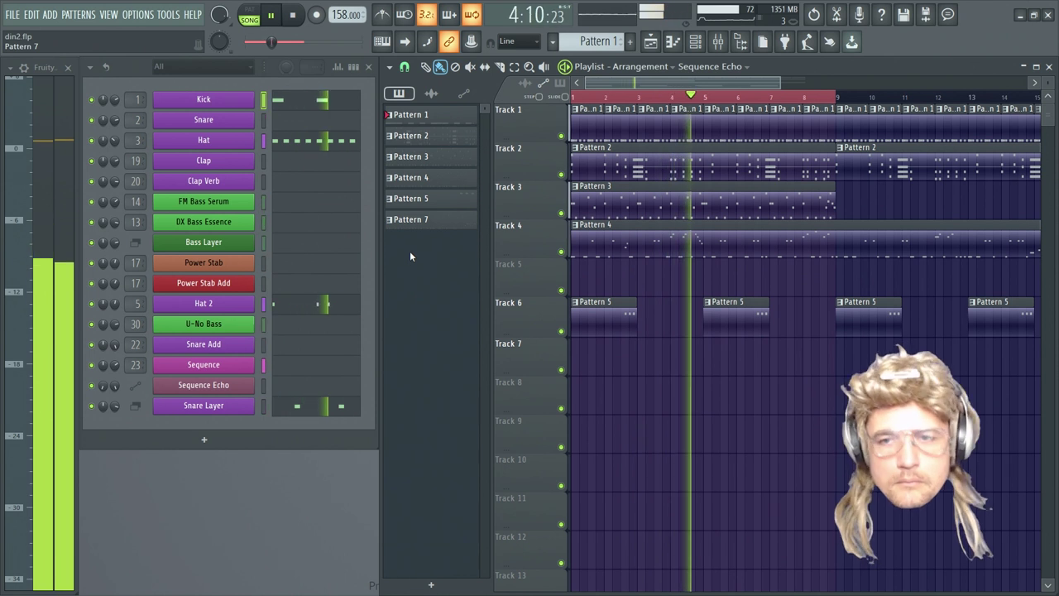
left_click(281, 16)
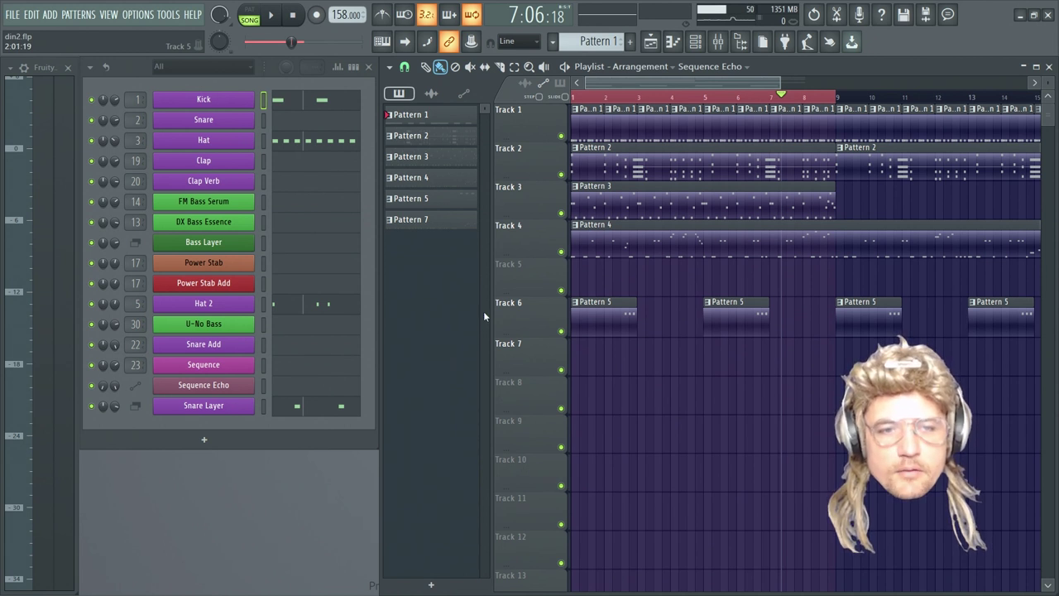
Solo the Power Stab channel, return the playhead to the start of the song, and listen to the sound alone
right_click(92, 264)
left_click(124, 304)
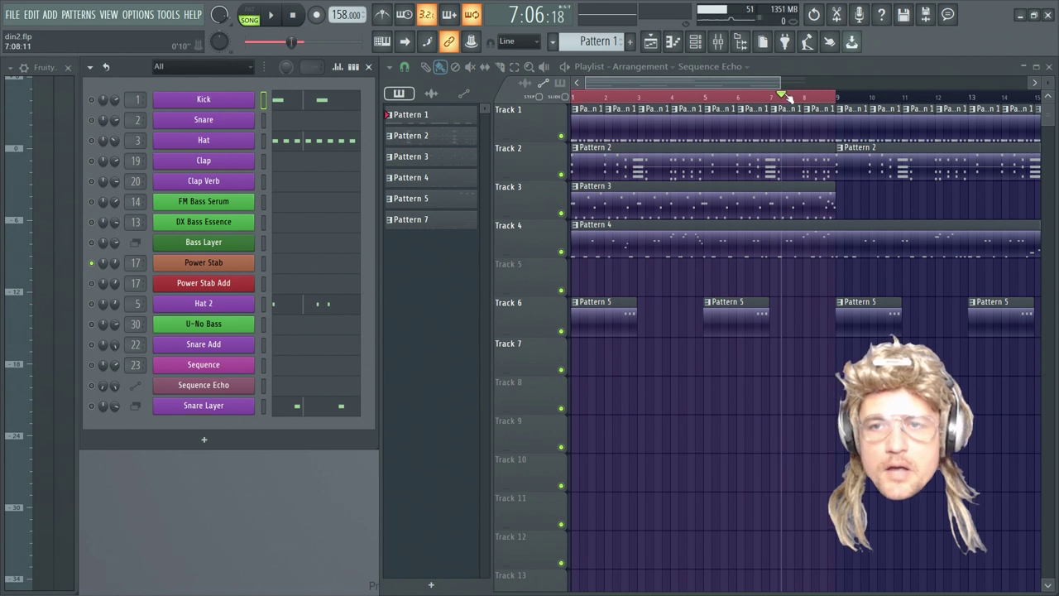
left_click_drag(786, 97, 573, 97)
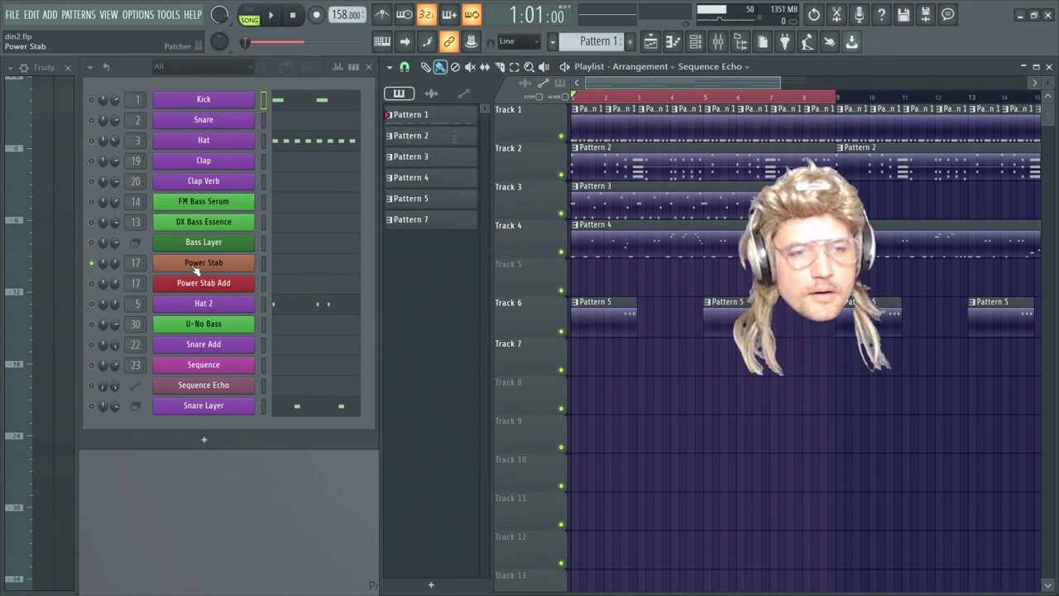
left_click(270, 14)
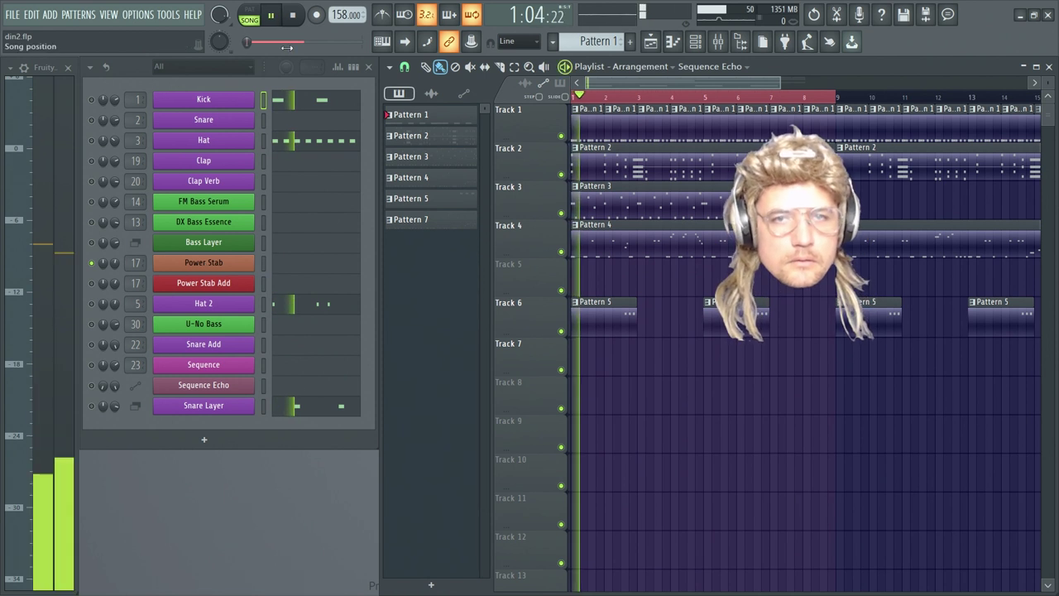
key("space")
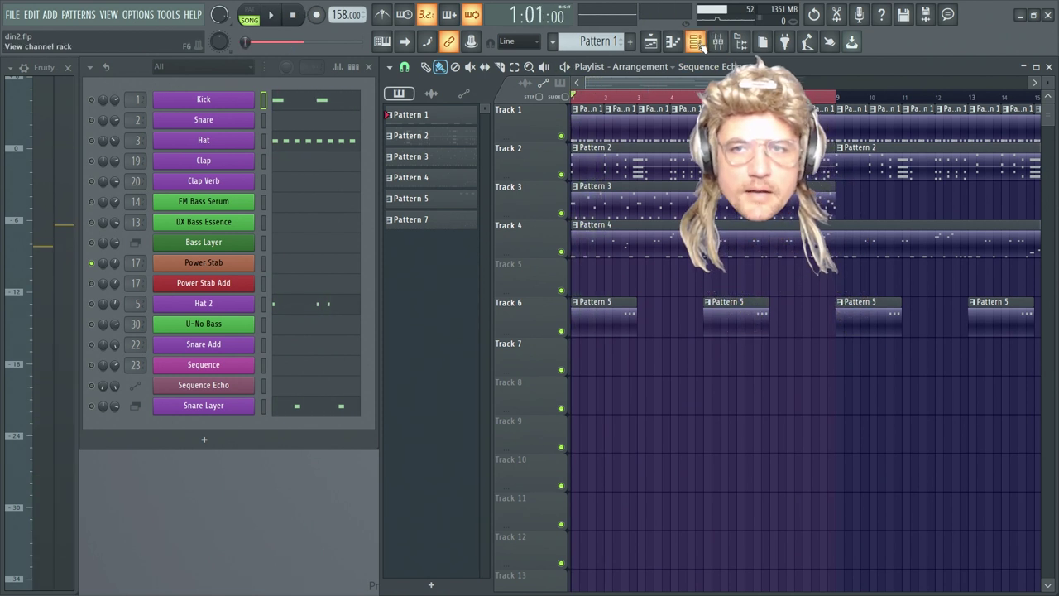
Open the Power Stab Patcher map, move its window higher, and play the song to hear the patch
left_click(204, 263)
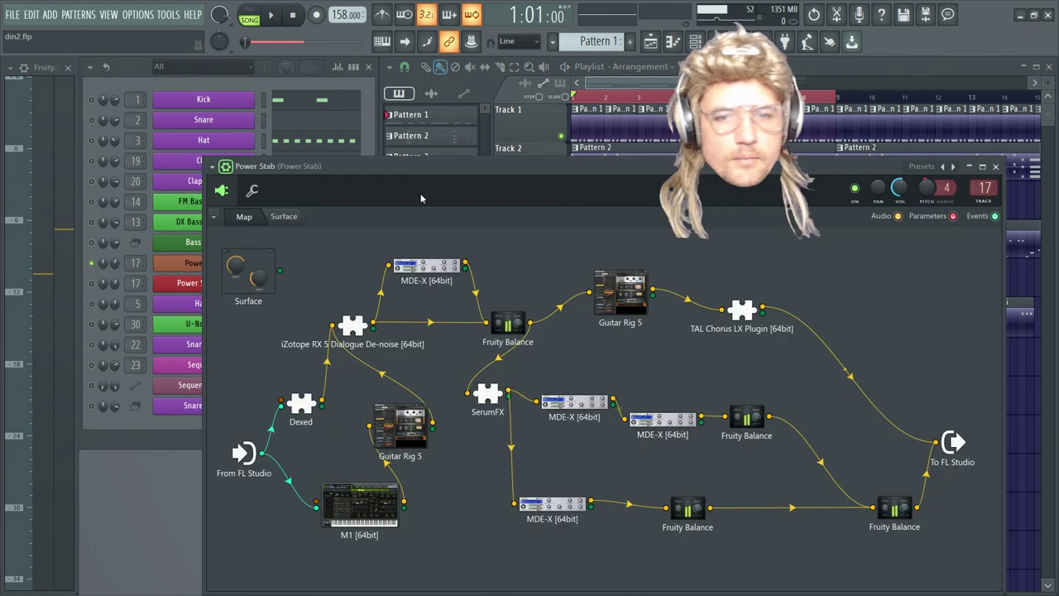
left_click_drag(524, 165, 476, 76)
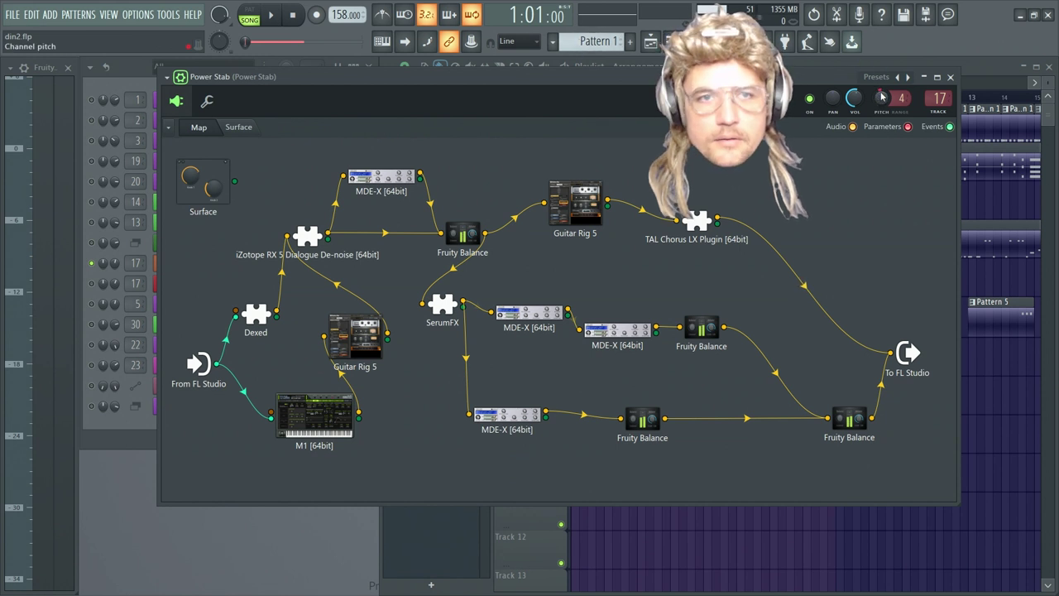
left_click(271, 15)
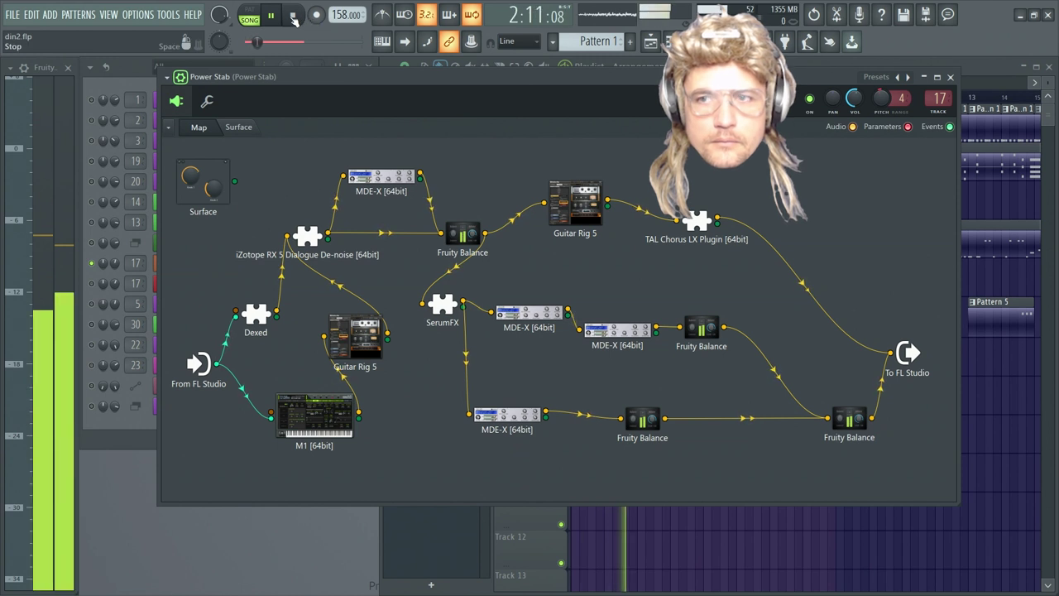
left_click(293, 16)
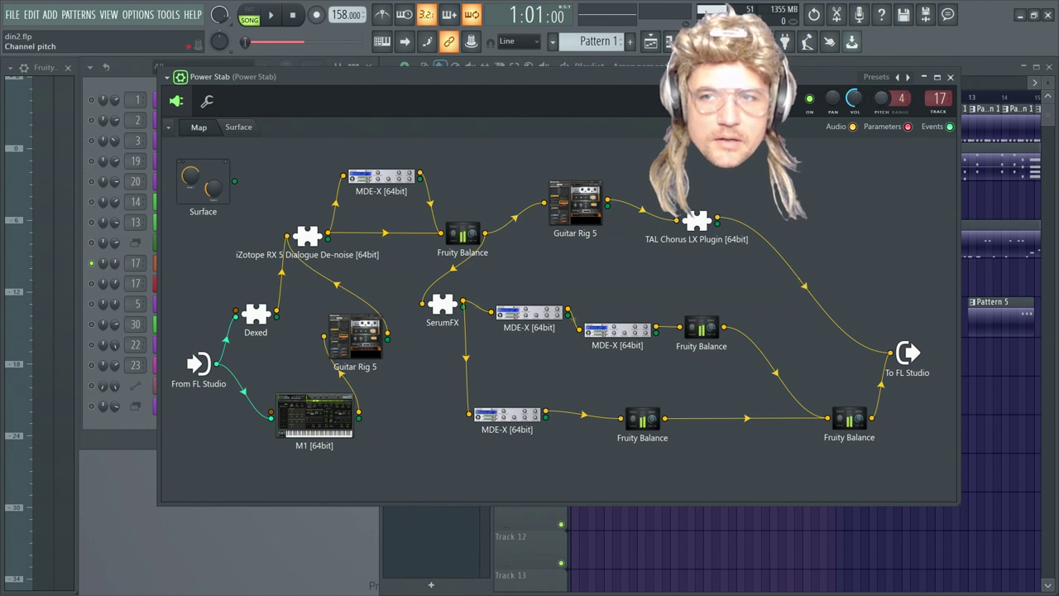
left_click_drag(881, 99, 881, 116)
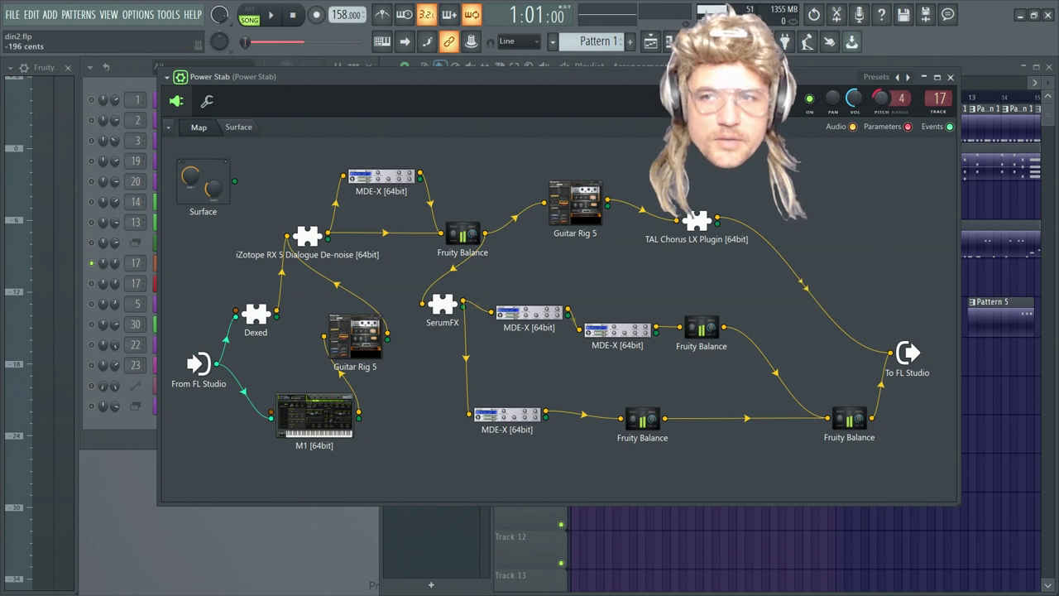
right_click(880, 99)
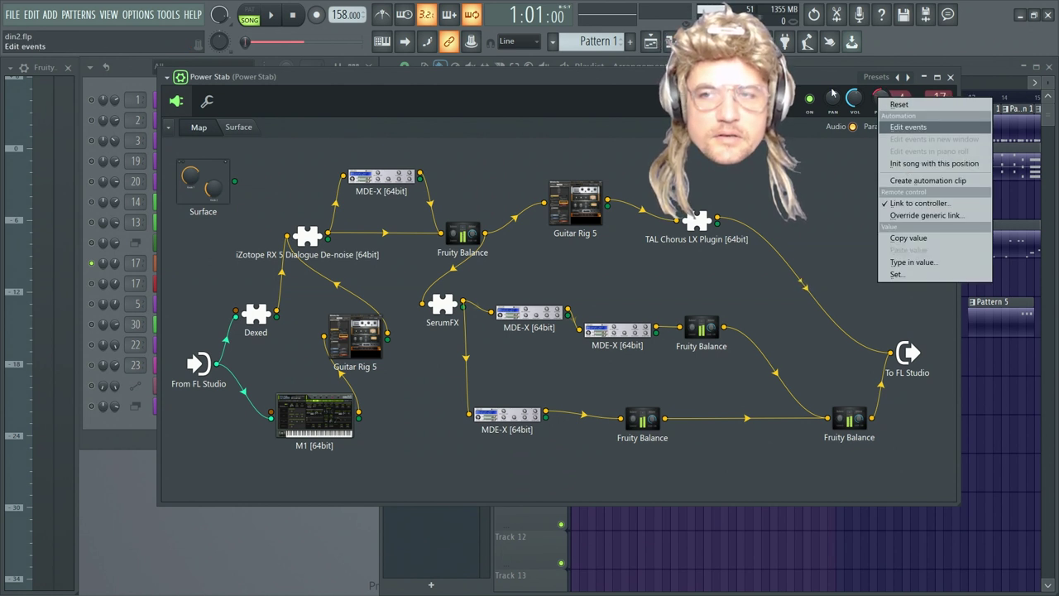
left_click(882, 98)
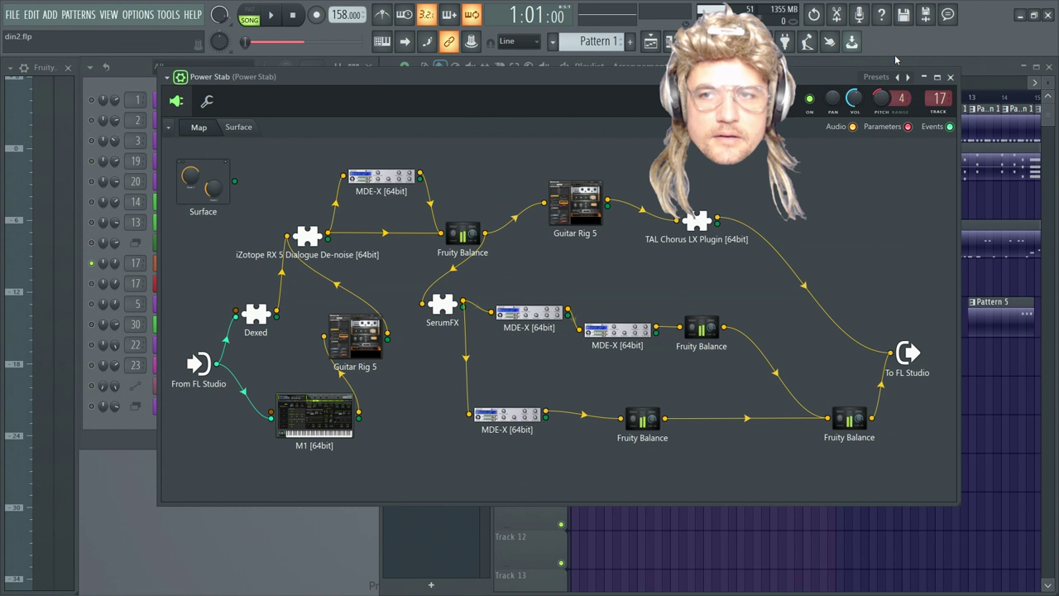
right_click(883, 106)
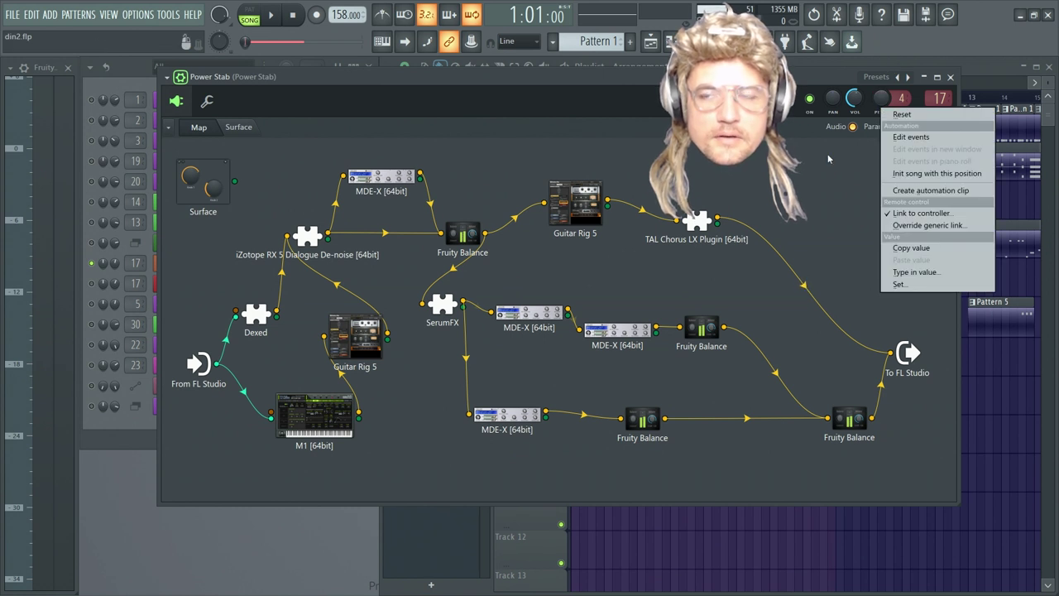
left_click(806, 214)
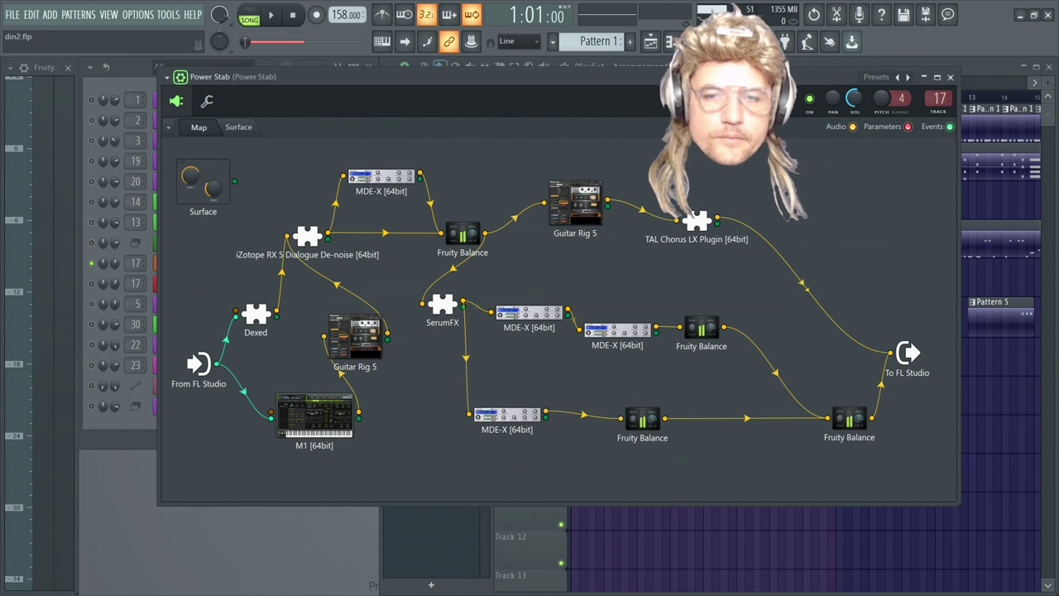
Reposition the TAL Chorus, the Guitar Rig 5 before it, and the MDE-X and Fruity Balance modules on the middle branch
left_click_drag(700, 222, 708, 222)
left_click_drag(572, 204, 571, 213)
left_click_drag(704, 245, 710, 243)
left_click_drag(701, 328, 726, 328)
left_click_drag(613, 334, 614, 335)
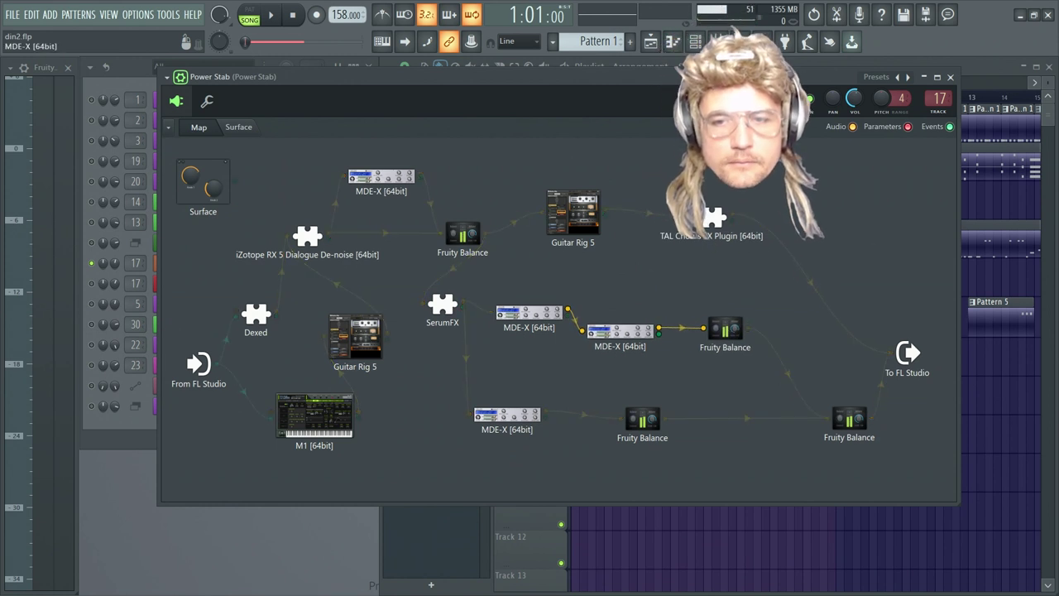
left_click_drag(529, 319, 528, 319)
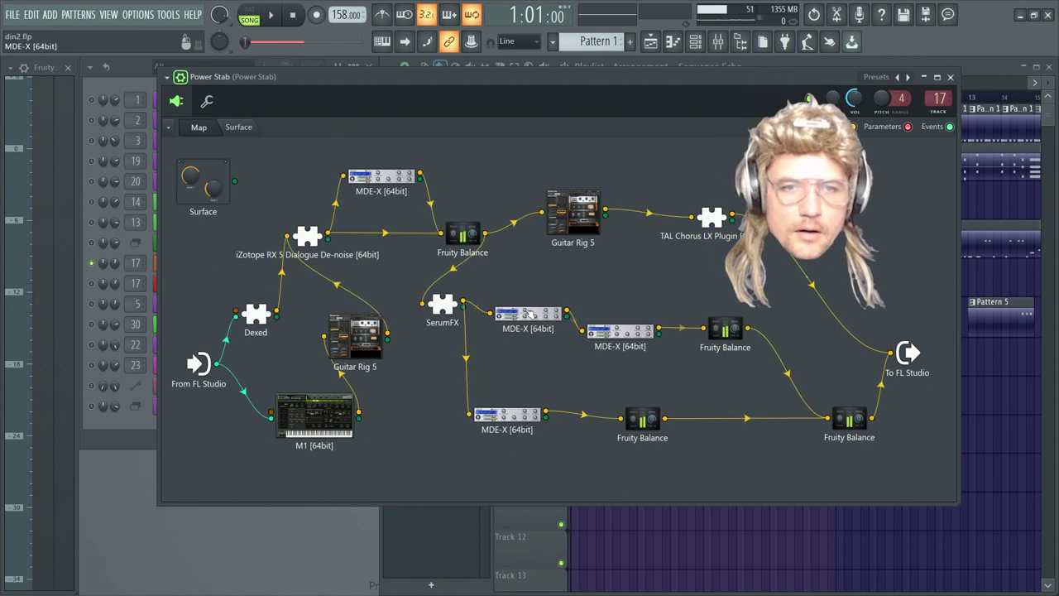
Move the Patcher window lower and tidy its map, lining up the middle branch's second MDE-X with the first
left_click_drag(527, 81, 518, 122)
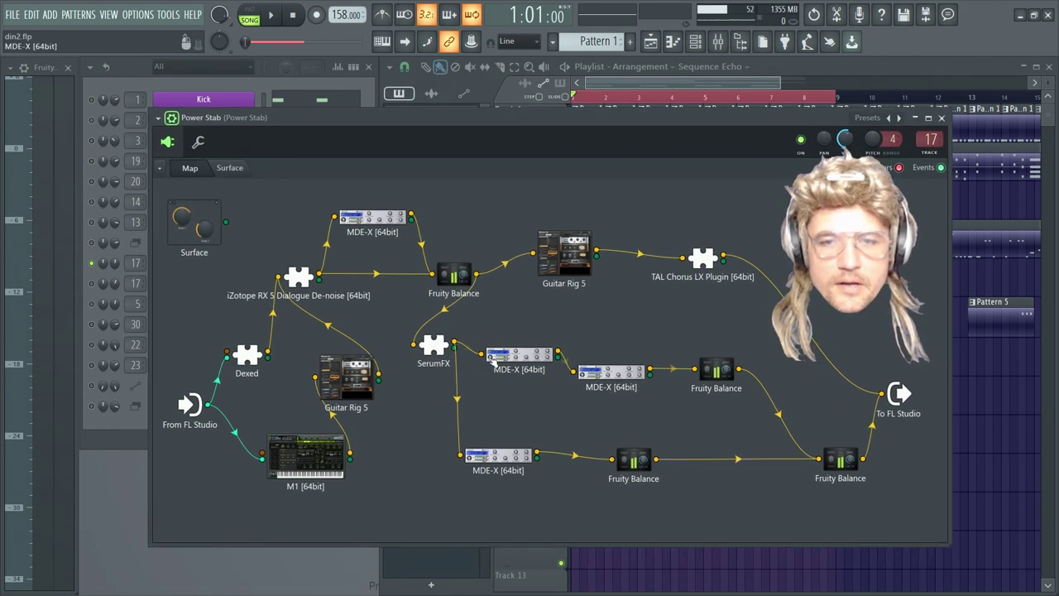
left_click_drag(354, 379, 359, 375)
left_click_drag(731, 372, 737, 368)
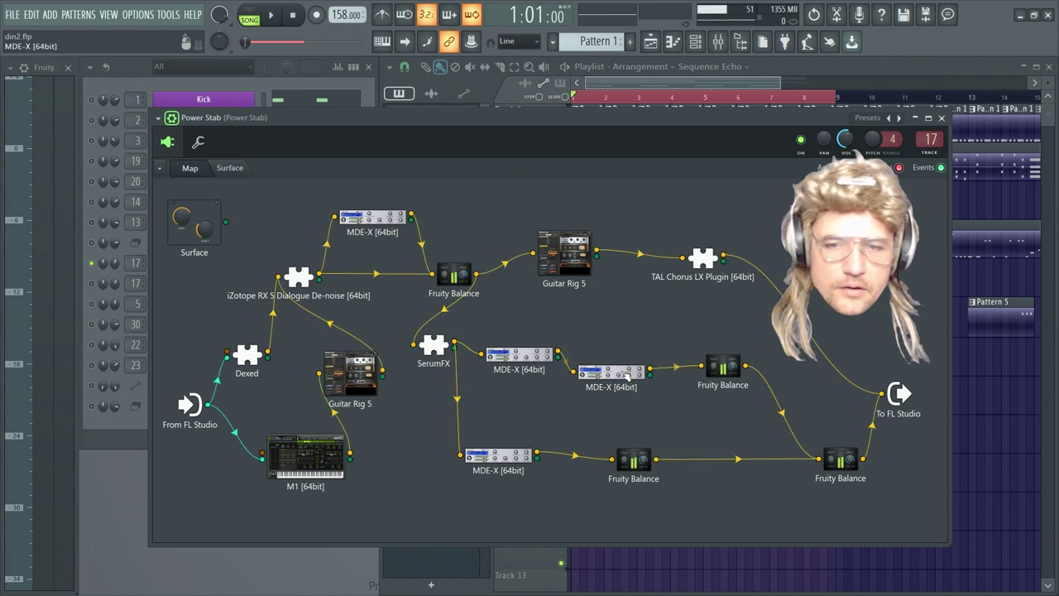
left_click_drag(613, 372, 618, 352)
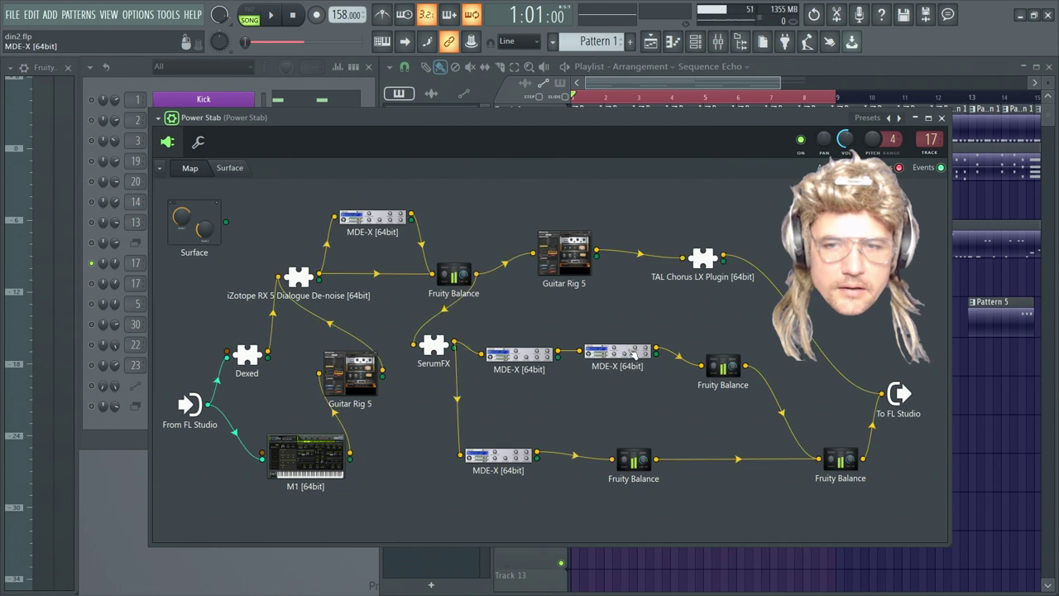
left_click_drag(703, 256, 710, 253)
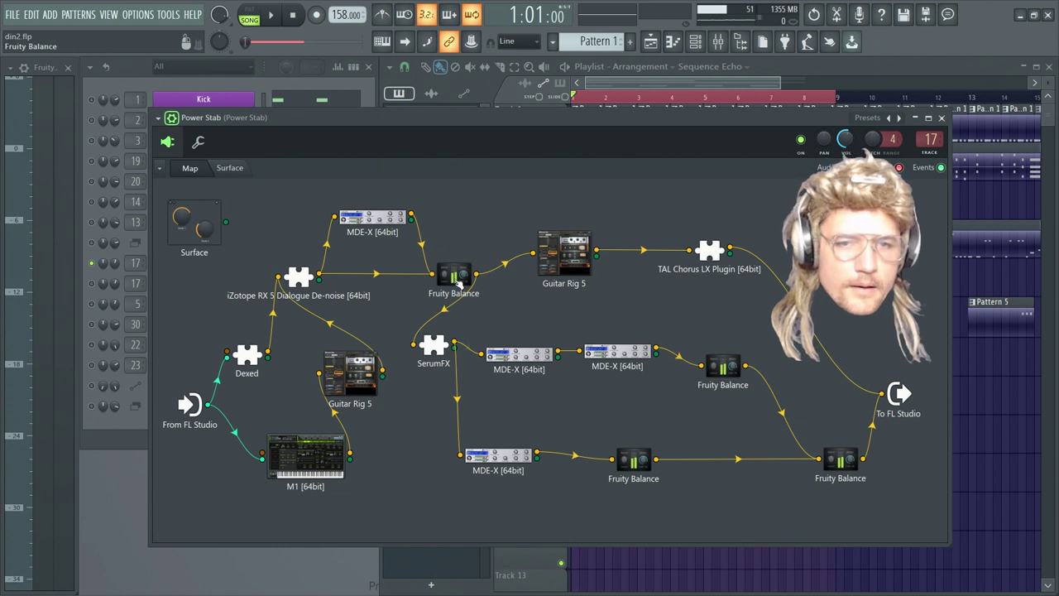
Nudge the upper MDE-X, M1, the Guitar Rig 5 after it, Dialogue De-noise, and the first Fruity Balance while tracing the signal path
left_click_drag(343, 236, 346, 232)
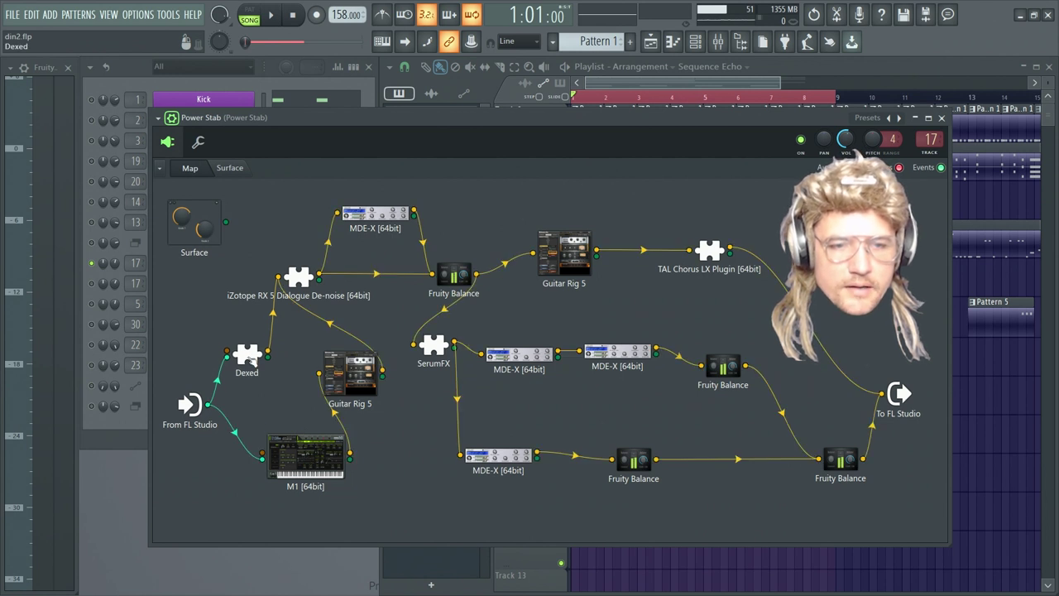
left_click_drag(305, 455, 302, 461)
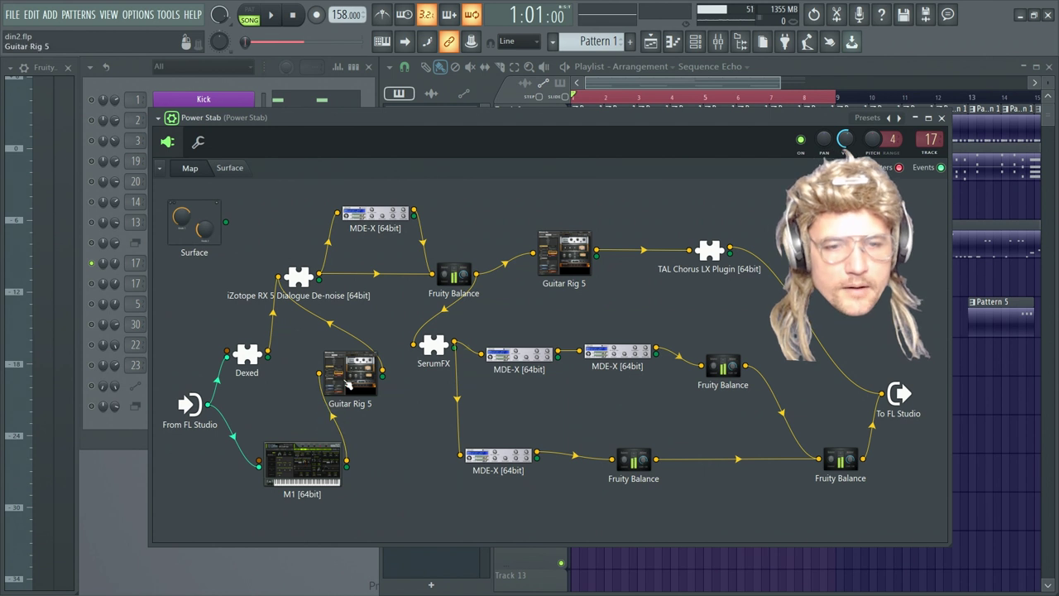
left_click_drag(352, 374, 350, 383)
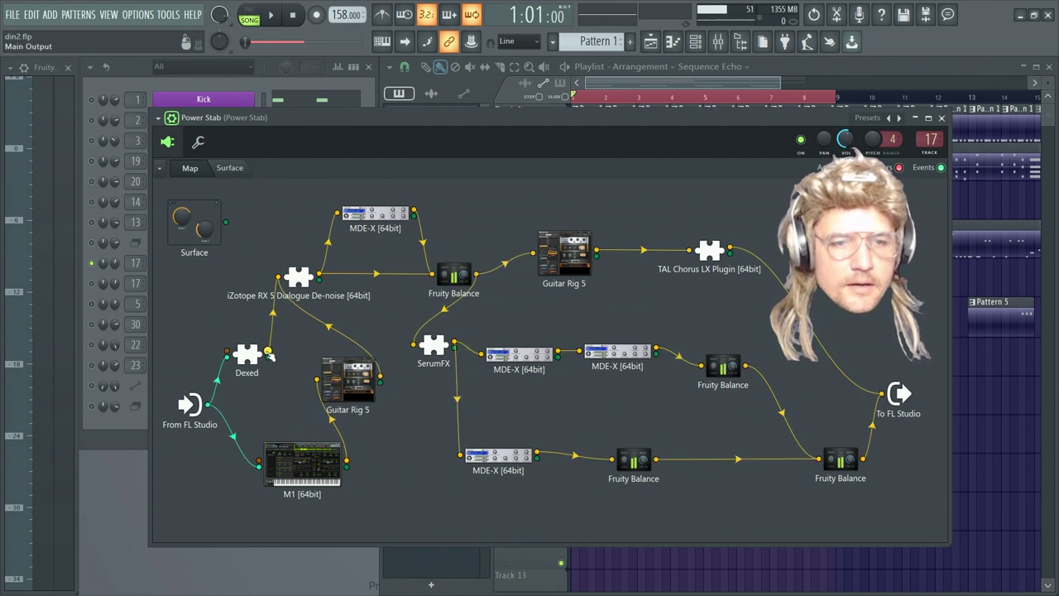
left_click_drag(298, 277, 293, 279)
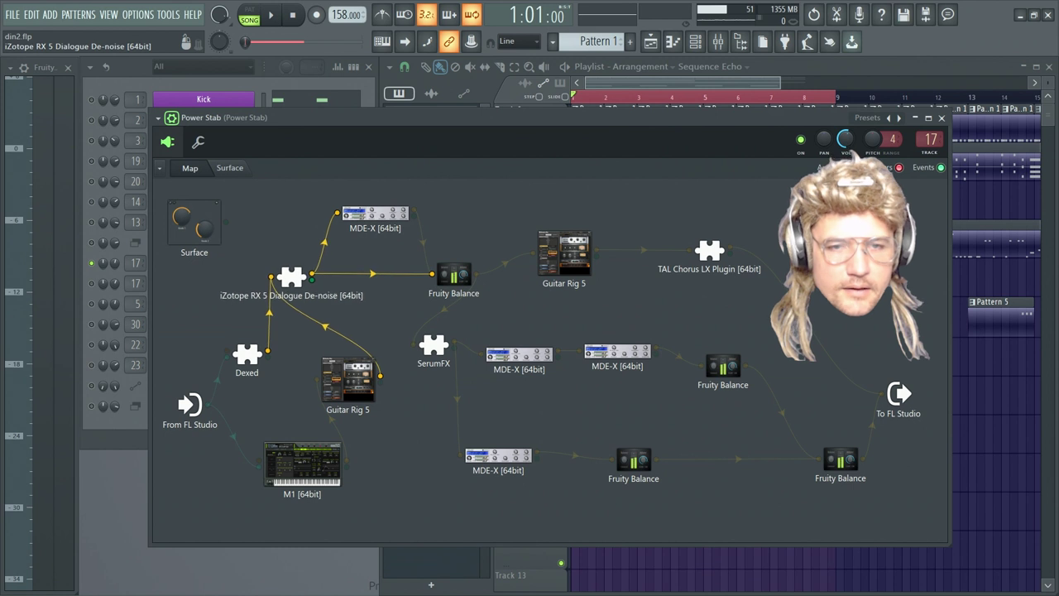
left_click_drag(457, 280, 456, 273)
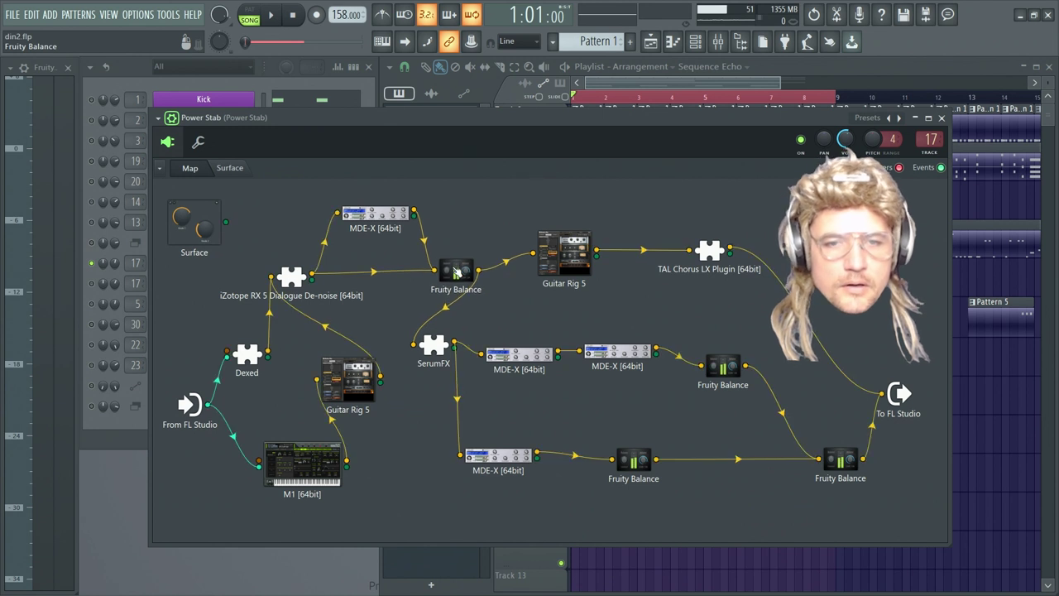
Inspect the balance and volume settings of the Fruity Balance before SerumFX, and close its window
double_click(456, 273)
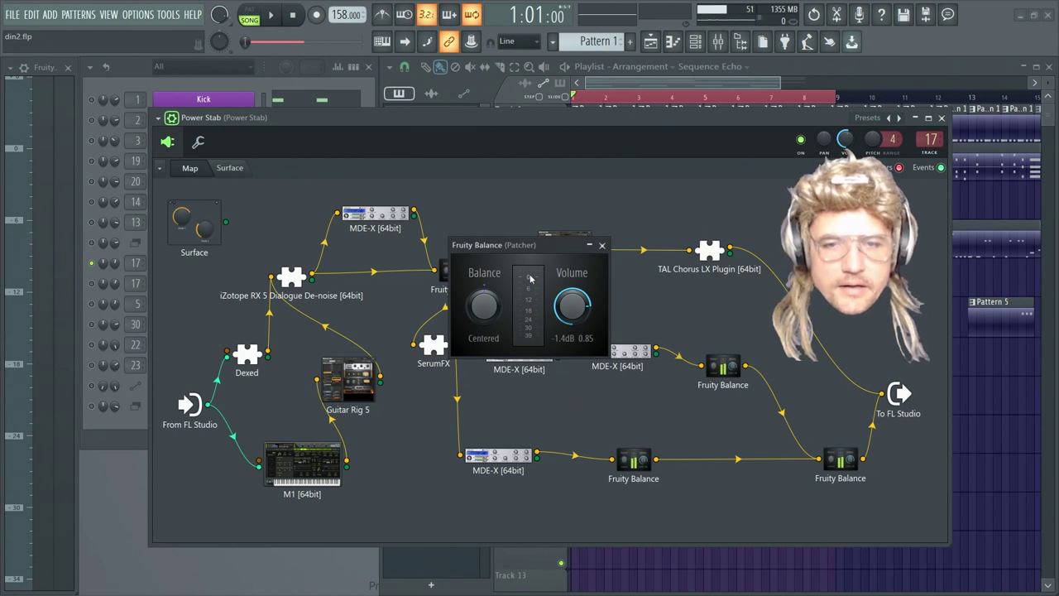
left_click_drag(523, 246, 635, 250)
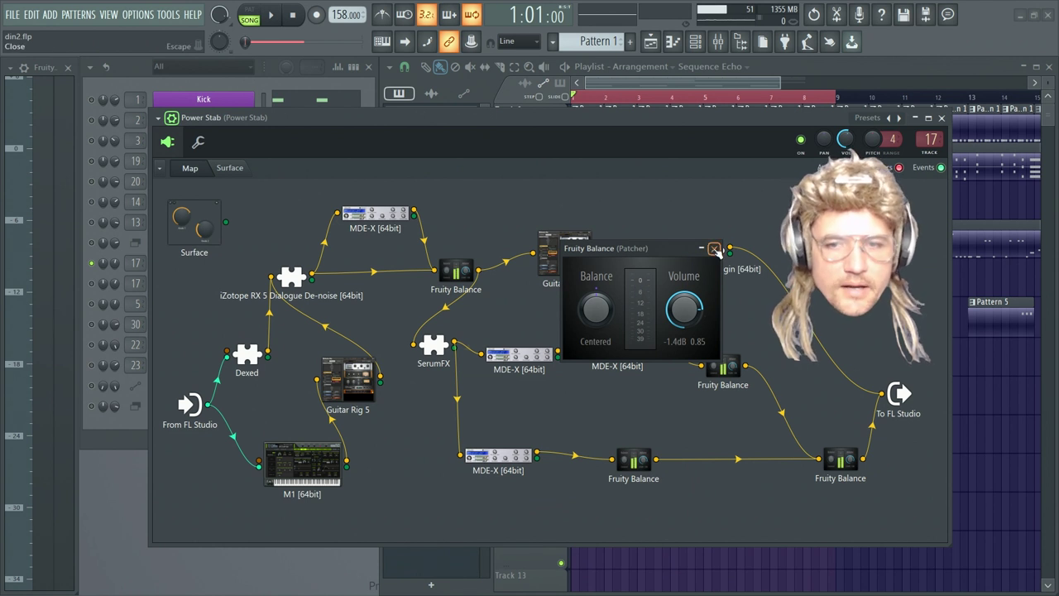
left_click(715, 250)
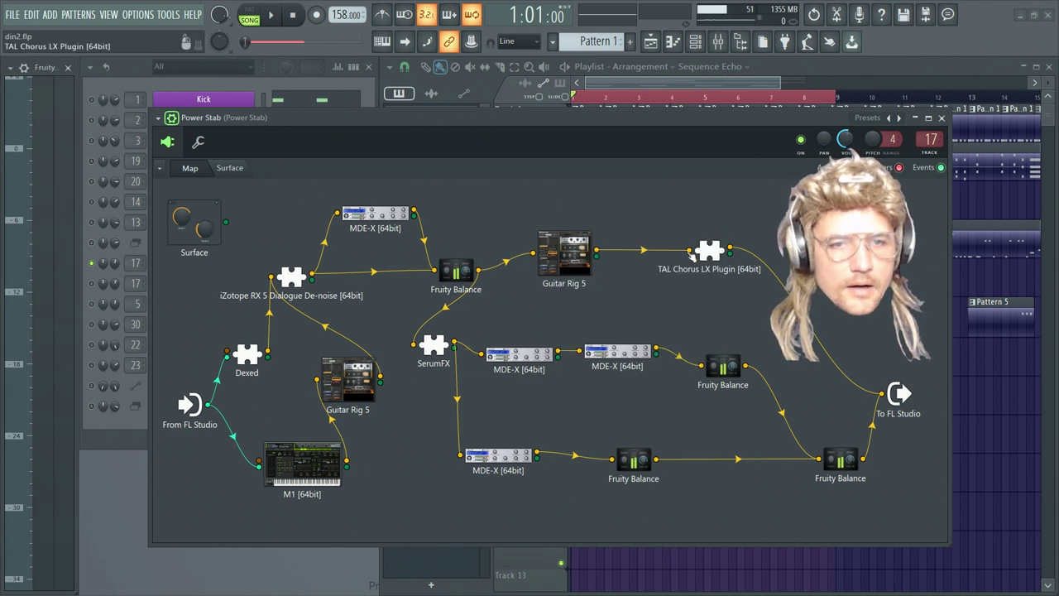
left_click(456, 271)
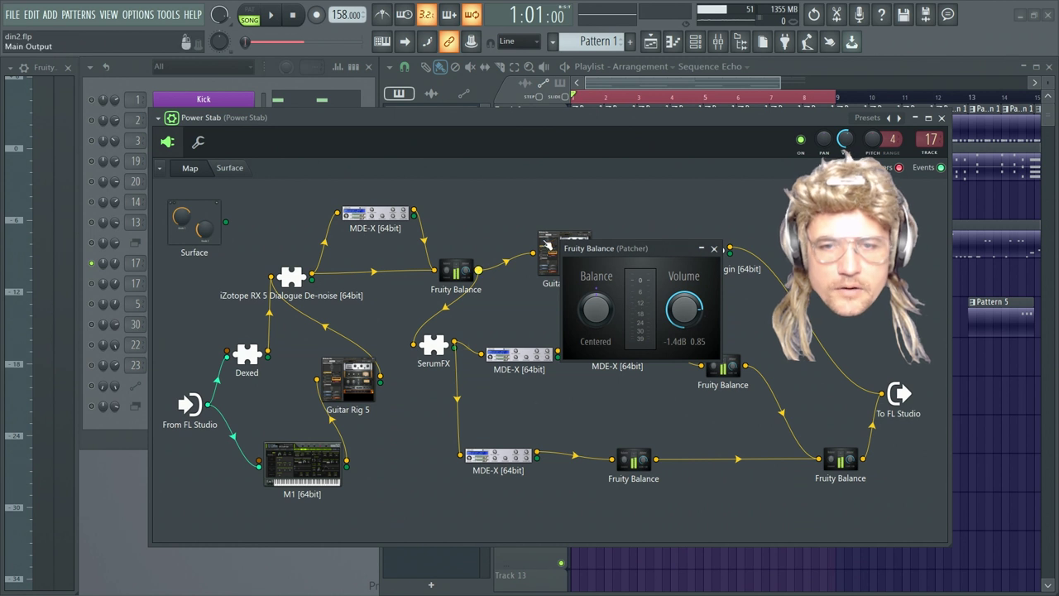
left_click_drag(622, 253, 578, 335)
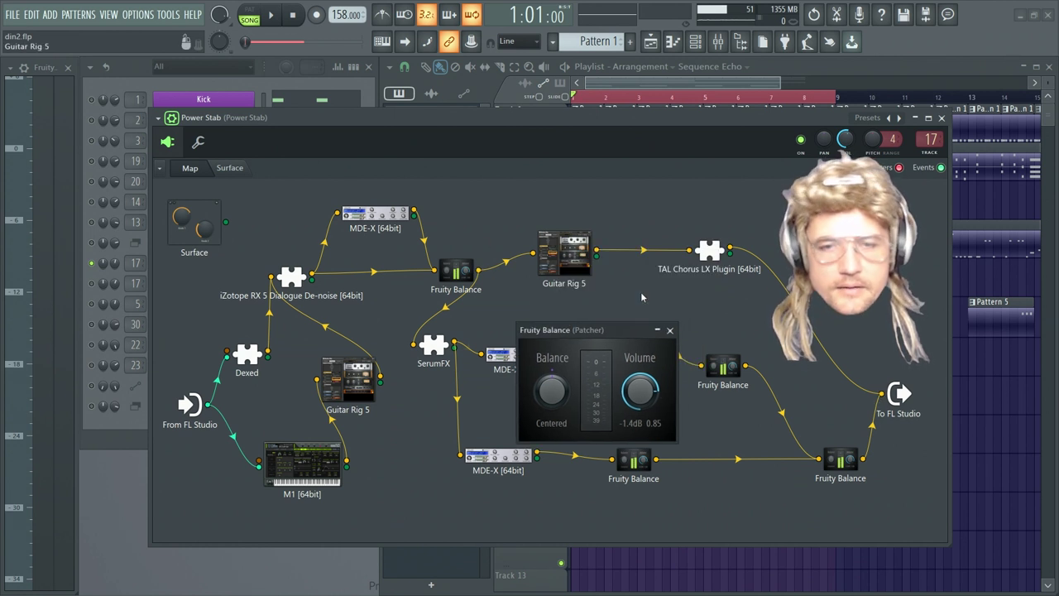
left_click(671, 330)
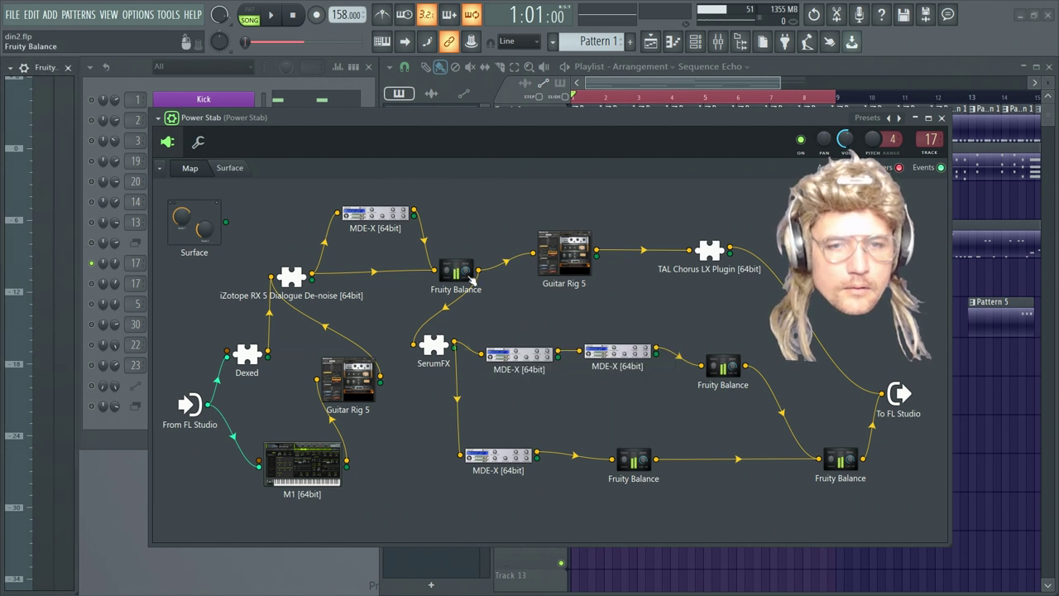
Nudge the first Fruity Balance, TAL Chorus, M1, and From FL Studio modules in the Patcher map while tracing the signal path
left_click_drag(463, 277, 468, 278)
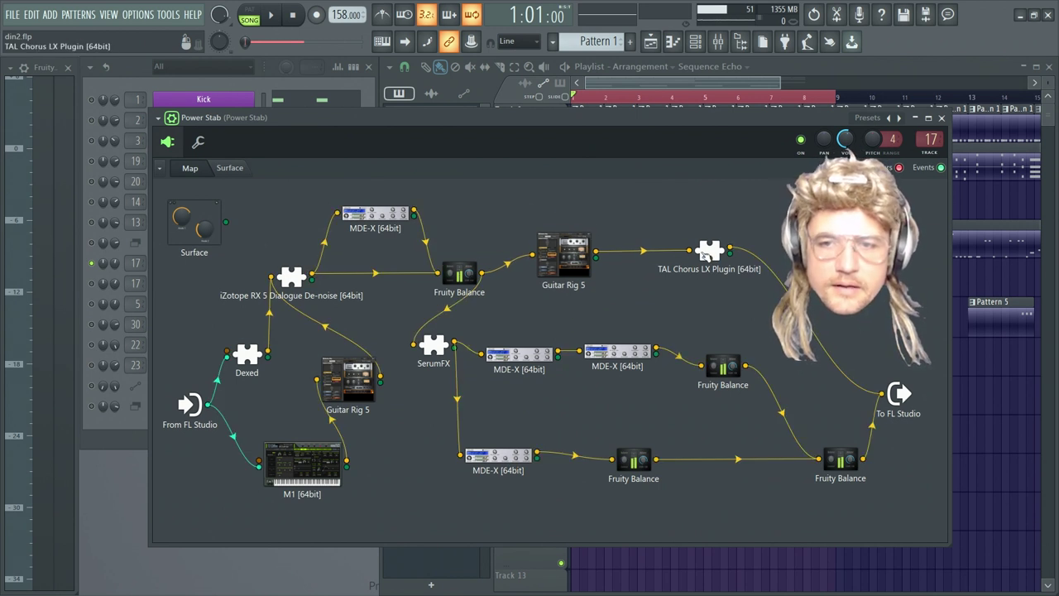
left_click_drag(714, 255, 709, 259)
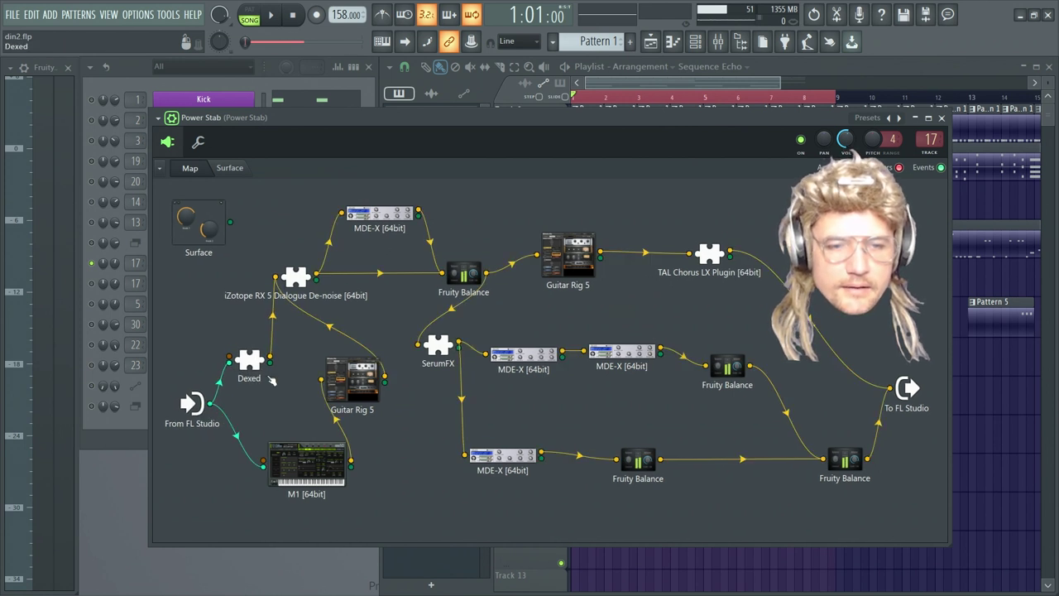
left_click_drag(307, 455, 306, 459)
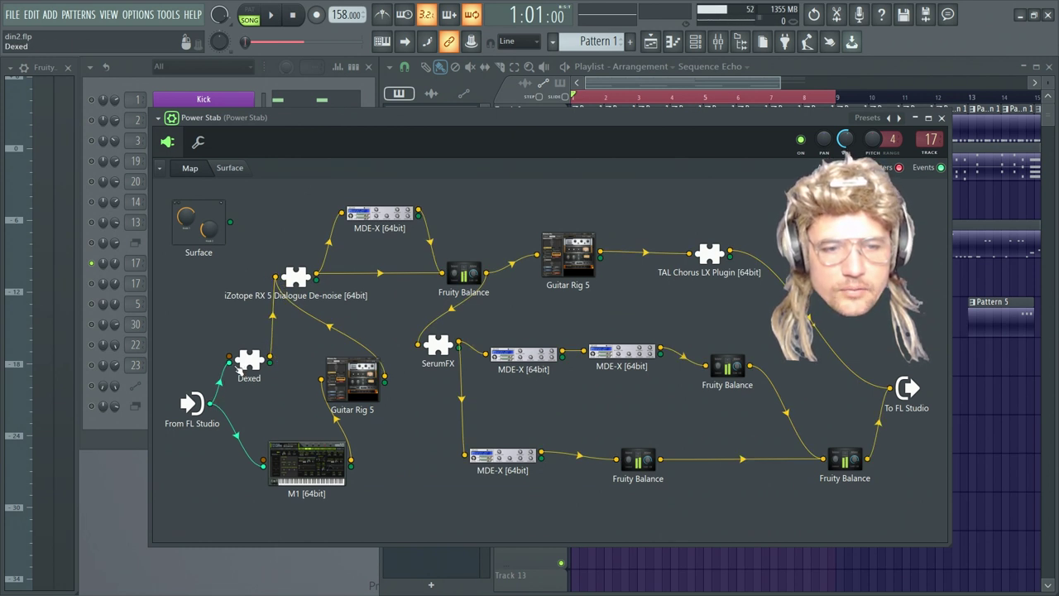
left_click_drag(208, 403, 214, 410)
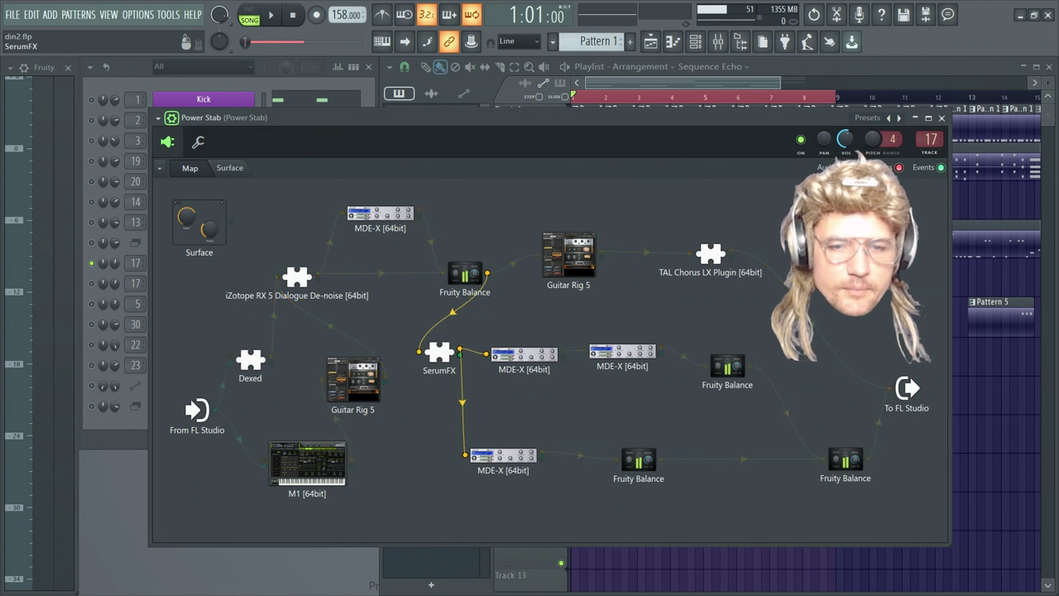
Examine the delay effect set up in the SerumFX module and close its window
left_click_drag(438, 344, 442, 351)
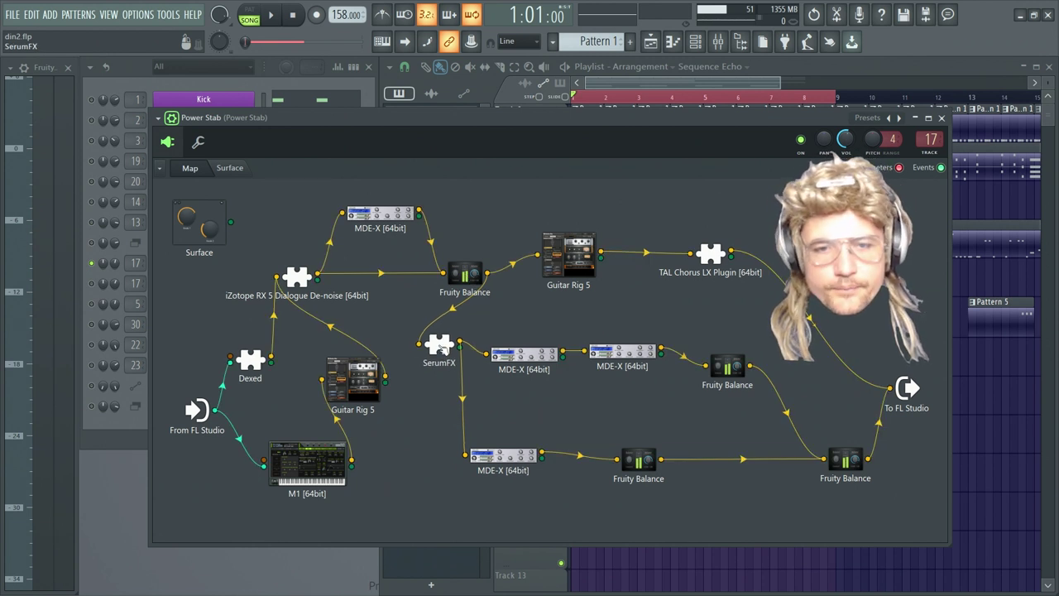
double_click(445, 364)
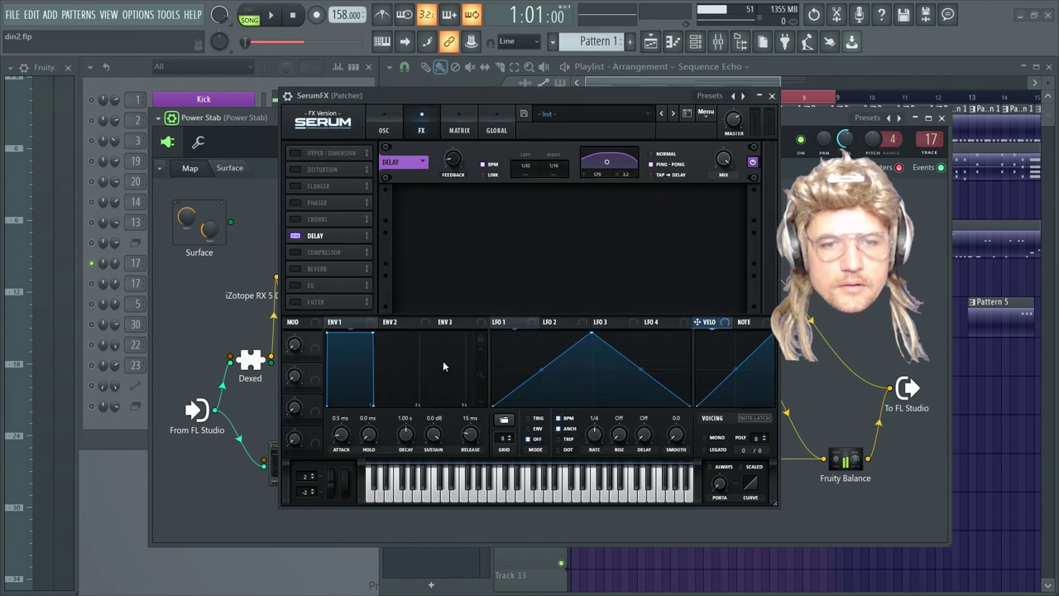
left_click(772, 95)
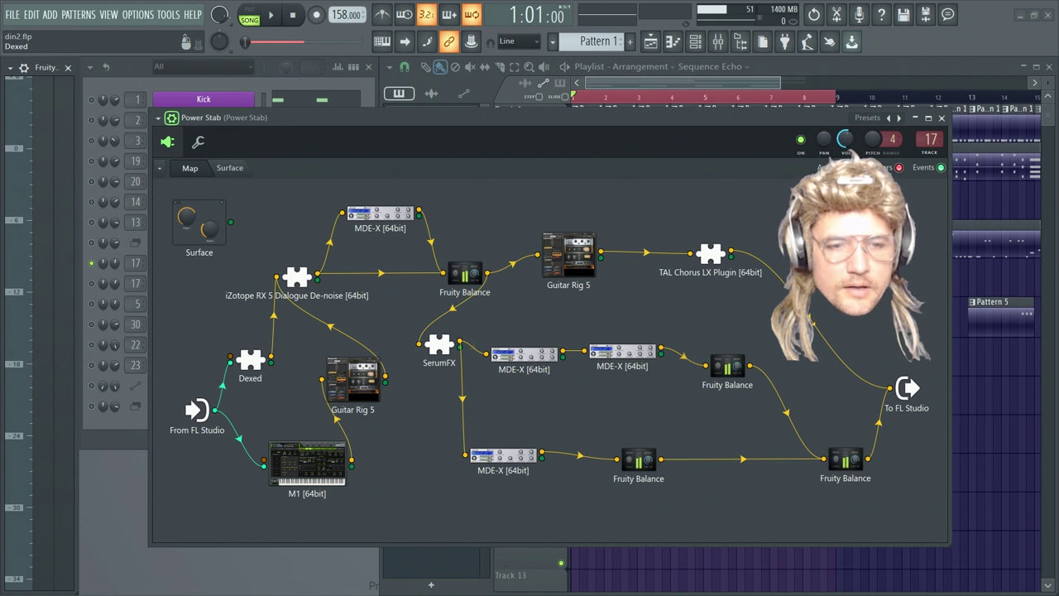
Open the Dexed synth, audition a note, and move its window clear of the Dexed module in the map
double_click(253, 364)
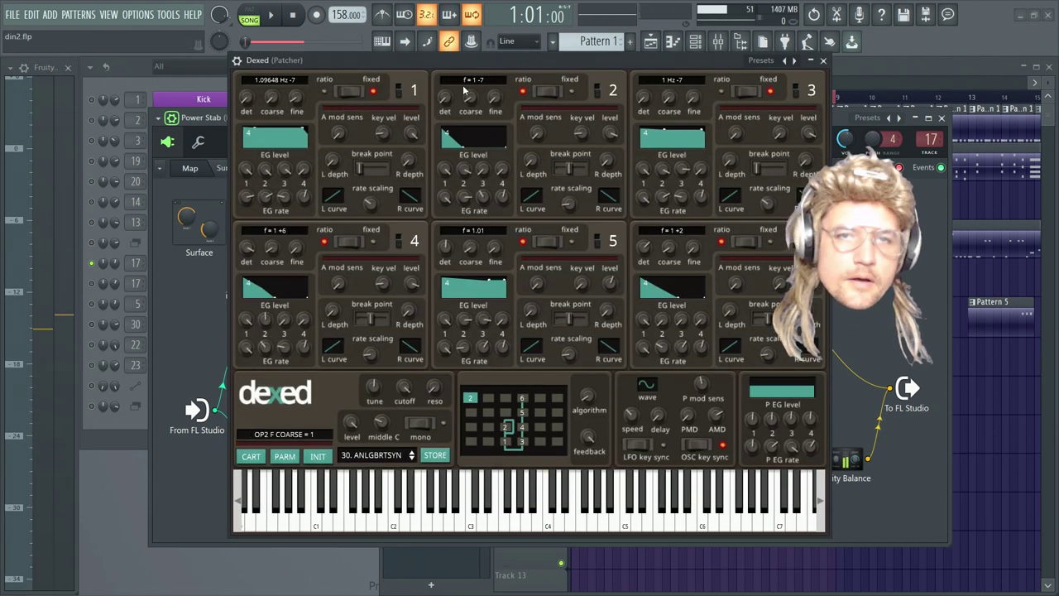
left_click_drag(482, 63, 512, 70)
left_click(613, 530)
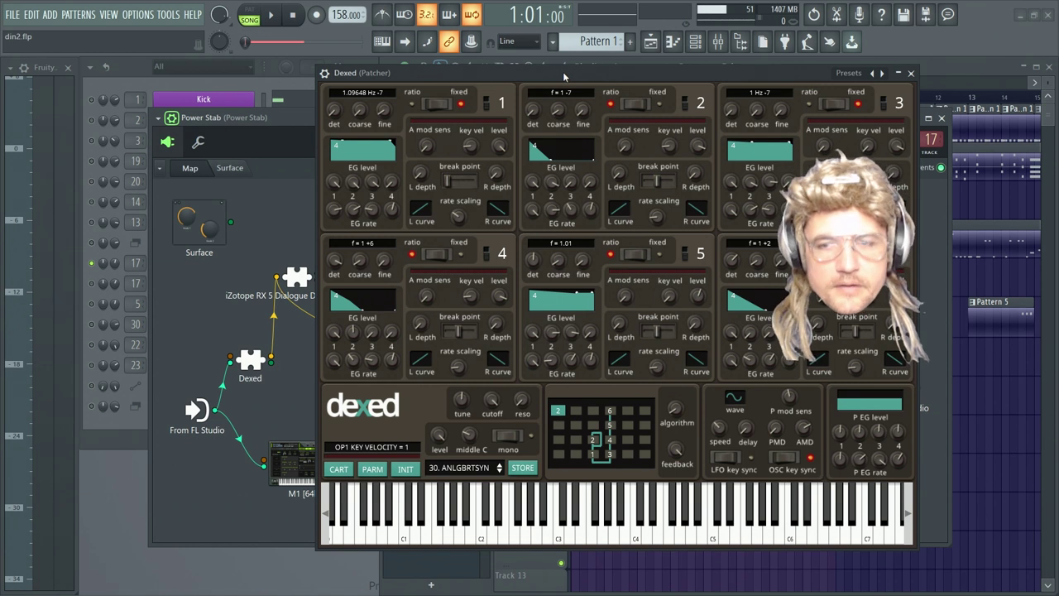
mouse_move(565, 77)
left_mouse_down()
mouse_move(590, 79)
mouse_move(579, 74)
left_mouse_up()
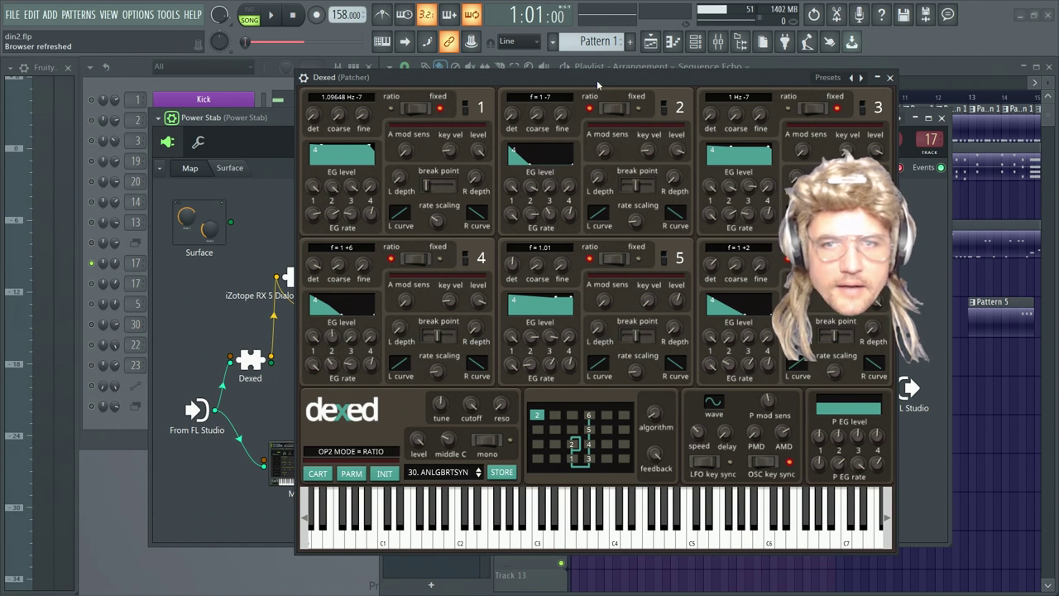
left_click_drag(597, 79, 644, 78)
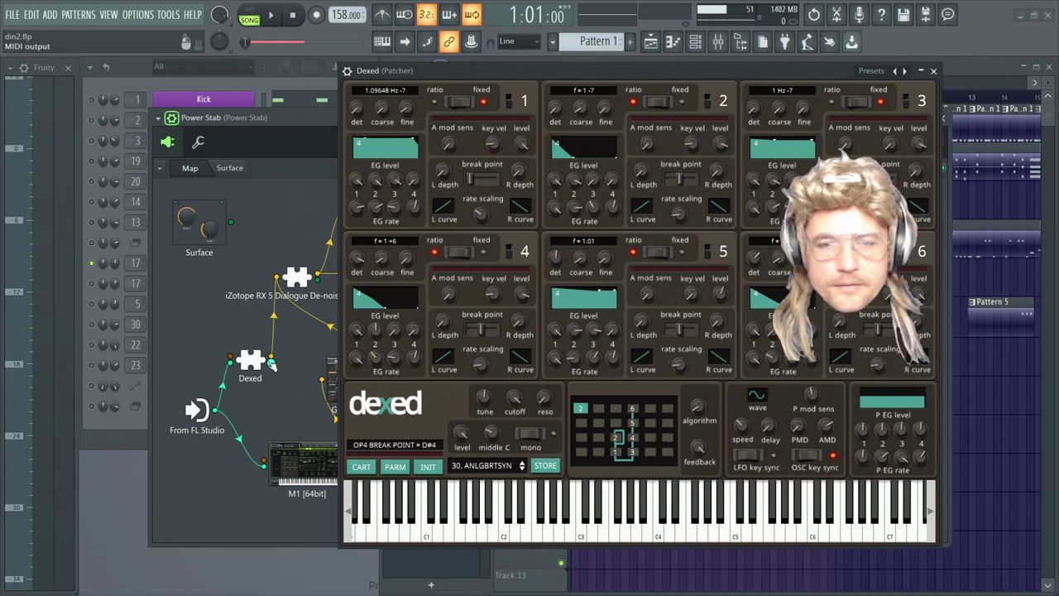
Shift the Dexed module slightly in the map, audition a note on its keyboard, and close the synth window
left_click_drag(250, 362, 250, 365)
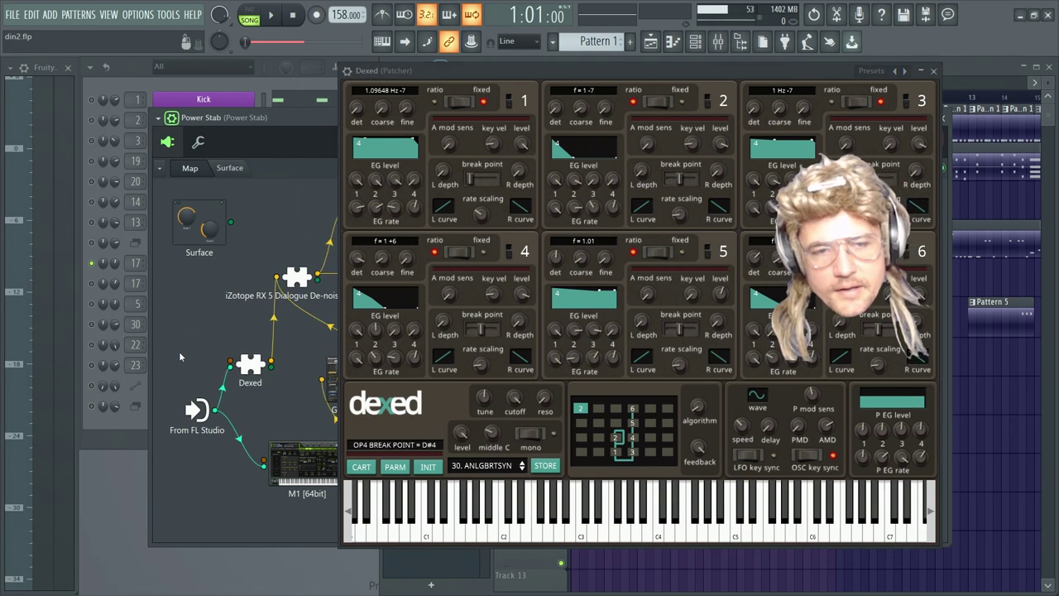
left_click_drag(249, 365, 255, 368)
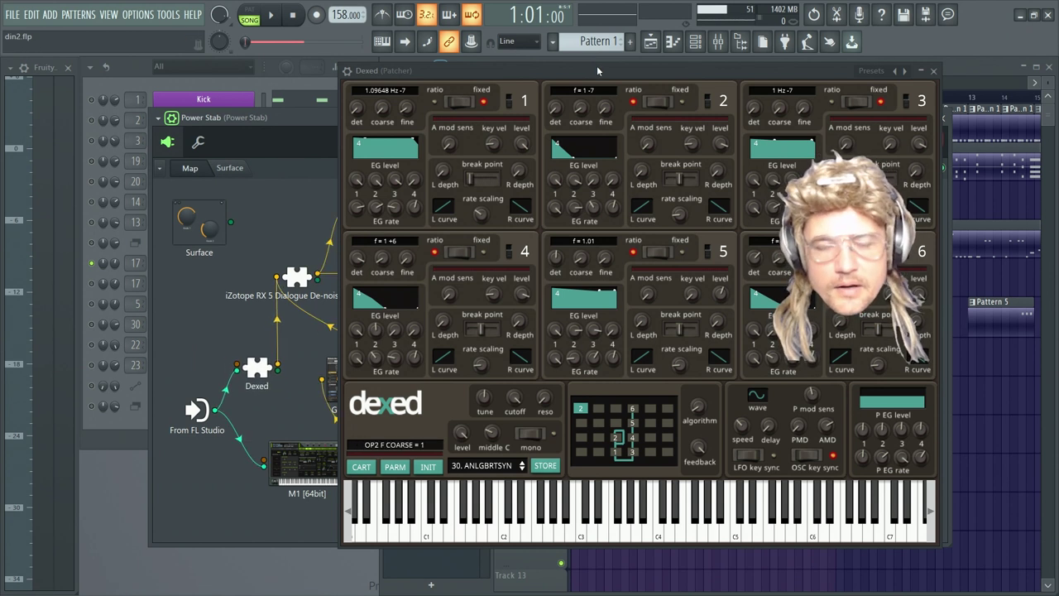
left_click_drag(596, 69, 620, 77)
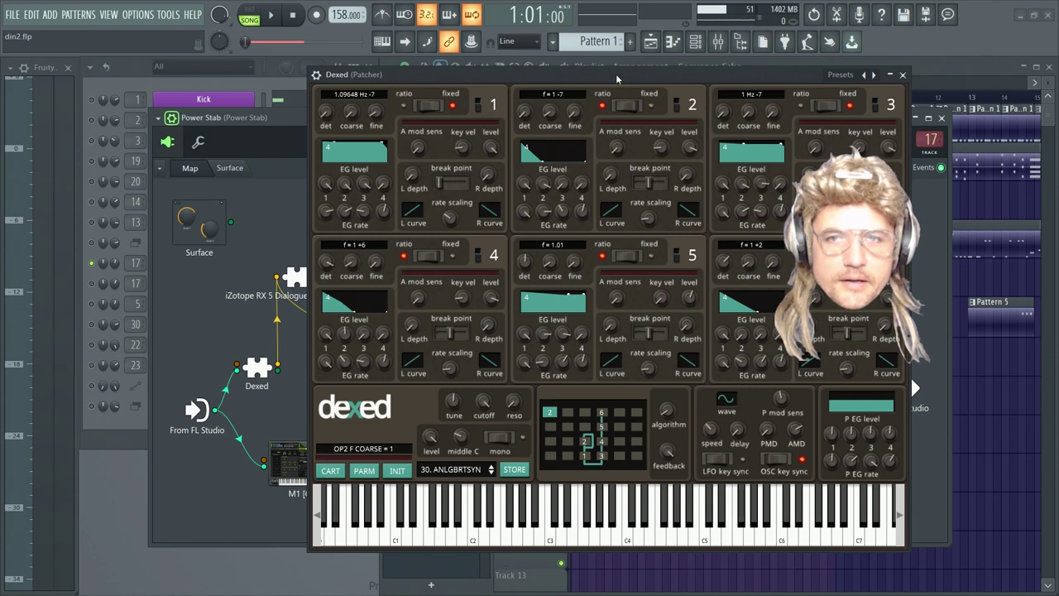
left_click_drag(616, 78, 671, 67)
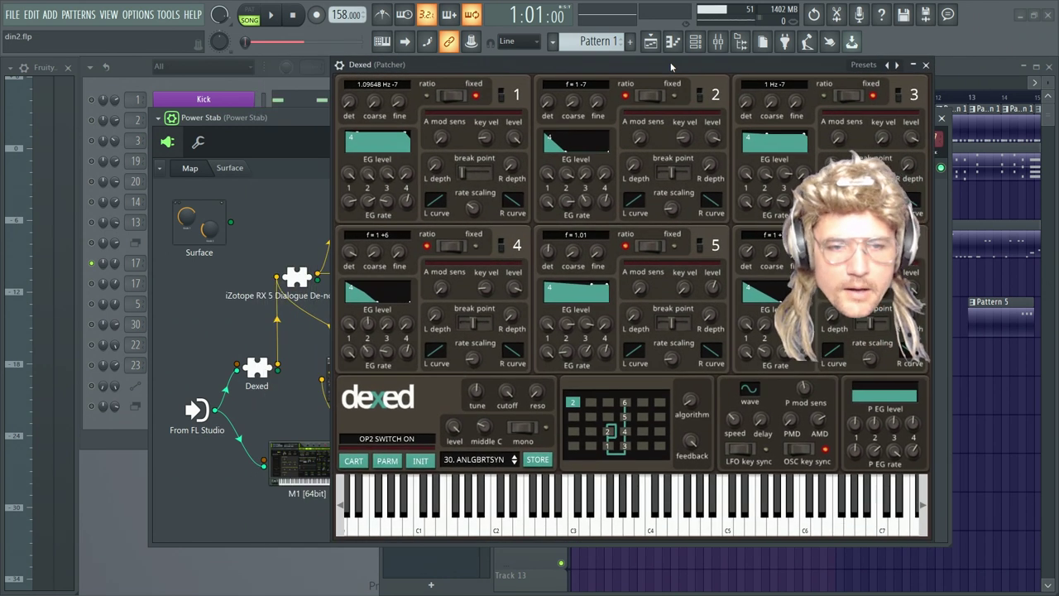
left_click(573, 526)
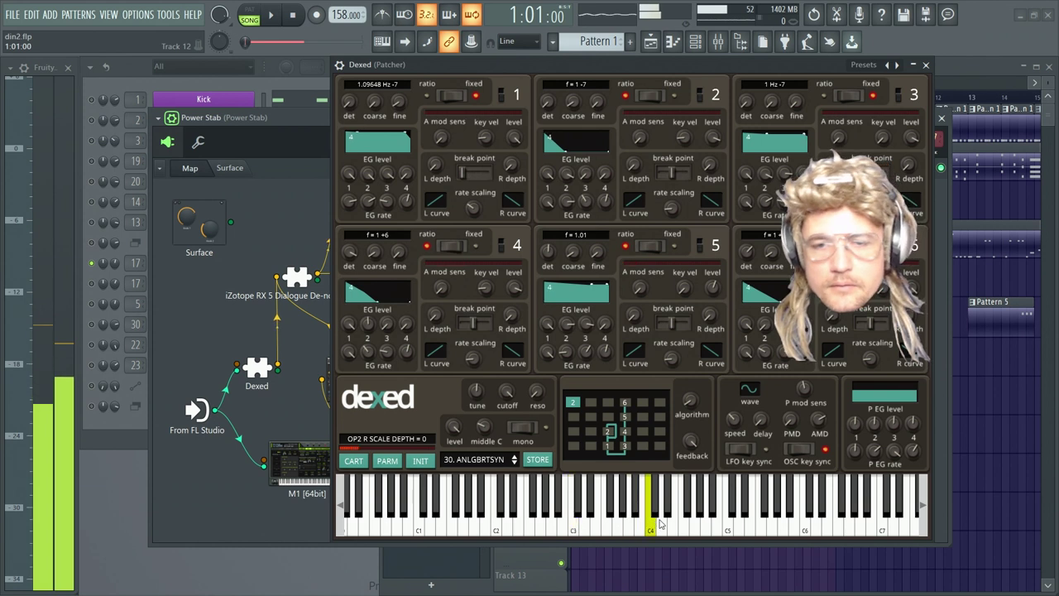
left_click(926, 64)
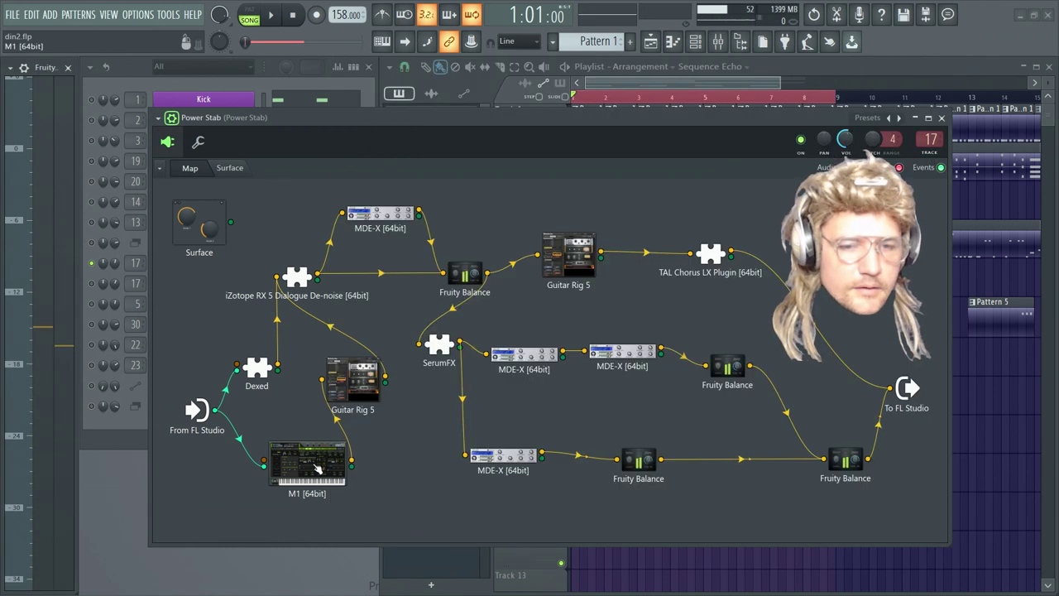
Open the M1 synth, reposition its window, and audition several notes of the SawTrumpet program
double_click(319, 468)
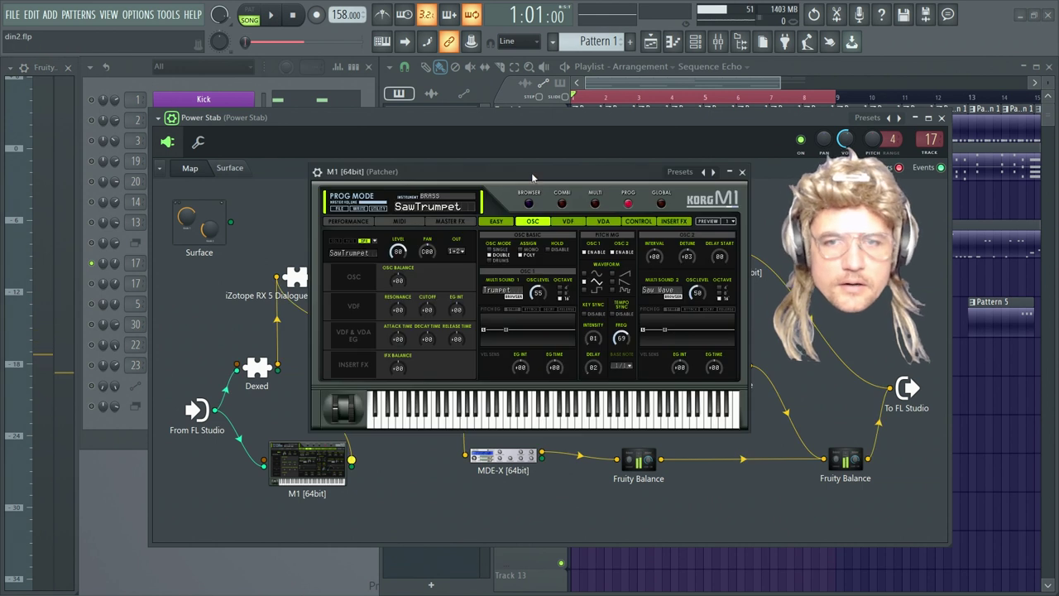
left_click_drag(532, 172, 583, 199)
left_click(580, 454)
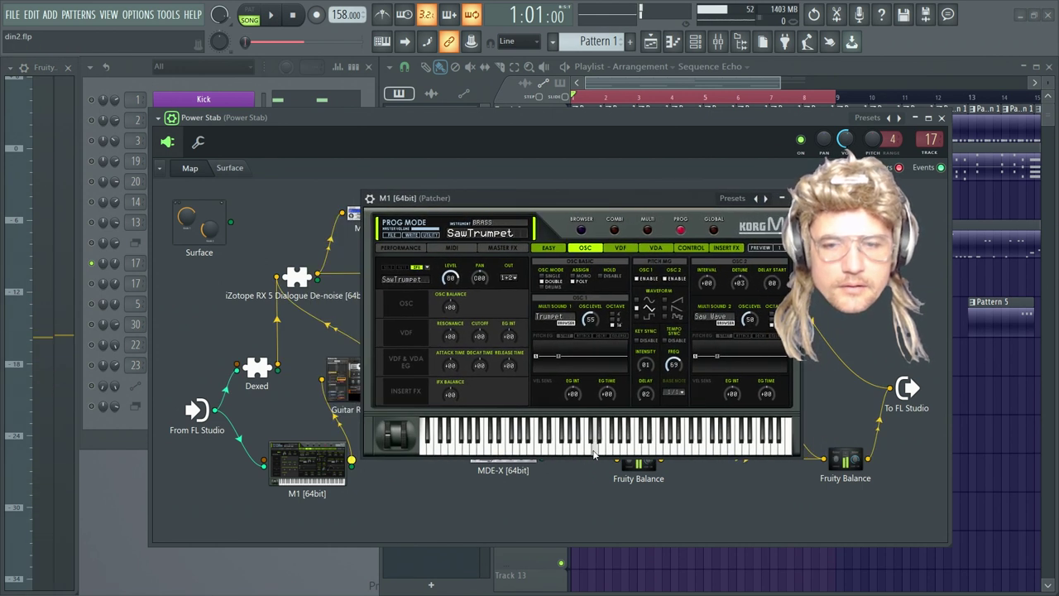
left_click(583, 451)
left_click(571, 452)
left_click(567, 451)
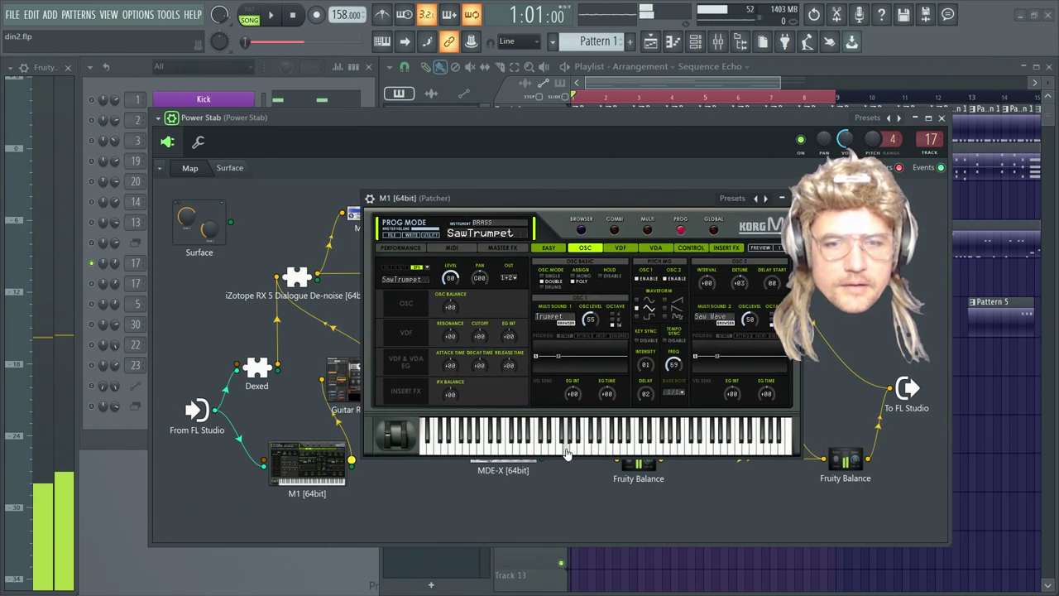
left_click(577, 449)
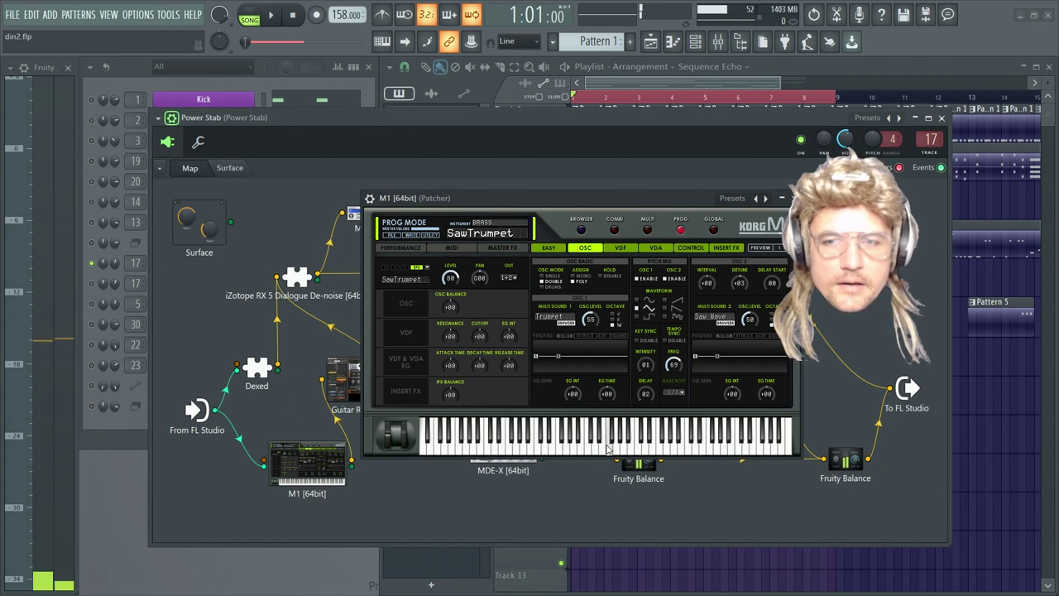
Reopen Dexed and audition several notes of its ANLGBRTSYN patch for comparison with the M1
left_click(257, 368)
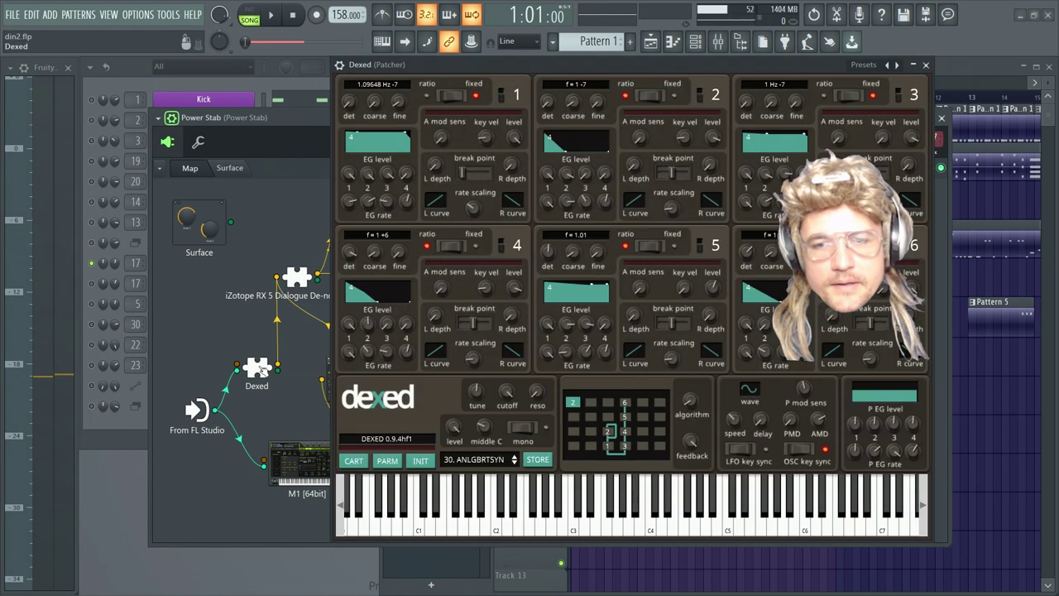
left_click(518, 514)
left_click(573, 513)
left_click(607, 513)
left_click(592, 501)
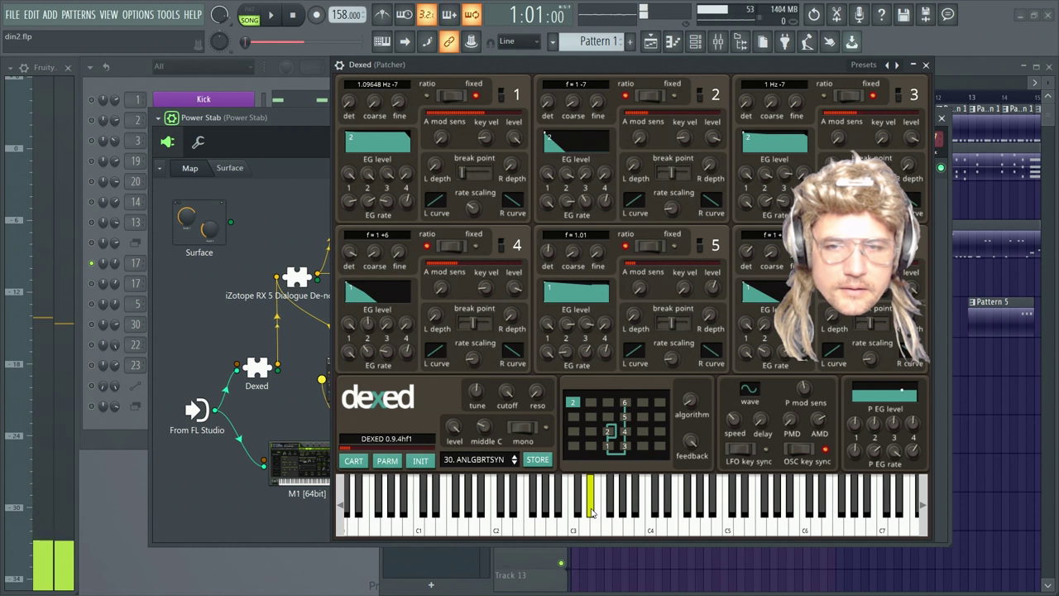
left_click(592, 513)
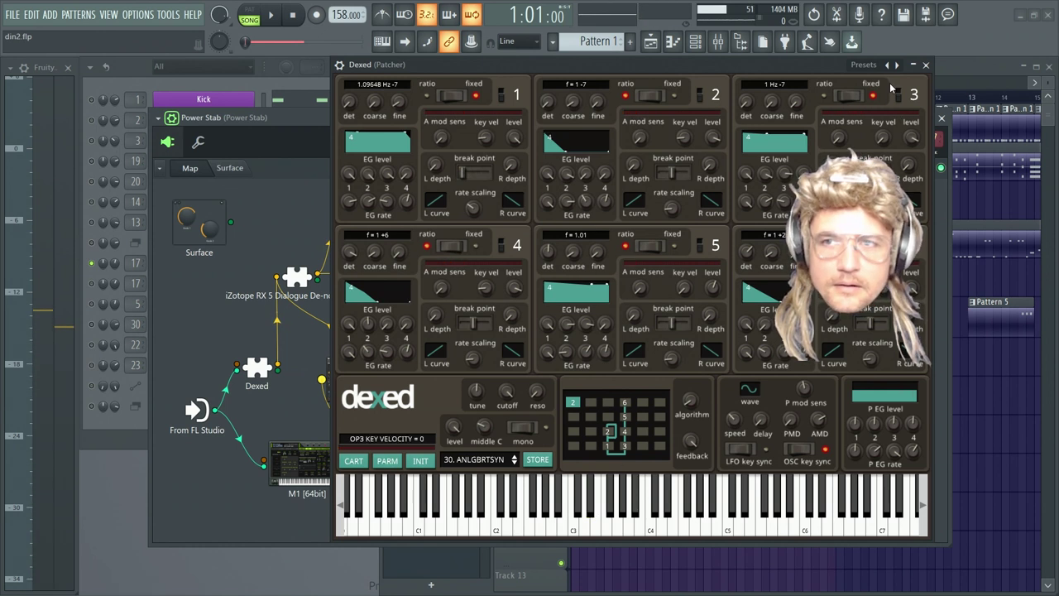
Return to the M1, examine the multisound lists of oscillators 1 and 2, and audition notes with each list open
left_click(303, 476)
left_click(615, 454)
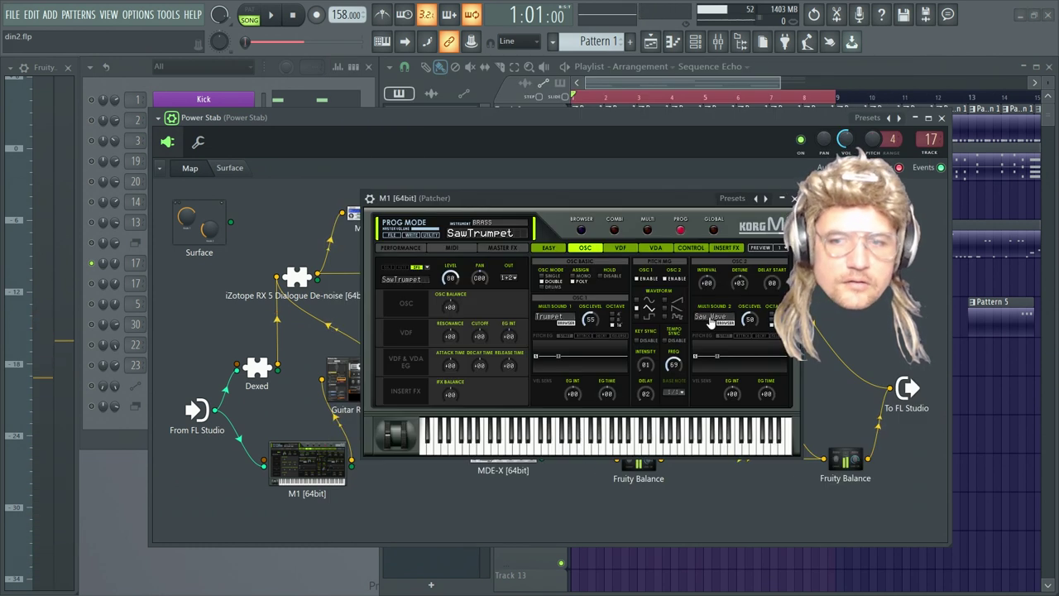
left_click(565, 324)
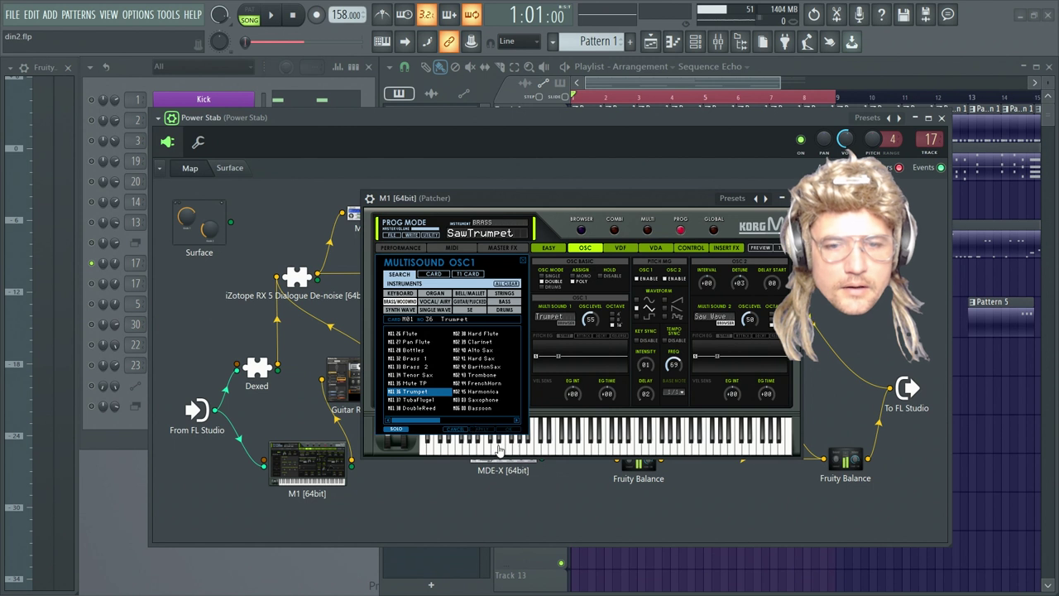
left_click(575, 447)
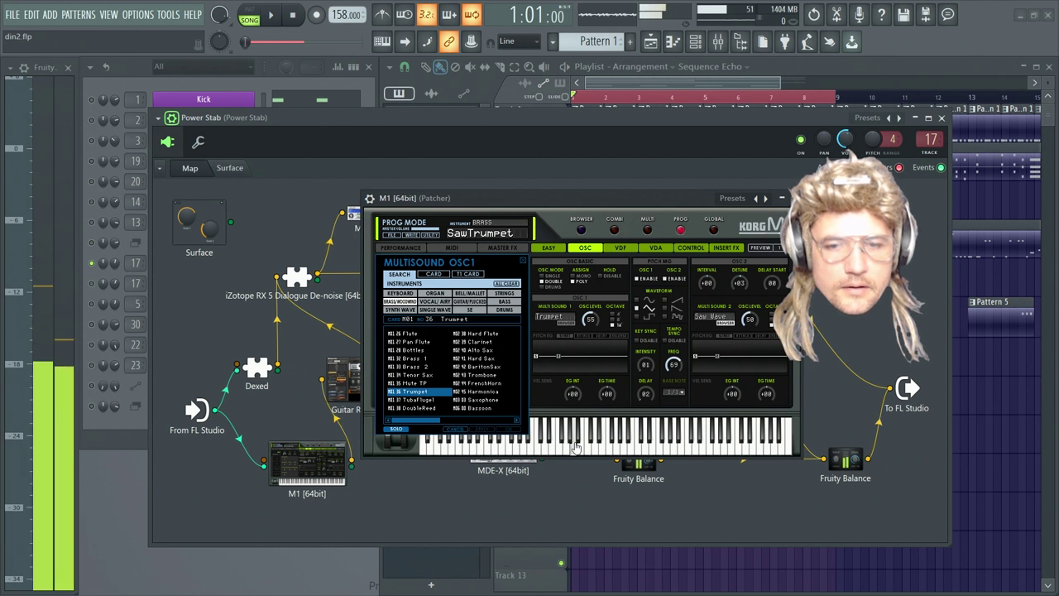
left_click(457, 430)
left_click(730, 322)
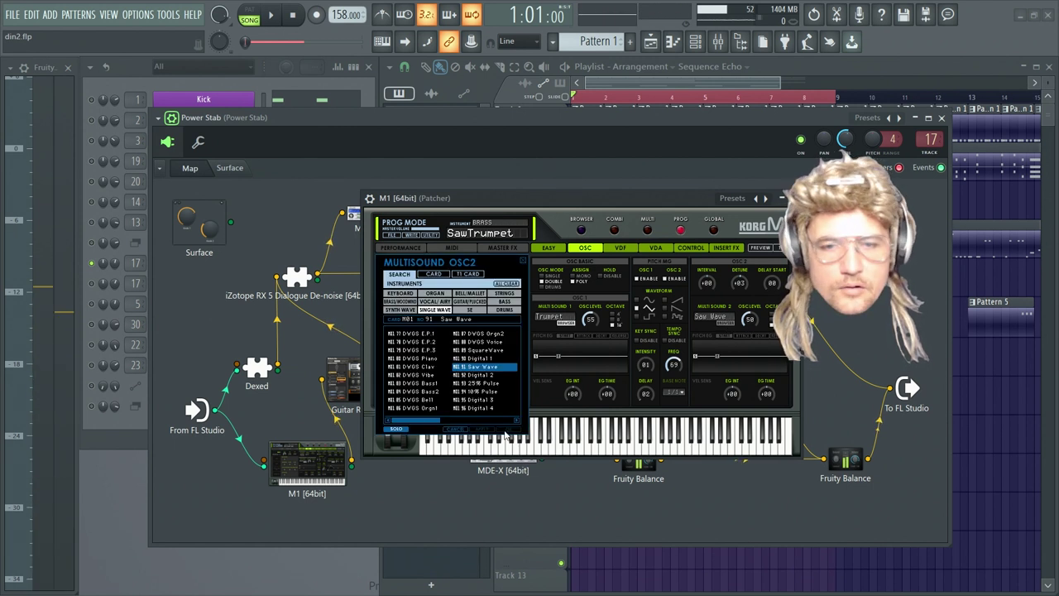
left_click(559, 447)
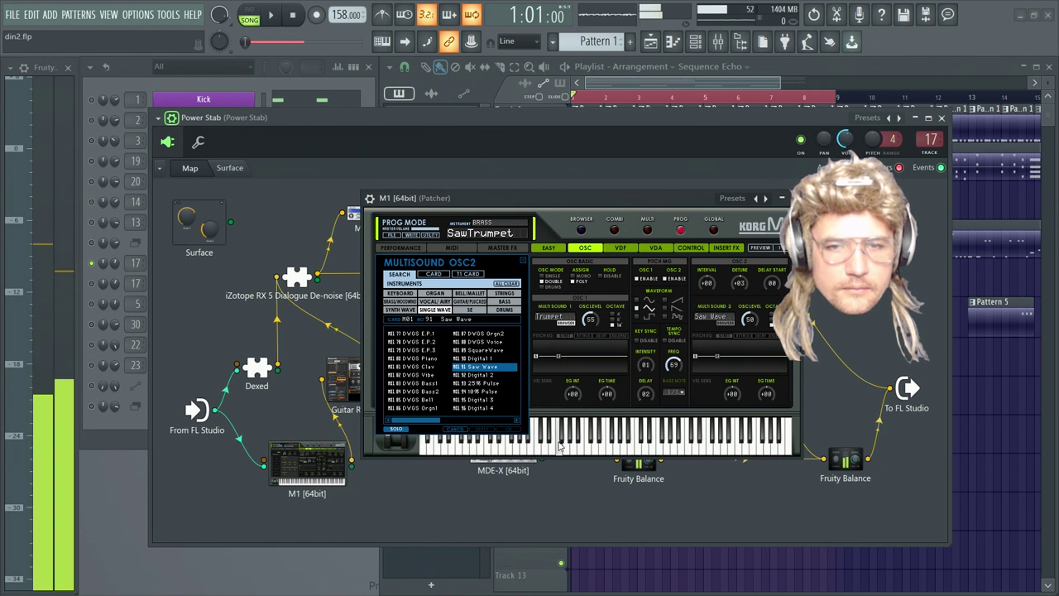
Close the oscillator 2 multisound list and audition several SawTrumpet notes on the M1 keyboard
left_click(523, 258)
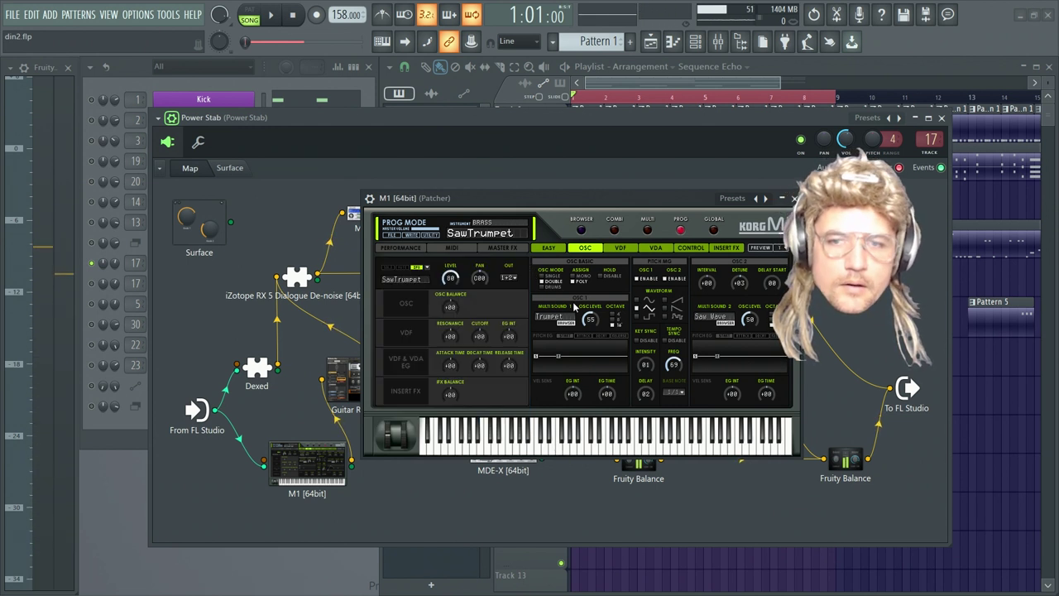
left_click(550, 445)
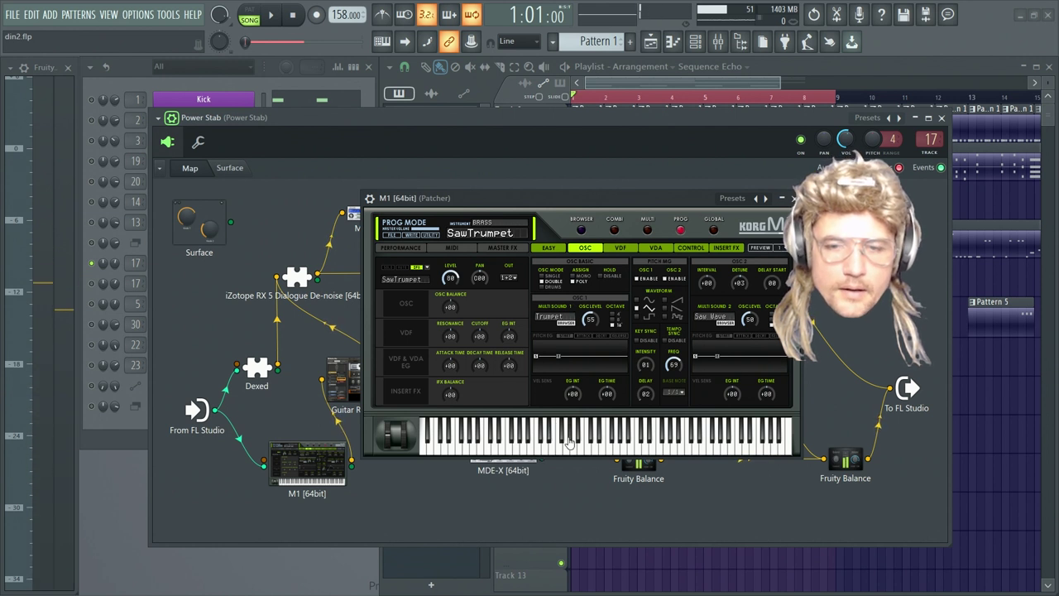
left_click(570, 443)
left_click(570, 442)
left_click(569, 443)
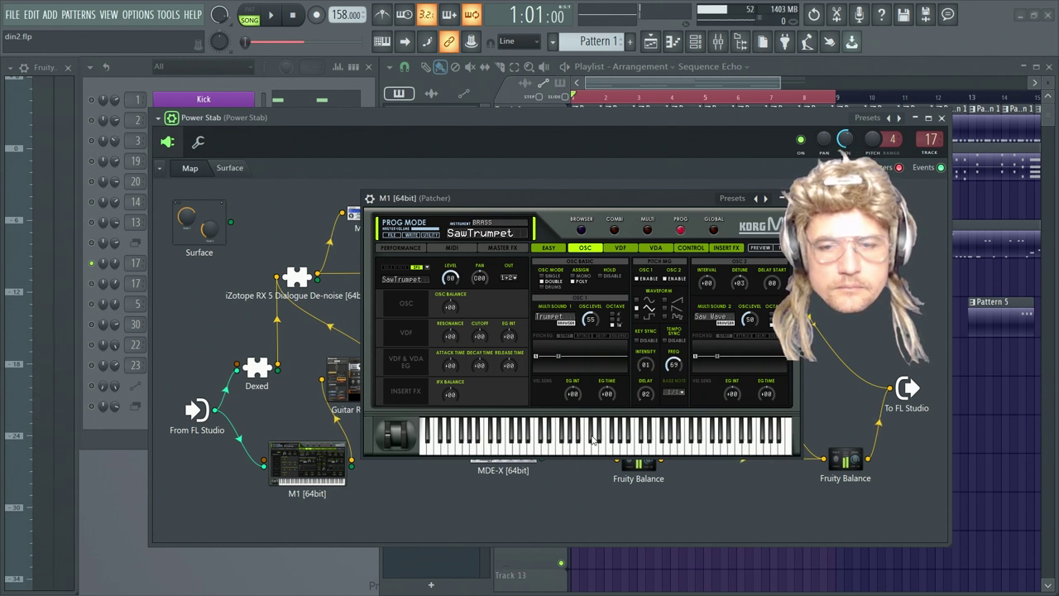
left_click(539, 451)
left_click(541, 451)
left_click(553, 450)
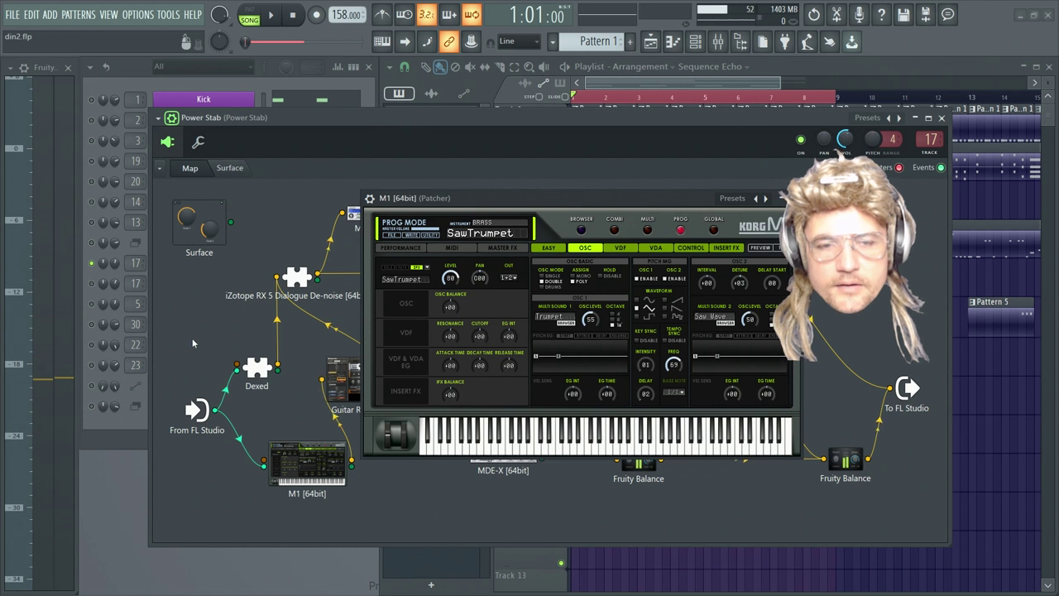
Audition a few more M1 notes in the middle of the keyboard and close the synth window
left_click(601, 447)
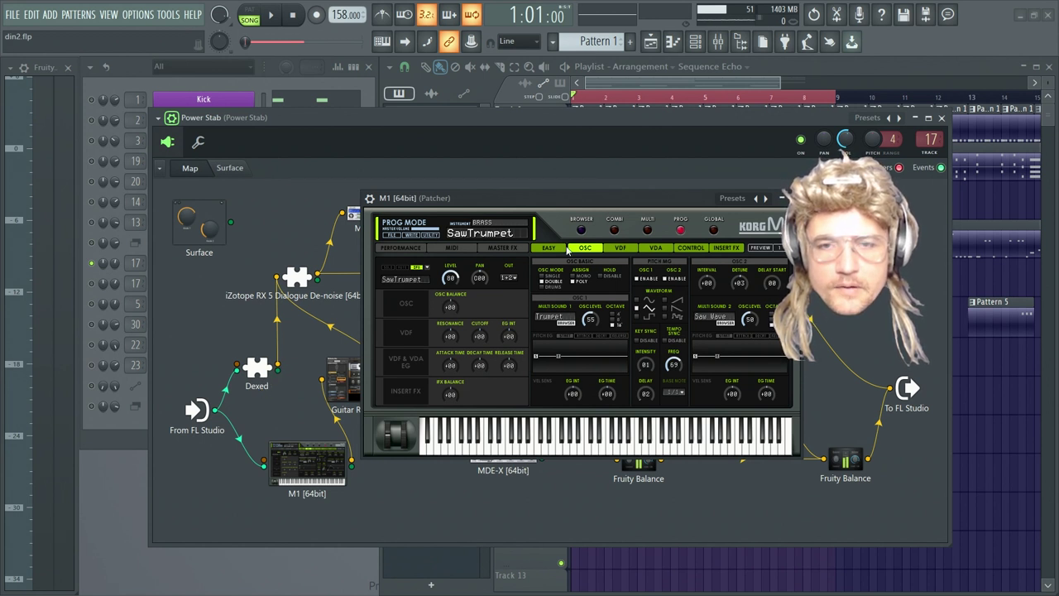
left_click(577, 445)
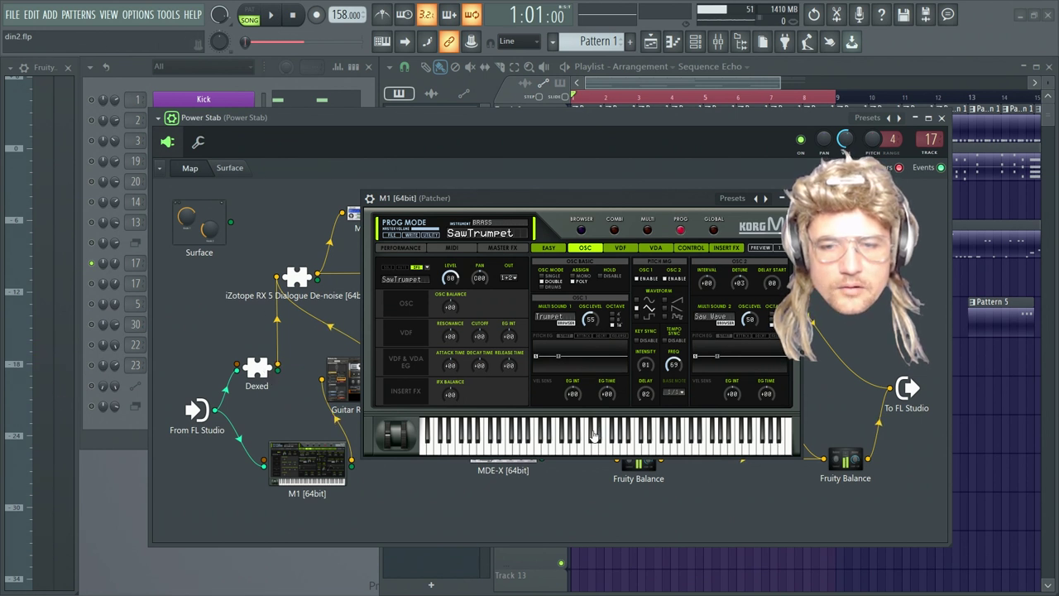
left_click(591, 438)
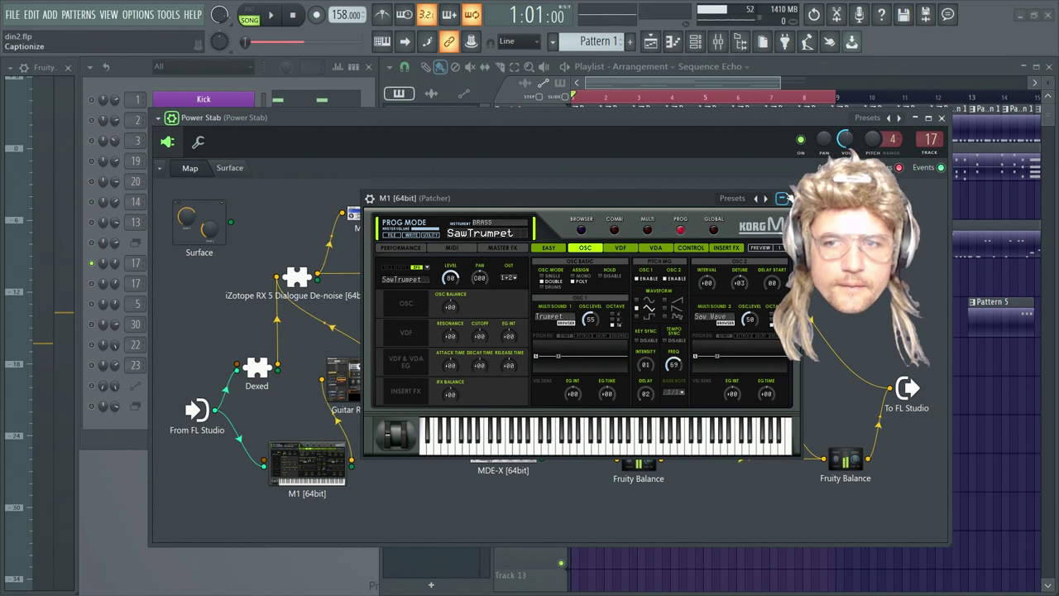
key("Escape")
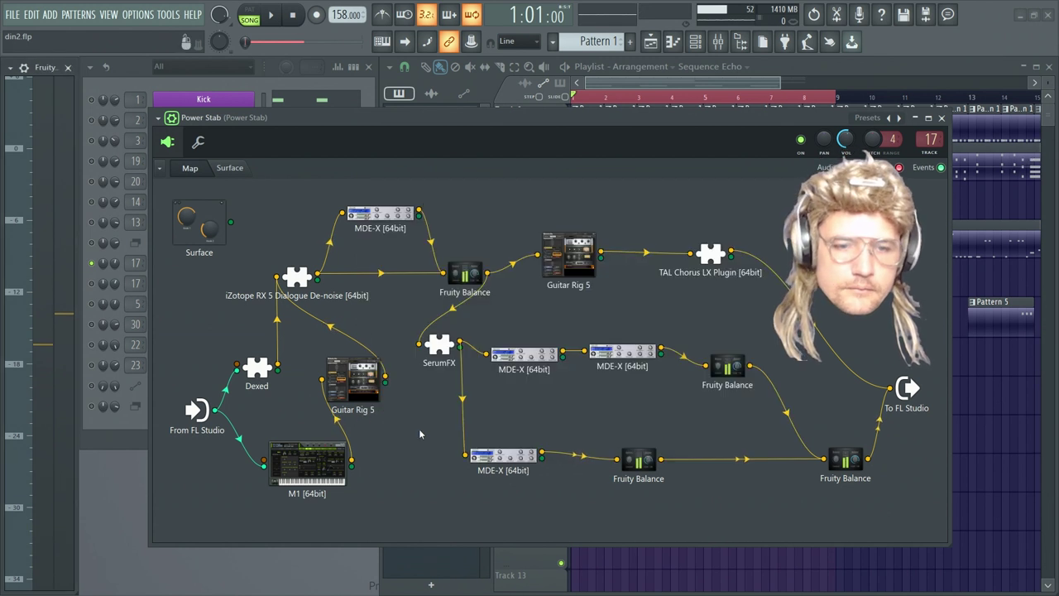
Open the Guitar Rig 5 module fed by the M1, reposition its window to examine the Transient Master settings, and close it
double_click(360, 381)
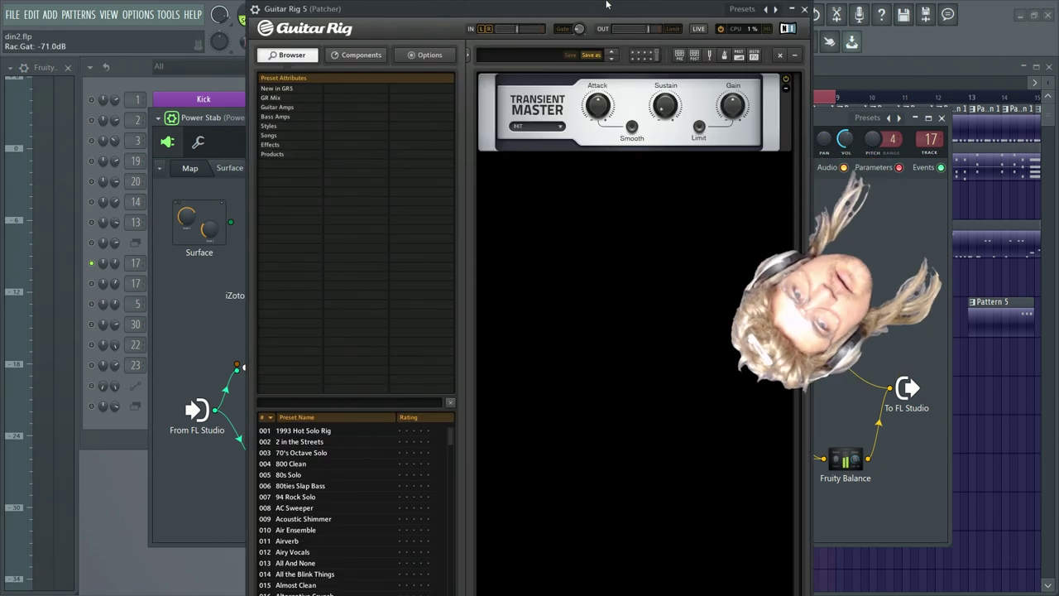
left_click_drag(605, 5, 651, 69)
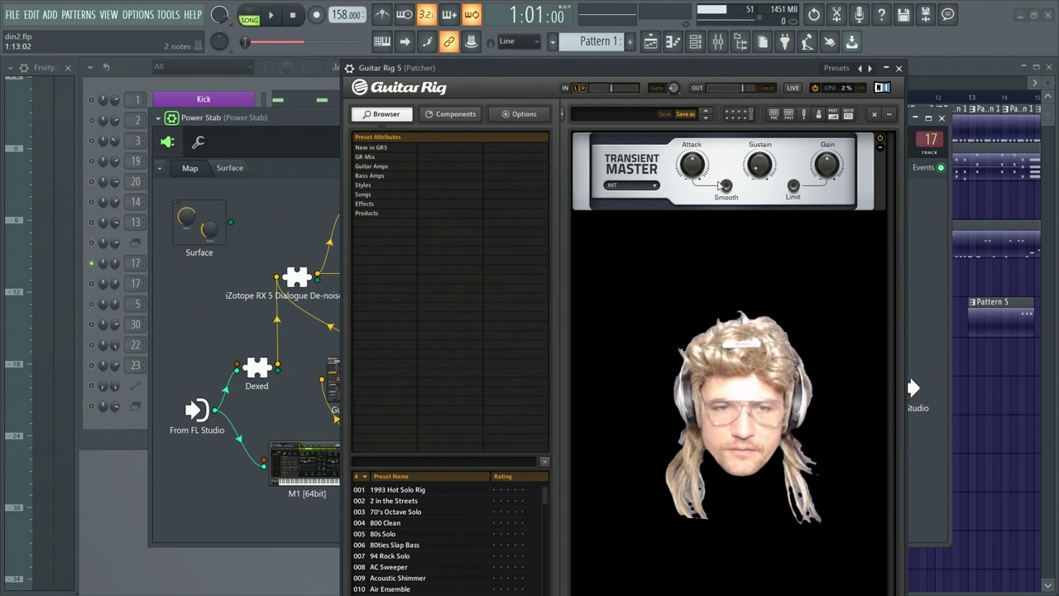
mouse_move(753, 64)
left_mouse_down()
mouse_move(747, 51)
mouse_move(739, 60)
left_mouse_up()
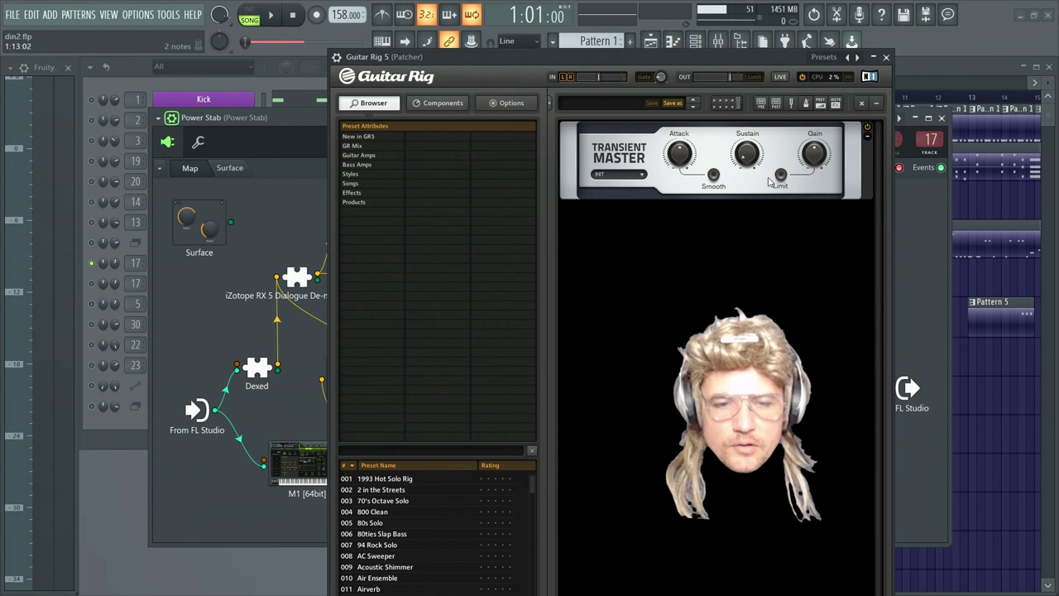
left_click_drag(698, 56, 688, 66)
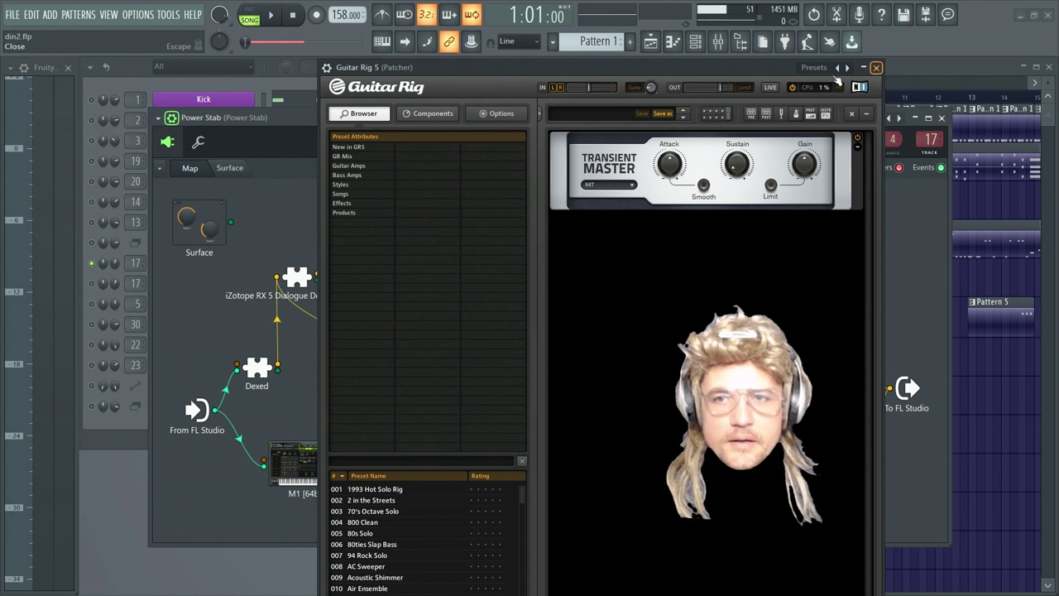
left_click(877, 70)
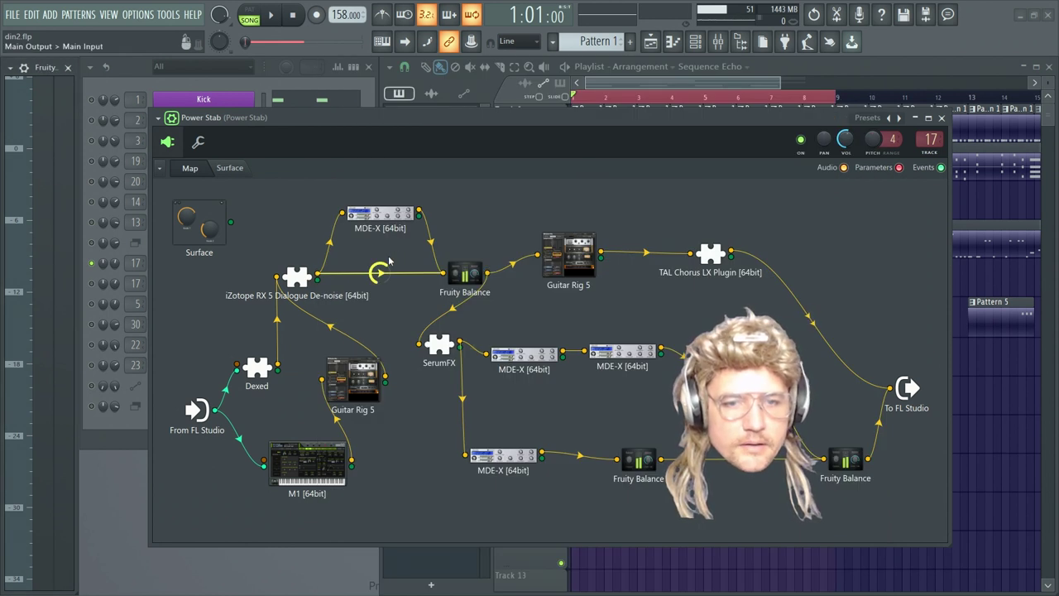
Replace the Guitar Rig 5 module after the M1 with a Transient Processor effect
right_click(362, 381)
left_click(387, 427)
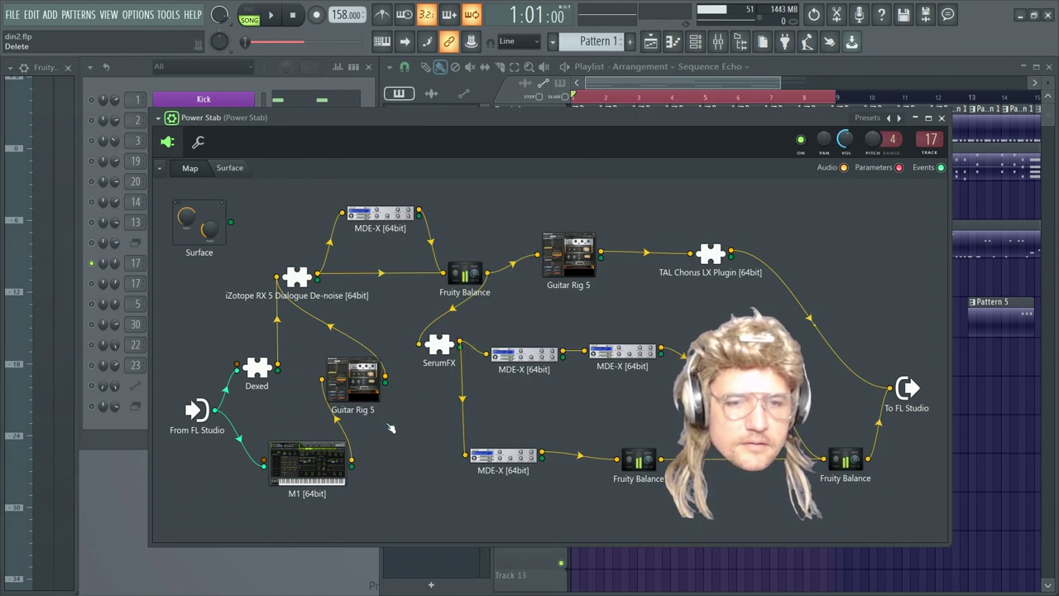
right_click(347, 366)
mouse_move(358, 385)
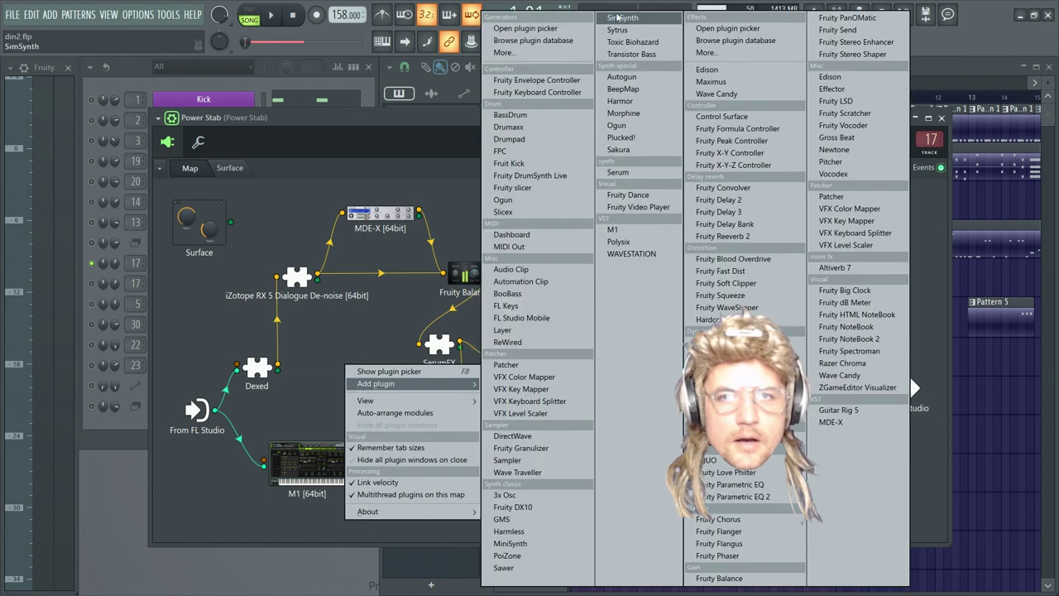
left_click(716, 58)
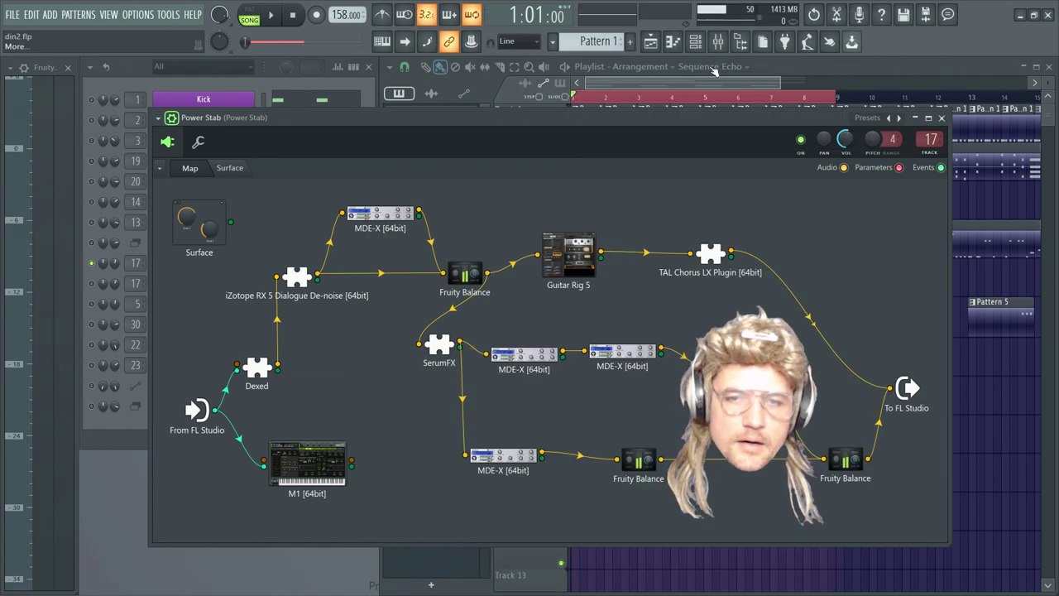
type("tra")
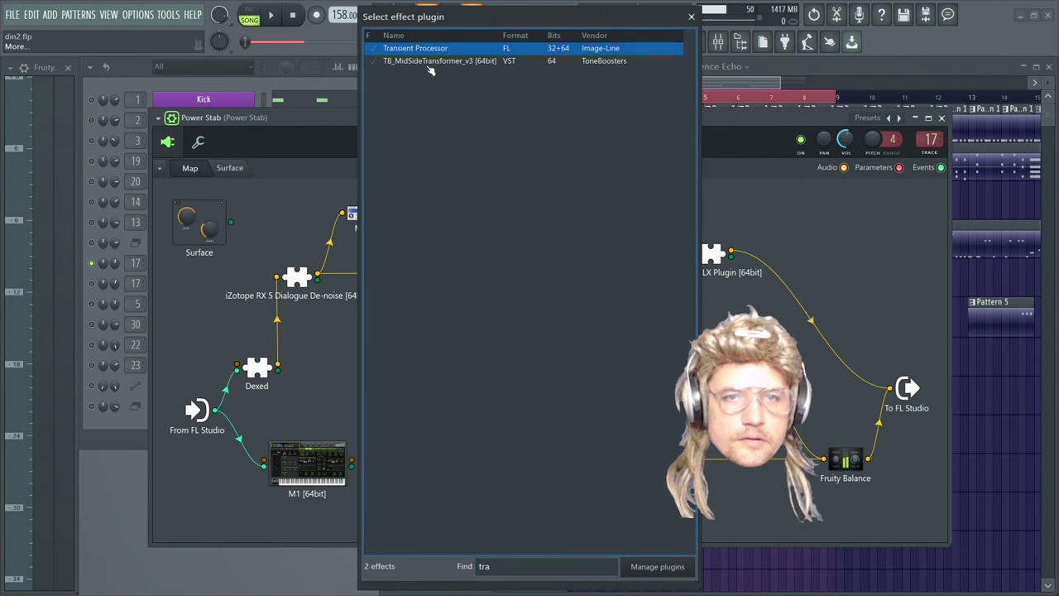
double_click(418, 49)
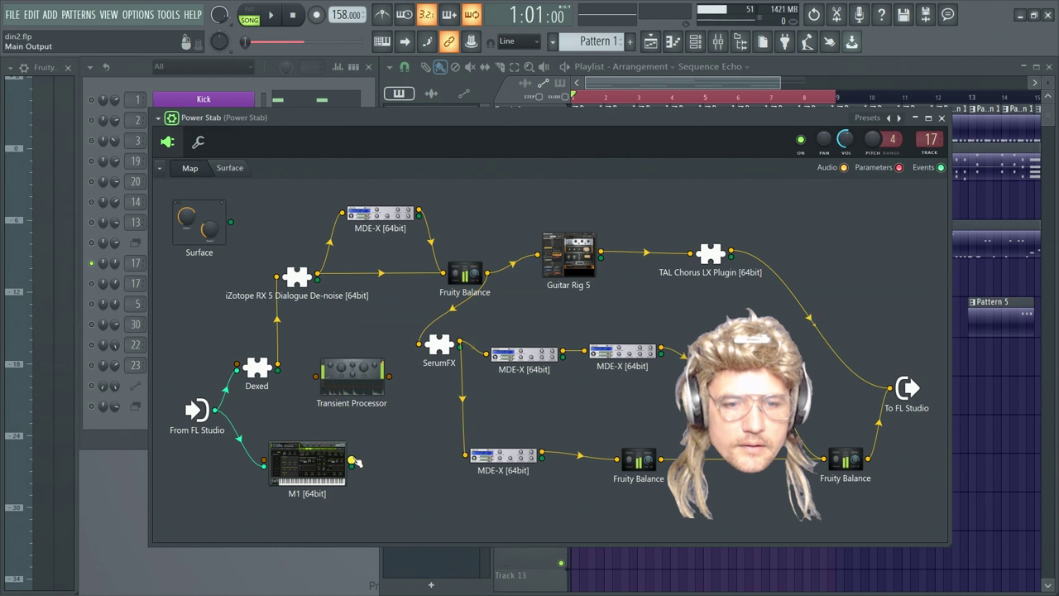
Route the M1's audio through the Transient Processor into RX 5 Dialogue De-noise, and set the processor's release to -65%
left_click_drag(351, 459, 333, 416)
left_click_drag(352, 371, 276, 276)
left_click(386, 402)
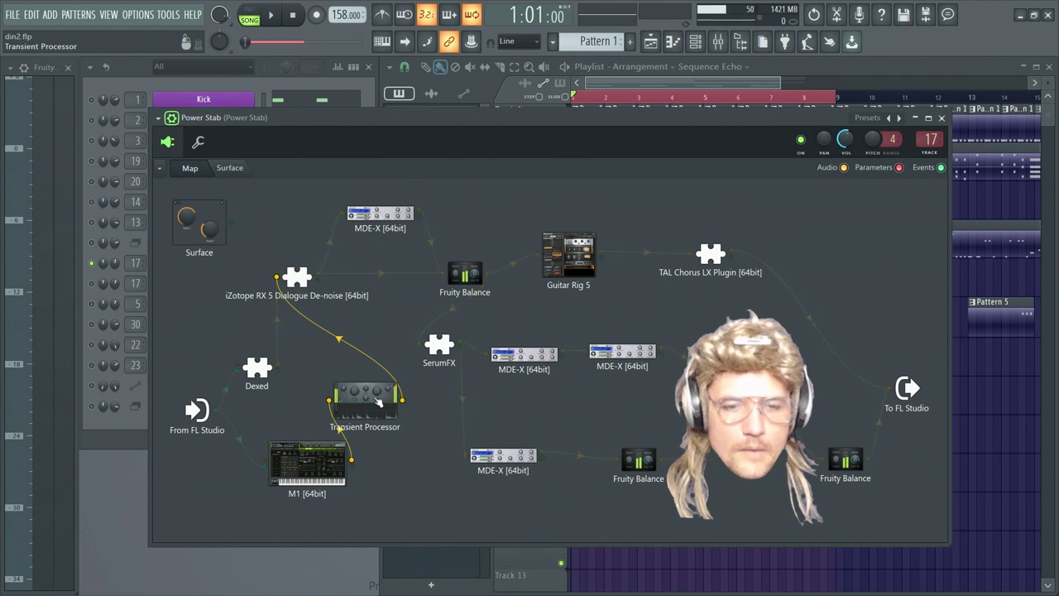
left_click_drag(596, 289, 599, 318)
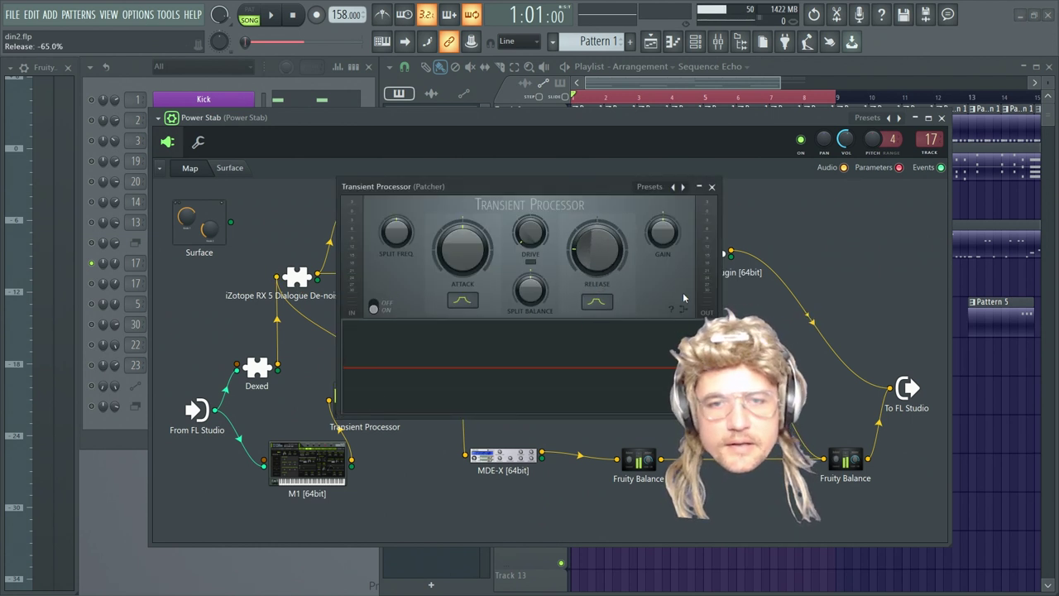
Cycle the Transient Processor's release shape repeatedly through Slow, Mid and Sharp, ending on Mid
left_click(598, 303)
left_click(599, 303)
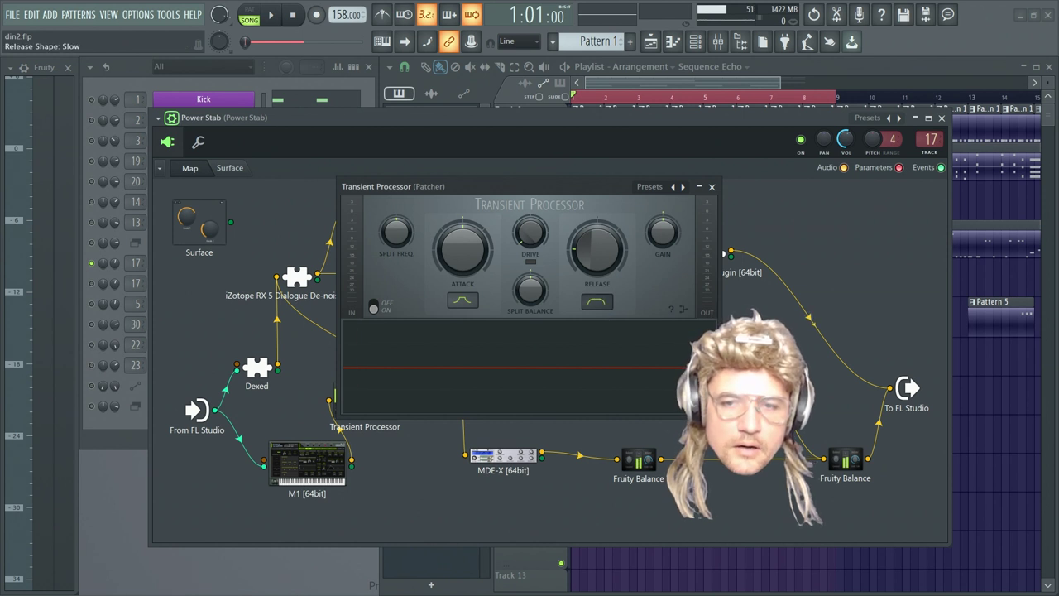
left_click(599, 303)
left_click(599, 303)
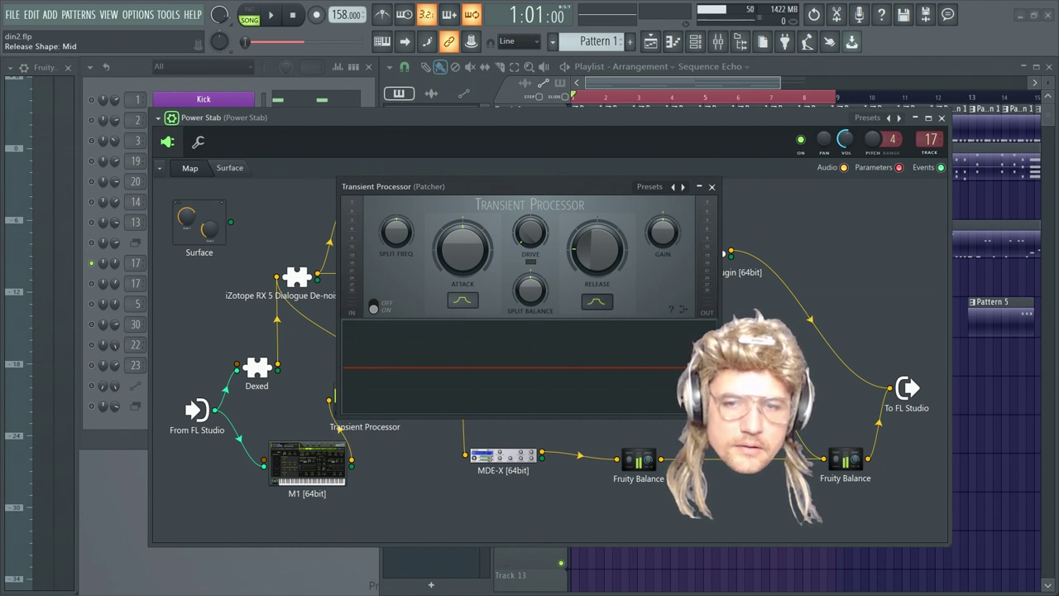
left_click(599, 303)
left_click(599, 303)
left_click(599, 302)
left_click(599, 303)
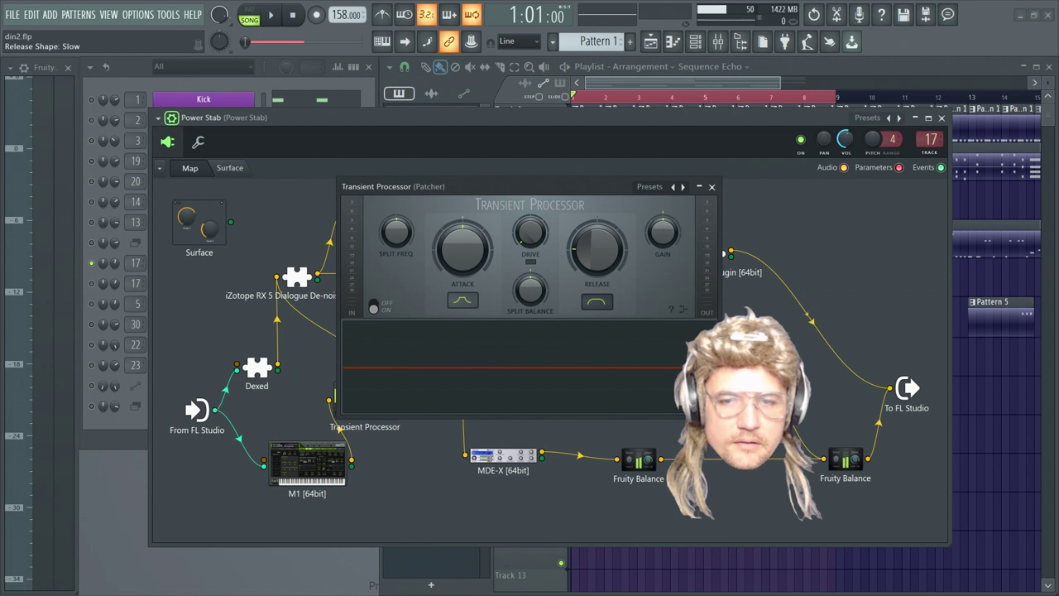
left_click(599, 303)
left_click(599, 303)
left_click(599, 303)
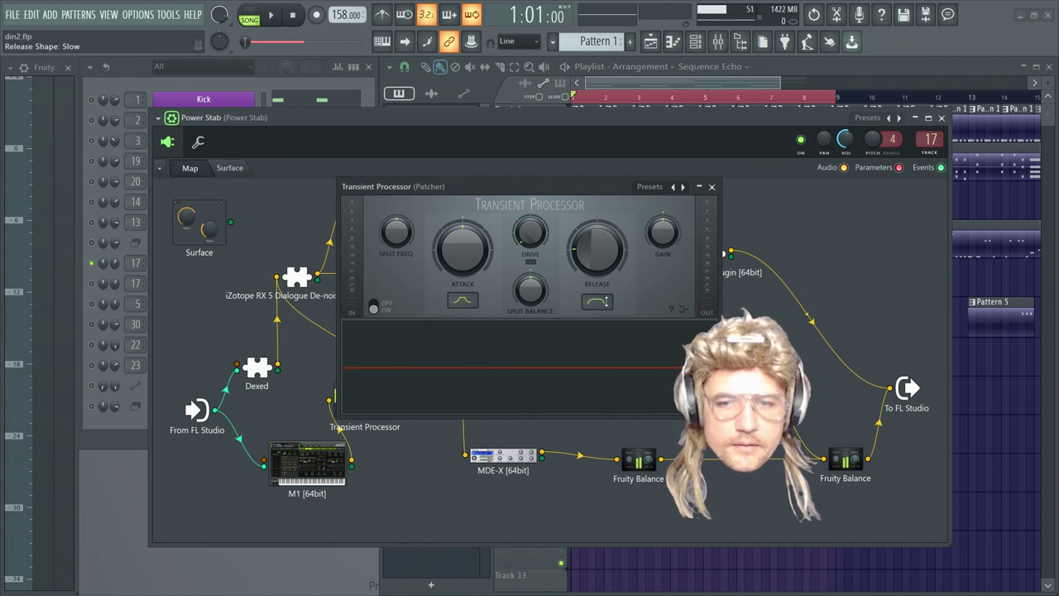
left_click(599, 303)
left_click(599, 303)
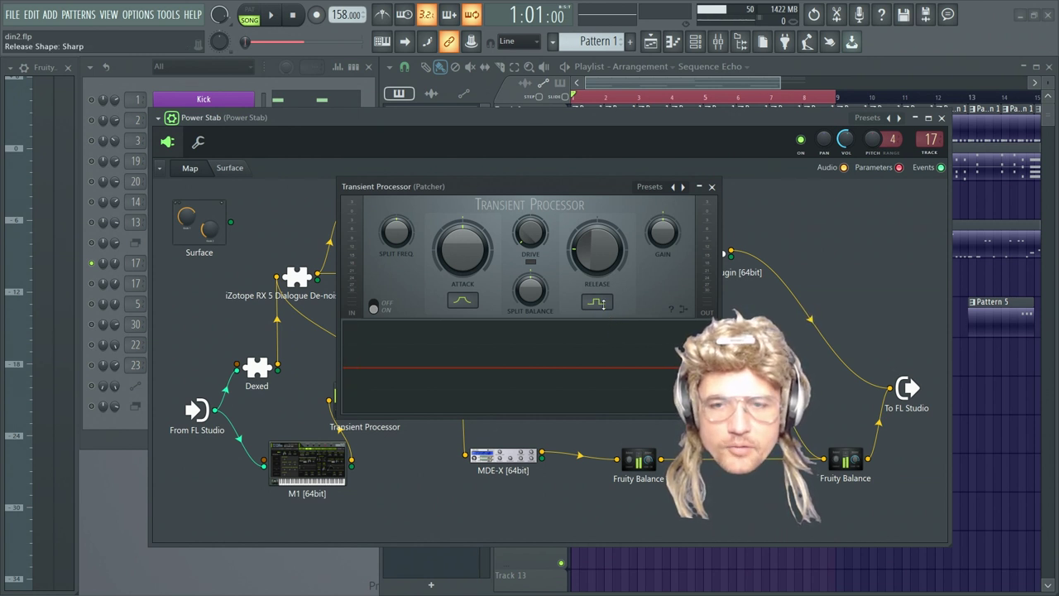
left_click(603, 305)
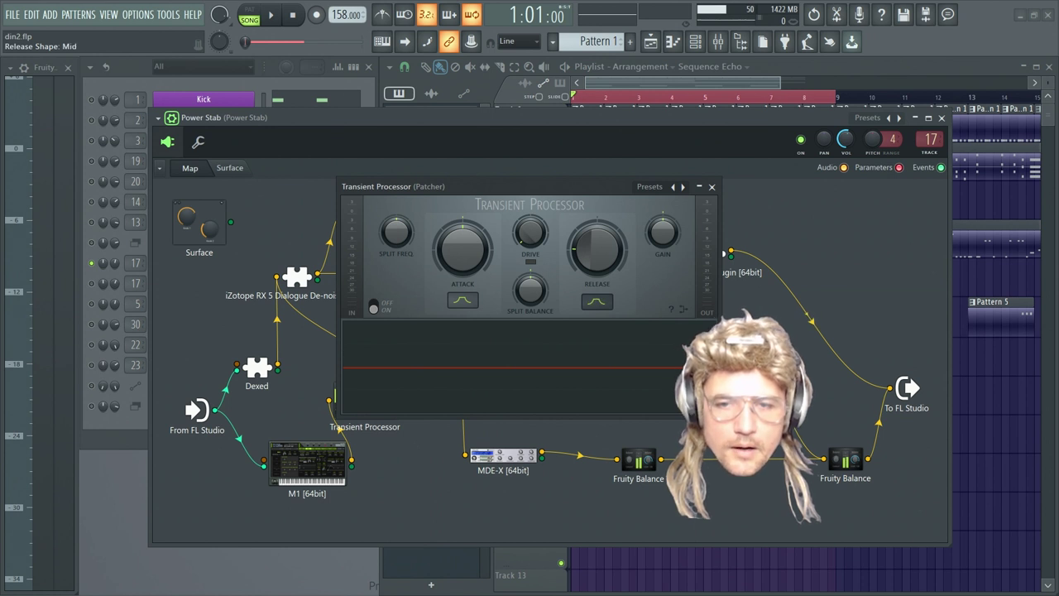
Set the Transient Processor's attack to 16.3% and close its window
left_click_drag(597, 248, 598, 255)
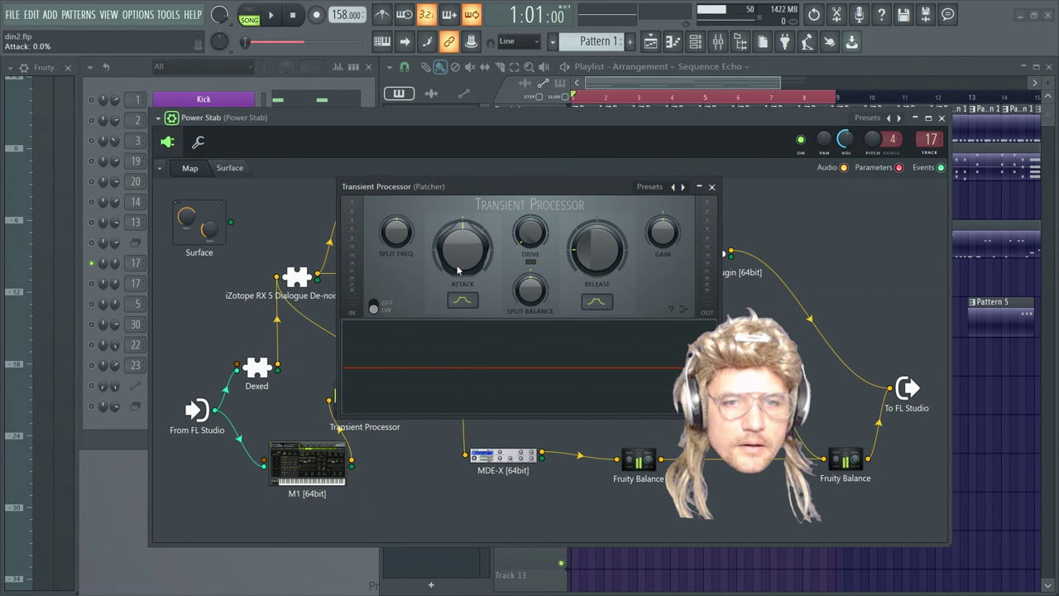
left_click_drag(465, 261, 465, 252)
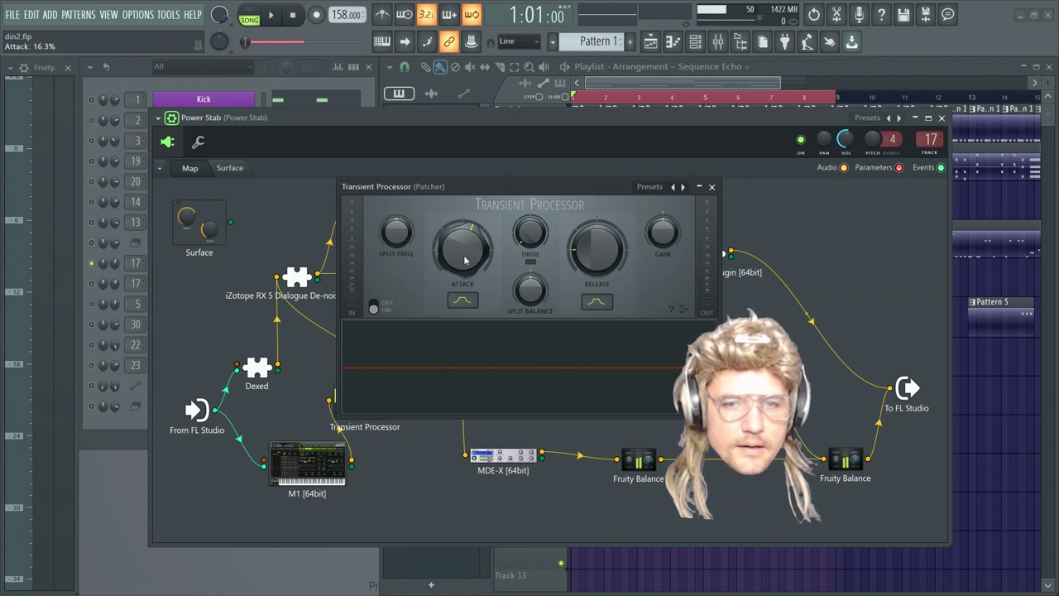
left_click(712, 186)
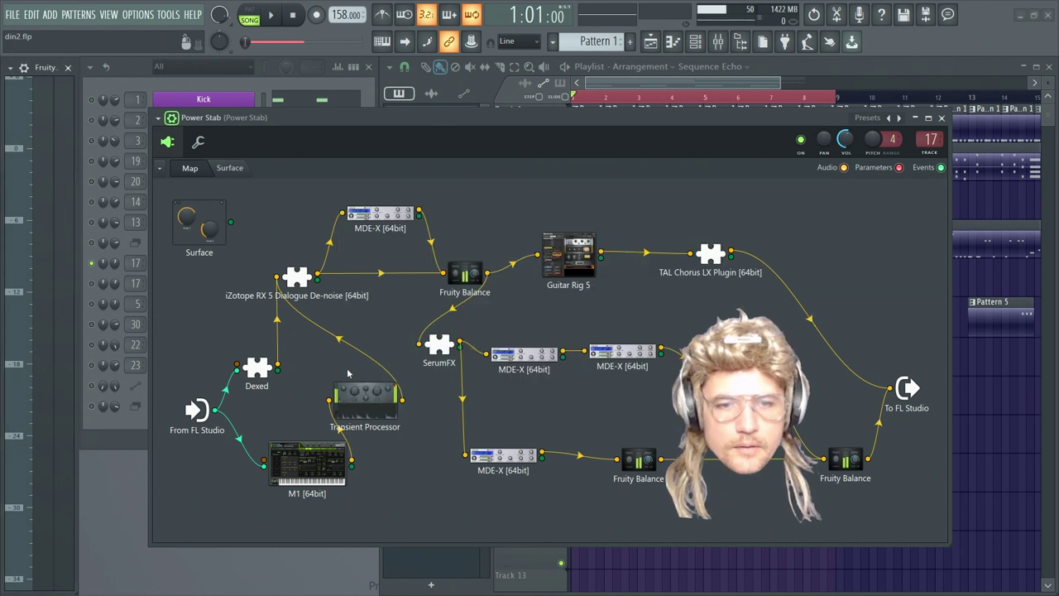
Open the iZotope RX 5 Dialogue De-noise module and position its window beside the map to examine its threshold curve and reduction settings
left_click(296, 278)
left_click_drag(560, 176, 678, 214)
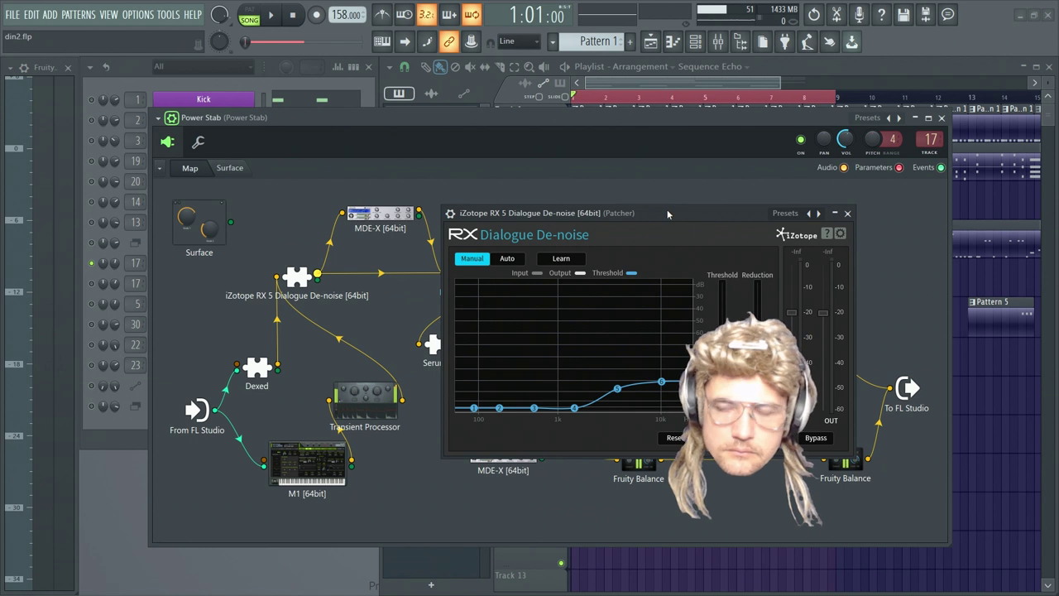
left_click_drag(667, 214, 729, 175)
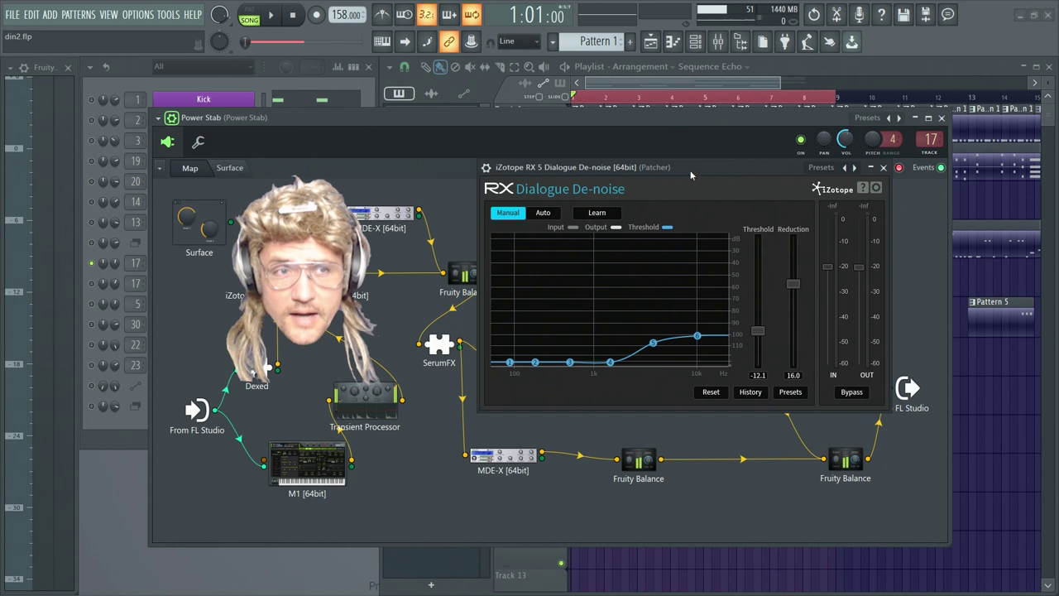
left_click_drag(691, 174, 700, 189)
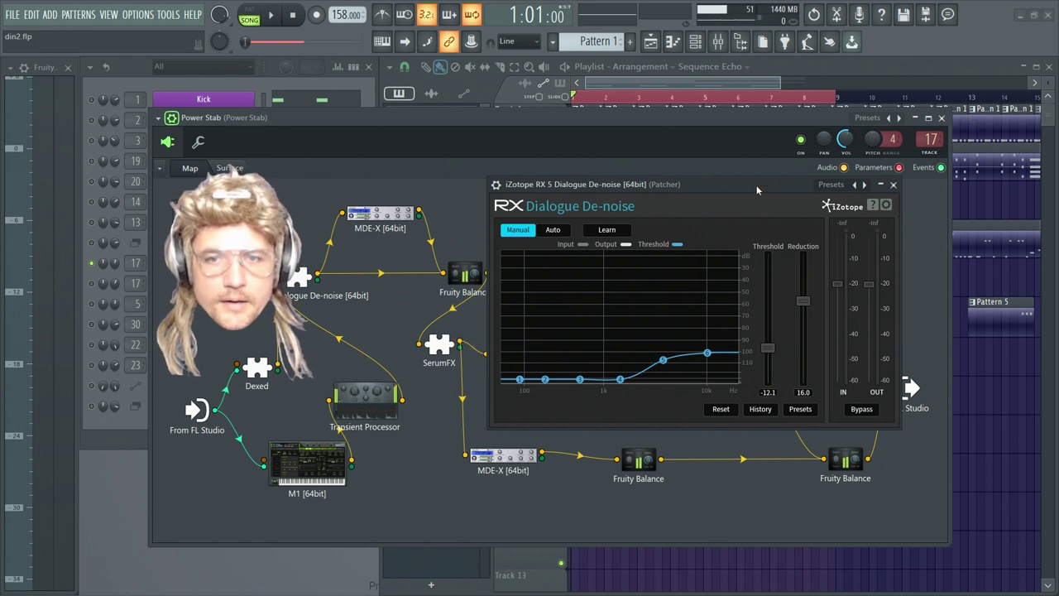
left_click_drag(756, 190, 757, 205)
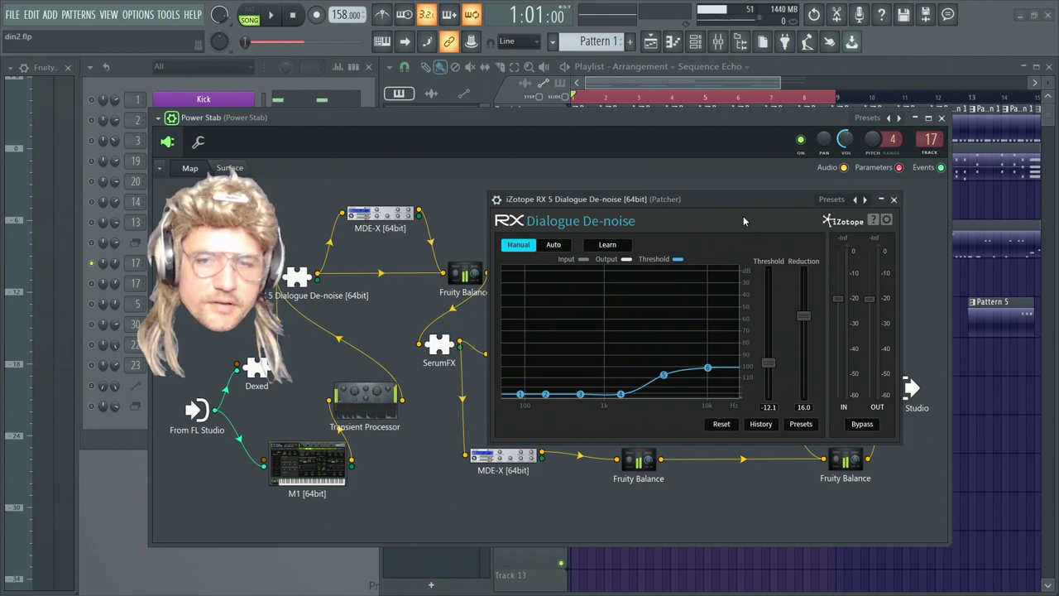
left_click_drag(725, 204, 734, 180)
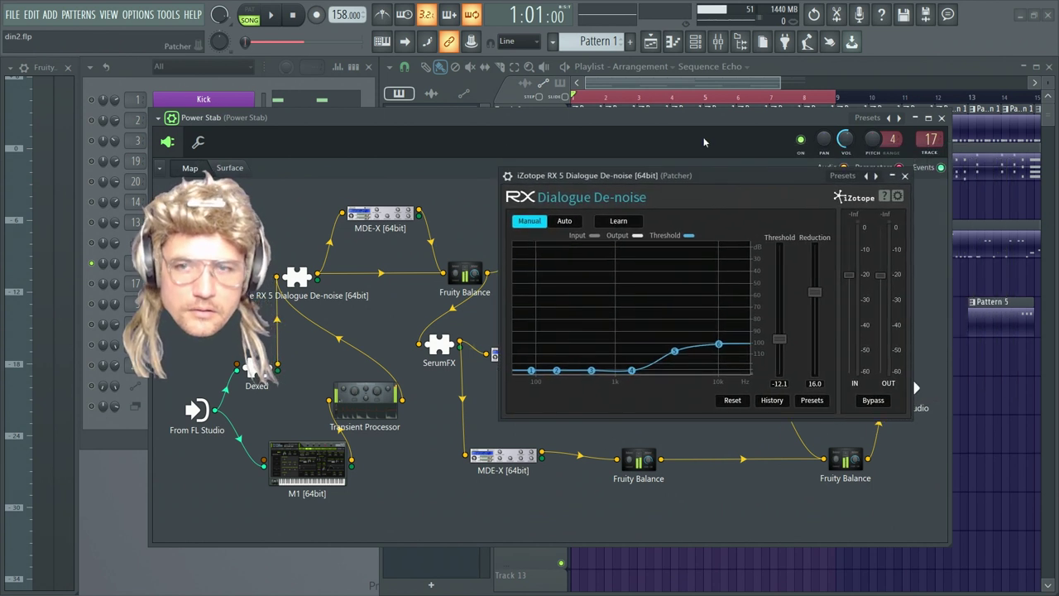
left_click_drag(702, 175, 703, 194)
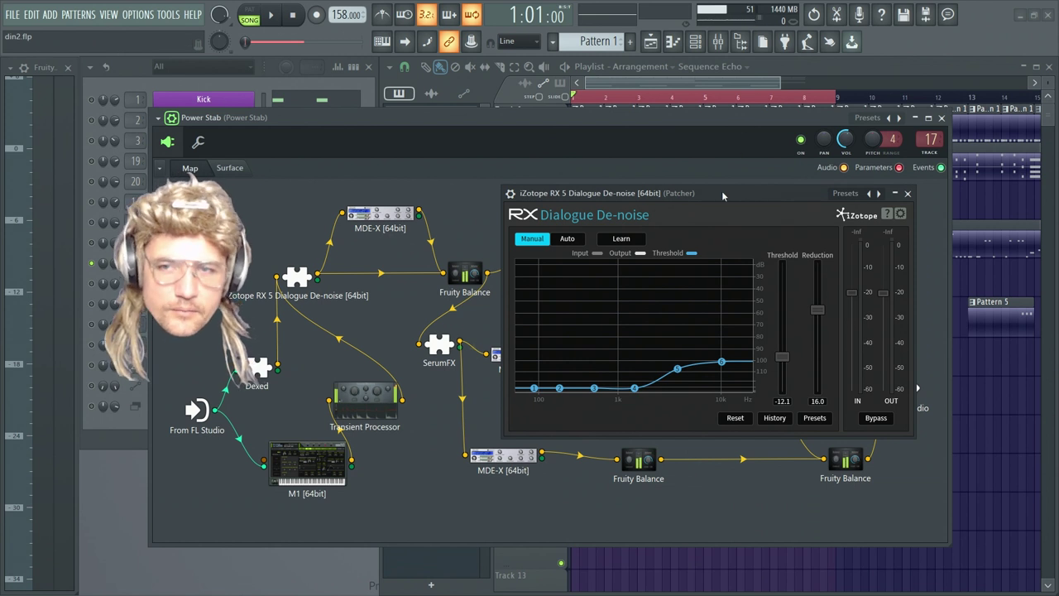
mouse_move(722, 191)
left_mouse_down()
mouse_move(749, 162)
mouse_move(734, 89)
mouse_move(716, 173)
left_mouse_up()
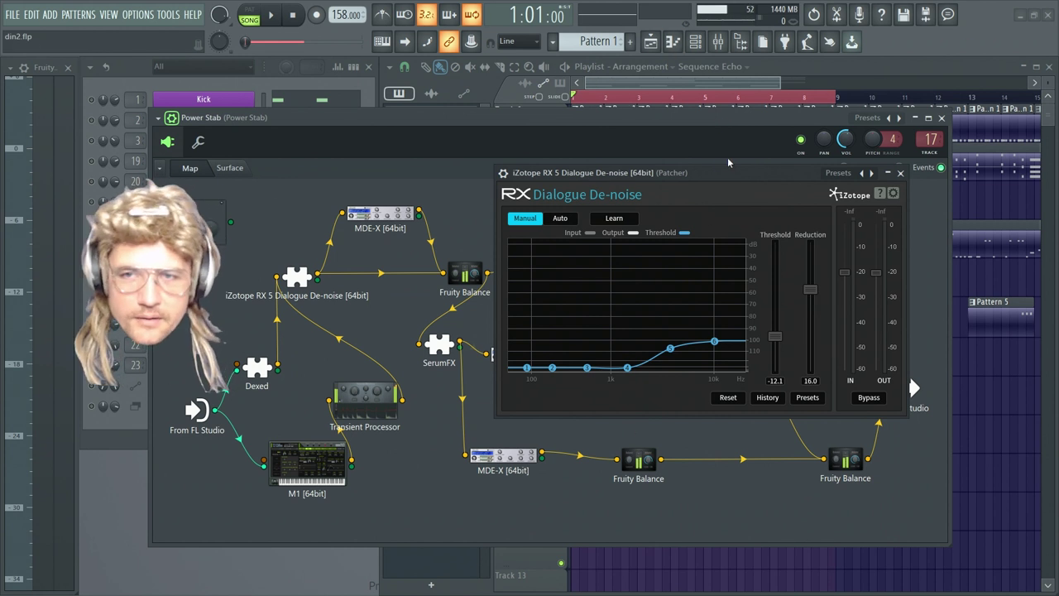
left_click_drag(745, 176, 719, 175)
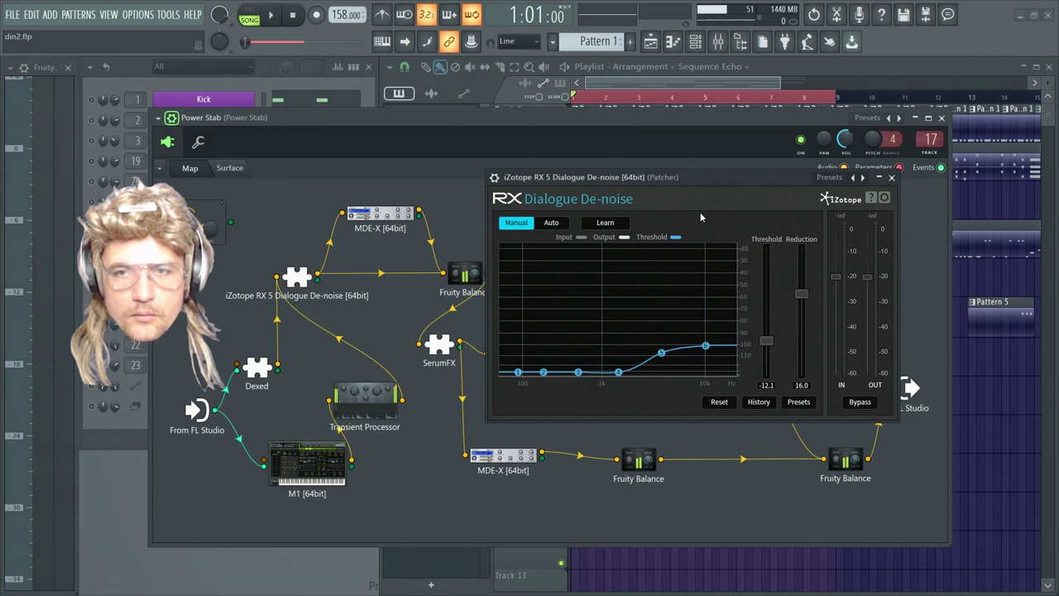
left_click_drag(714, 176, 658, 253)
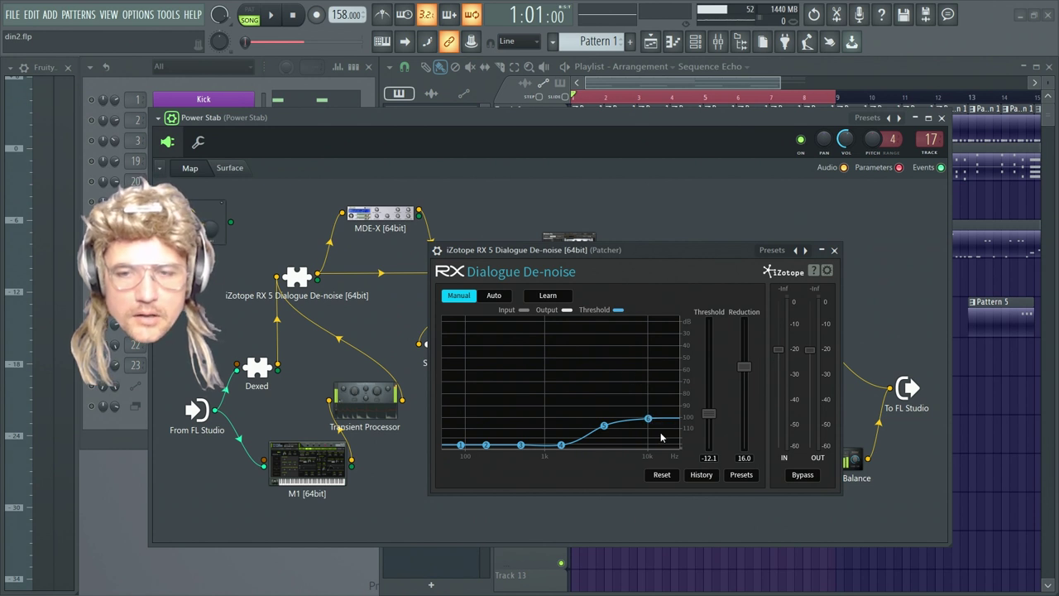
left_click_drag(656, 268, 718, 217)
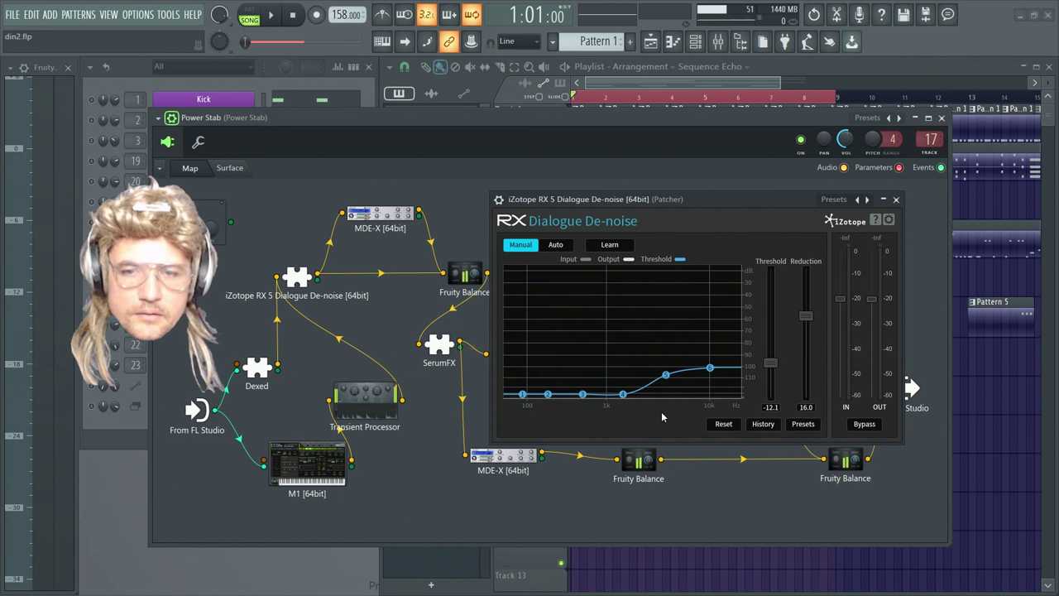
left_click_drag(709, 198, 740, 107)
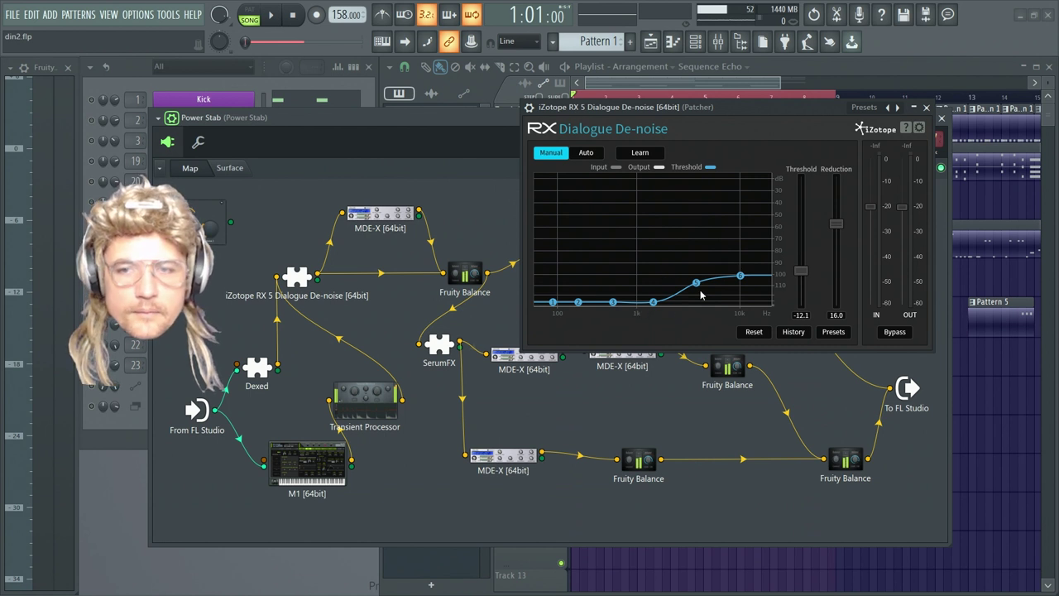
Lower point 5 of the Dialogue De-noise threshold curve to -111 dB and close the module's window
left_click_drag(696, 283, 671, 290)
left_click_drag(691, 107, 607, 159)
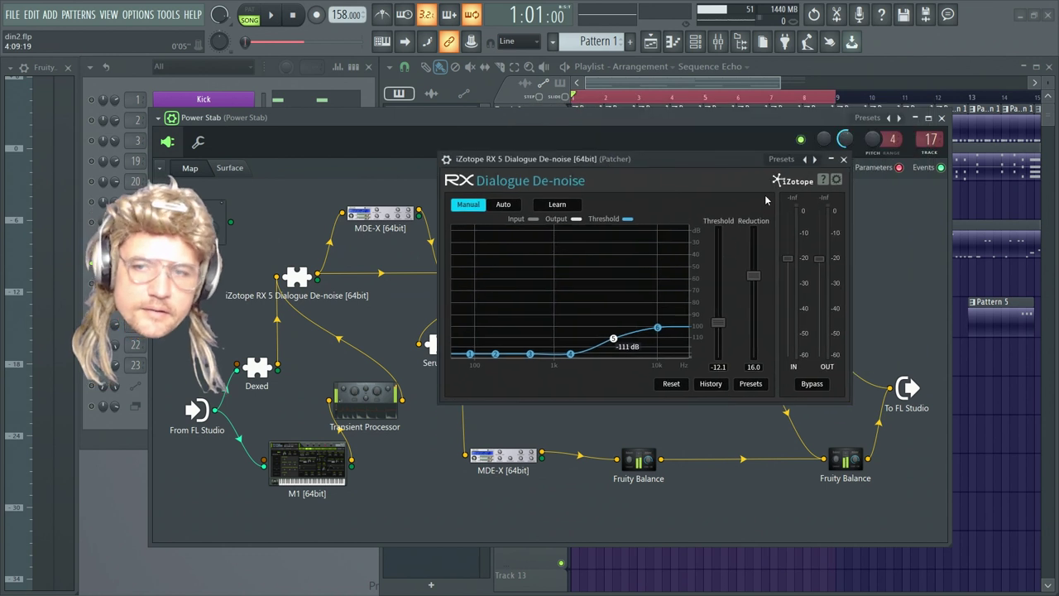
left_click(843, 159)
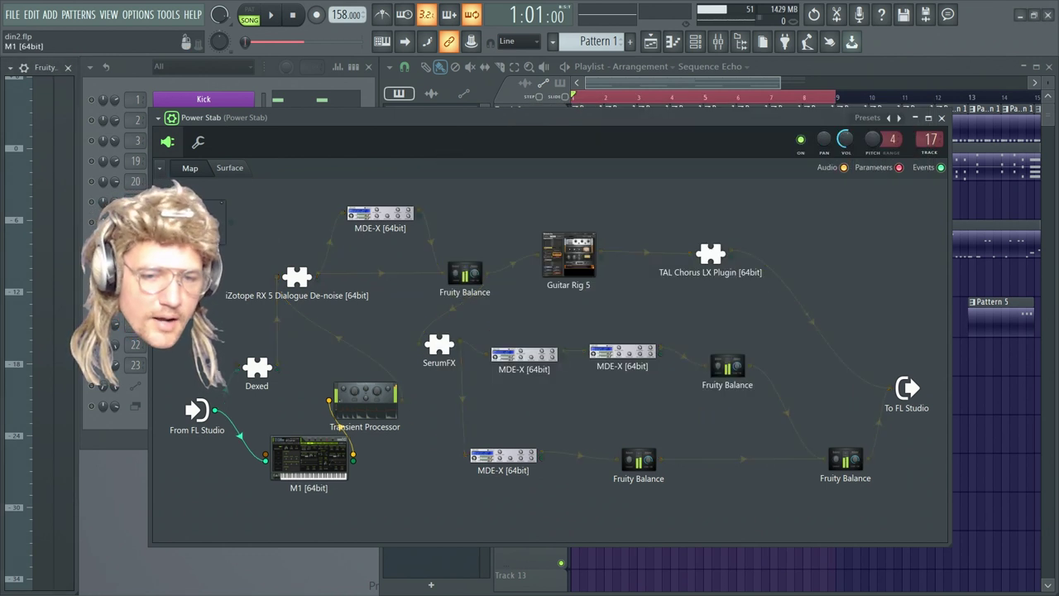
Nudge the Transient Processor and M1 modules on the map, and play the start of the song twice
mouse_move(368, 395)
left_mouse_down()
mouse_move(376, 408)
mouse_move(373, 395)
left_mouse_up()
left_click(309, 464)
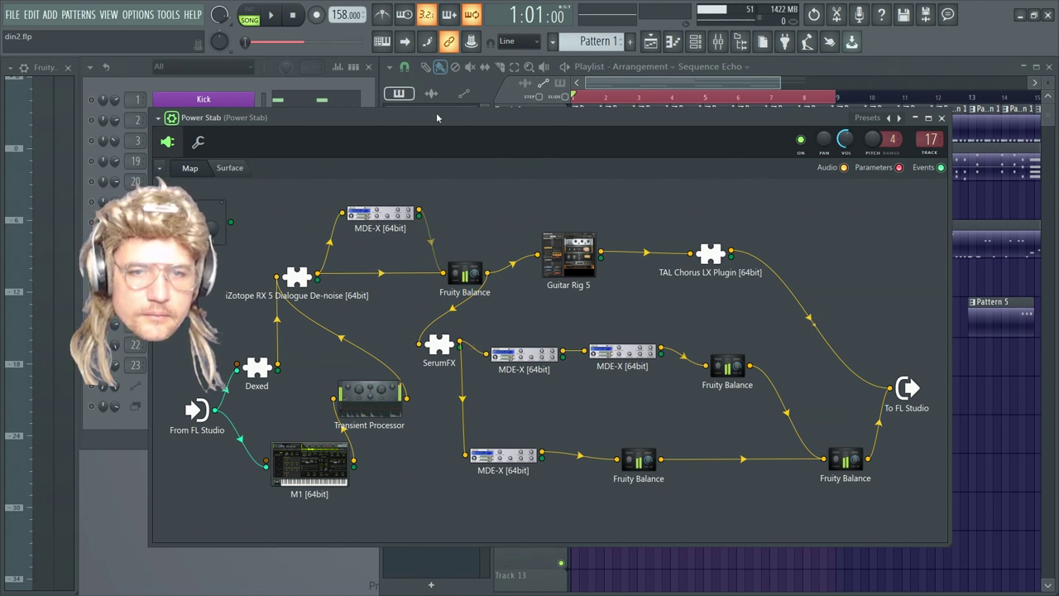
left_click(278, 15)
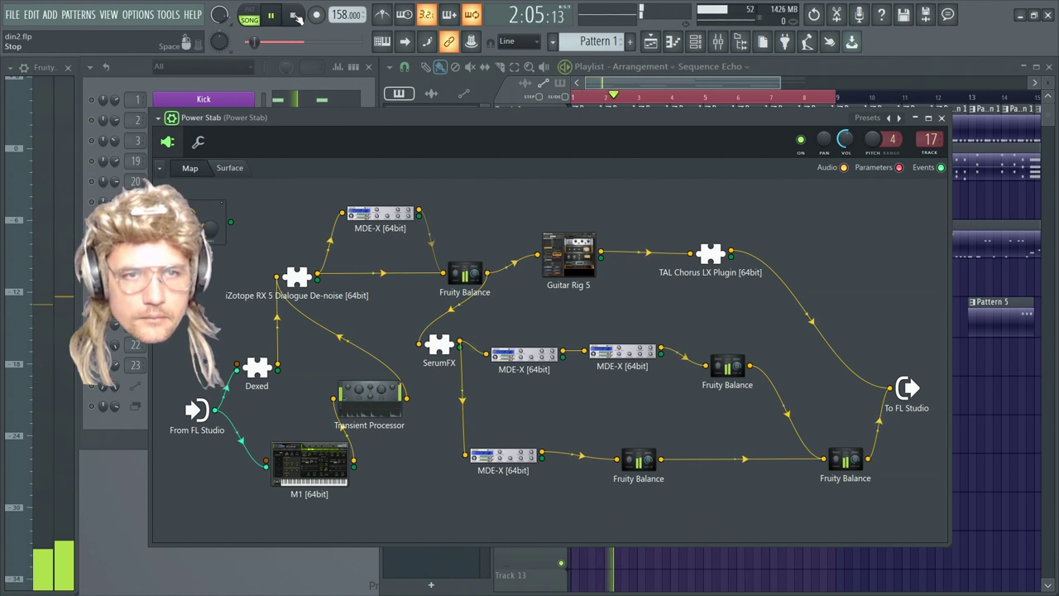
left_click(295, 15)
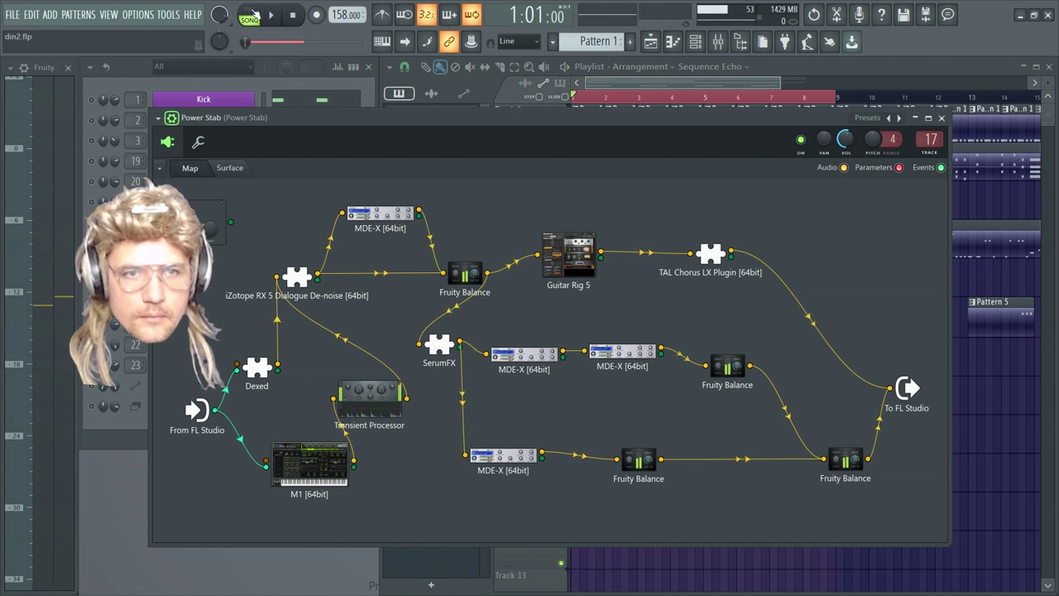
left_click(270, 15)
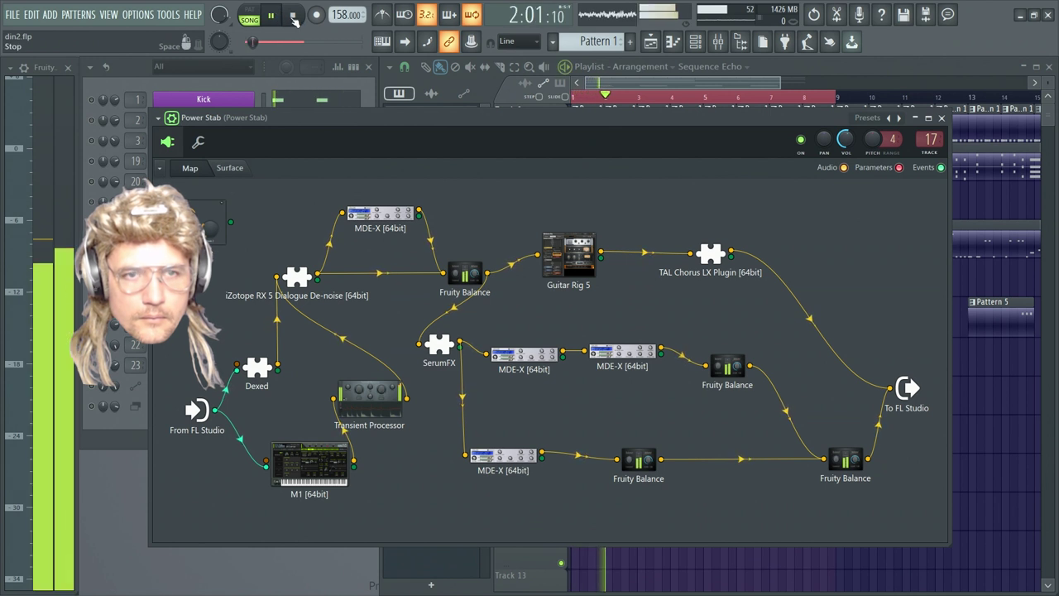
left_click(294, 17)
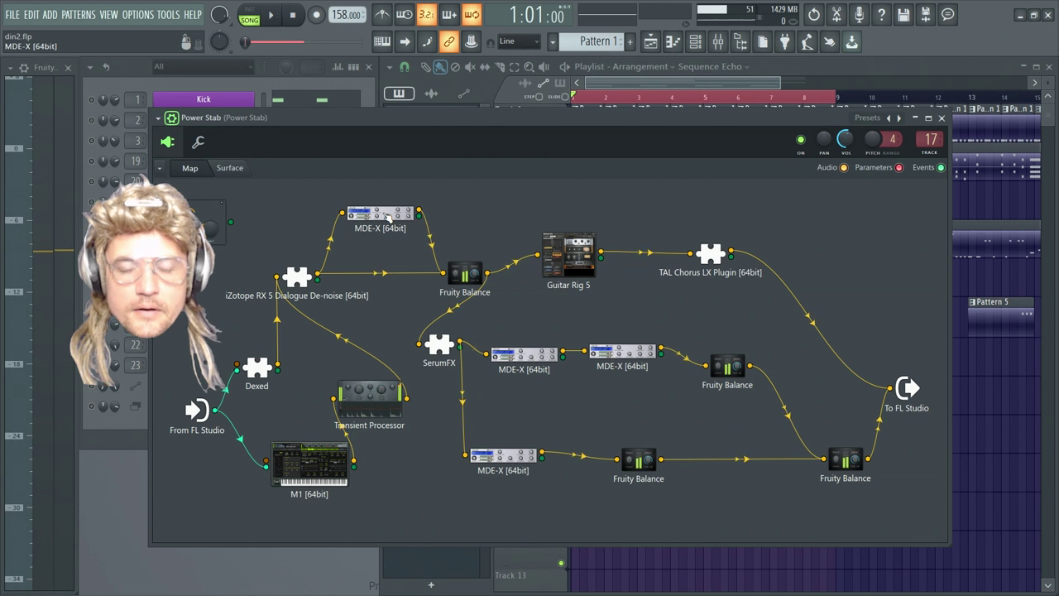
Open the MDE-X between Dialogue De-noise and the first Fruity Balance to examine its Bass Exciter and Exciter-Enhancer settings
left_click(387, 217)
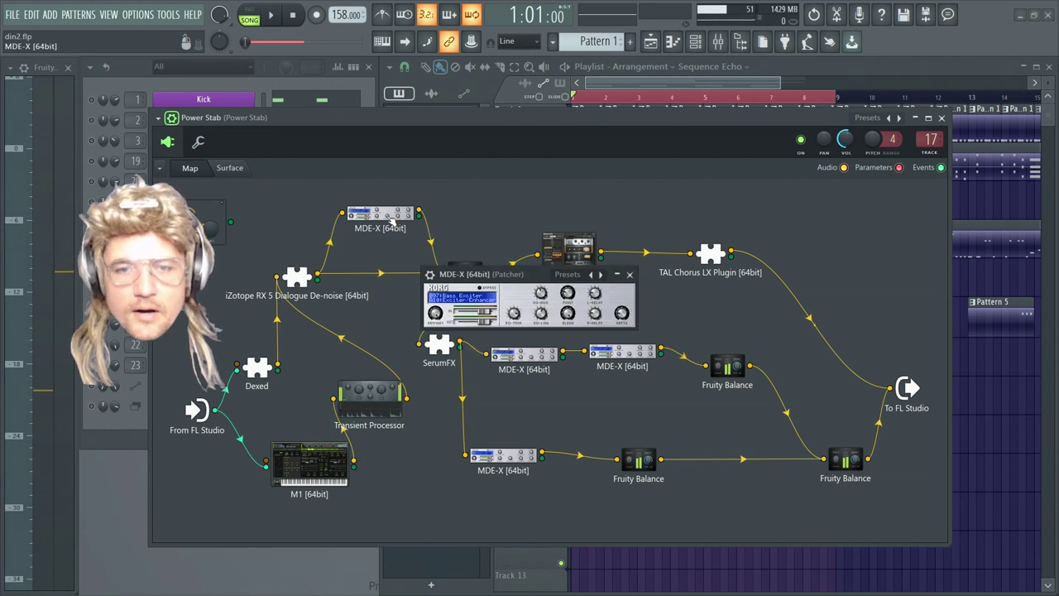
left_click_drag(472, 278, 527, 334)
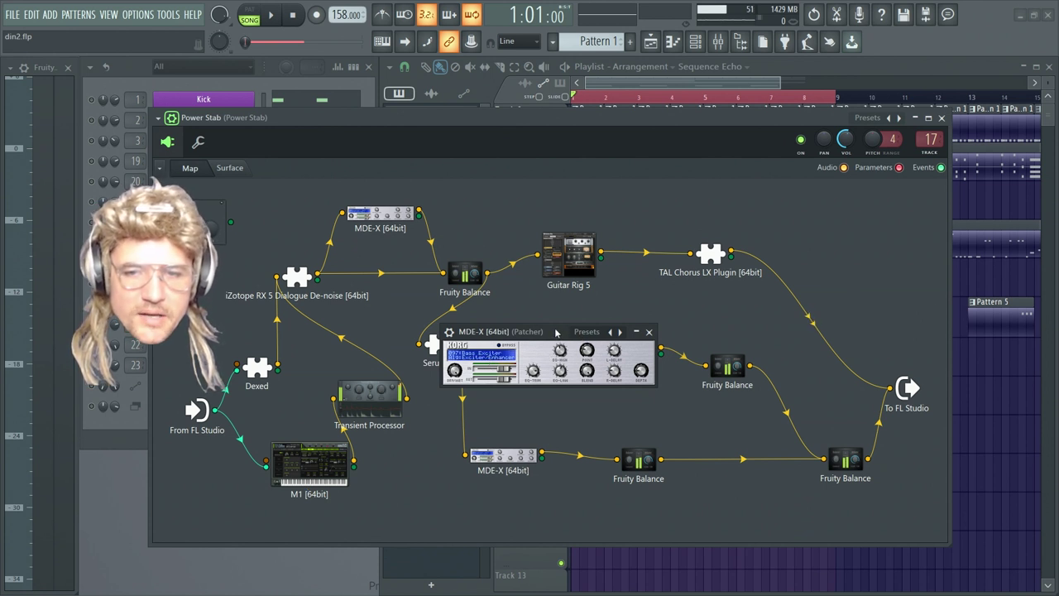
mouse_move(556, 331)
left_mouse_down()
mouse_move(543, 360)
mouse_move(543, 347)
left_mouse_up()
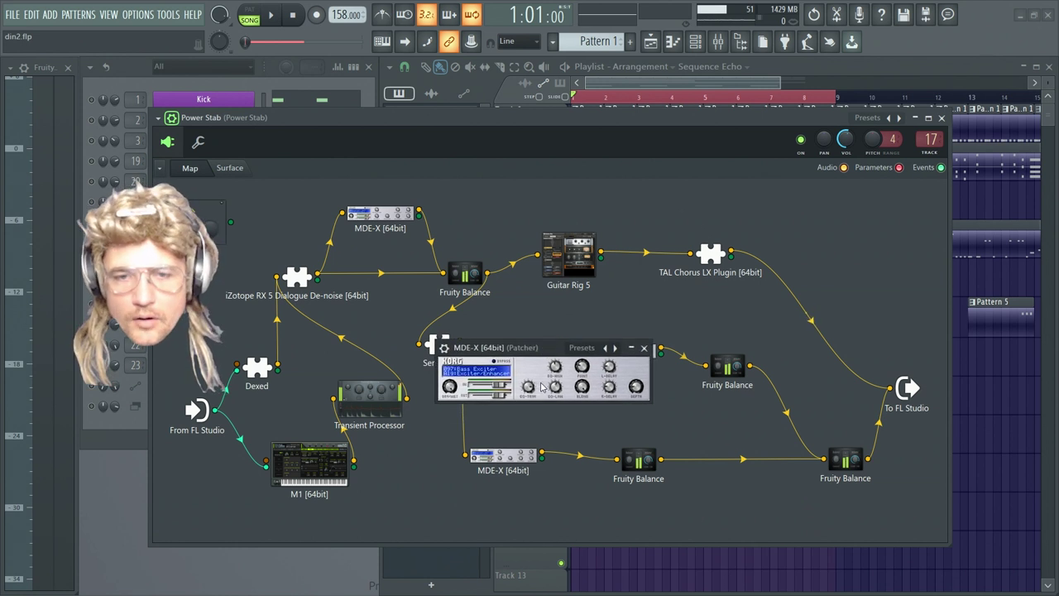
left_click_drag(549, 350, 567, 322)
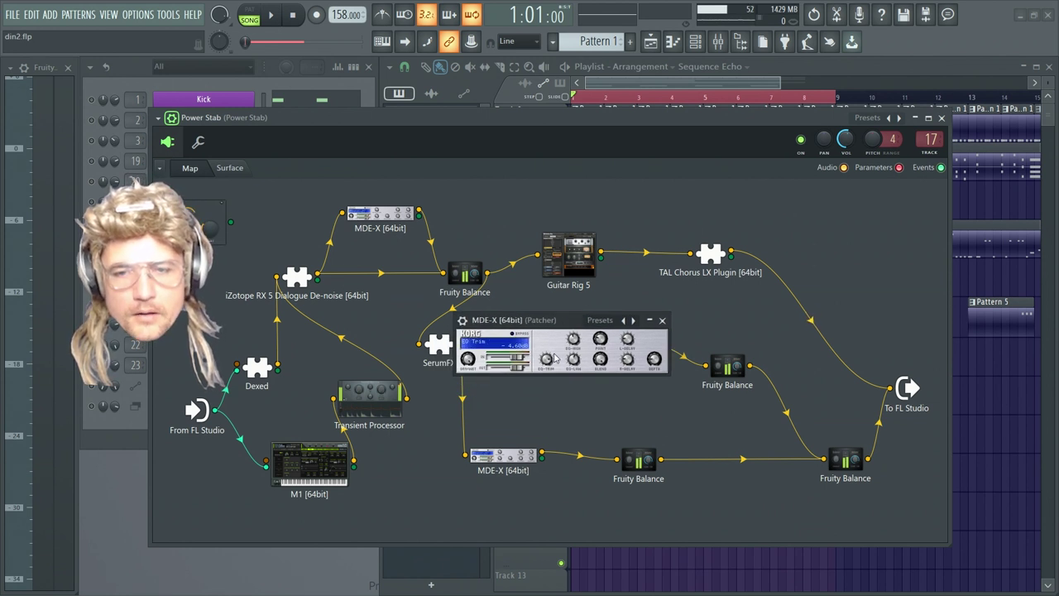
Adjust the Emphatic Point of the MDE-X exciter while the song plays, and stop playback
mouse_move(603, 346)
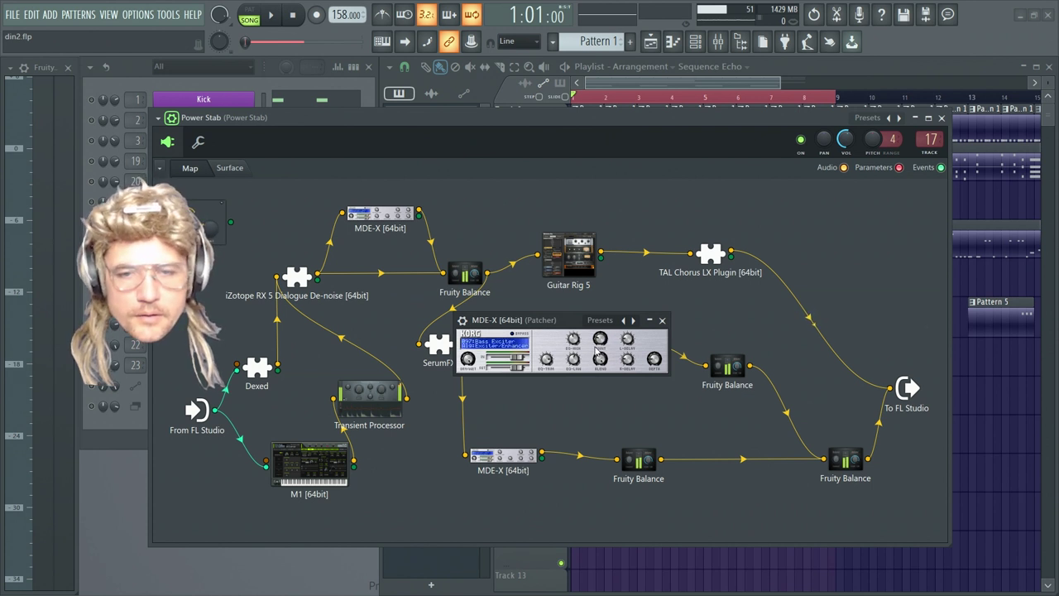
key("space")
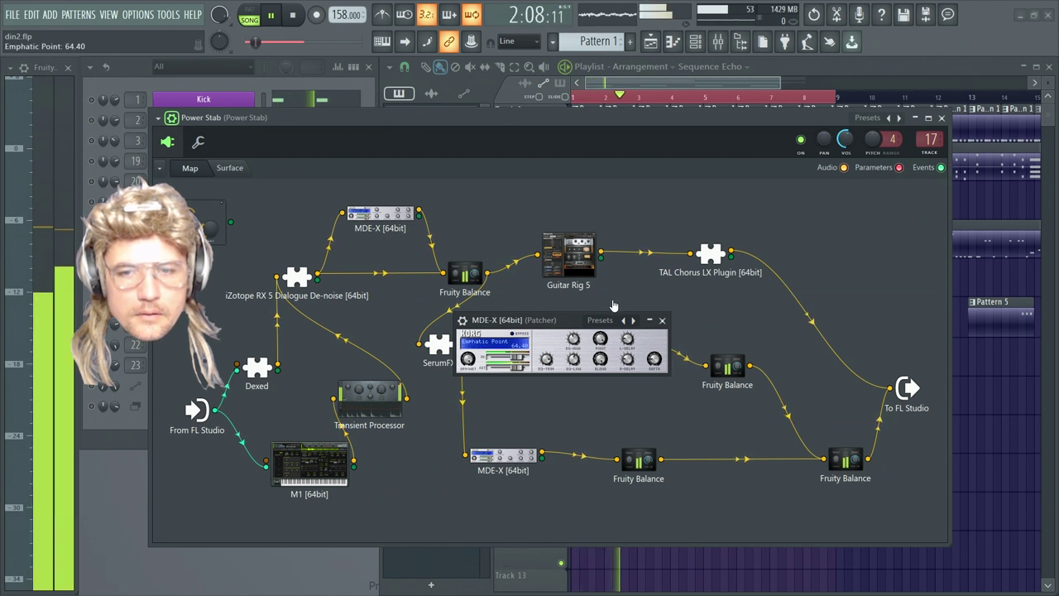
left_click_drag(600, 339, 604, 333)
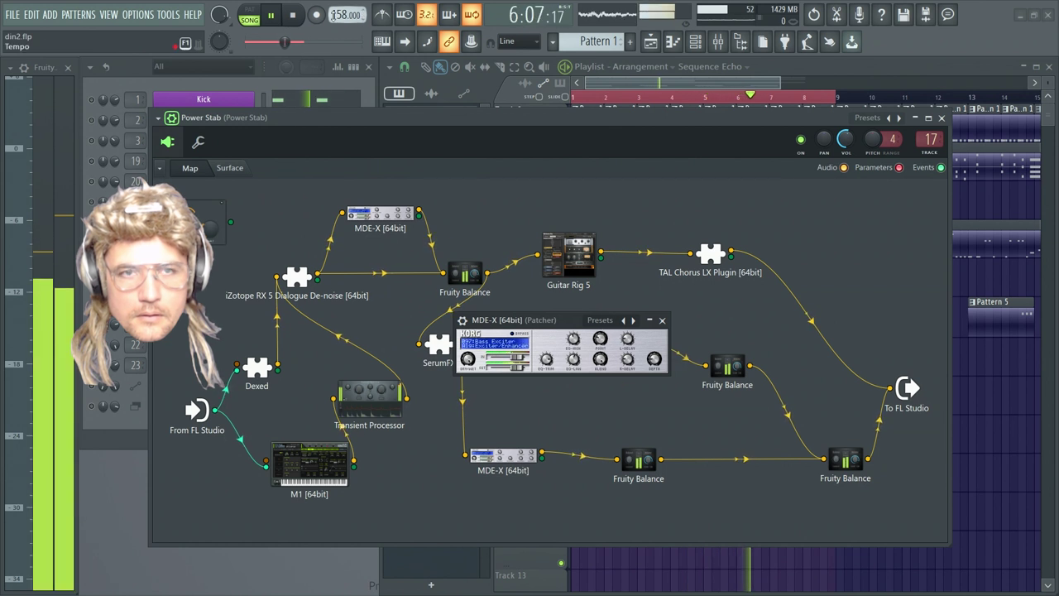
key("space")
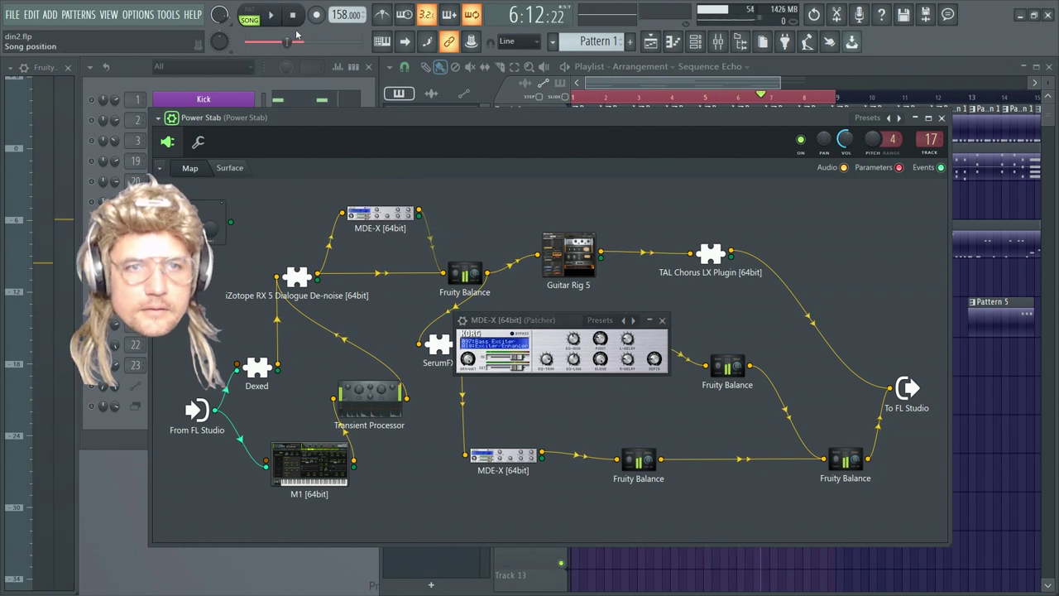
Replay the song from the start to hear the exciter, and close the MDE-X window
key("space")
key("space")
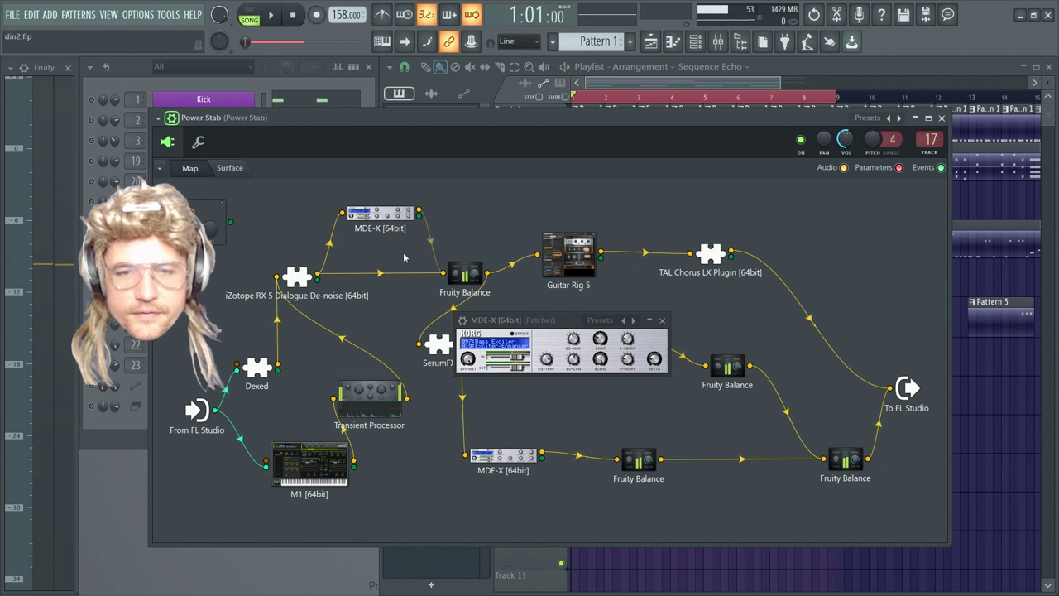
left_click(272, 15)
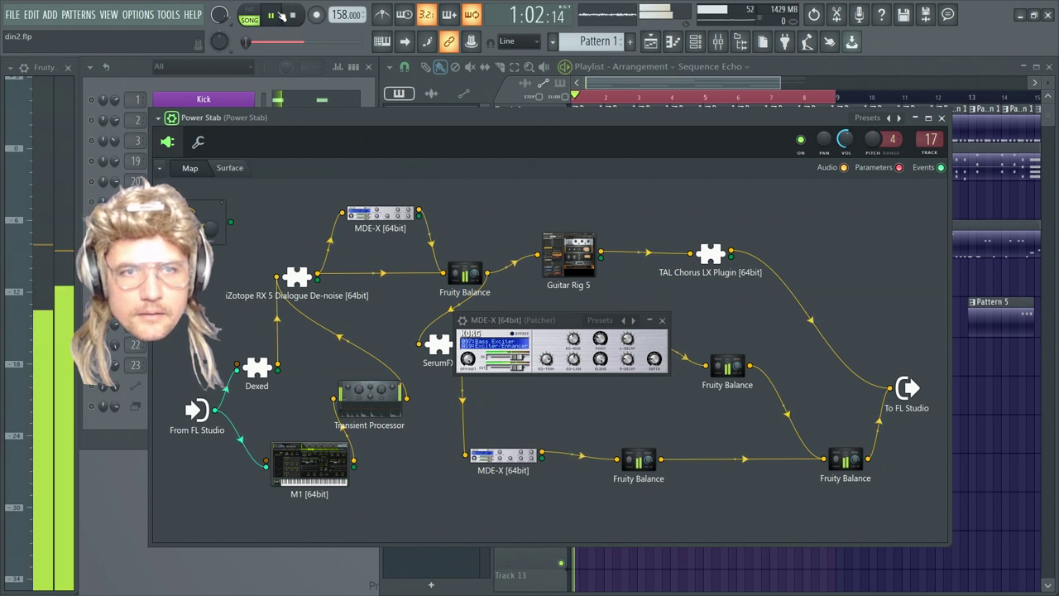
left_click(292, 15)
left_click(662, 319)
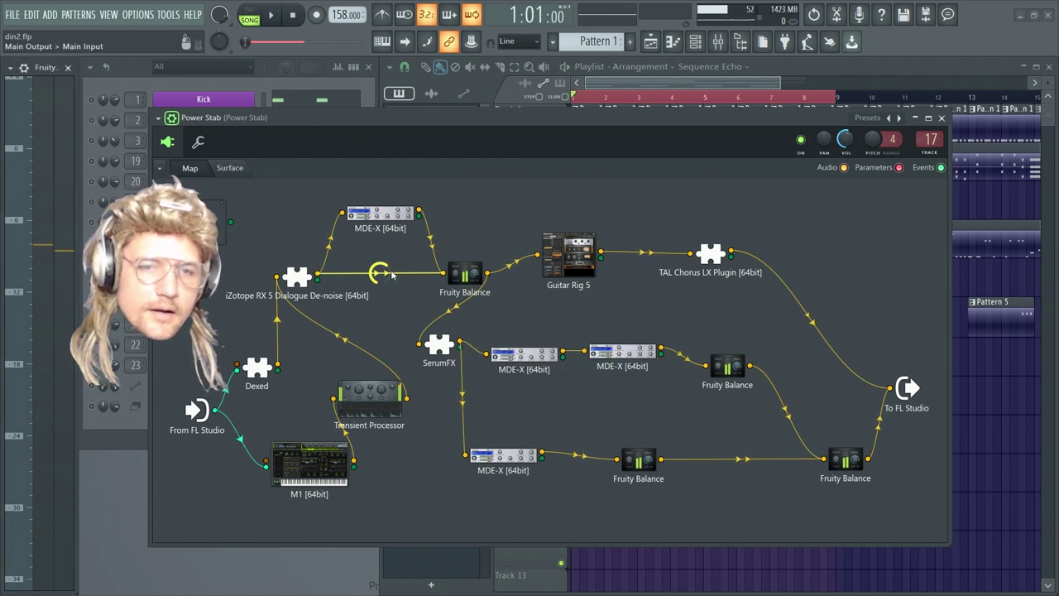
Check the volume setting of the Fruity Balance before Guitar Rig 5 and close its window
left_click(468, 276)
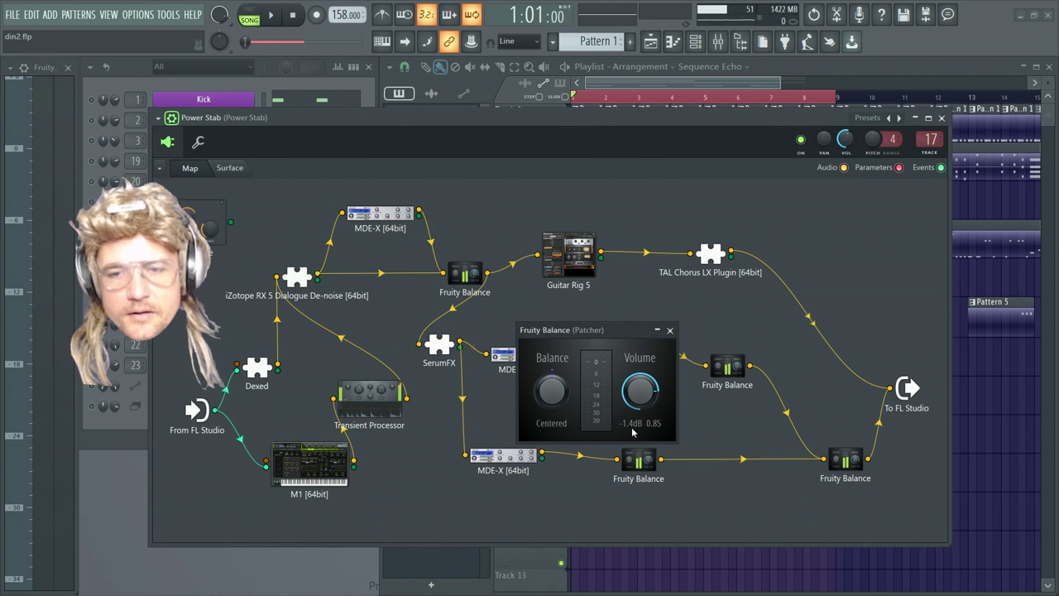
left_click(468, 277)
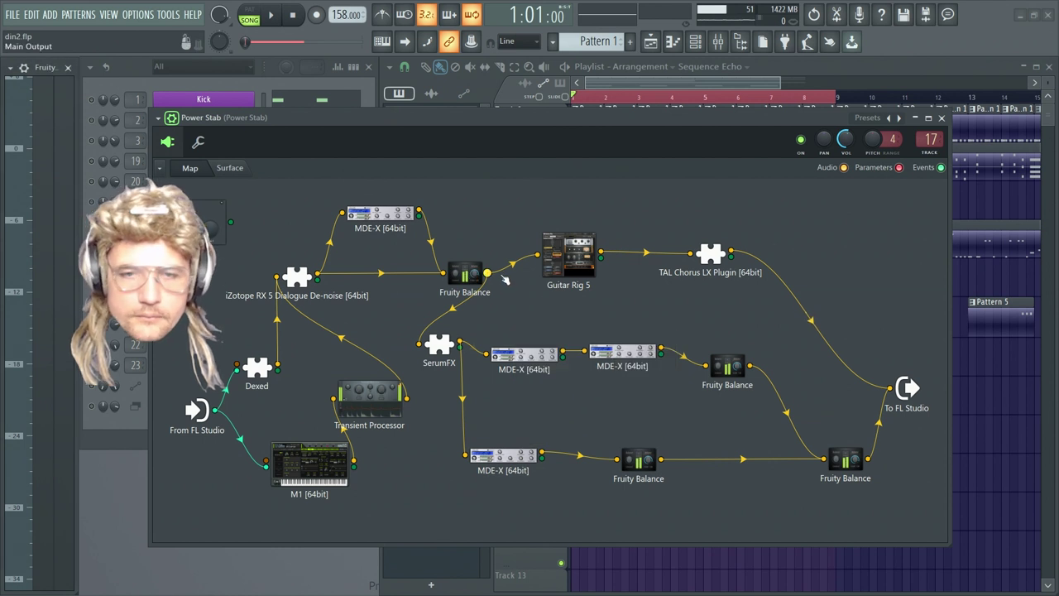
Open Guitar Rig 5 and compare the song's playback with the Little Reflektor switched off and back on
left_click(582, 262)
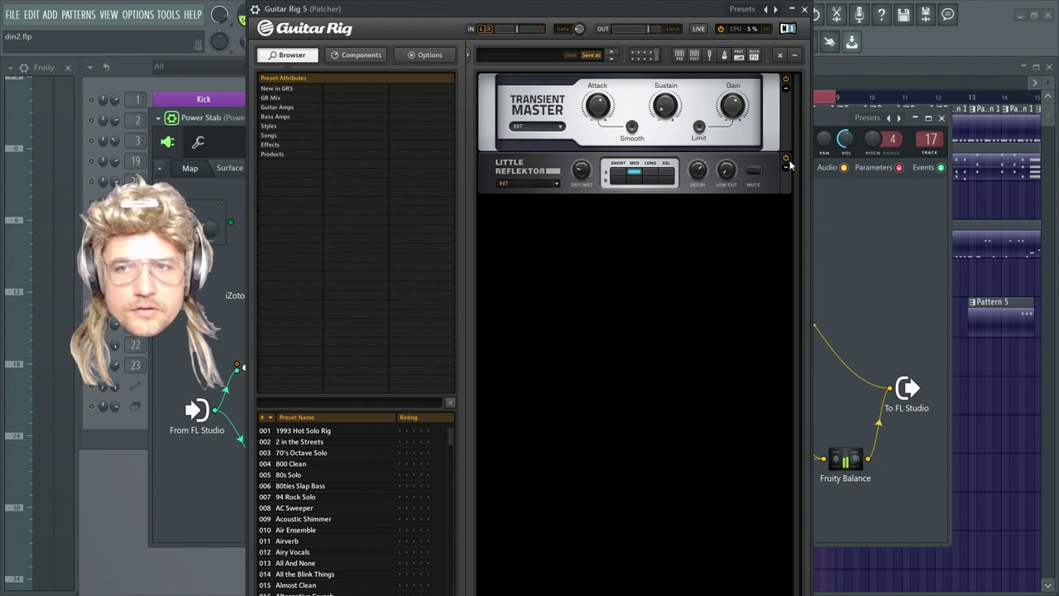
left_click_drag(474, 15, 488, 79)
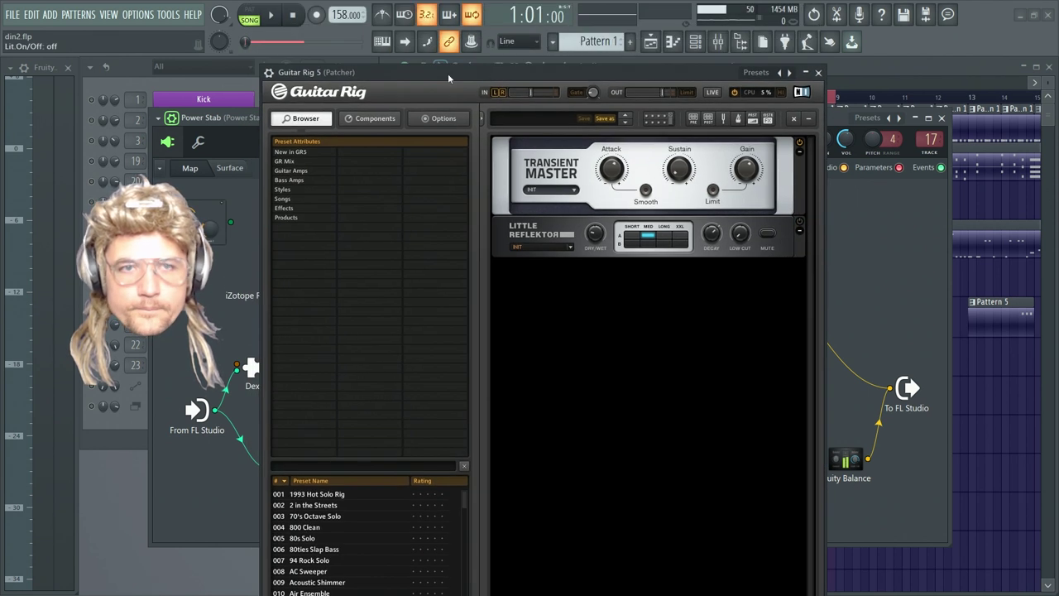
left_click(276, 15)
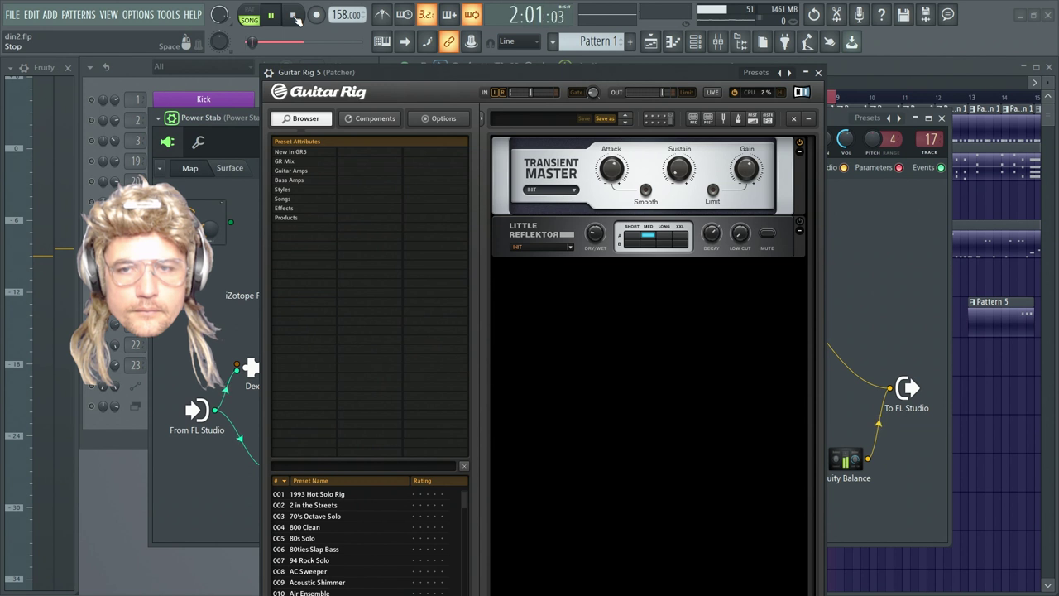
left_click(295, 16)
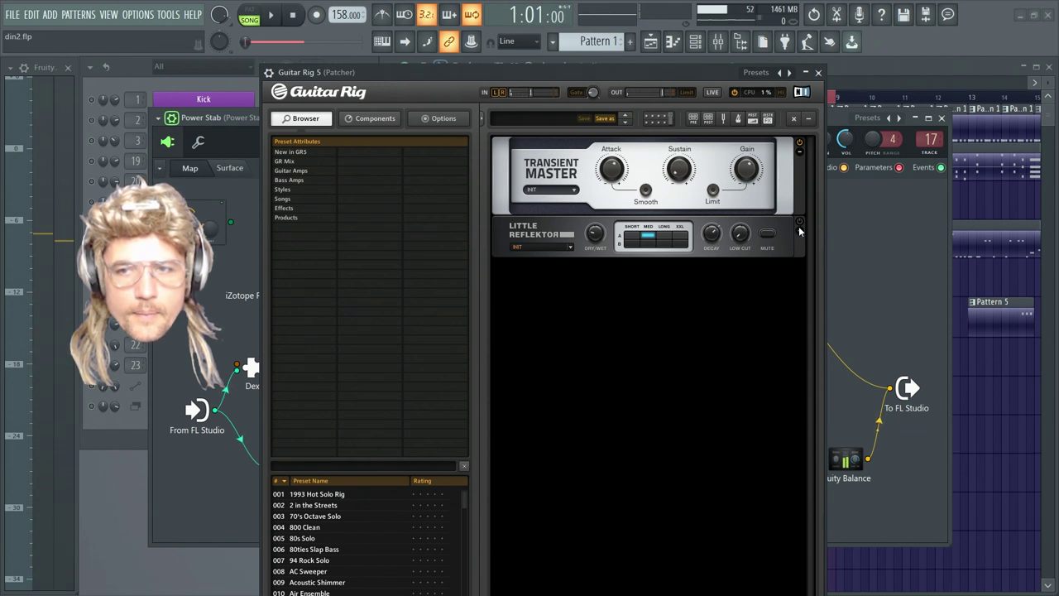
left_click(271, 16)
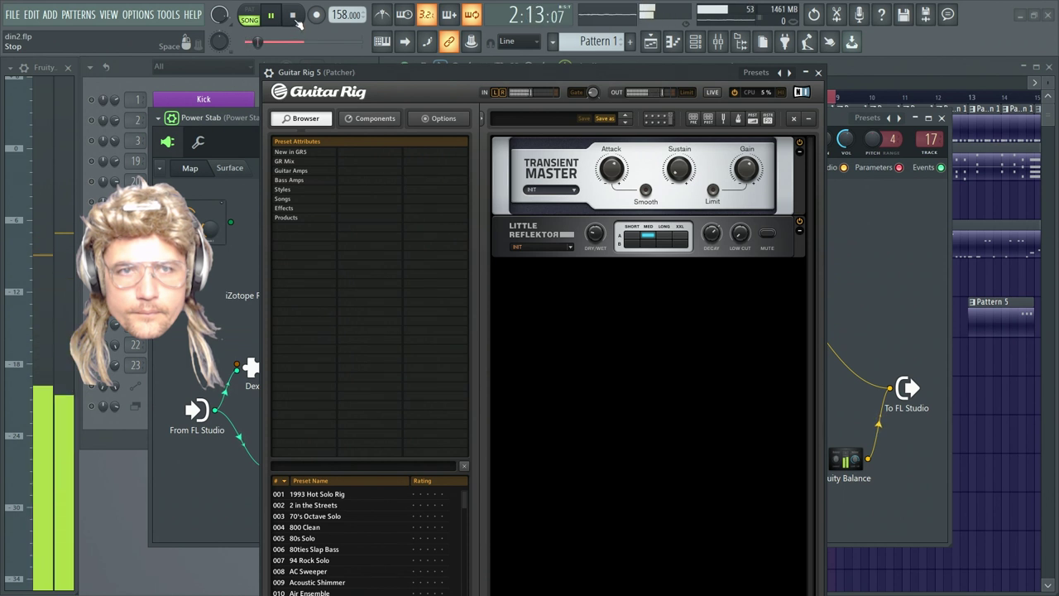
left_click(294, 17)
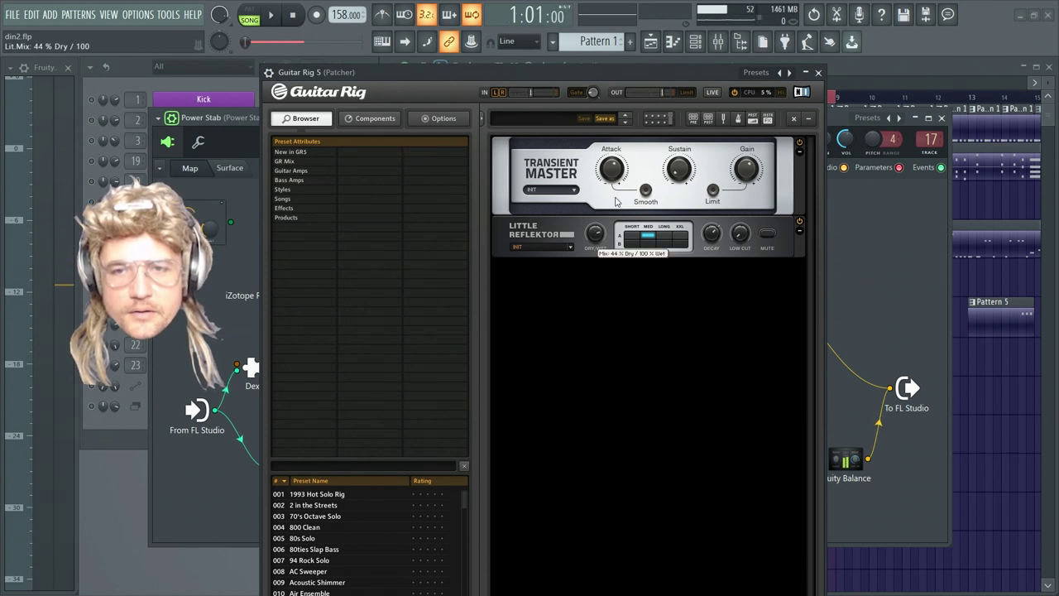
Adjust the Little Reflektor's dry/wet mix while replaying the song, and close Guitar Rig 5
left_click(282, 14)
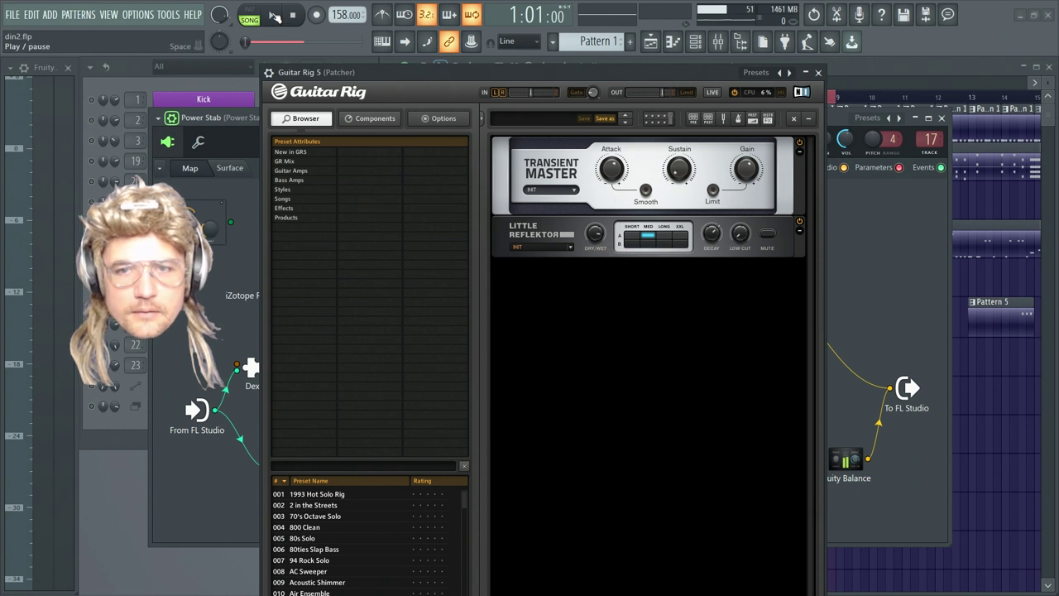
key("space")
left_click_drag(595, 233, 594, 280)
key("space")
key("space")
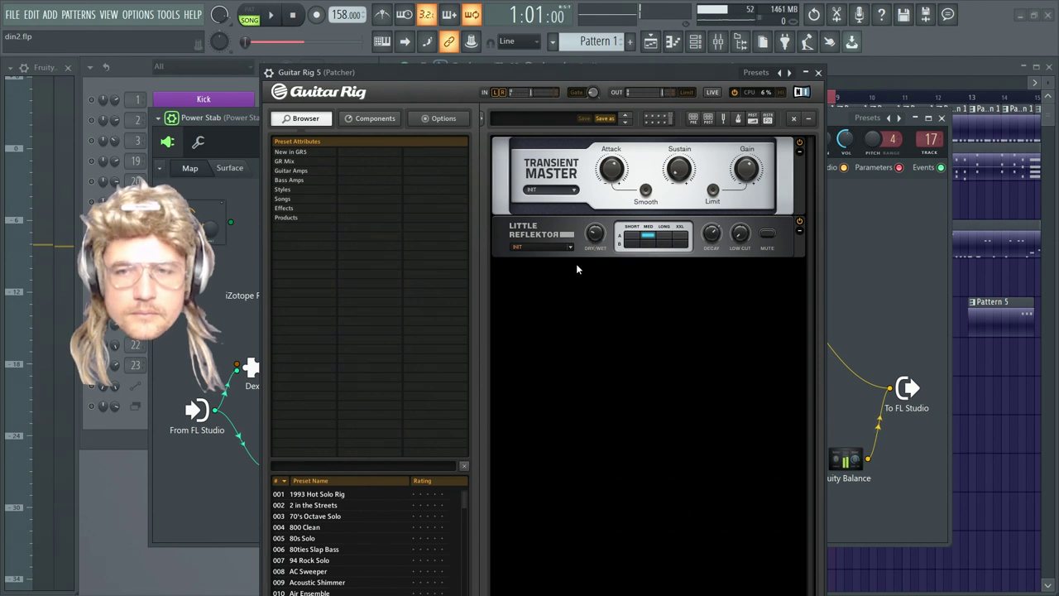
left_click(819, 73)
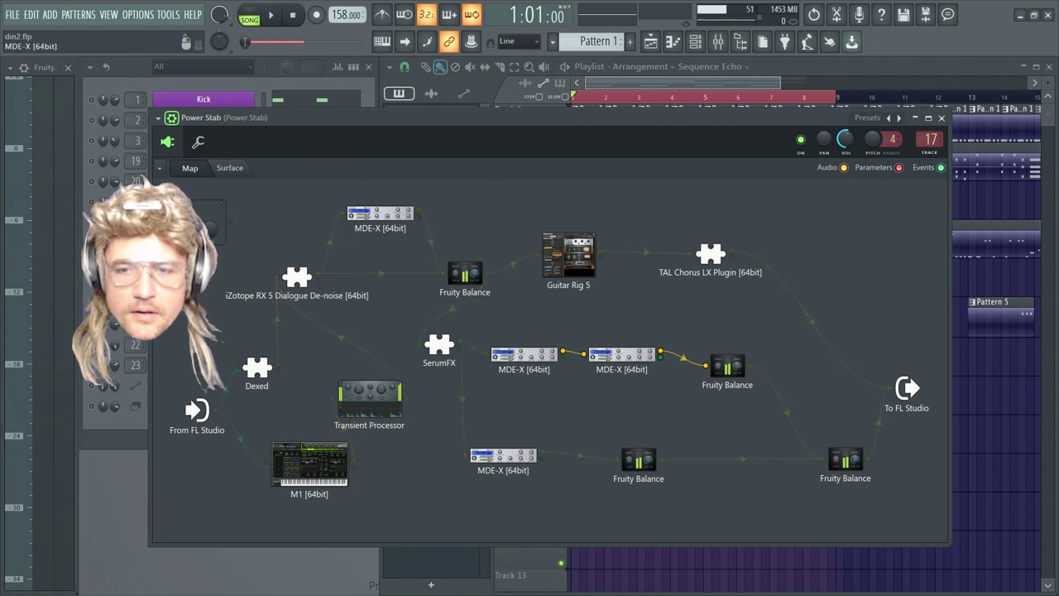
Shift the second MDE-X in the chain after SerumFX slightly upward on the map
left_click_drag(622, 354, 622, 351)
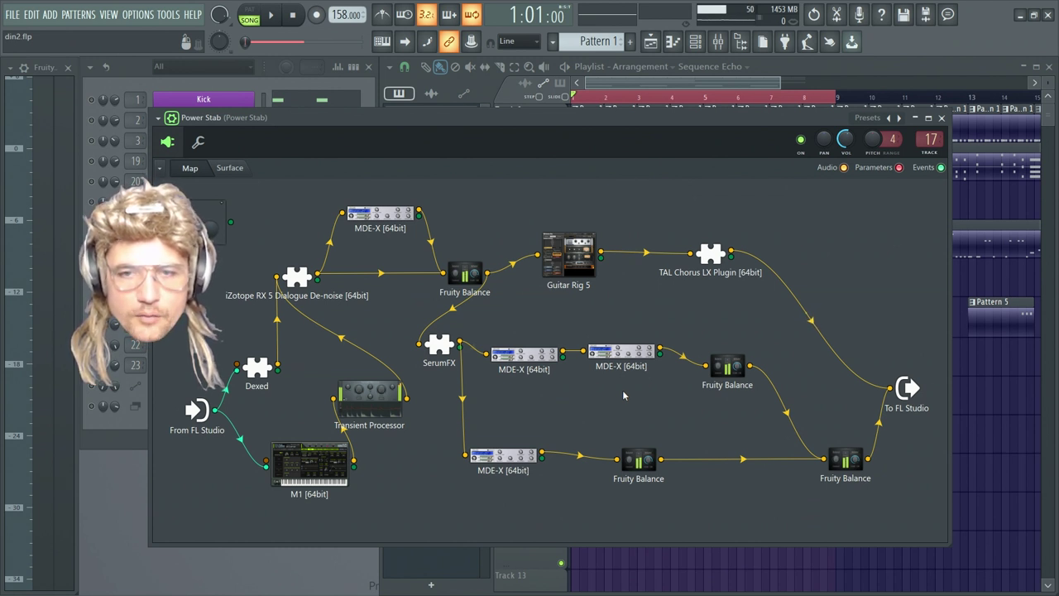
Open the TAL Chorus LX after Guitar Rig 5, examine its volume, dry/wet, stereo width and chorus settings, and close it
double_click(711, 254)
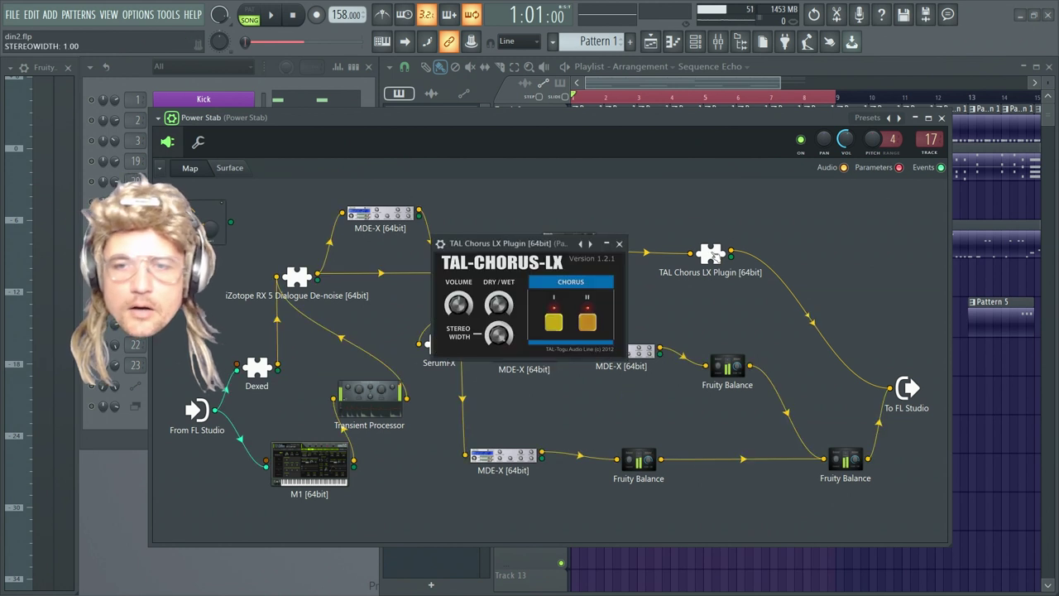
left_click_drag(519, 249, 698, 261)
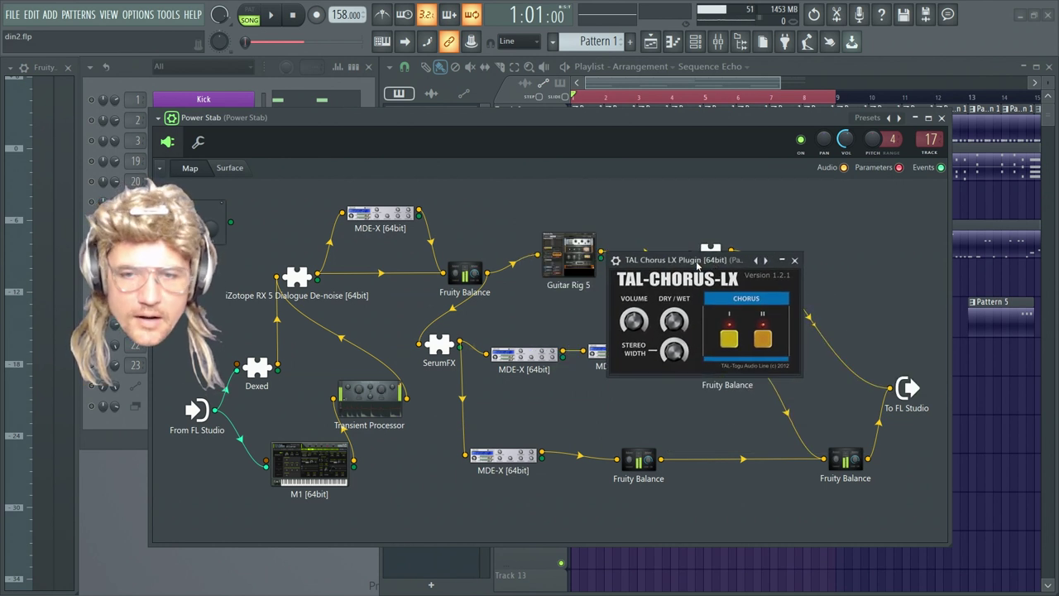
left_click_drag(705, 257, 575, 311)
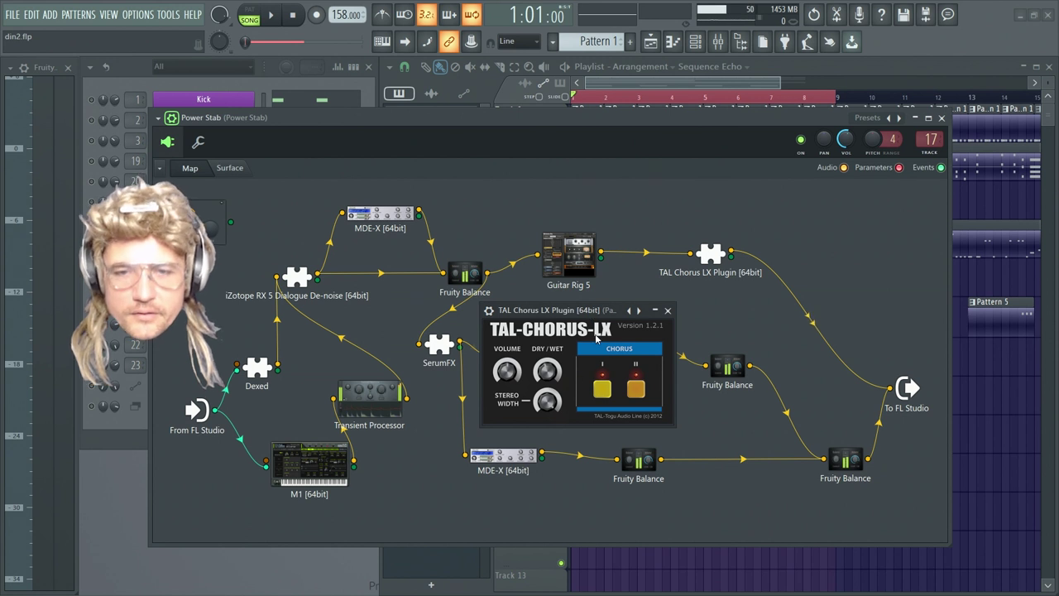
left_click_drag(584, 309, 617, 299)
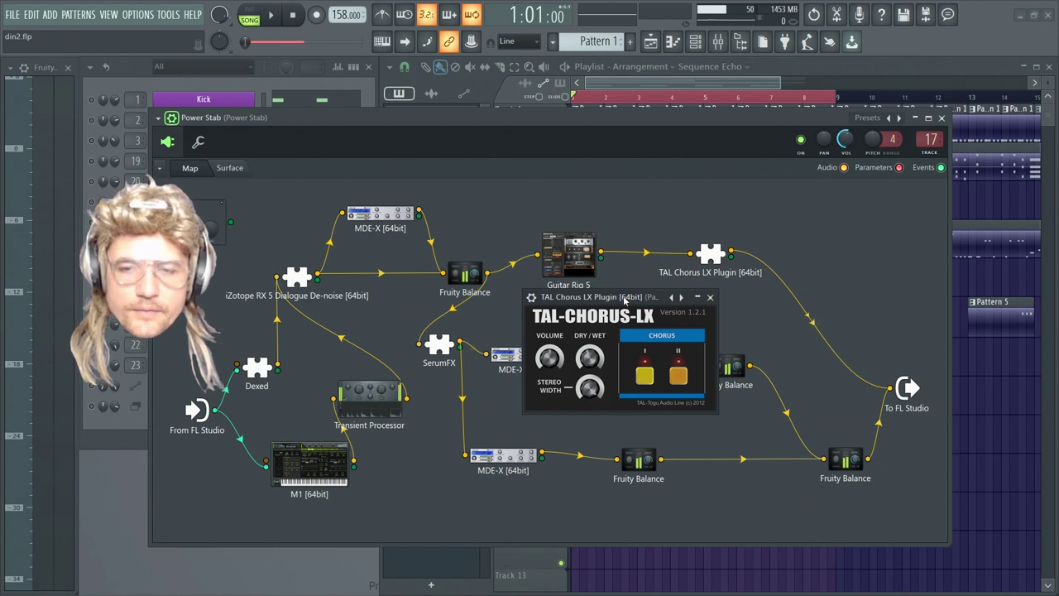
left_click_drag(625, 300, 682, 245)
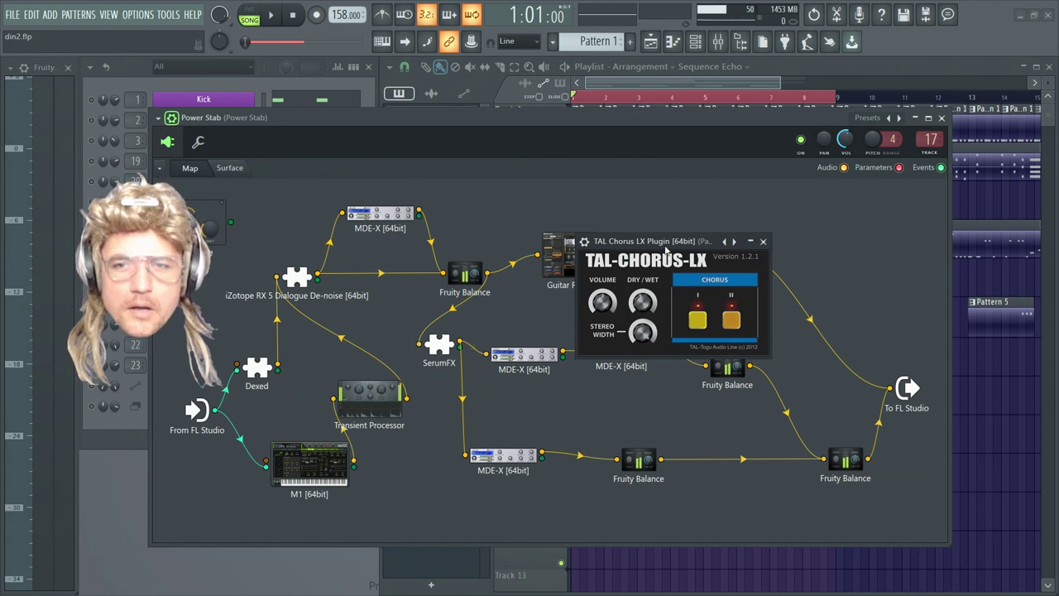
left_click_drag(666, 249, 706, 224)
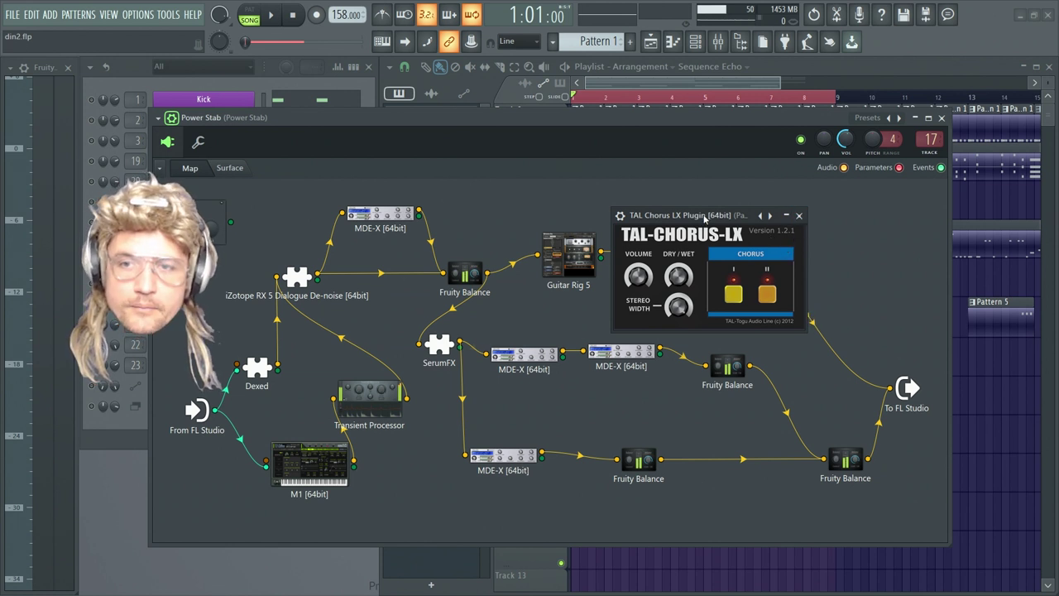
left_click_drag(706, 218, 815, 225)
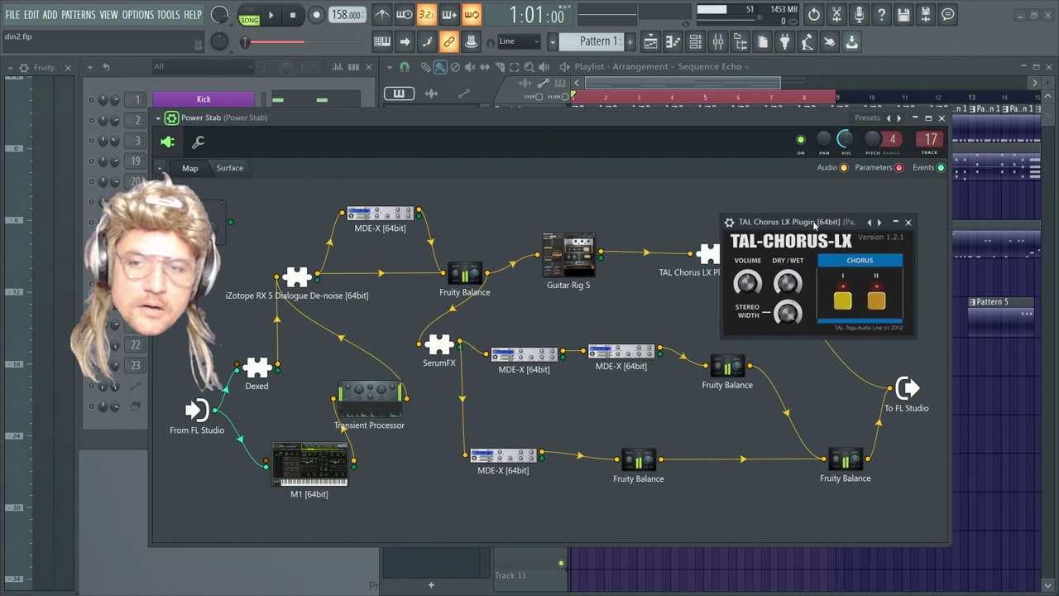
left_click(908, 221)
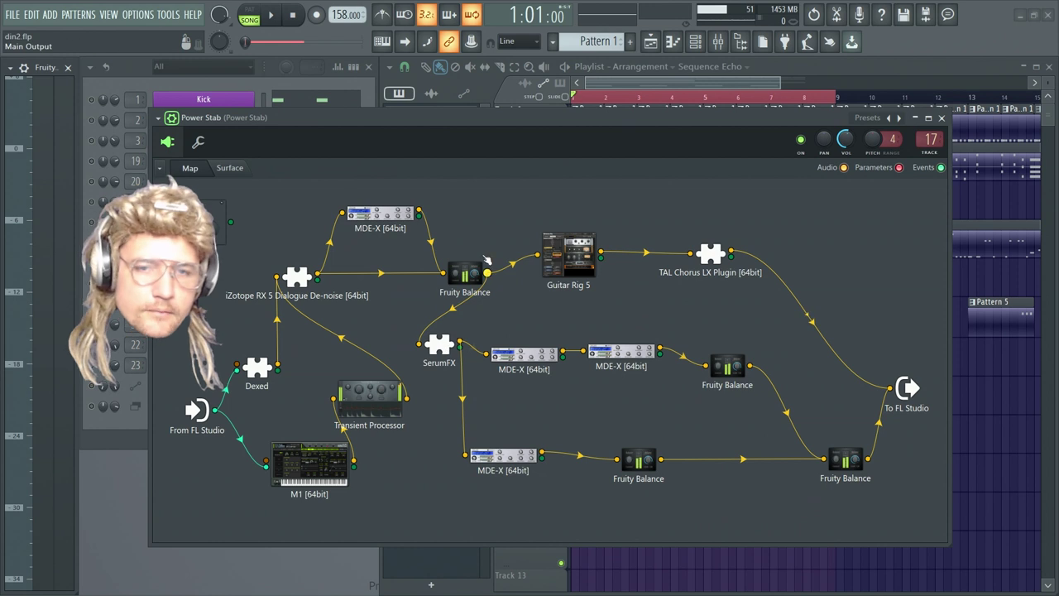
Open SerumFX, examine its ping-pong delay settings with the map kept in view, and close it
left_click(437, 347)
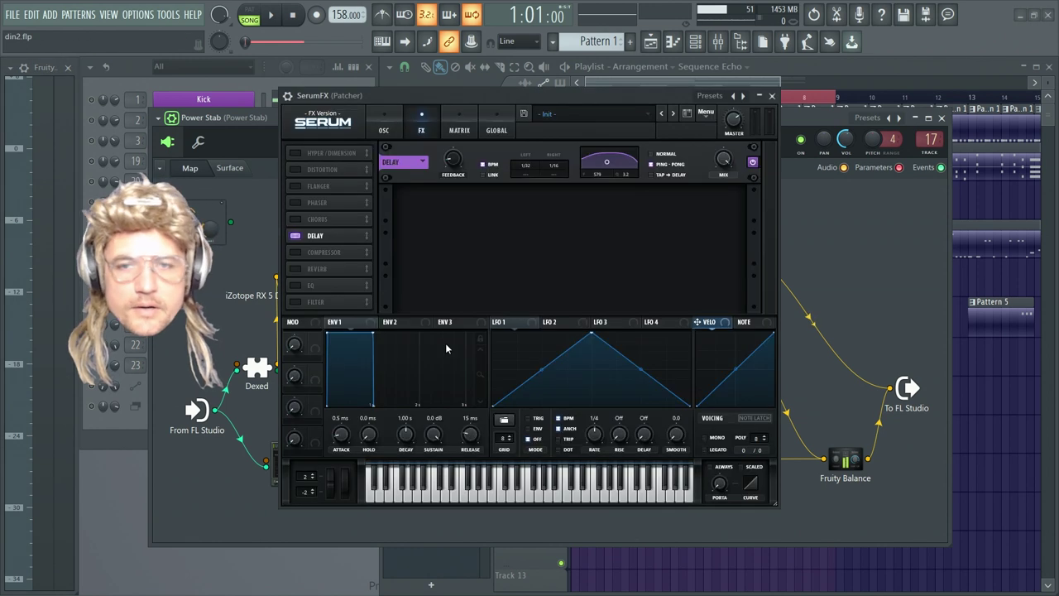
left_click_drag(521, 93, 589, 320)
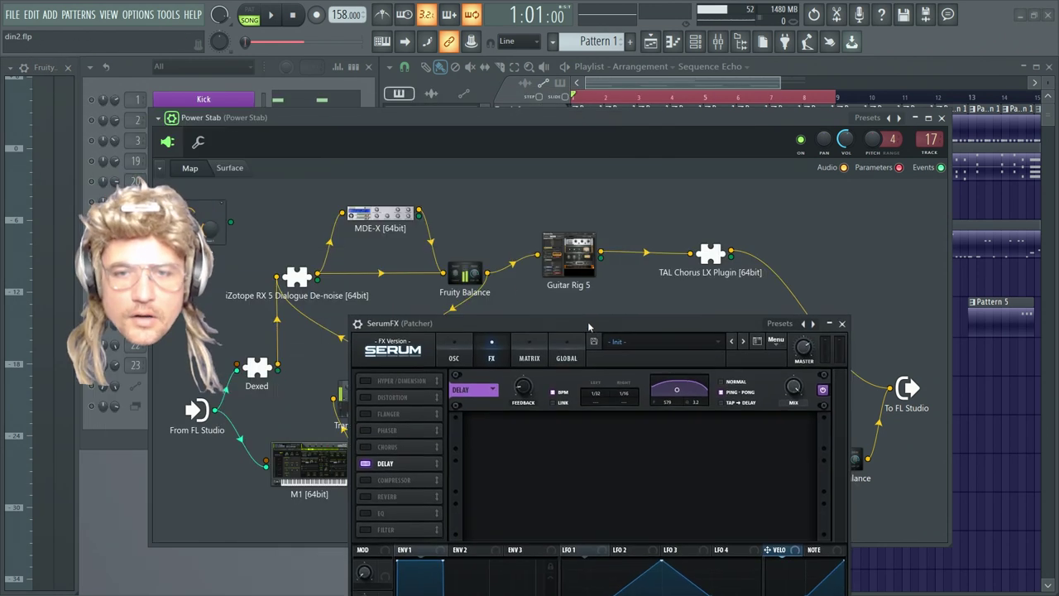
left_click_drag(687, 326, 926, 98)
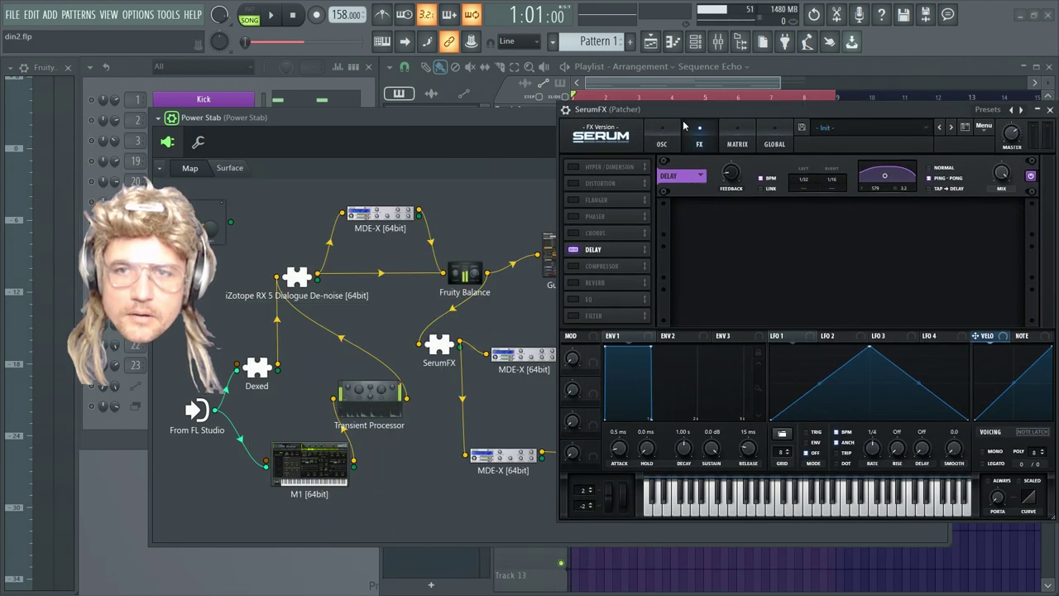
left_click_drag(687, 115, 622, 135)
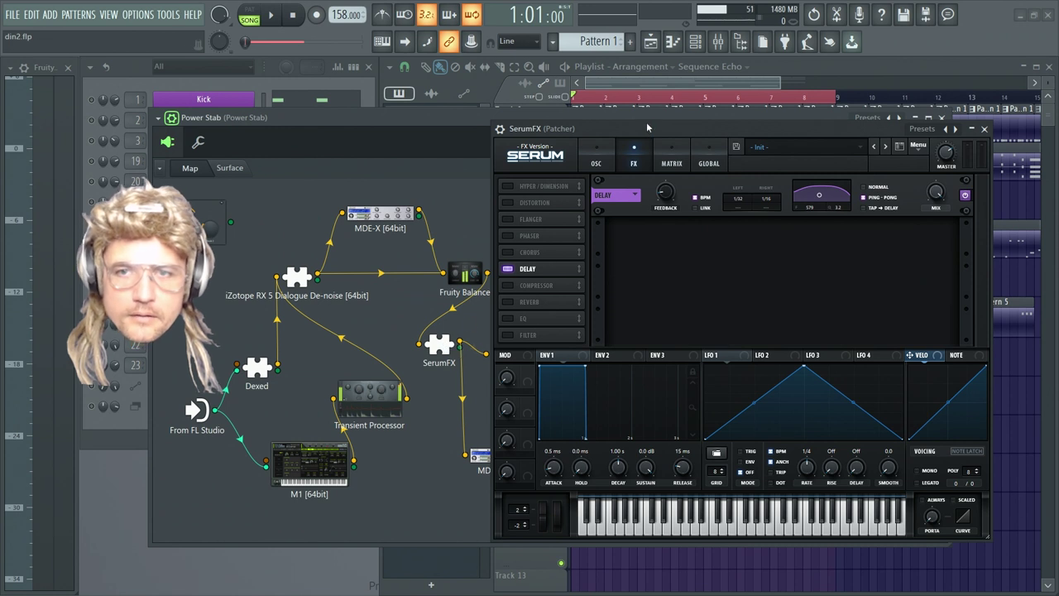
left_click_drag(644, 131, 601, 379)
left_click_drag(746, 378, 691, 114)
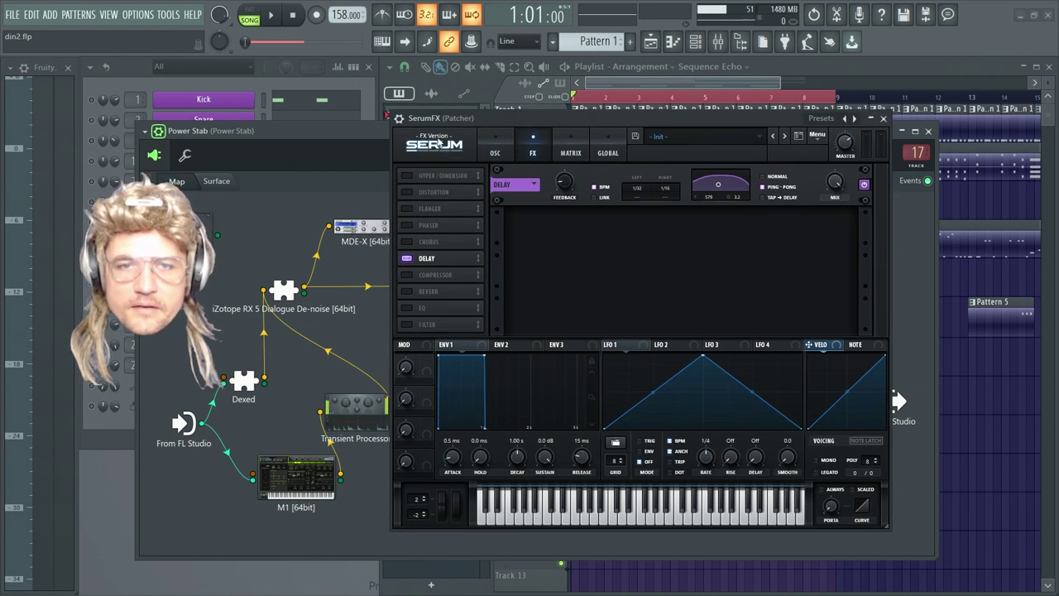
left_click_drag(639, 123, 704, 124)
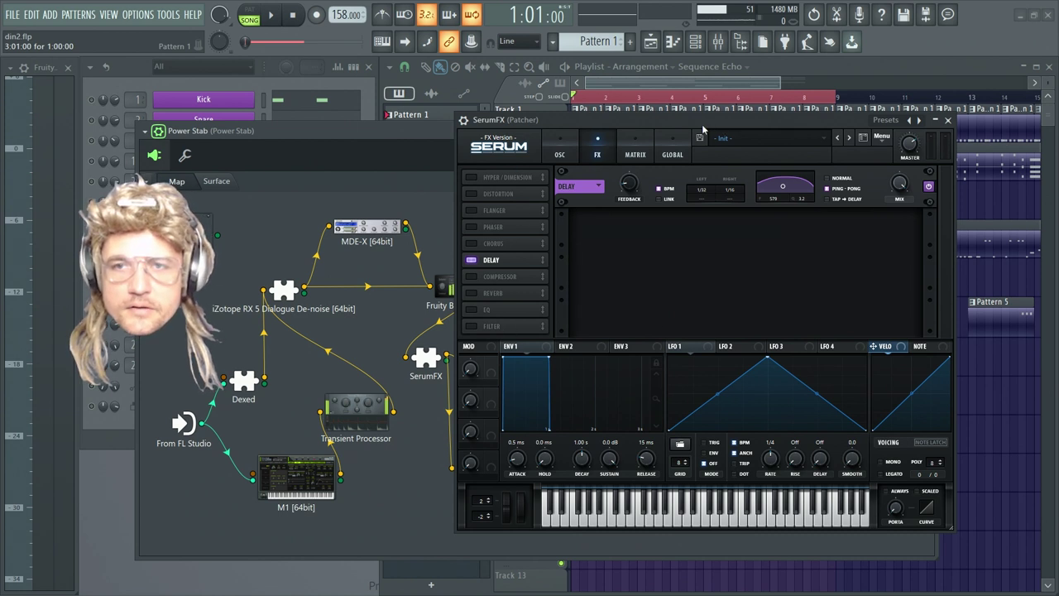
left_click_drag(703, 130, 333, 161)
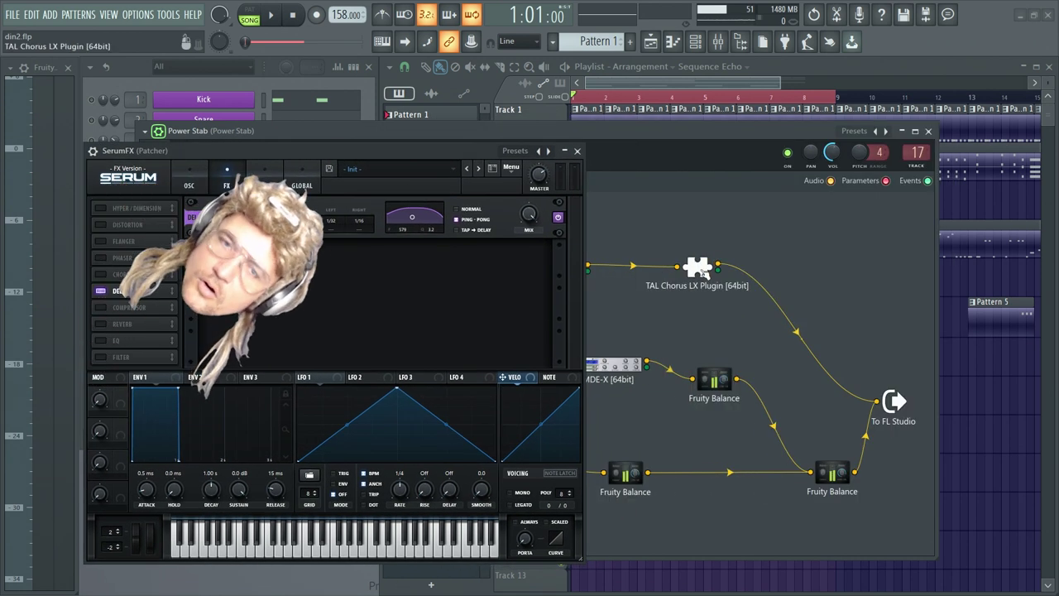
left_click_drag(426, 152, 496, 104)
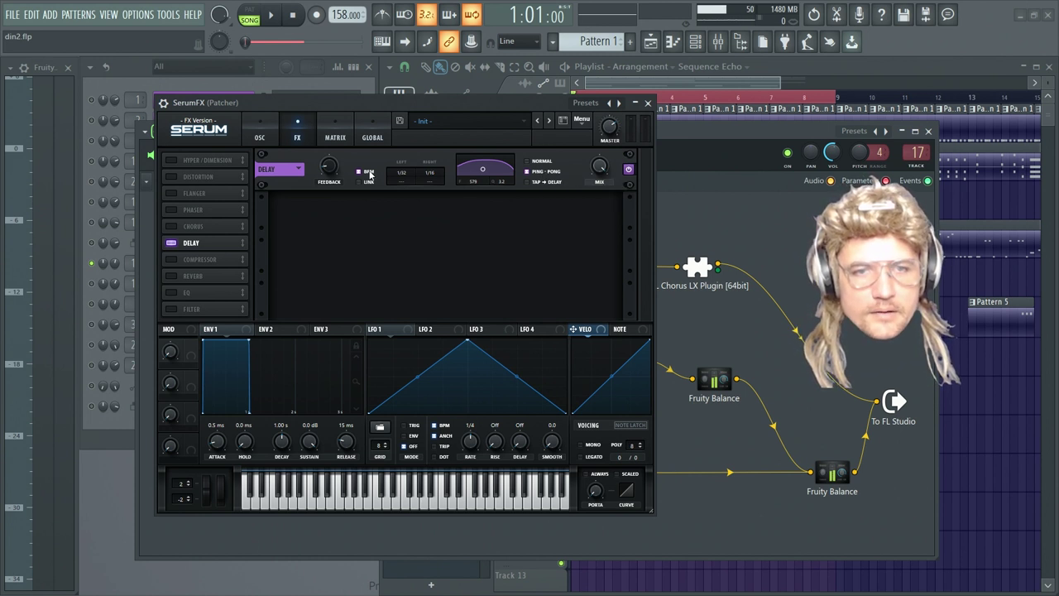
left_click_drag(470, 105, 488, 122)
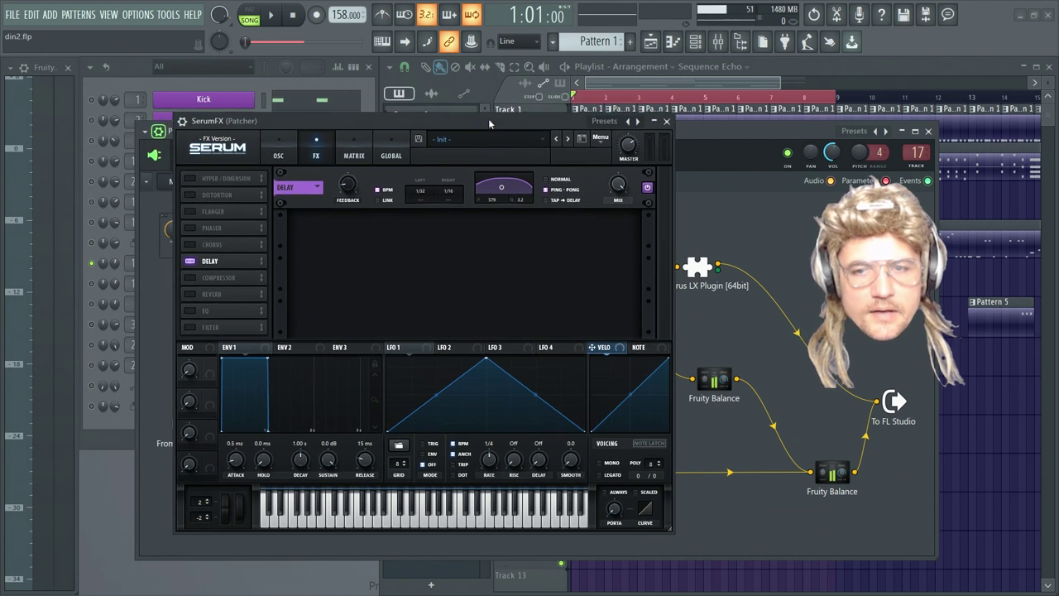
left_click(668, 123)
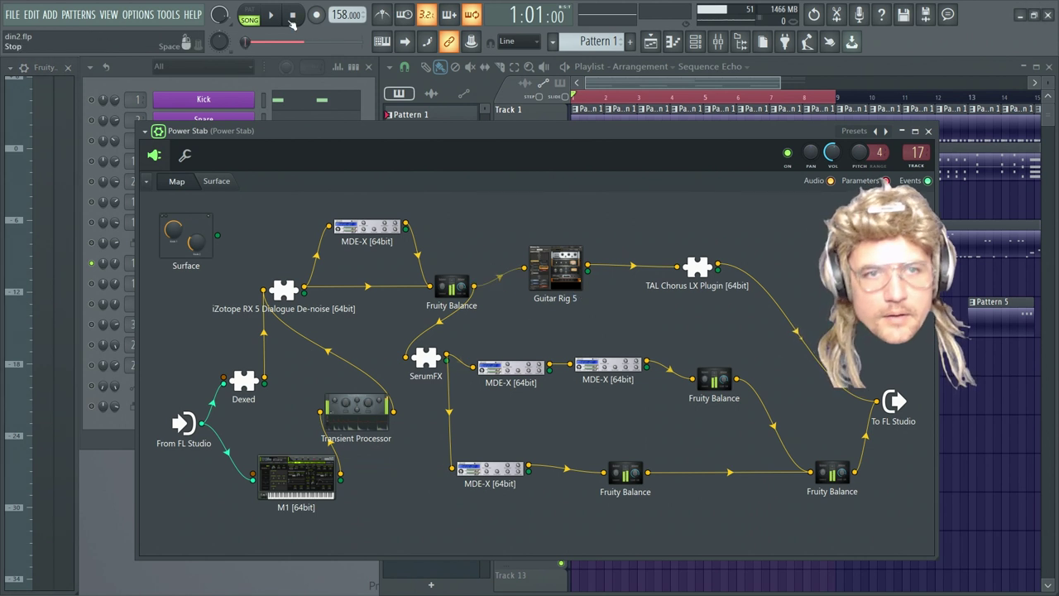
Play part of the song, then slightly reposition SerumFX and the MDE-X and Fruity Balance modules of its two branches on the map
key("space")
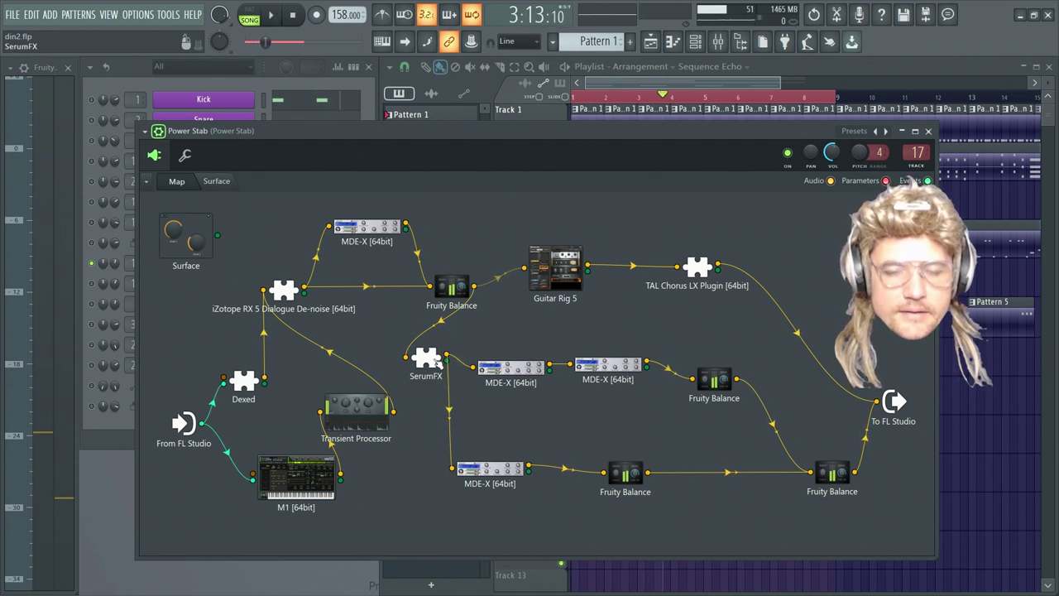
left_click_drag(512, 368, 507, 370)
left_click_drag(635, 377, 639, 377)
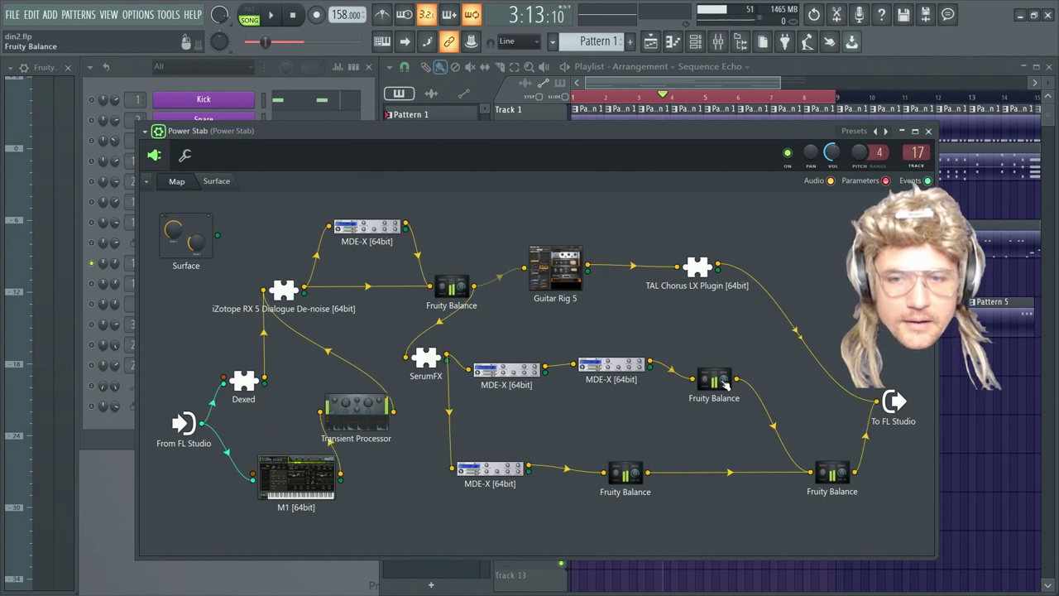
left_click_drag(510, 474, 509, 474)
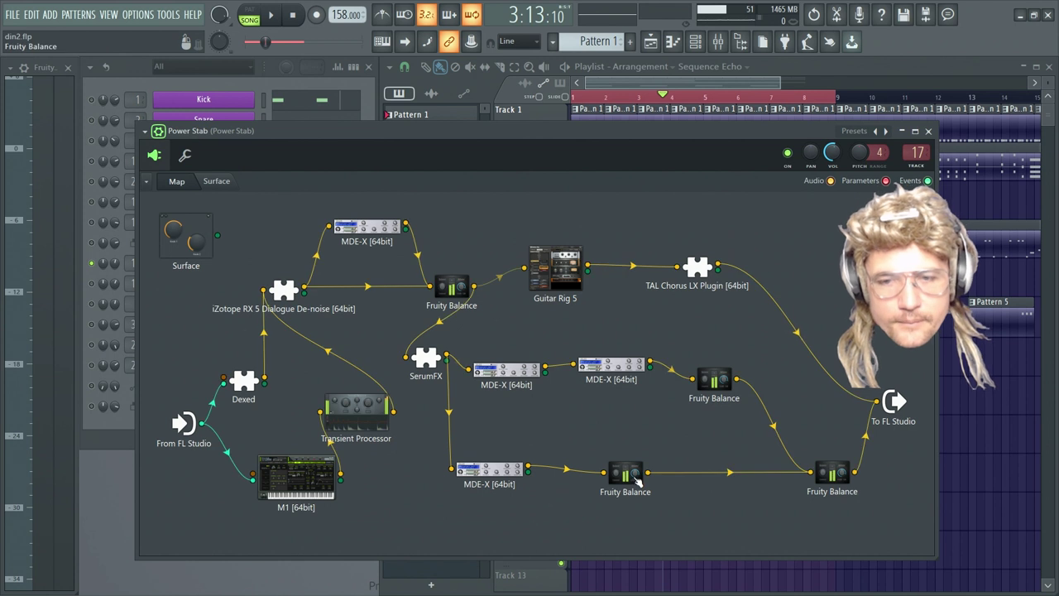
left_click_drag(637, 482, 636, 482)
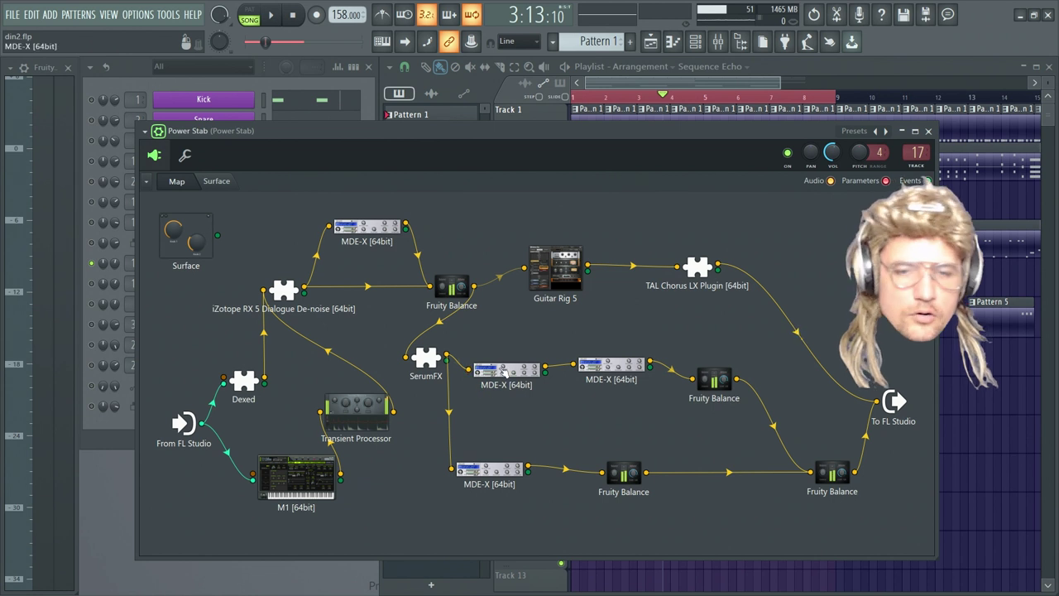
left_click_drag(439, 357, 425, 353)
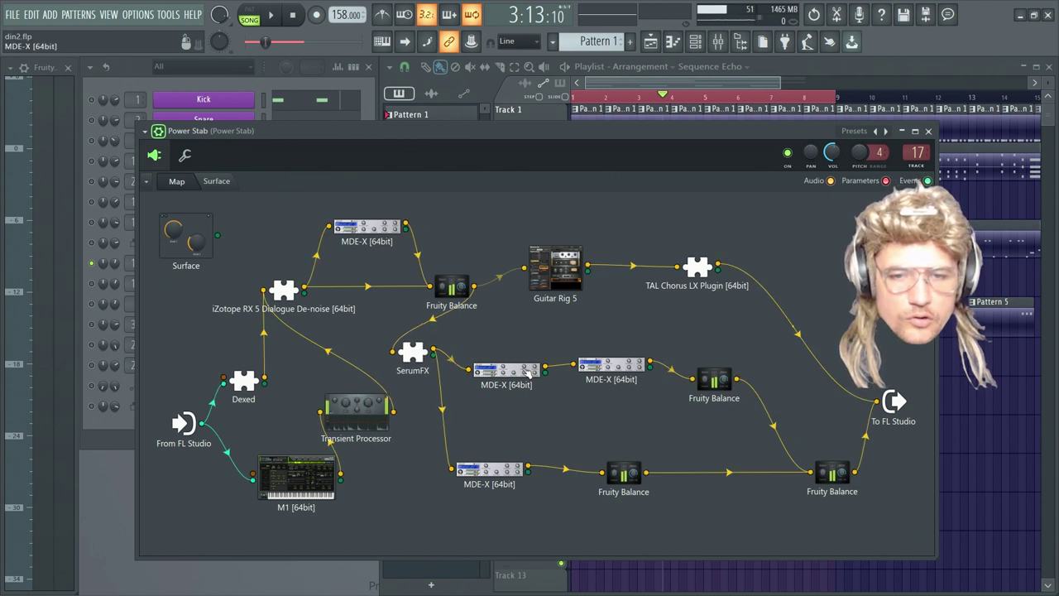
left_click_drag(517, 374, 527, 374)
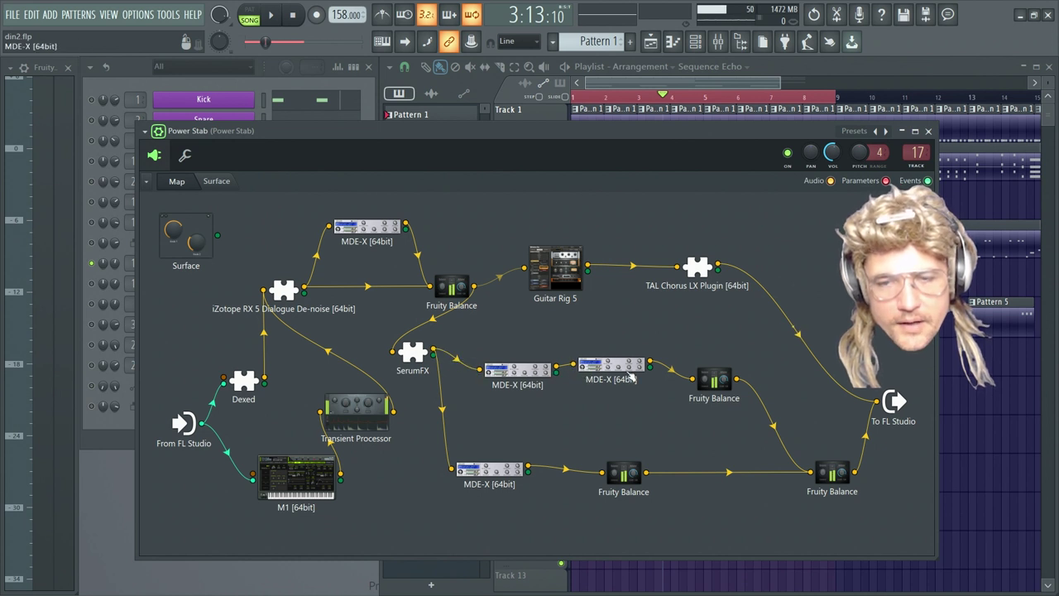
Check the balance settings of the Fruity Balance modules ending the two MDE-X branches
double_click(716, 379)
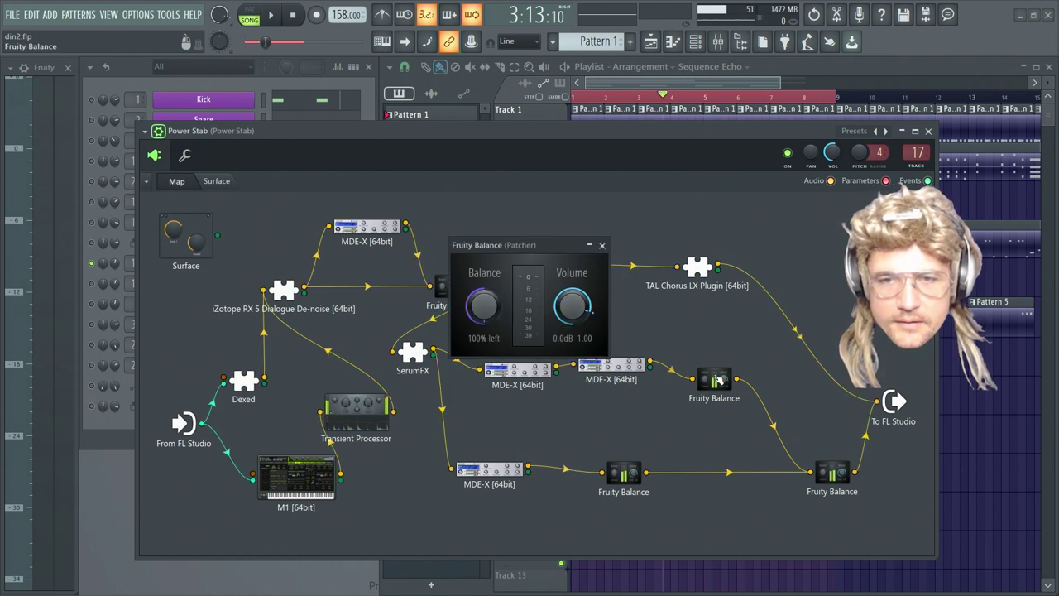
left_click_drag(518, 245, 653, 184)
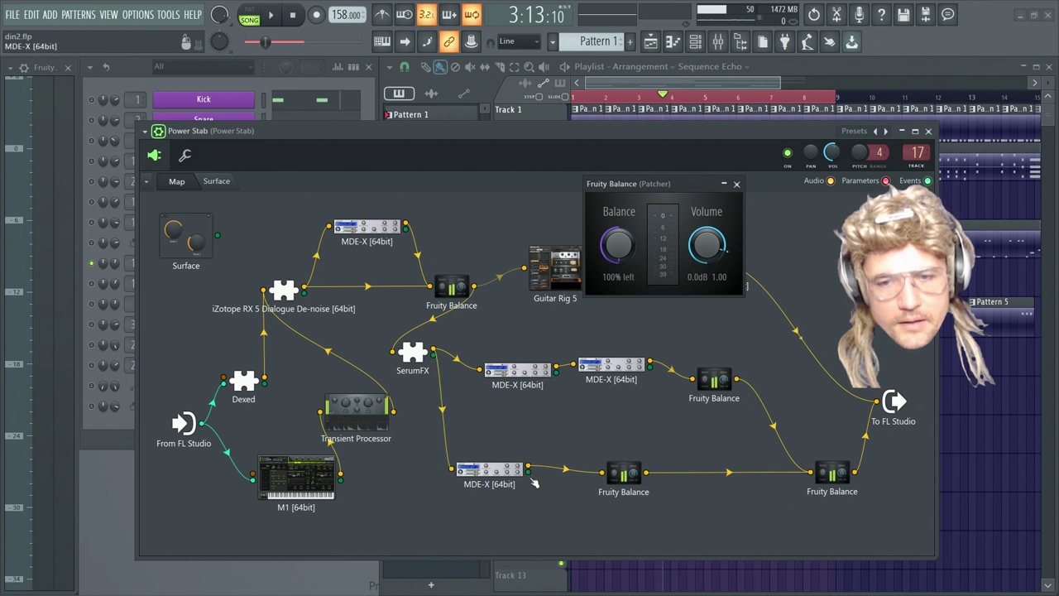
left_click(635, 478)
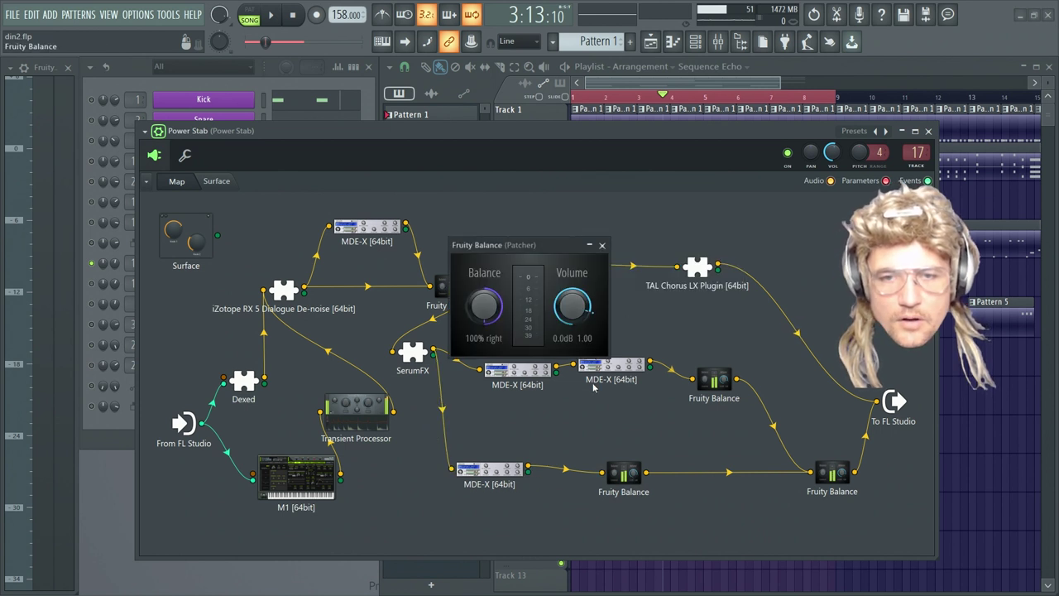
left_click(603, 246)
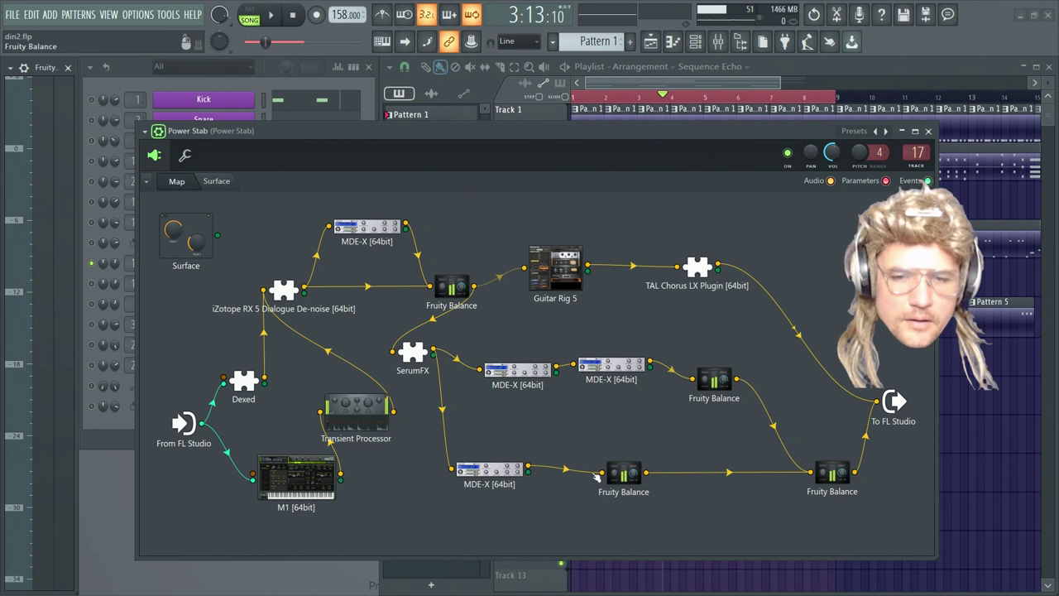
Disconnect SerumFX from both MDE-X branches and shift the branch modules rightward to free space beside SerumFX
left_click_drag(621, 473, 700, 474)
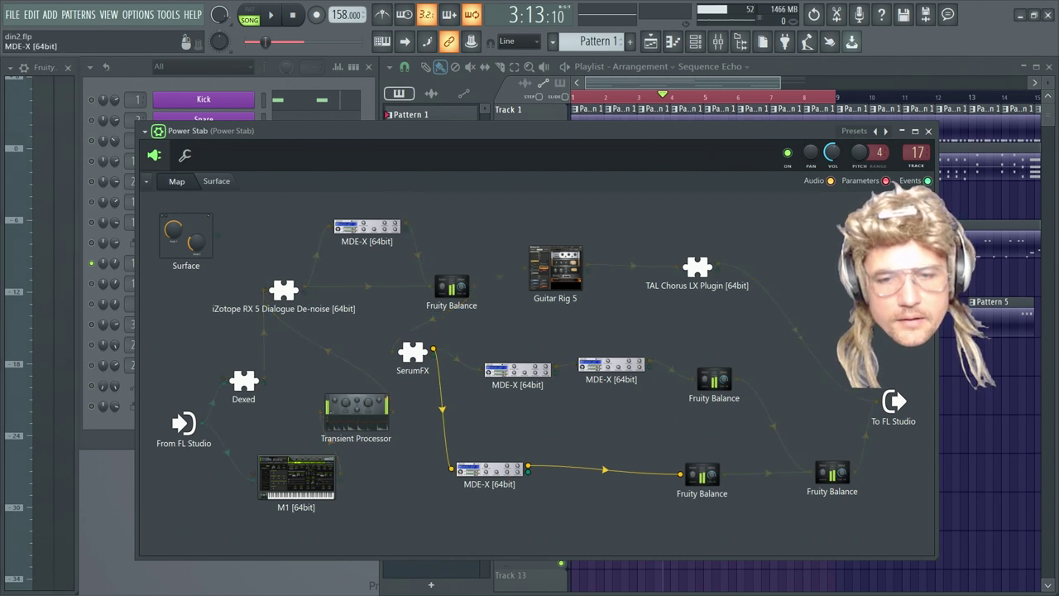
left_click_drag(489, 468, 542, 475)
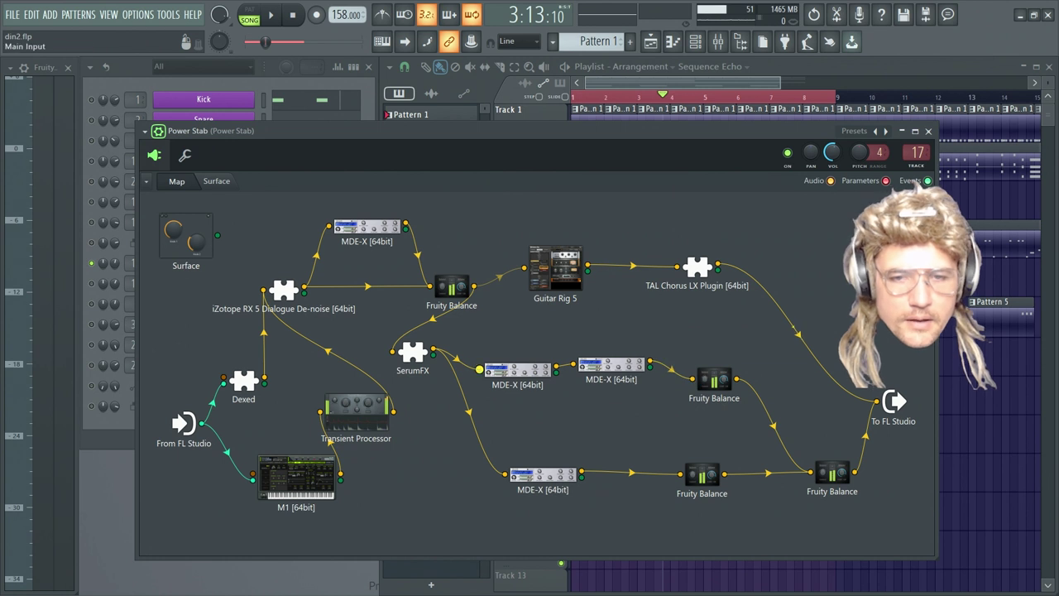
left_click_drag(479, 370, 484, 445)
left_click_drag(612, 365, 631, 369)
left_click_drag(714, 380, 741, 383)
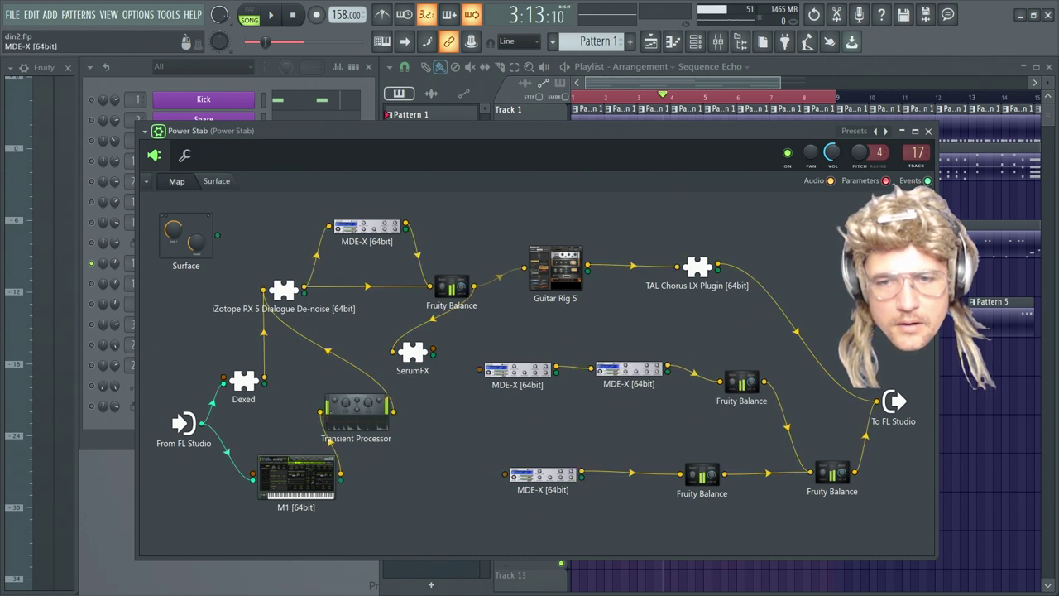
left_click_drag(629, 369, 644, 369)
left_click_drag(517, 370, 551, 370)
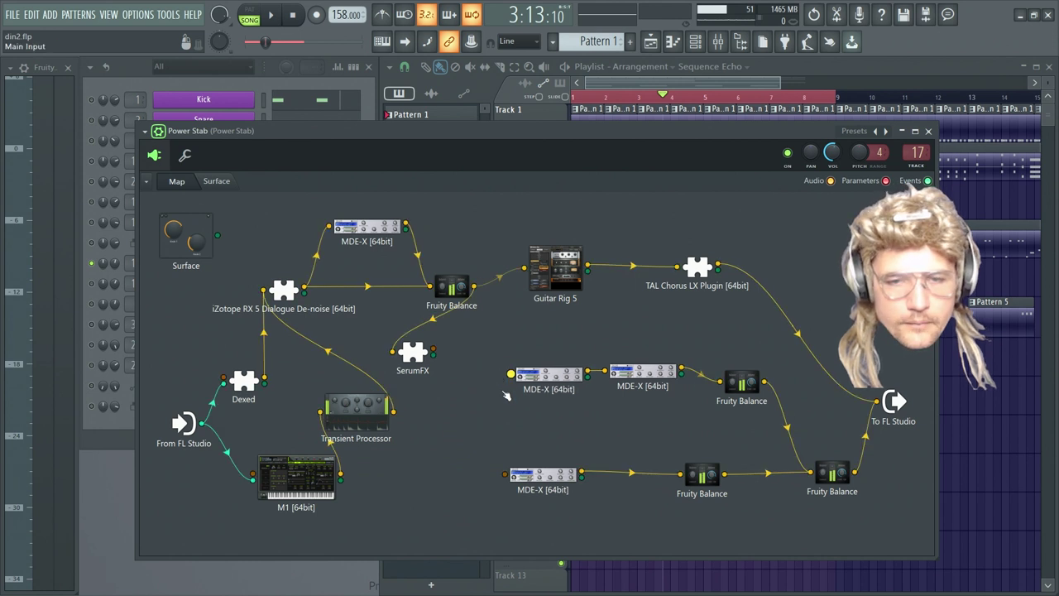
Find "sha" among the effect plugins and add a Fruity Stereo Shaper to the Patcher map
right_click(481, 398)
mouse_move(513, 416)
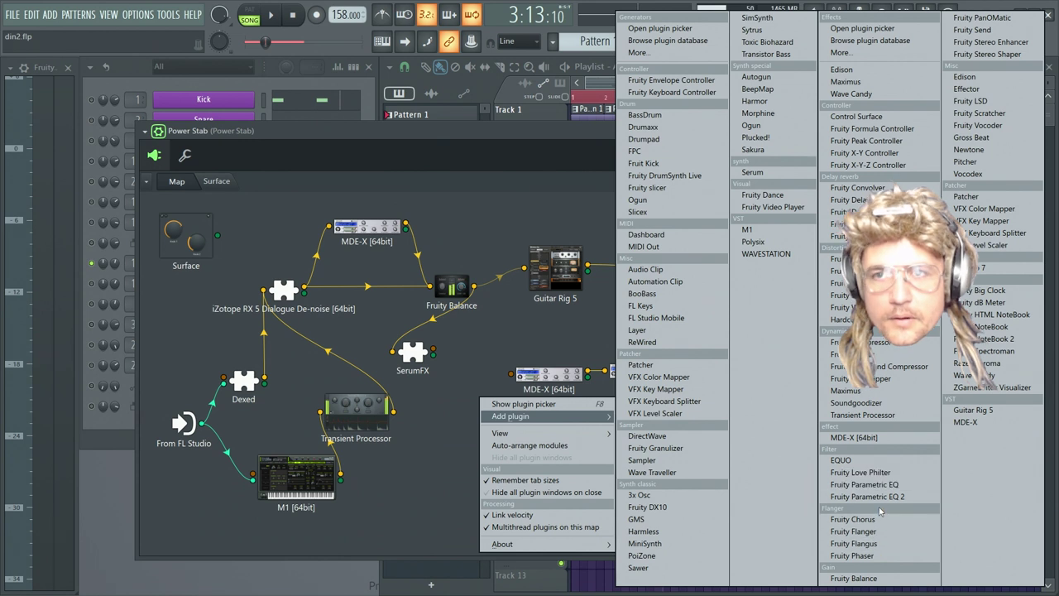
left_click(846, 52)
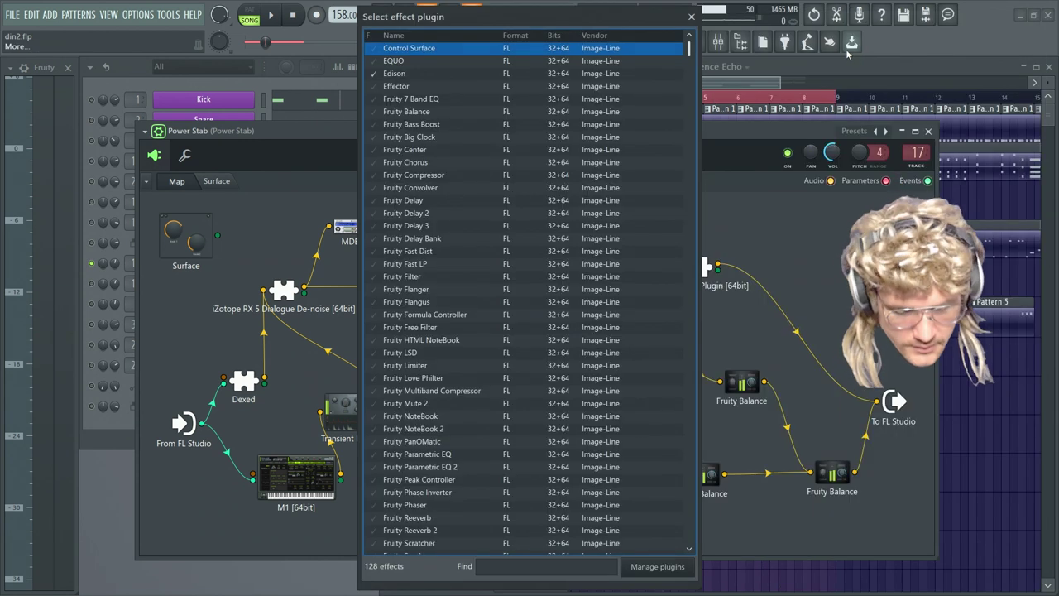
type("sha[pe")
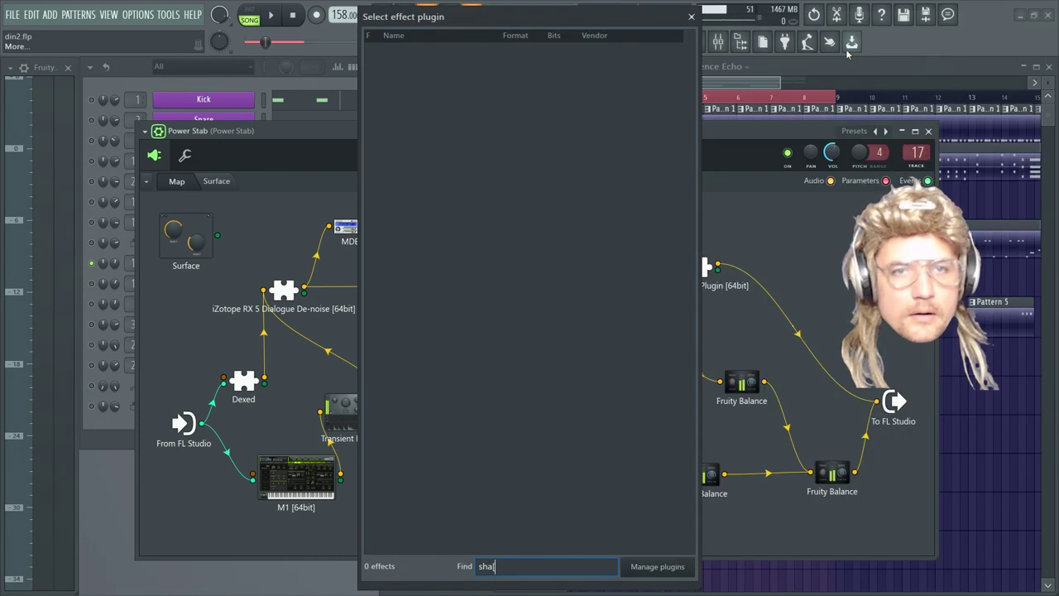
key("BackSpace")
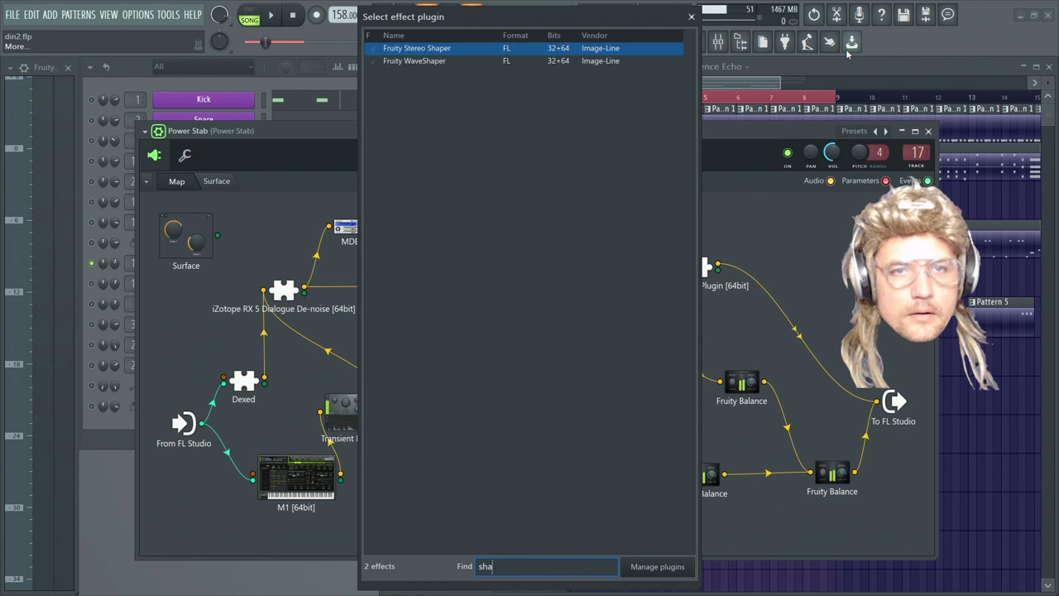
double_click(441, 51)
Add a second Fruity Stereo Shaper and place one shaper before each of the two MDE-X branches
right_click(487, 417)
mouse_move(506, 432)
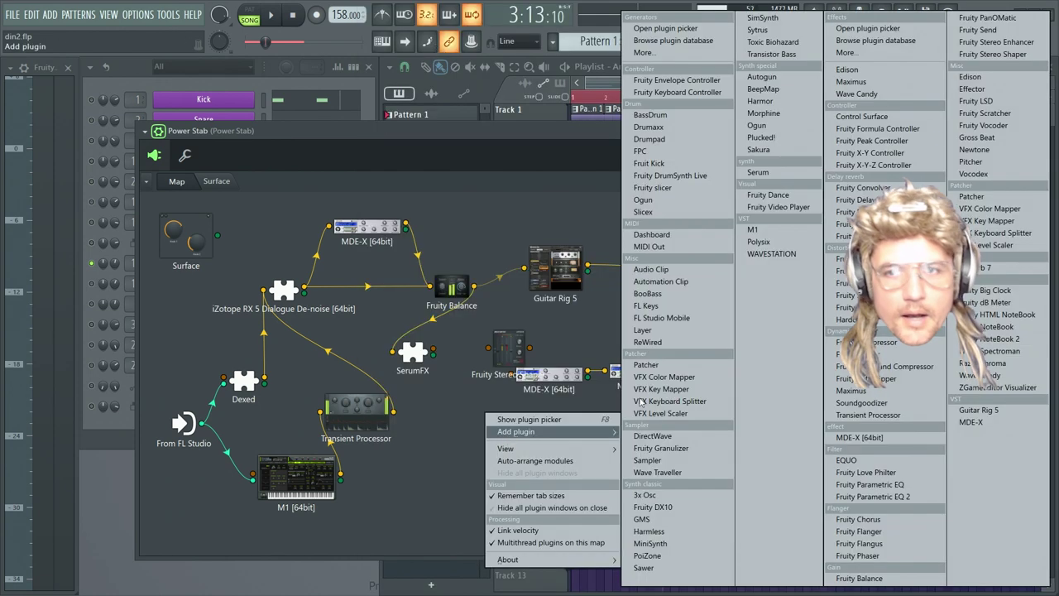
left_click(899, 52)
type("ste")
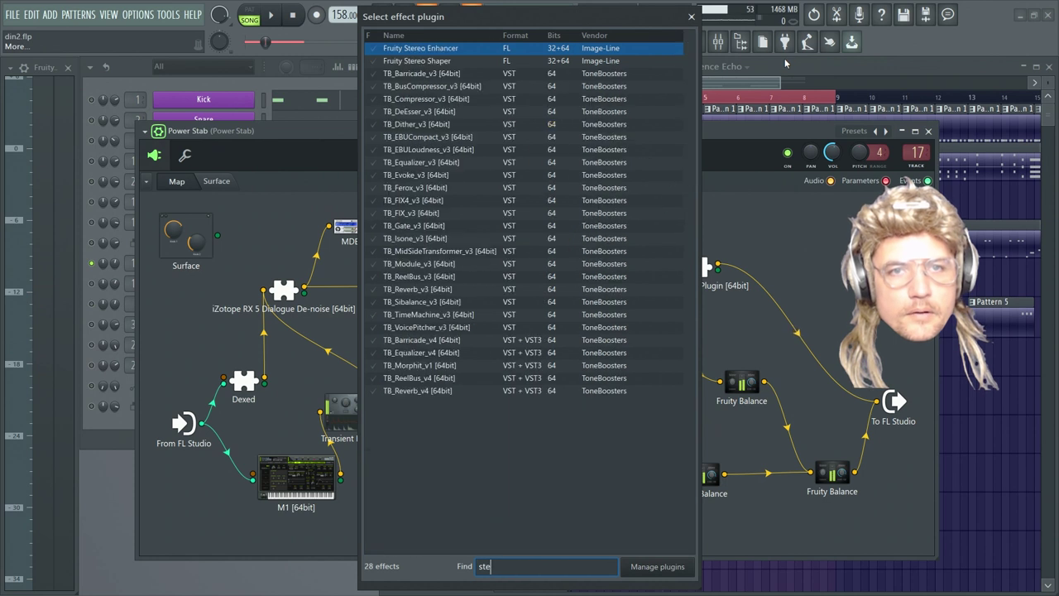
type("r")
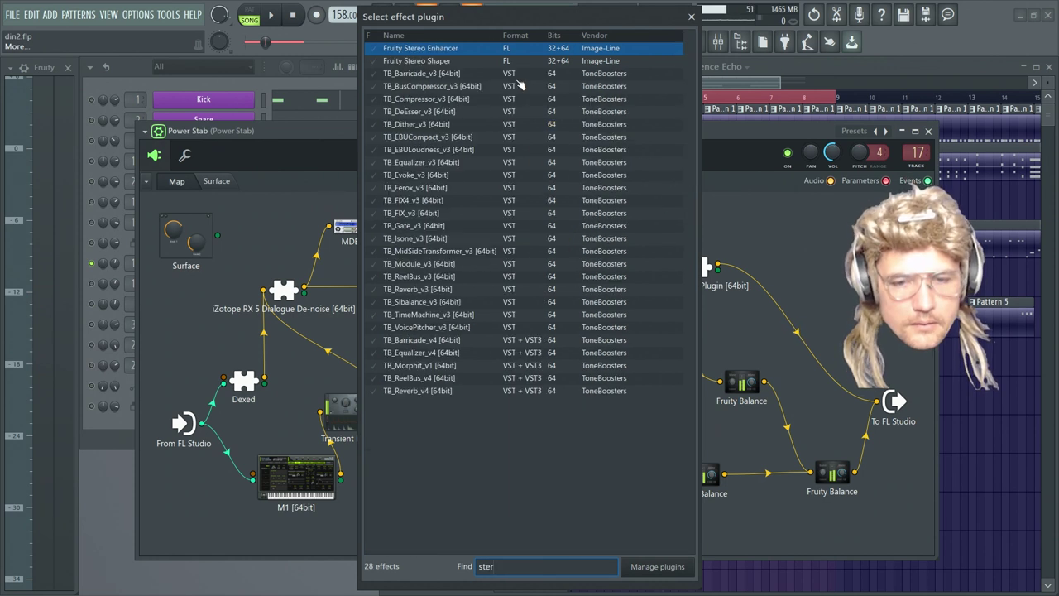
key("BackSpace")
key("BackSpace")
key("BackSpace")
type("ja")
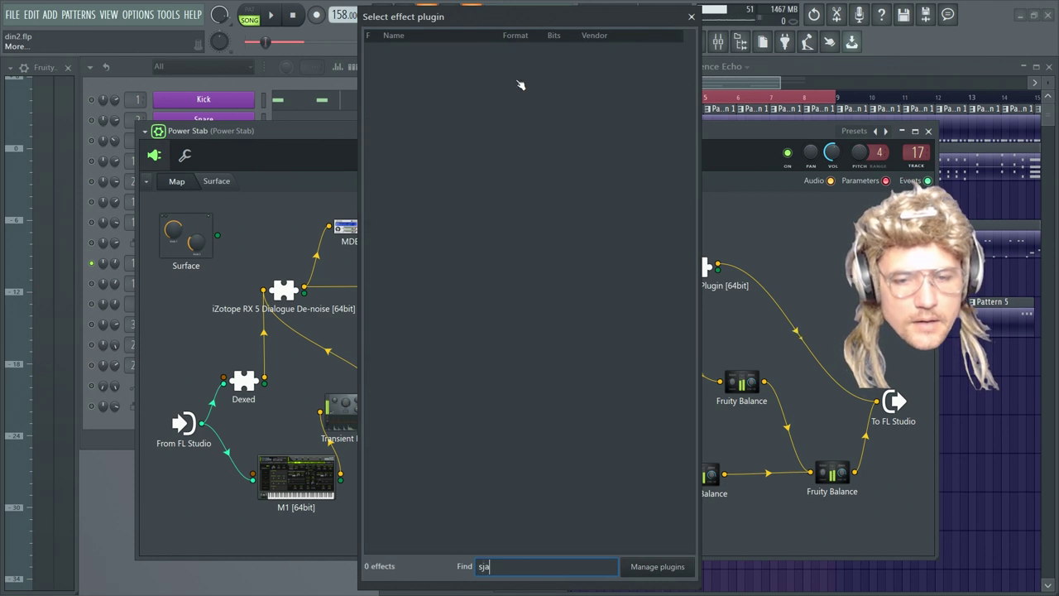
key("BackSpace")
key("BackSpace")
type("ha")
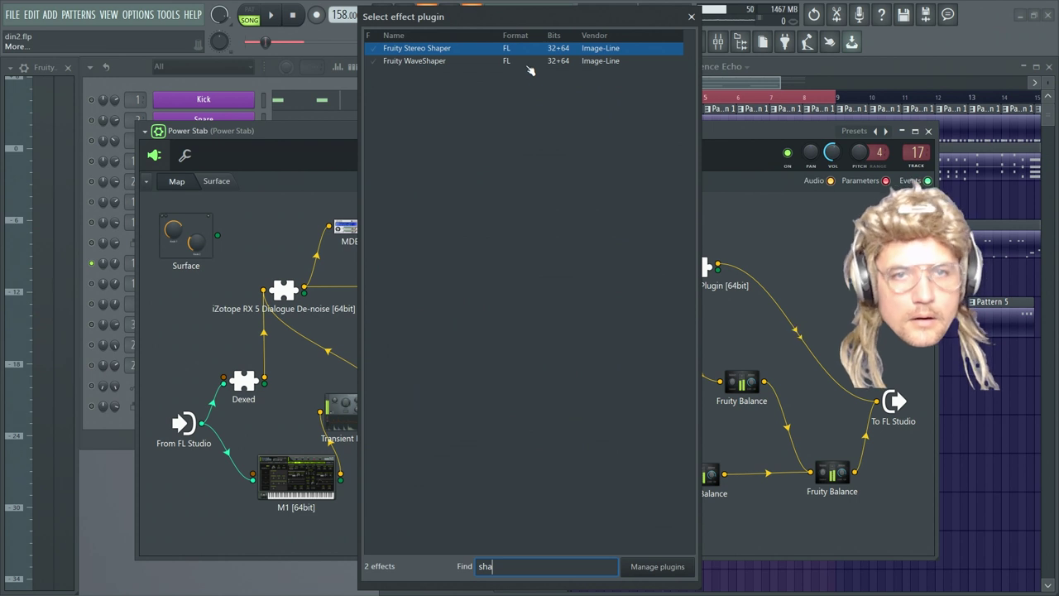
double_click(465, 53)
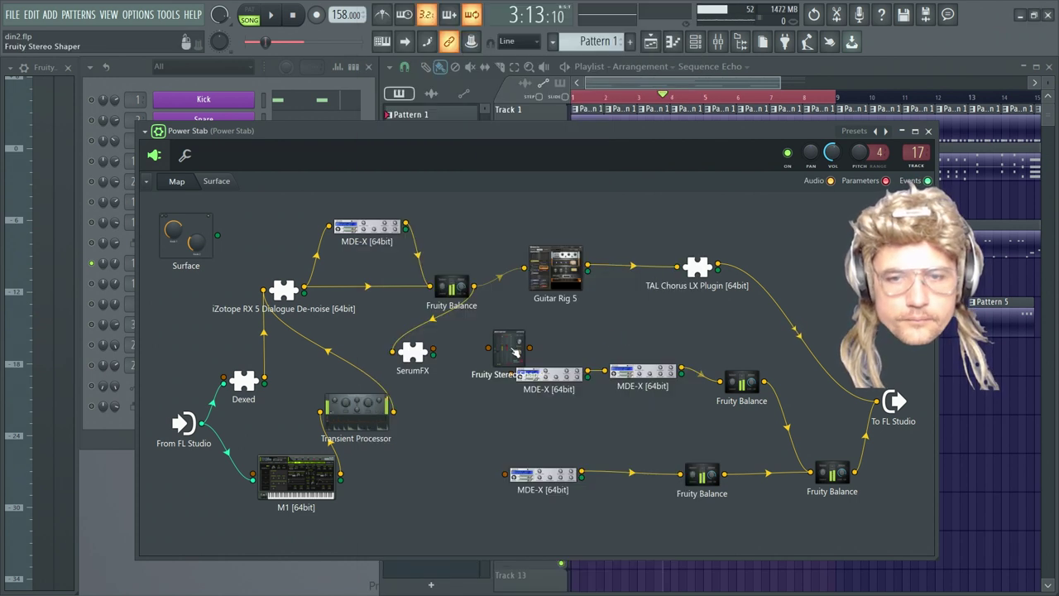
left_click_drag(508, 347, 451, 473)
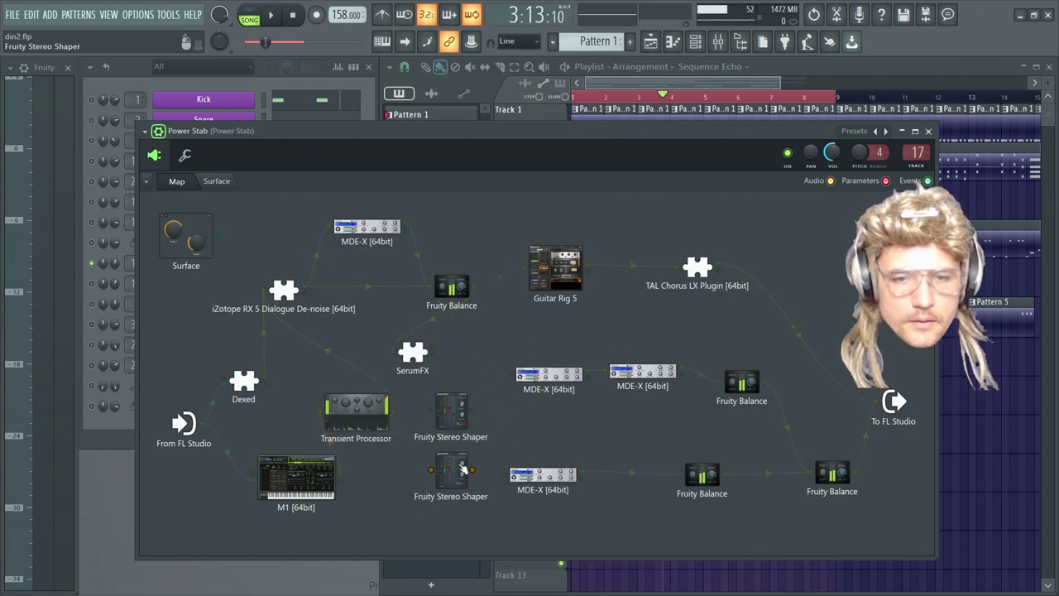
left_click_drag(455, 418, 469, 389)
Set the right channel volume to -INF dB in the upper Fruity Stereo Shaper and the left channel volume to -INF dB in the lower one
double_click(468, 389)
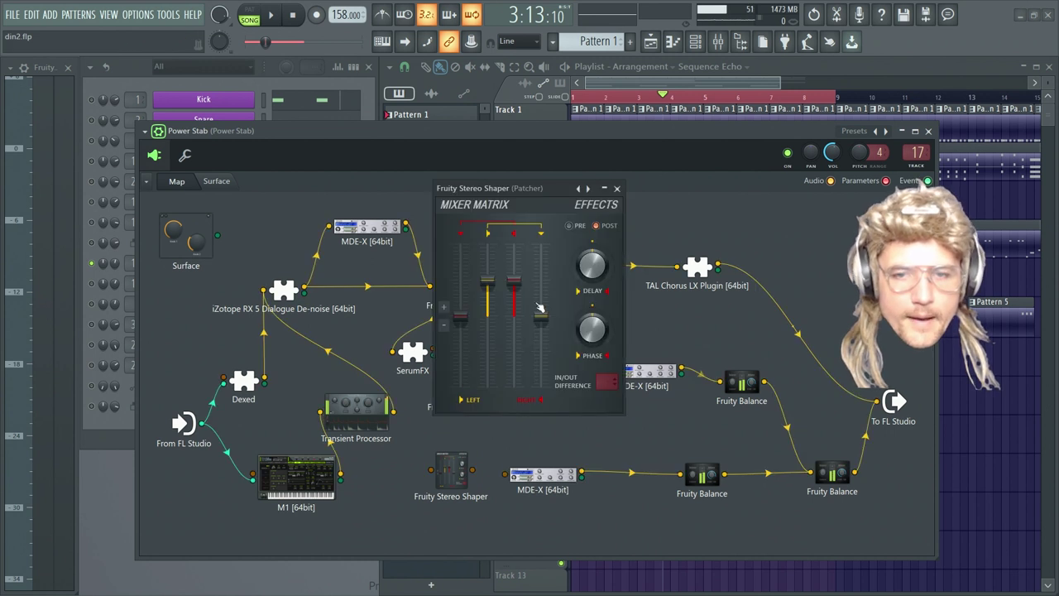
left_click_drag(514, 283, 514, 319)
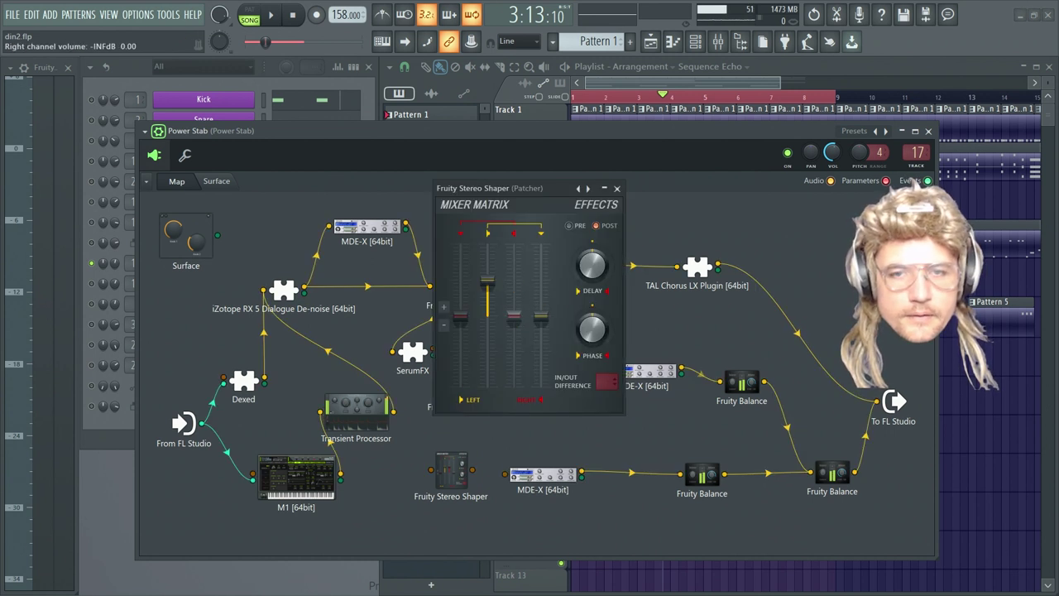
left_click(616, 188)
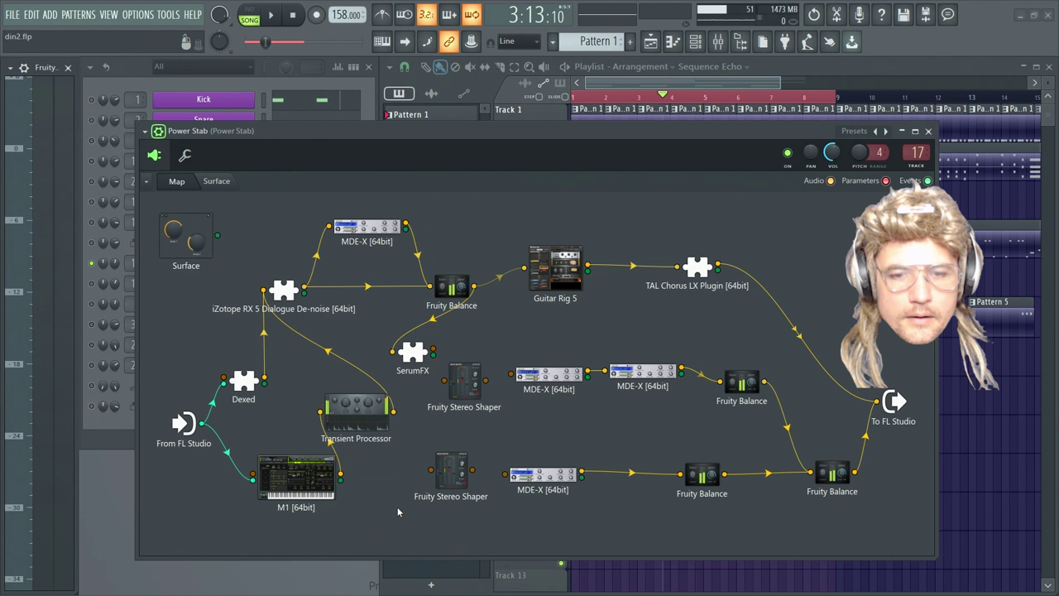
double_click(451, 473)
left_click_drag(488, 282, 488, 318)
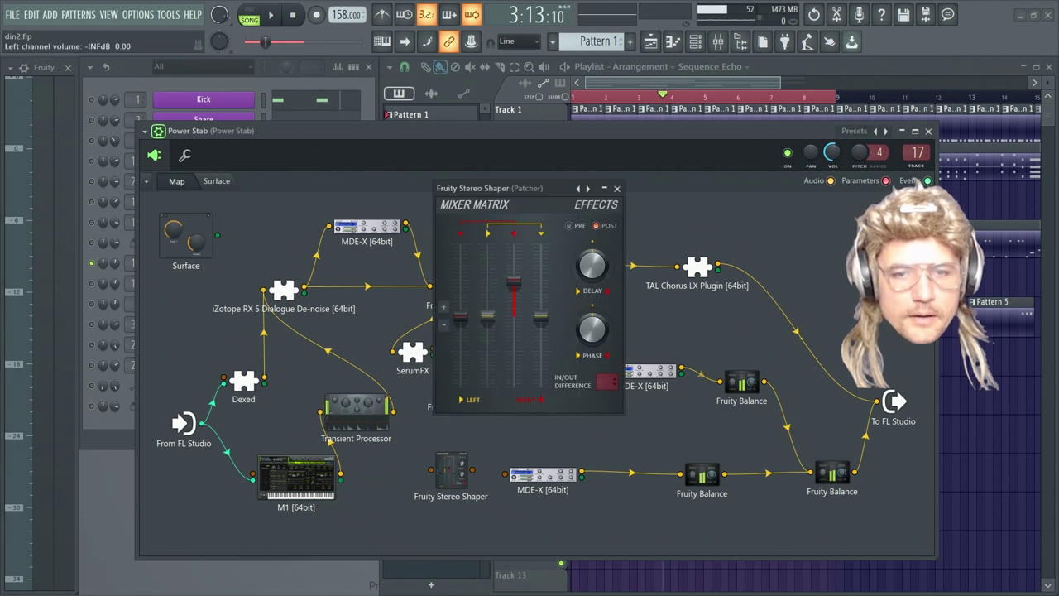
left_click(617, 189)
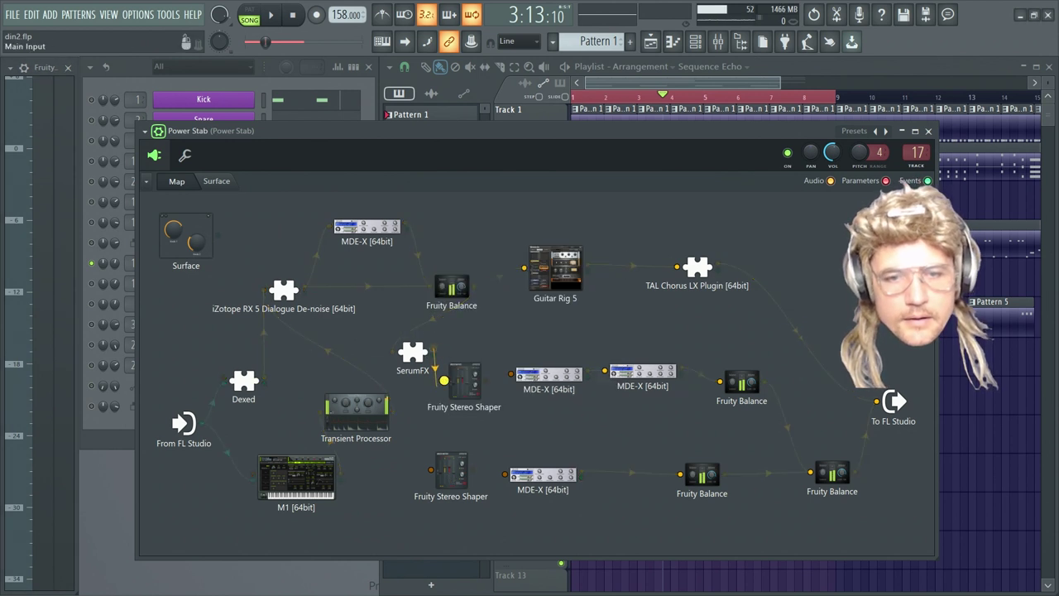
Route SerumFX through the two Fruity Stereo Shapers into their MDE-X branches and tidy the spacing of the modules
left_click_drag(433, 351, 430, 470)
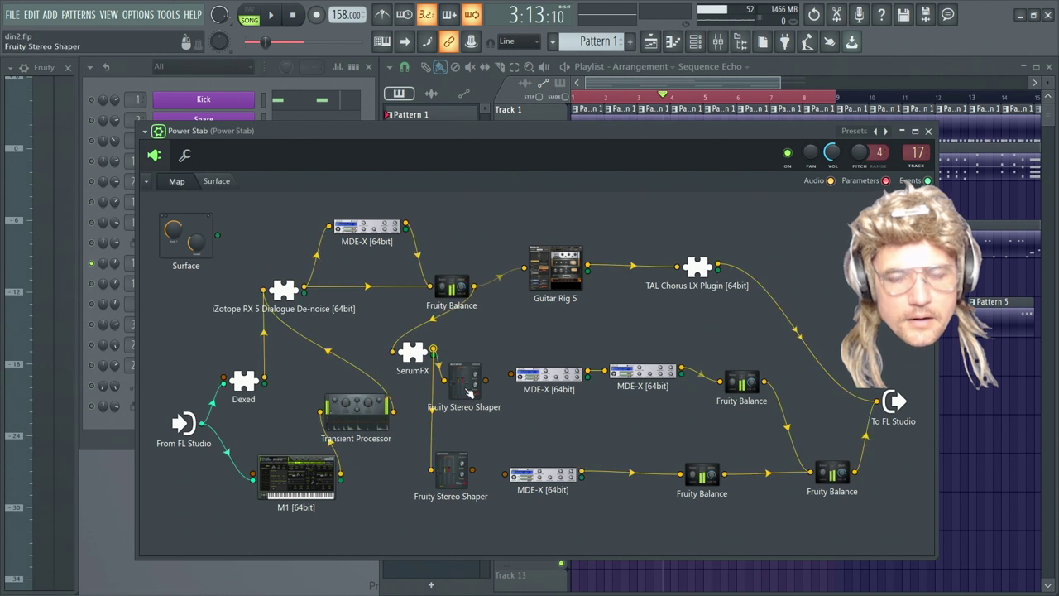
left_click_drag(464, 383, 468, 381)
left_click_drag(461, 478, 462, 468)
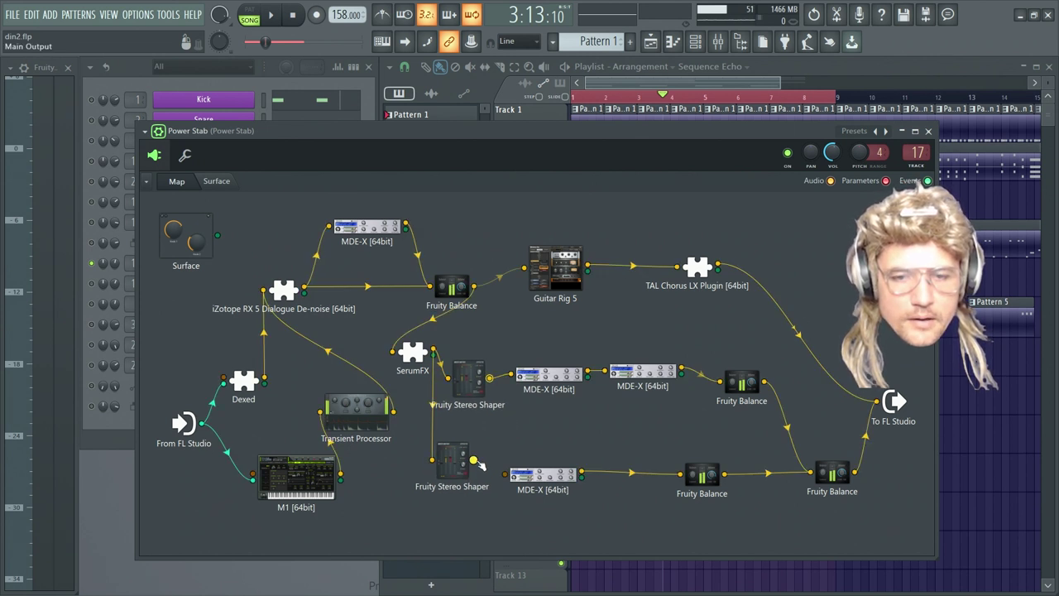
mouse_move(475, 461)
left_mouse_down()
mouse_move(505, 475)
mouse_move(464, 456)
left_mouse_up()
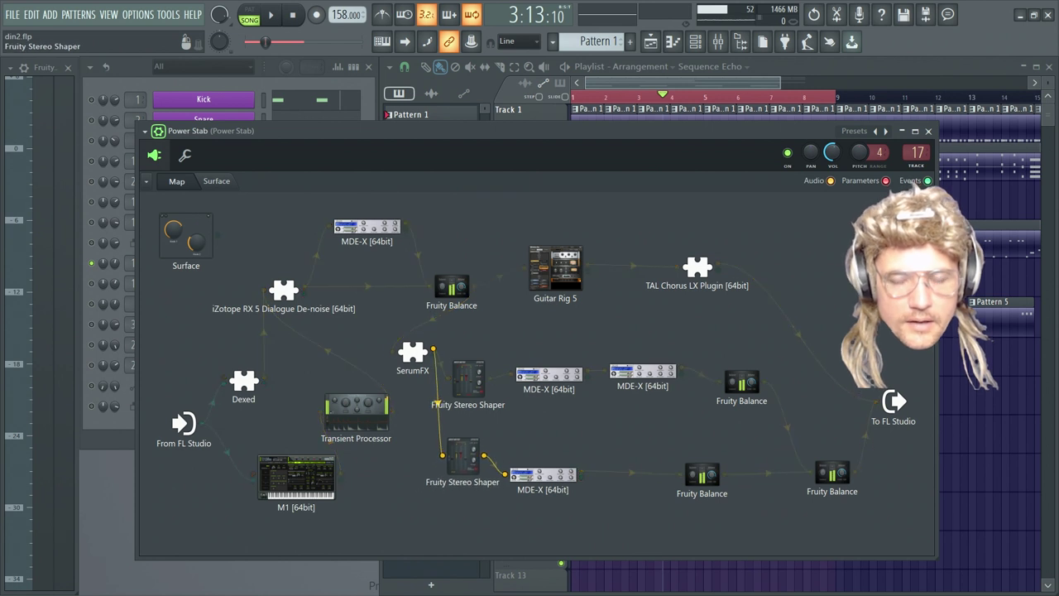
left_click_drag(543, 475, 571, 473)
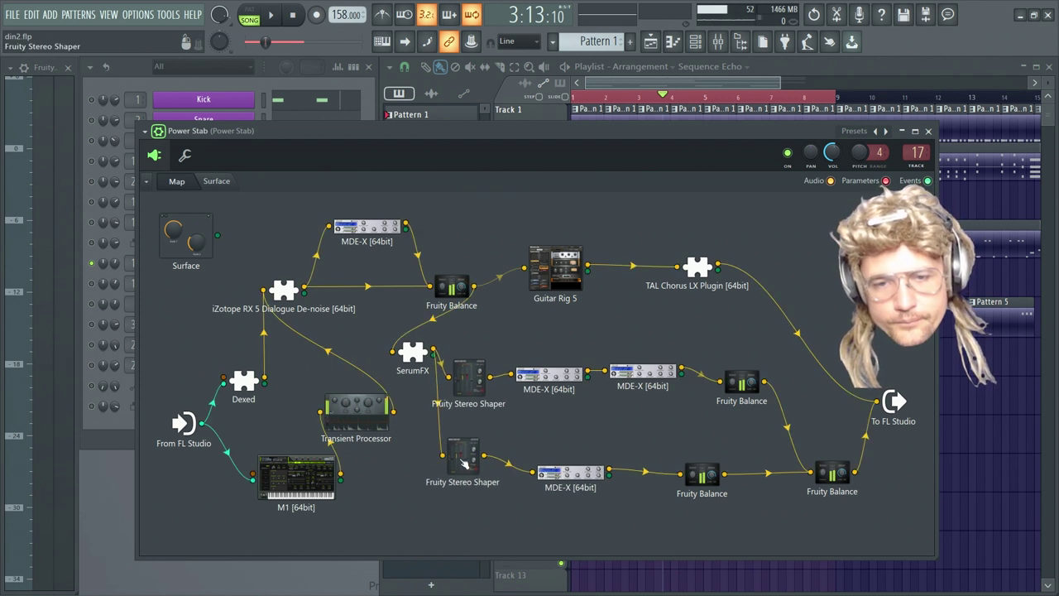
left_click_drag(463, 456, 478, 454)
left_click_drag(464, 368, 466, 365)
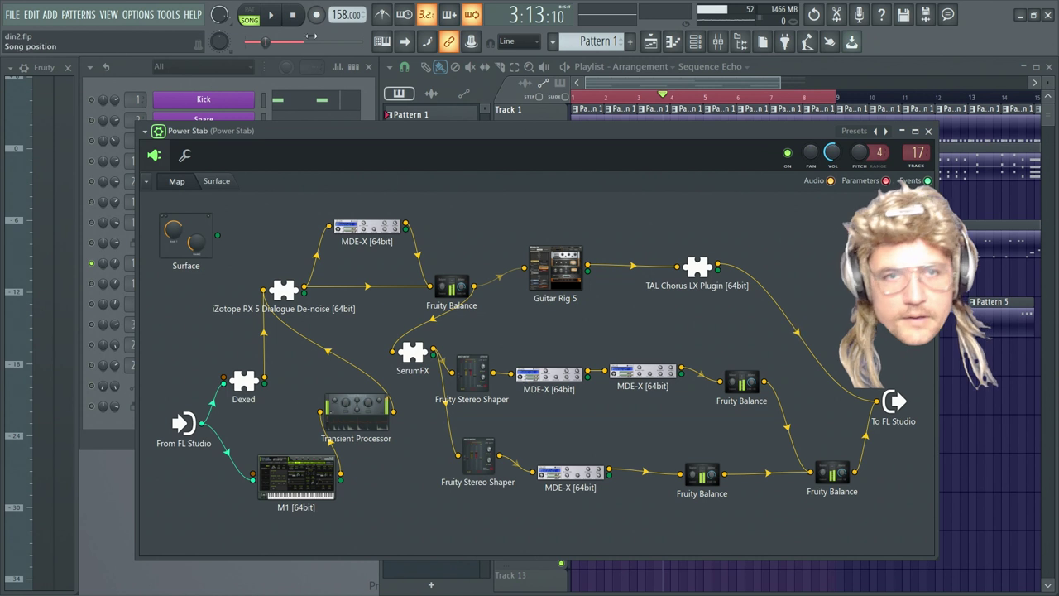
left_click(274, 17)
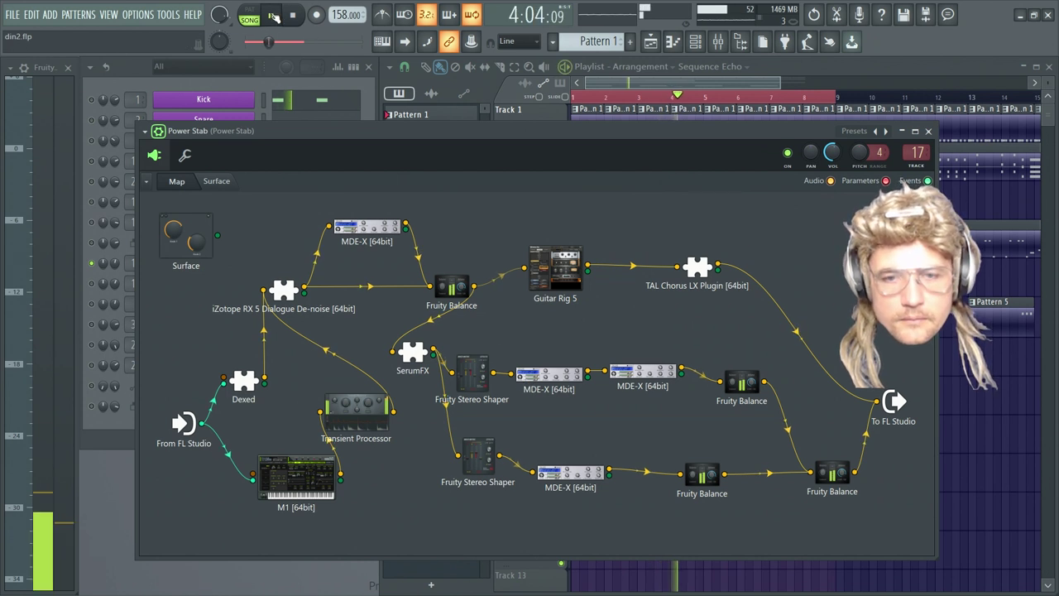
left_click(294, 15)
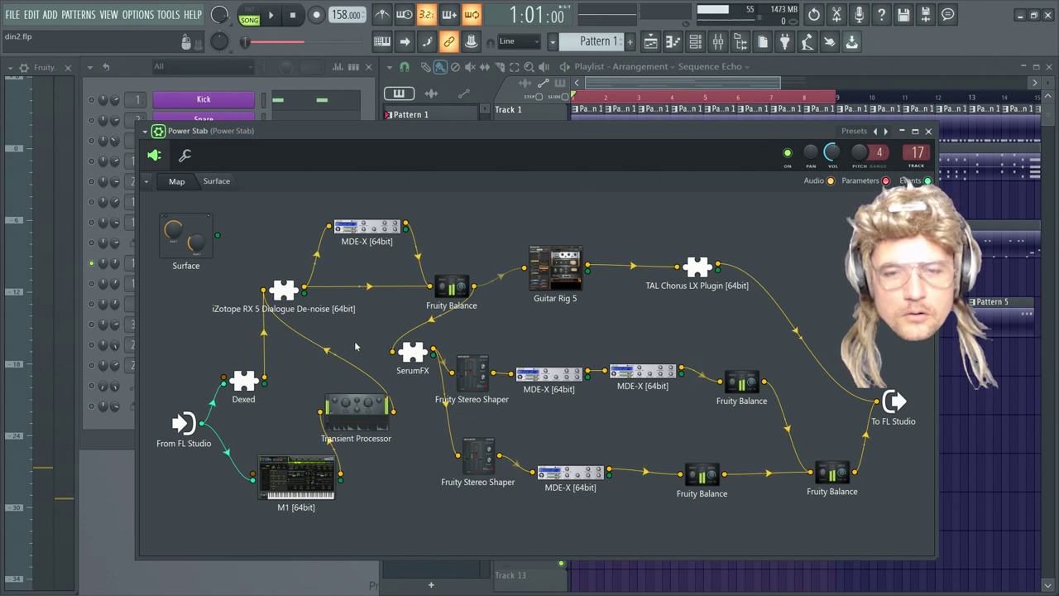
left_click(474, 379)
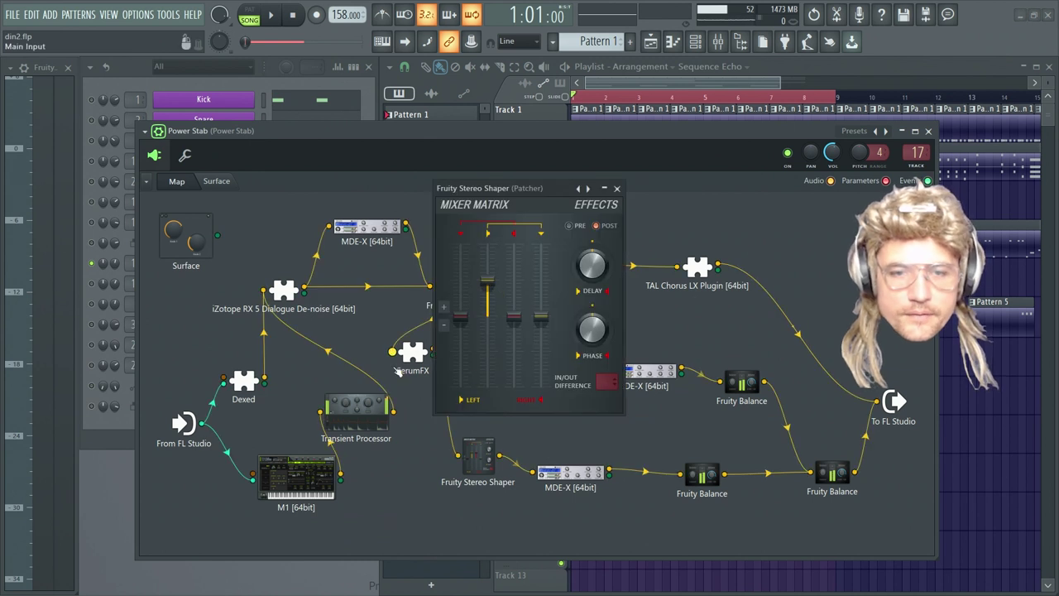
left_click(617, 188)
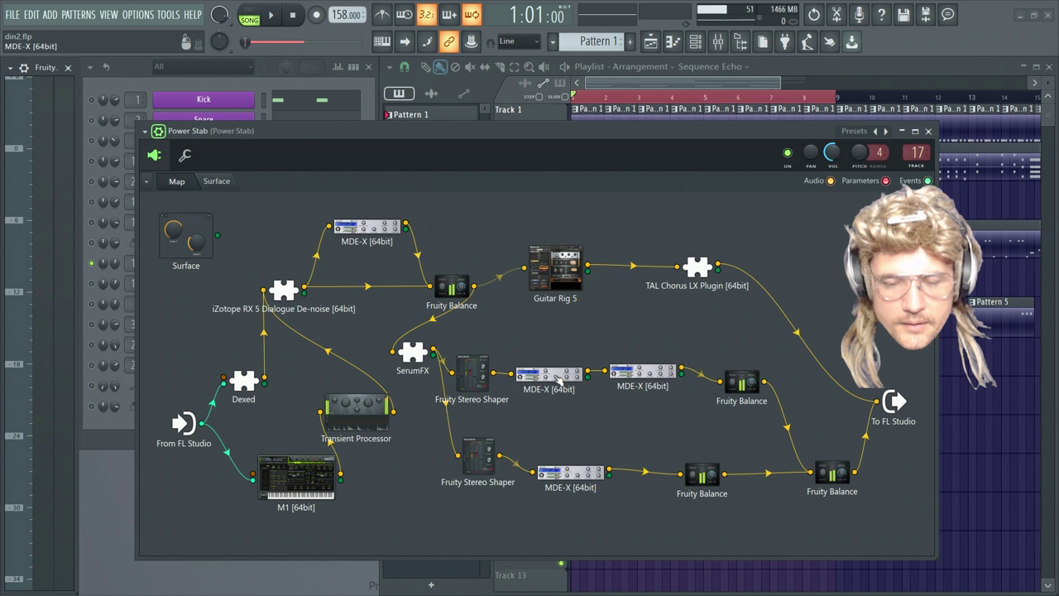
Review the settings of the two MDE-X effects in the upper branch one after the other
left_click(560, 379)
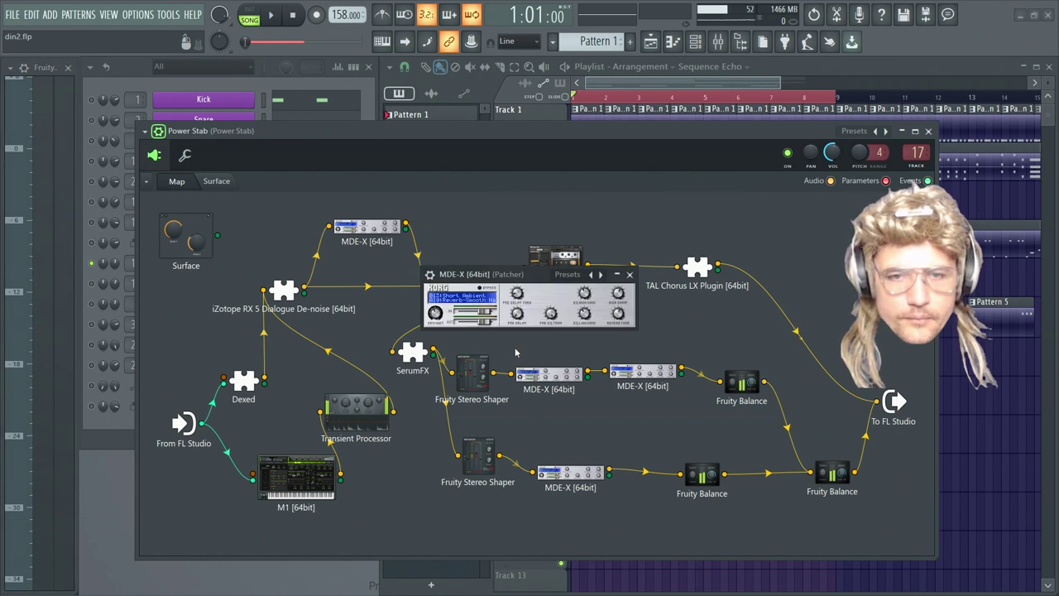
left_click(629, 274)
left_click(646, 374)
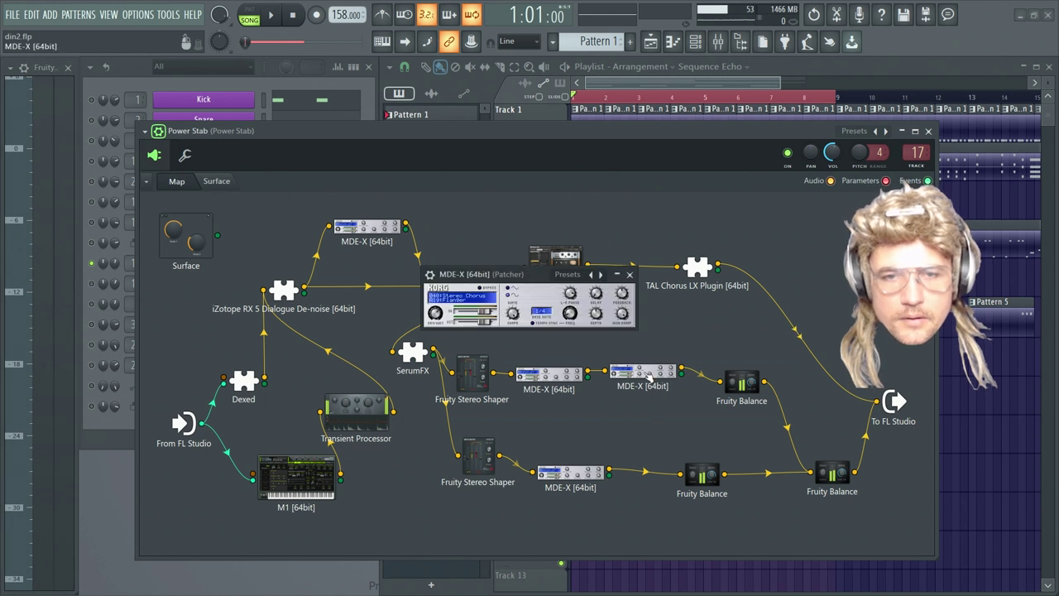
left_click(631, 274)
Open the Fruity Balance panned 100% left and play short passages of the song while watching its level meter
left_click(451, 287)
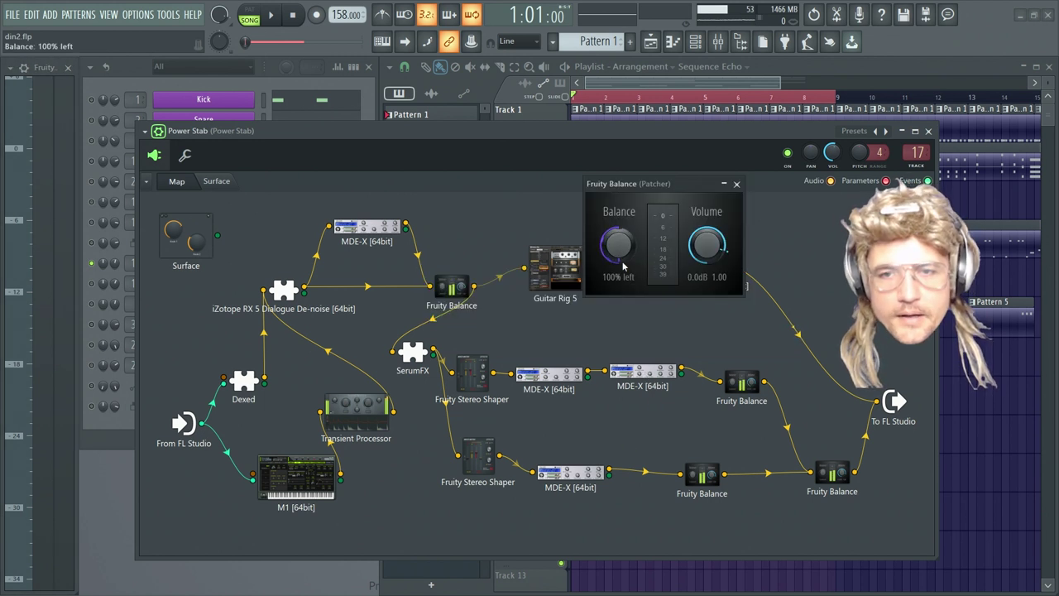
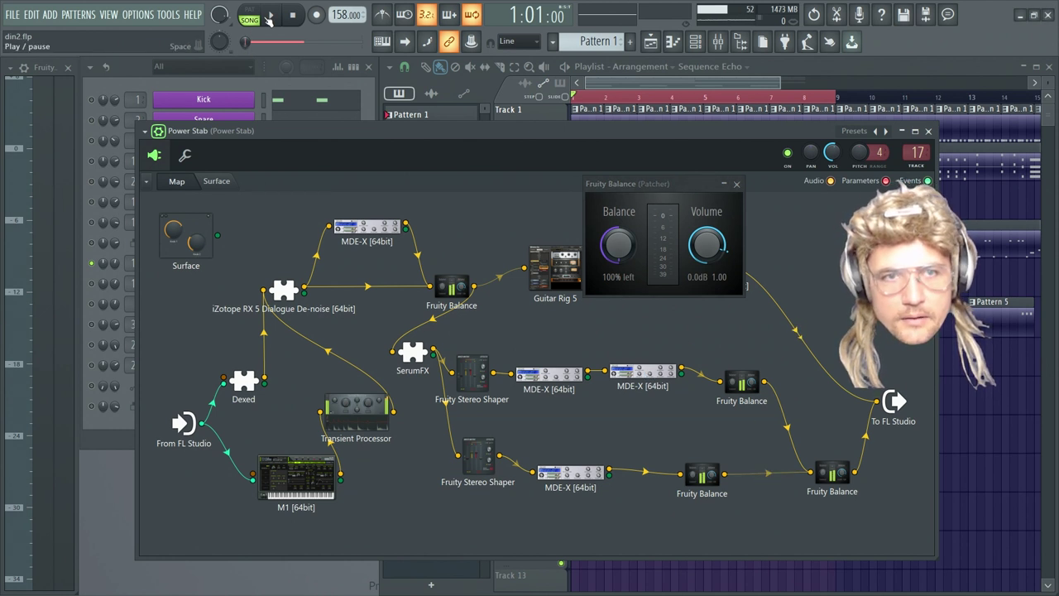
left_click(272, 14)
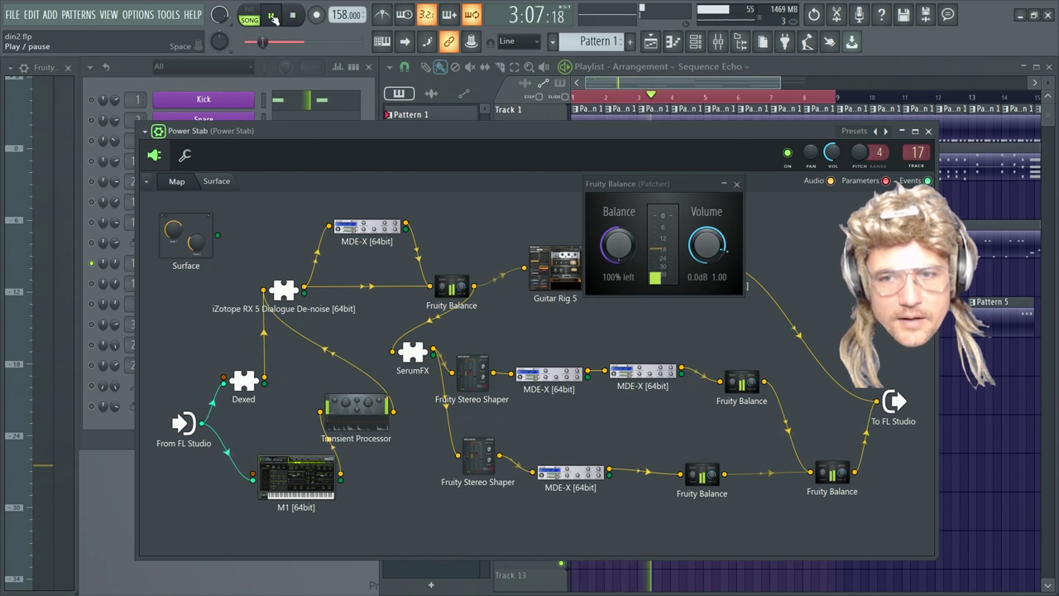
left_click(291, 15)
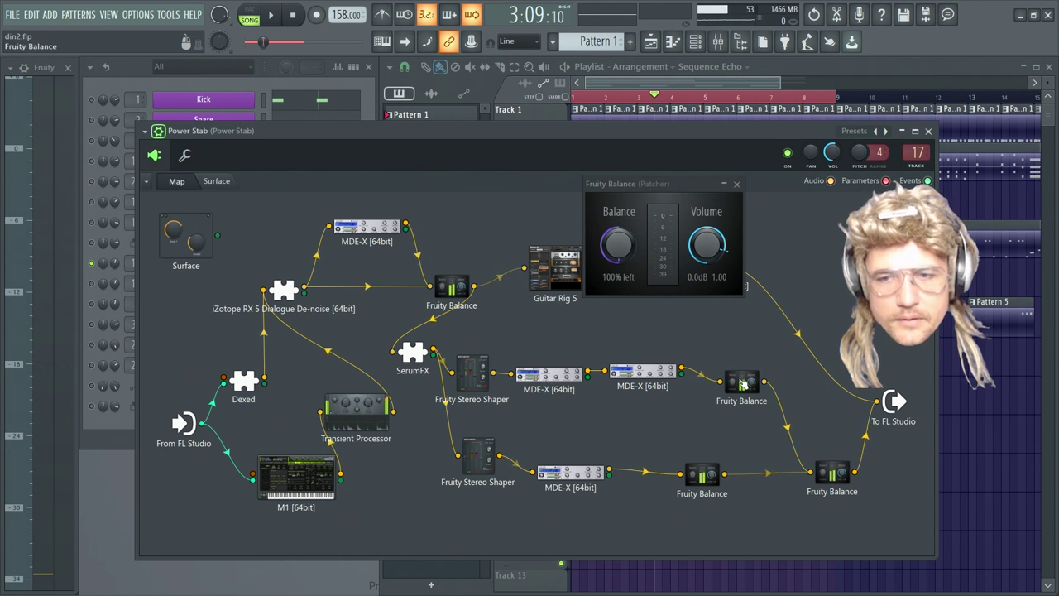
left_click(618, 256)
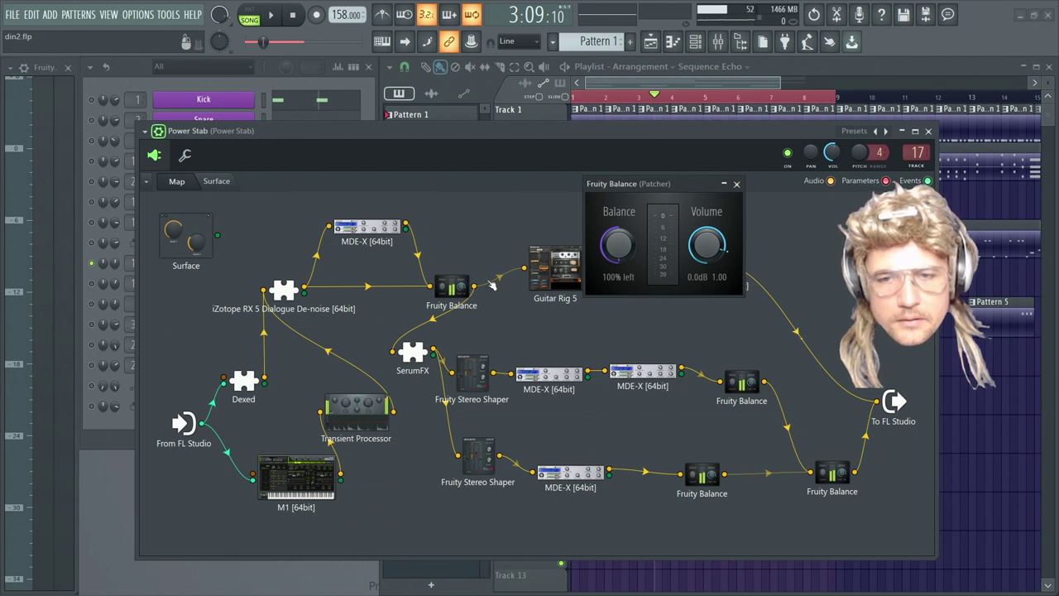
left_click(269, 15)
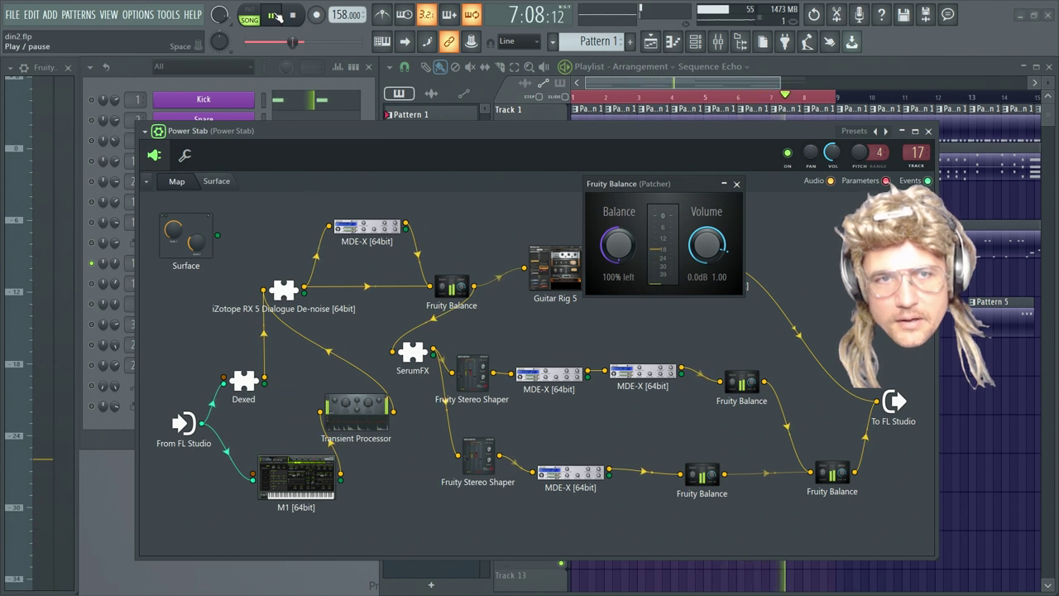
key("space")
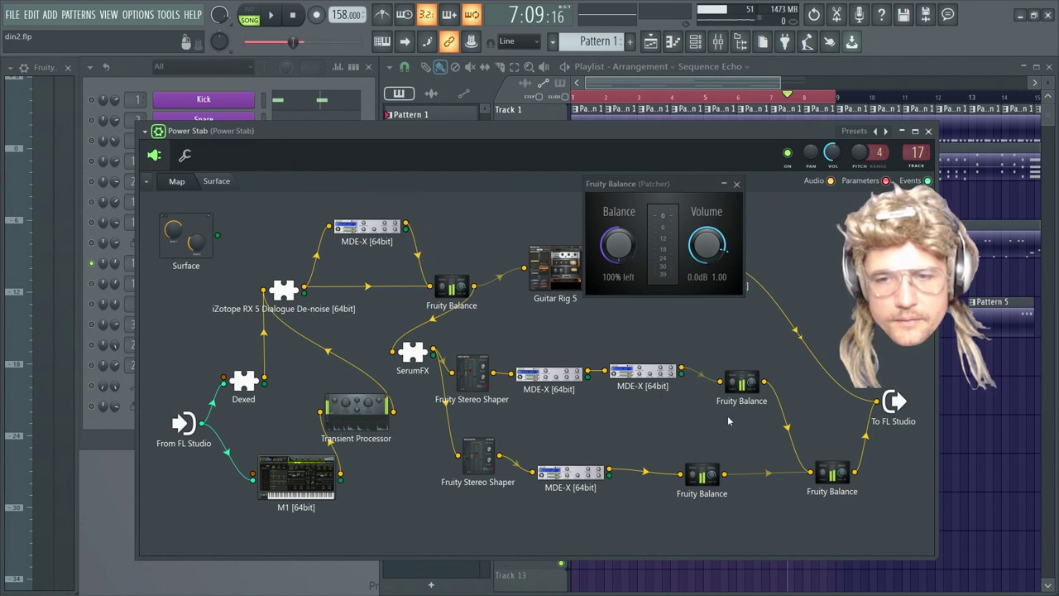
left_click(701, 375)
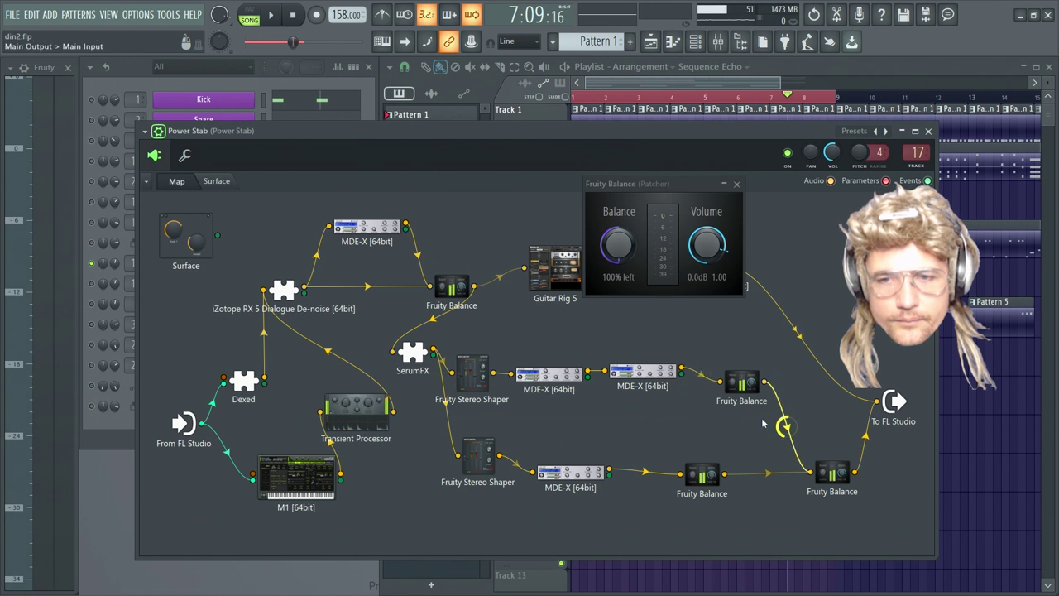
Re-enable the link from the lower branch's Fruity Balance into the final Fruity Balance and play a short passage of the song
left_click_drag(741, 383, 753, 384)
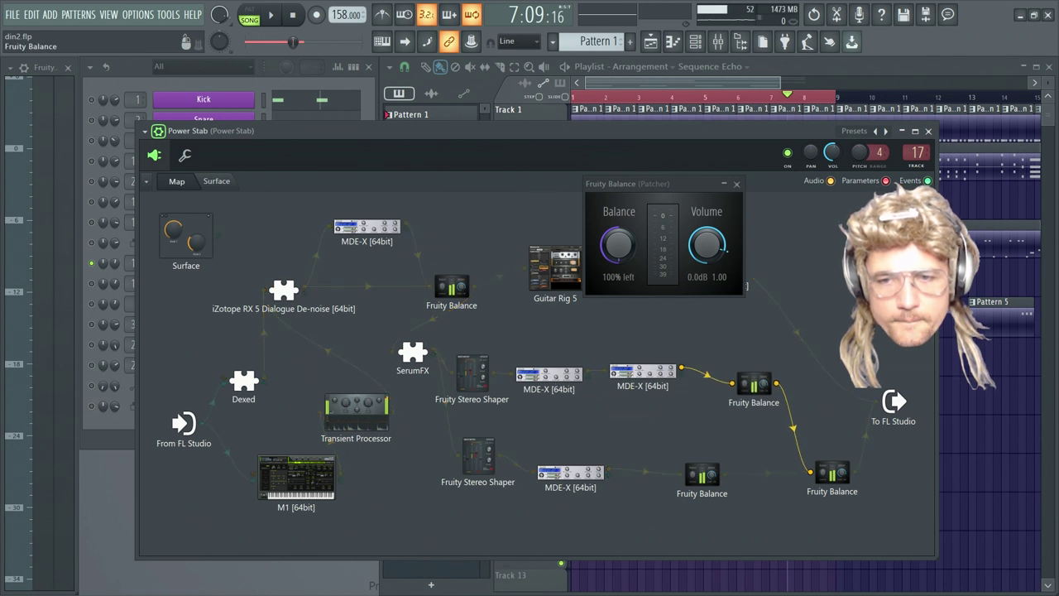
left_click(760, 485)
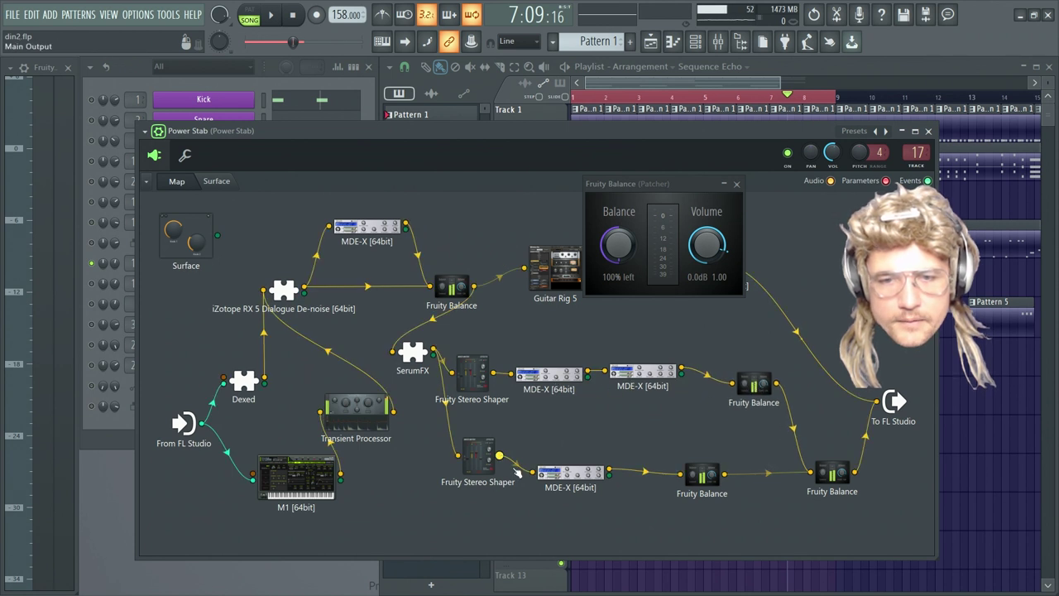
left_click(767, 472)
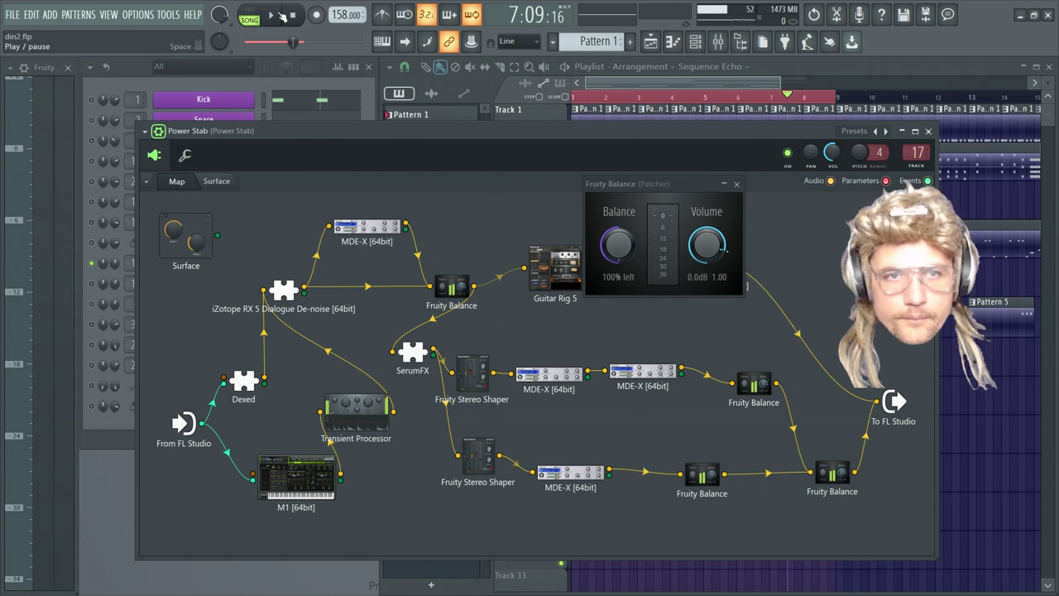
key("space")
left_click(303, 16)
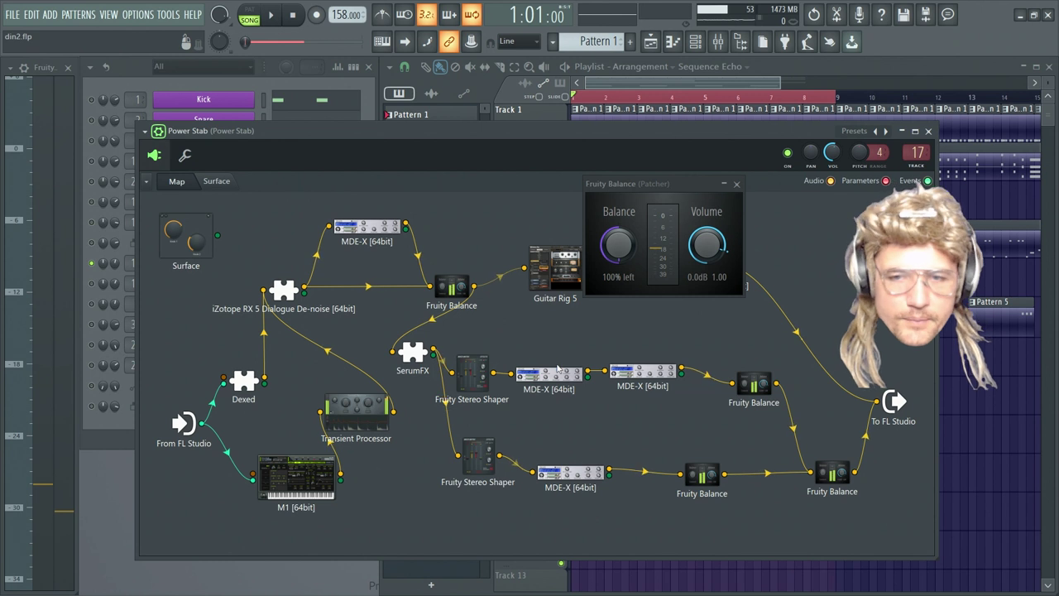
Review the settings of the lower branch's MDE-X and Fruity Balance, and of the final Fruity Balance where both branches merge
left_click(571, 473)
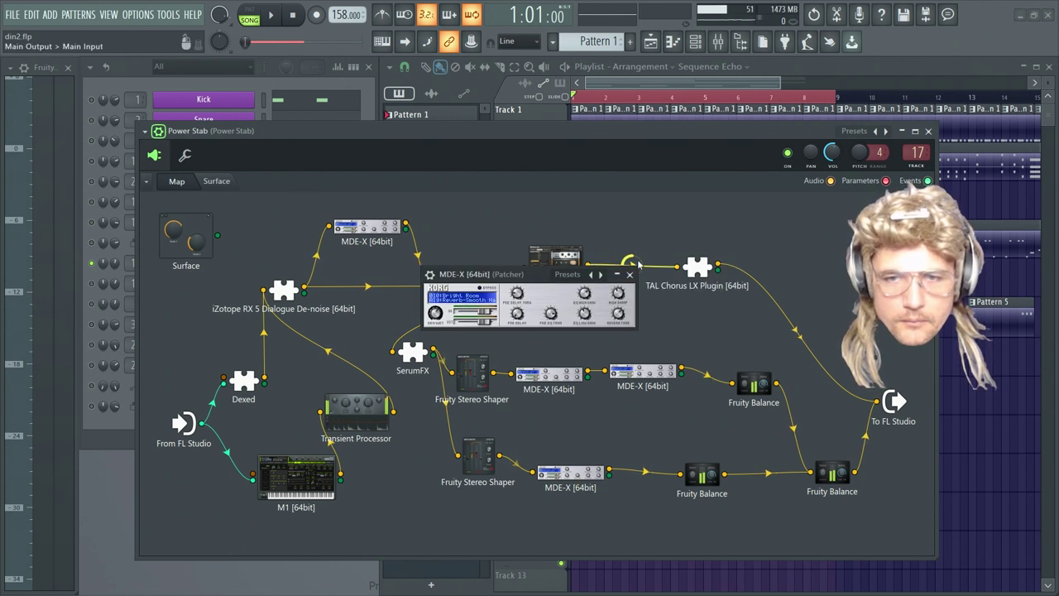
left_click(703, 479)
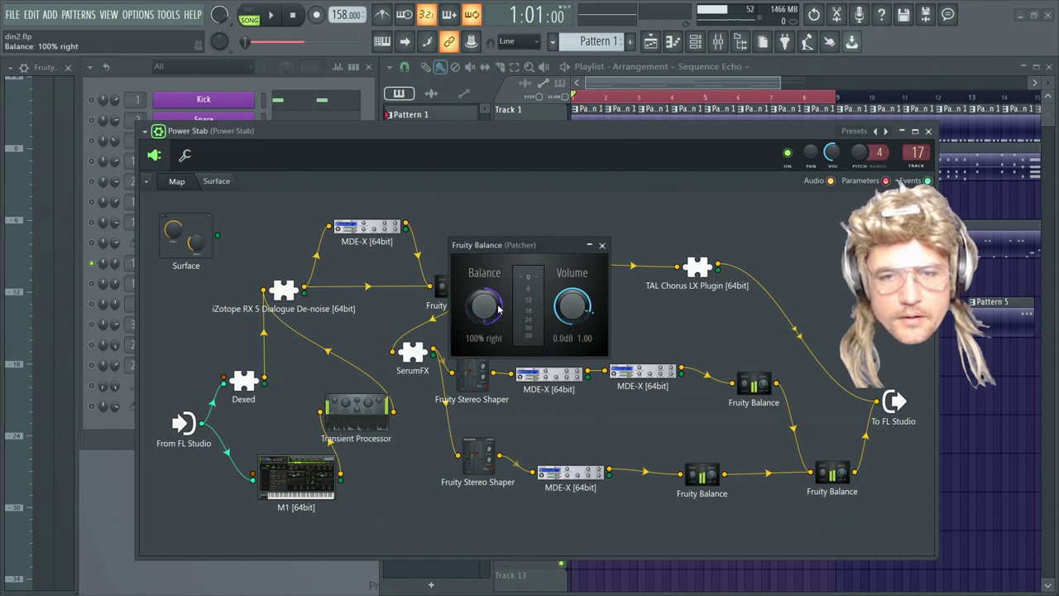
left_click(604, 245)
double_click(830, 474)
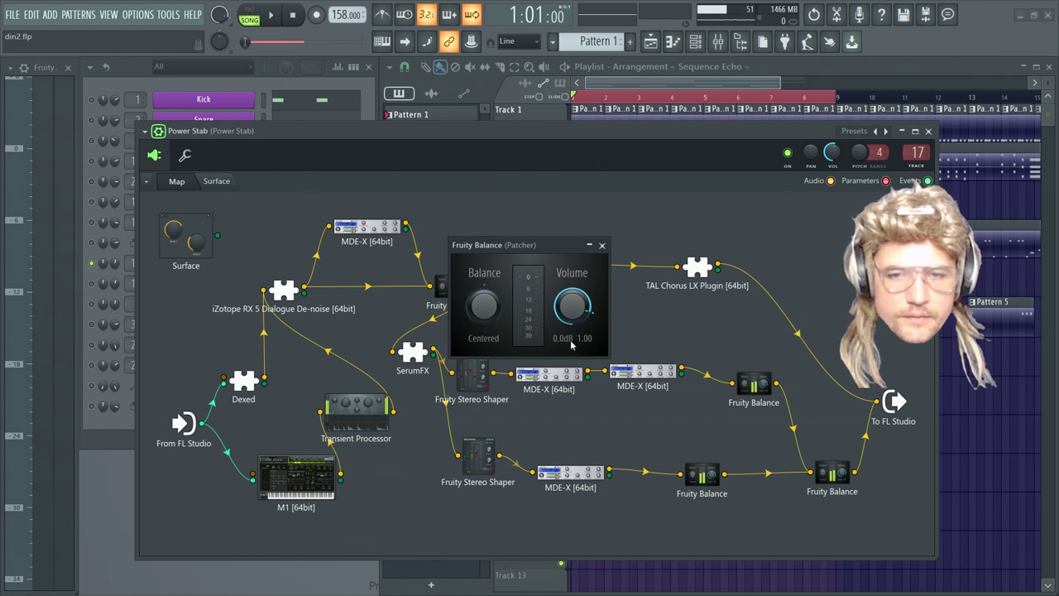
left_click(603, 246)
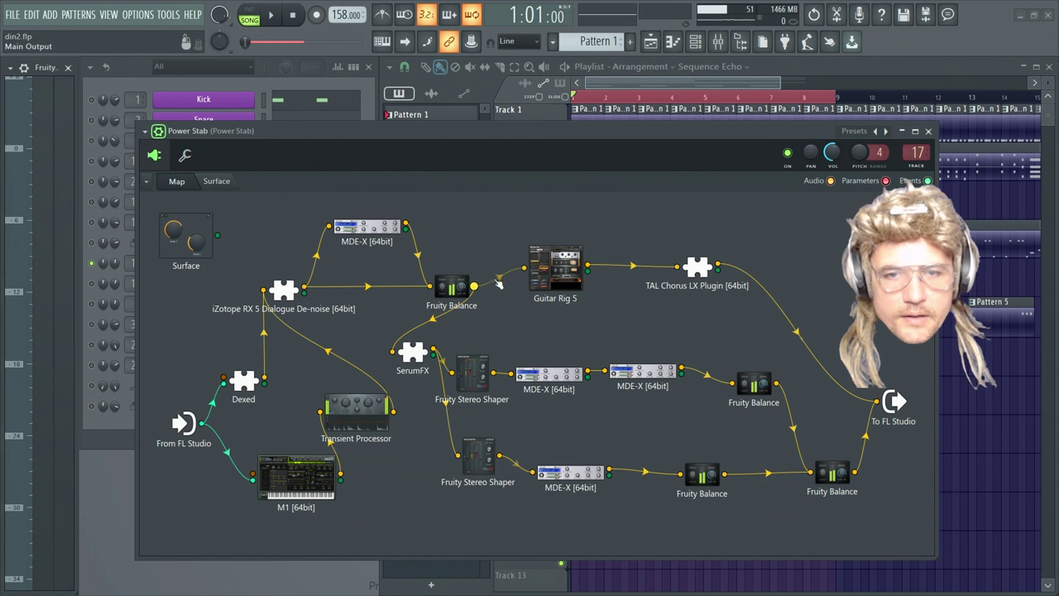
Set the volume of the final Fruity Balance before the output to 3.2 dB while playing passages of the song, then close it
left_click(270, 14)
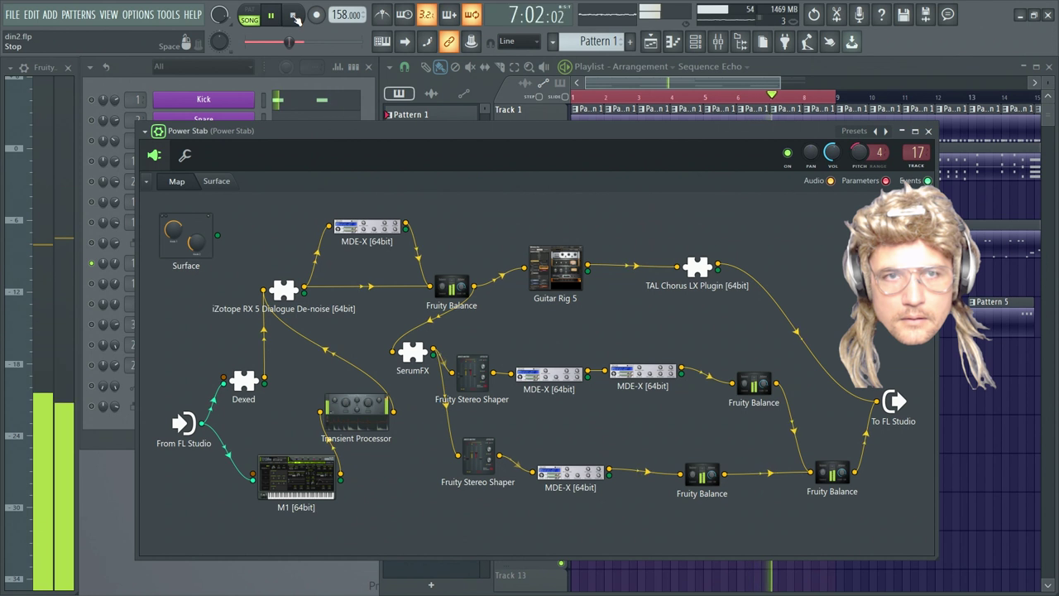
left_click(294, 16)
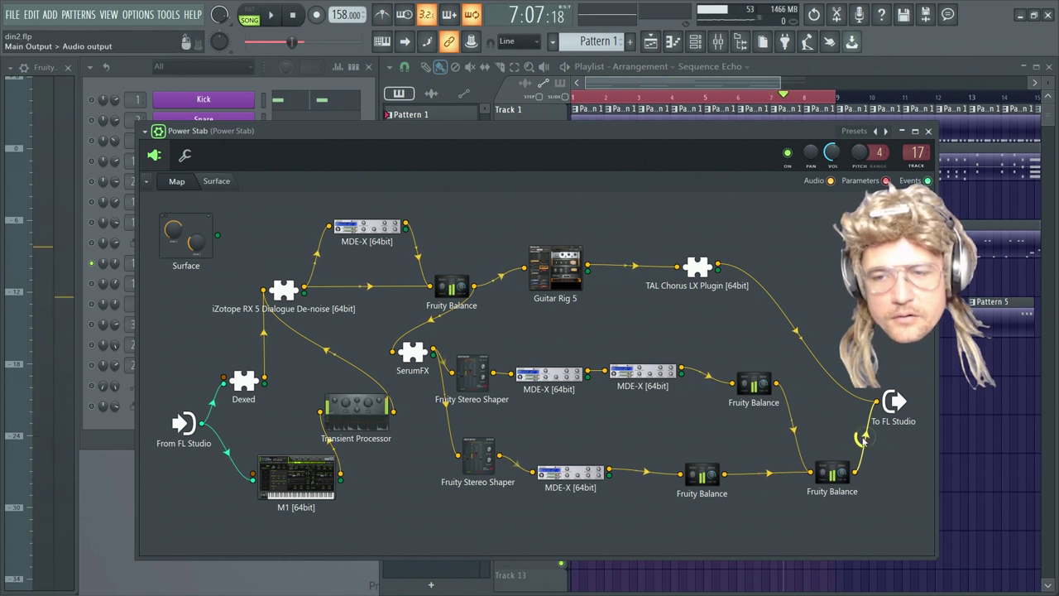
left_click(839, 473)
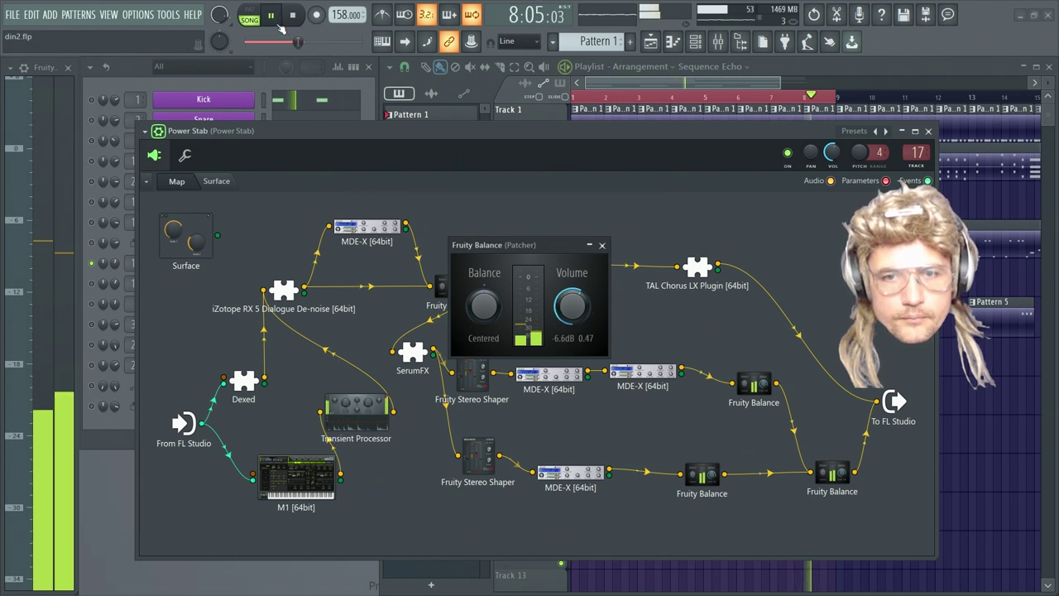
left_click(295, 16)
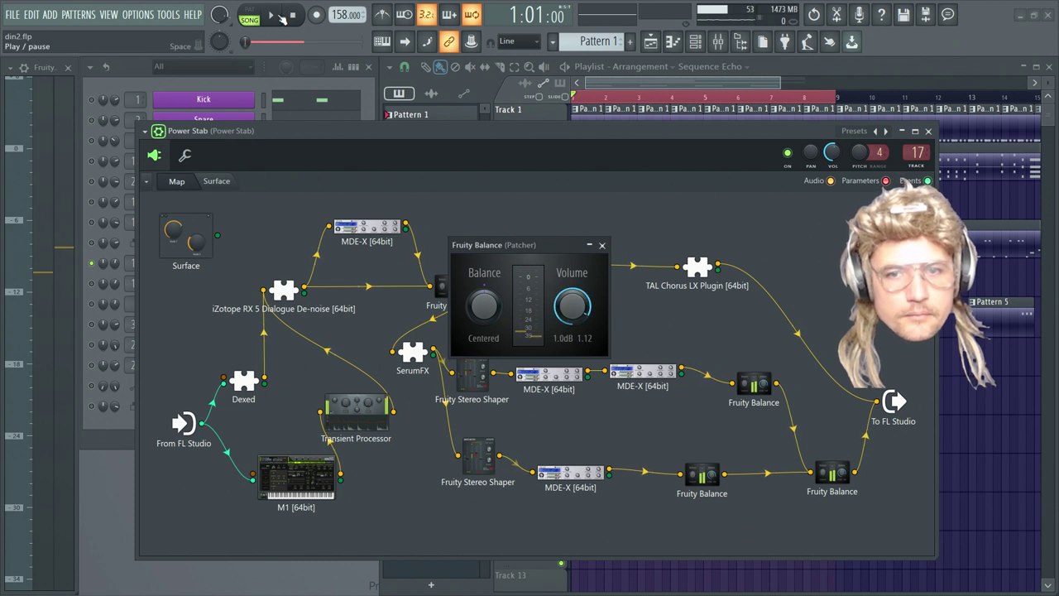
left_click(281, 16)
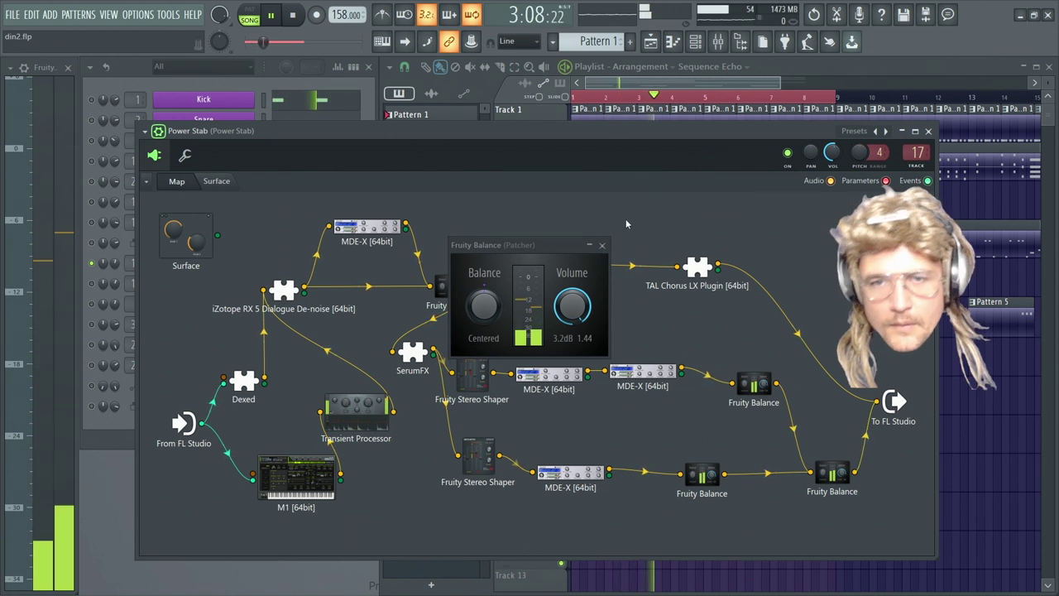
left_click(602, 245)
key("space")
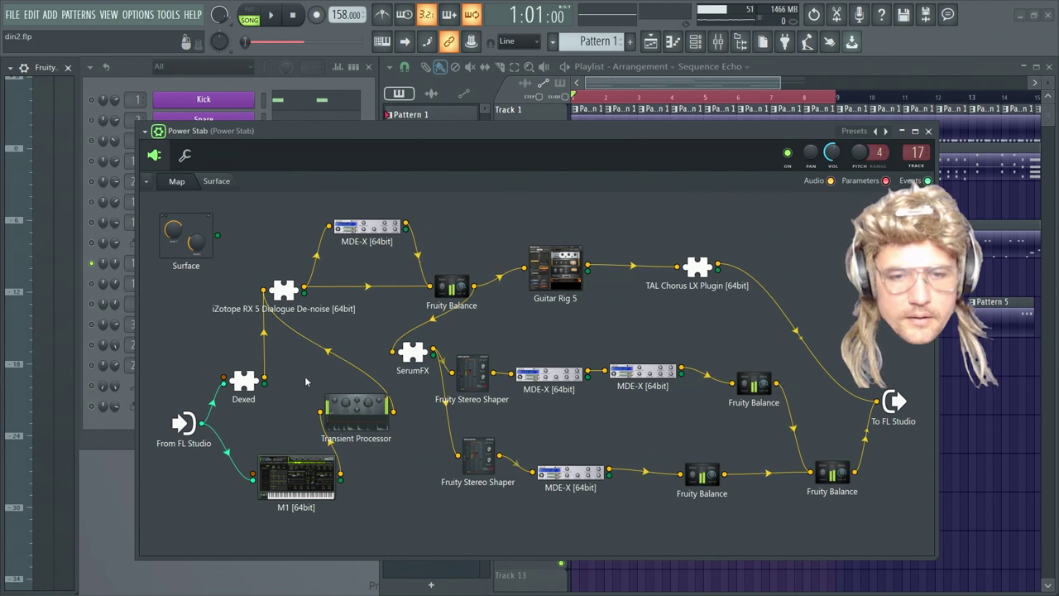
Nudge the Transient Processor up, then close the Power Stab Patcher and play a short passage with the mixer open
left_click_drag(353, 421, 349, 409)
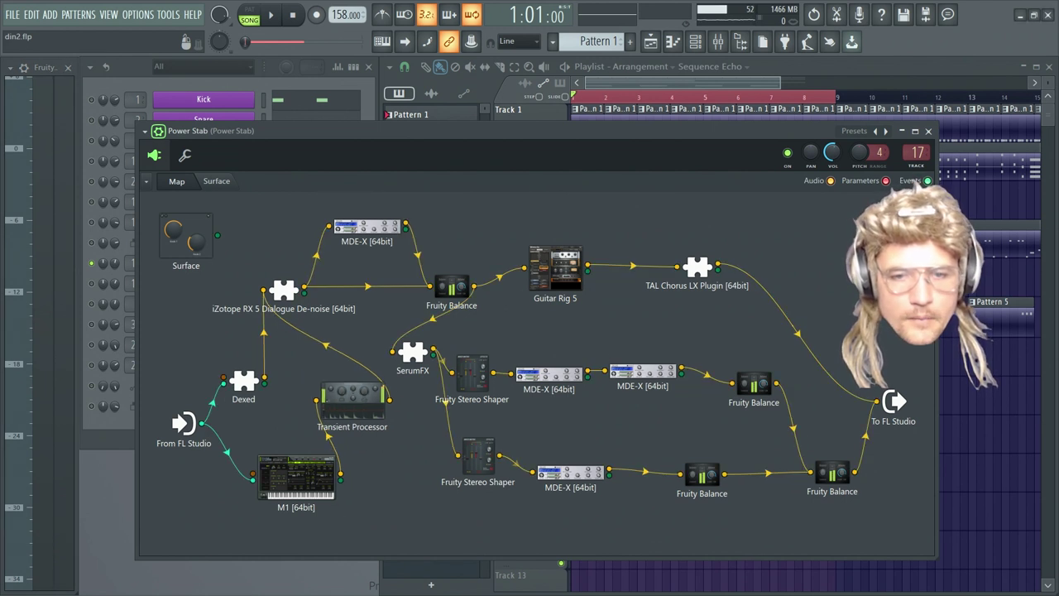
left_click(930, 132)
left_click(718, 41)
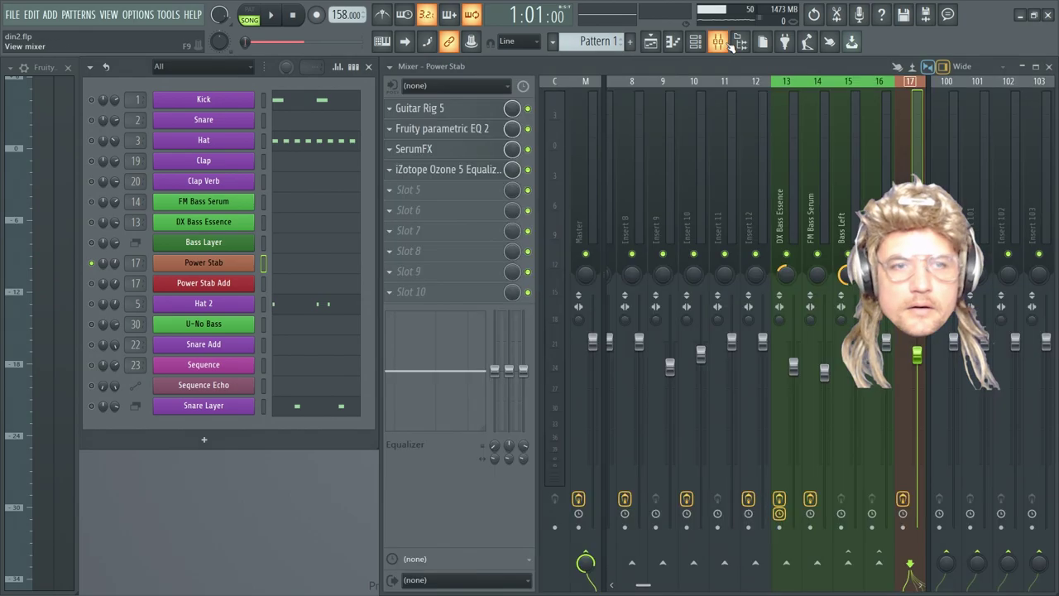
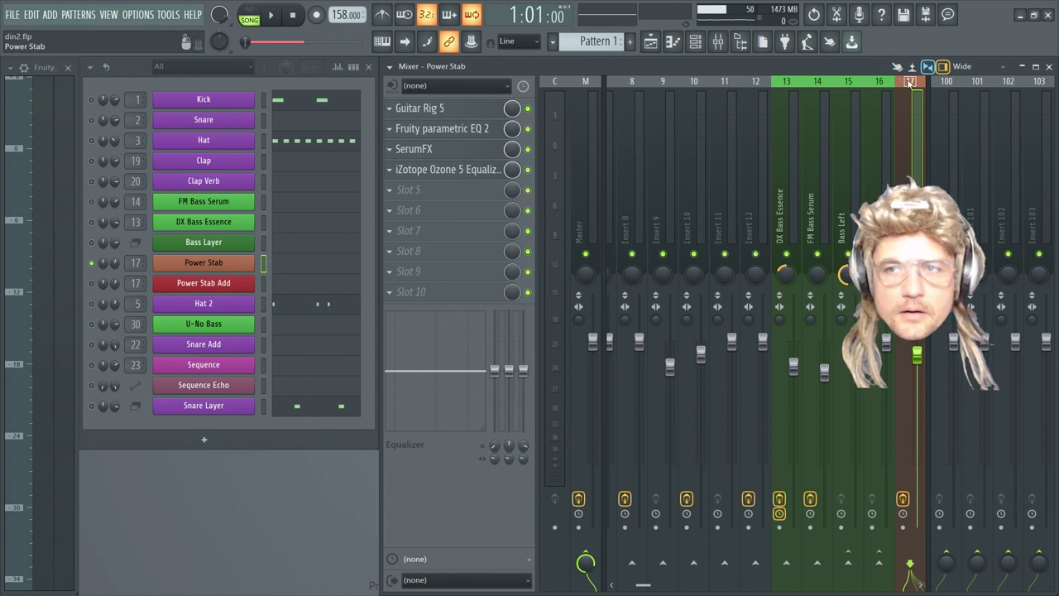
left_click(274, 18)
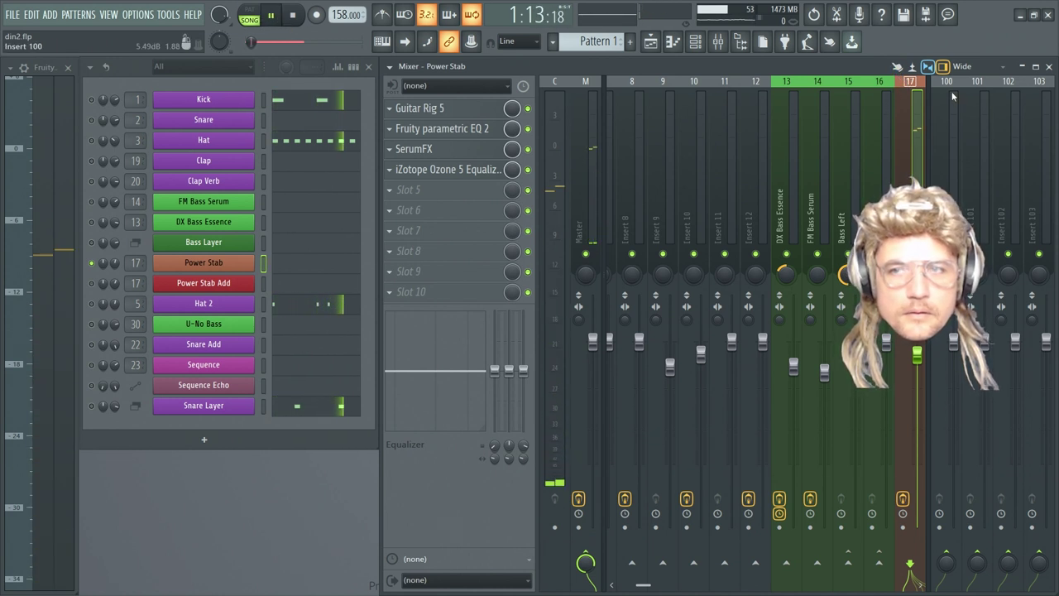
left_click(278, 16)
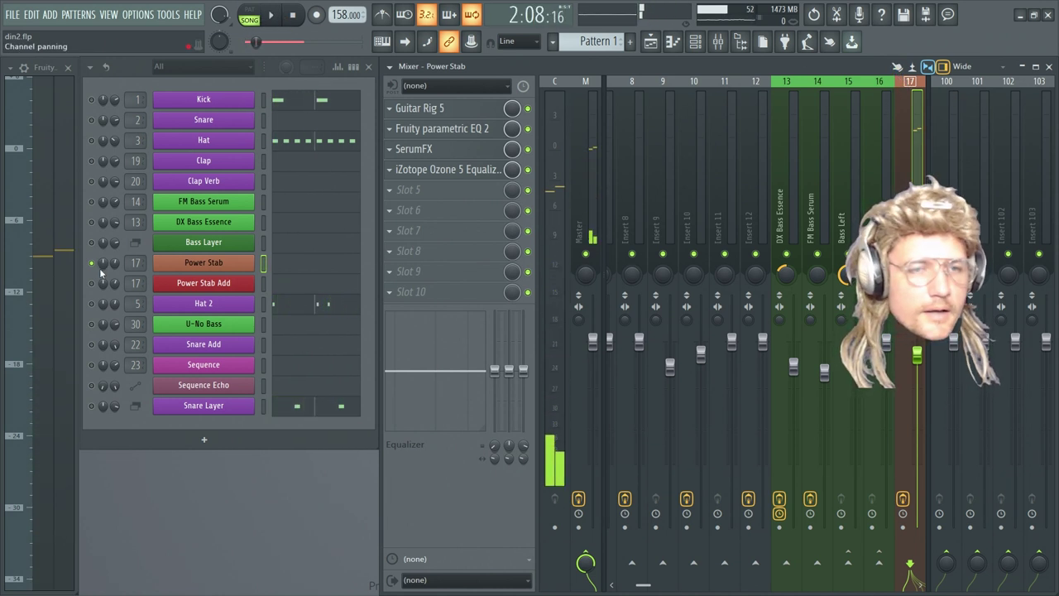
left_click(206, 265)
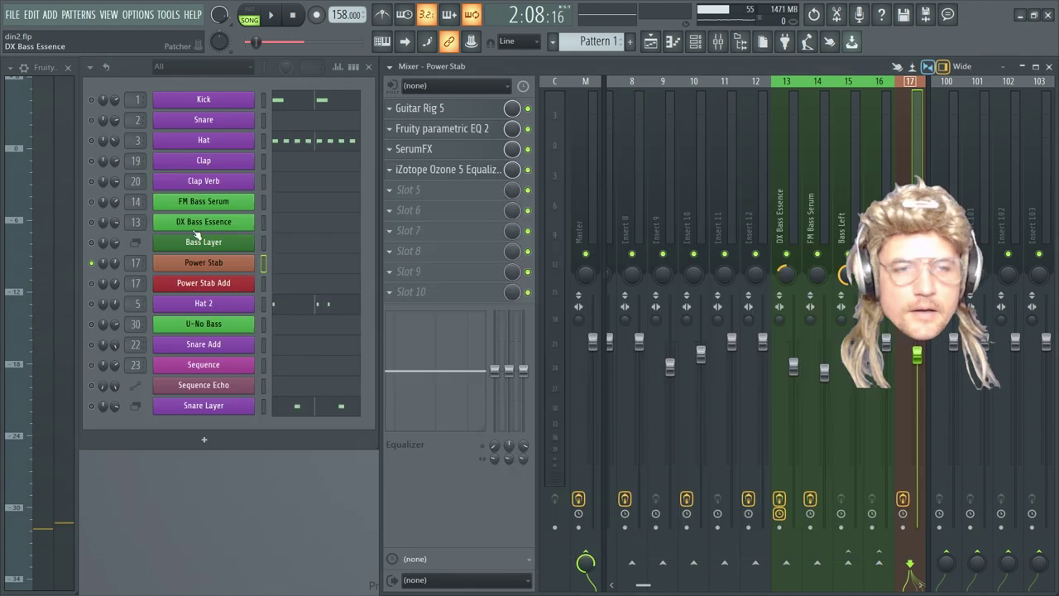
key("Escape")
left_click(404, 189)
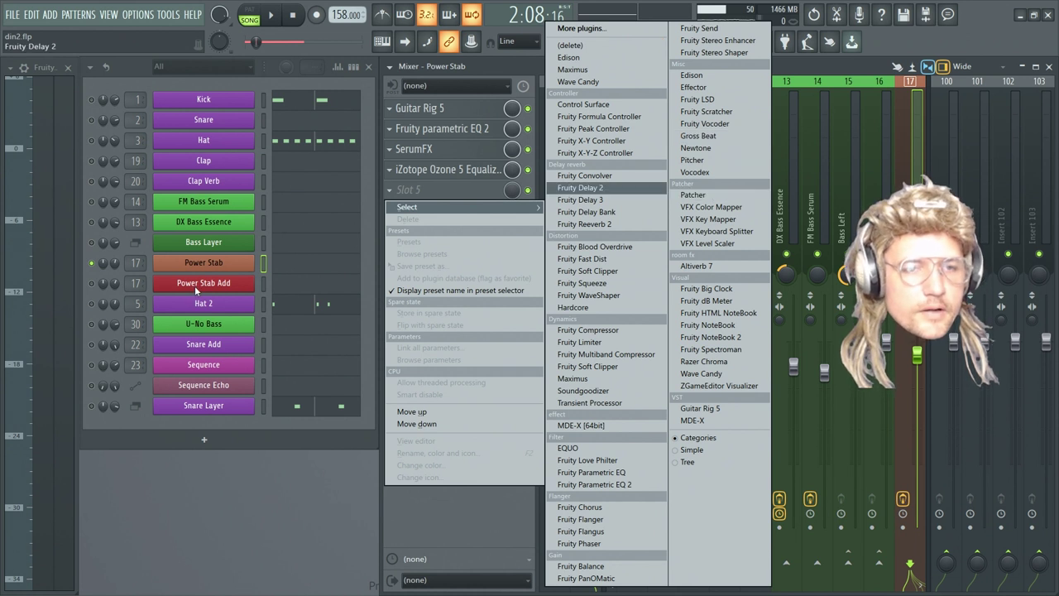
left_click(265, 262)
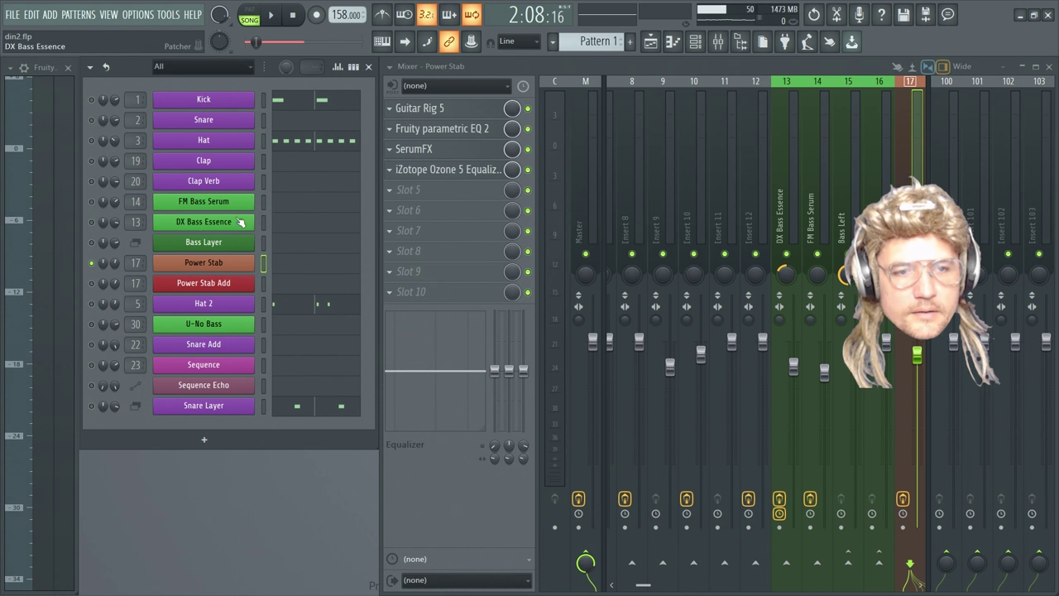
Unsolo the Power Stab channel so that every channel in the rack is active
right_click(91, 264)
left_click(106, 284)
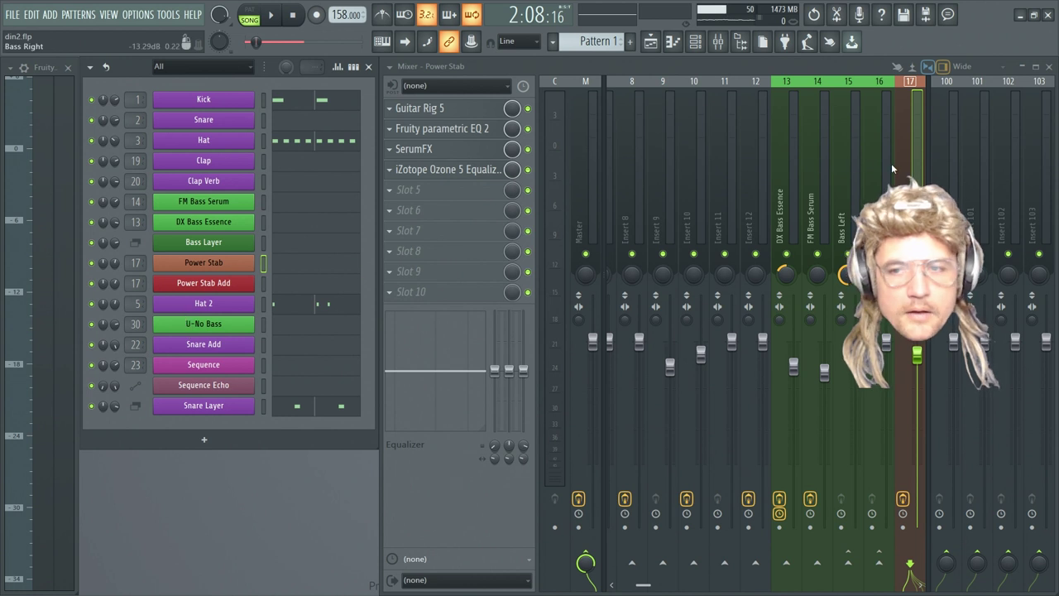
Leave only the Kick, Snare, Hat, Hat 2 Wet, Hat 2 Dry and Drums mixer tracks active among the inserts and play the song
left_click_drag(643, 585, 621, 589)
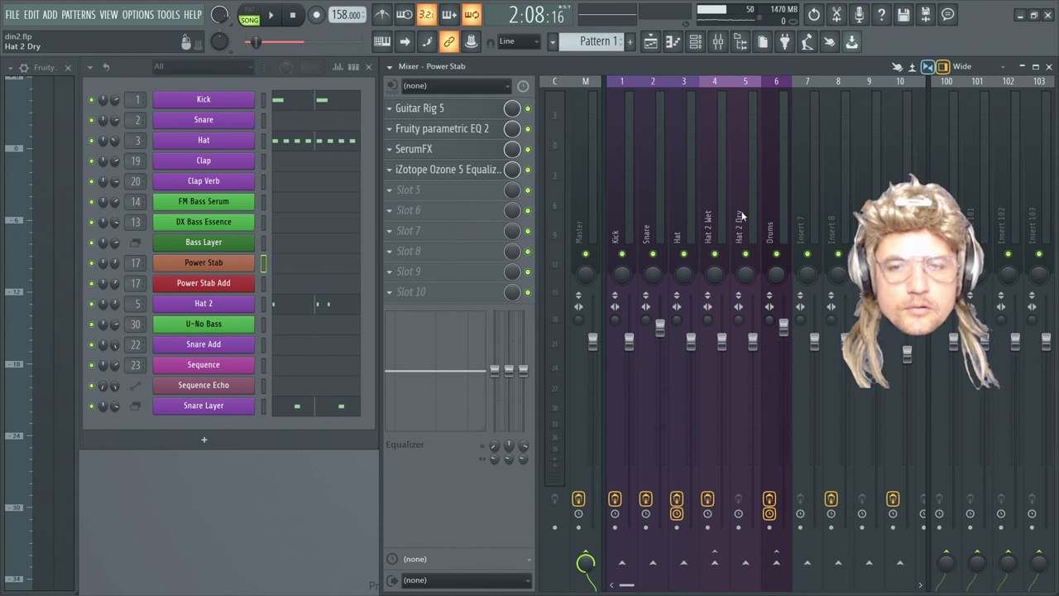
right_click(652, 254)
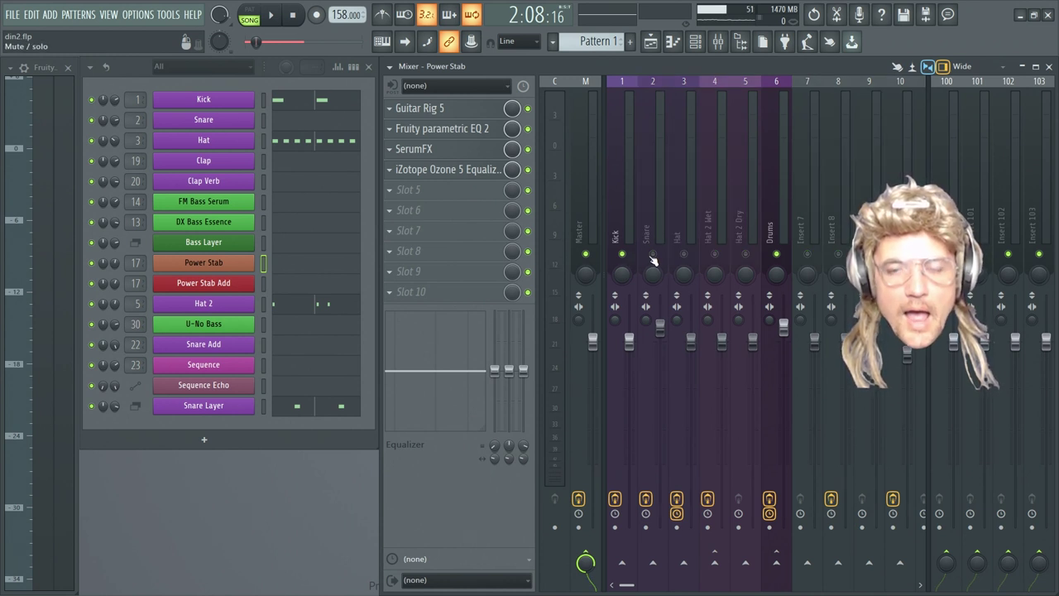
left_click(652, 254)
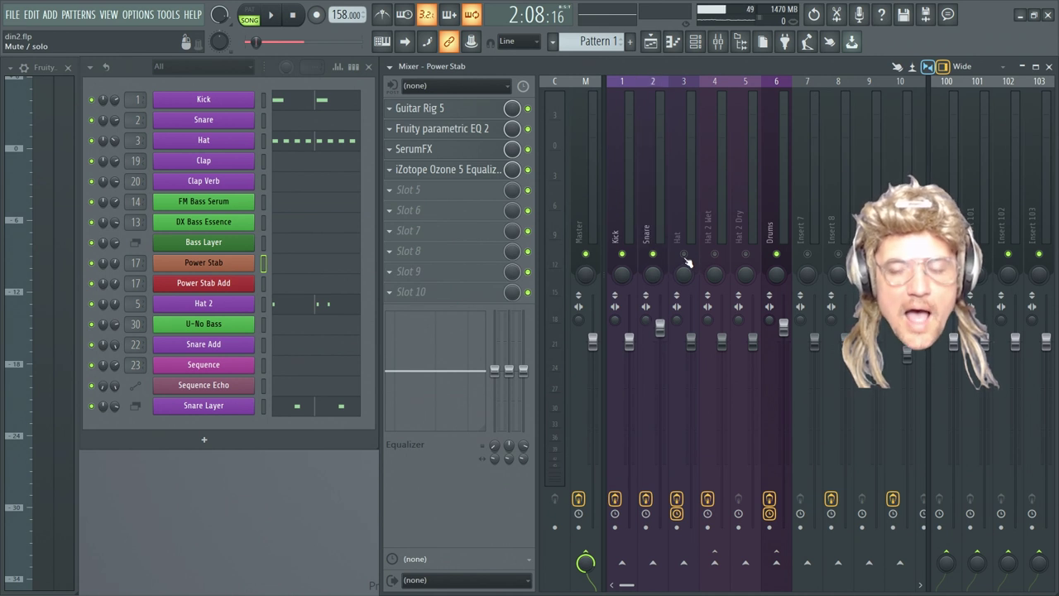
left_click(684, 255)
left_click(716, 255)
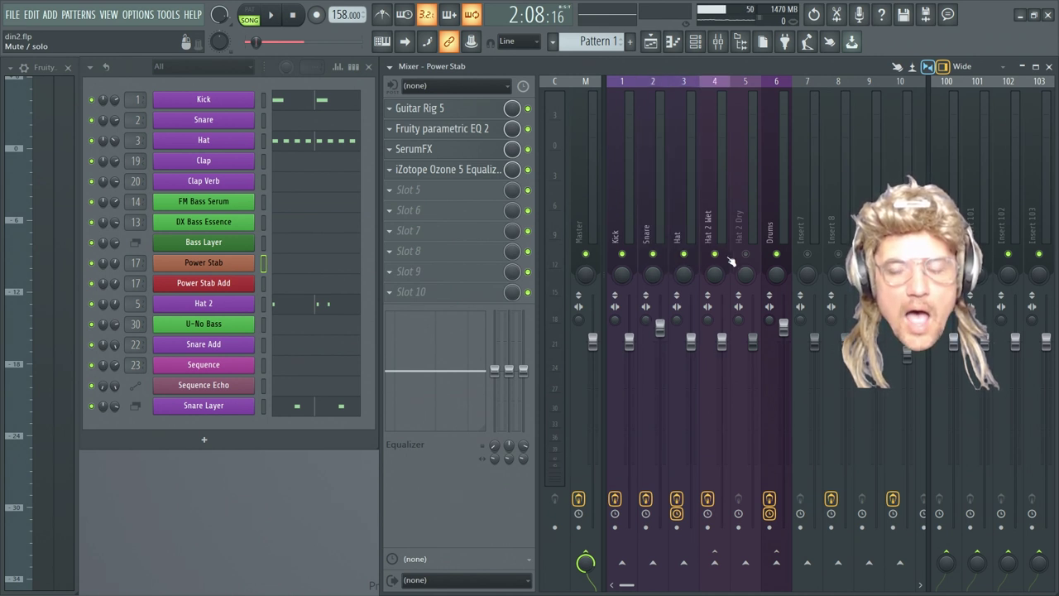
left_click(746, 255)
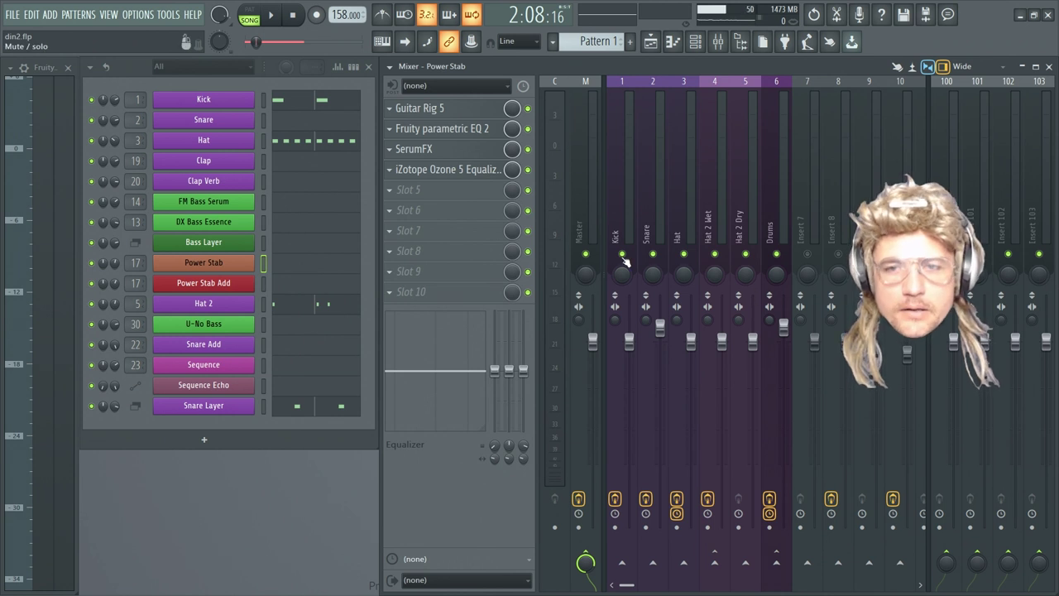
key("space")
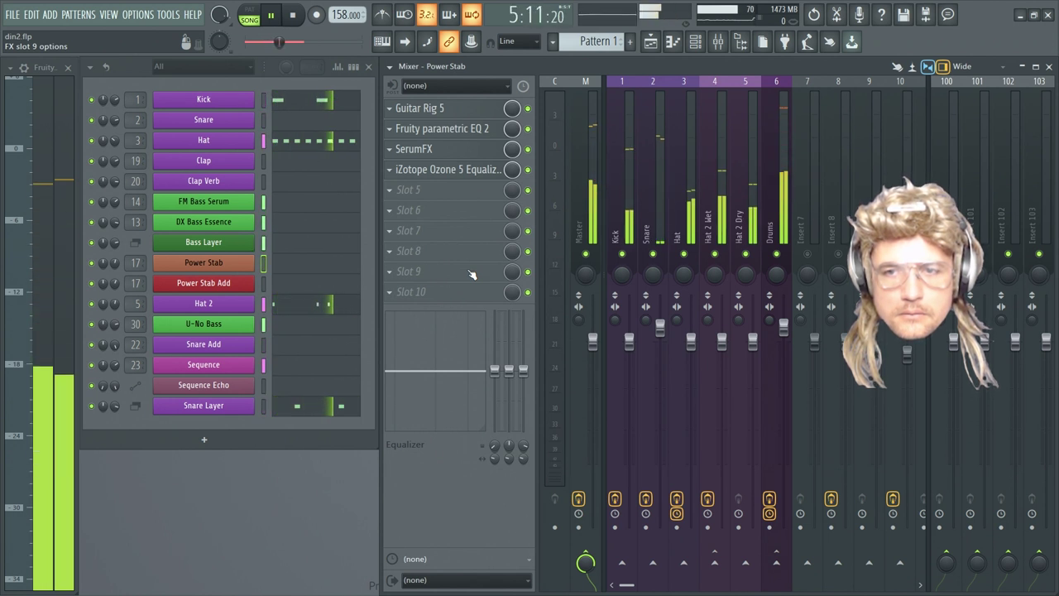
left_click(272, 18)
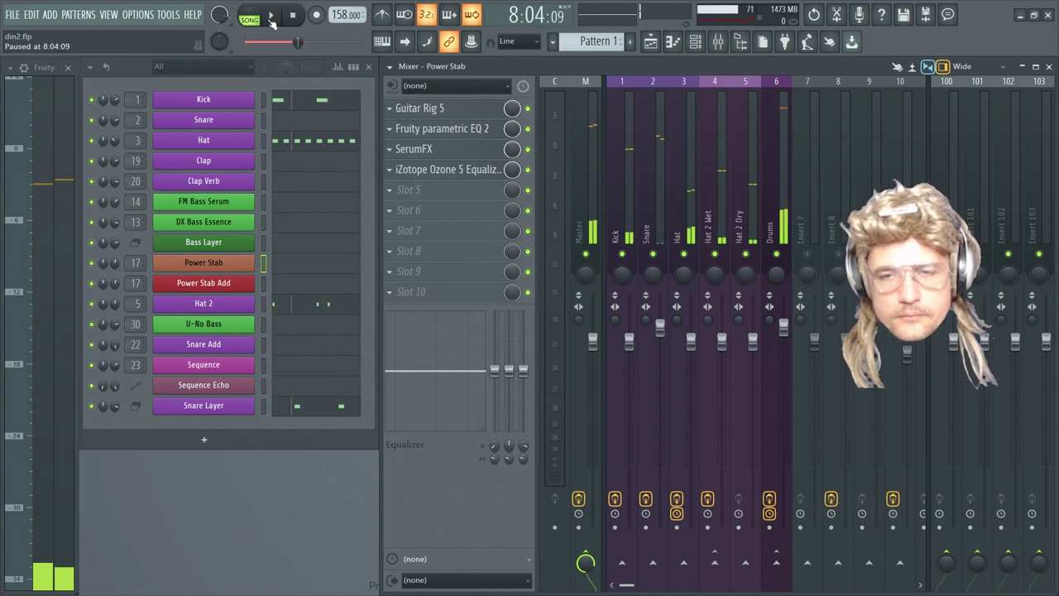
Mute the Snare, Hat, Hat 2 Wet and Hat 2 Dry mixer tracks and play a passage with only the Kick feeding Drums
left_click(653, 254)
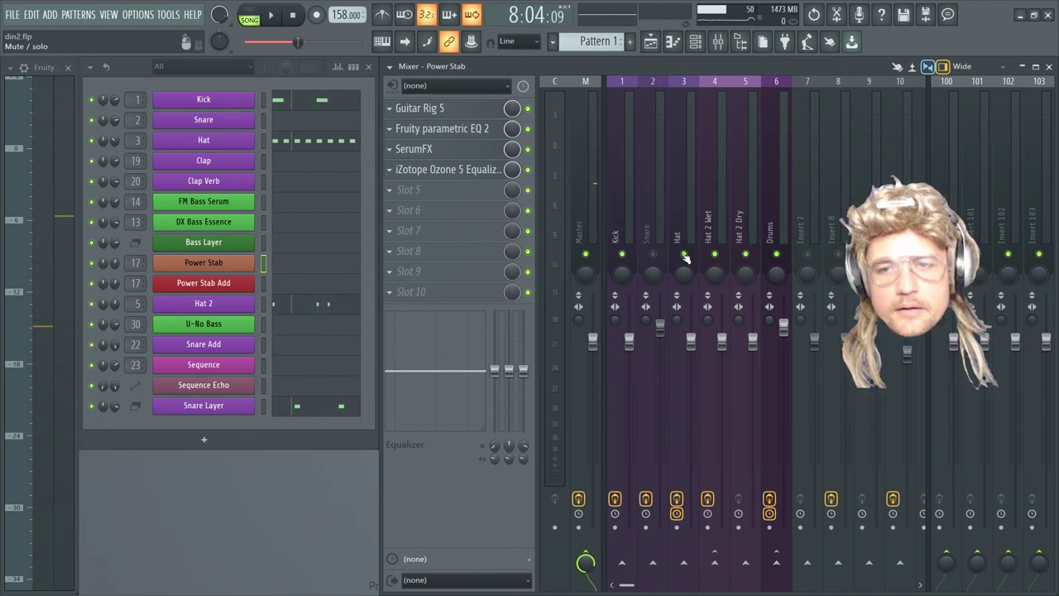
left_click(683, 255)
left_click(715, 254)
left_click(746, 254)
left_click(269, 14)
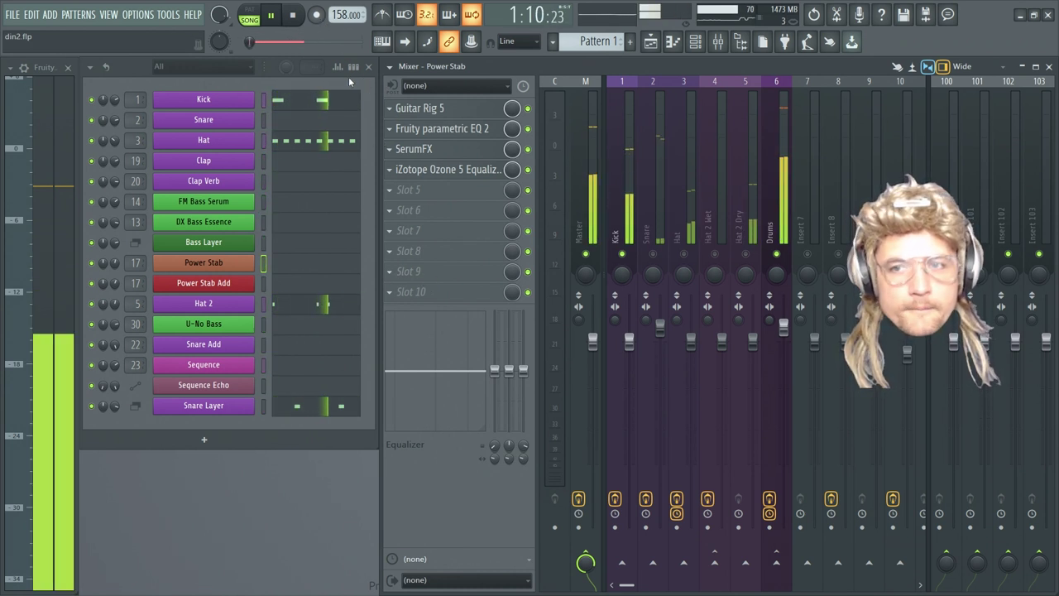
key("space")
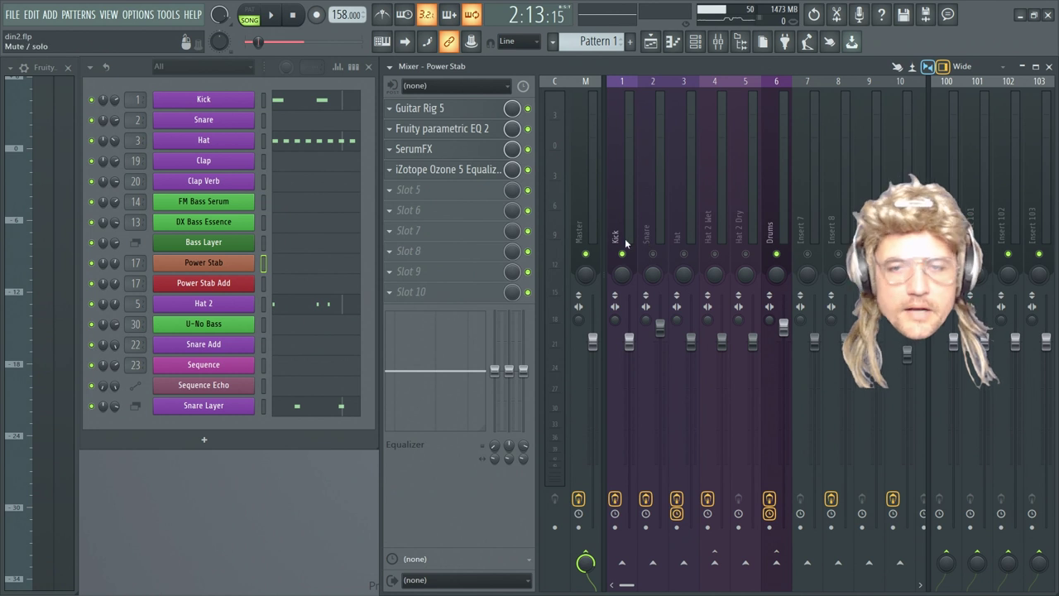
Select the Drums mixer track to view its effect chain
left_click(784, 85)
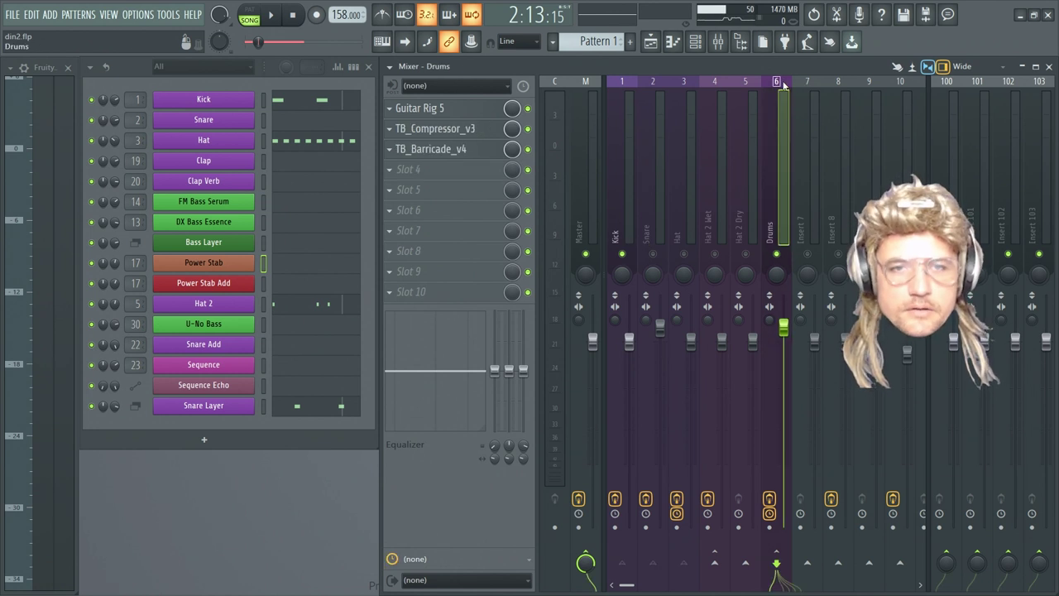
Review the effect chains on the Kick, Snare, Hat and Hat 2 Wet mixer tracks
left_click(622, 80)
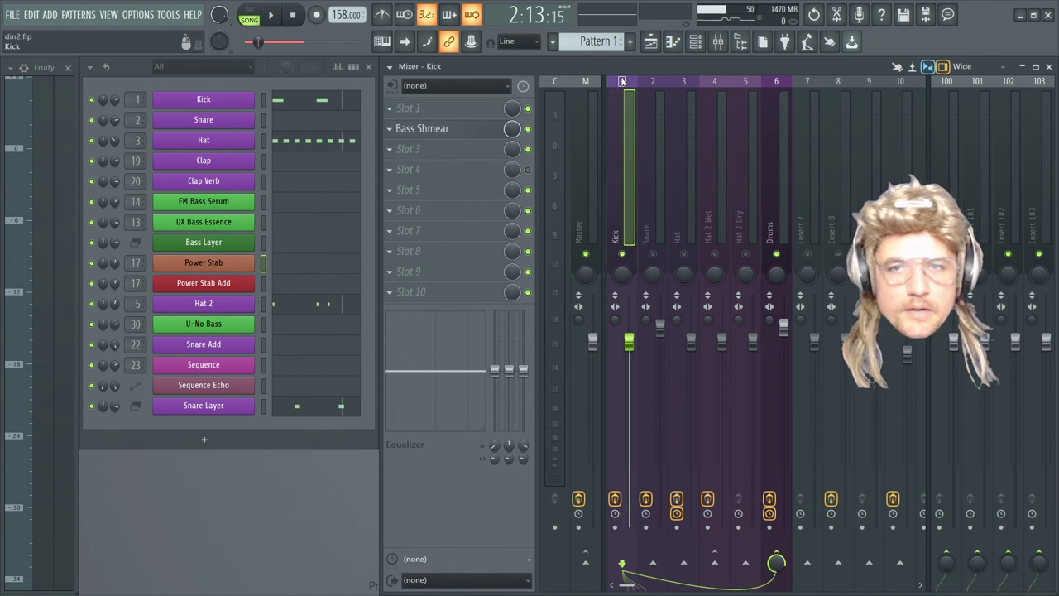
left_click(653, 88)
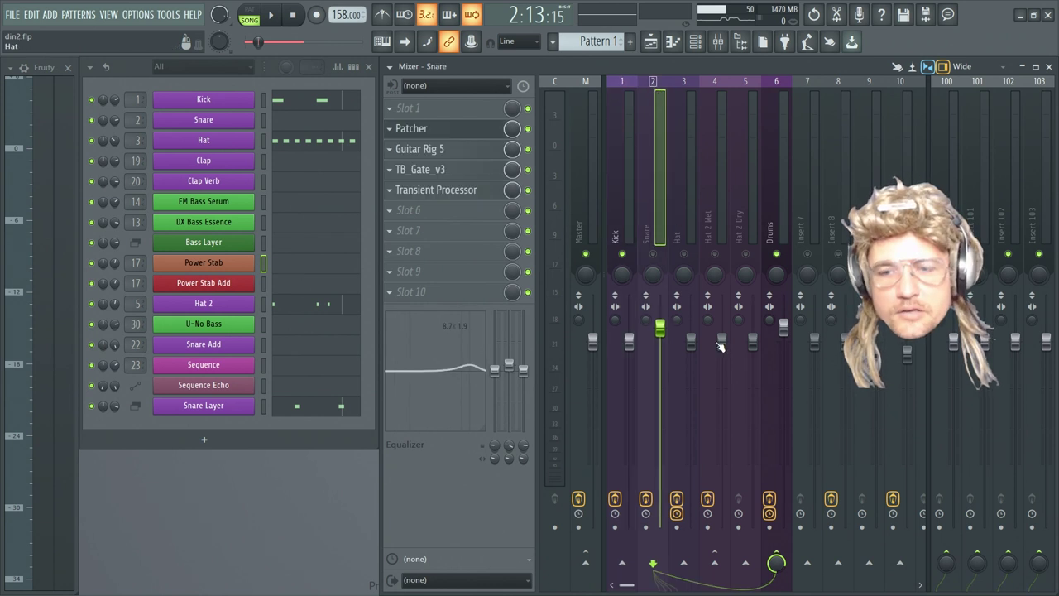
left_click(677, 86)
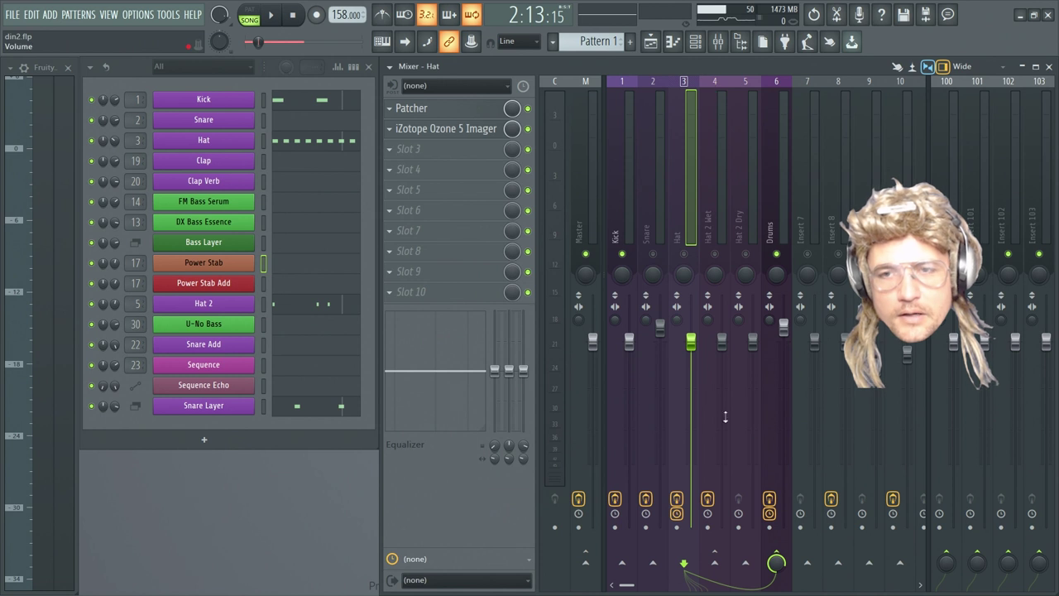
left_click(713, 81)
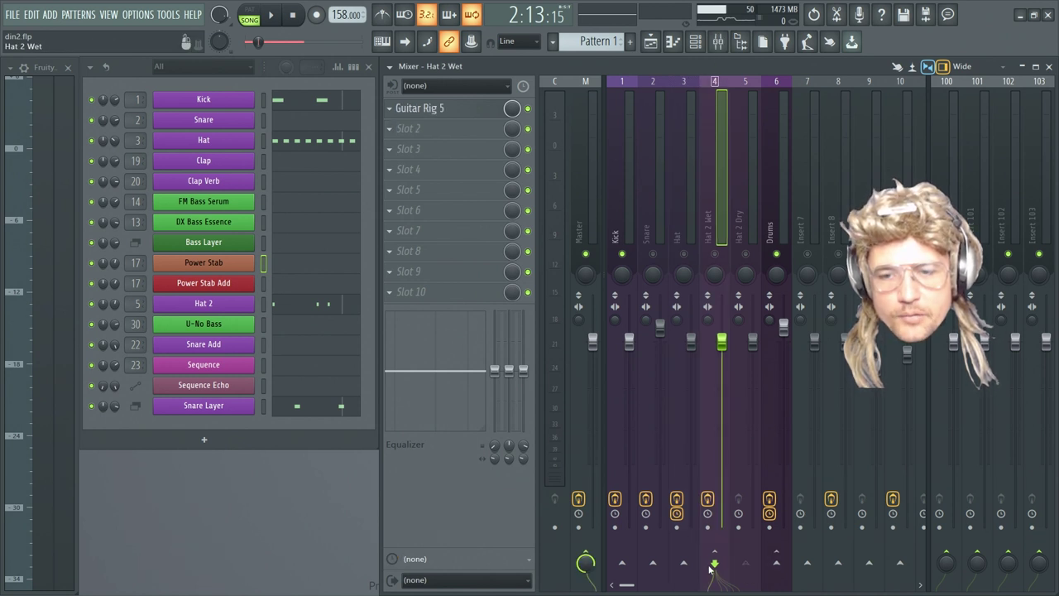
Open the Bass Shmear patch on the Kick track and listen to the soloed kick through it
left_click(623, 82)
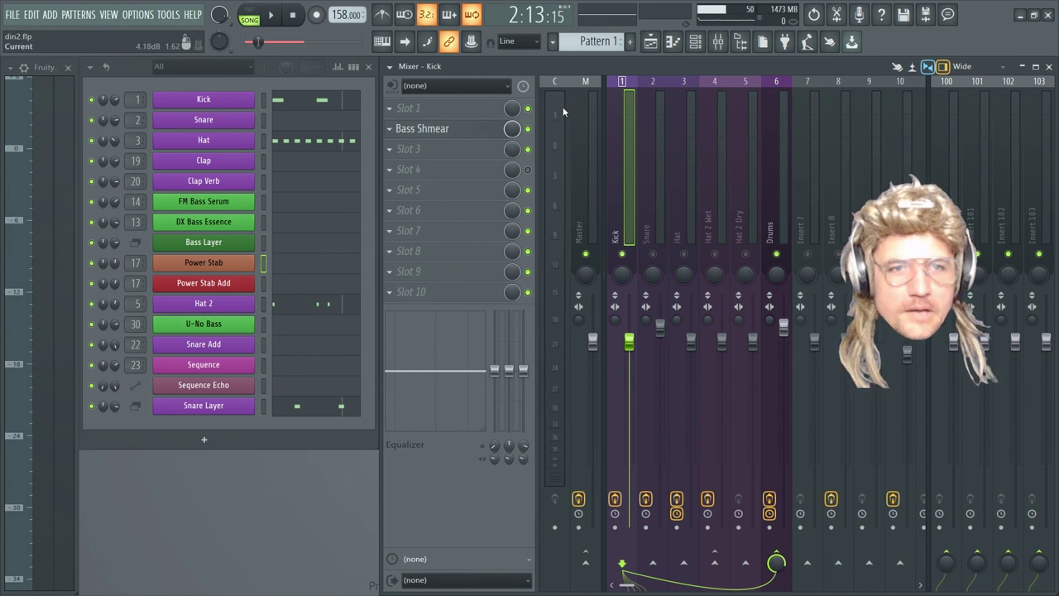
left_click(428, 131)
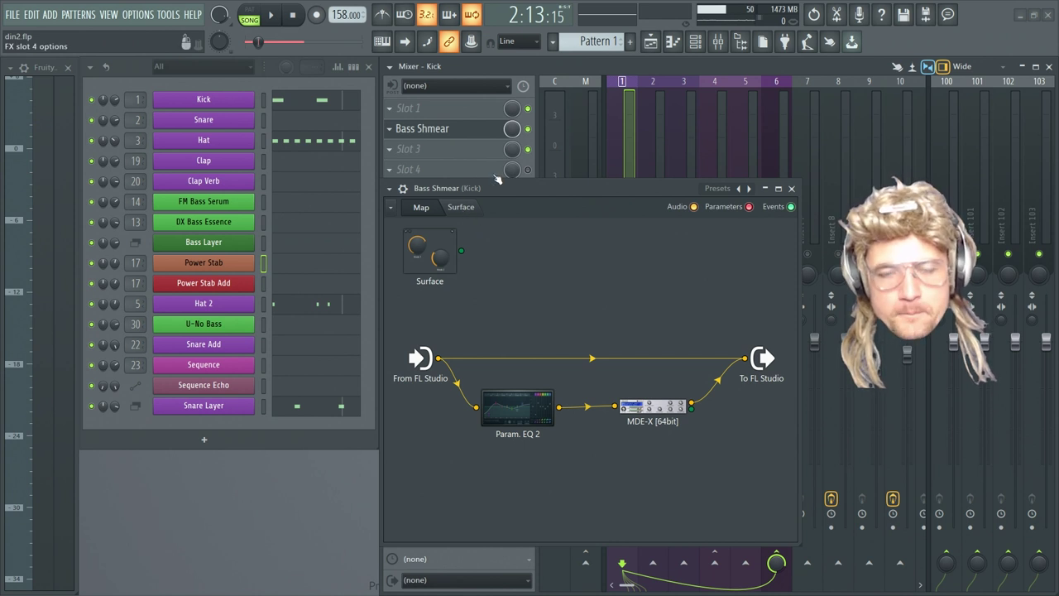
left_click_drag(509, 190, 528, 166)
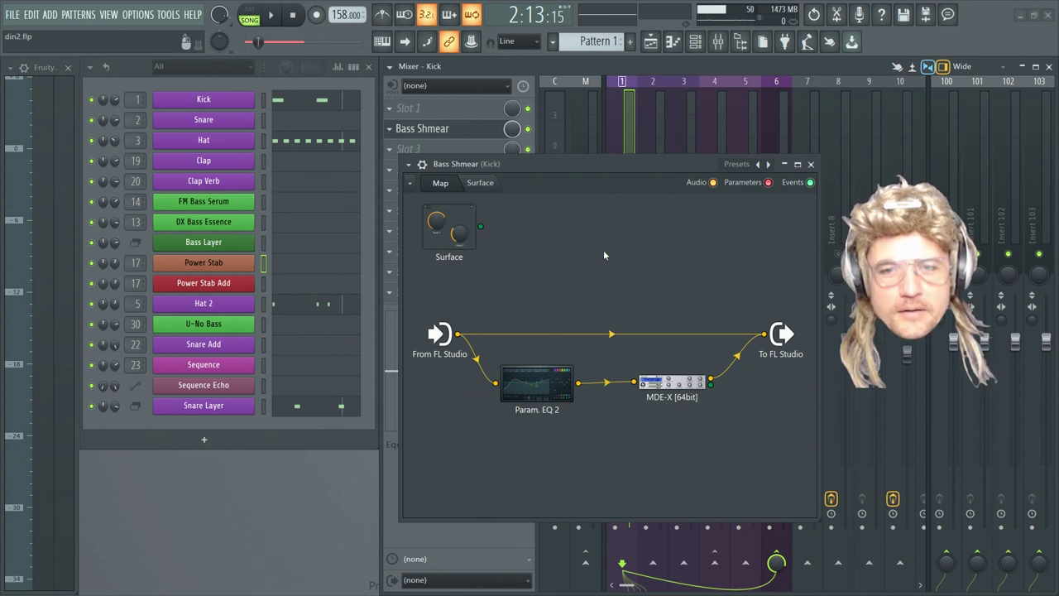
key("space")
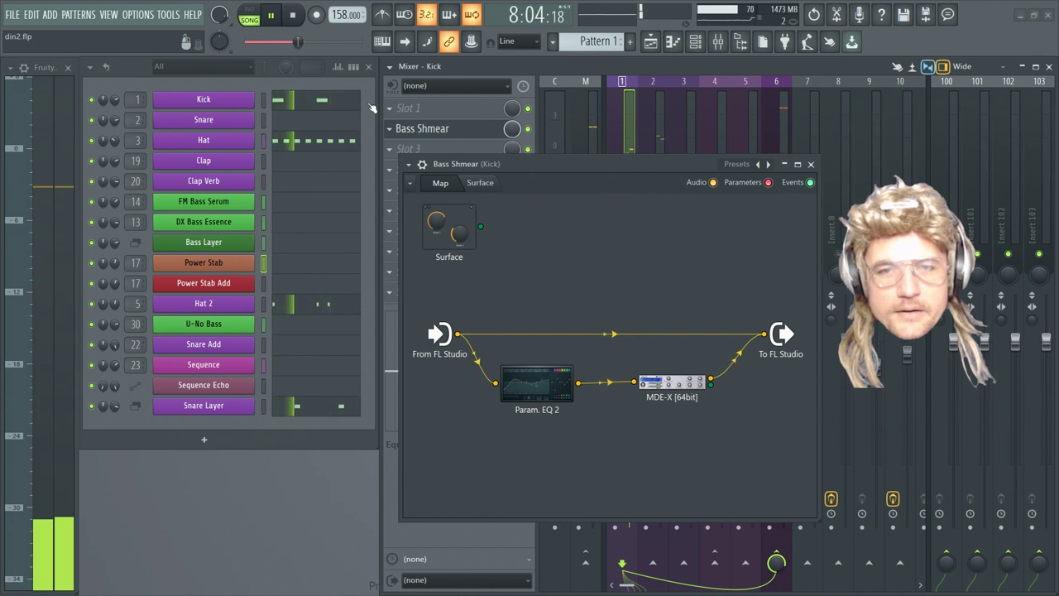
left_click(277, 12)
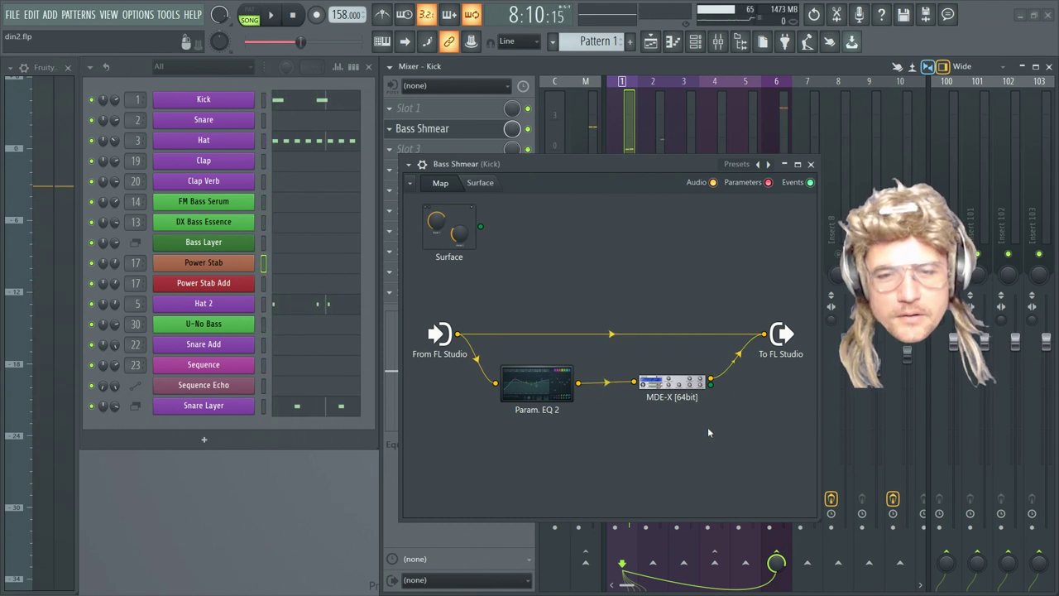
Check the band 4 peak in Bass Shmear's Param. EQ 2, close the EQ and play back the kick again
left_click_drag(671, 383, 675, 387)
left_click_drag(537, 383, 534, 383)
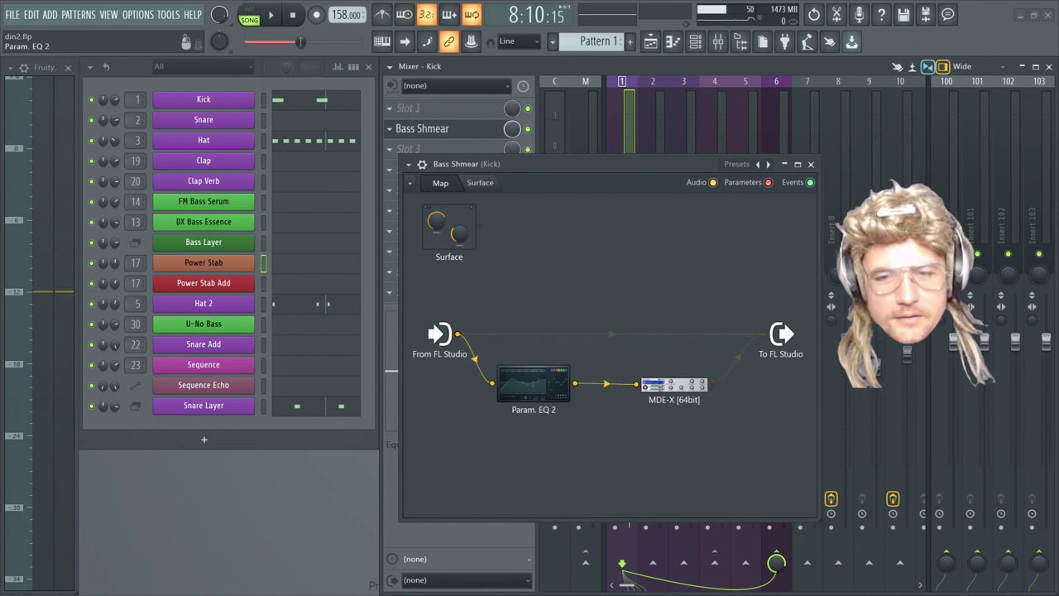
double_click(534, 383)
left_click_drag(351, 257, 352, 243)
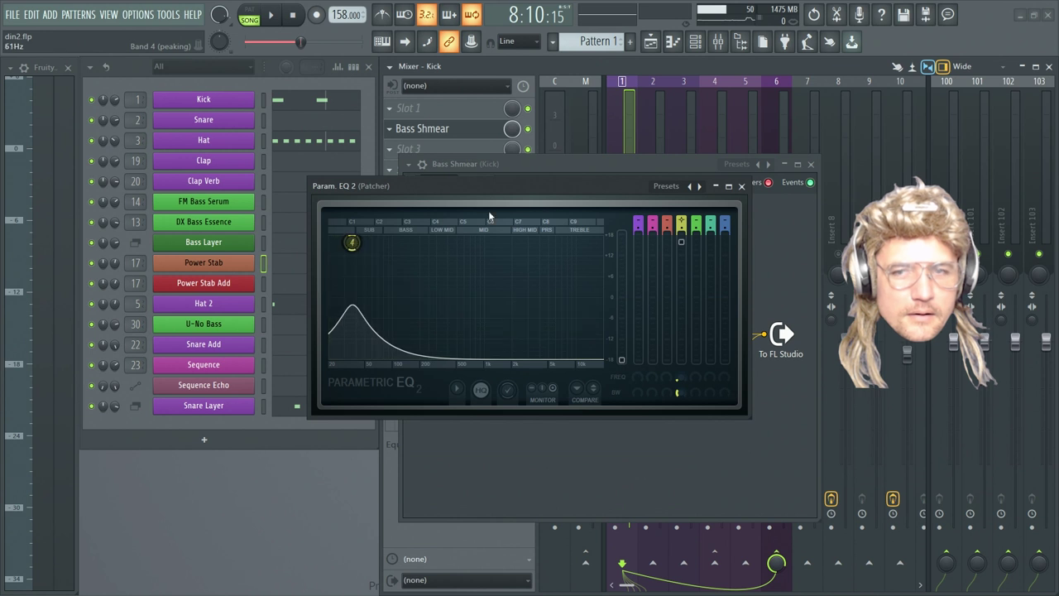
left_click(742, 185)
key("space")
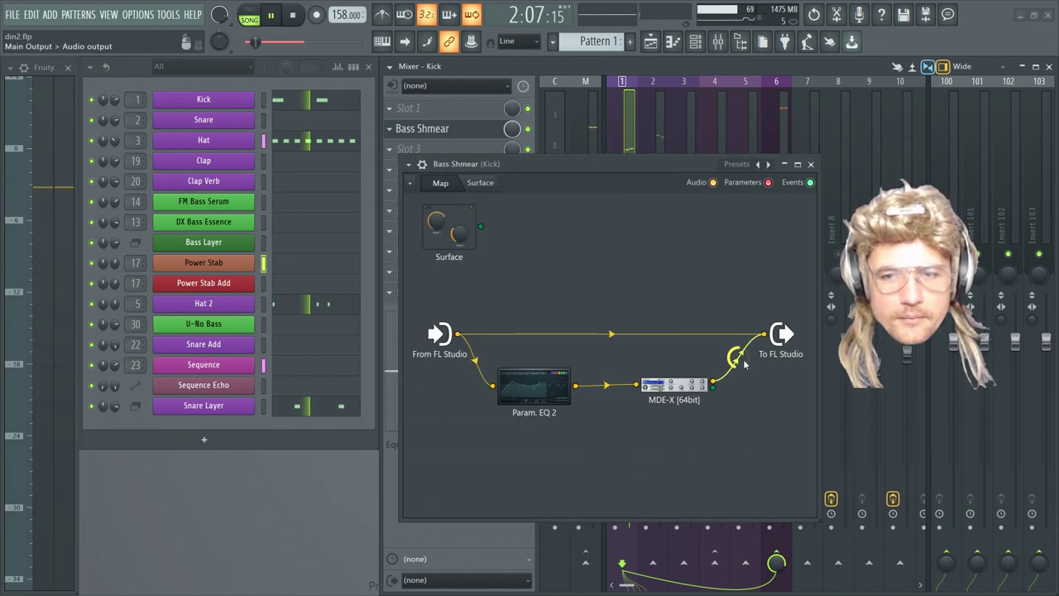
left_click(286, 23)
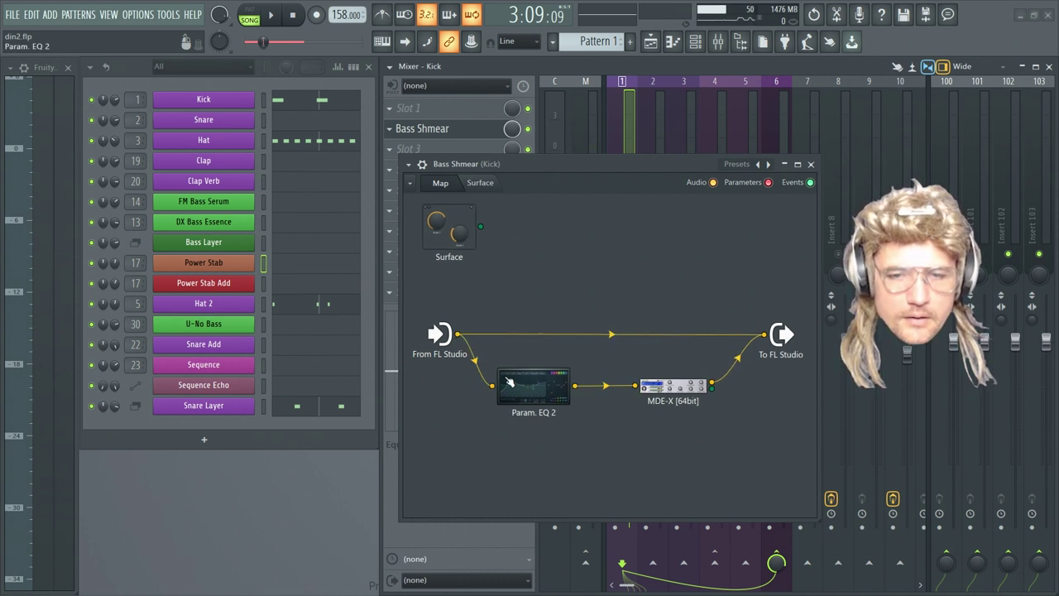
Reopen Bass Shmear's Param. EQ 2 and examine how its curve isolates the kick's low frequencies
left_click(539, 394)
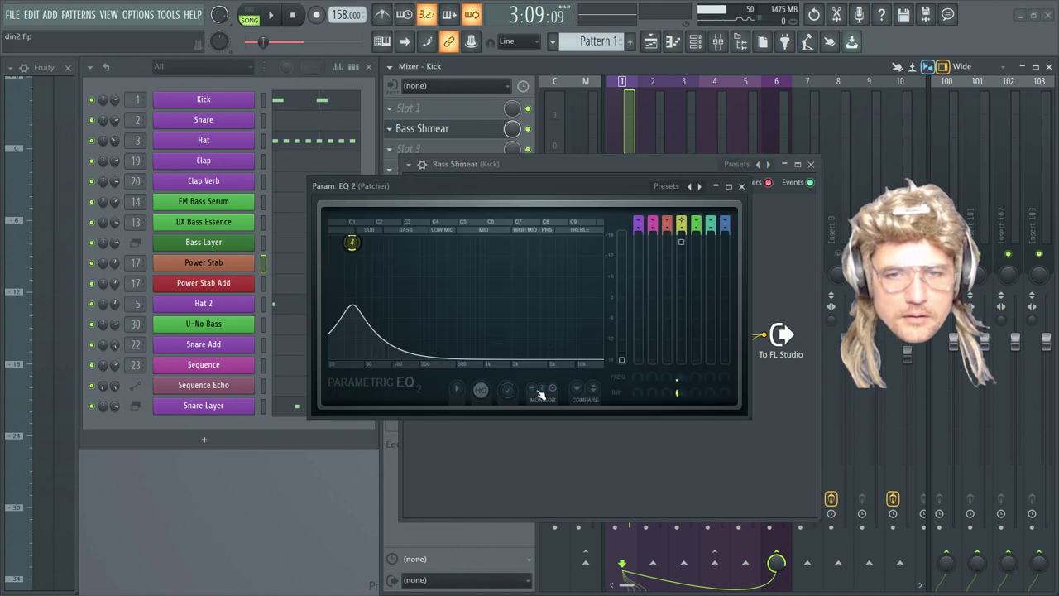
left_click_drag(437, 193, 462, 241)
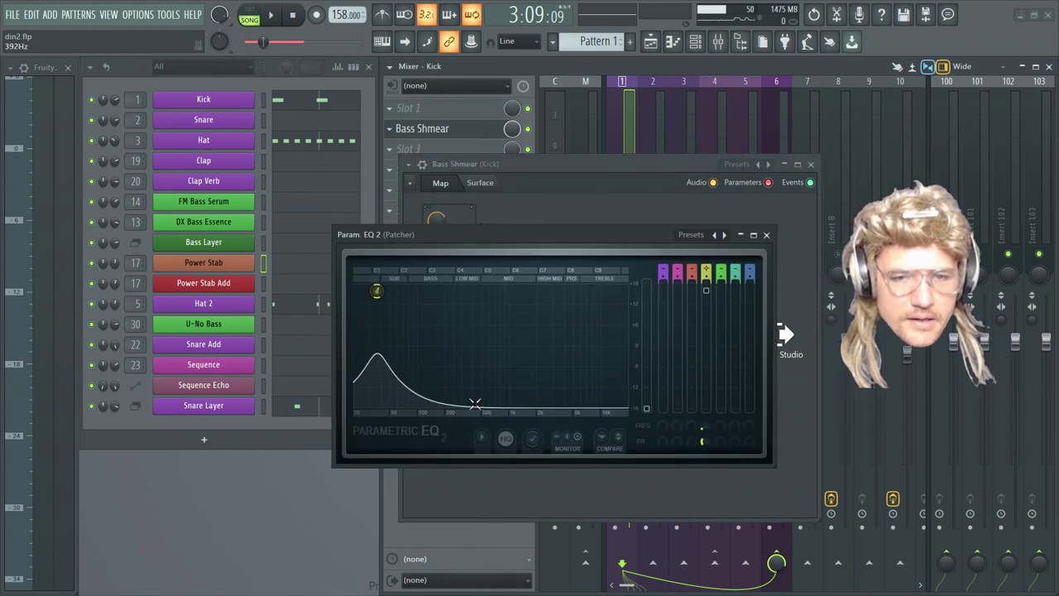
left_click_drag(376, 360, 378, 374)
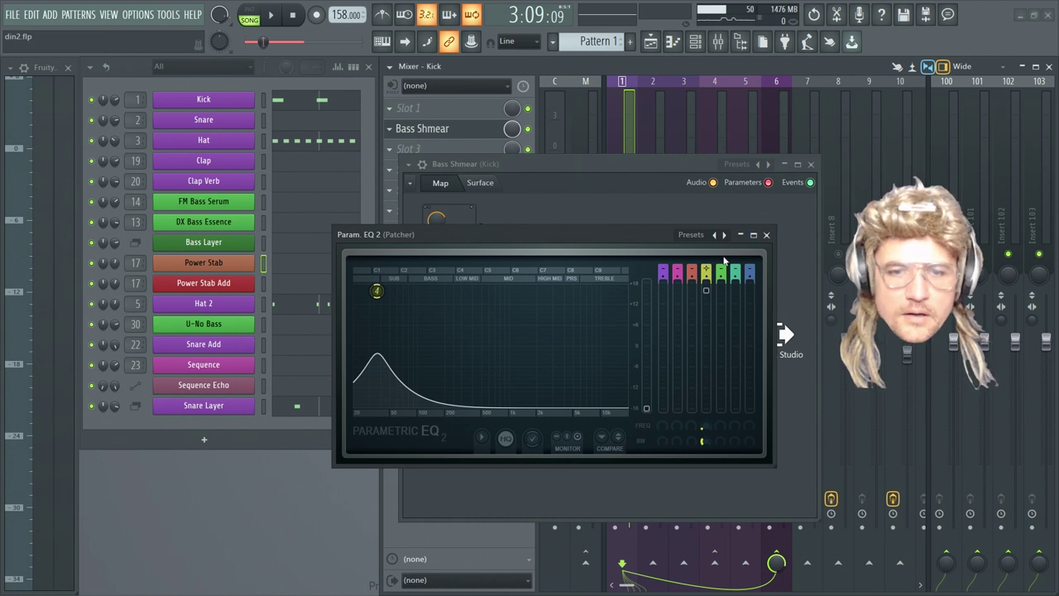
left_click(766, 235)
Inspect the MDE-X reverb settings in Bass Shmear and close both the reverb and the patch
left_click(677, 389)
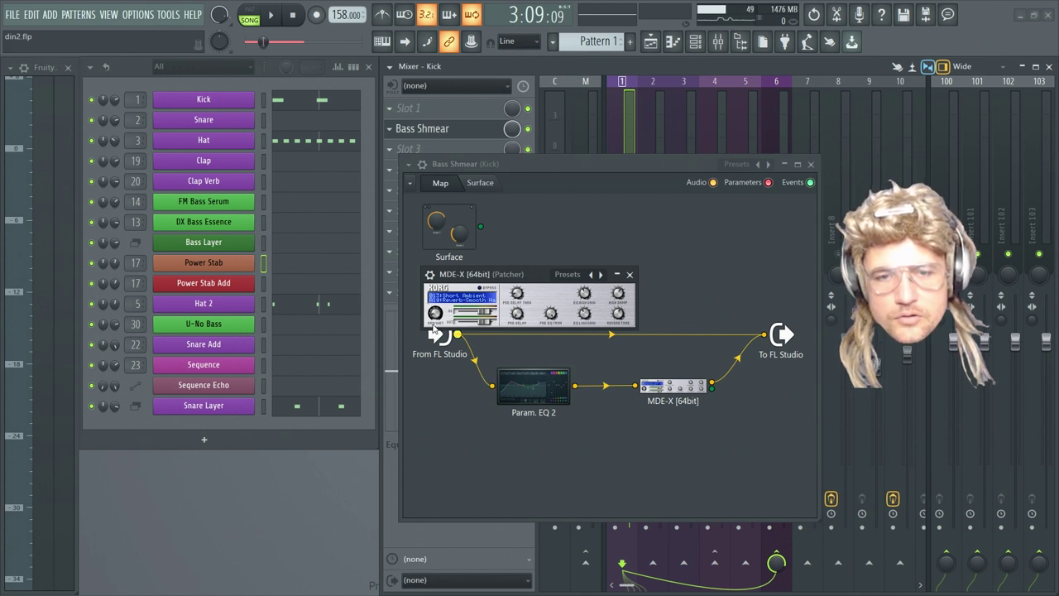
left_click(633, 274)
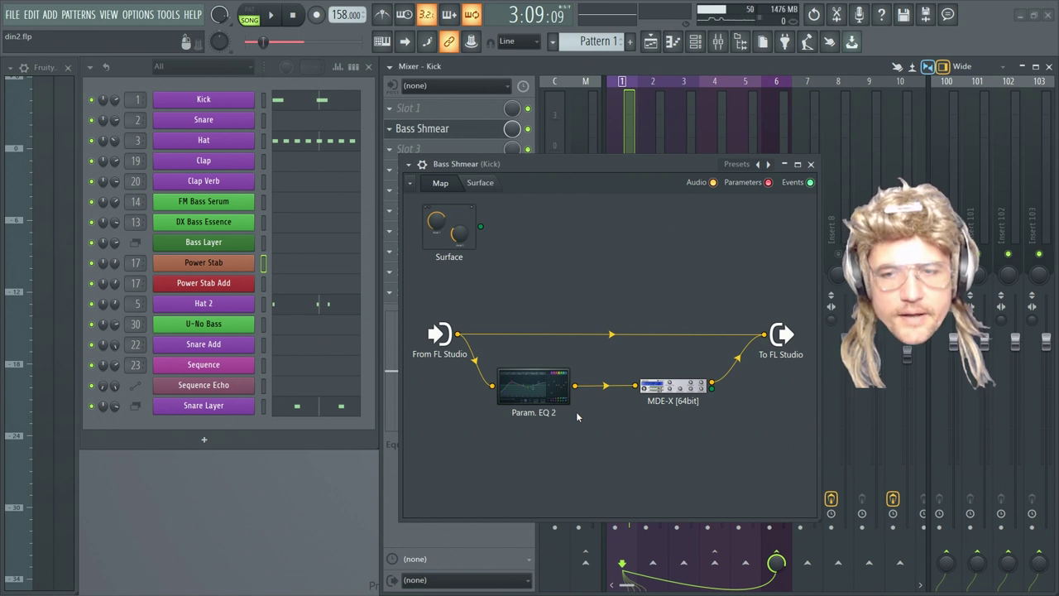
left_click(812, 164)
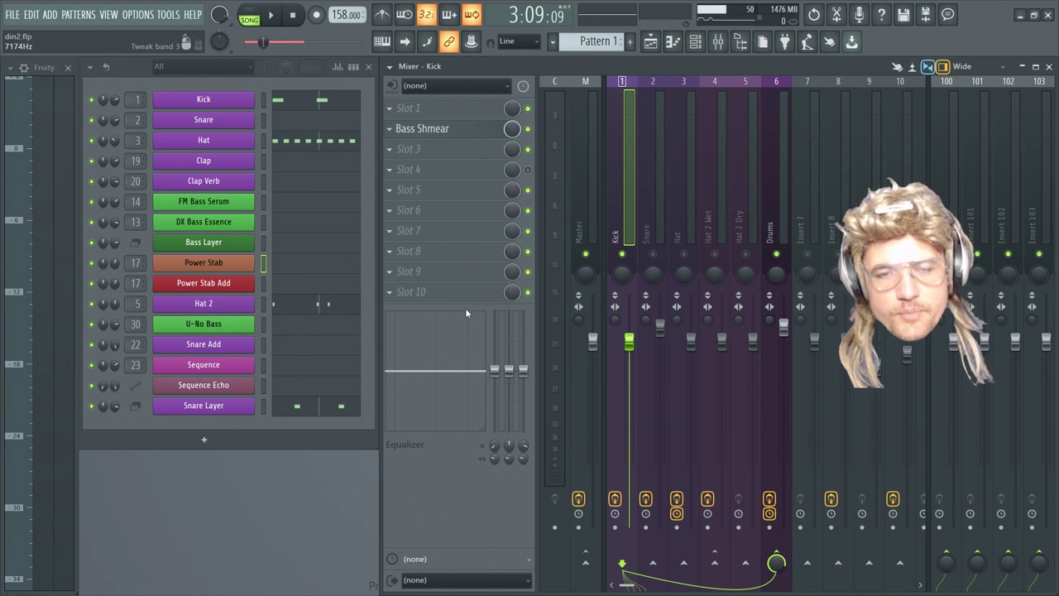
Select the Snare mixer track, unmute it and mute the Kick track
left_click(652, 82)
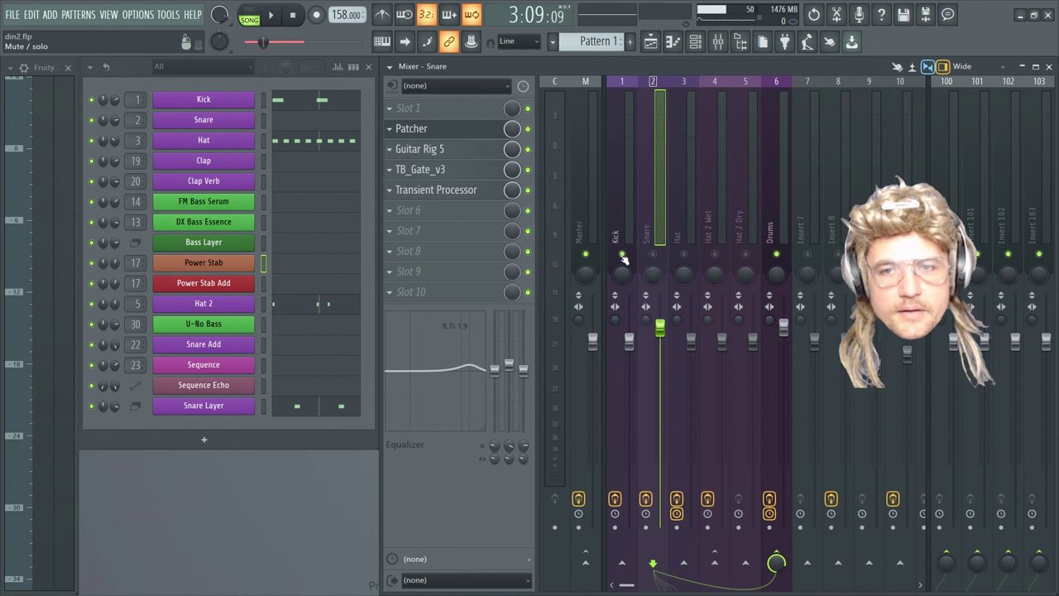
left_click(653, 254)
left_click(624, 256)
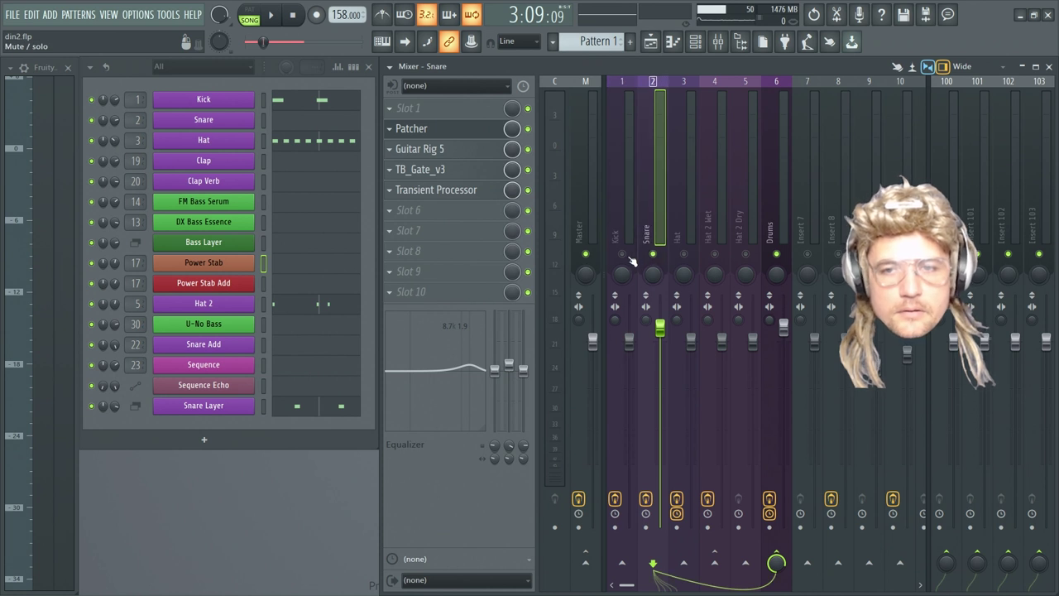
Open the Snare track's Patcher and examine how its two Guitar Rig 5 modules are routed in parallel and series
left_click(451, 130)
left_click_drag(567, 462, 530, 196)
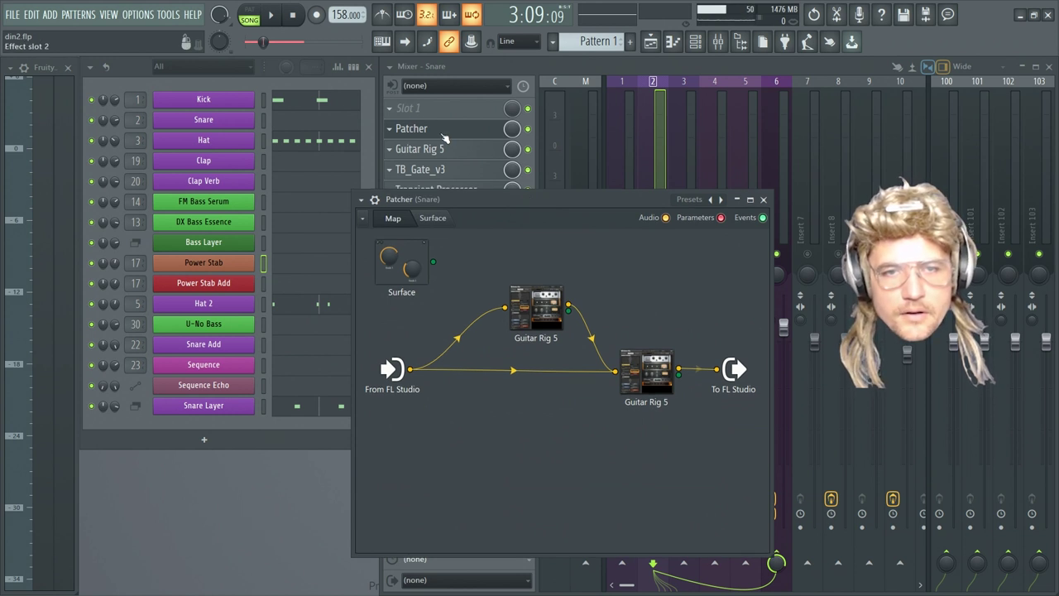
left_click_drag(517, 200, 724, 153)
left_click_drag(840, 321, 827, 320)
left_click_drag(728, 285, 697, 279)
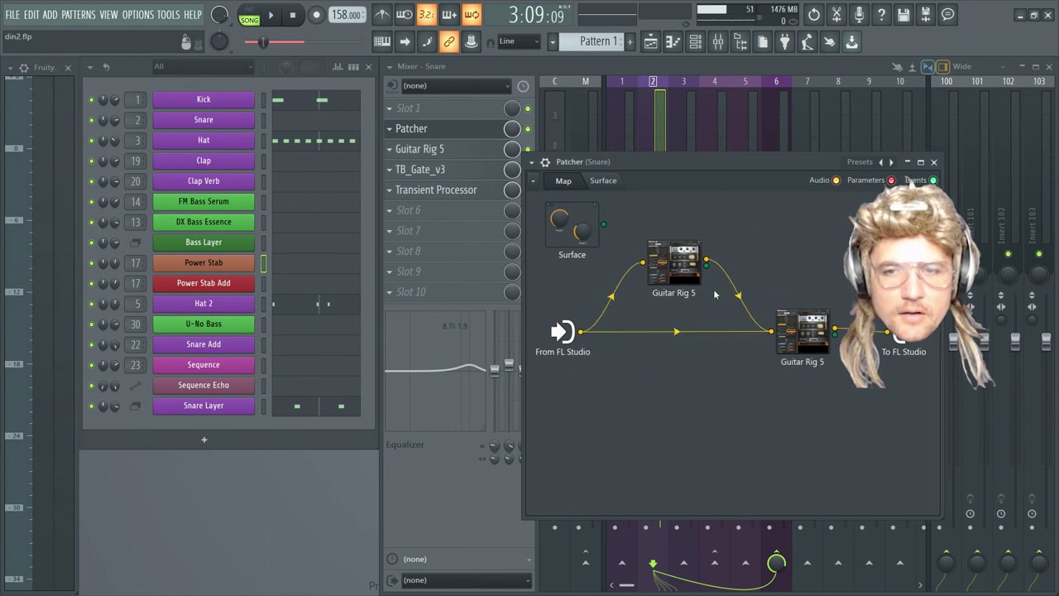
left_click_drag(802, 330, 803, 335)
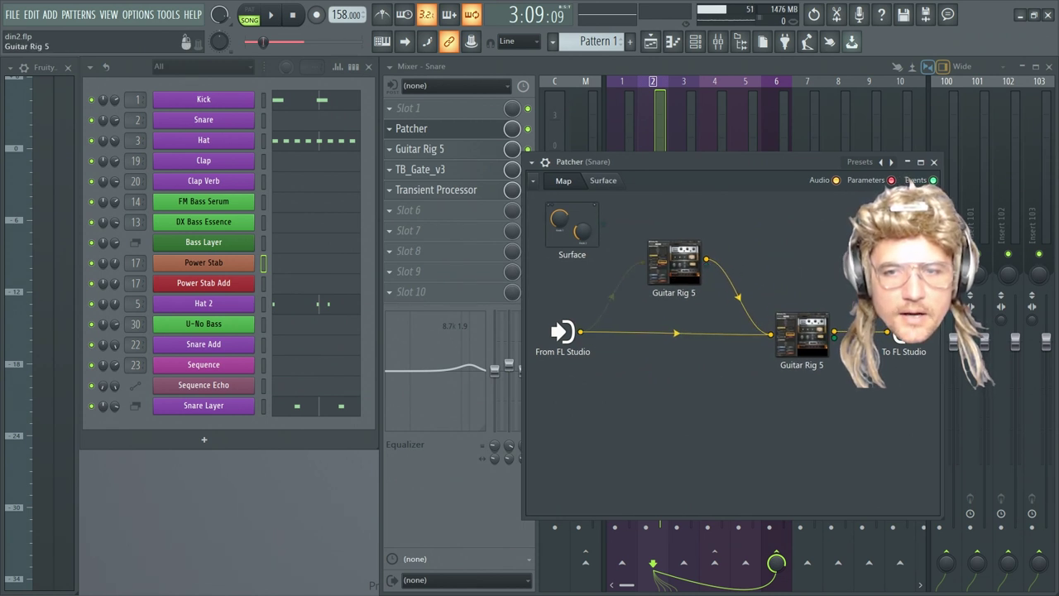
Open the first Guitar Rig 5 module in the snare's Patcher and examine its Little Reflektor and Noise Gate settings
double_click(679, 267)
left_click_drag(587, 8, 384, 46)
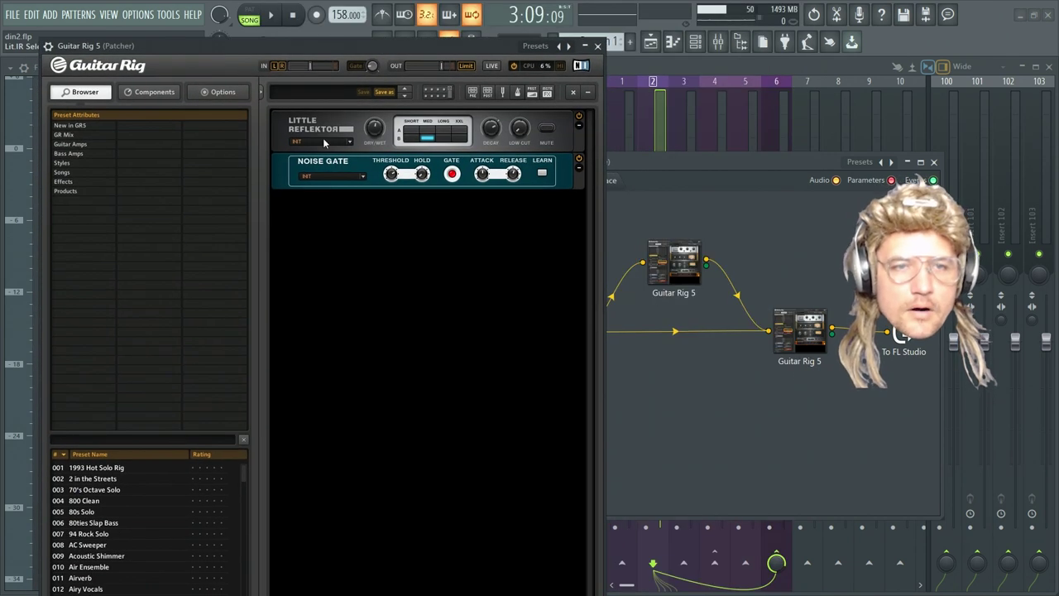
left_click_drag(413, 48, 436, 187)
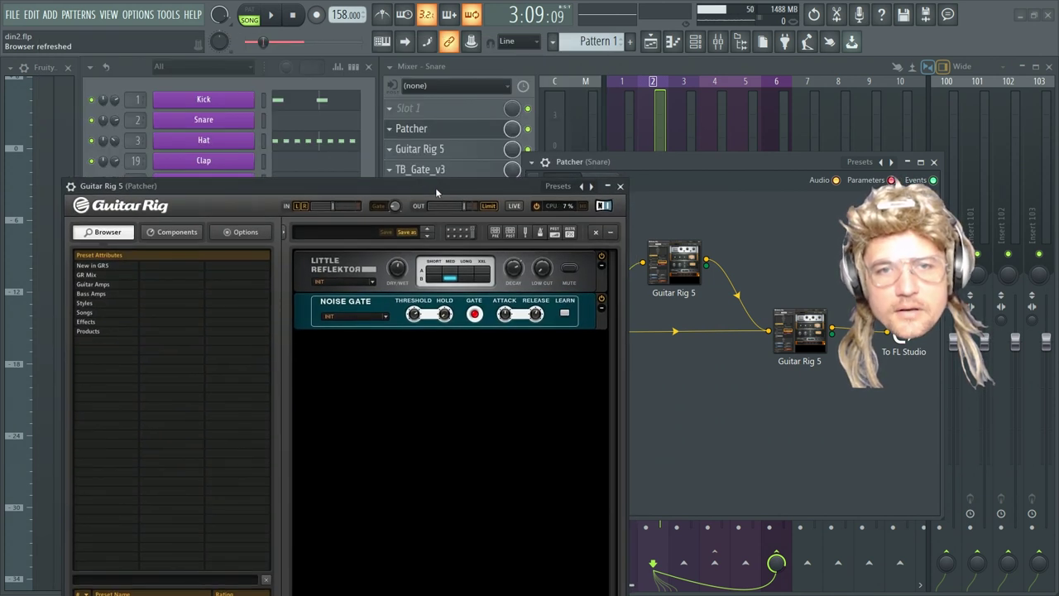
left_click_drag(435, 188, 410, 88)
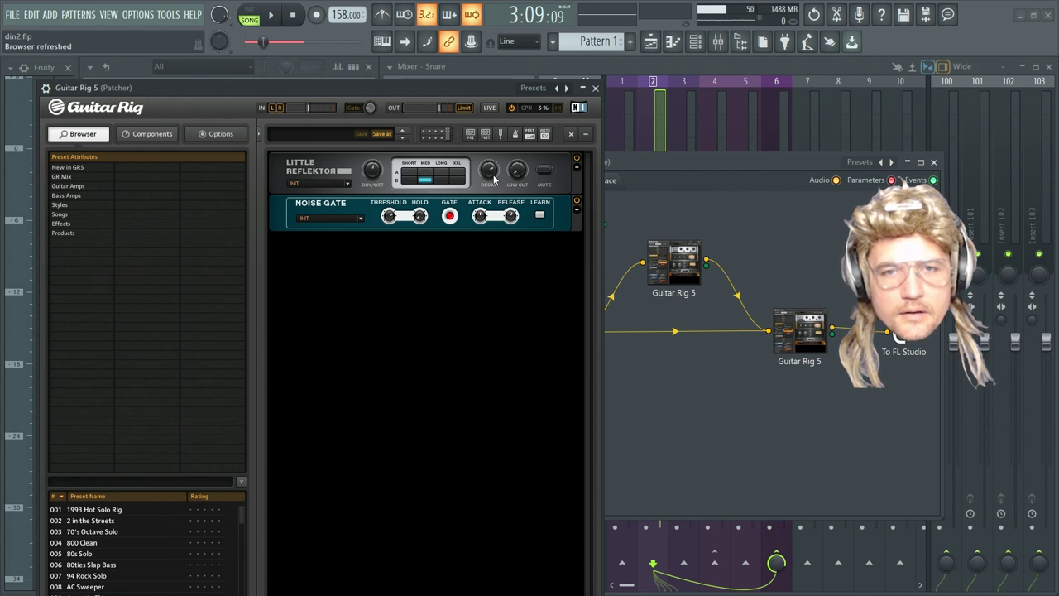
Compare the snare with Little Reflektor and Noise Gate off and on during playback, and close the first Guitar Rig 5
left_click(273, 18)
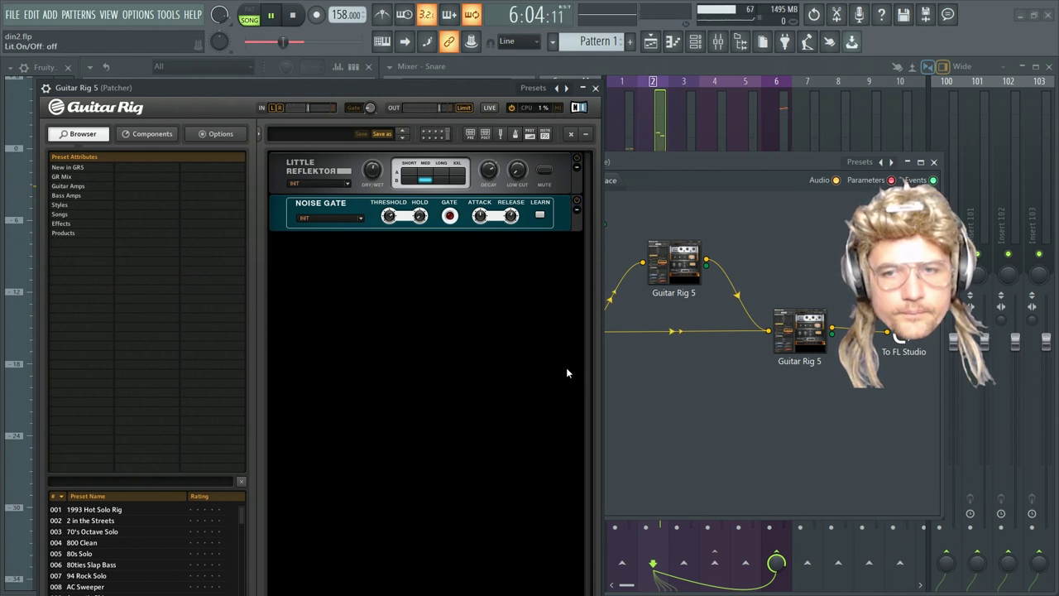
left_click(577, 158)
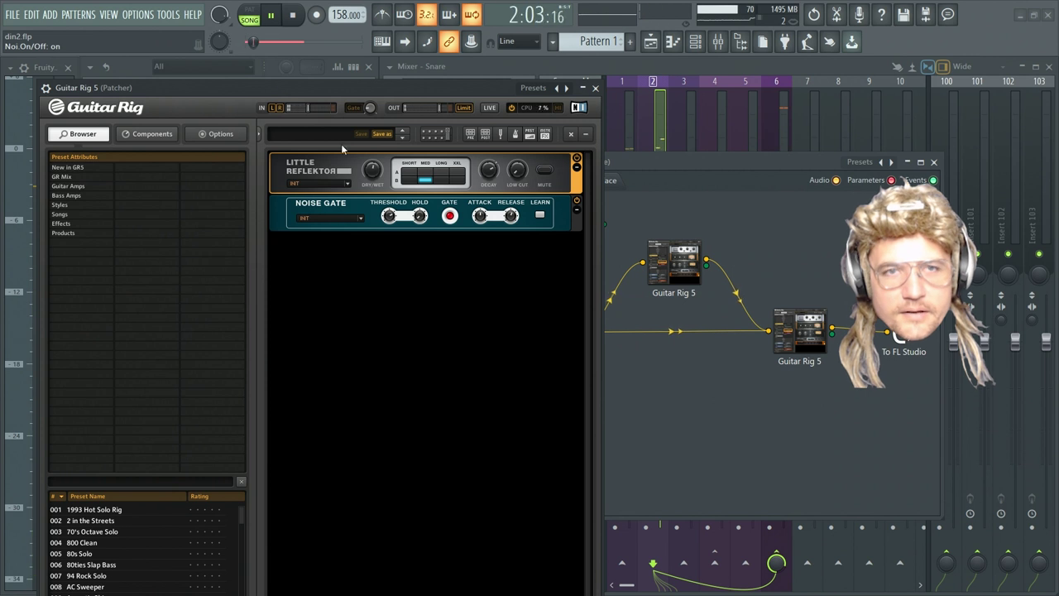
key("space")
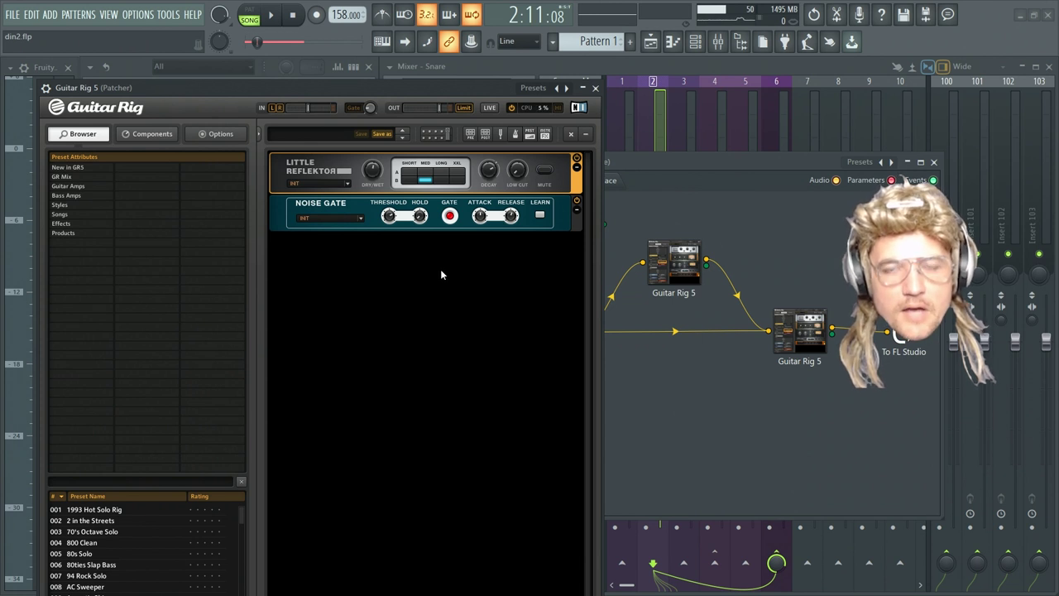
left_click(595, 87)
Inspect the Transient Master and Pro-Filter in the second Guitar Rig 5 module and close it
left_click(815, 331)
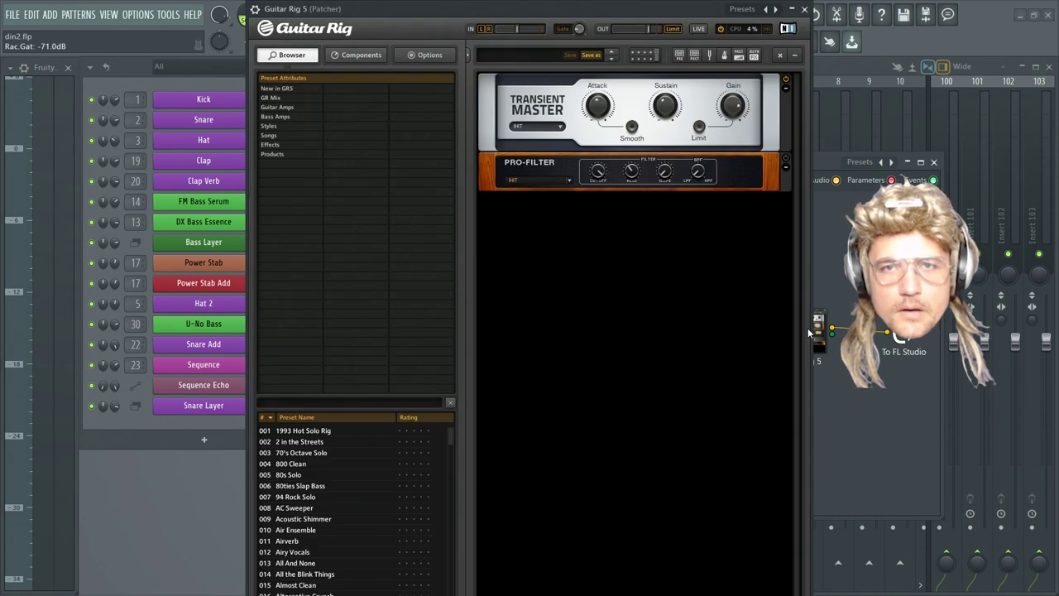
left_click_drag(613, 5, 533, 11)
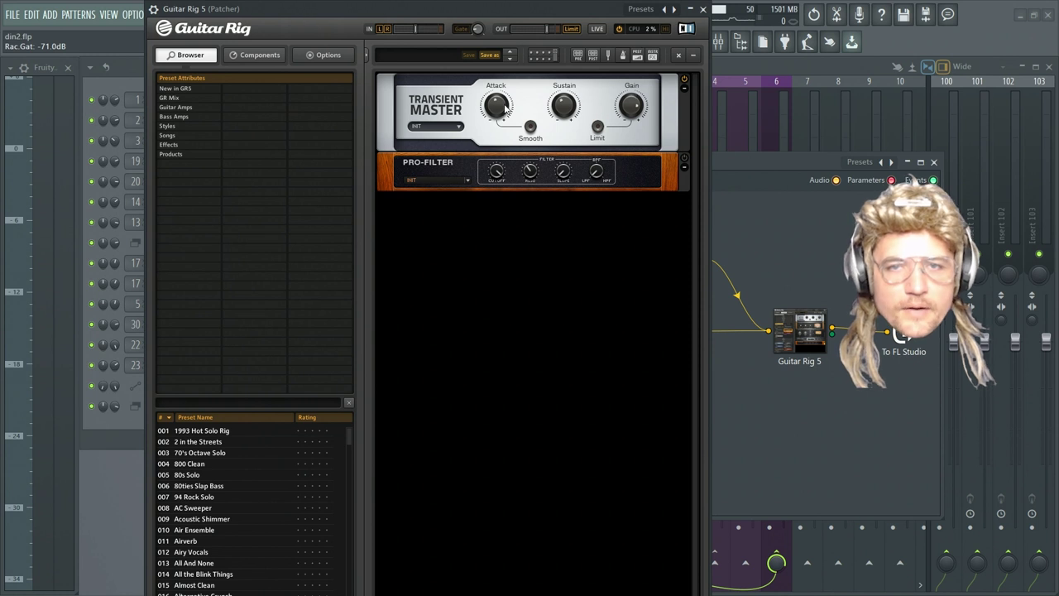
left_click(703, 9)
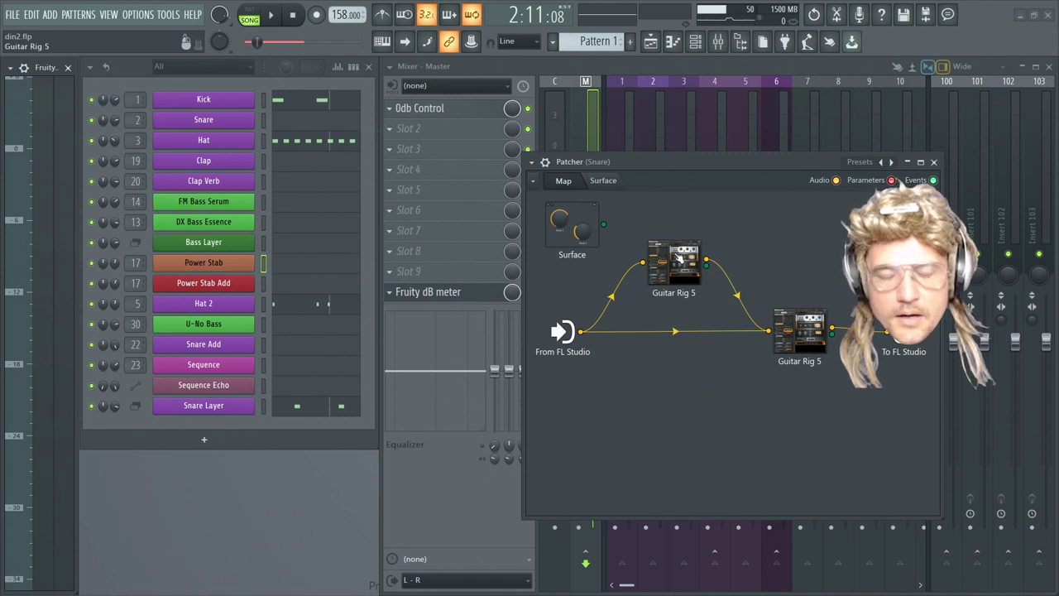
Play the song while examining the direct connection that bypasses the first Guitar Rig 5 in the snare's Patcher
left_click(734, 295)
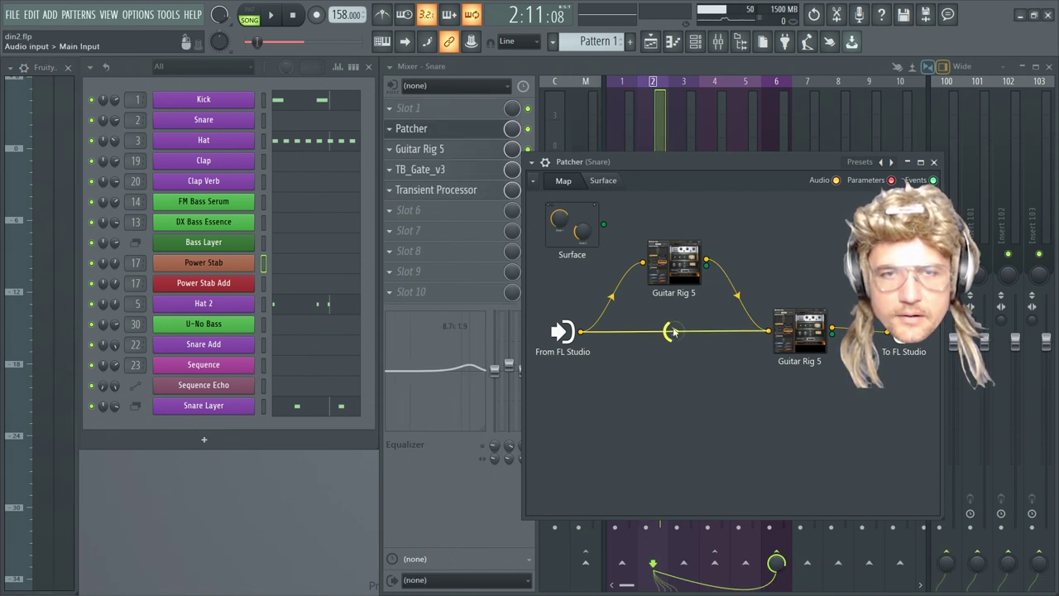
key("space")
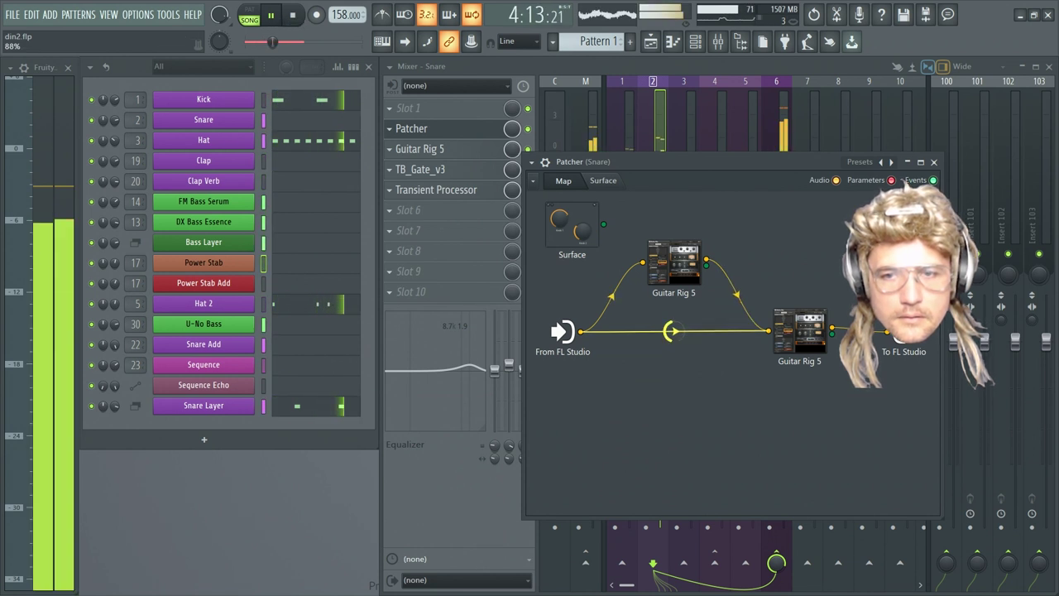
key("space")
Set the Transient Master's Attack to 11 % in the Patcher's second Guitar Rig 5 module and audition the song briefly
double_click(673, 263)
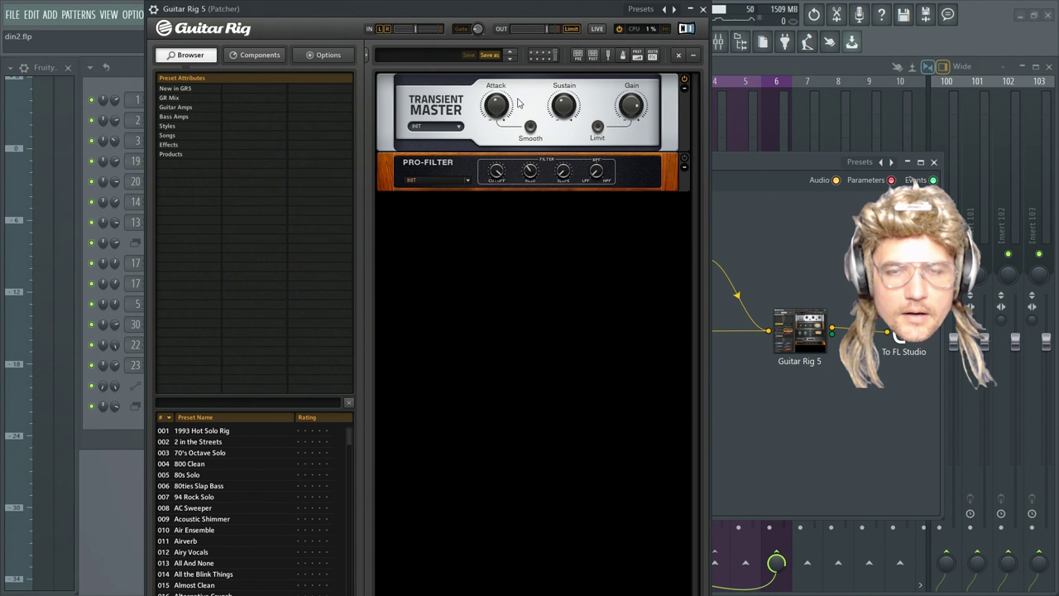
left_click_drag(497, 106, 498, 100)
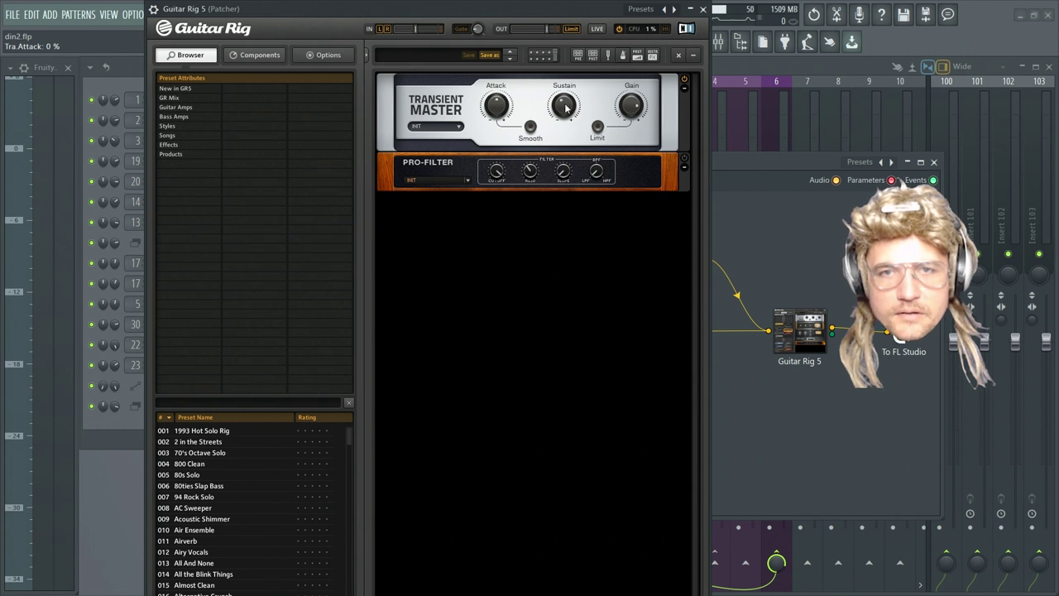
left_click_drag(508, 112, 507, 107)
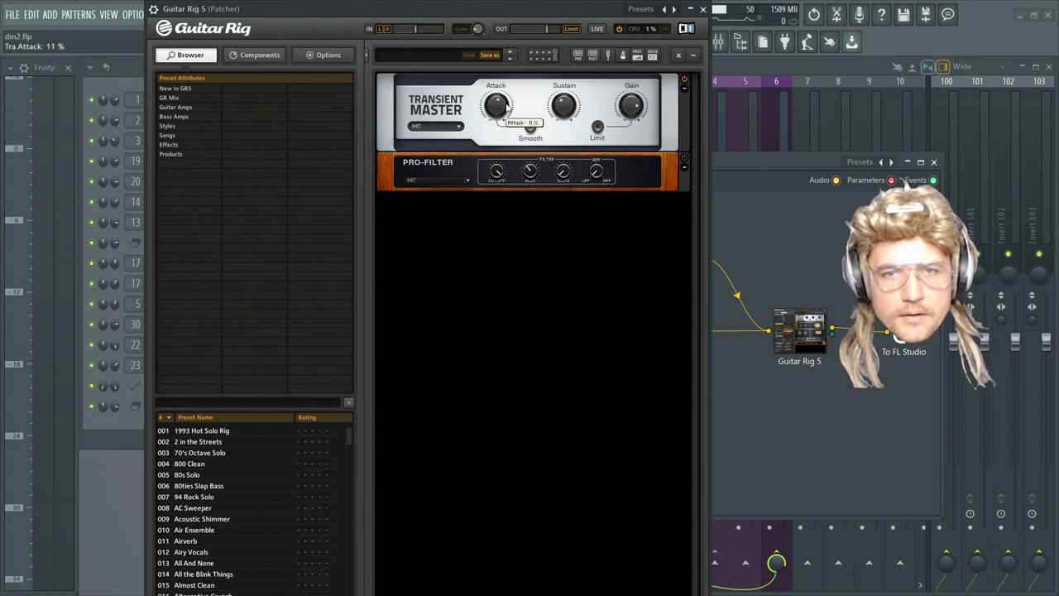
left_click_drag(437, 15, 469, 74)
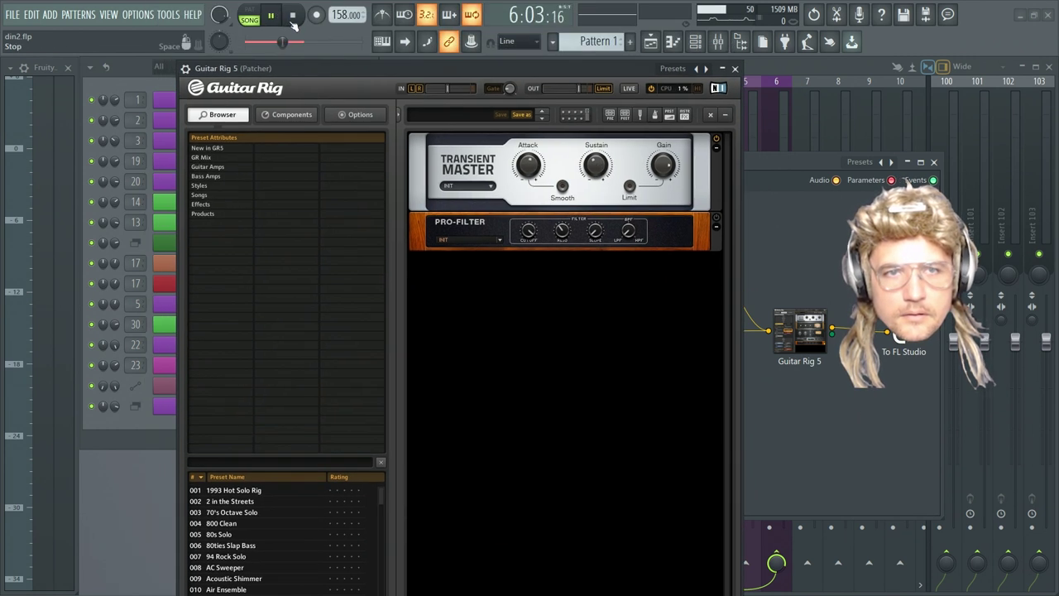
key("space")
left_click_drag(559, 78, 549, 35)
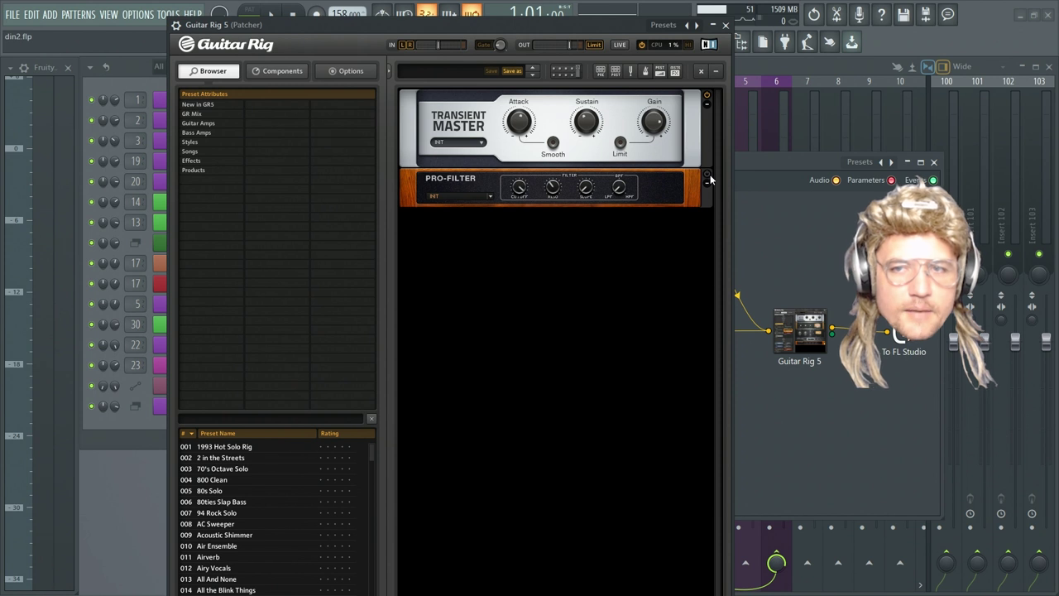
Remove the Pro-Filter from the second Guitar Rig 5's rack, recheck the module's output limiter and close it
right_click(657, 192)
left_click(676, 227)
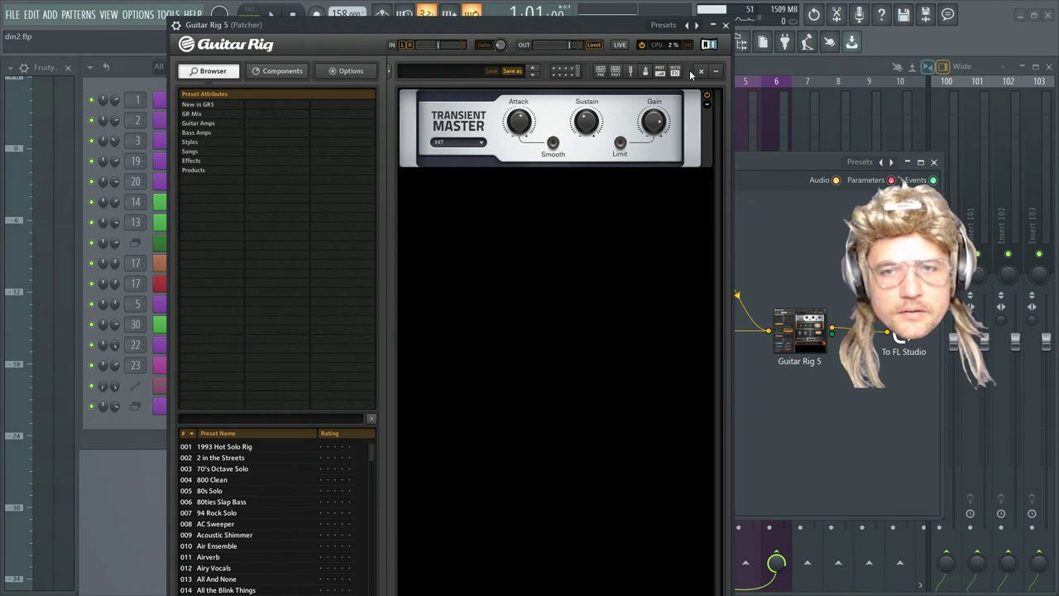
left_click(726, 25)
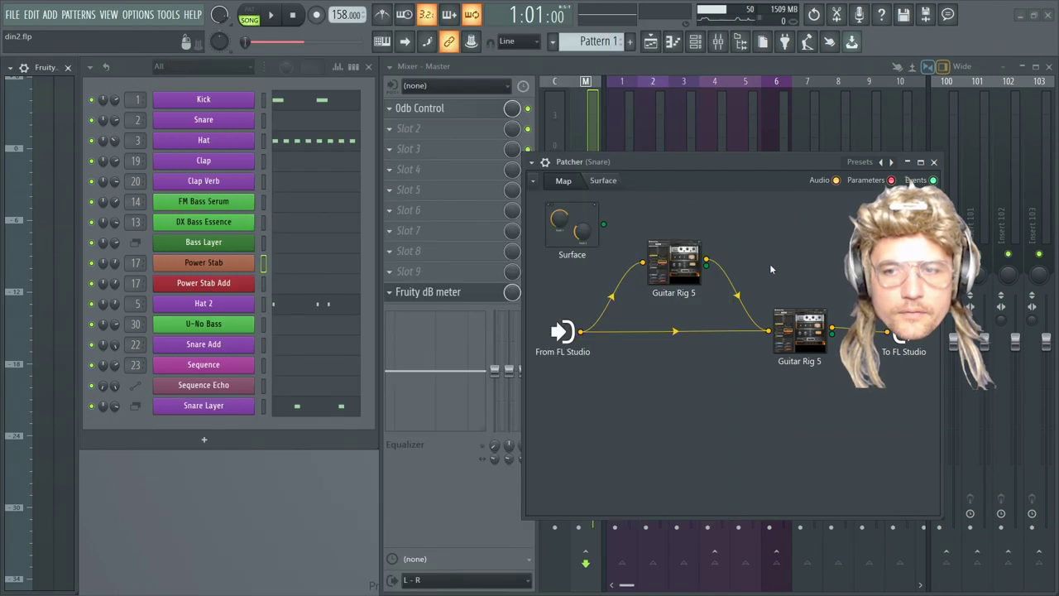
double_click(797, 327)
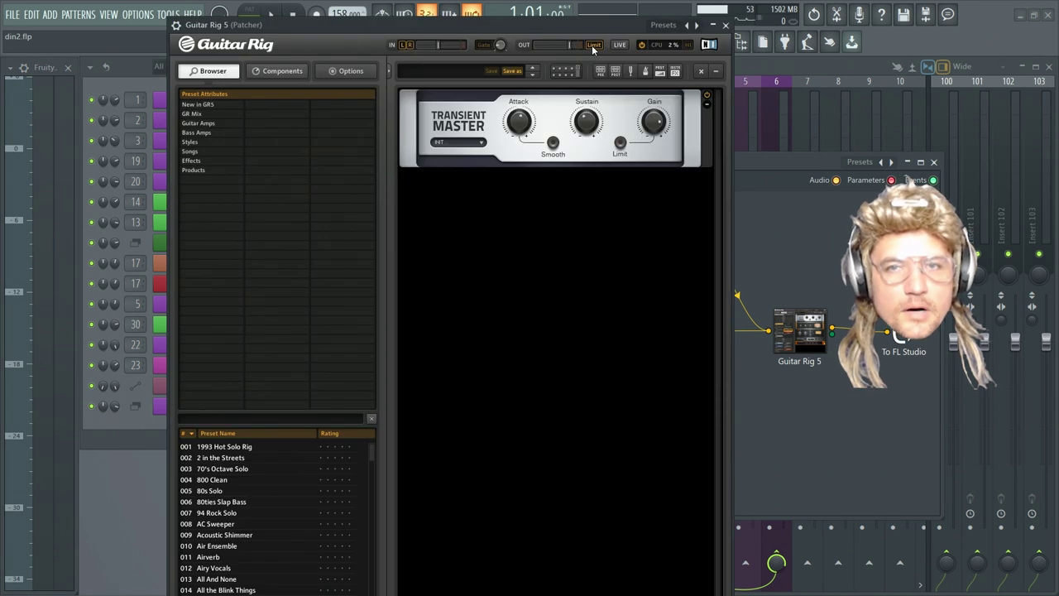
left_click(726, 25)
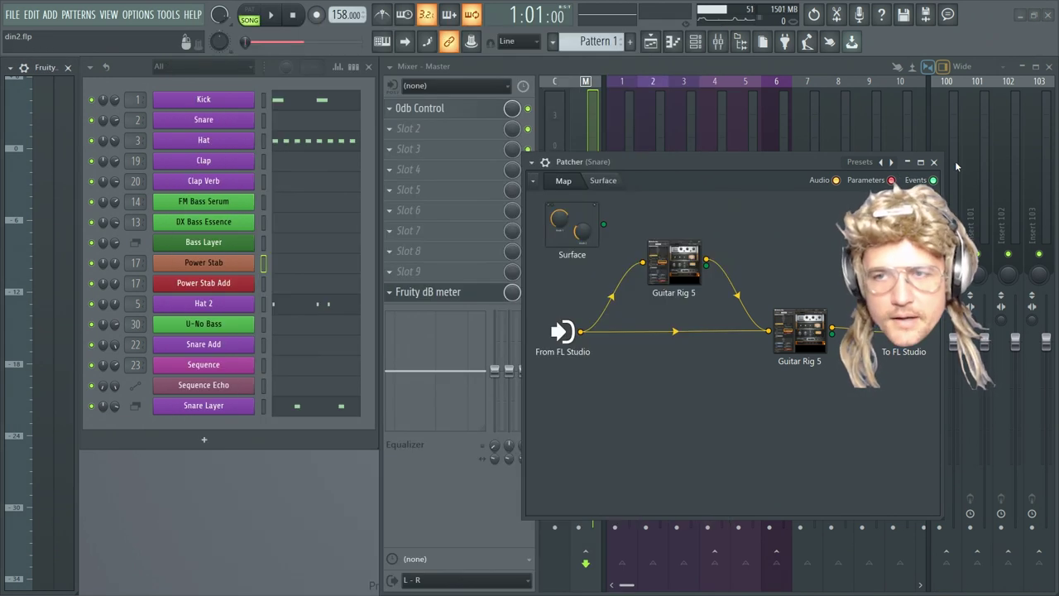
Open the Guitar Rig 5 on the Snare mixer track and audition the song with its Pro-Filter switched off
left_click(653, 124)
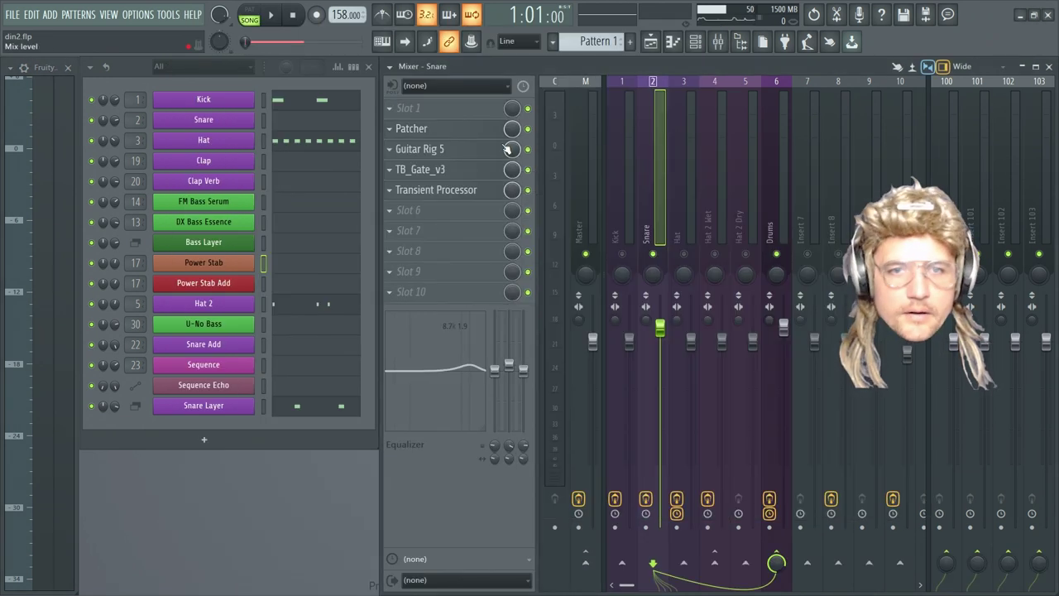
left_click(458, 154)
left_click_drag(450, 100, 611, 32)
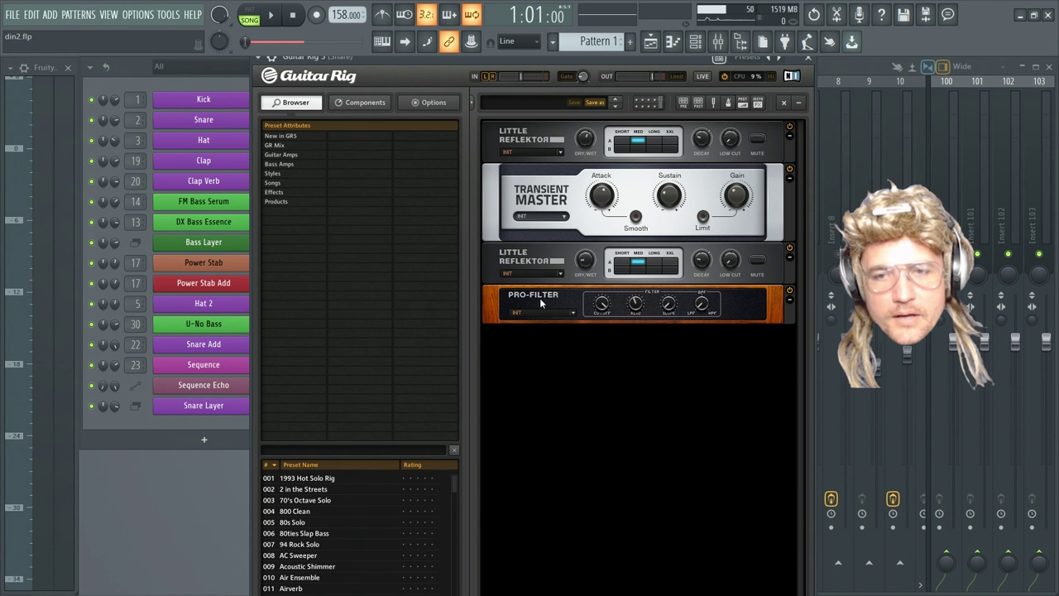
left_click(273, 15)
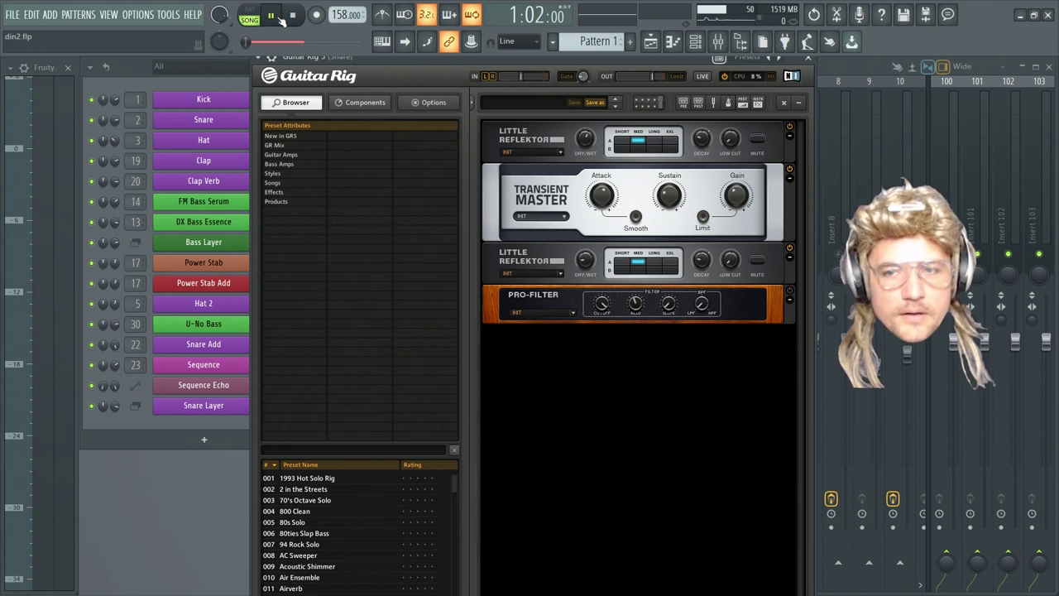
left_click(789, 301)
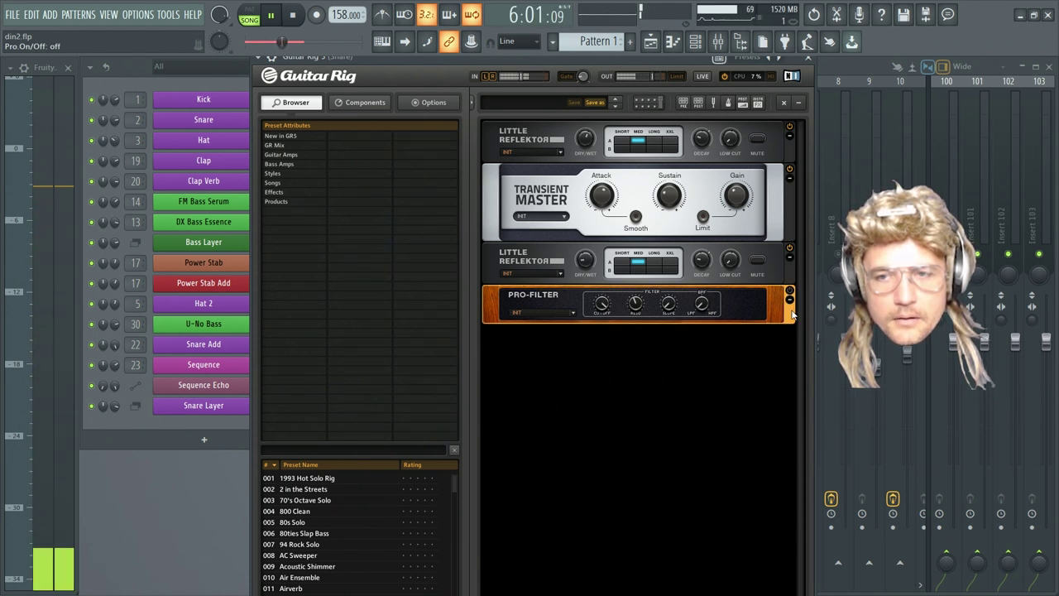
left_click(274, 15)
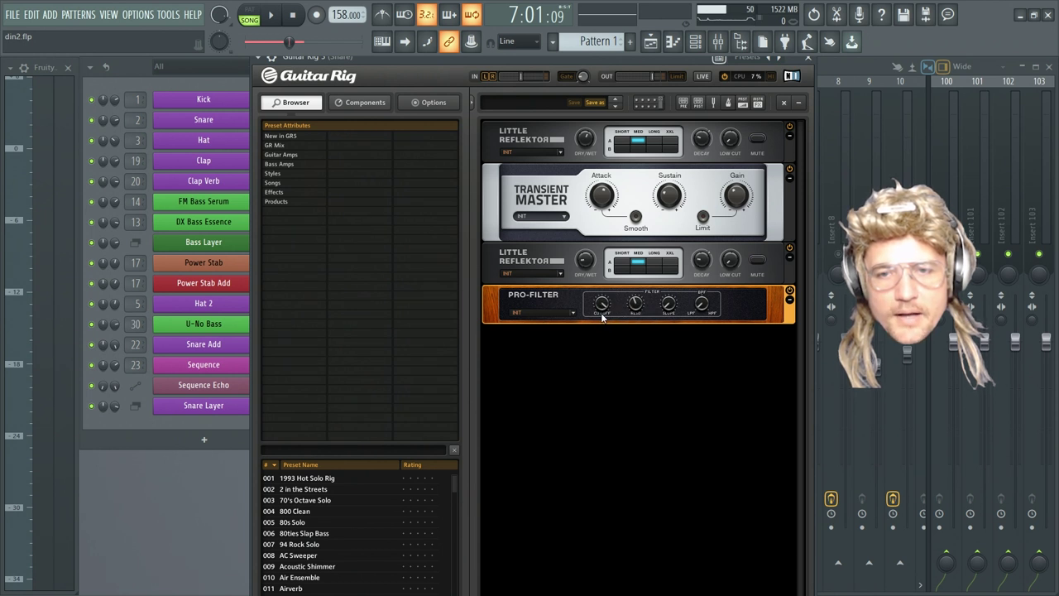
Switch the Pro-Filter back on and examine its Cutoff and Resonance settings
mouse_move(604, 306)
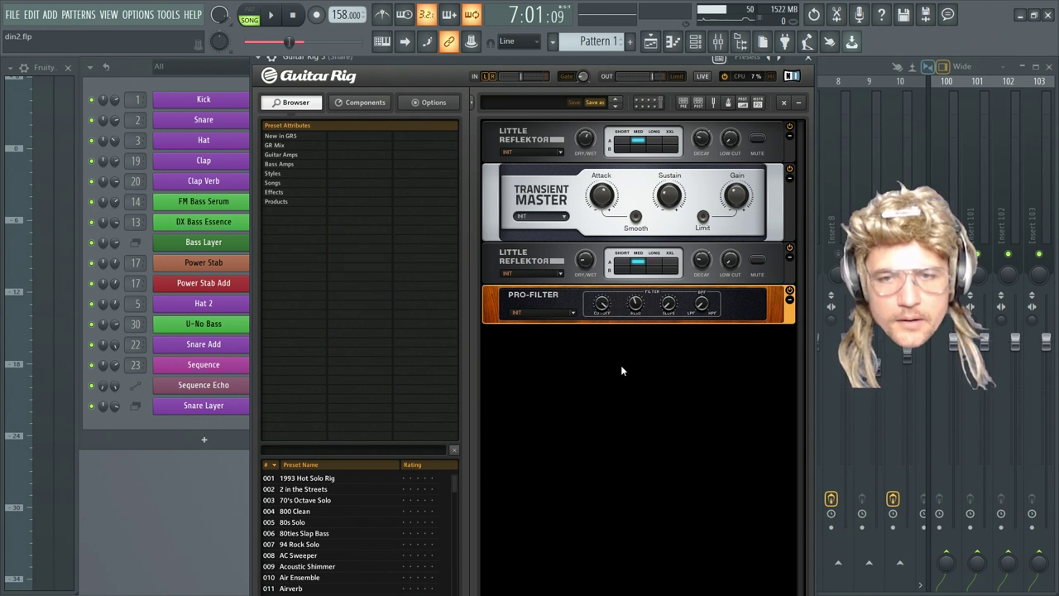
left_click(791, 291)
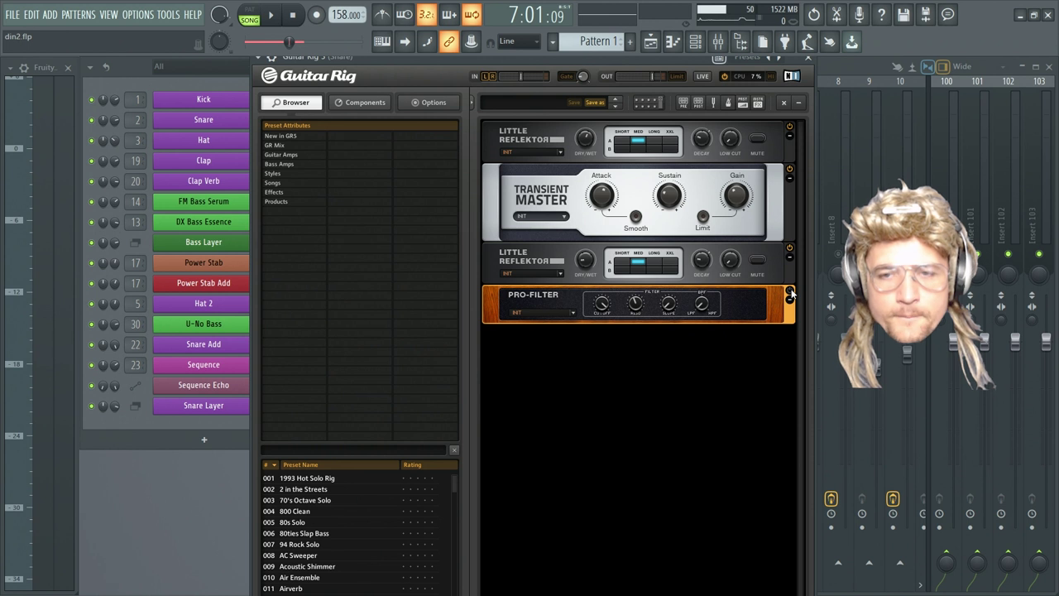
left_click(789, 292)
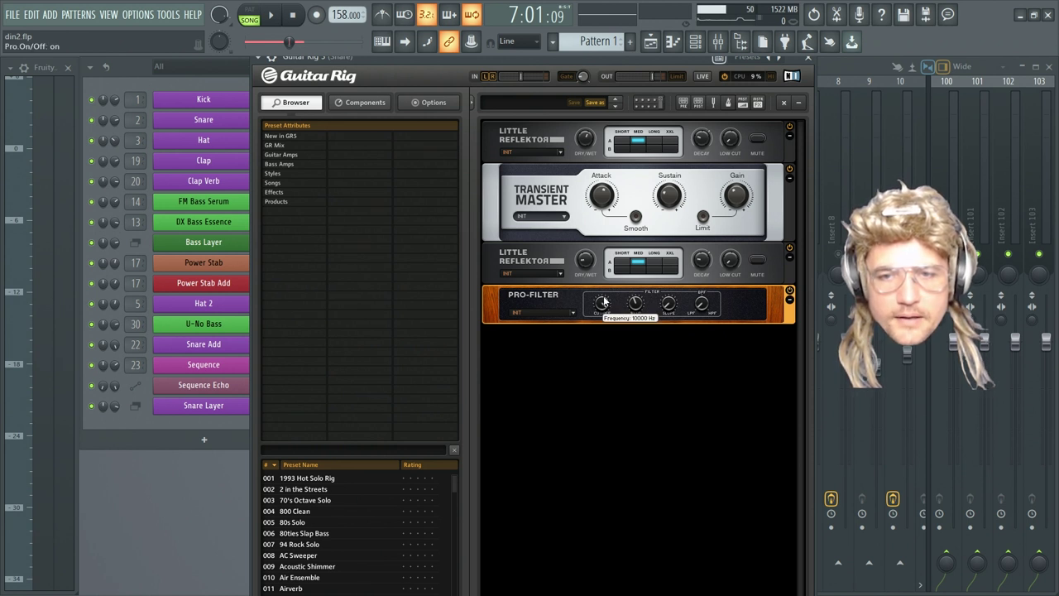
mouse_move(636, 306)
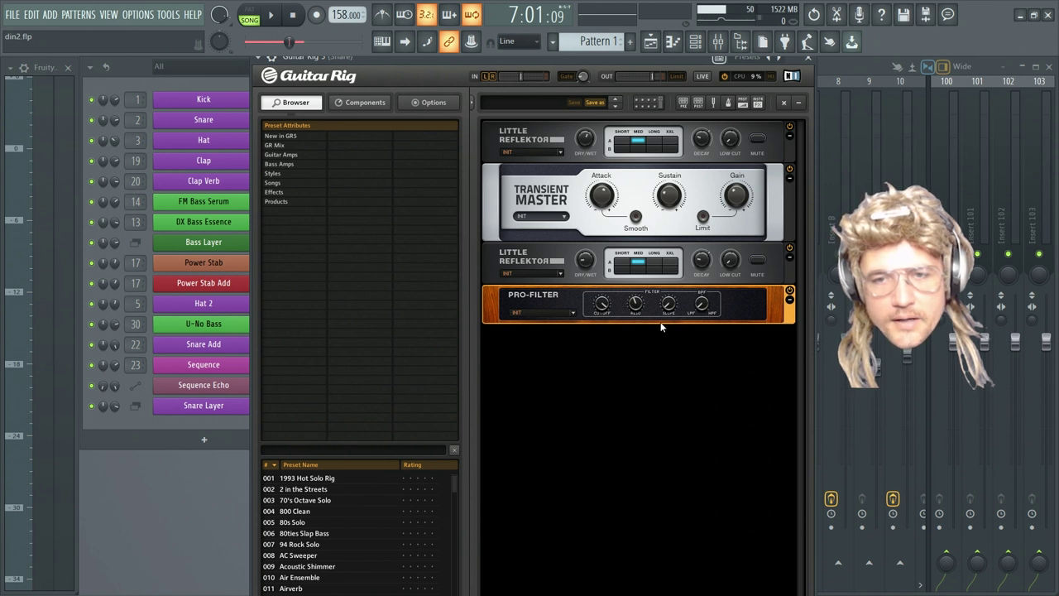
Set the Pro-Filter's Resonance to 0.44, compare the filter off and on during playback, and close Guitar Rig 5
left_click(276, 16)
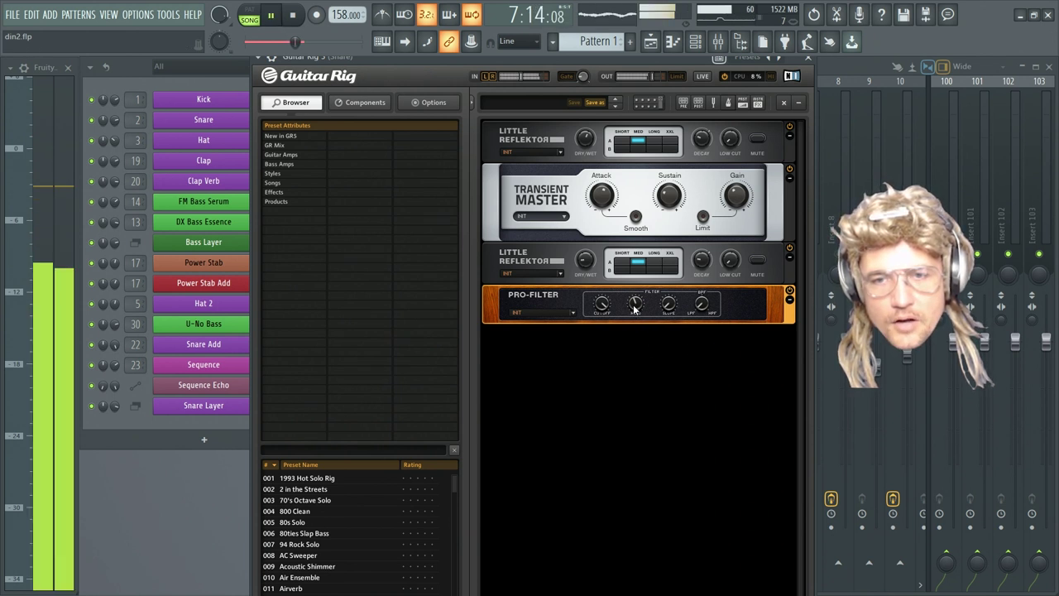
mouse_move(637, 308)
left_mouse_down()
mouse_move(648, 292)
mouse_move(647, 311)
left_mouse_up()
left_click(790, 293)
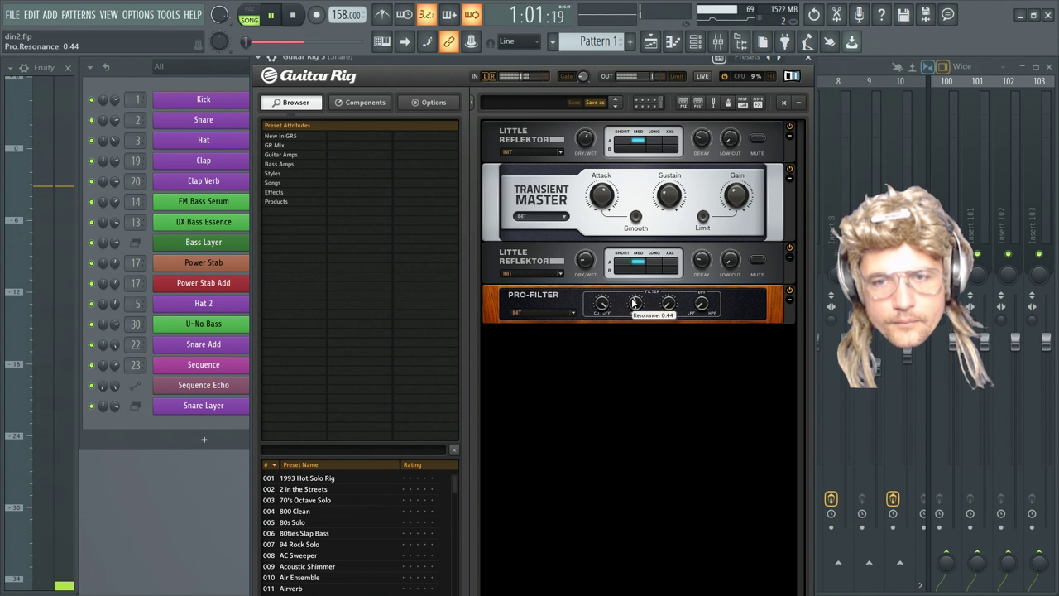
left_click(790, 295)
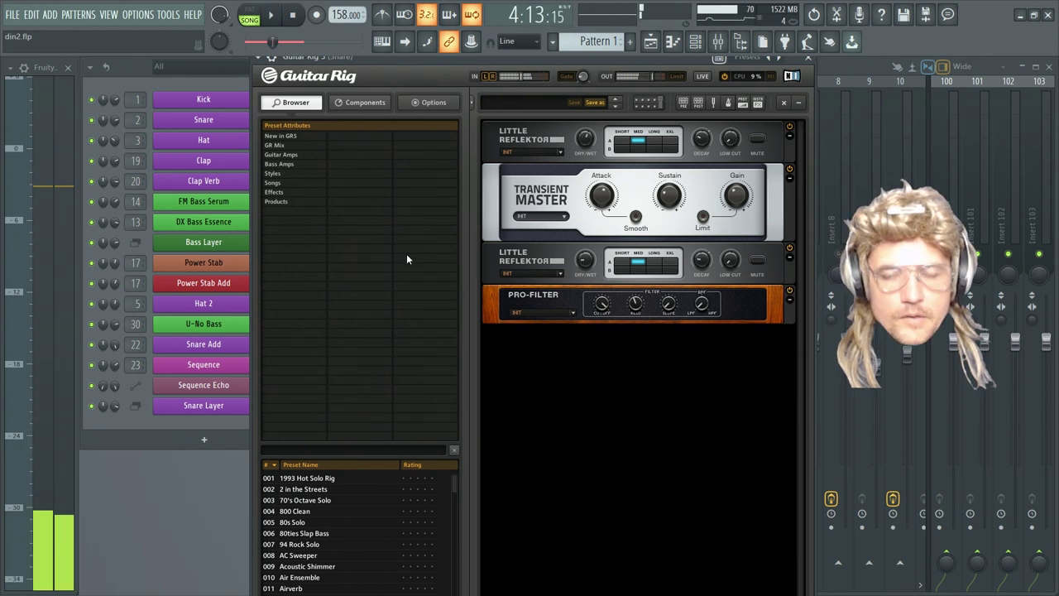
left_click(807, 58)
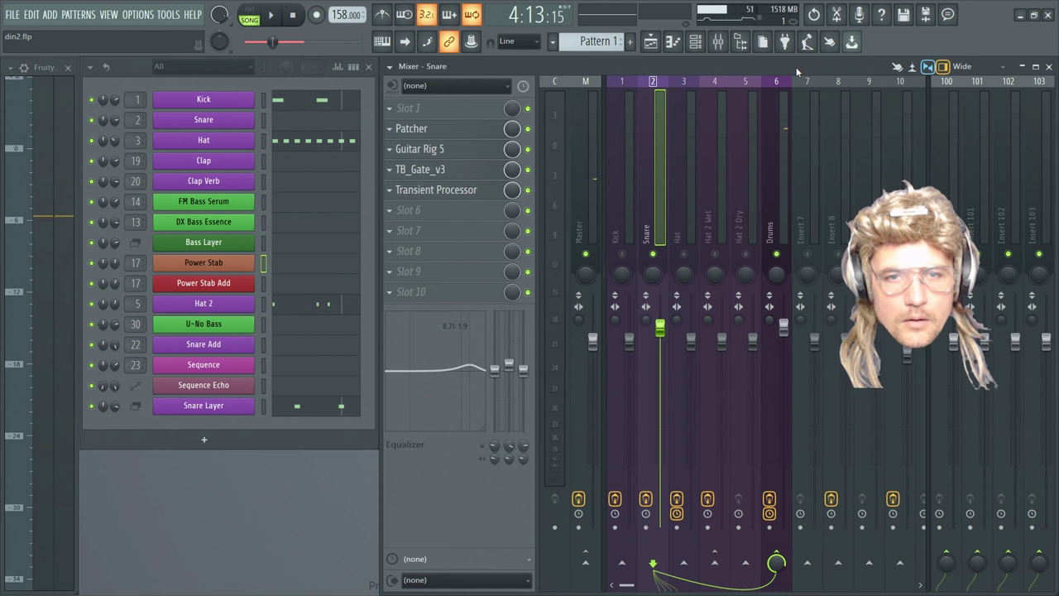
Reopen the Snare track's Guitar Rig 5 and check its output level against the Transient Master's Gain during playback
left_click(434, 149)
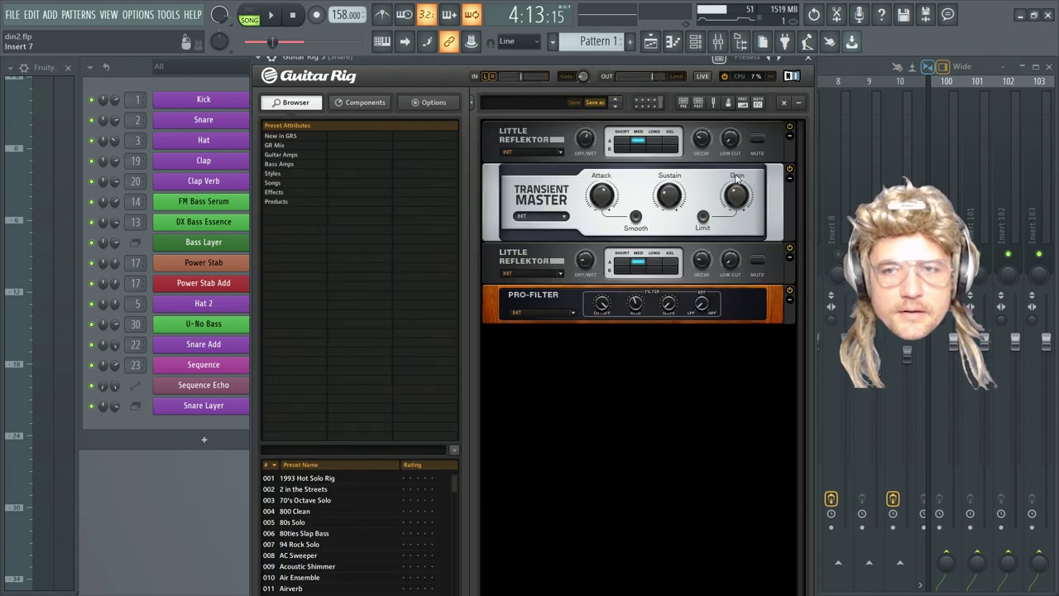
mouse_move(735, 199)
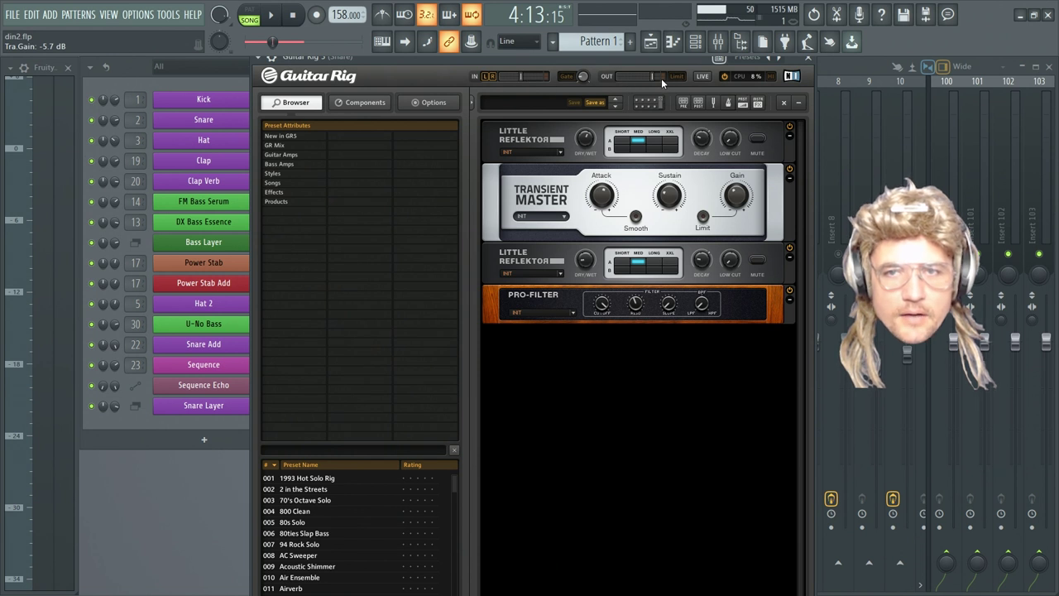
key("space")
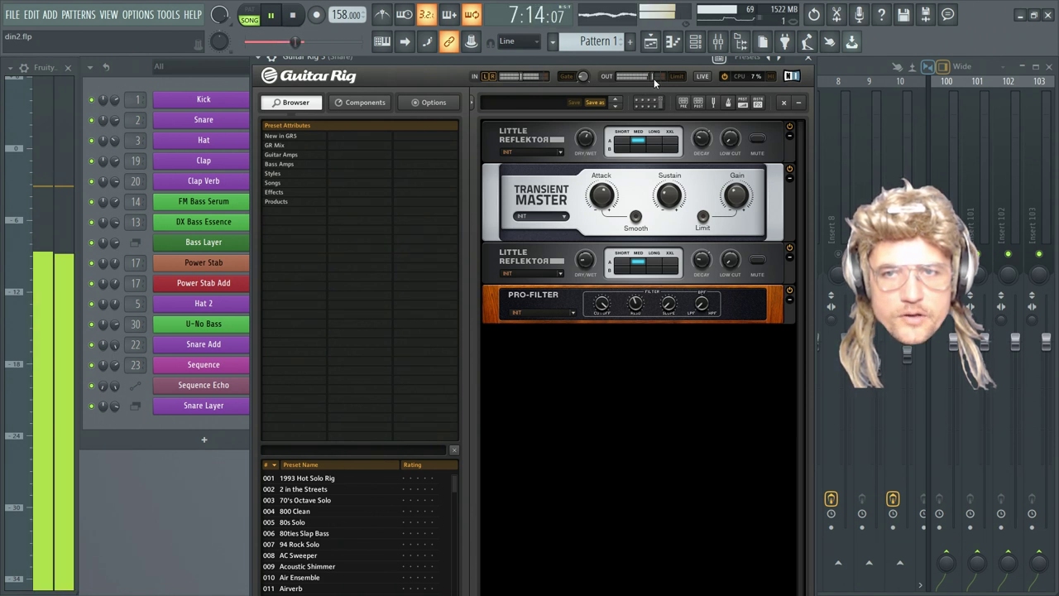
key("space")
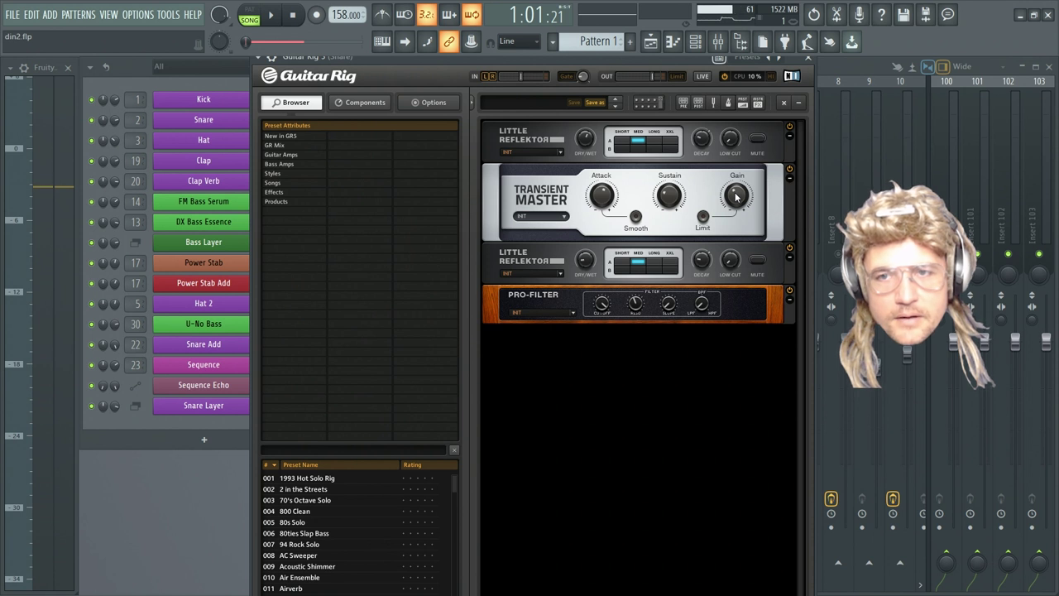
left_click(273, 17)
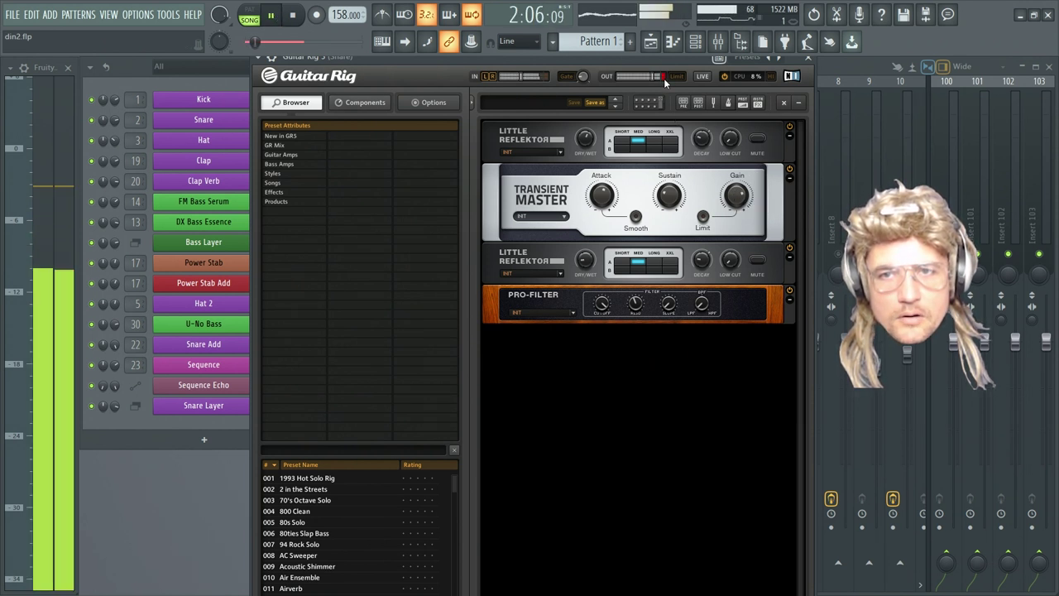
key("space")
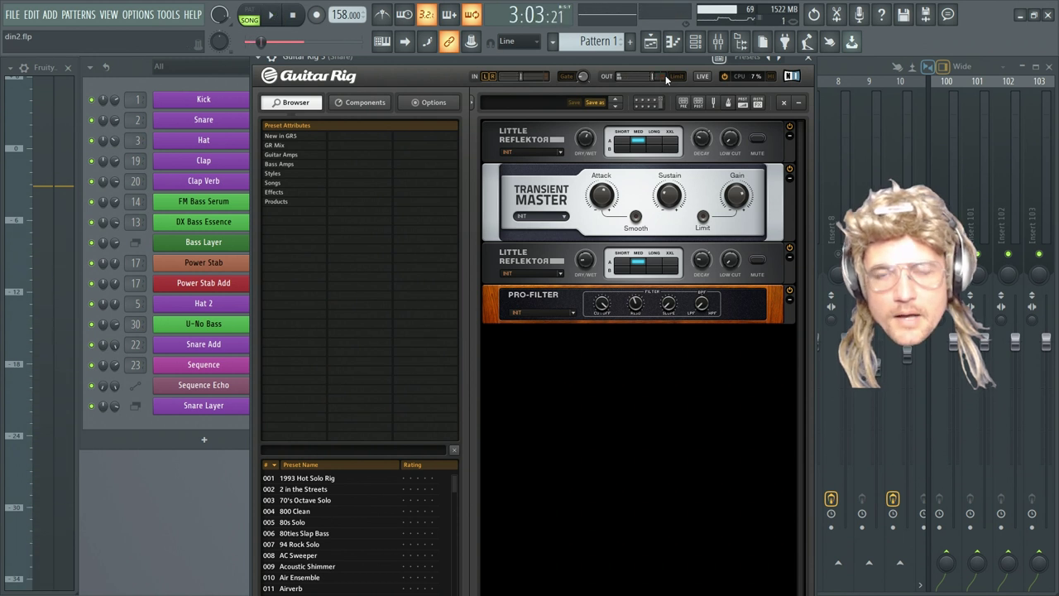
Set the Transient Master's Gain to -6.1 dB, recheck the output level during playback and close Guitar Rig 5
scroll(739, 199, "down", 2)
left_click_drag(739, 212, 738, 220)
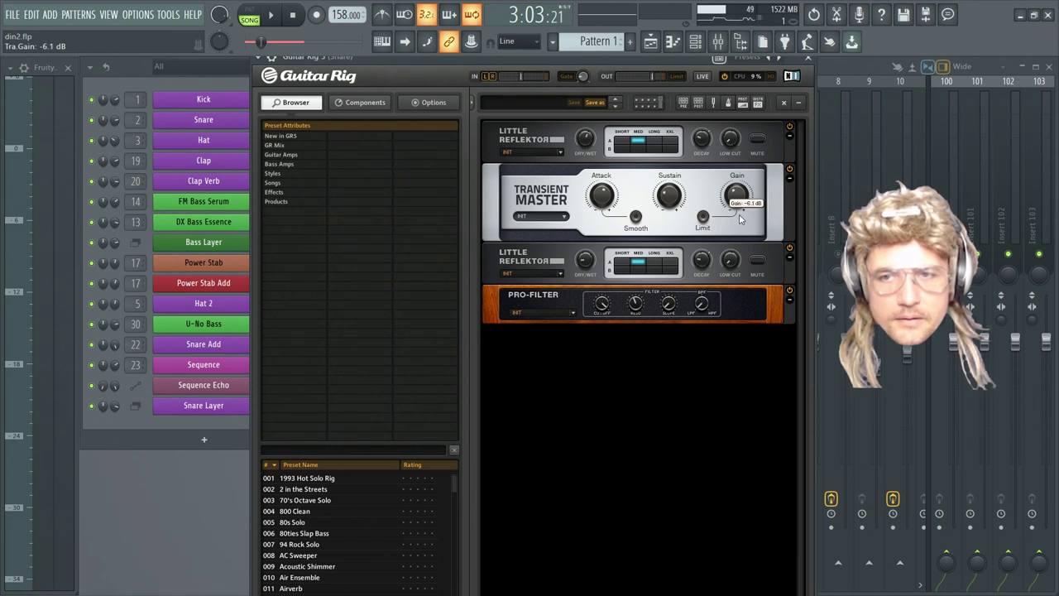
left_click(273, 15)
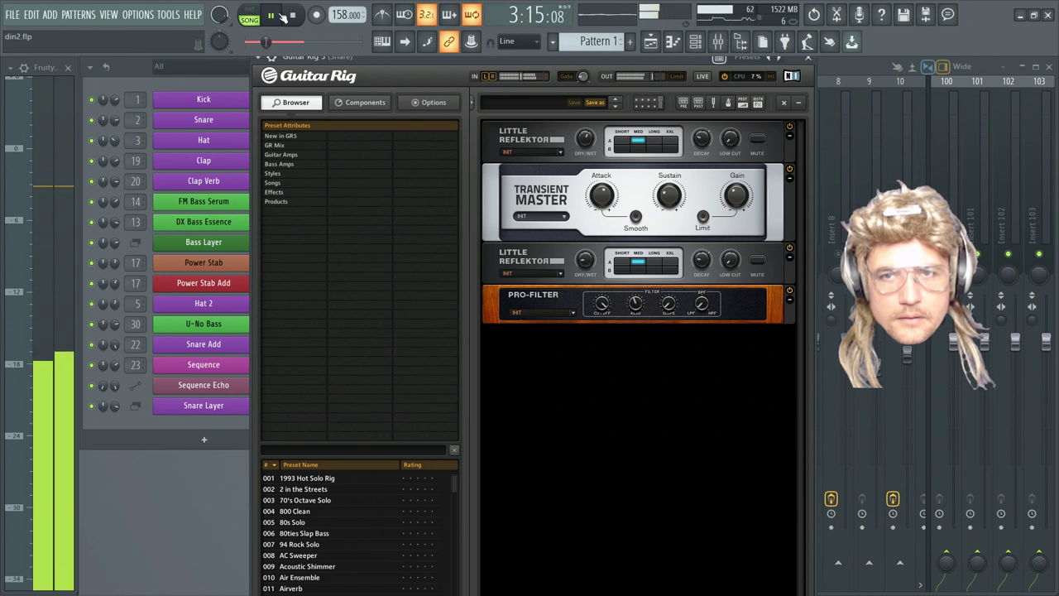
key("space")
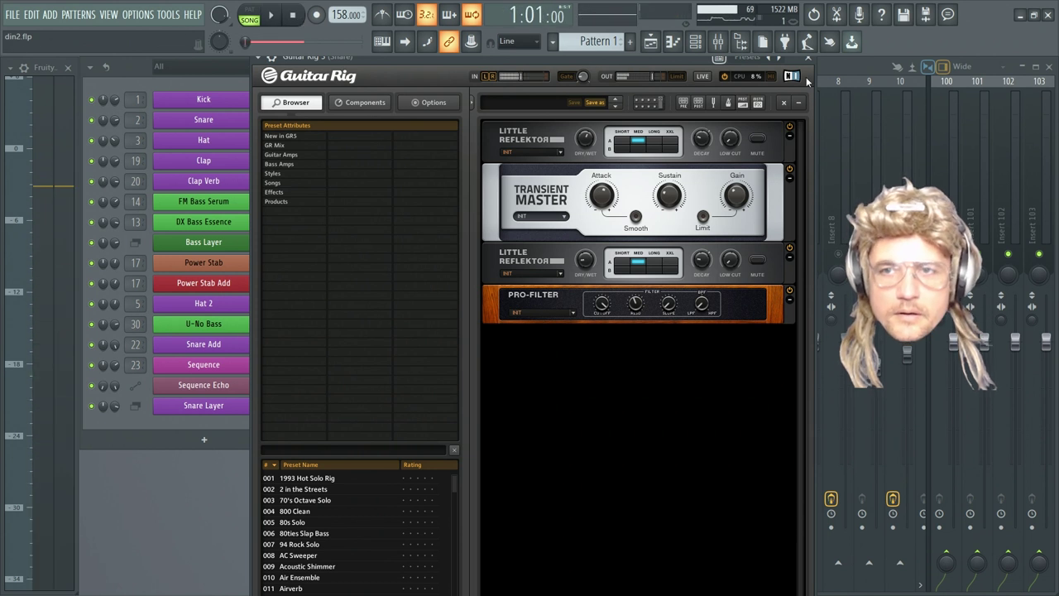
left_click(808, 59)
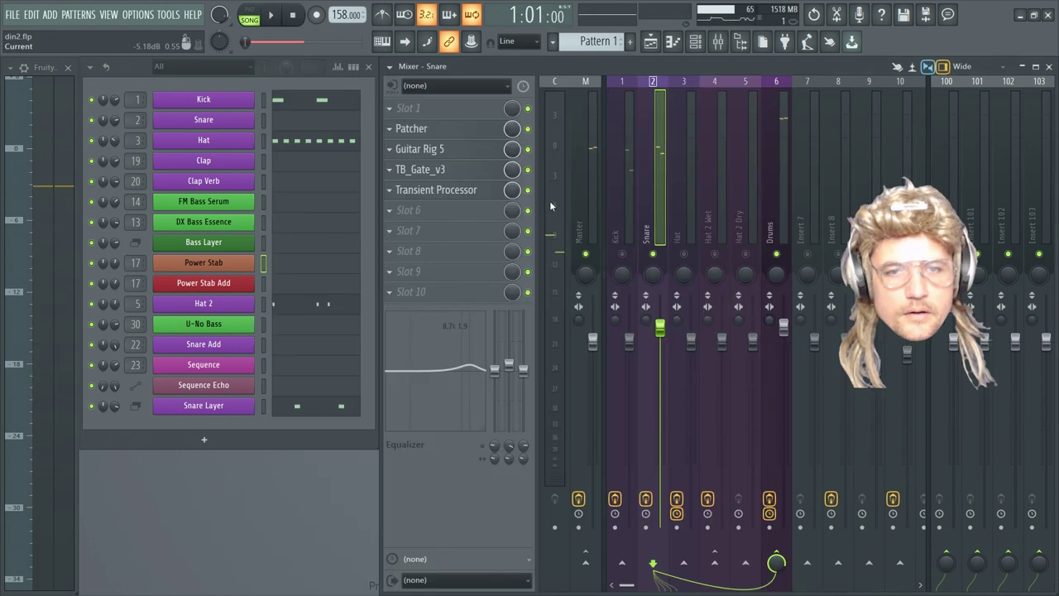
Open the Snare track's TB_Gate_v3, look over its settings, close it and play the snare back
left_click(447, 170)
left_click_drag(344, 375, 594, 251)
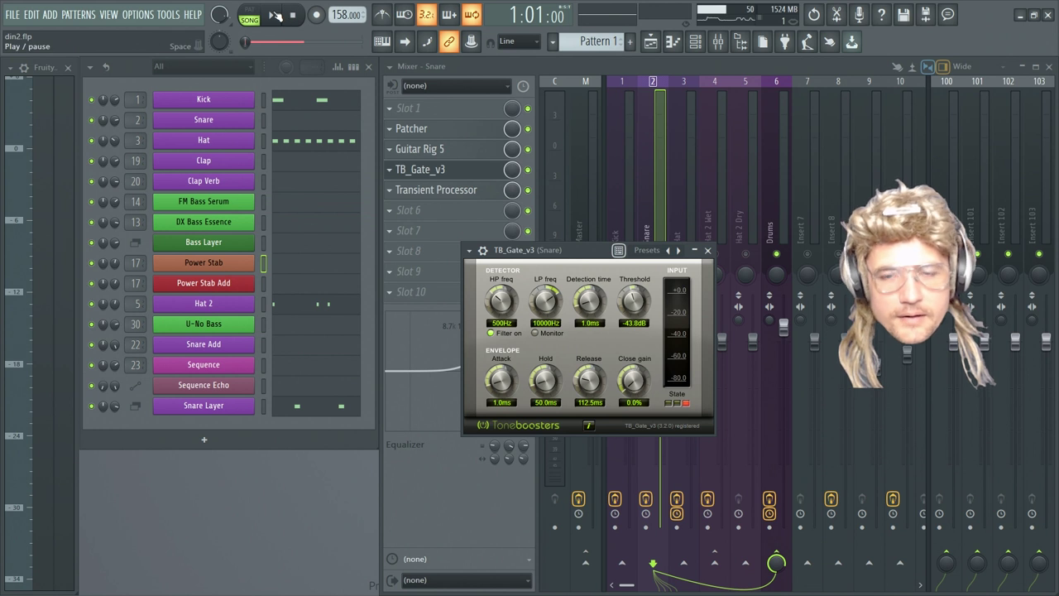
key("Escape")
left_click(274, 16)
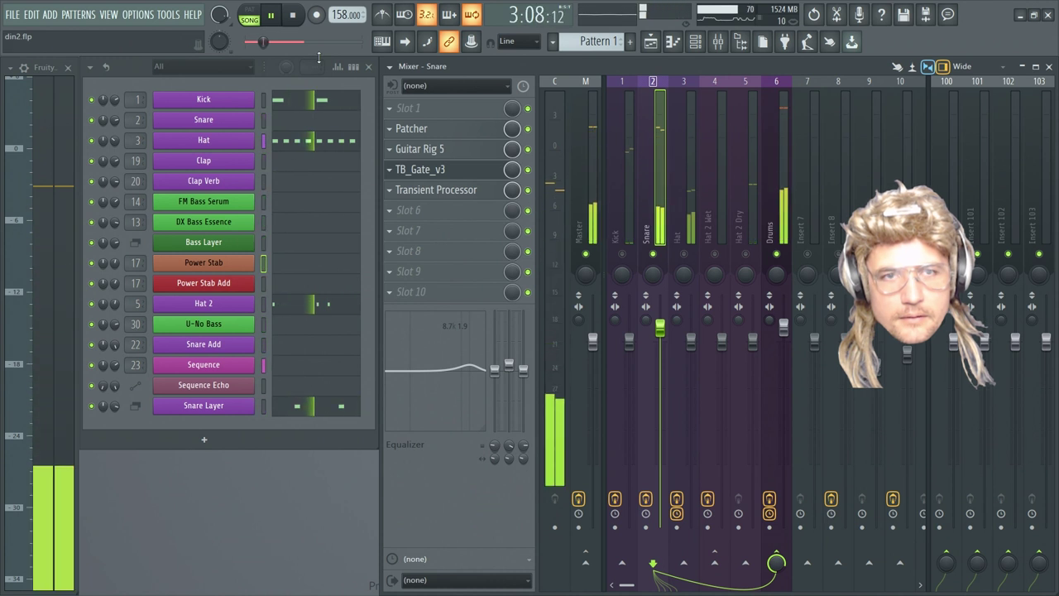
key("space")
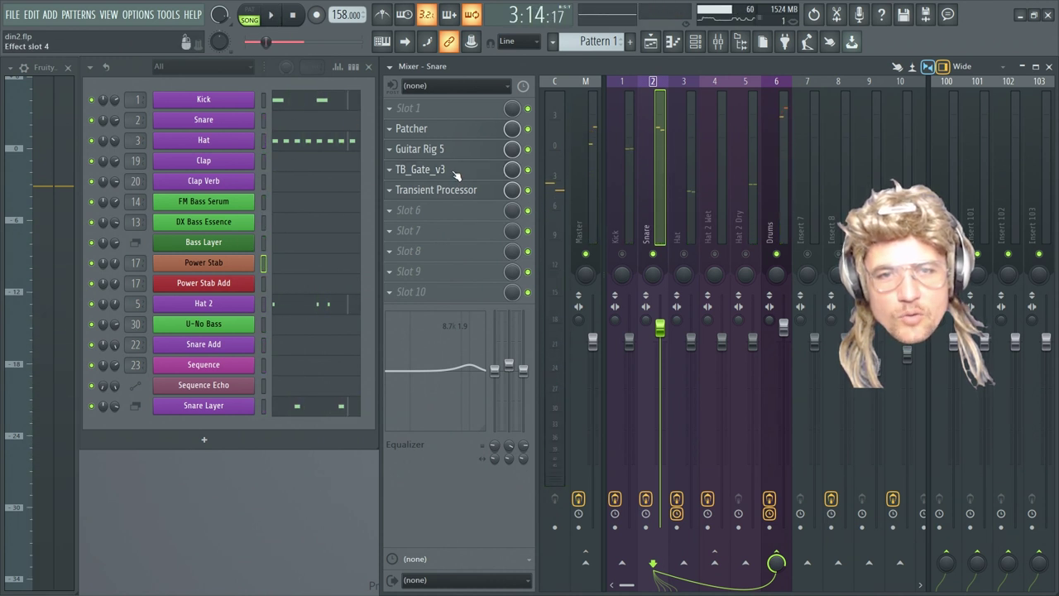
Reopen the Snare's TB_Gate_v3, examine its detector and envelope settings and close the gate
left_click(434, 169)
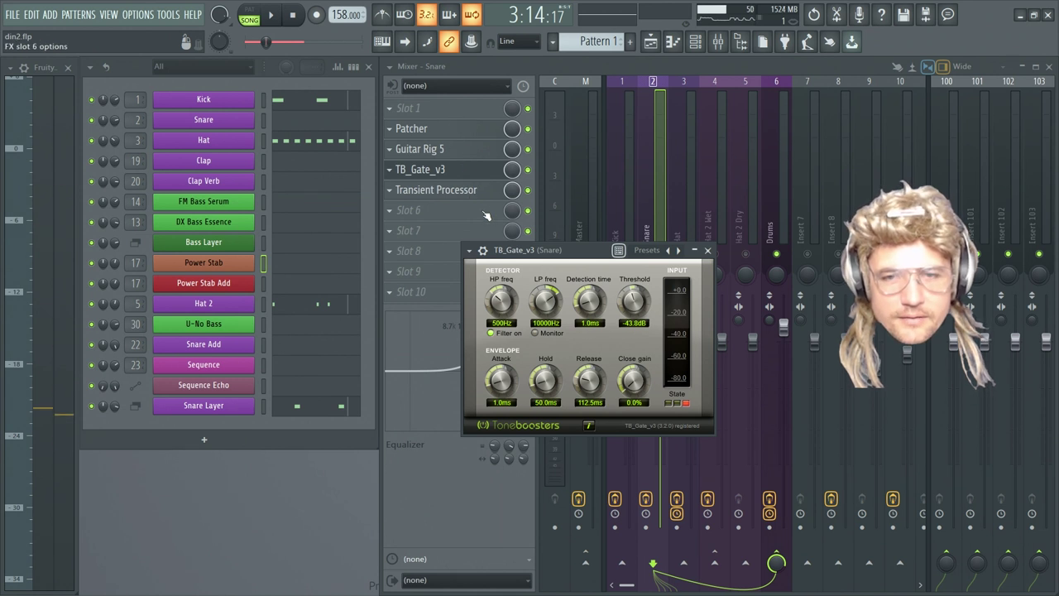
left_click_drag(574, 253, 571, 259)
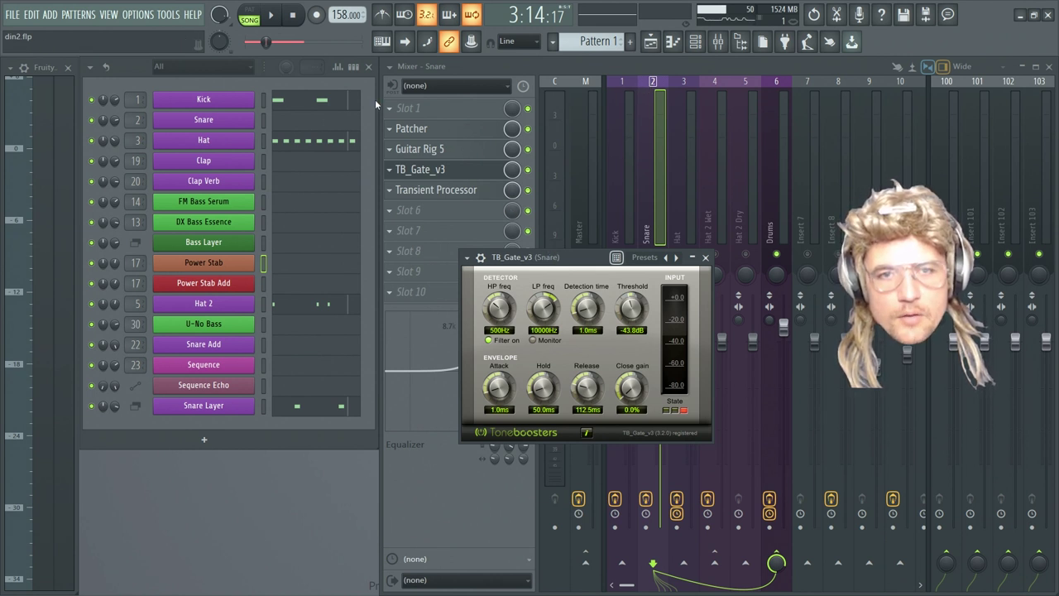
left_click_drag(542, 265, 546, 257)
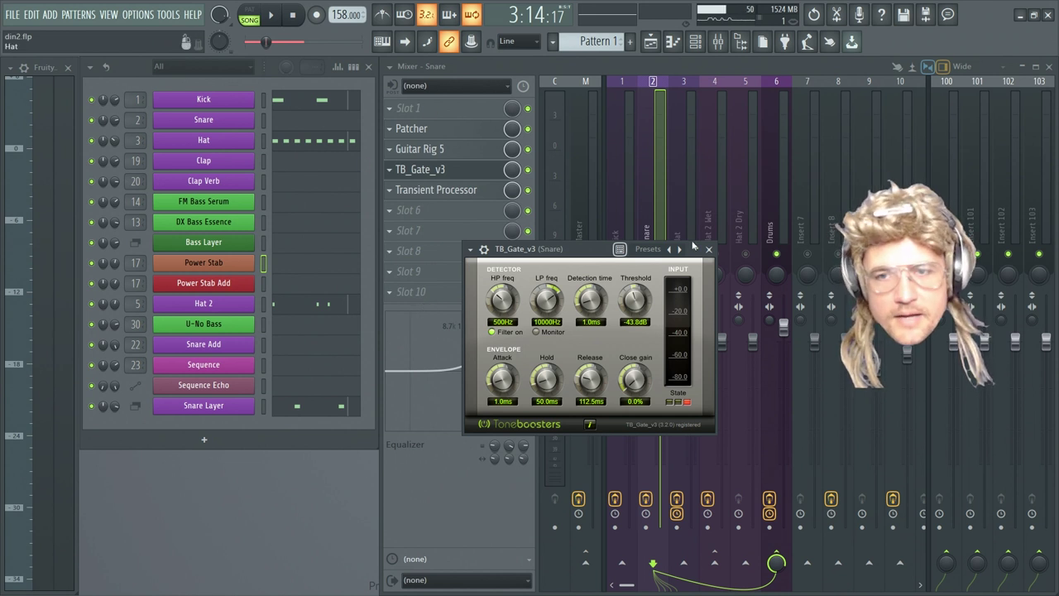
left_click_drag(560, 249, 558, 265)
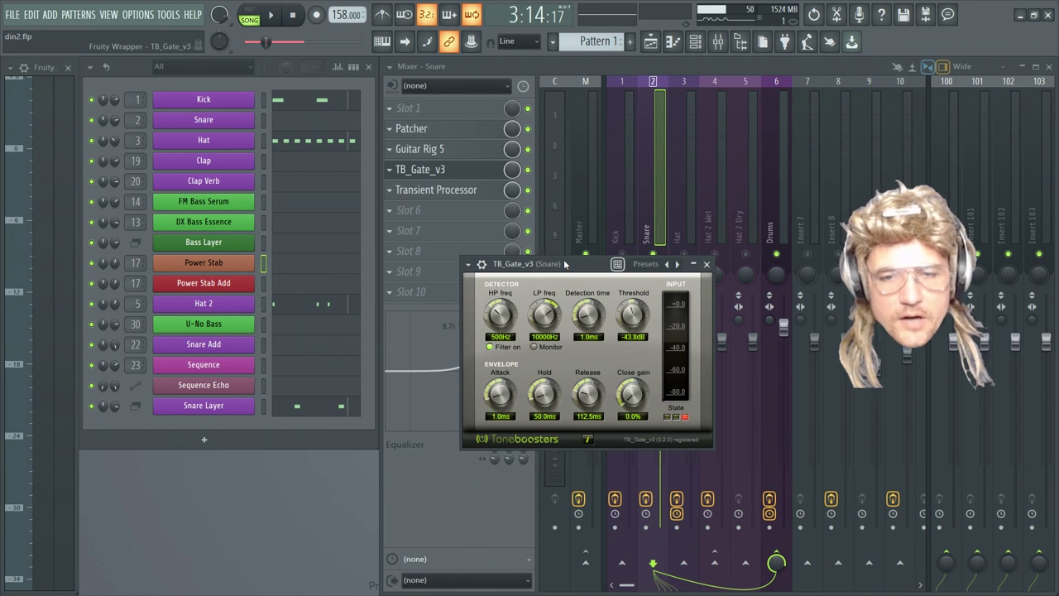
left_click(710, 264)
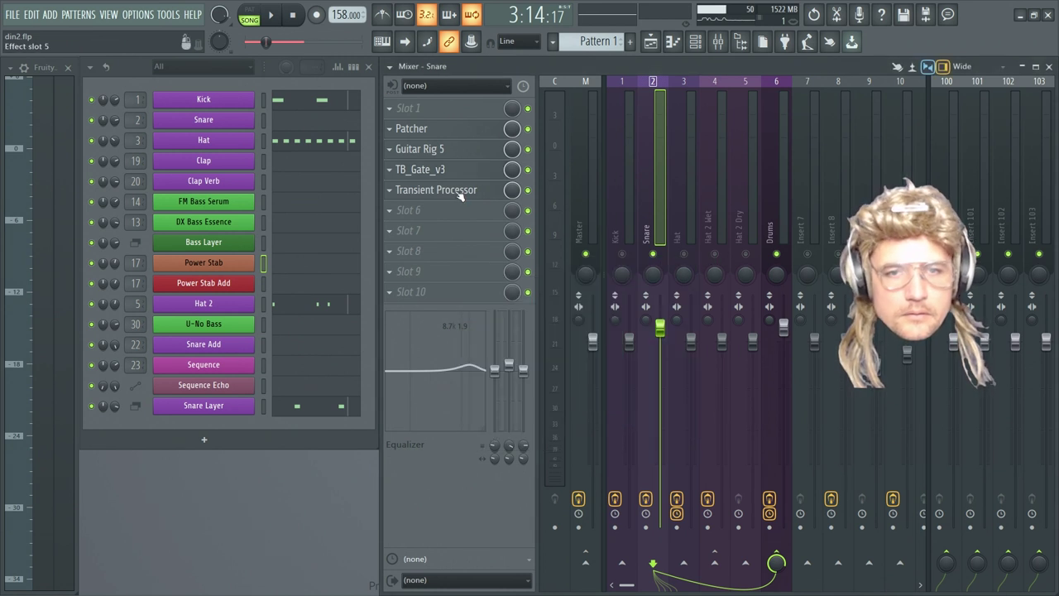
Examine the Snare's Transient Processor against the Transient Master in Guitar Rig 5, and watch the processor's response during playback
left_click(459, 193)
left_click_drag(544, 370, 581, 265)
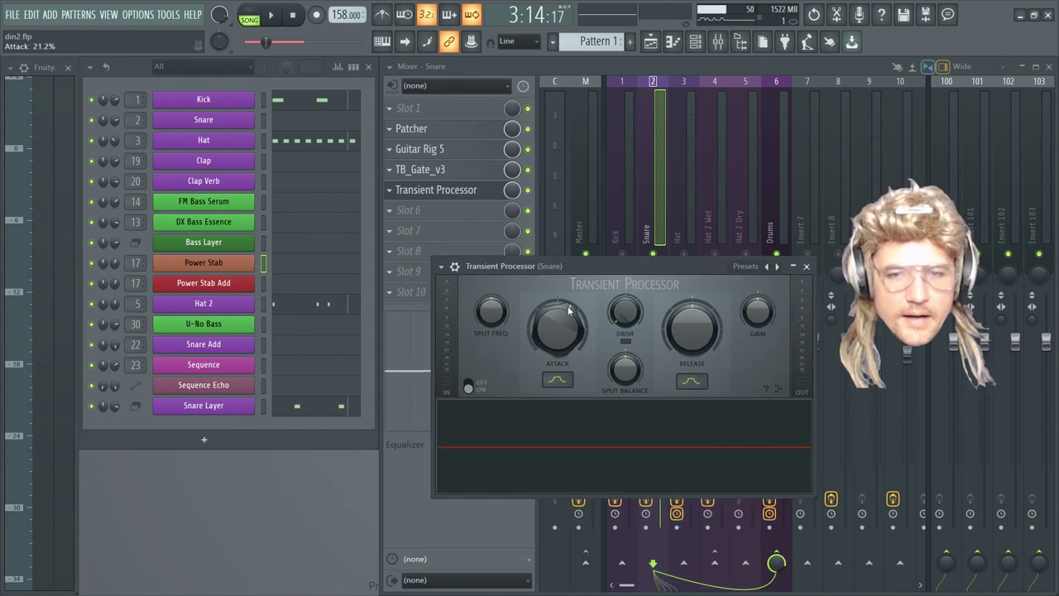
left_click(451, 151)
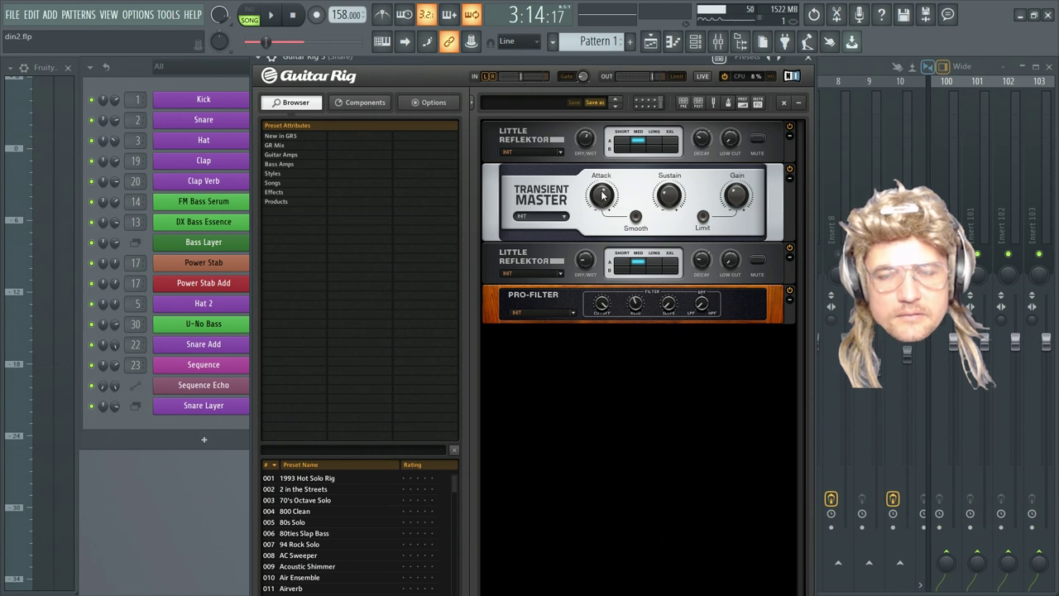
left_click(809, 62)
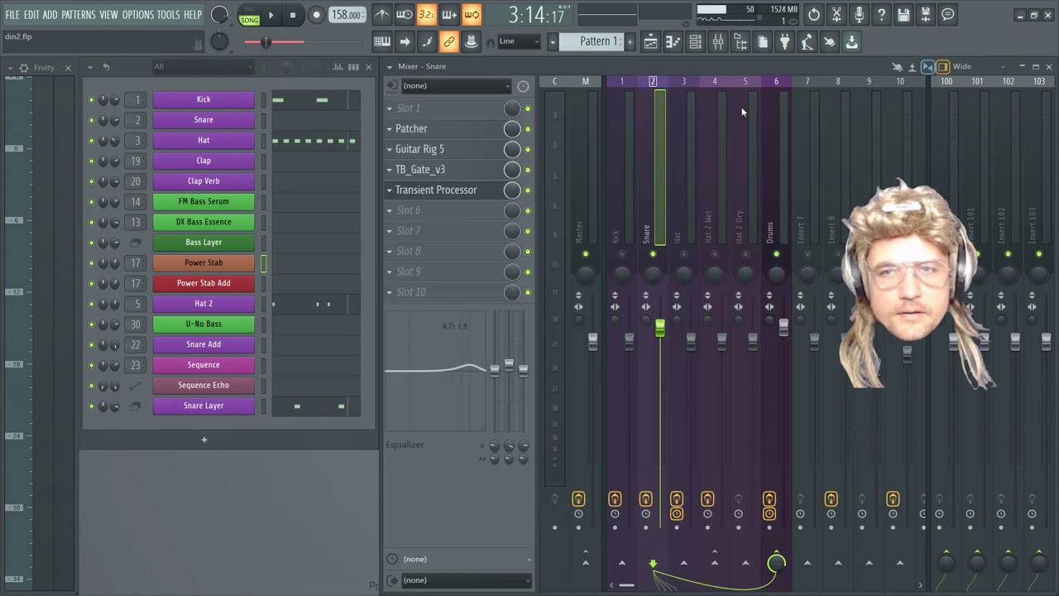
left_click(456, 189)
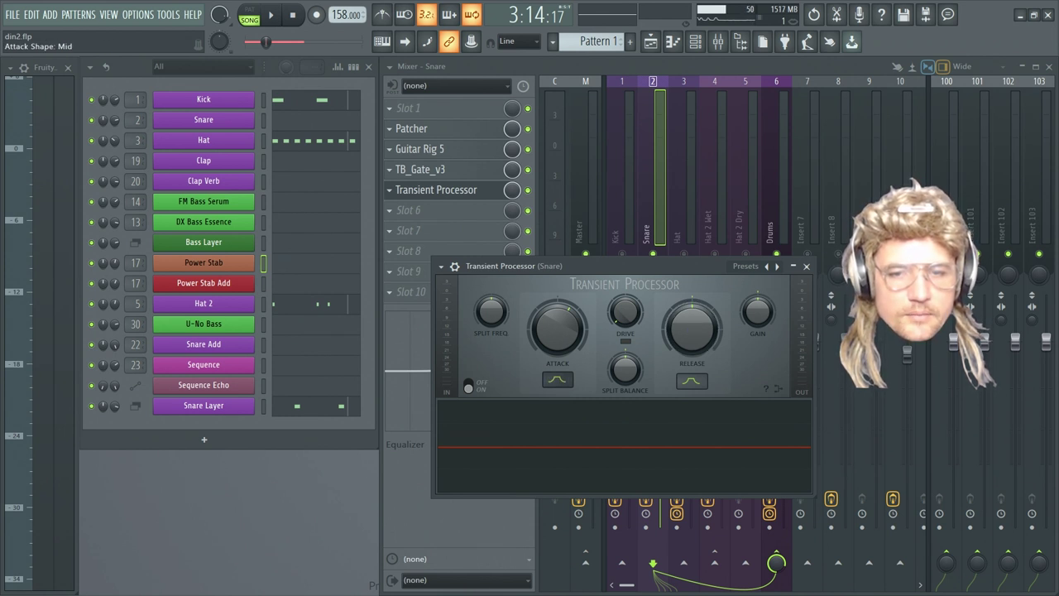
left_click(249, 17)
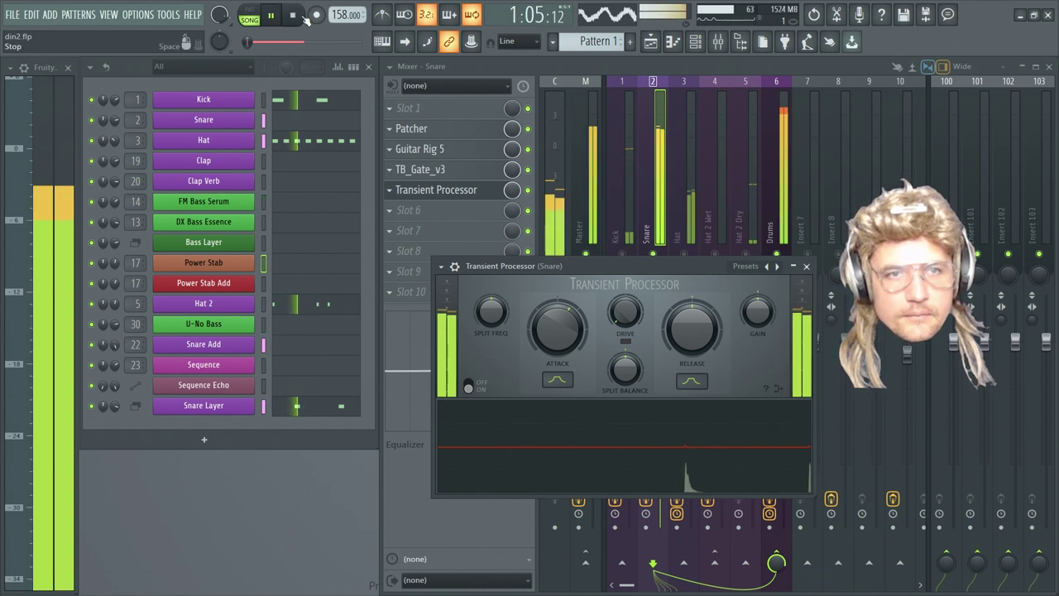
Close the Transient Processor, solo the Hat mixer track and listen to the hat during playback
left_click(687, 259)
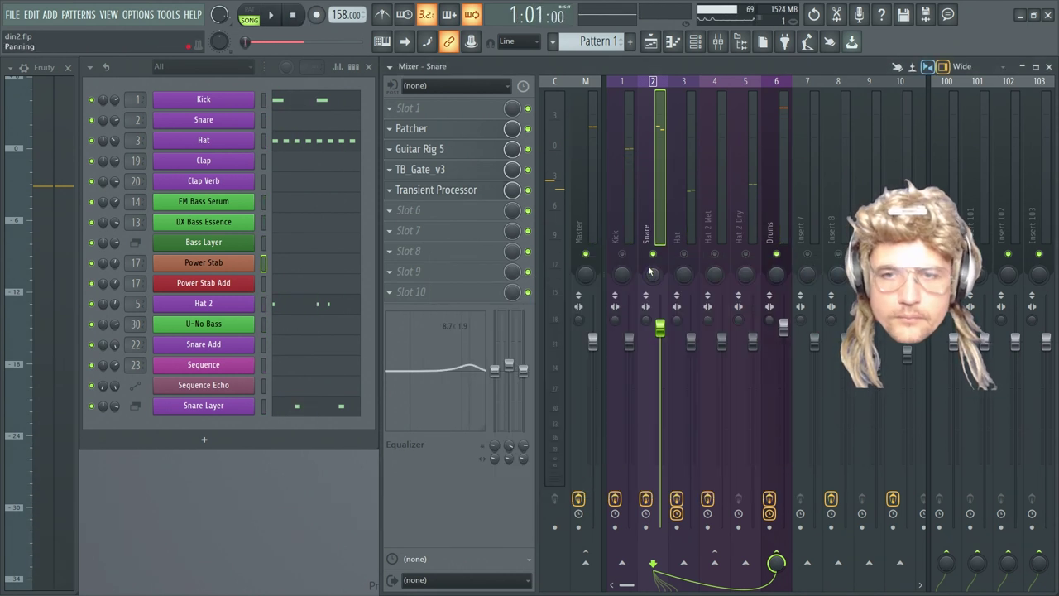
left_click(271, 15)
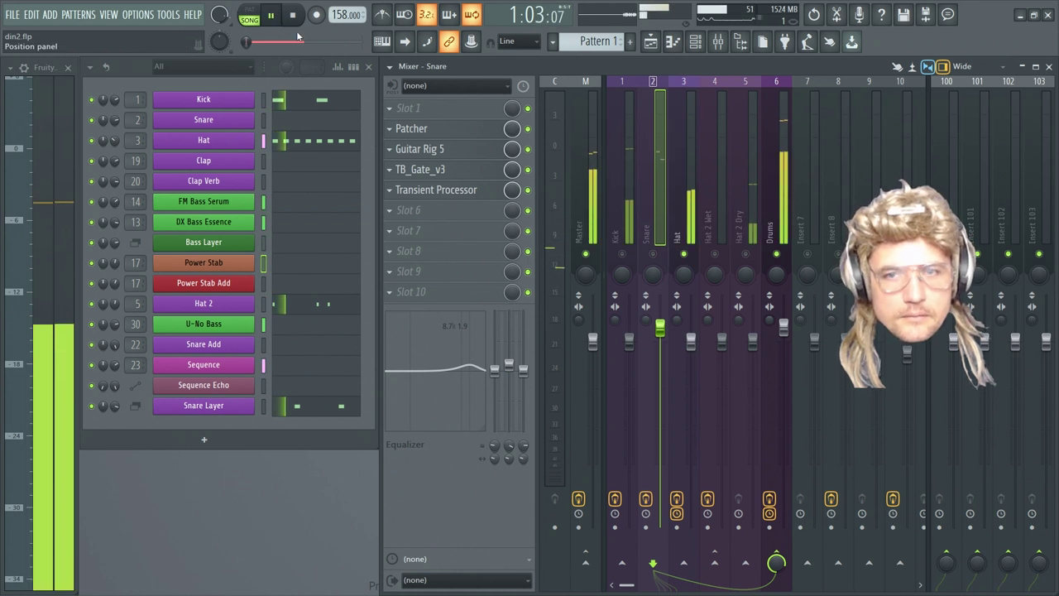
left_click(292, 15)
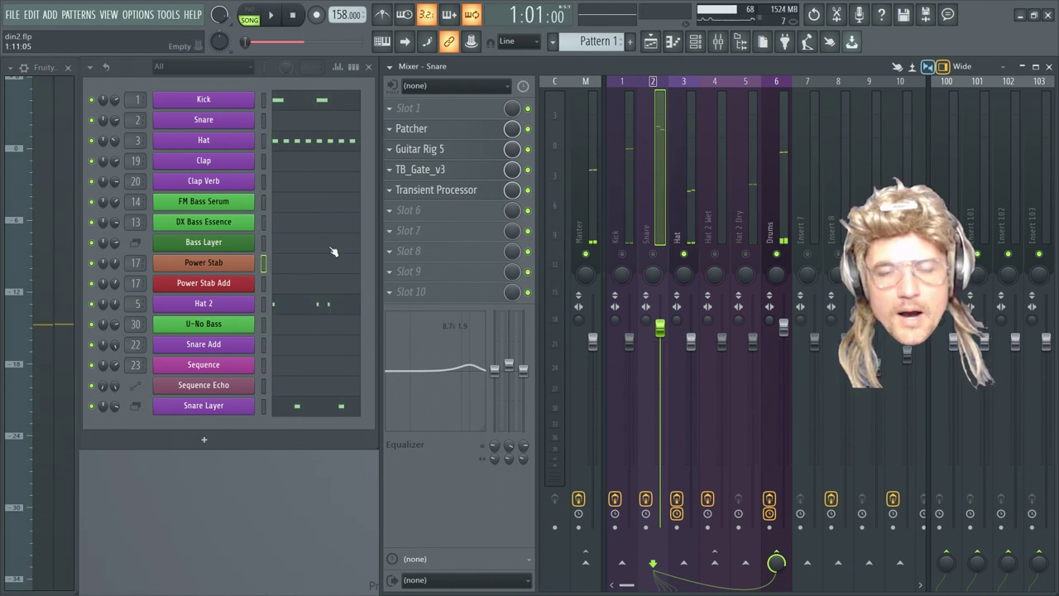
left_click(279, 15)
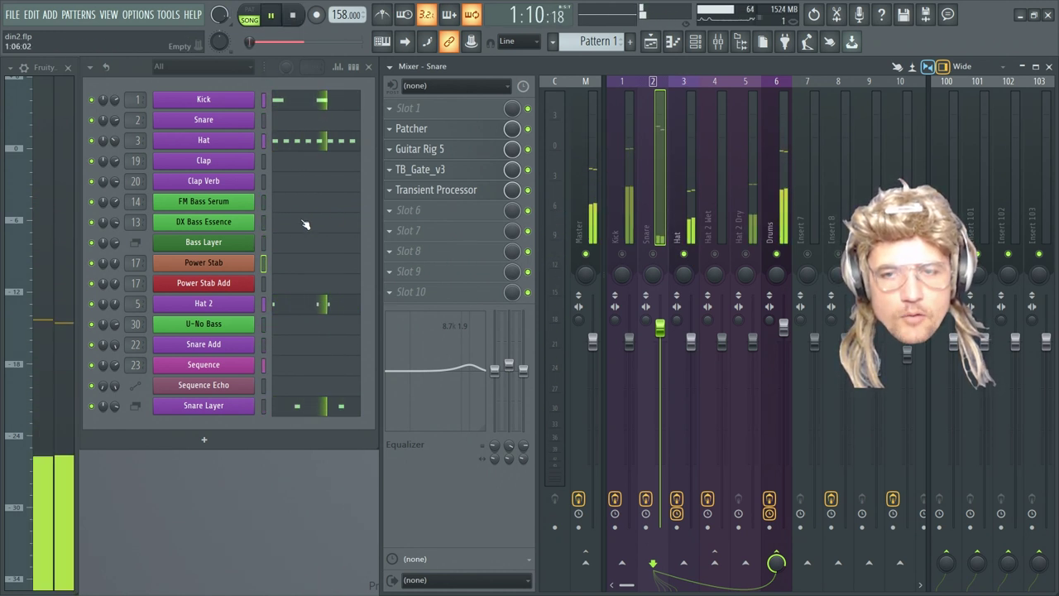
key("space")
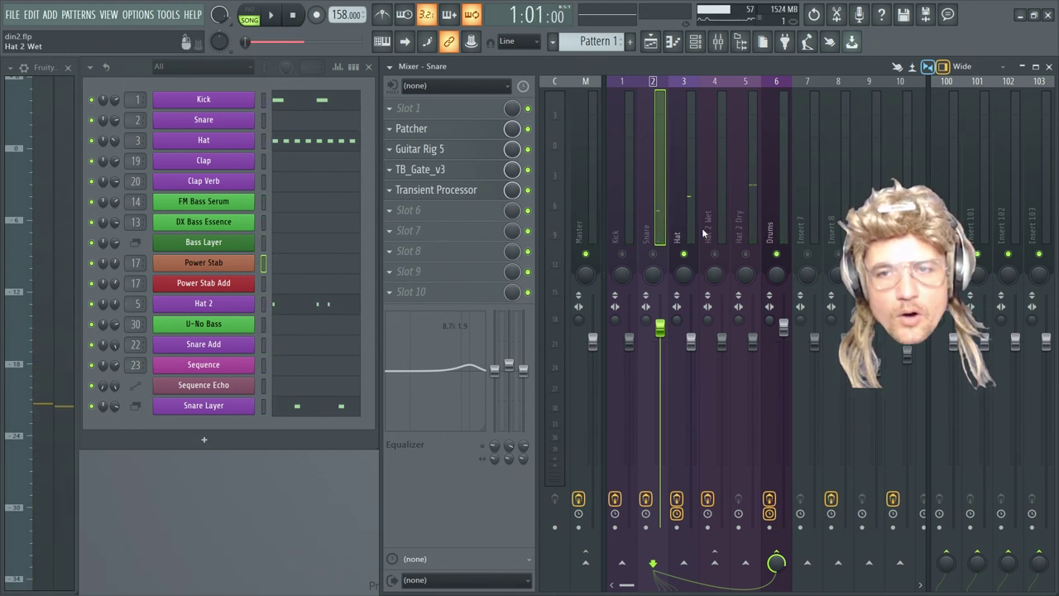
Select the Hat track, bypass its Patcher and iZotope Ozone 5 Imager, and listen to the unprocessed hat
left_click(687, 80)
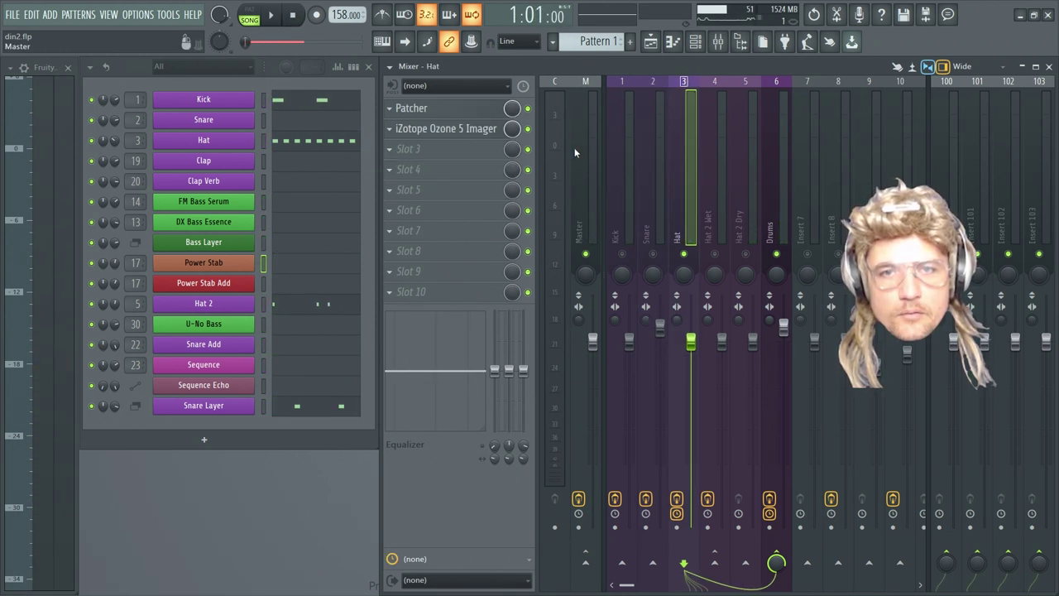
left_click(528, 129)
key("space")
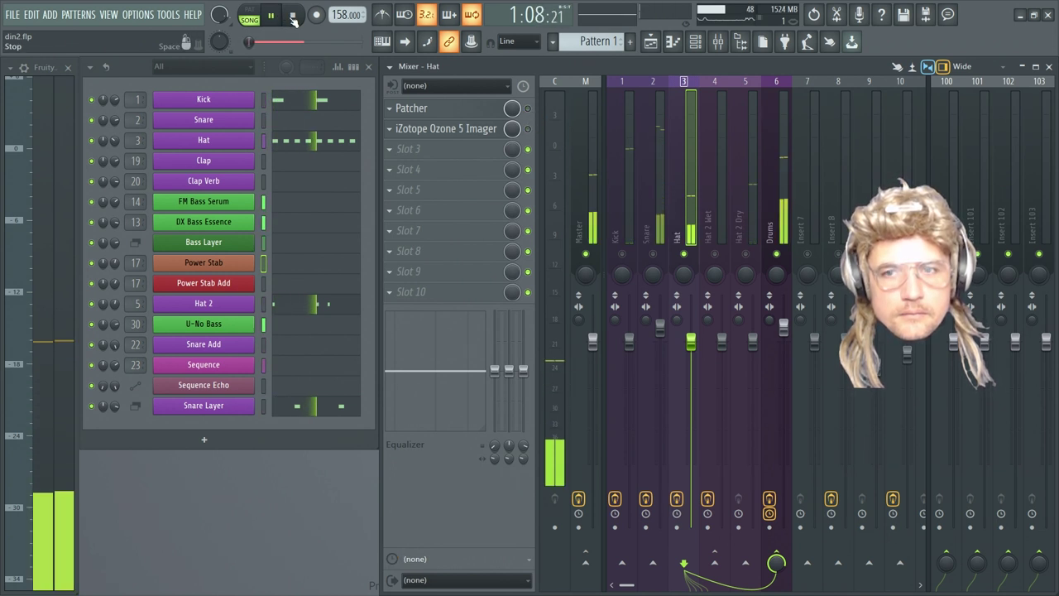
left_click(293, 16)
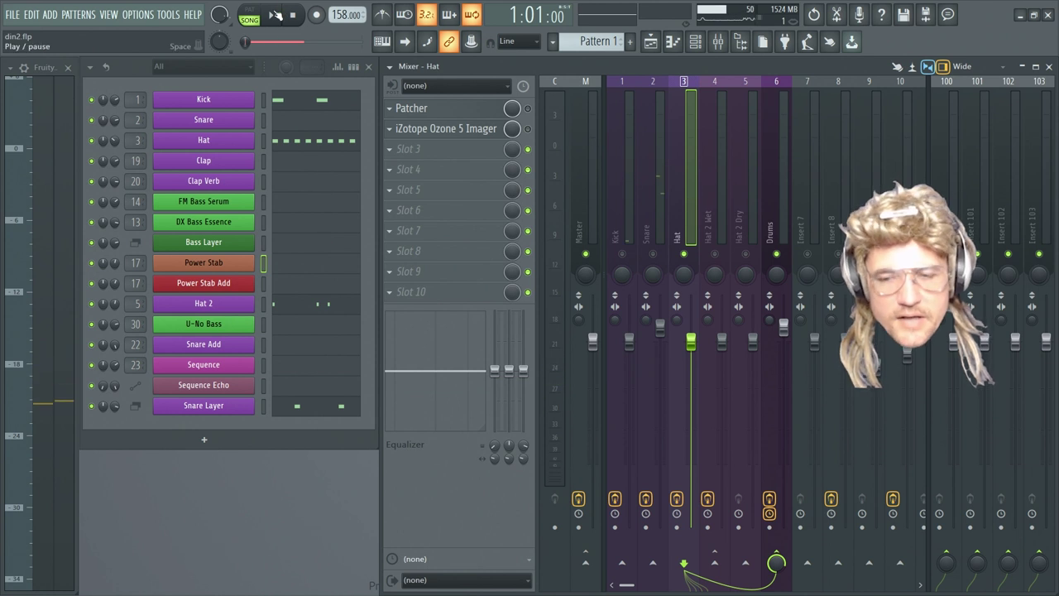
left_click(275, 15)
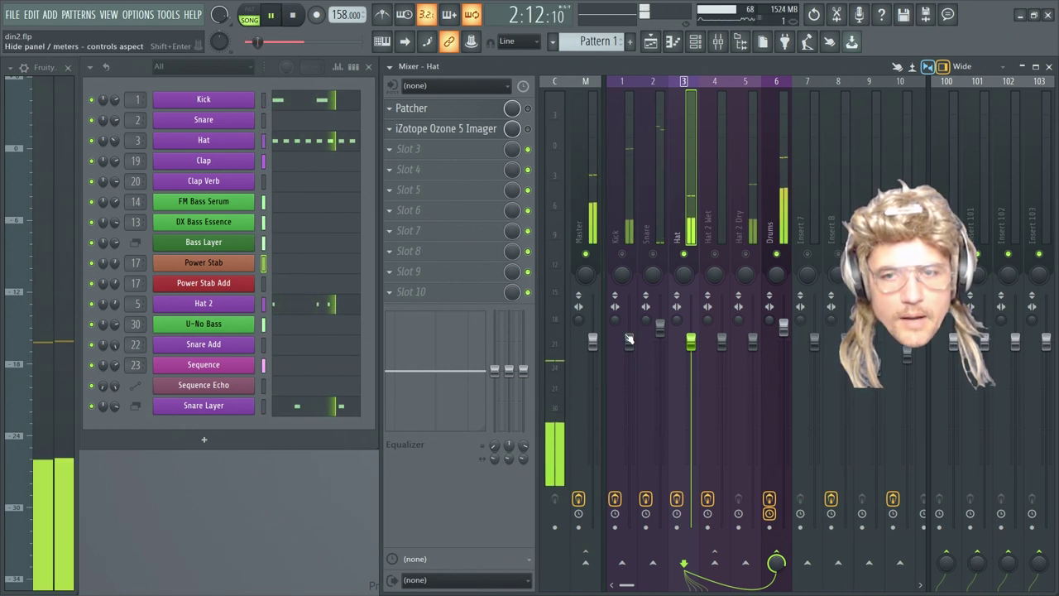
mouse_move(686, 276)
left_mouse_down()
mouse_move(686, 240)
mouse_move(685, 282)
left_mouse_up()
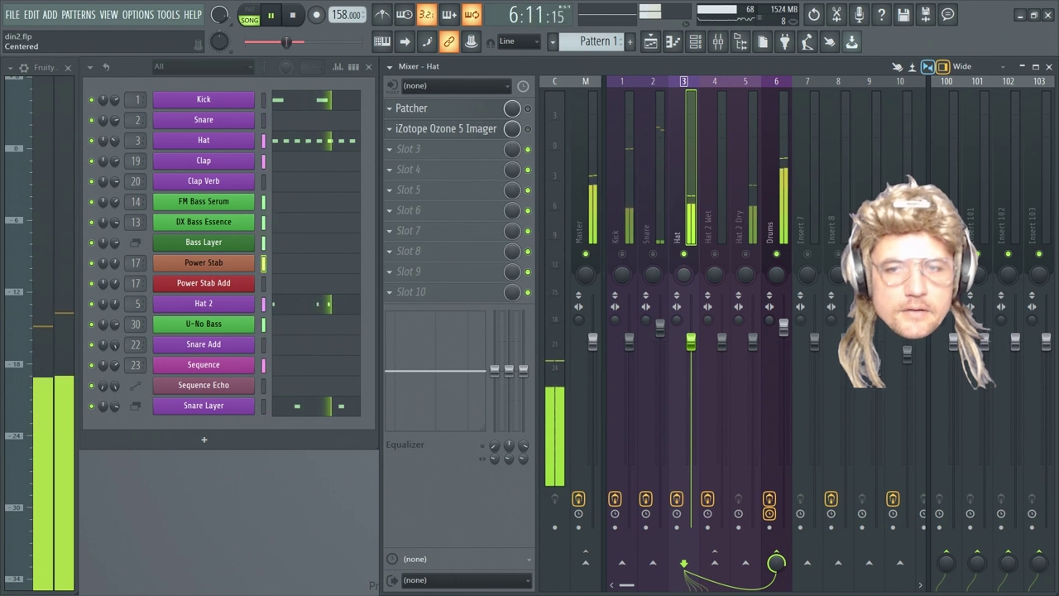
key("space")
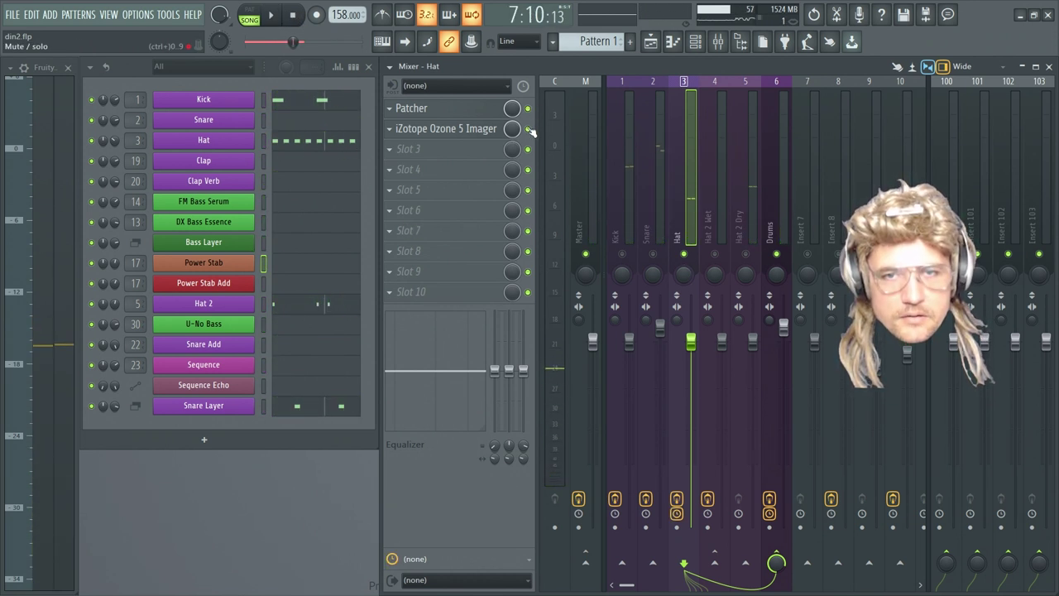
With the Hat's Patcher and Ozone 5 Imager re-enabled, play the hat alone and together with the other drums
left_click(271, 15)
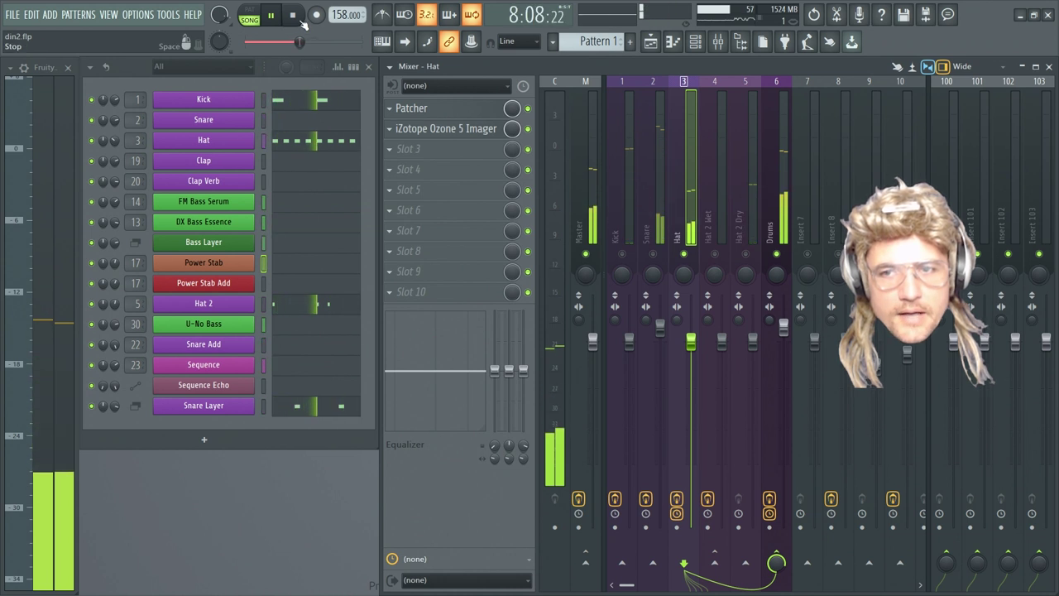
left_click(292, 15)
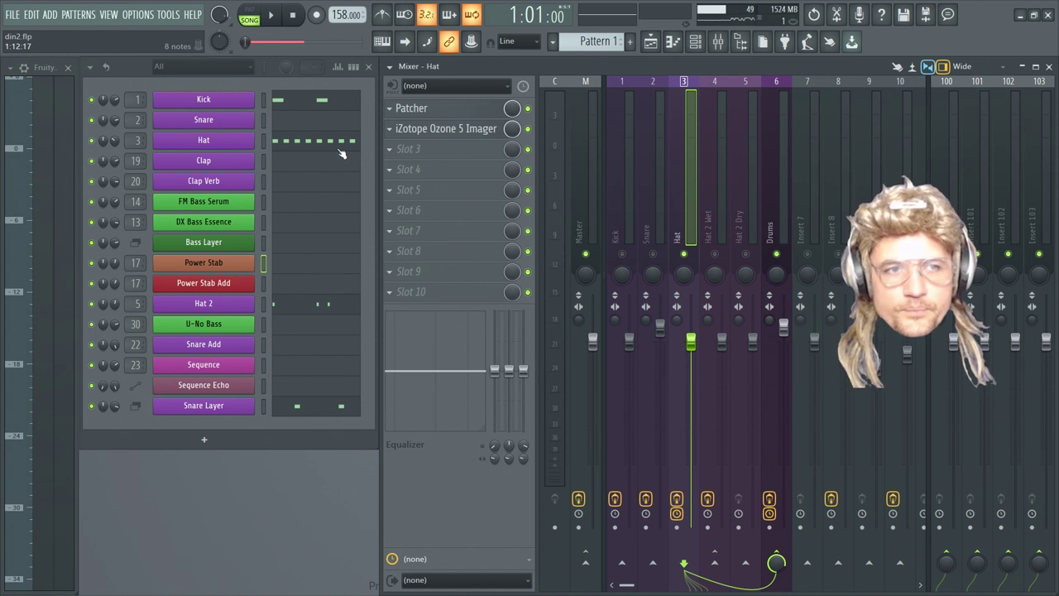
left_click(273, 14)
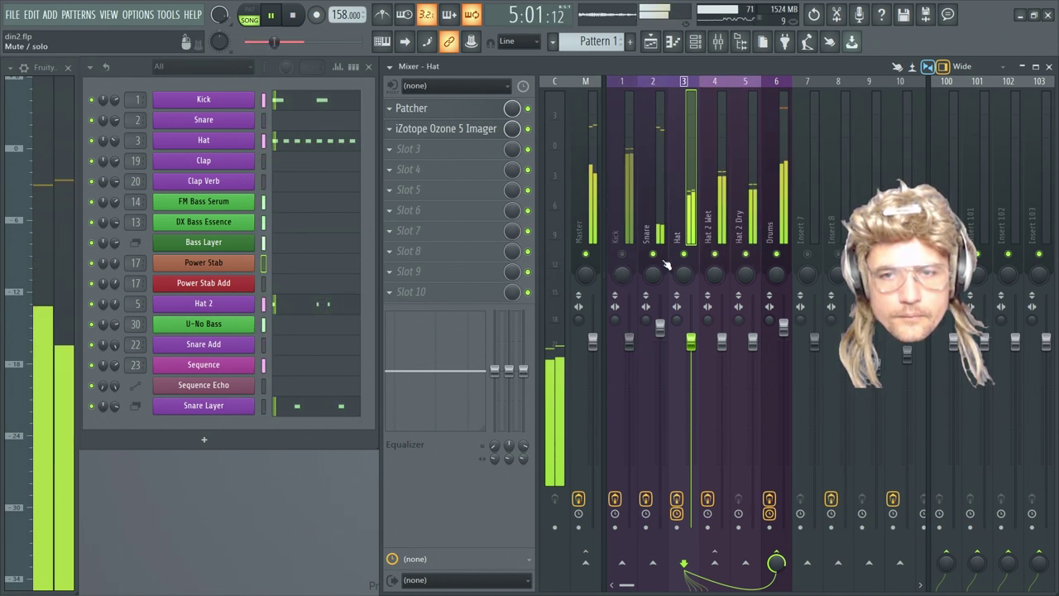
left_click(274, 24)
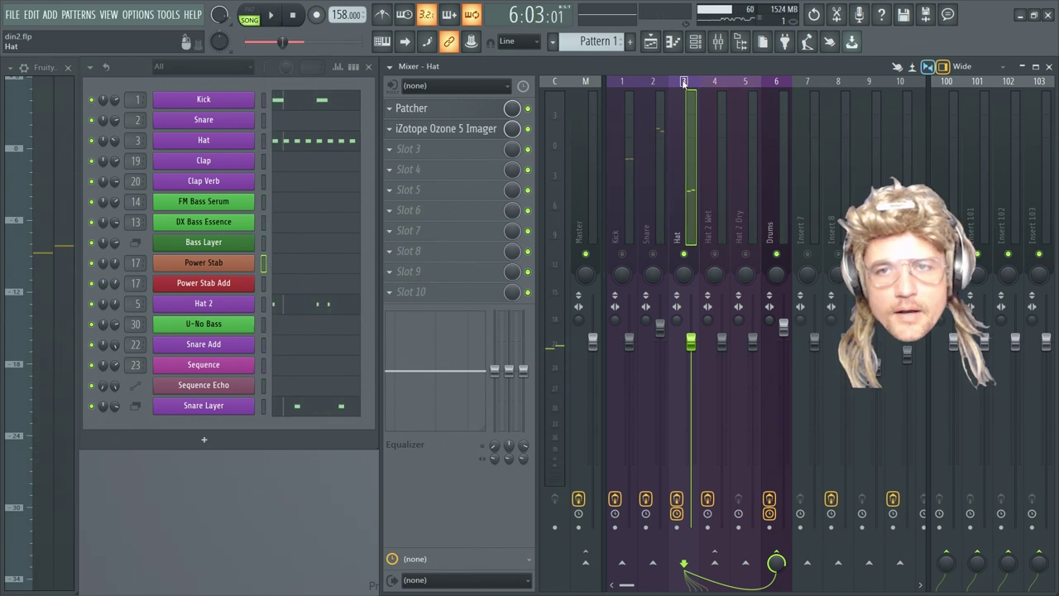
Open the Hat track's Patcher and examine how Fruity Peak Controller is routed to the Stereo Shaper and Balance modules
left_click(431, 102)
left_click_drag(456, 91, 728, 120)
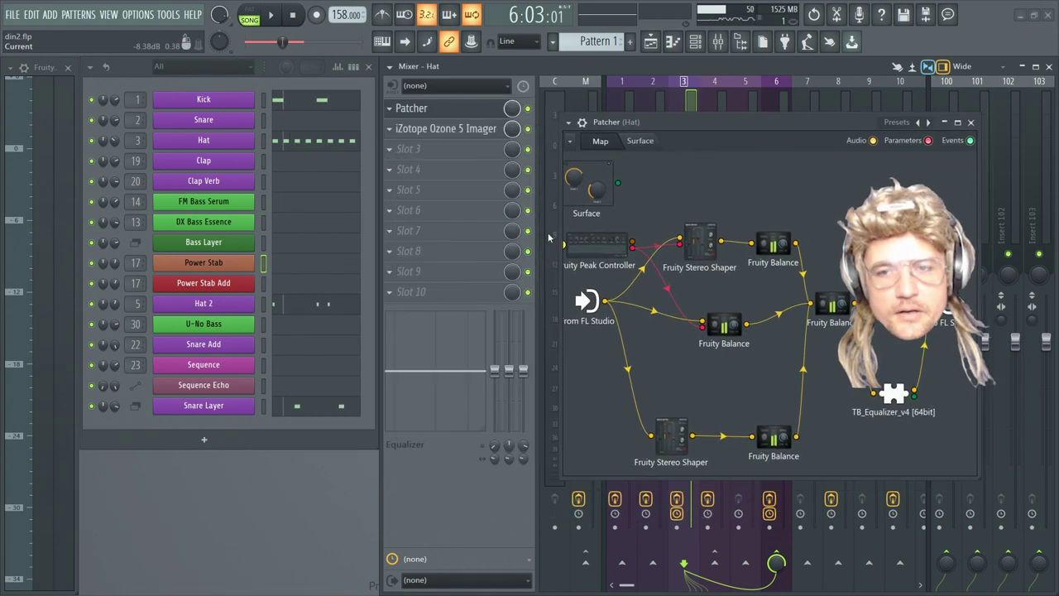
left_click_drag(773, 116, 333, 147)
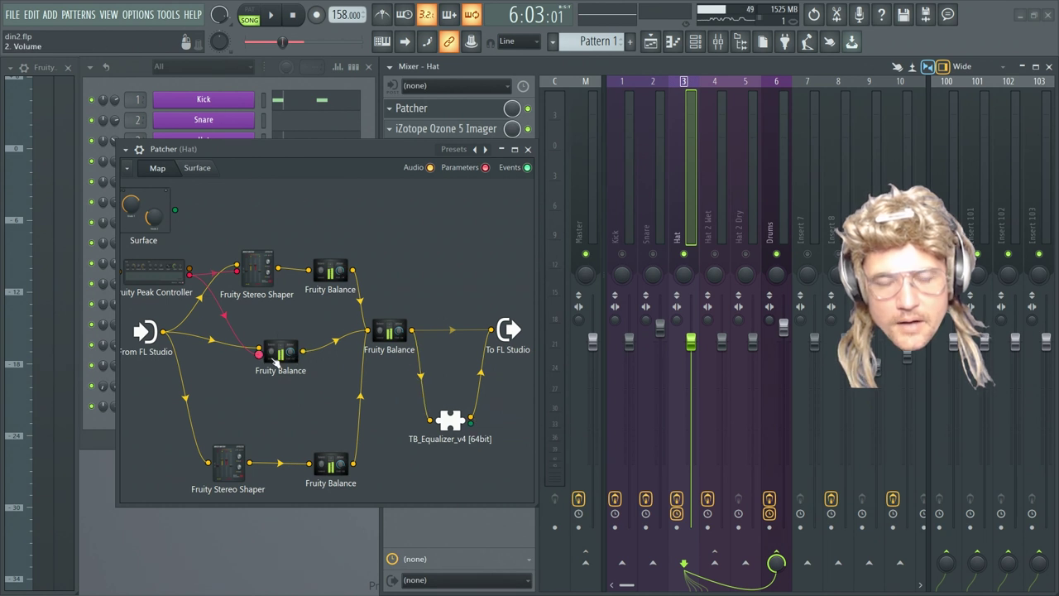
left_click_drag(351, 172, 798, 157)
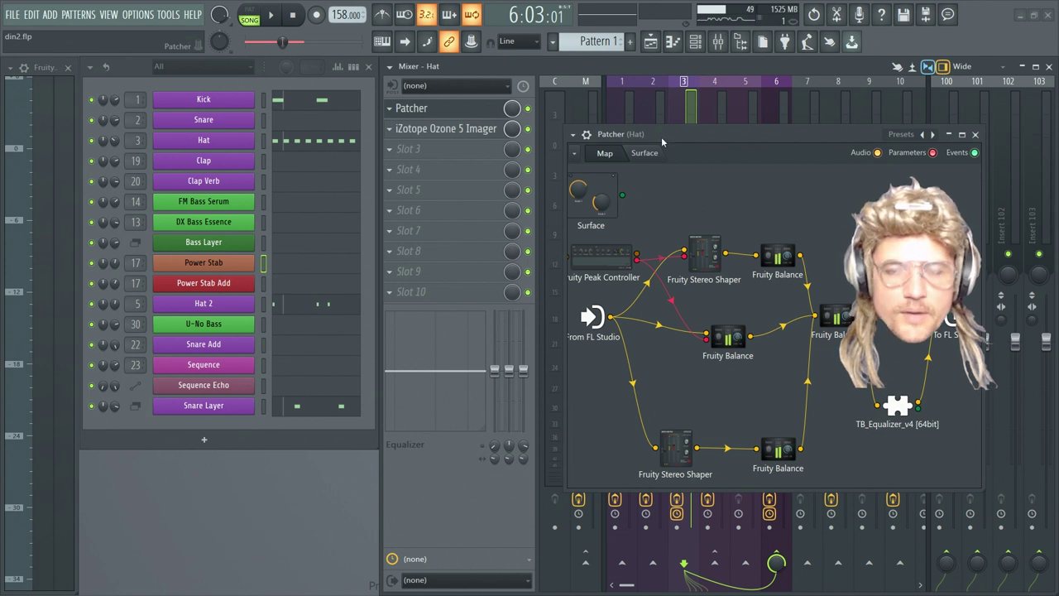
Tidy the Hat's Patcher map by aligning the Fruity Stereo Shaper and Fruity Balance modules into rows, and widen the Patcher window
left_click_drag(667, 139, 521, 190)
left_click_drag(558, 307, 558, 298)
left_click_drag(632, 309, 634, 290)
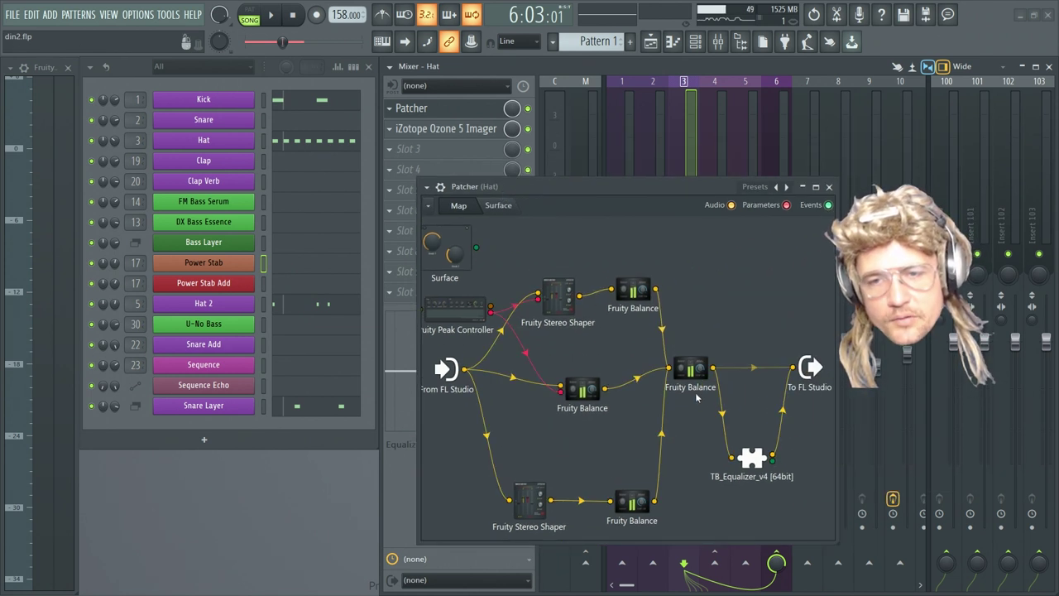
left_click_drag(582, 389, 584, 373)
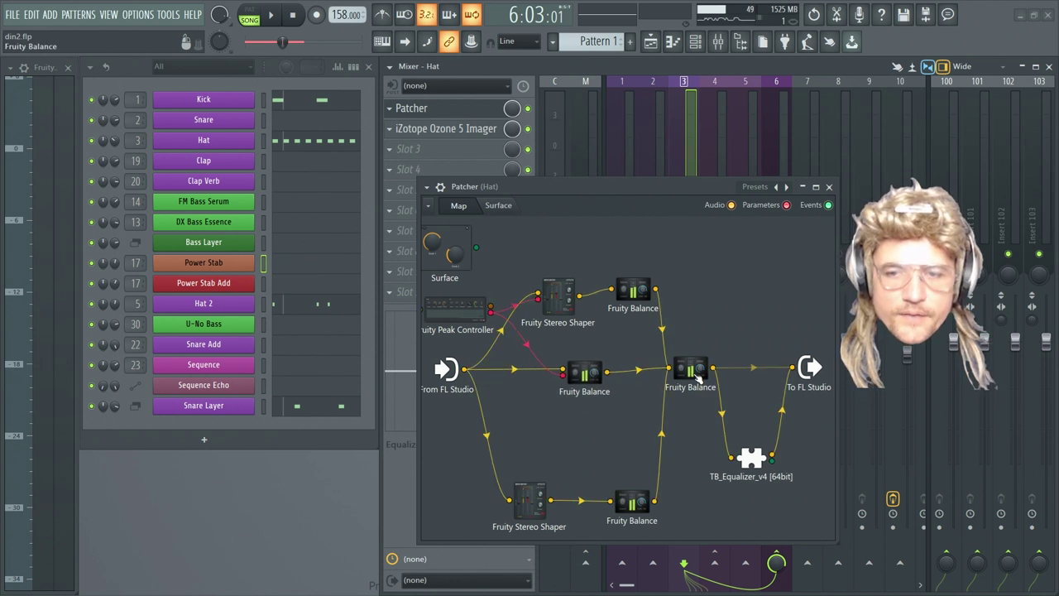
left_click_drag(627, 522, 631, 497)
left_click_drag(530, 502, 535, 489)
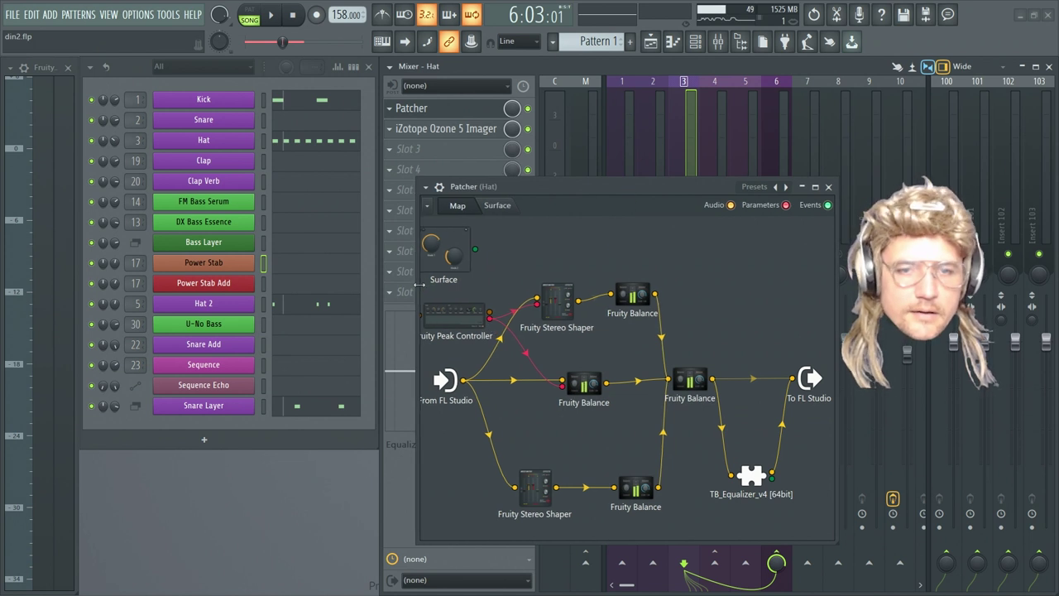
left_click_drag(421, 286, 392, 284)
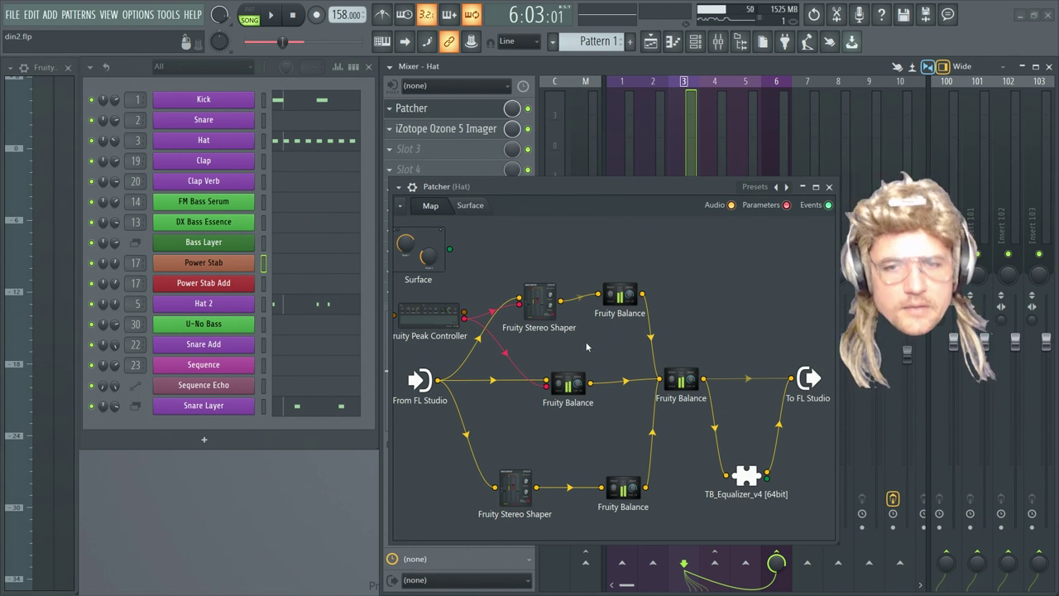
Reposition and enlarge the Hat's Patcher window so its module map fits, and play a short part of the song
left_click_drag(607, 187, 757, 153)
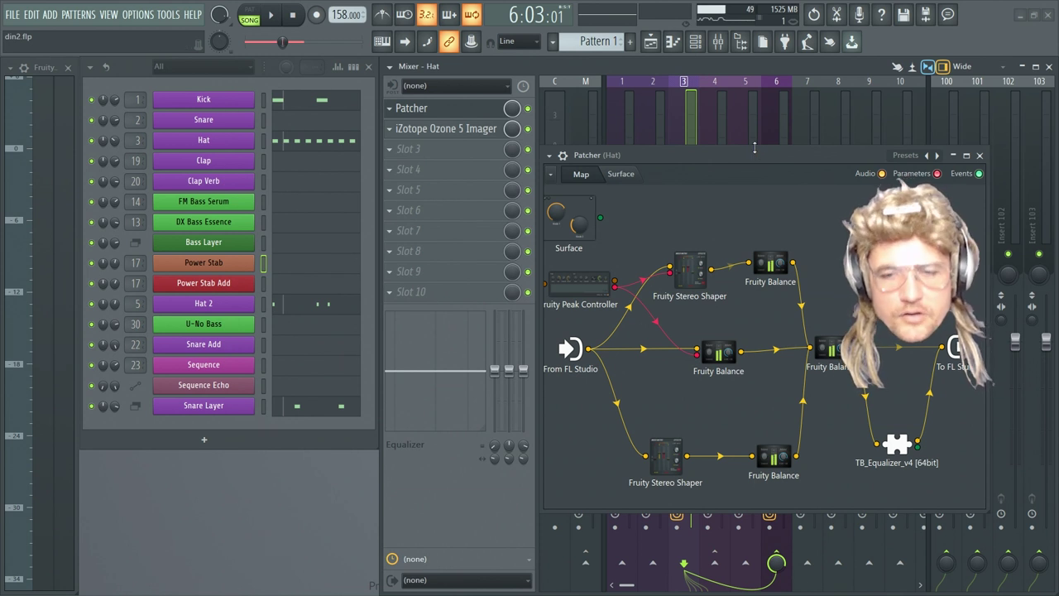
mouse_move(753, 154)
left_mouse_down()
mouse_move(742, 173)
mouse_move(755, 160)
left_mouse_up()
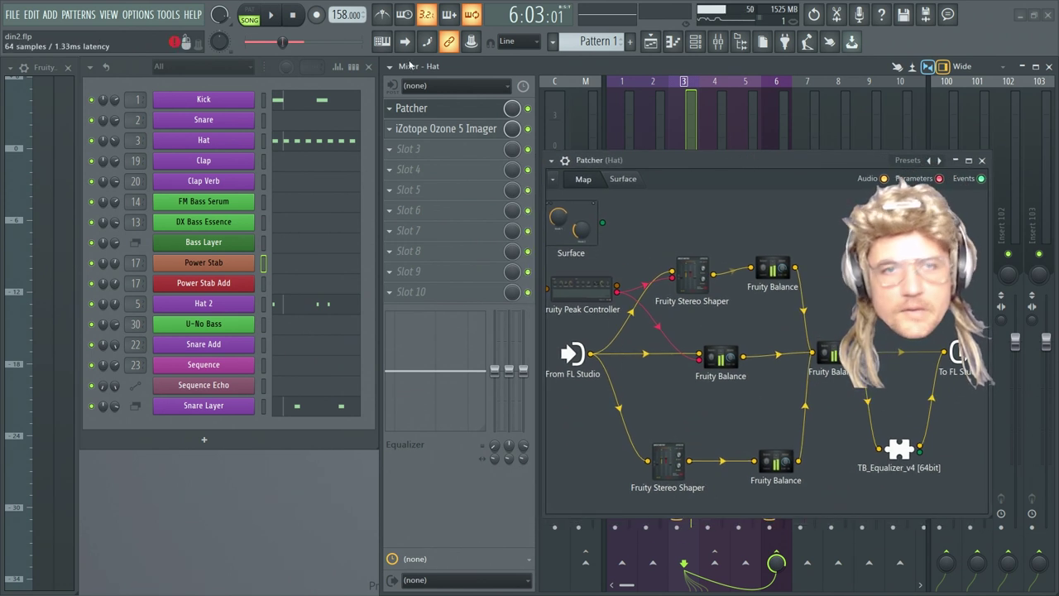
left_click_drag(675, 161, 492, 178)
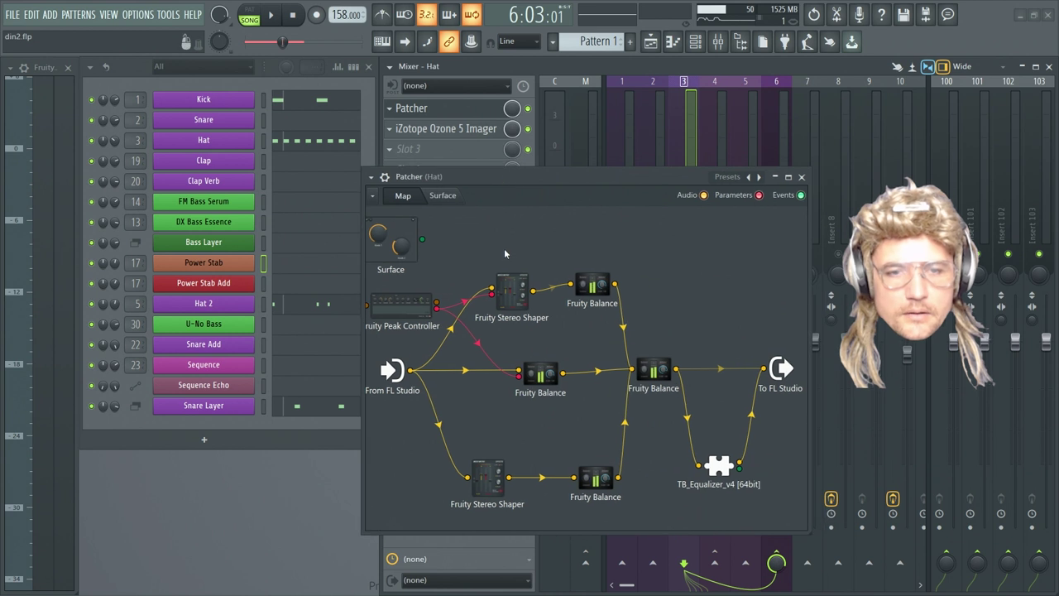
left_click_drag(792, 171, 722, 112)
left_click(271, 15)
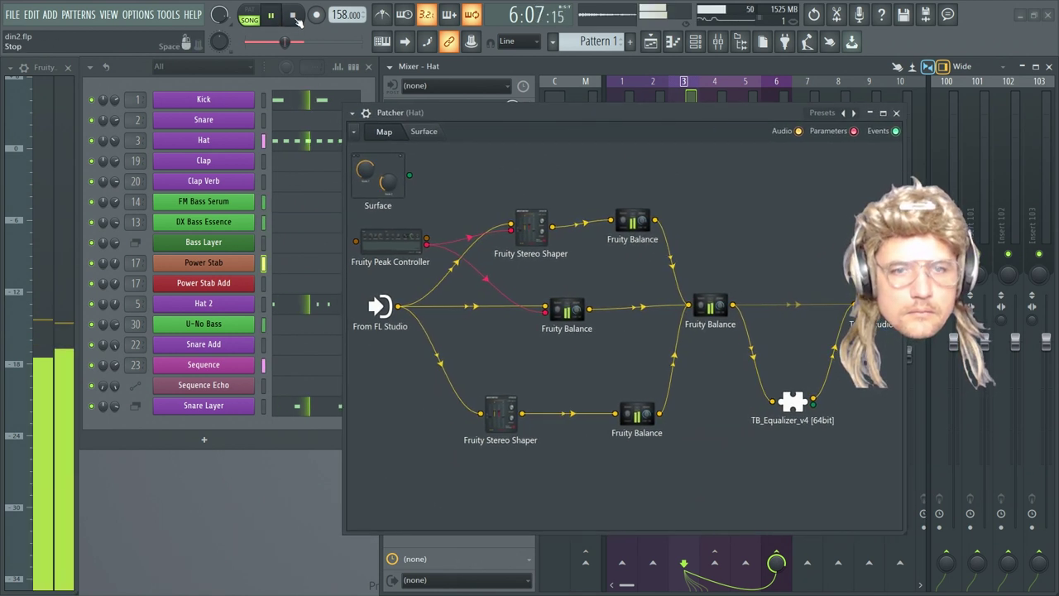
left_click(293, 17)
Open the Patcher's Fruity Peak Controller, set its LFO volume to 19%, and listen to the modulated hat in the song
left_click(391, 239)
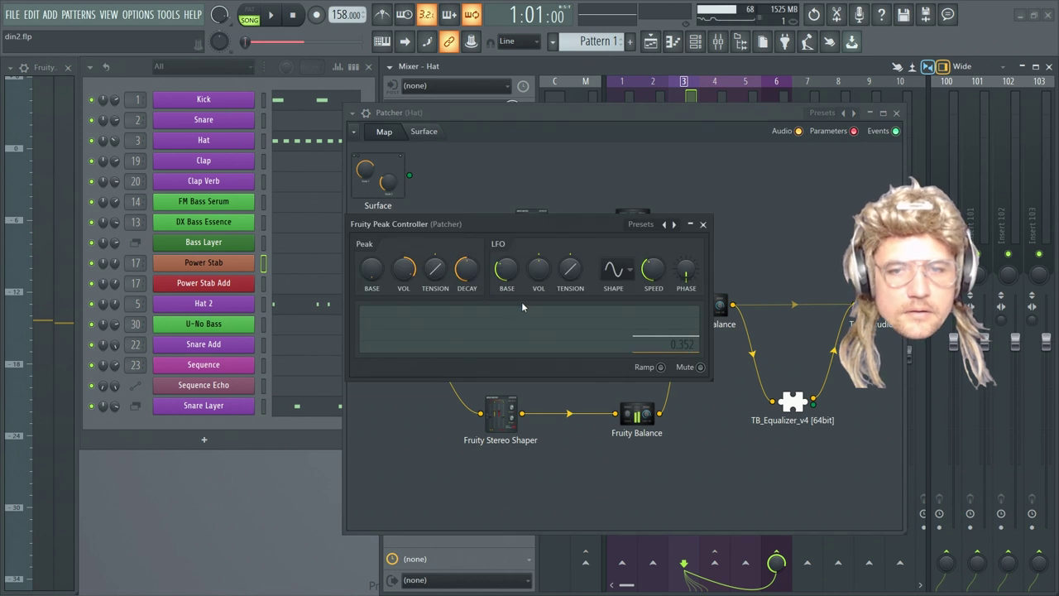
left_click(270, 15)
left_click(294, 17)
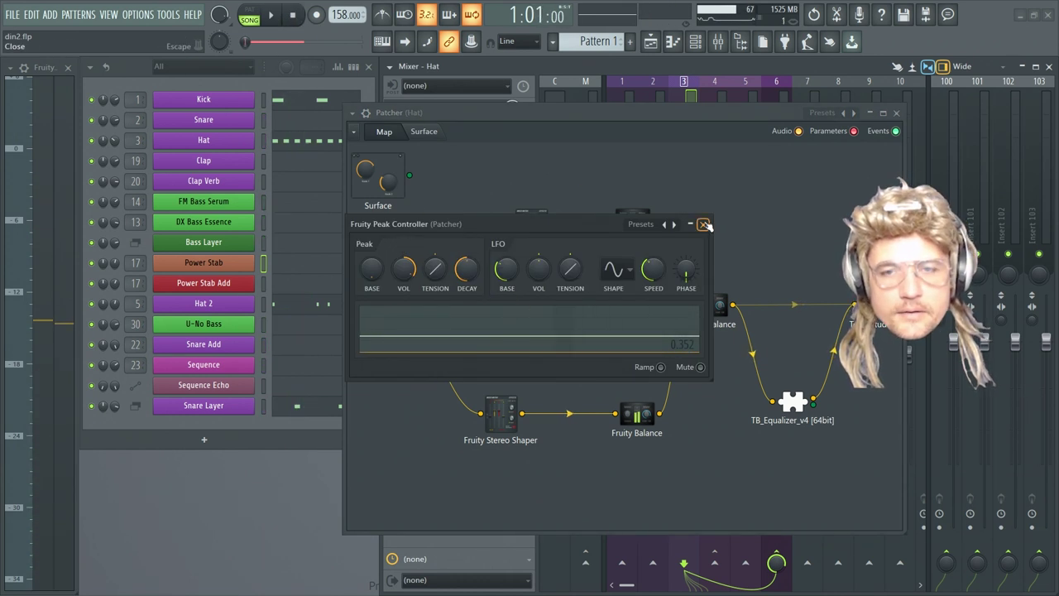
mouse_move(539, 269)
left_mouse_down()
mouse_move(539, 240)
mouse_move(539, 262)
left_mouse_up()
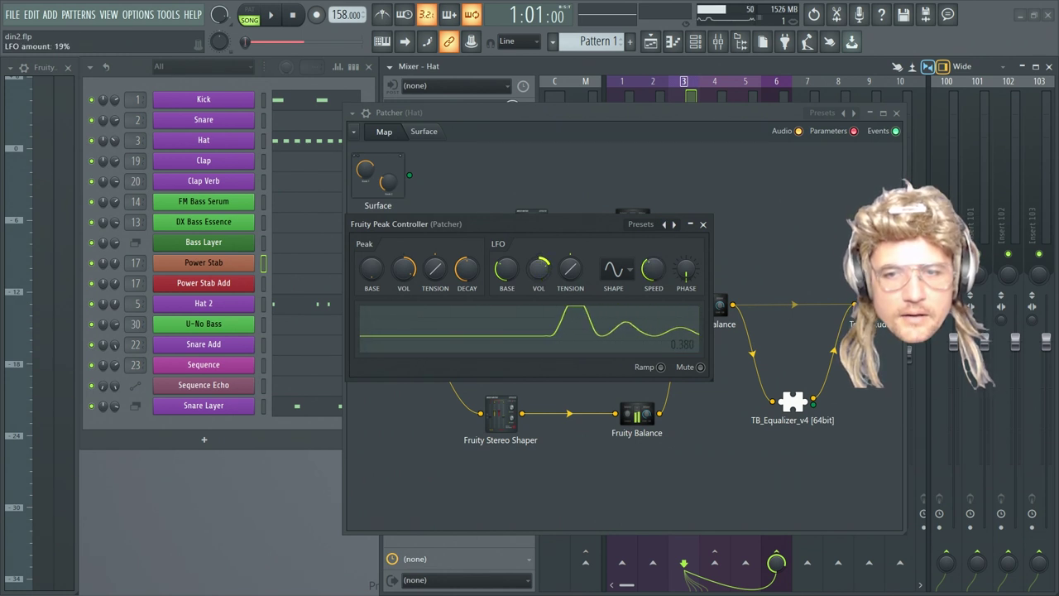
left_click_drag(504, 227, 387, 306)
left_click(269, 15)
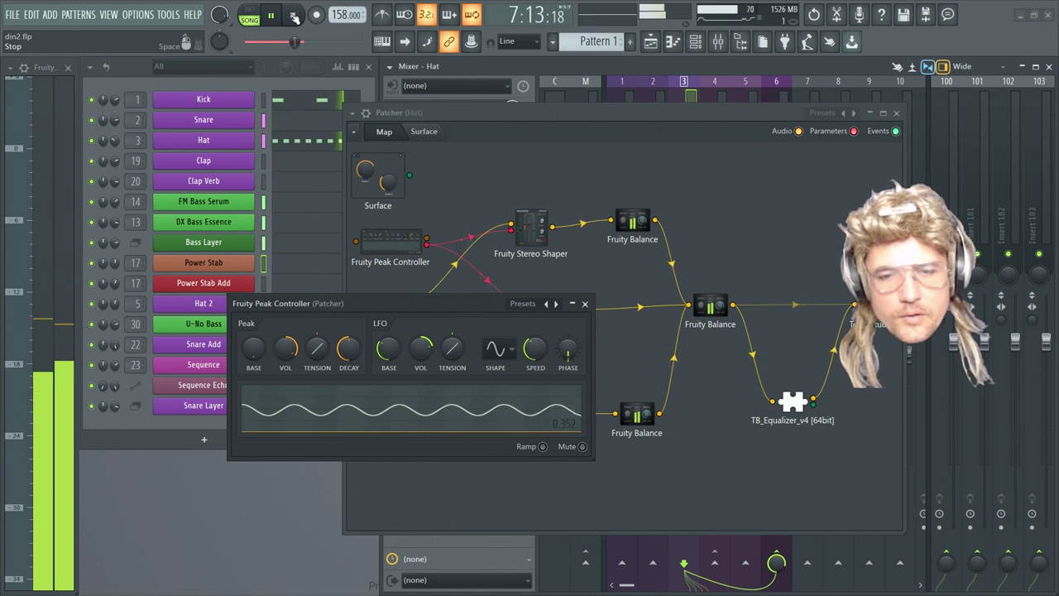
left_click(295, 17)
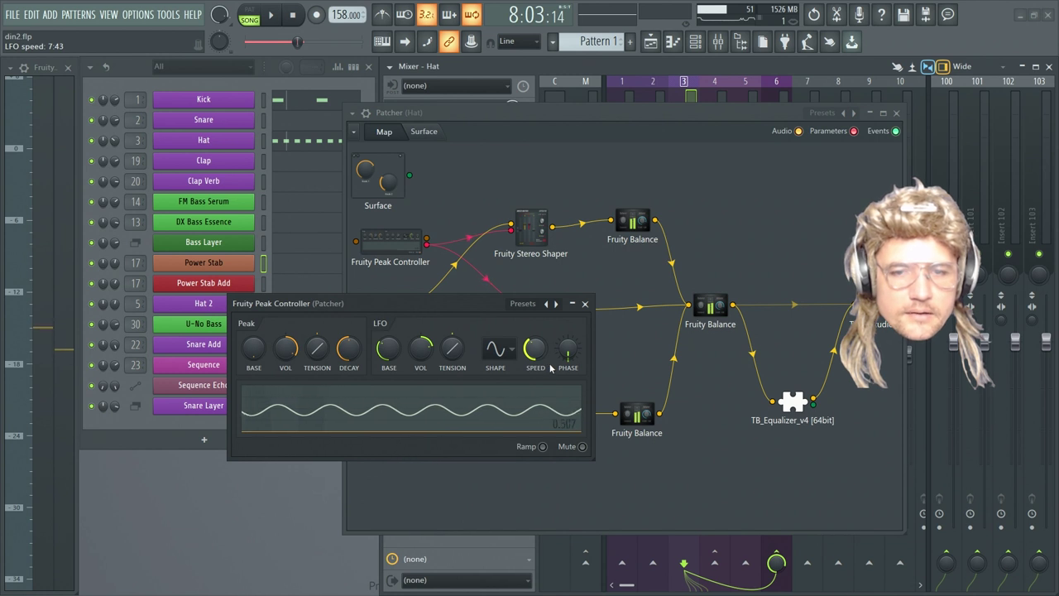
Examine the Fruity Peak Controller's LFO output and how it modulates the upper Fruity Stereo Shaper and the middle Fruity Balance
left_click_drag(390, 303, 437, 287)
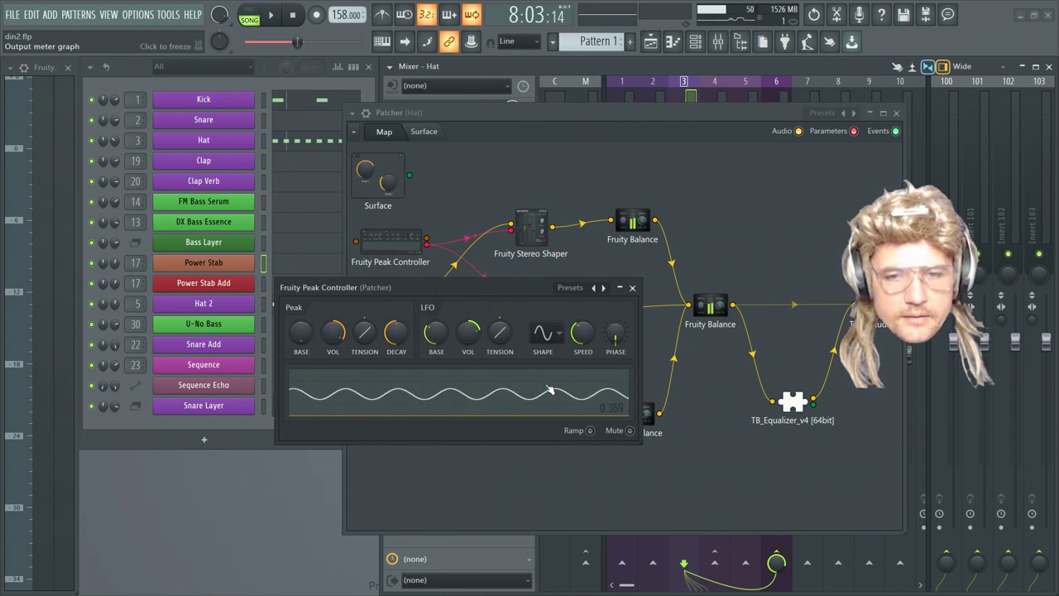
left_click_drag(494, 287, 455, 317)
left_click(542, 226)
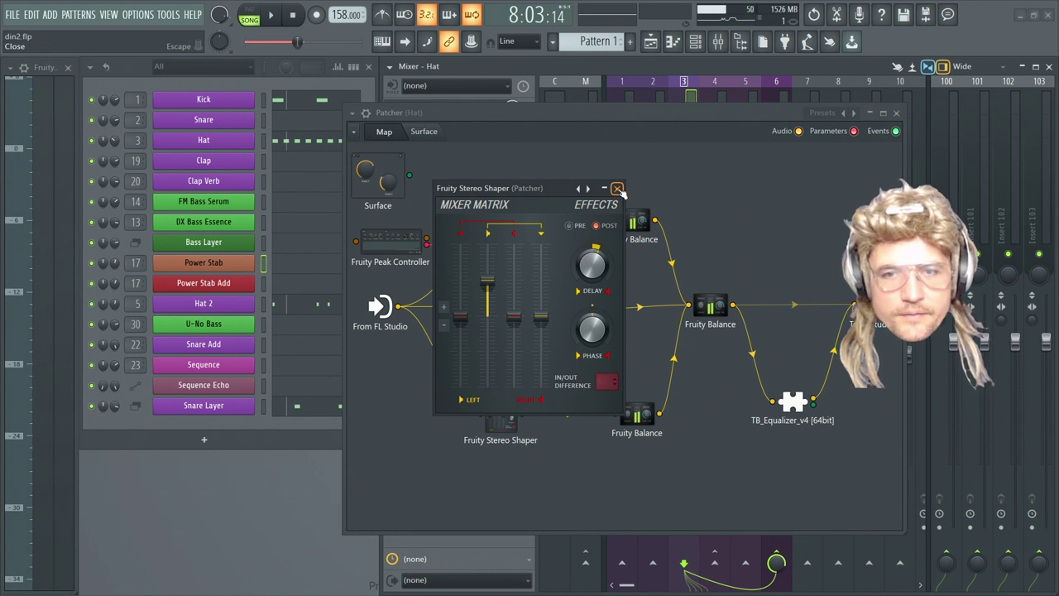
left_click(618, 189)
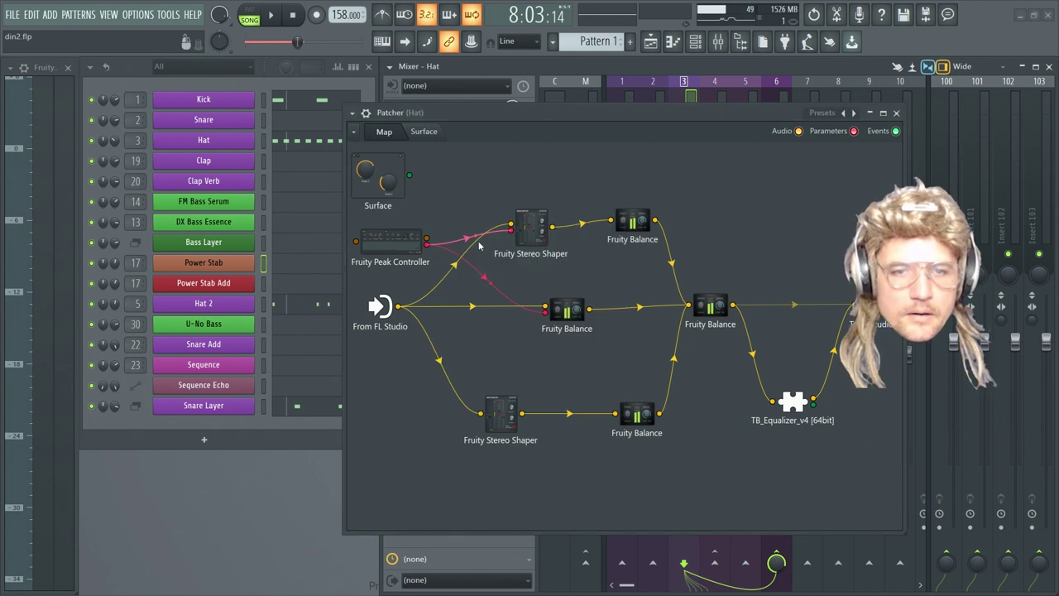
left_click(570, 313)
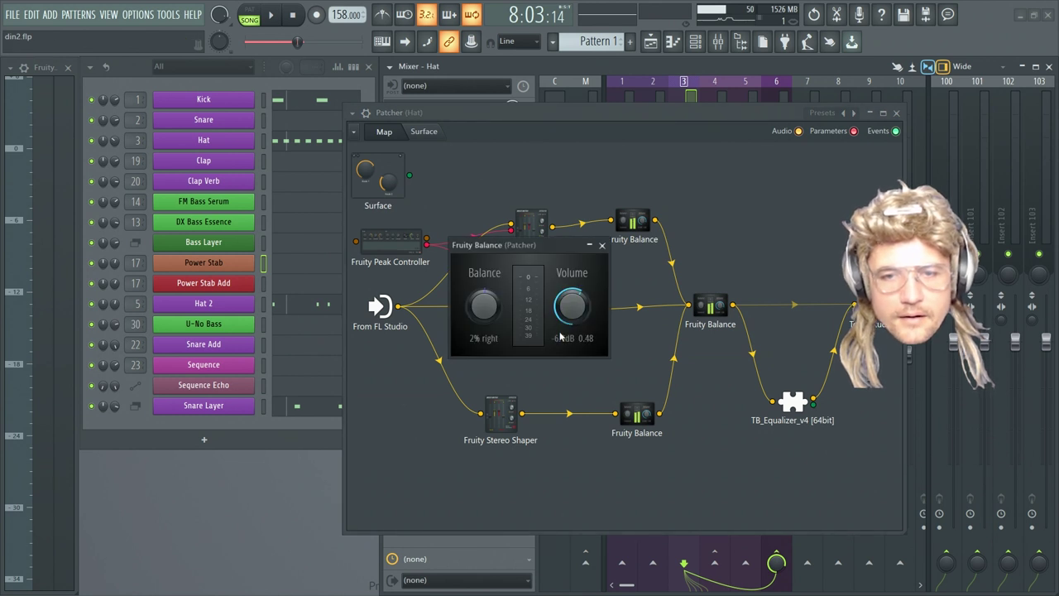
left_click(602, 245)
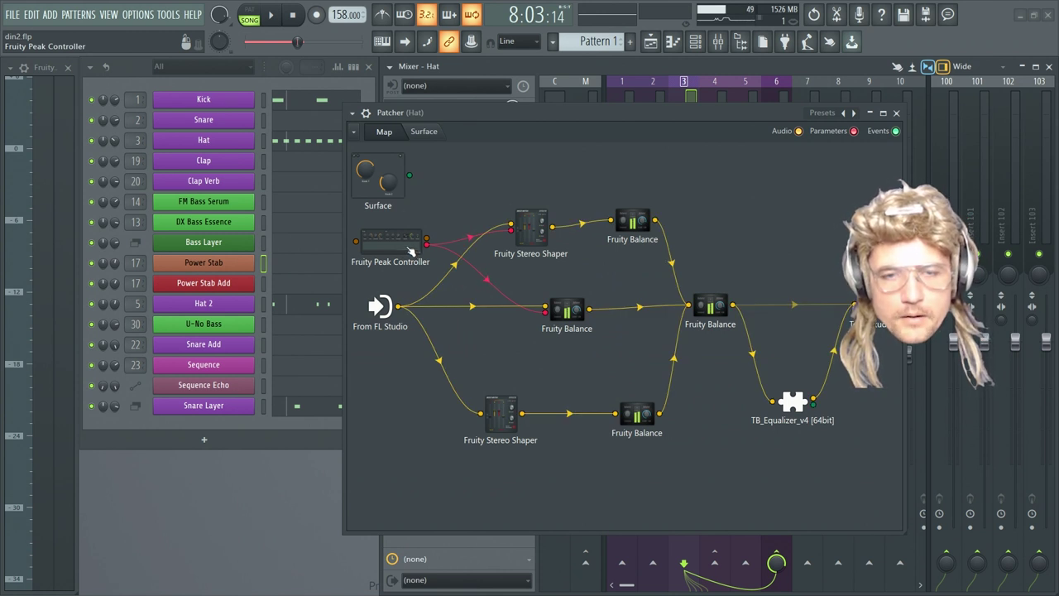
double_click(553, 227)
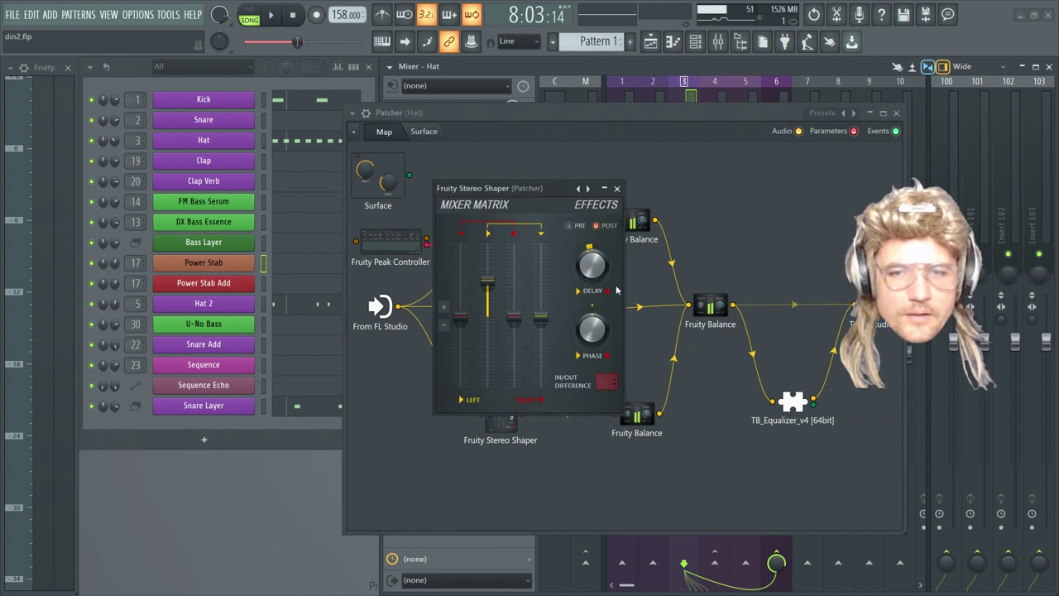
left_click(618, 190)
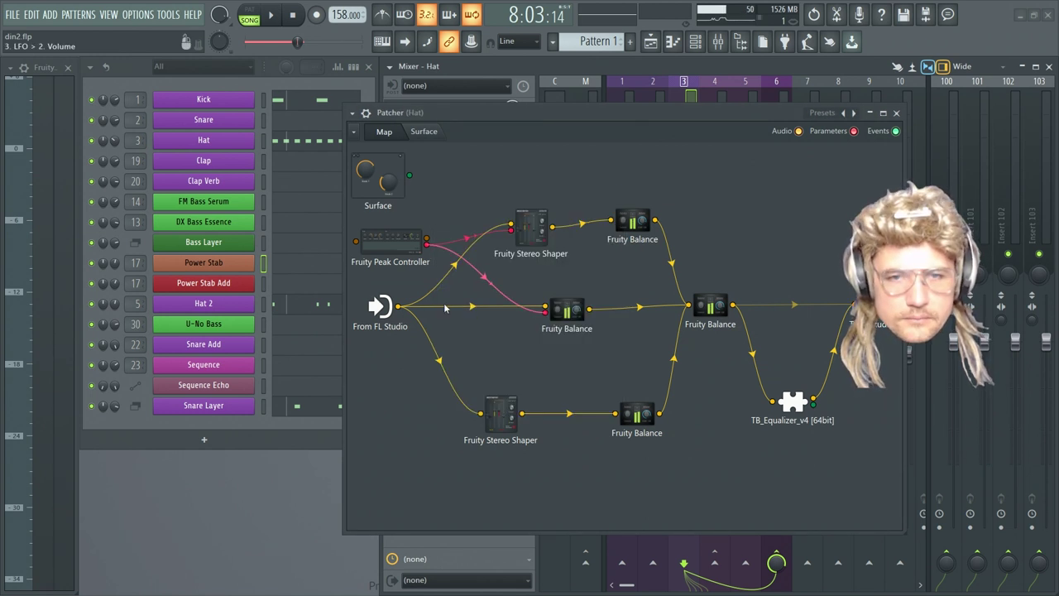
Reduce the Fruity Peak Controller's LFO volume to zero and delete the controller from the Patcher map
double_click(418, 243)
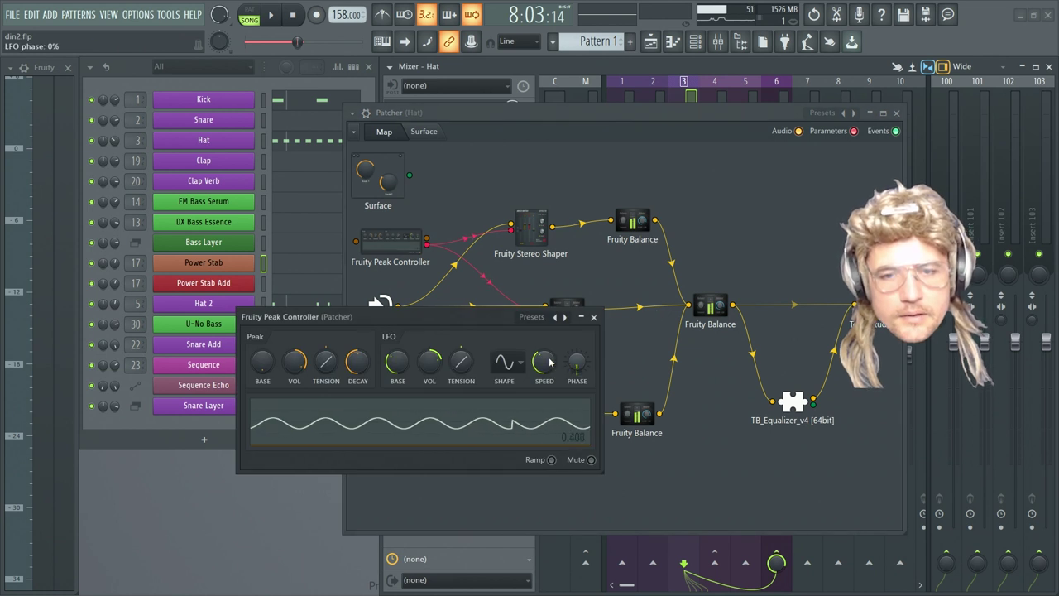
left_click_drag(422, 377, 422, 406)
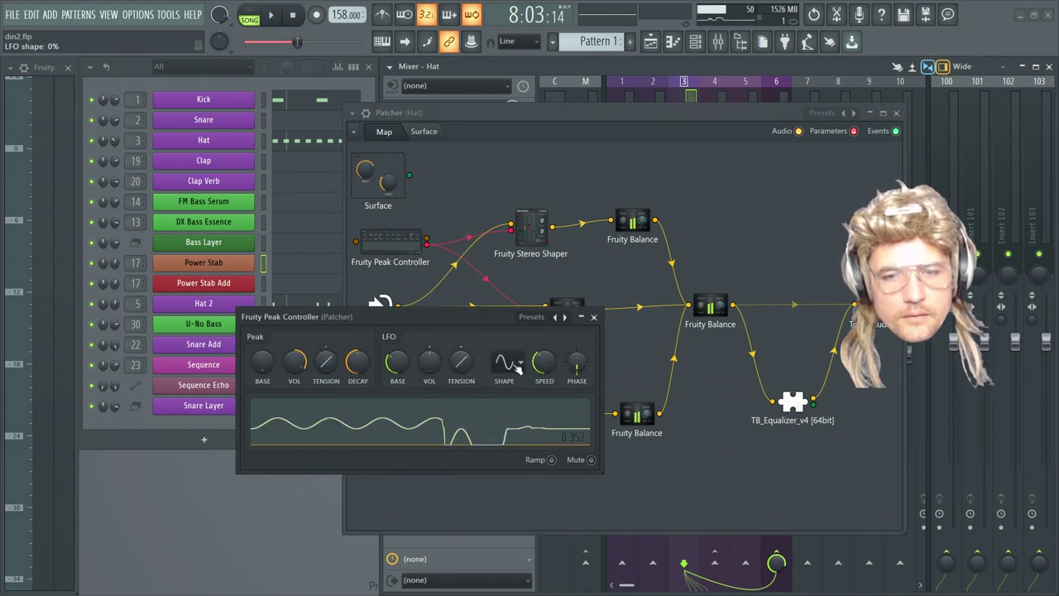
left_click(594, 317)
right_click(418, 239)
left_click(438, 279)
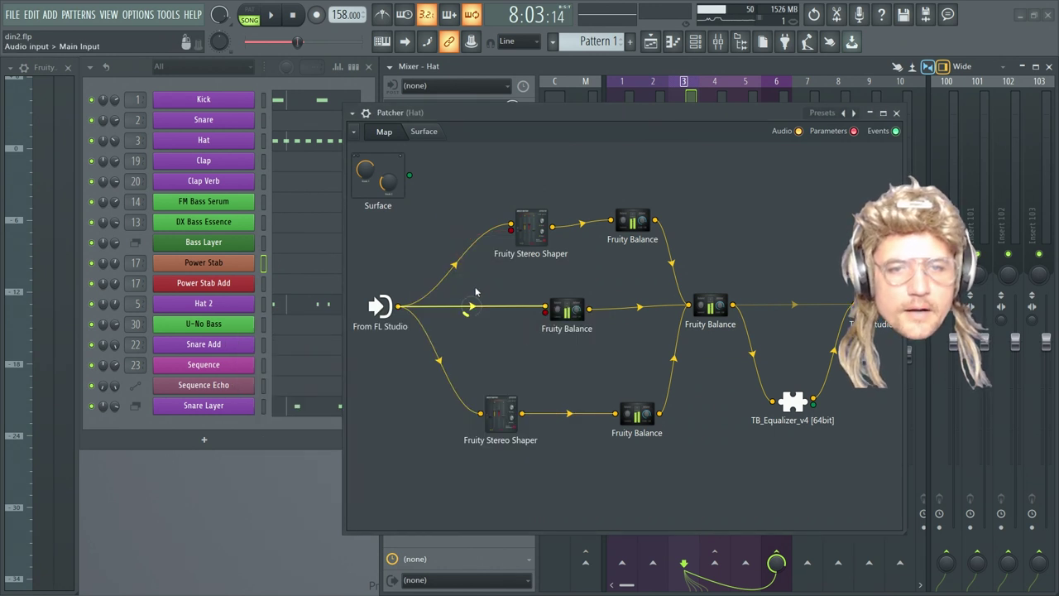
Set the upper Stereo Shaper's delay to 3.4 ms left and the middle Fruity Balance's volume to -10.5 dB, and listen to the song
left_click(531, 224)
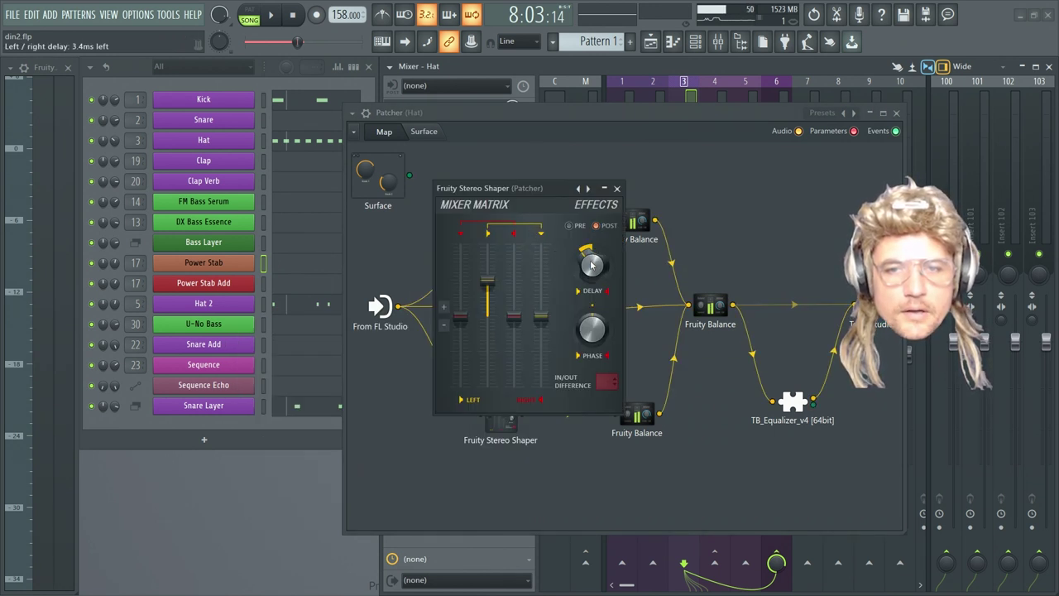
left_click(617, 188)
left_click(577, 317)
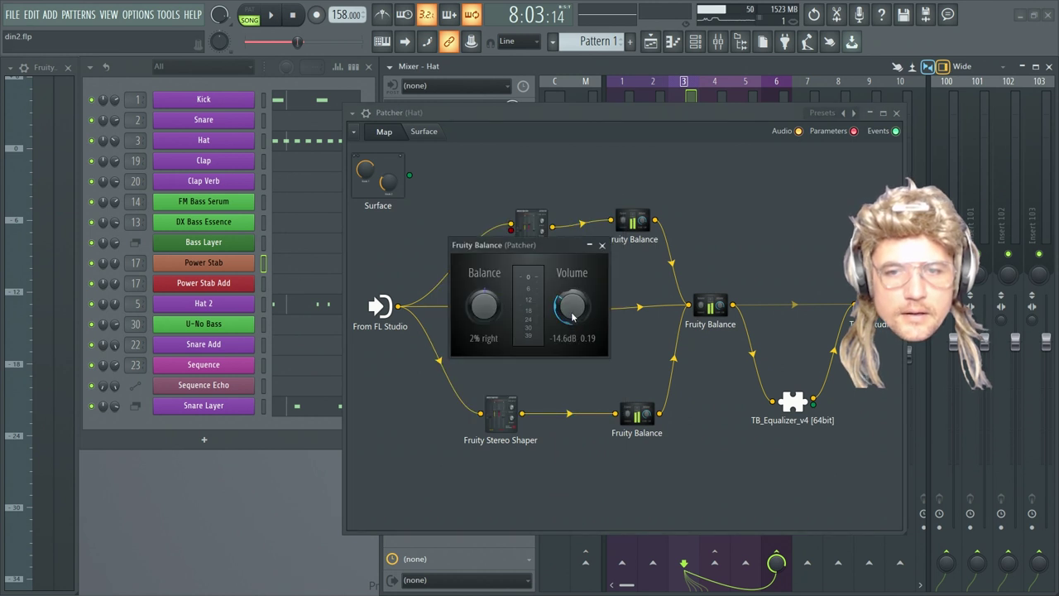
left_click(602, 245)
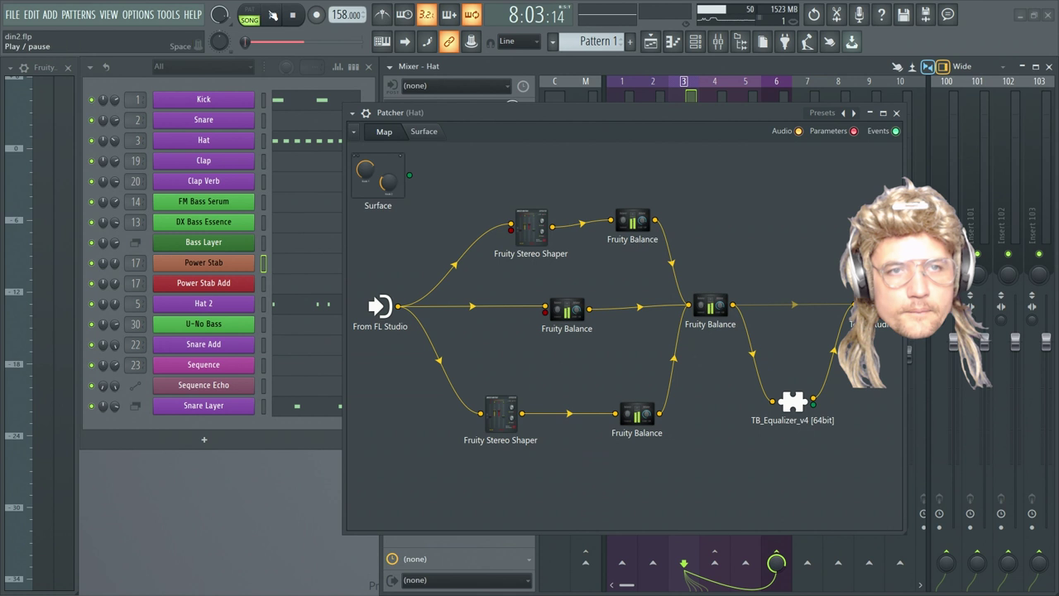
left_click(271, 14)
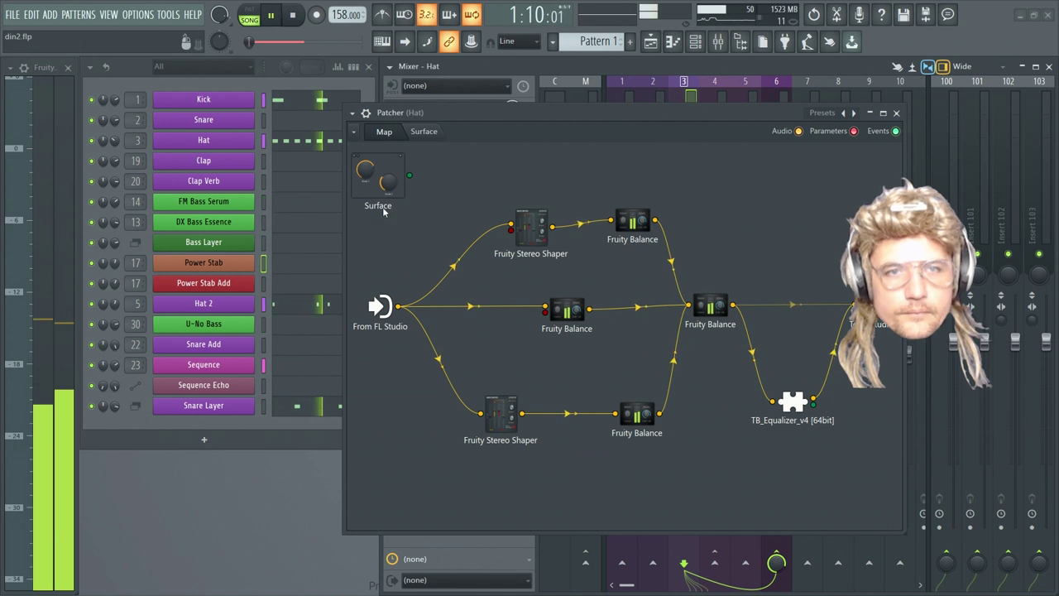
key("space")
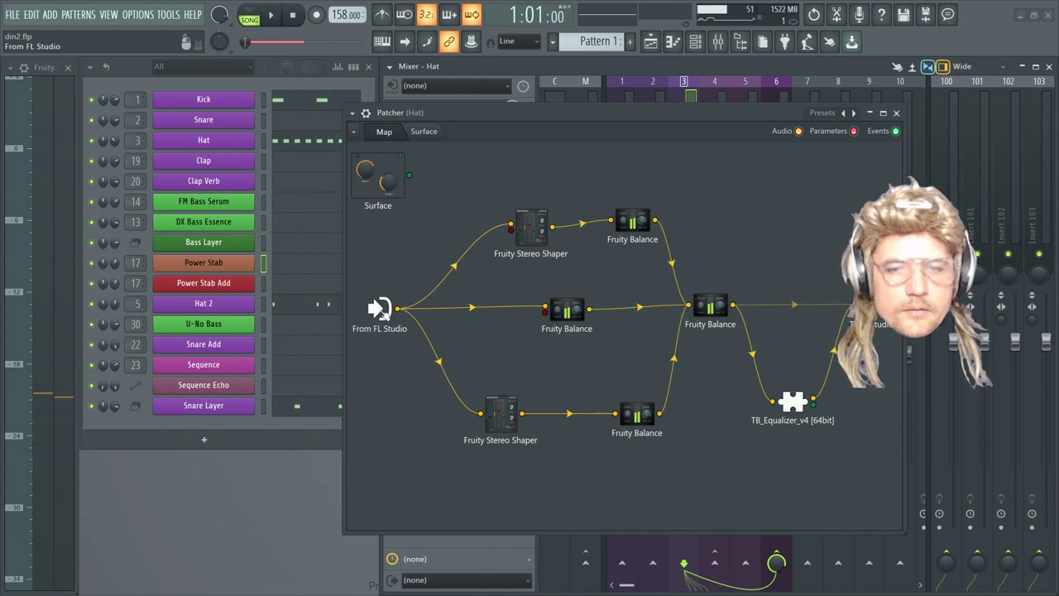
Center the balance of the middle Fruity Balance and raise its volume to 2.2 dB
double_click(573, 313)
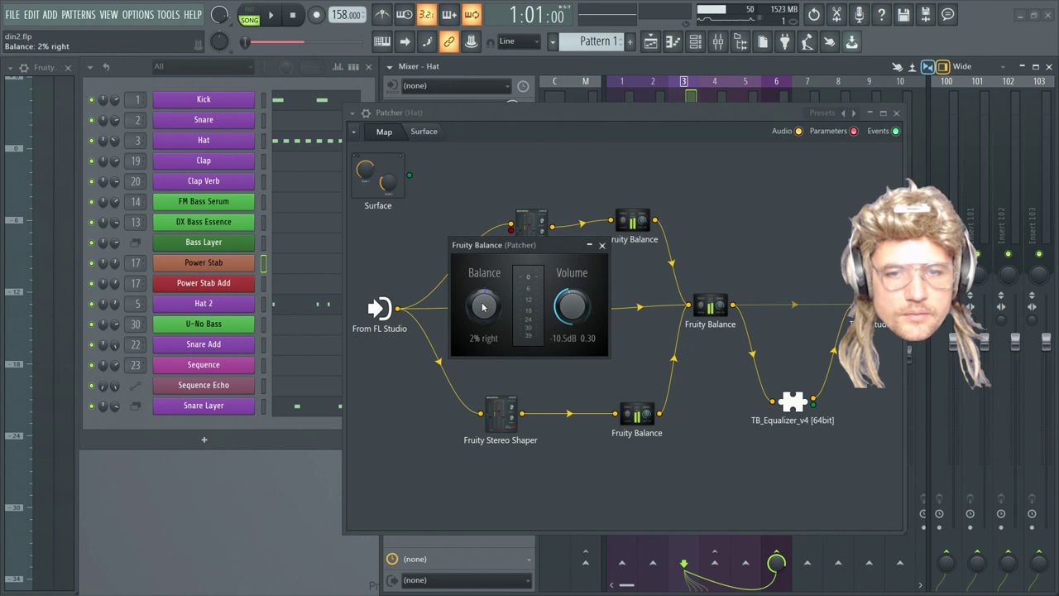
left_click_drag(484, 307, 484, 310)
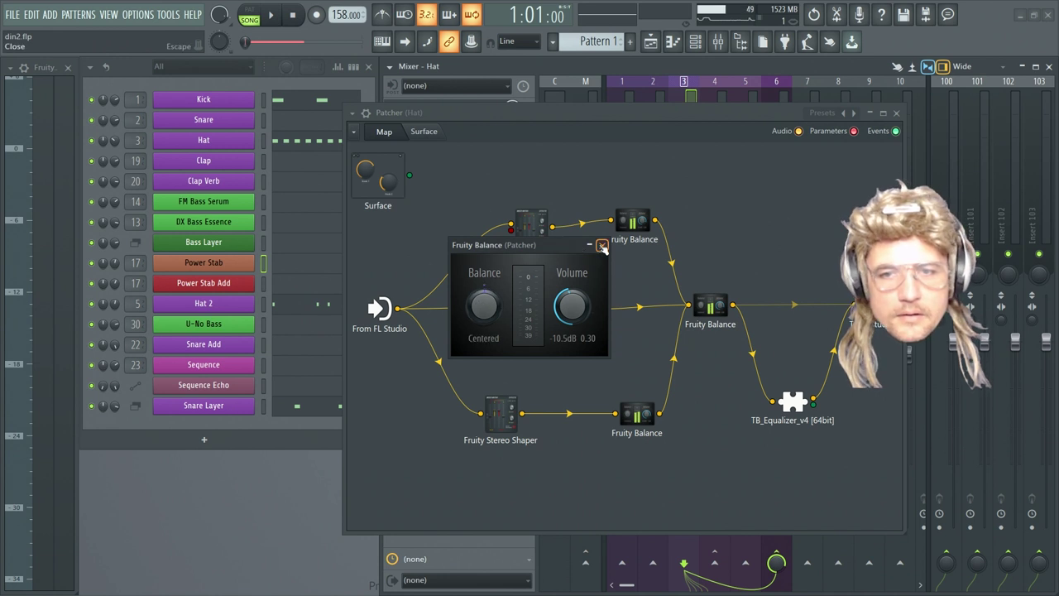
left_click(602, 245)
double_click(567, 309)
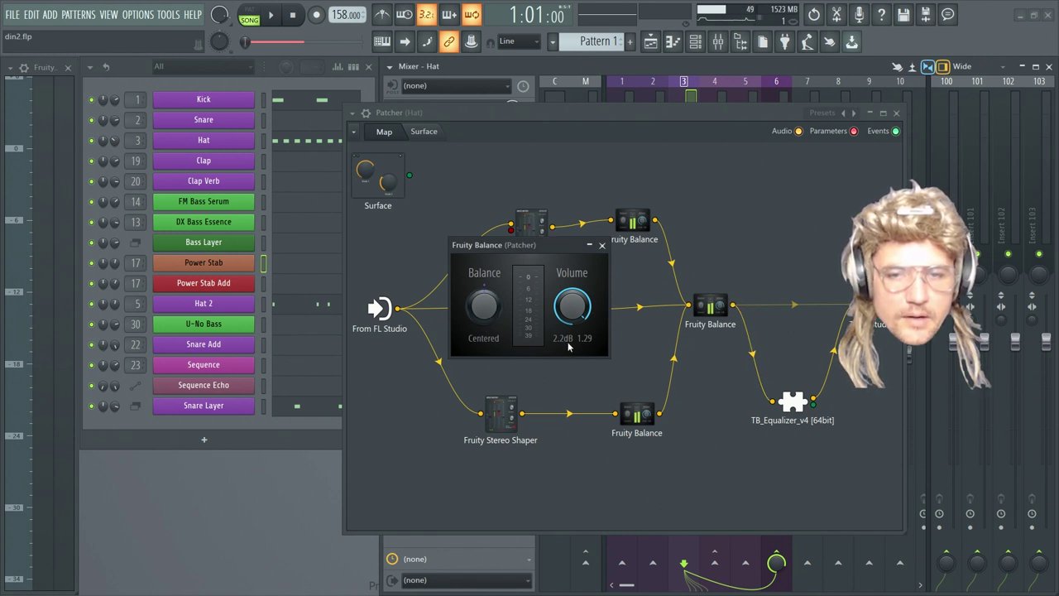
left_click(602, 245)
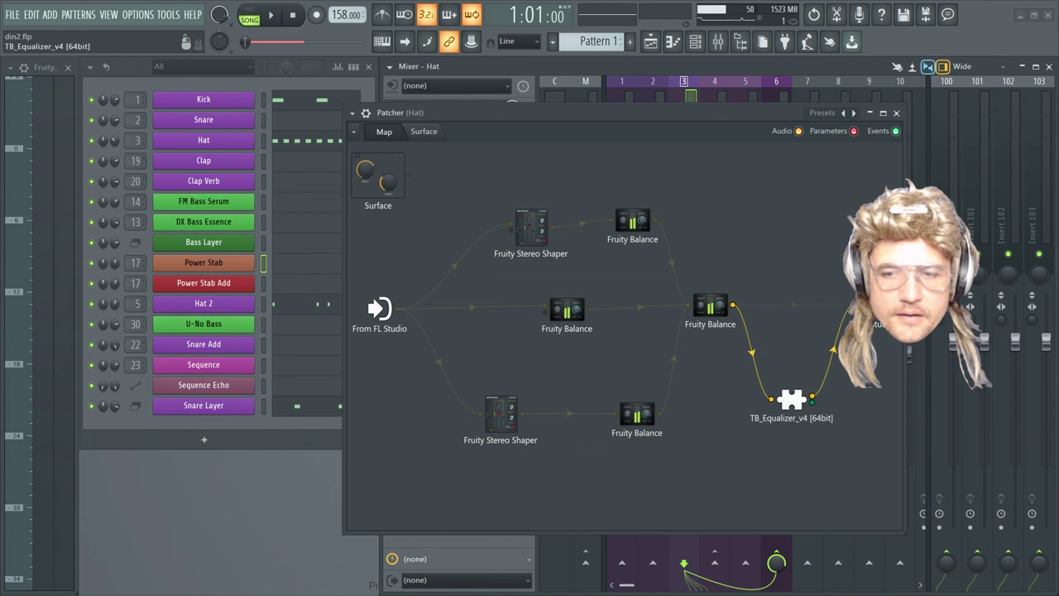
Open TB_Equalizer_v4 in a smaller window and examine its 1409 Hz band-pass and 2000 Hz peak bands by switching each off and on
double_click(792, 403)
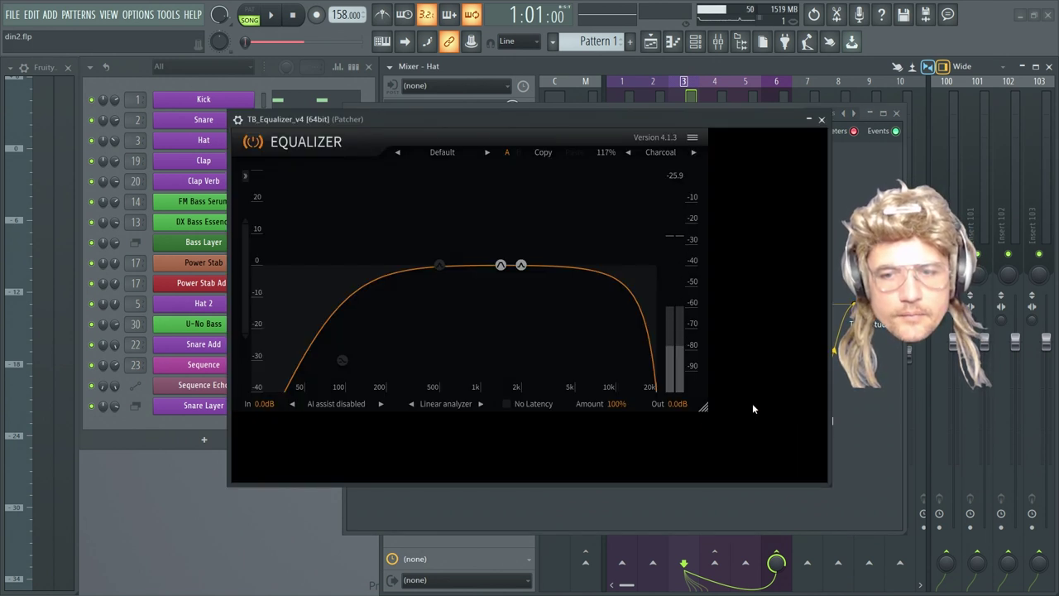
left_click_drag(832, 485, 769, 449)
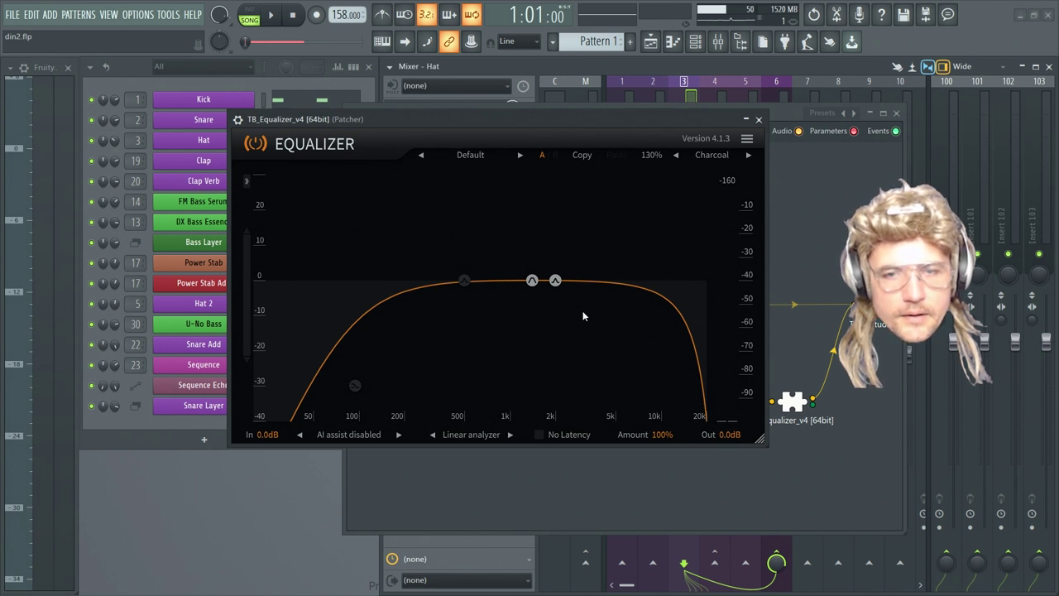
left_click(555, 280)
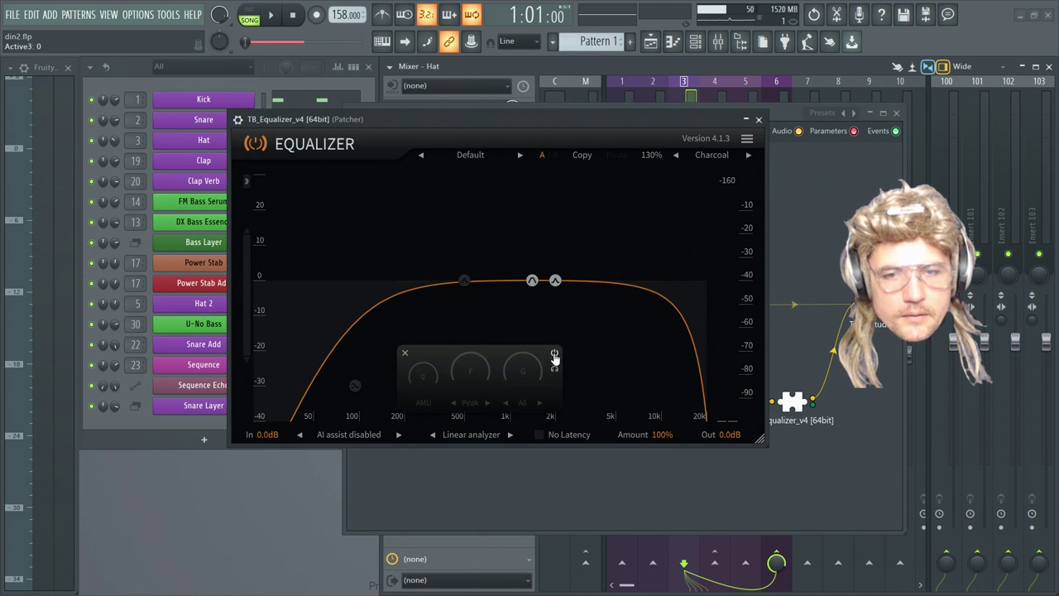
left_click(532, 281)
left_click(553, 355)
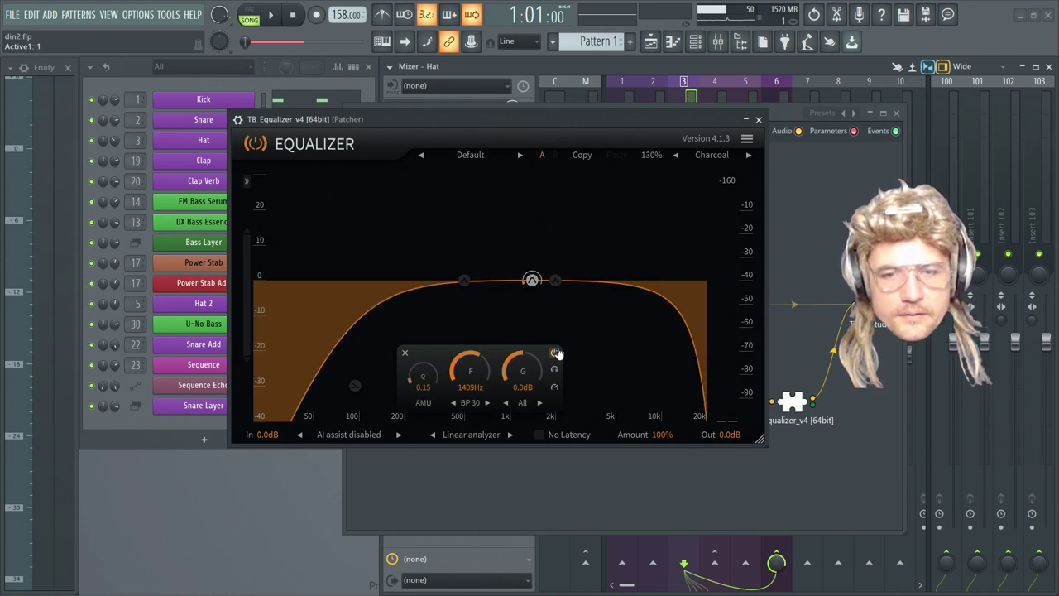
left_click(556, 282)
left_click(555, 356)
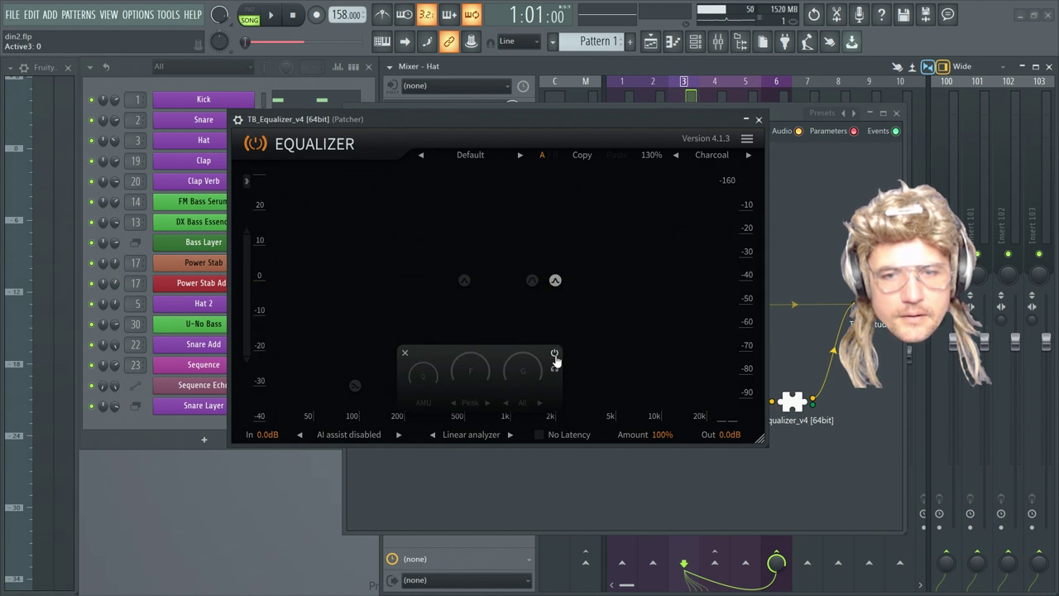
left_click(555, 356)
left_click(532, 280)
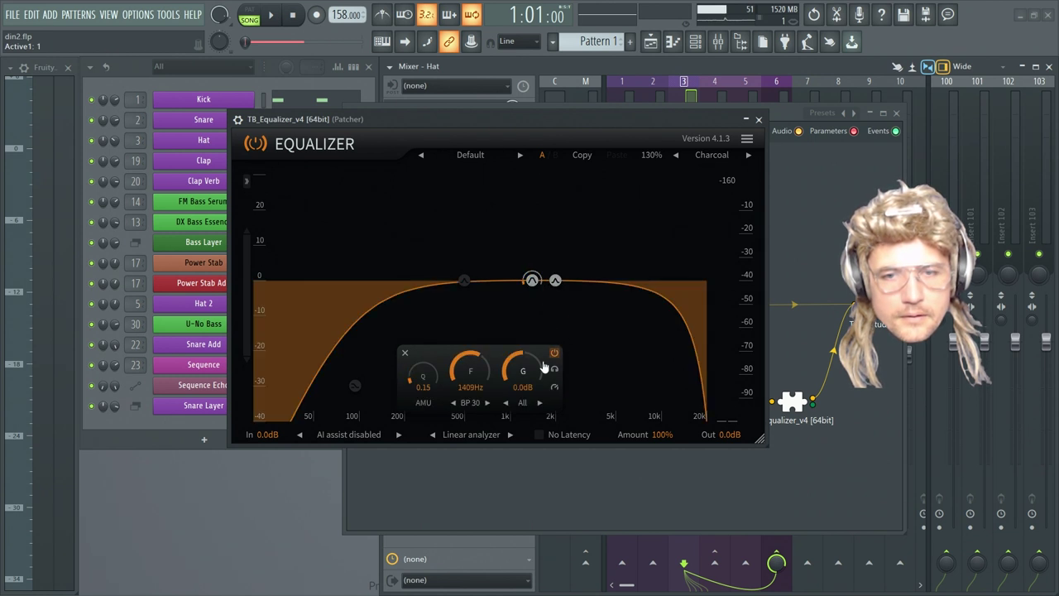
left_click(557, 281)
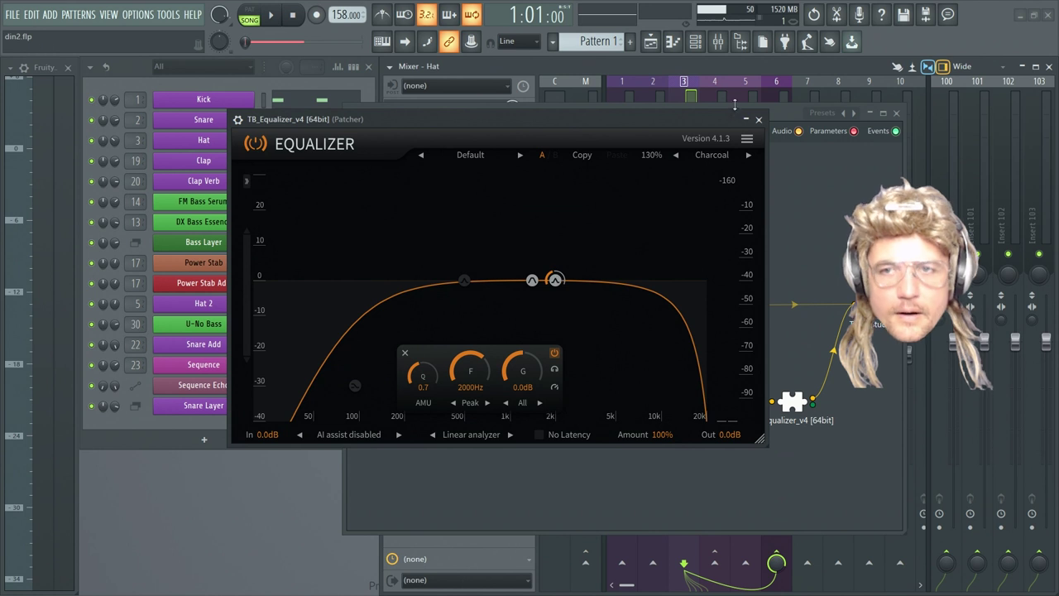
Close TB_Equalizer_v4 and inspect the upper Fruity Stereo Shaper, shifting its module slightly in the Patcher map
left_click(758, 119)
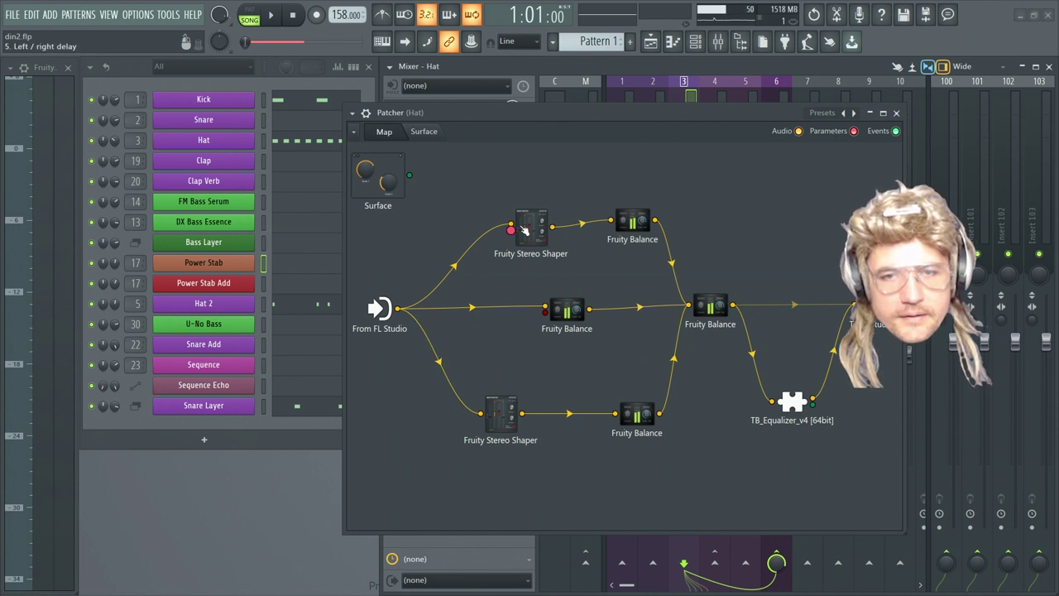
left_click_drag(529, 222, 518, 220)
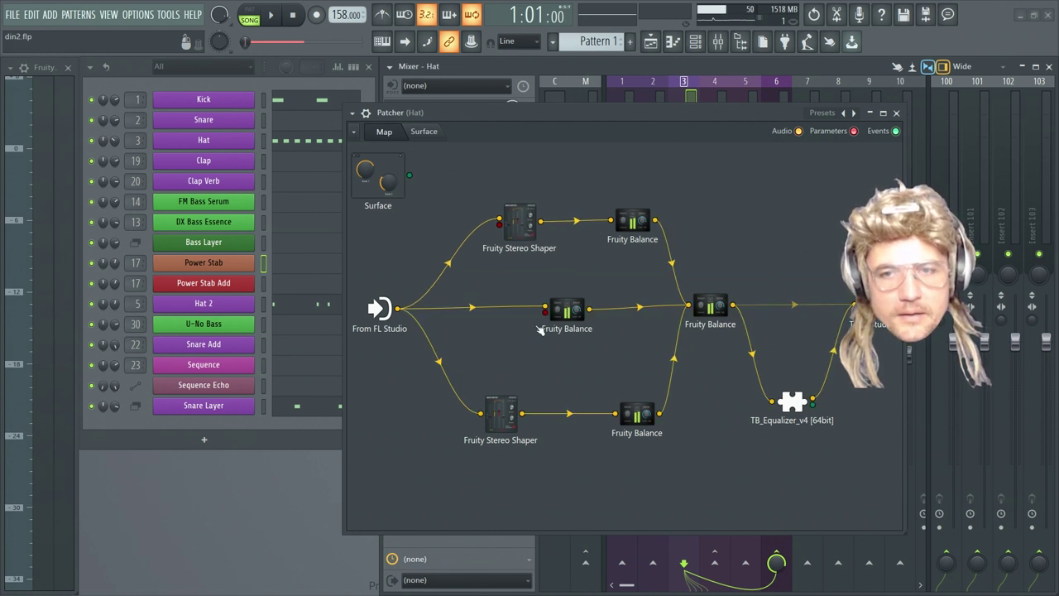
left_click(517, 222)
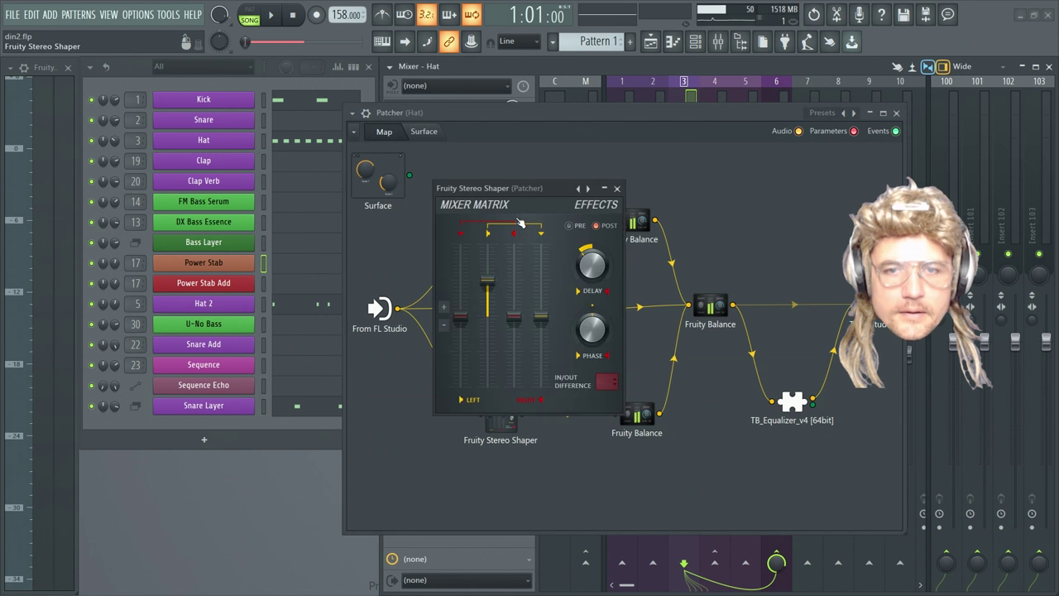
left_click(625, 192)
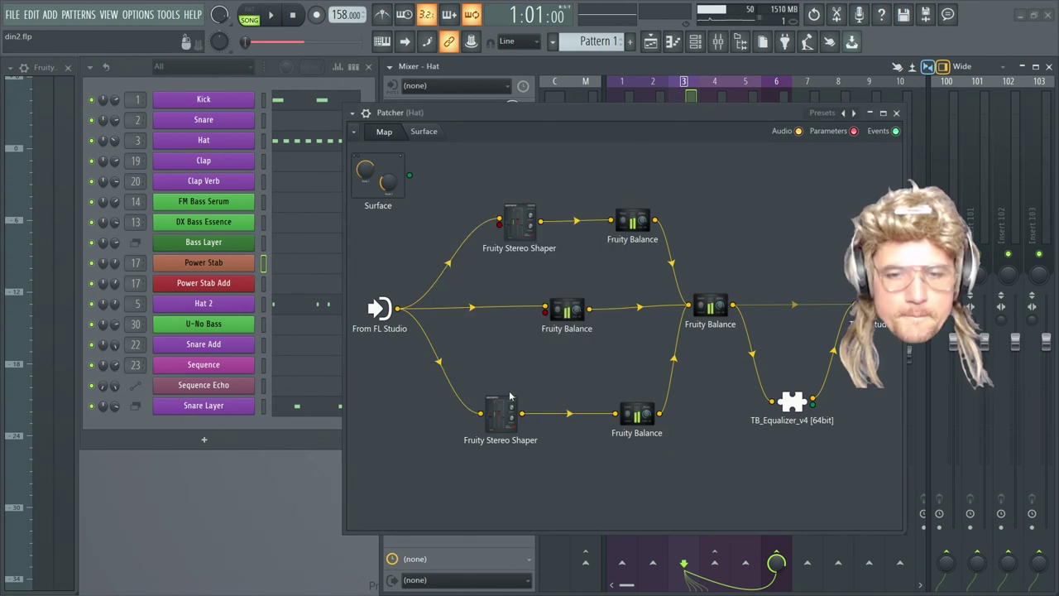
left_click_drag(536, 246, 533, 247)
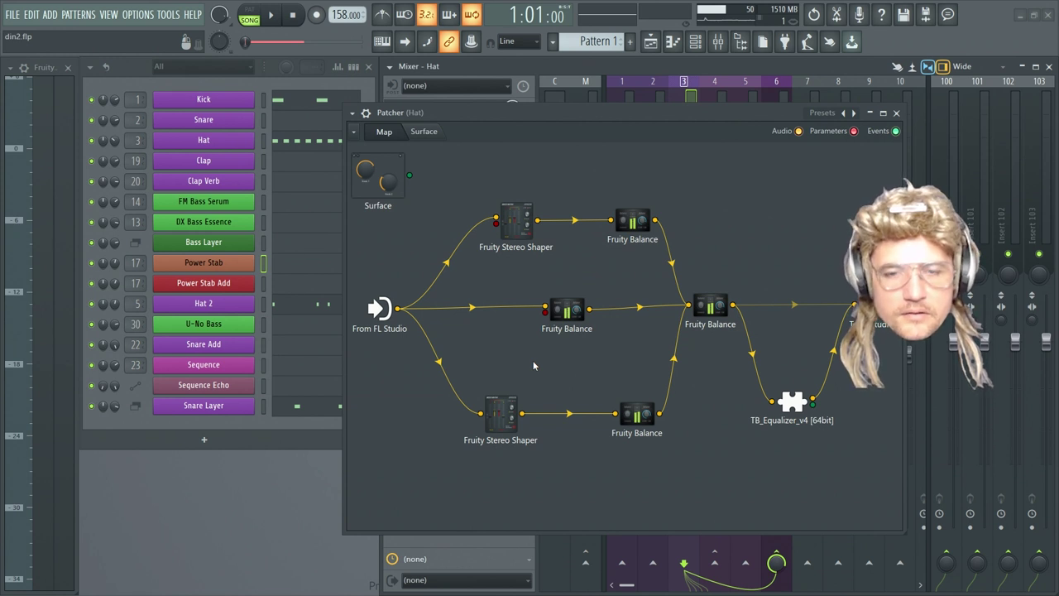
left_click_drag(533, 116, 529, 119)
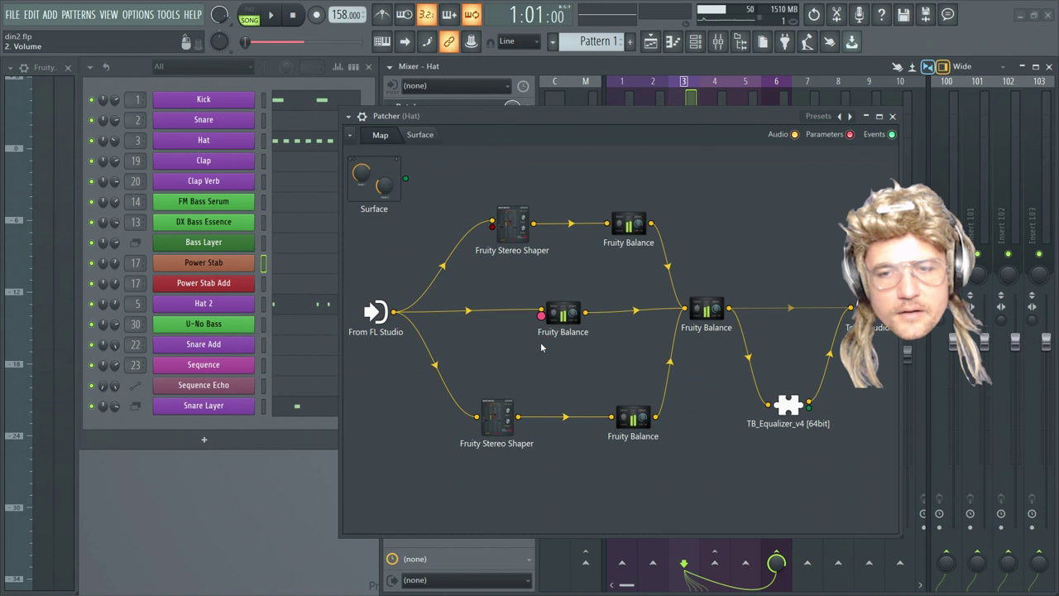
Examine the settings of the upper Fruity Stereo Shaper, the upper Fruity Balance and the lower Fruity Stereo Shaper
left_click(512, 222)
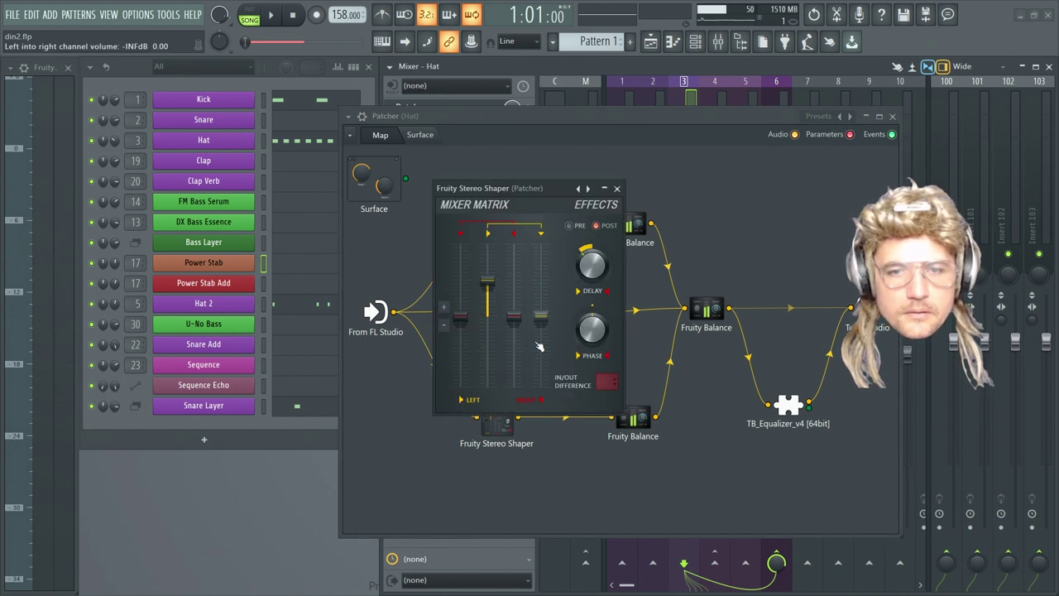
left_click(617, 188)
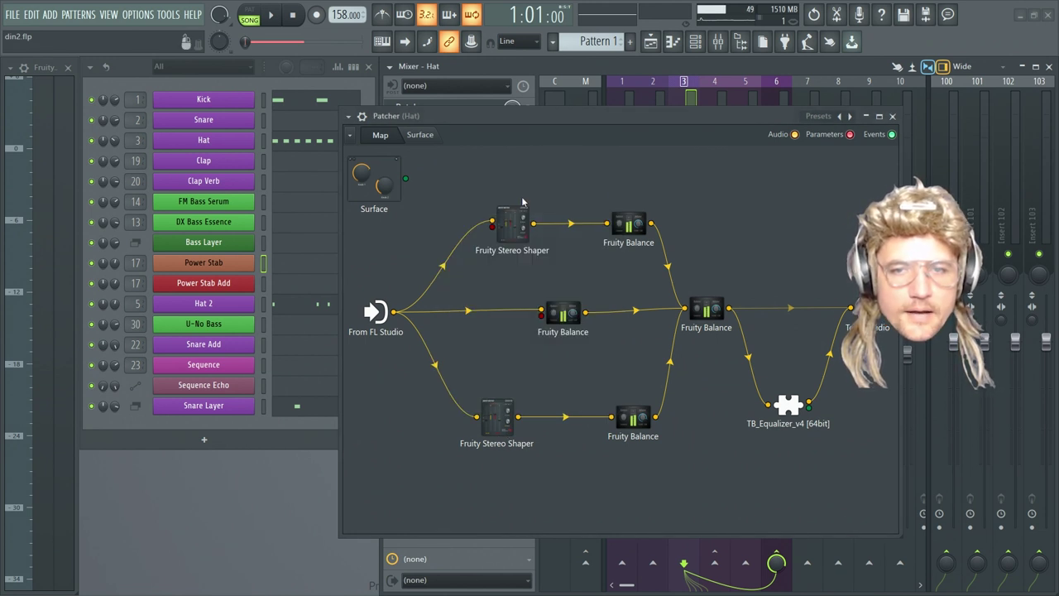
left_click(633, 227)
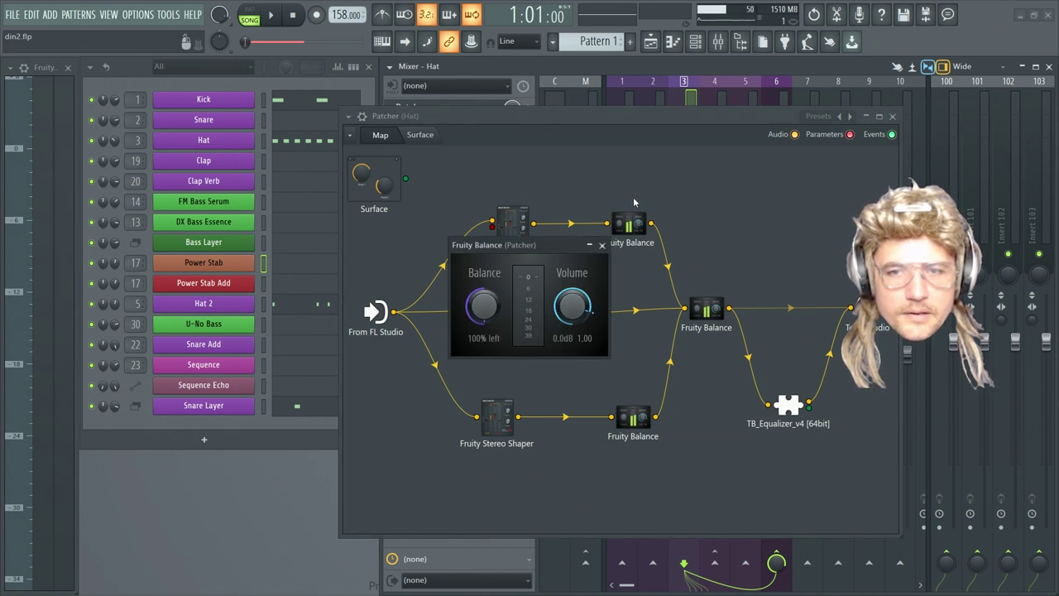
left_click(602, 245)
left_click(513, 222)
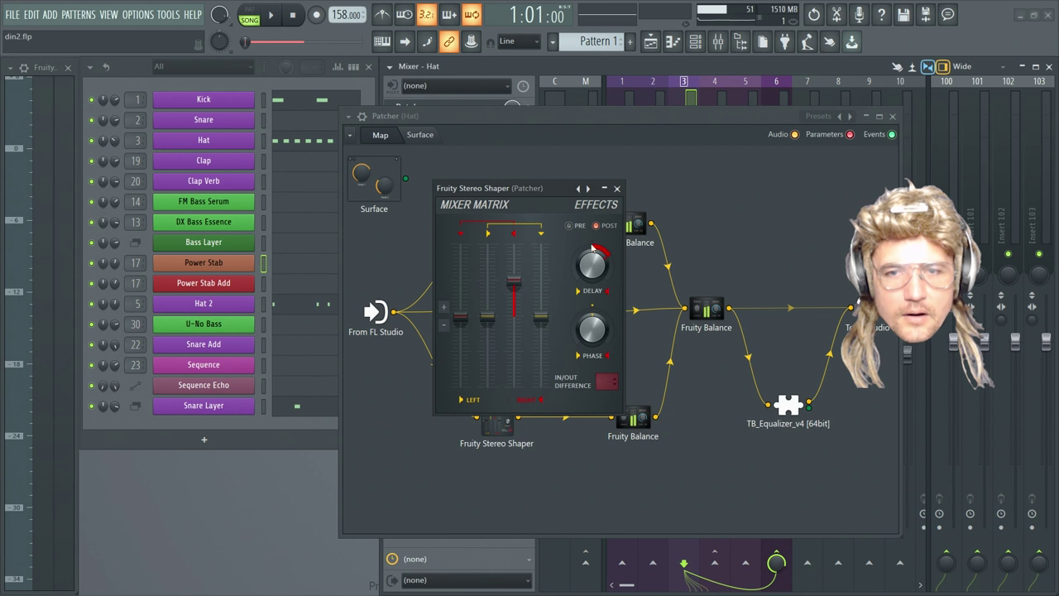
left_click(617, 189)
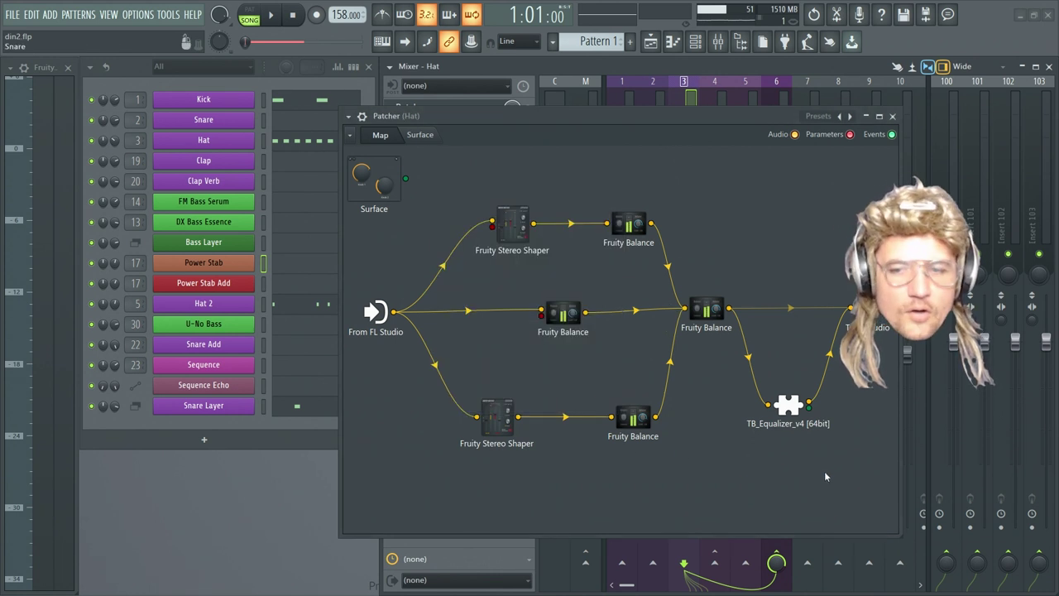
Delete all four Fruity Balance modules from the Patcher map
left_click_drag(744, 197, 558, 462)
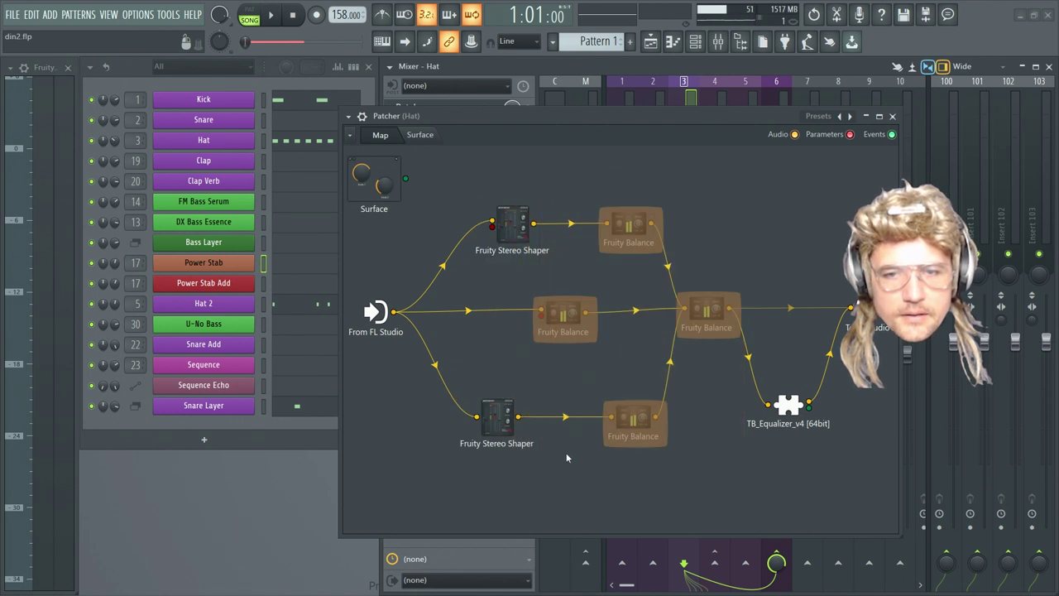
right_click(638, 223)
left_click(660, 270)
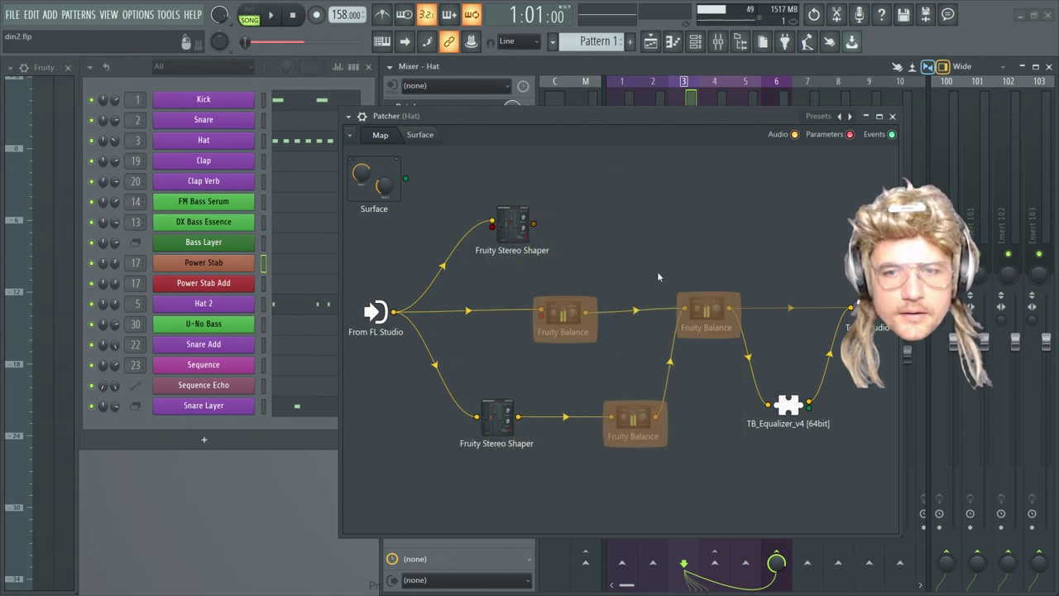
right_click(554, 324)
left_click(577, 372)
right_click(708, 319)
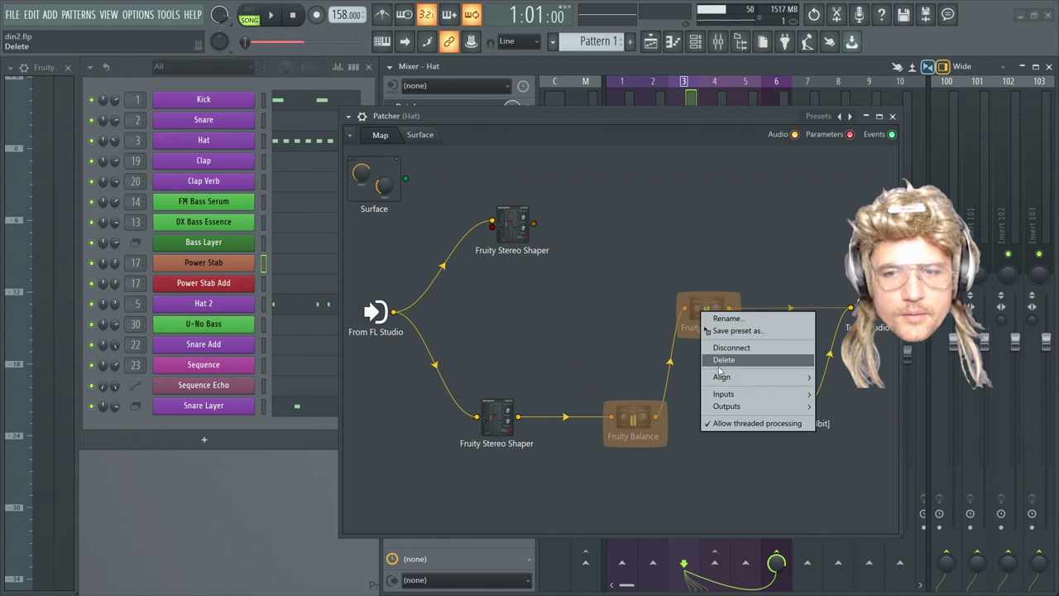
left_click(722, 356)
right_click(627, 412)
left_click(648, 459)
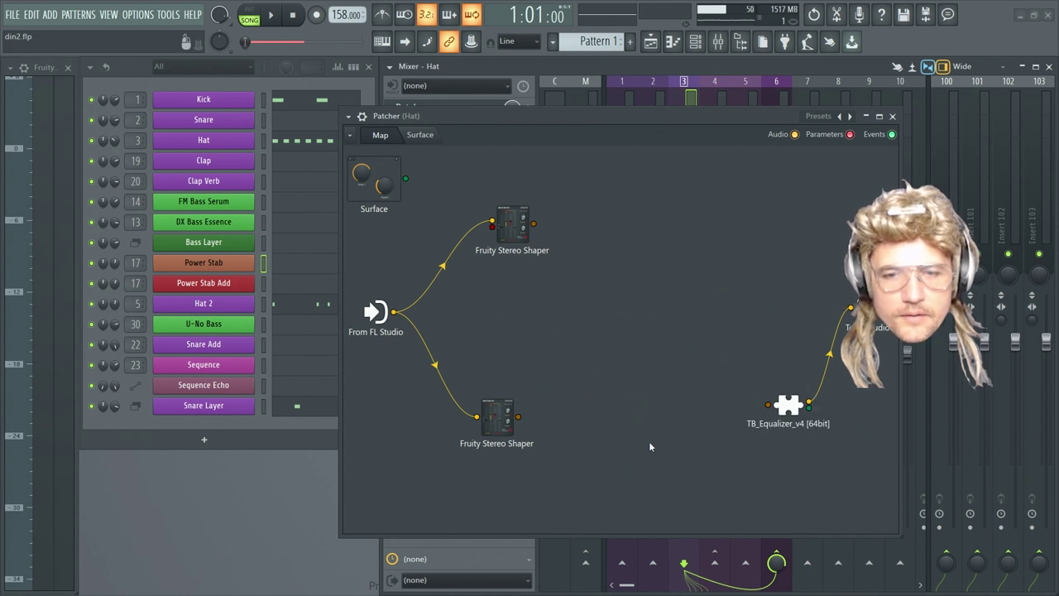
Delete the lower Fruity Stereo Shaper and move the remaining one in line with From FL Studio
left_click_drag(516, 222, 514, 266)
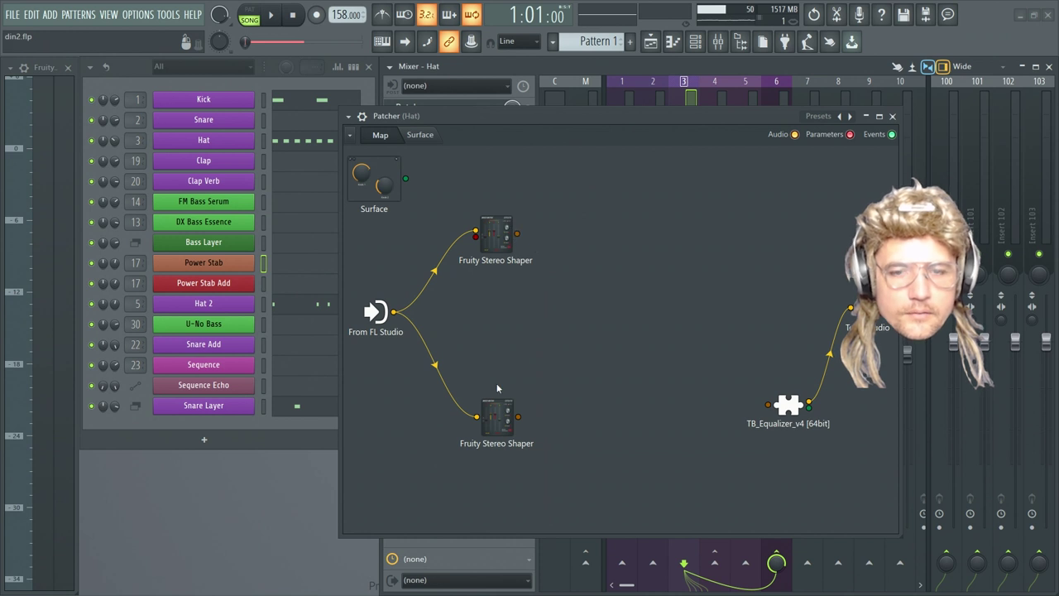
right_click(495, 420)
left_click(535, 472)
left_click_drag(504, 230, 514, 282)
Raise the remaining Stereo Shaper's right channel to match the left and route its output into TB_Equalizer_v4, placed in line
double_click(497, 310)
left_click_drag(538, 189, 570, 355)
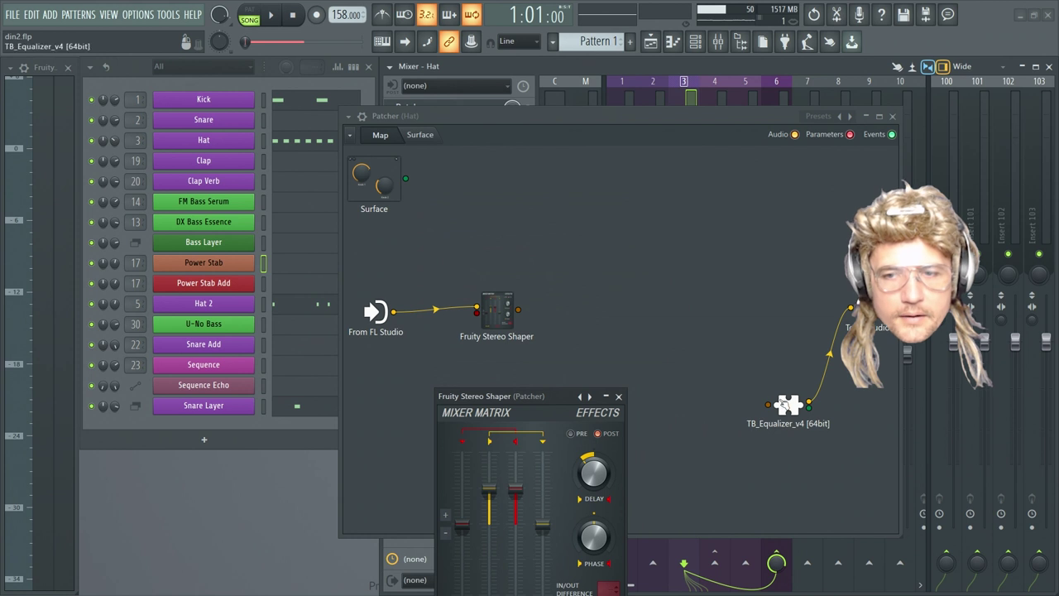
left_click_drag(782, 404, 719, 310)
left_click_drag(518, 310, 695, 308)
left_click_drag(580, 115, 642, 160)
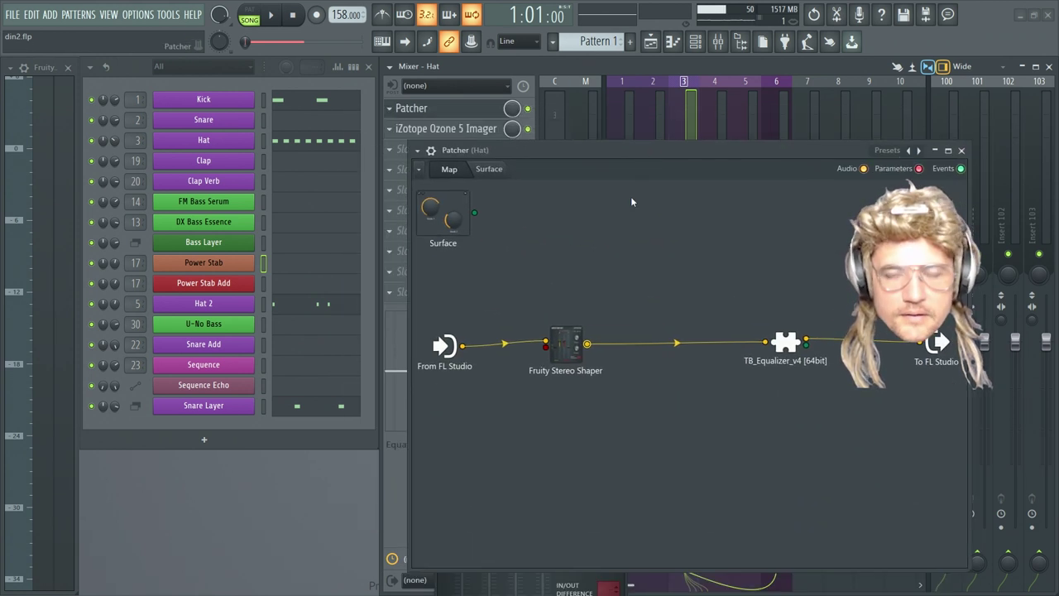
left_click_drag(562, 349, 567, 346)
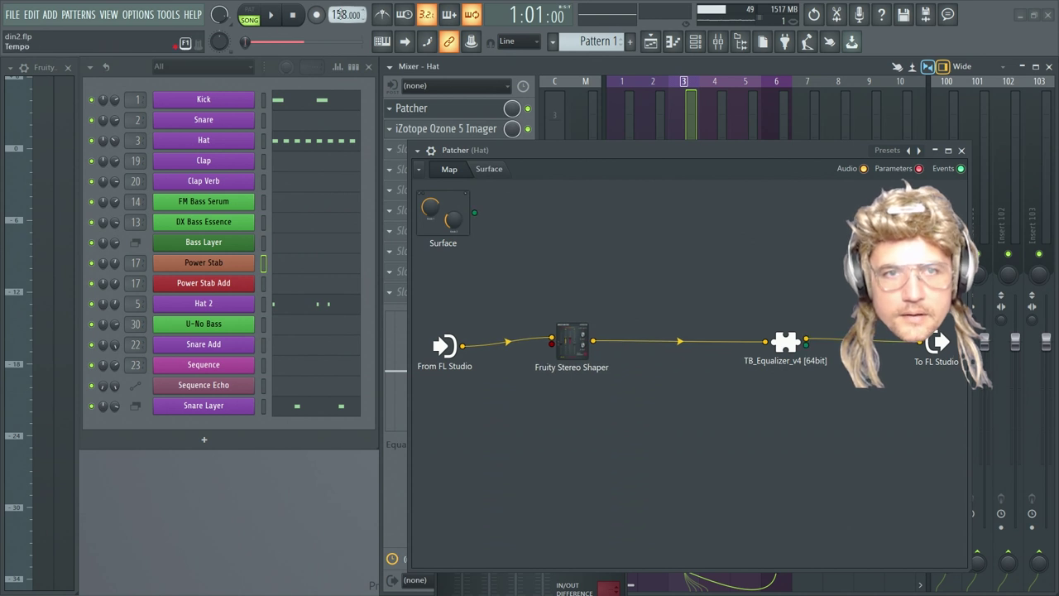
Listen to the song through the simplified Patcher chain and review the TB_Equalizer_v4 curve
left_click(272, 14)
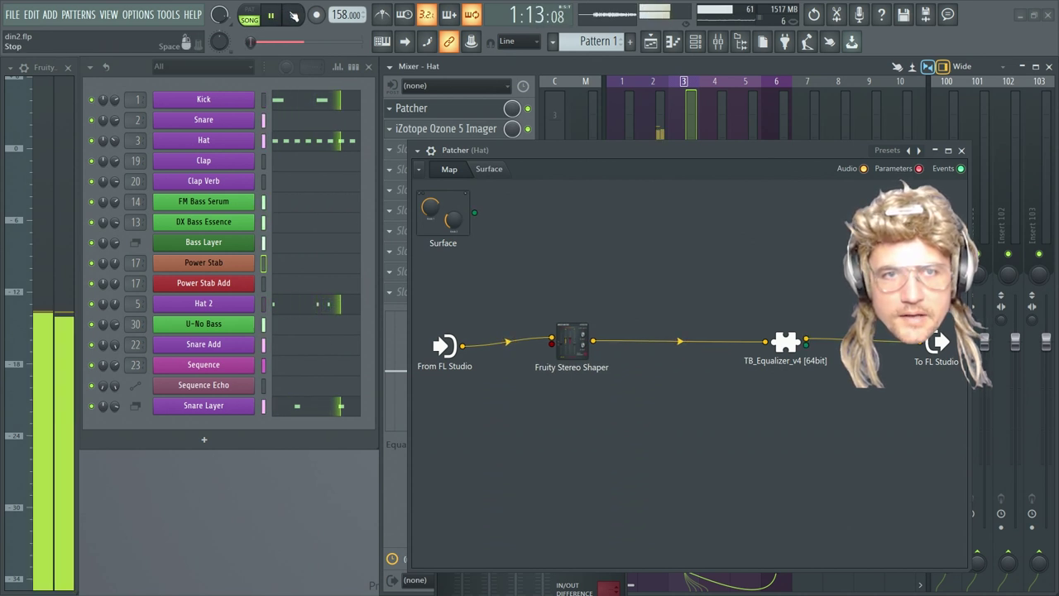
key("space")
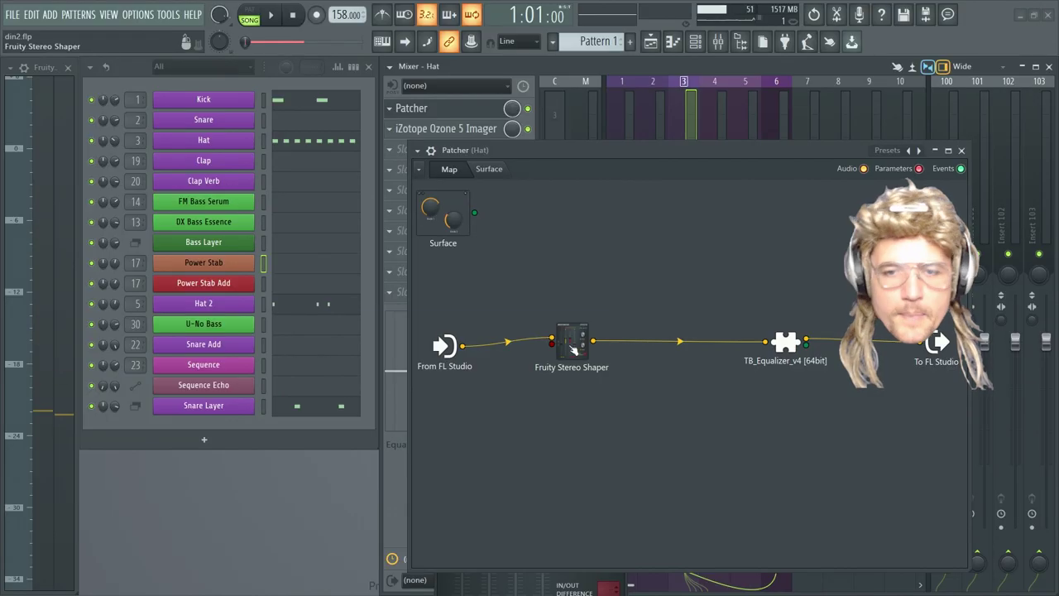
left_click(786, 341)
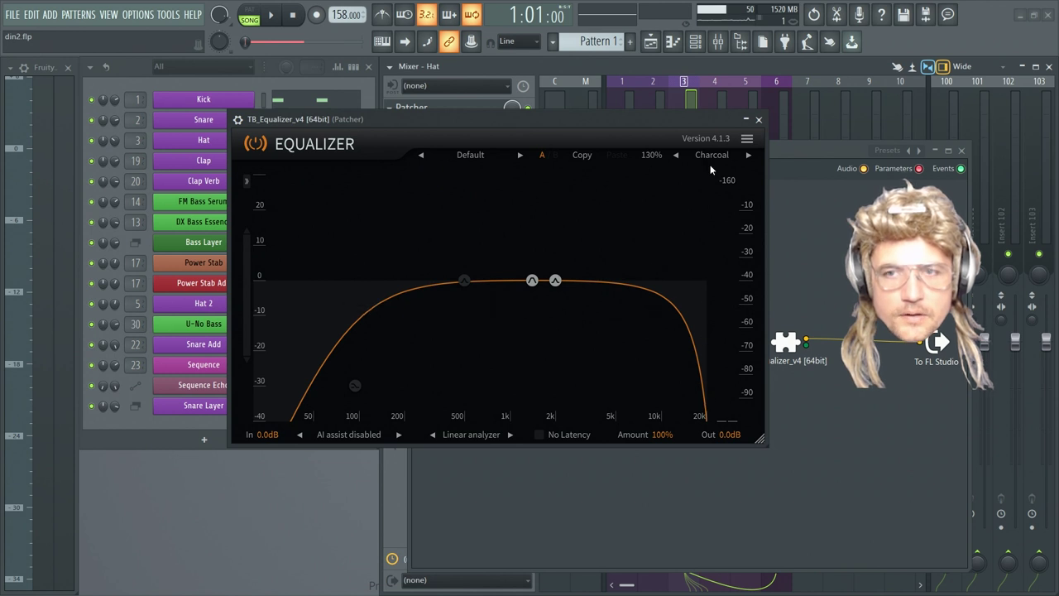
left_click(759, 121)
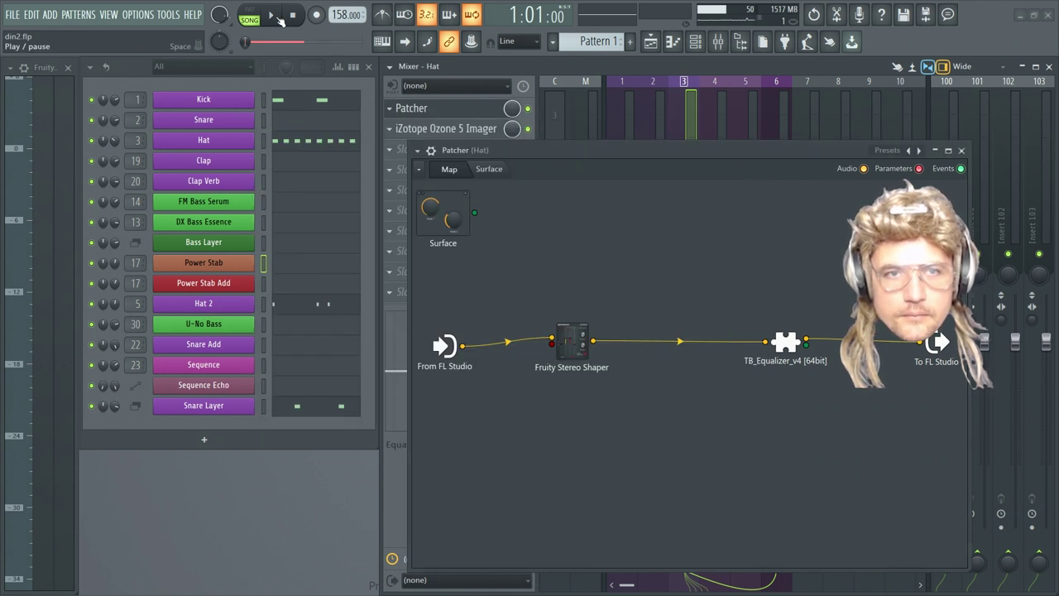
Play the song and compare routing the Stereo Shaper directly to the output with routing it through TB_Equalizer_v4
key("space")
left_click_drag(788, 348, 777, 418)
left_click_drag(594, 340, 919, 341)
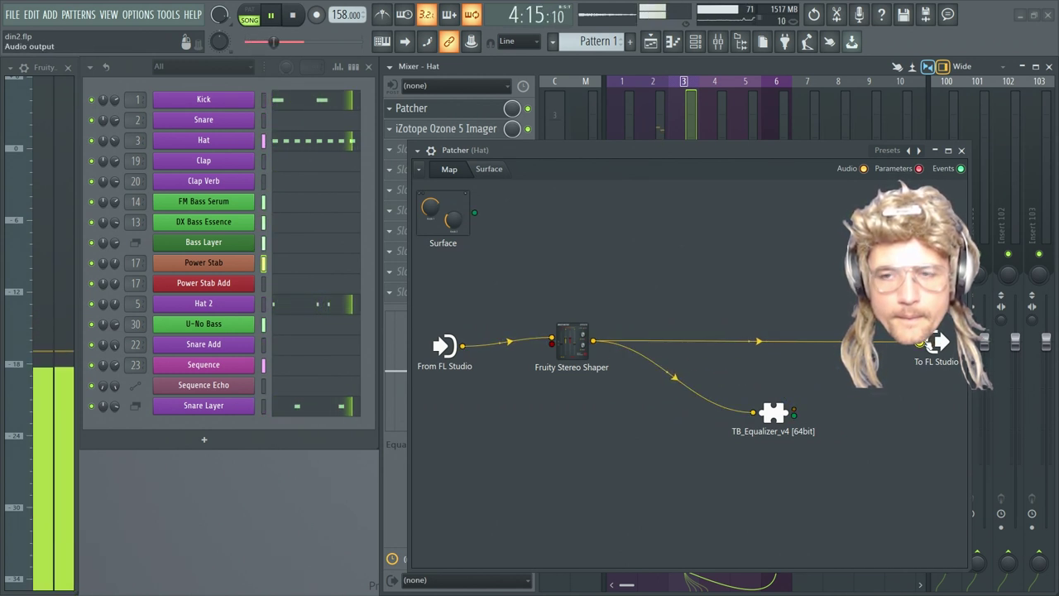
mouse_move(921, 342)
left_mouse_down()
mouse_move(820, 356)
mouse_move(807, 414)
mouse_move(920, 341)
left_mouse_up()
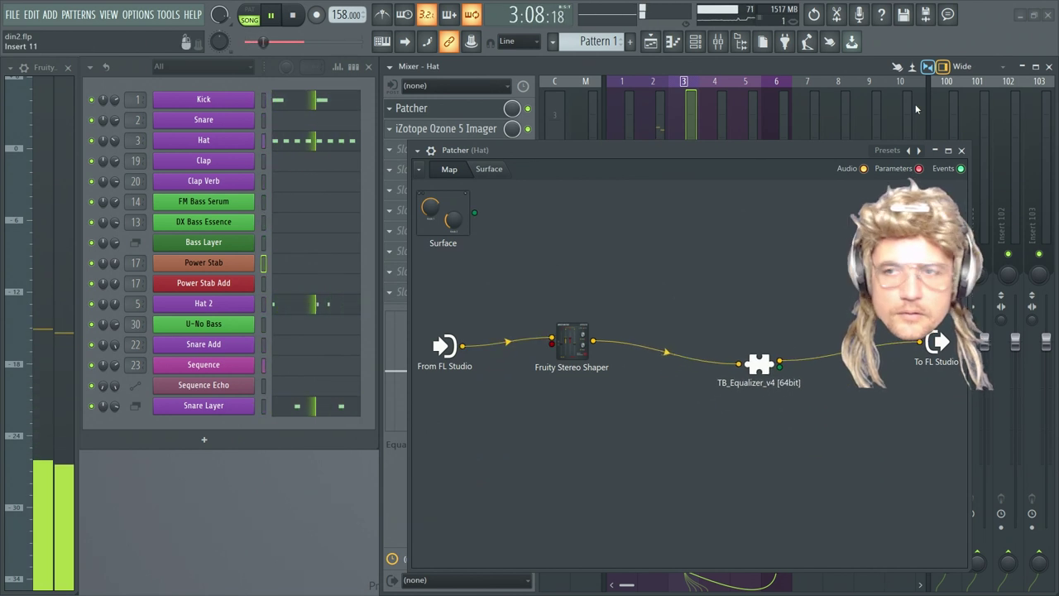
Check the Master mixer track, then return to the Hat track and listen to the song again
left_click(585, 116)
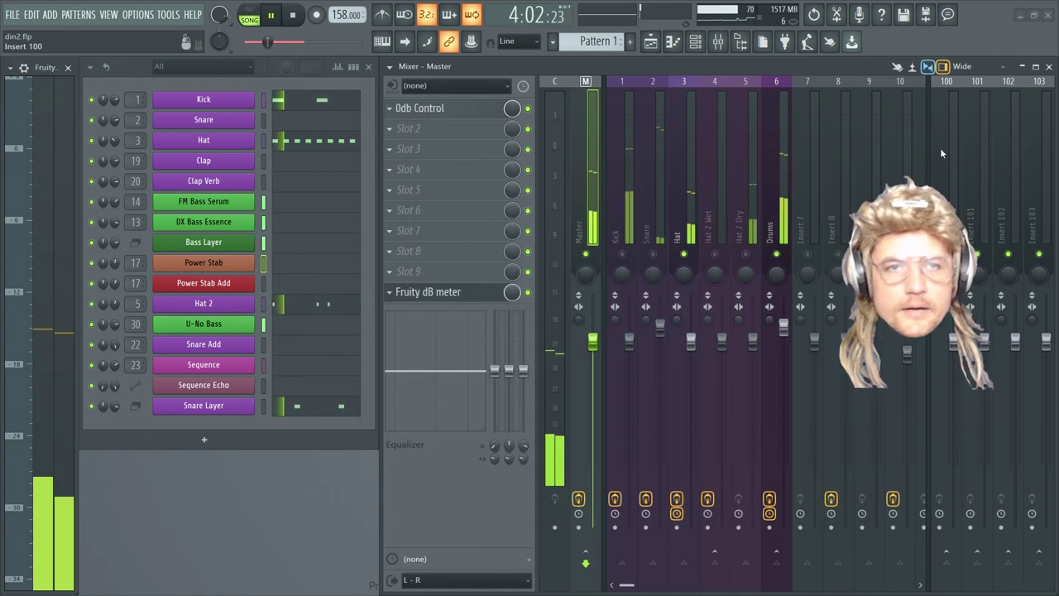
left_click(300, 16)
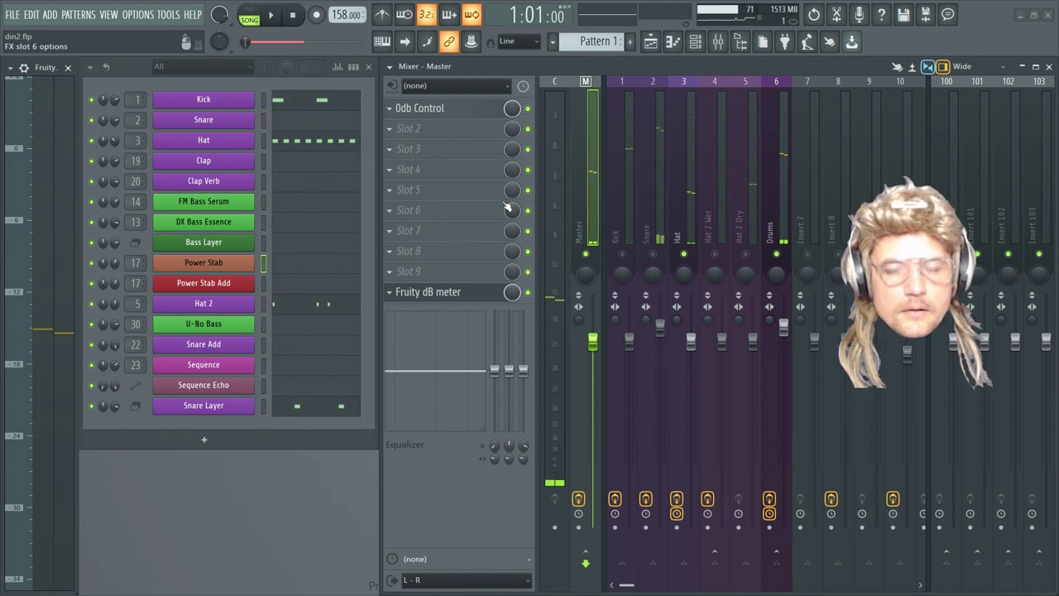
left_click(686, 80)
key("space")
left_click(291, 18)
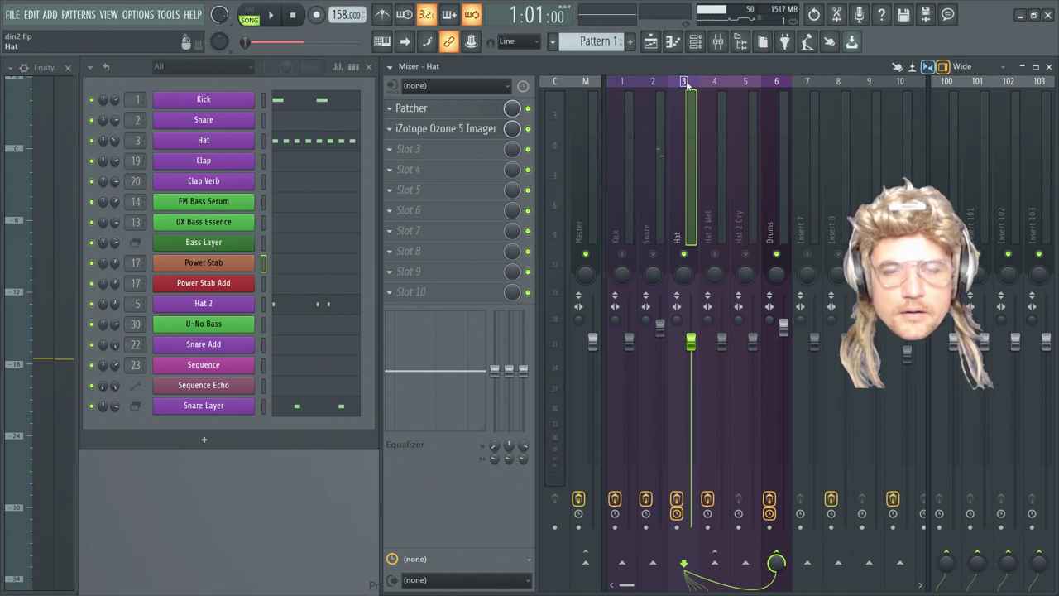
Open iZotope Ozone 5 Imager on the Hat track and compare the song with the plugin bypassed and active
left_click(455, 131)
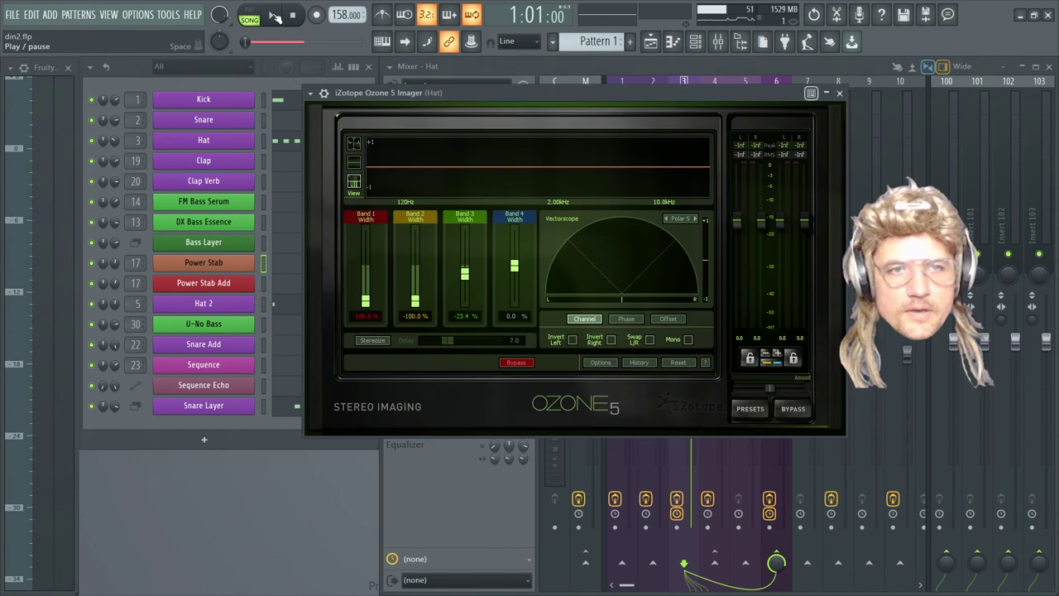
left_click(792, 409)
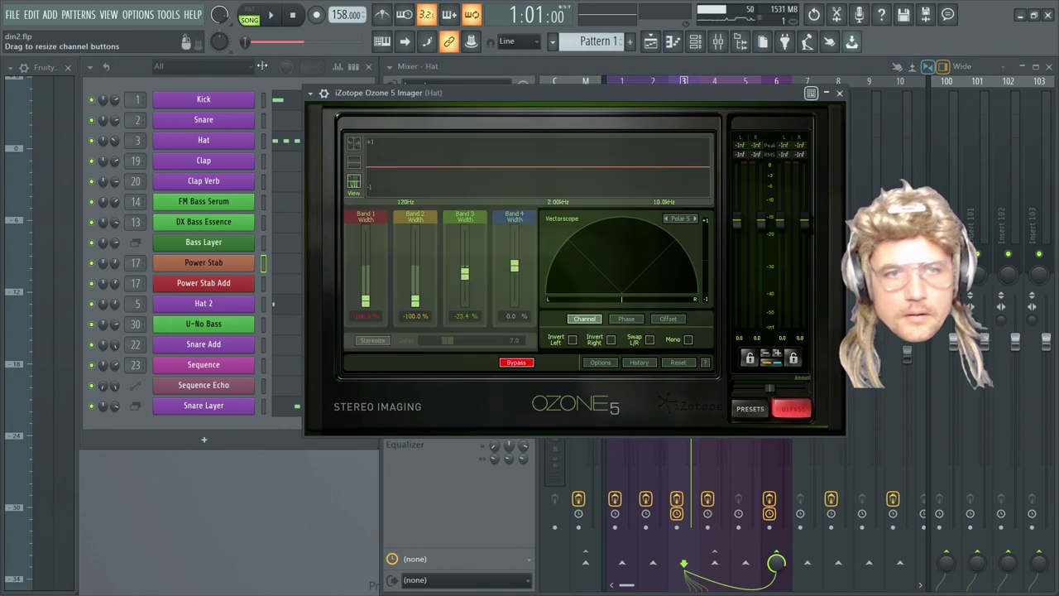
key("space")
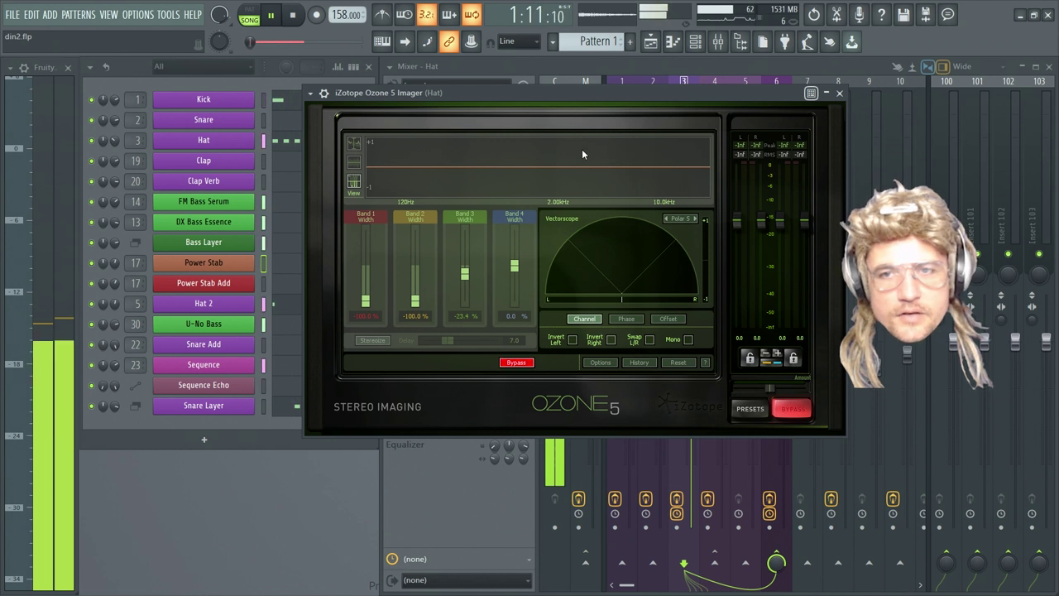
left_click(792, 409)
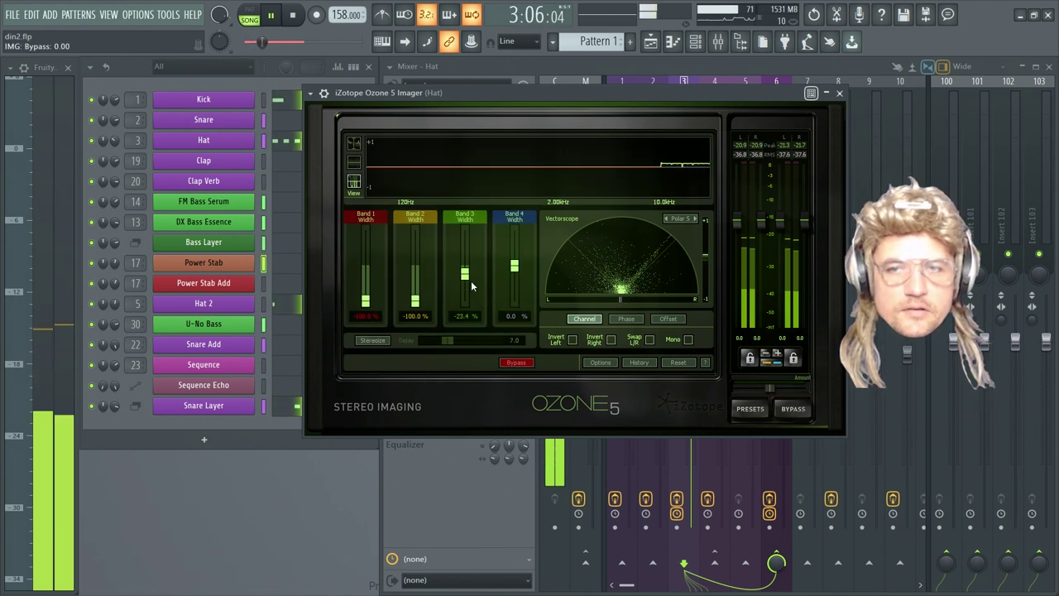
key("space")
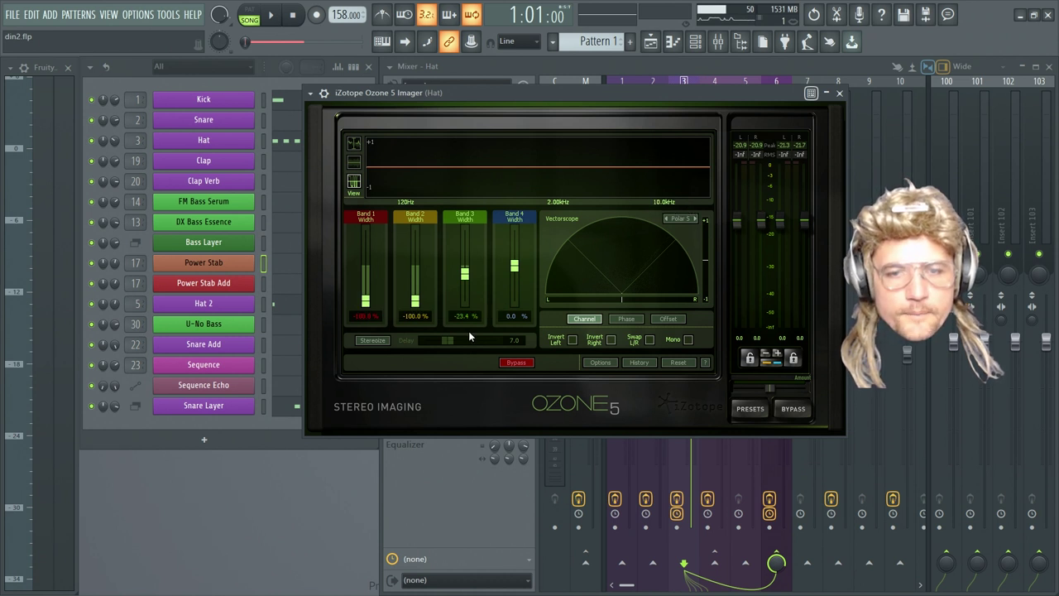
Check the Band 1 width at -100% in the Ozone imager and show its crossover frequency bands
left_click_drag(365, 303, 379, 330)
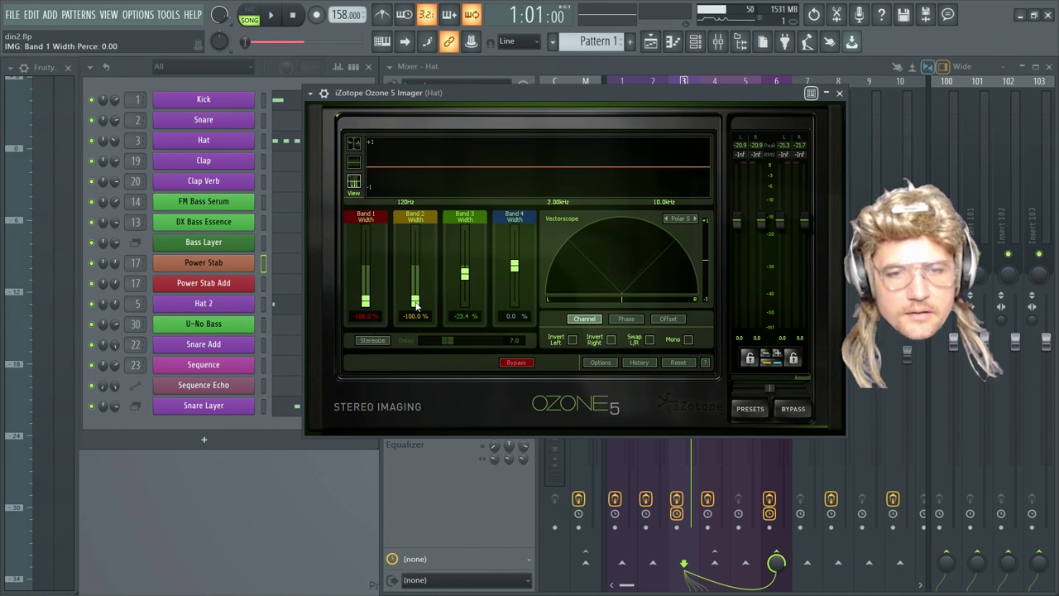
left_click(355, 144)
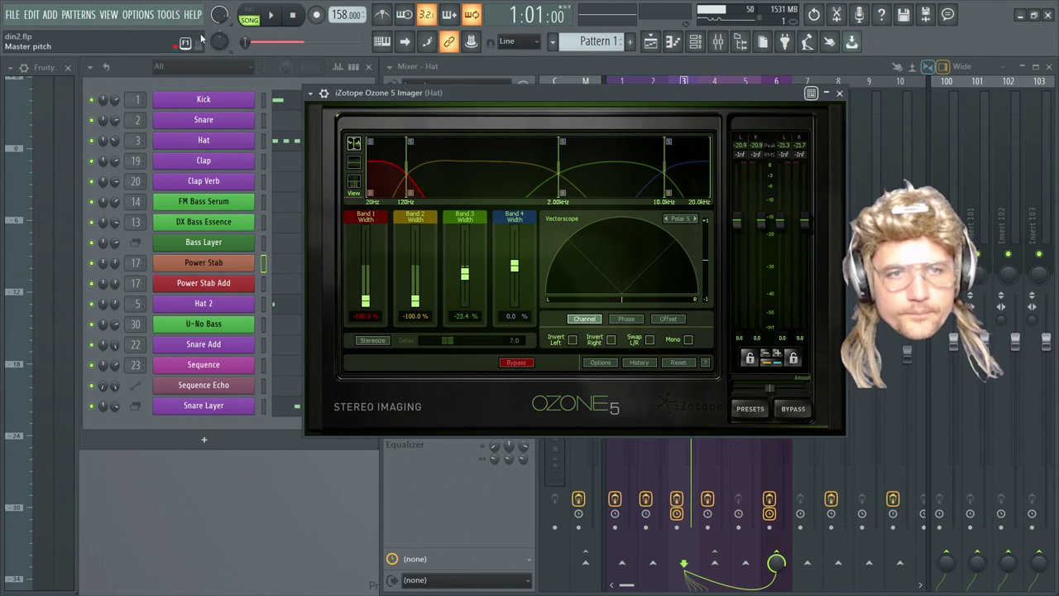
Listen to the song, and change the Band 3 width in the Ozone imager to -1.6%
key("space")
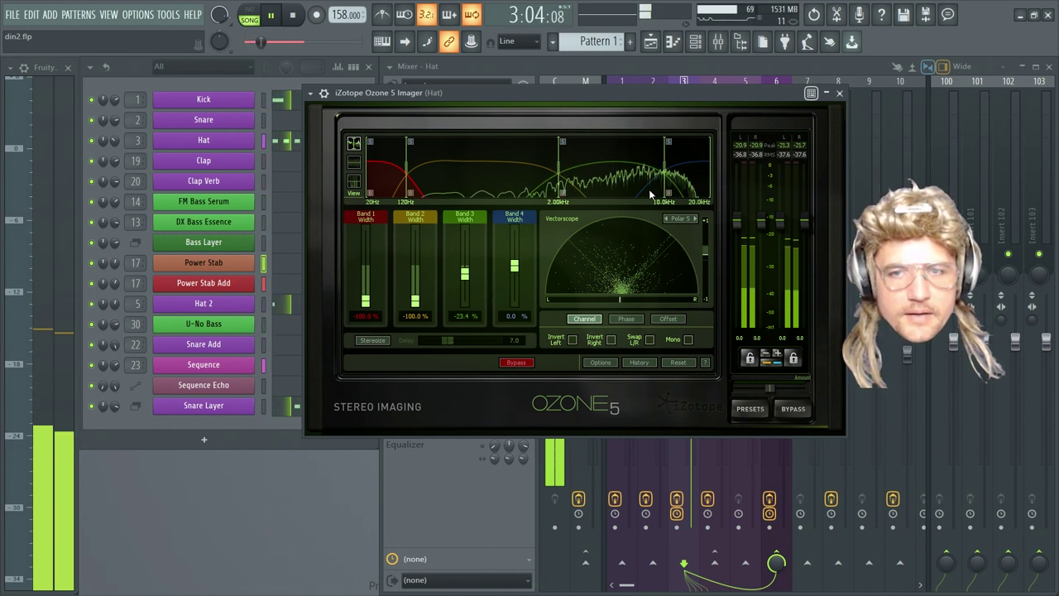
left_click(293, 14)
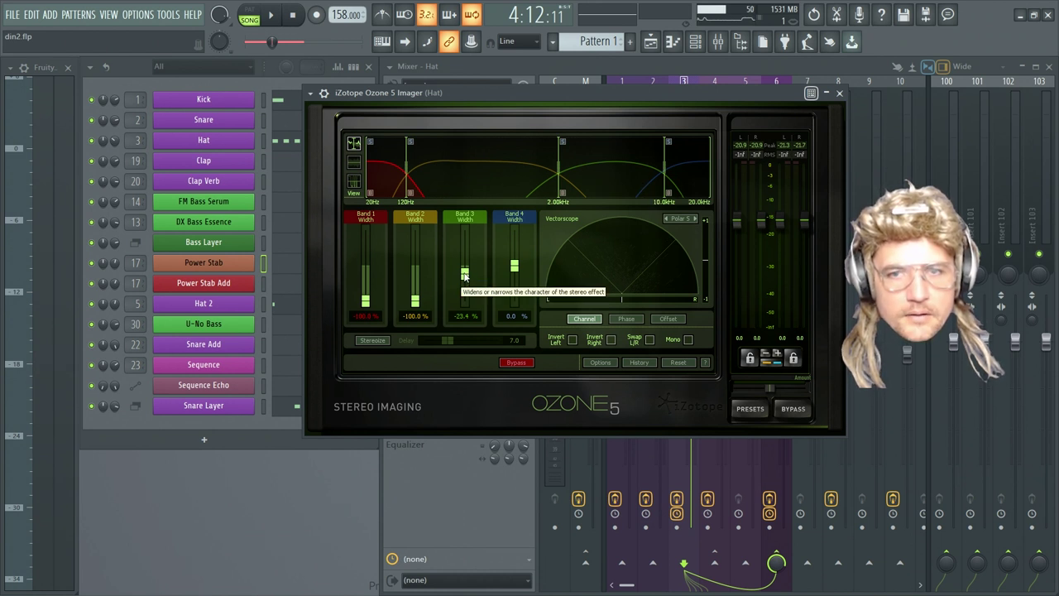
left_click_drag(465, 275, 466, 271)
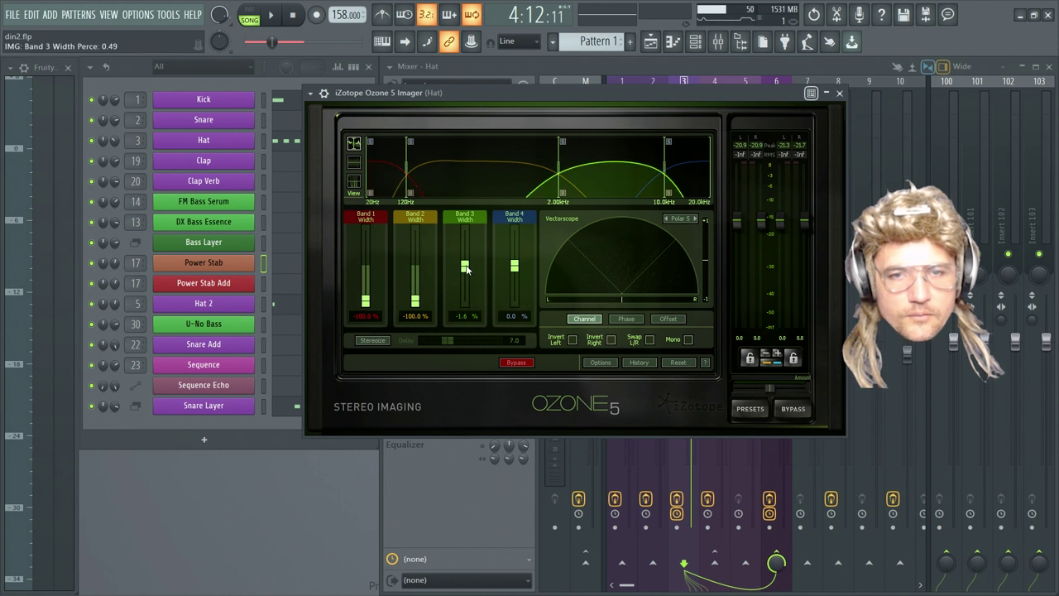
Switch the Ozone imager's graph to the +1 to -1 trace and set the Band 3 width to -20.3% while listening to the song
left_click(354, 182)
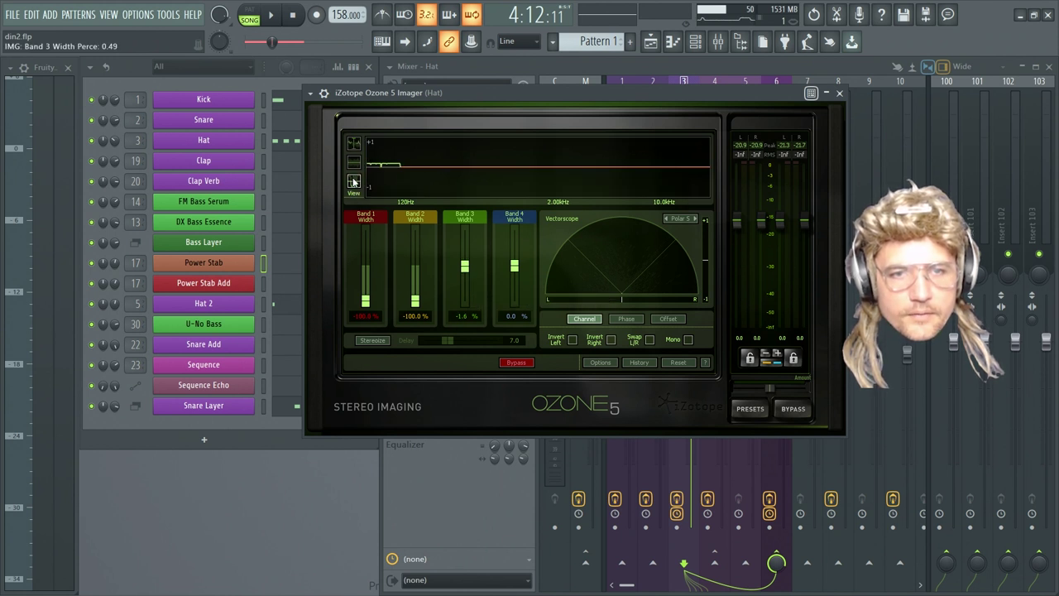
left_click(272, 17)
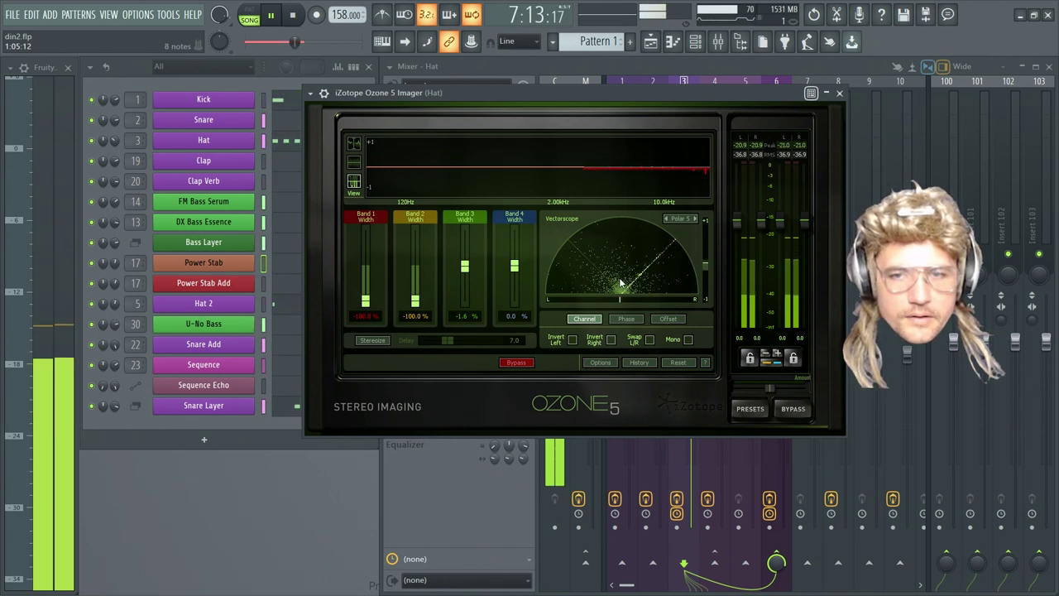
left_click_drag(464, 266, 465, 274)
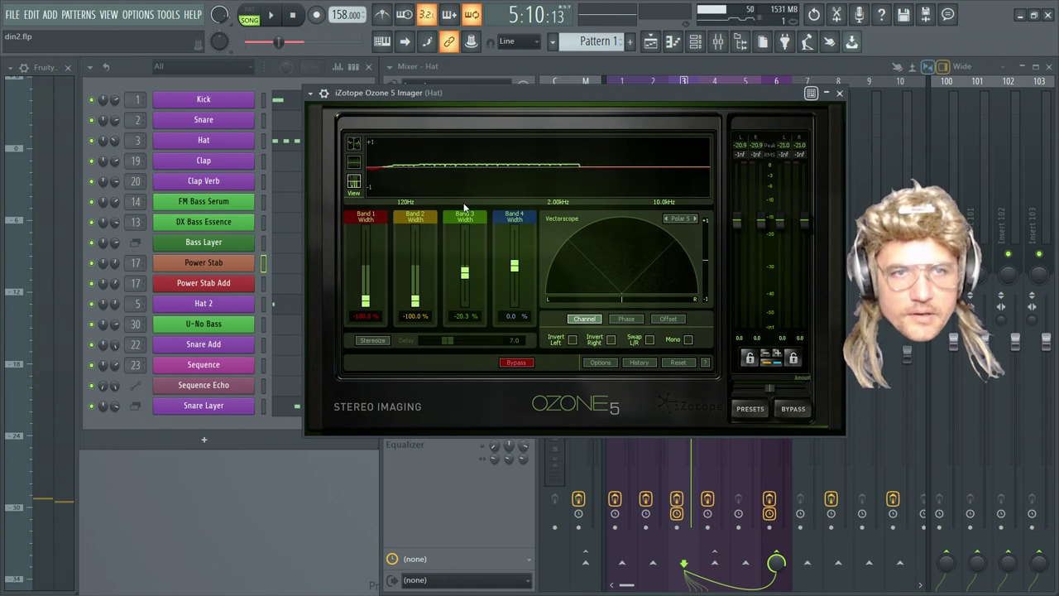
left_click(273, 14)
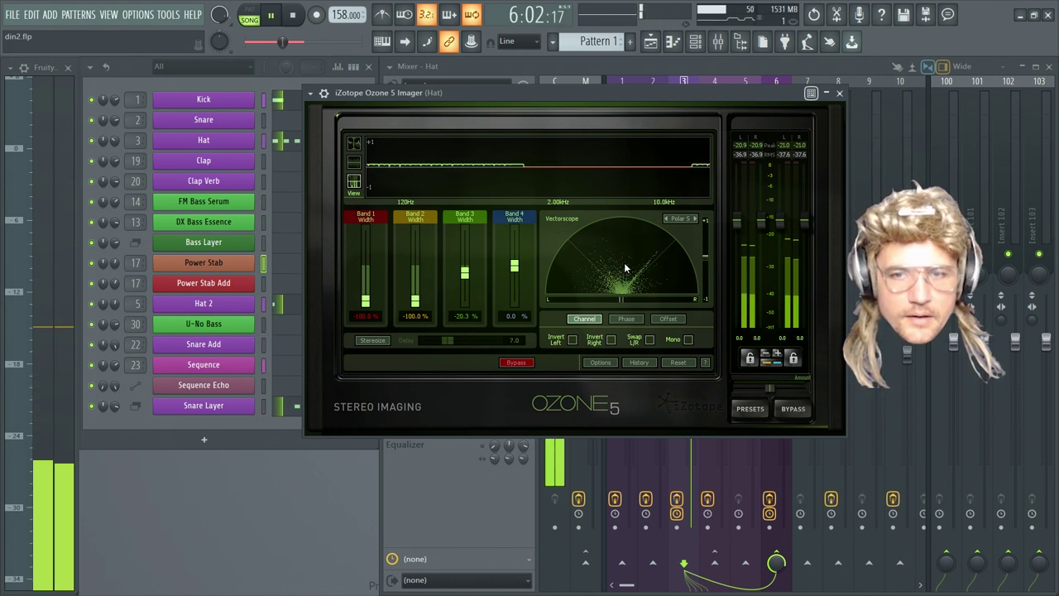
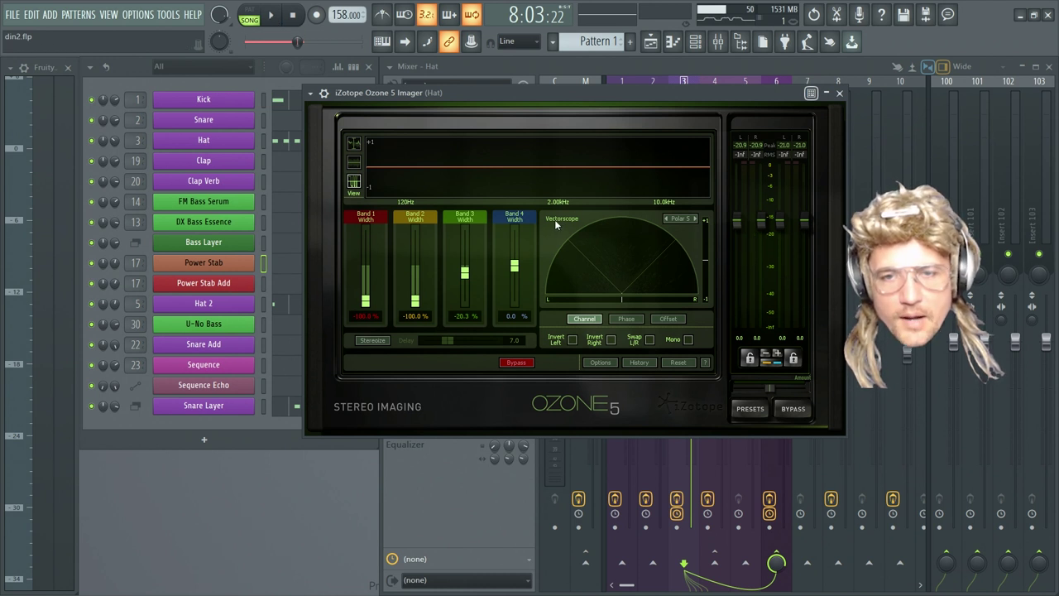
Check the delay setting of Fruity Stereo Shaper inside the Hat track's Patcher, and return to the Ozone imager
left_click_drag(582, 101, 619, 201)
left_click(445, 108)
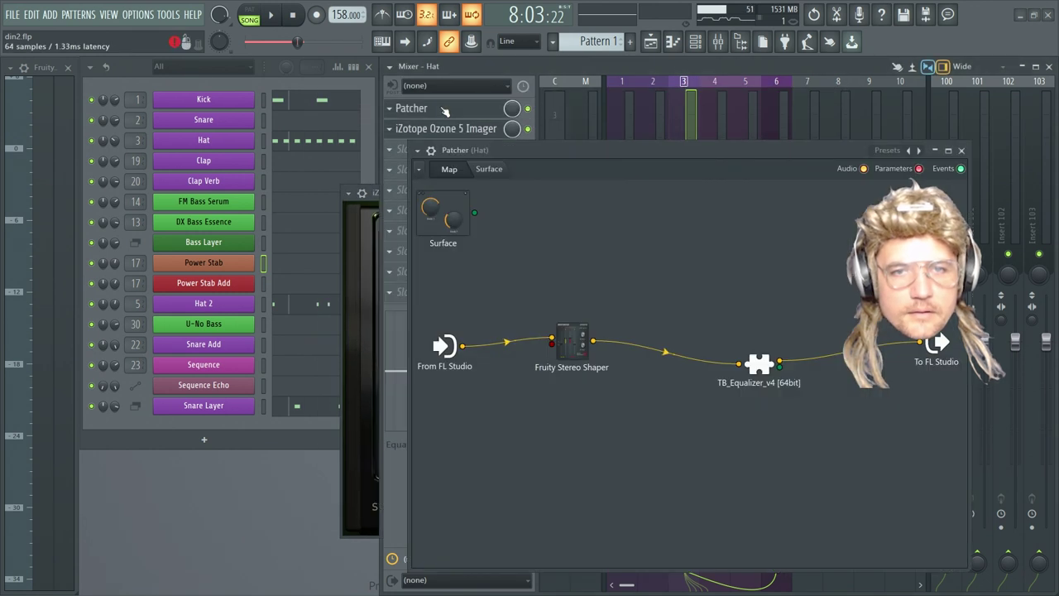
left_click(567, 331)
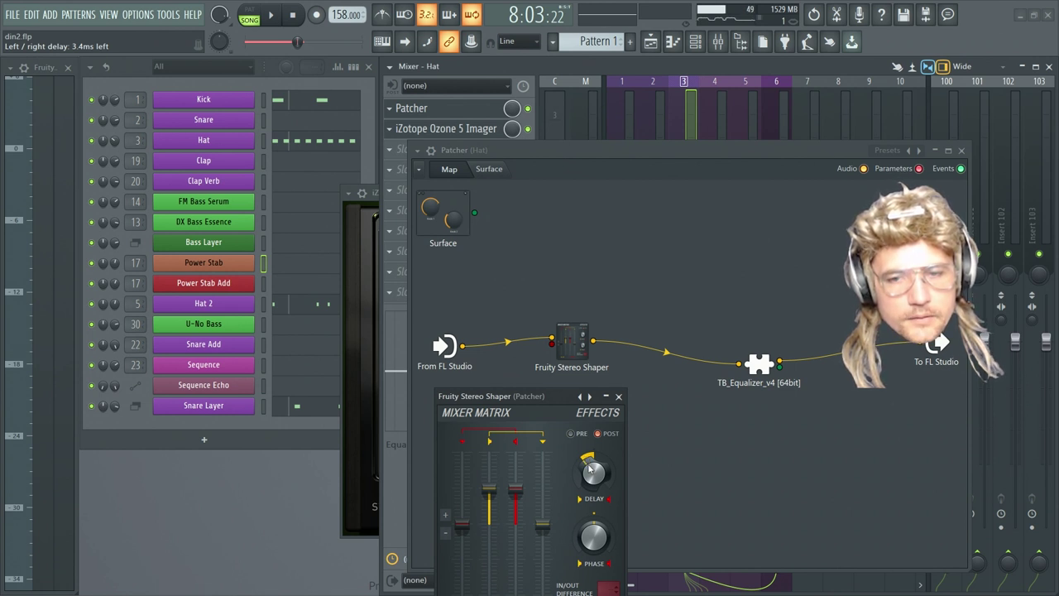
left_click(963, 150)
left_click(446, 129)
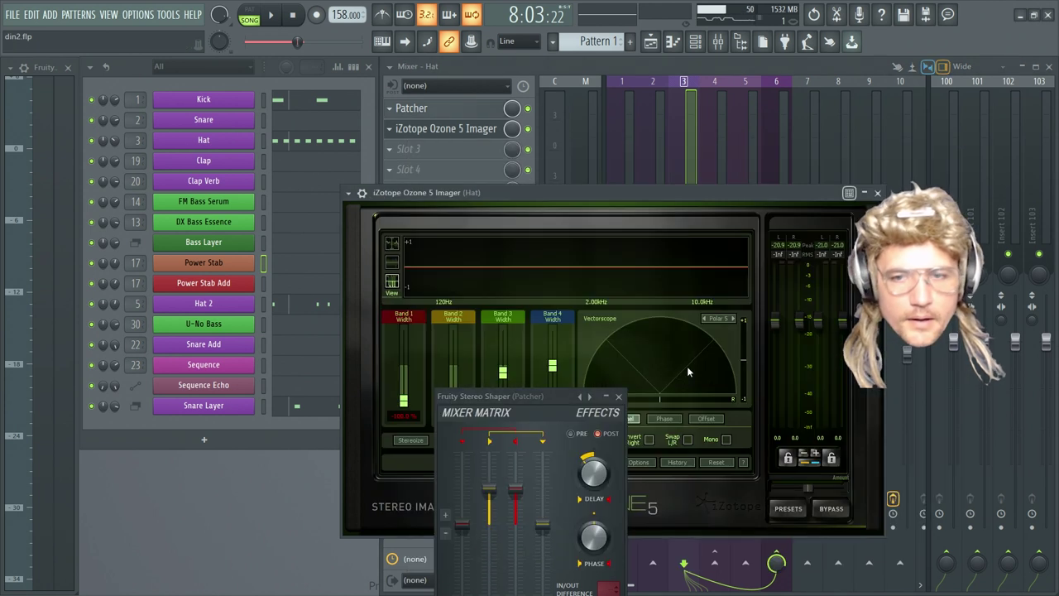
left_click(618, 397)
Play the song and compare the Ozone imager with Mono on and off, finishing with Mono off and the plugin closed
key("space")
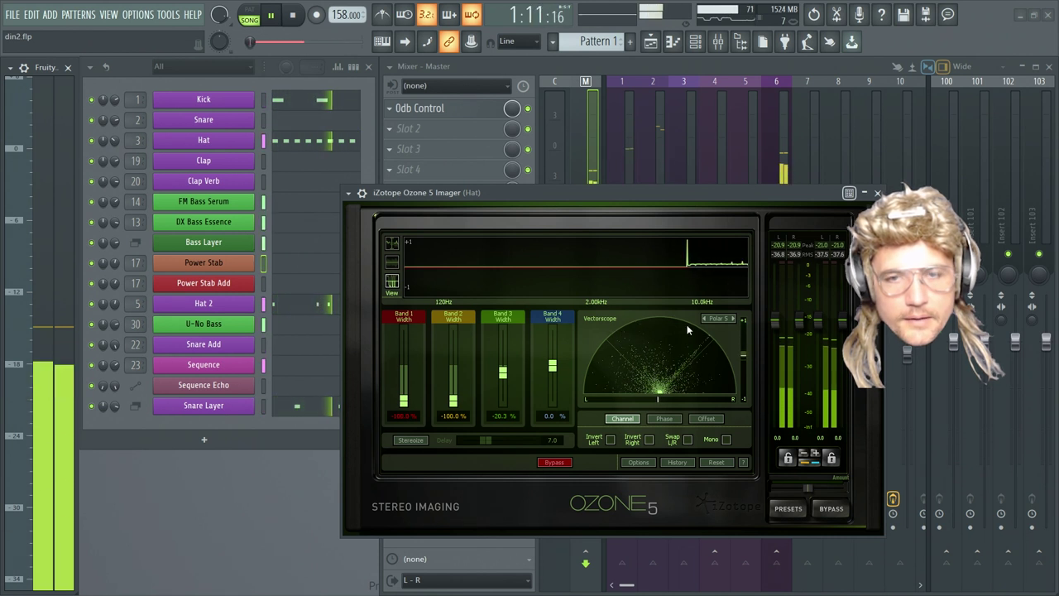
key("space")
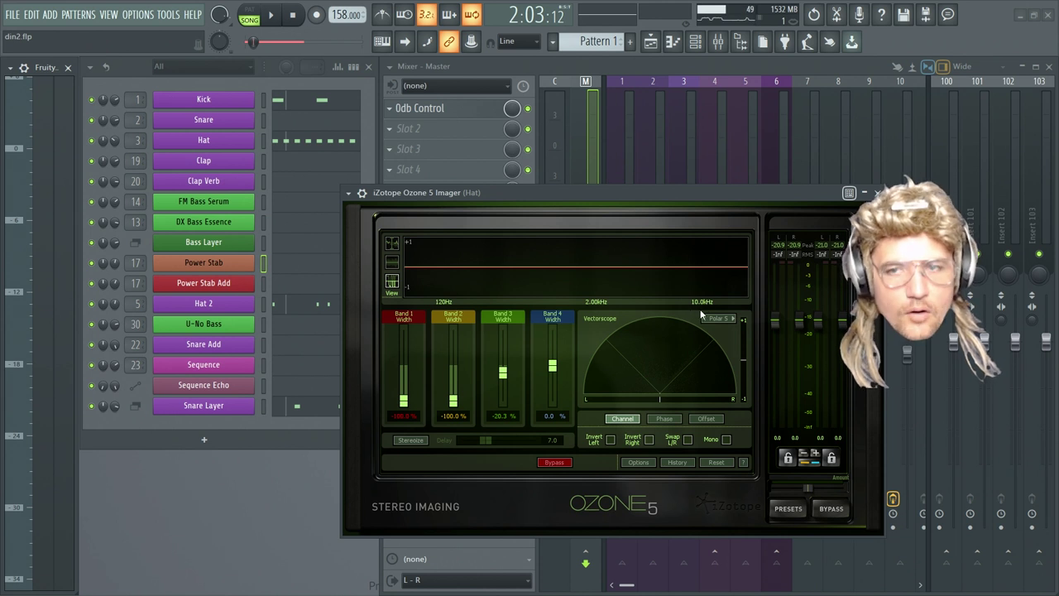
left_click(273, 15)
left_click(726, 438)
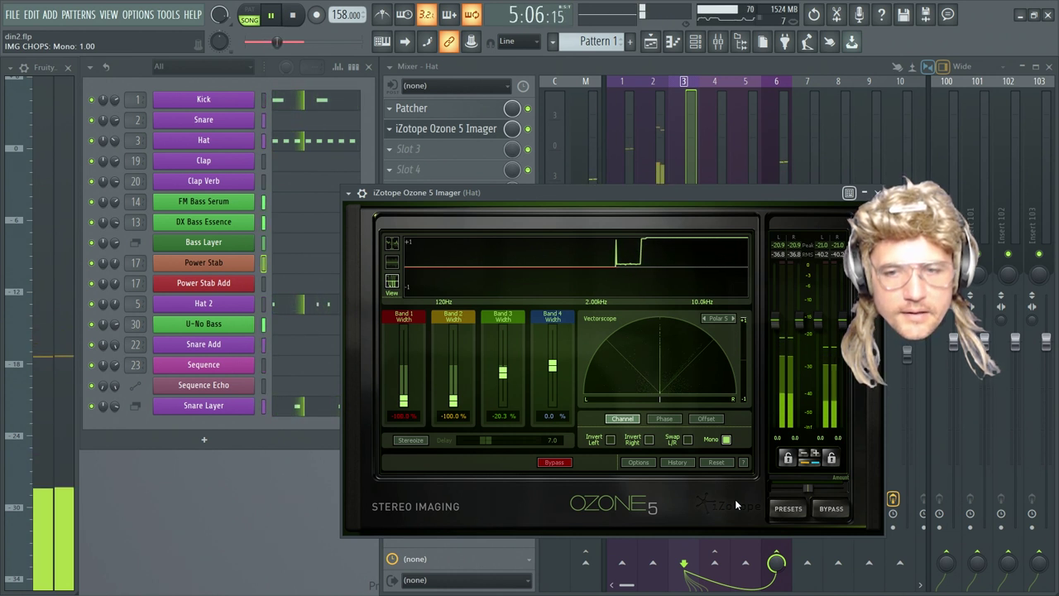
left_click(726, 439)
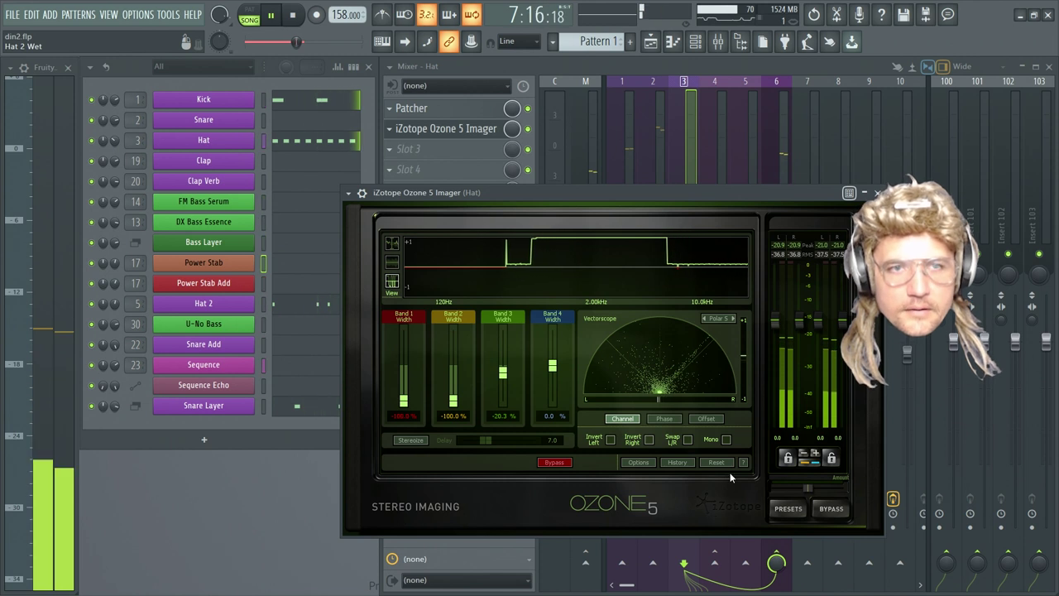
left_click(878, 193)
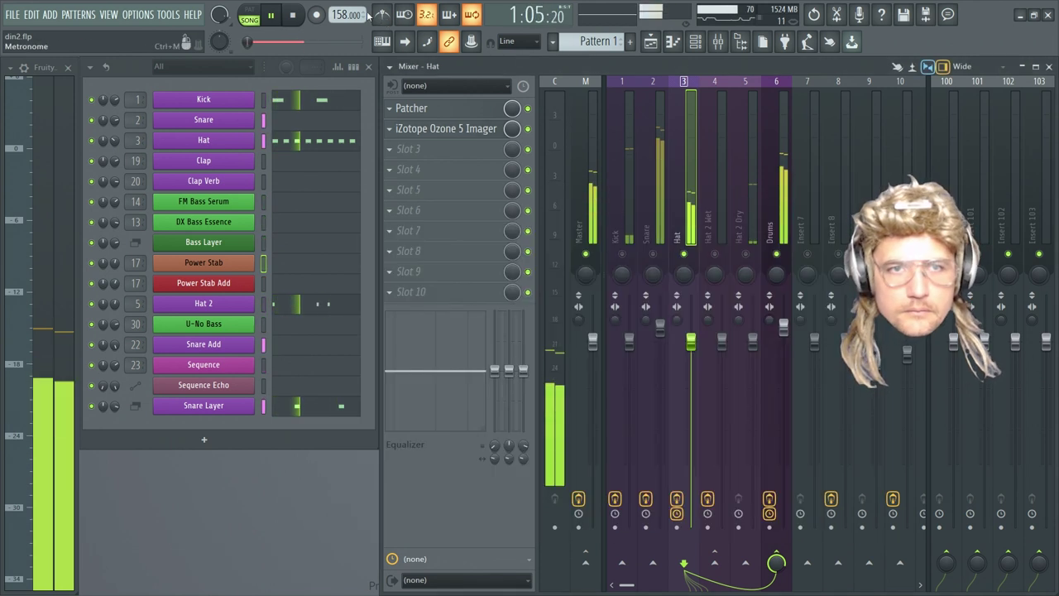
key("space")
Open Guitar Rig 5 on the Hat 2 Wet track and compare the song with the VC 76 compressor off and on
left_click(715, 84)
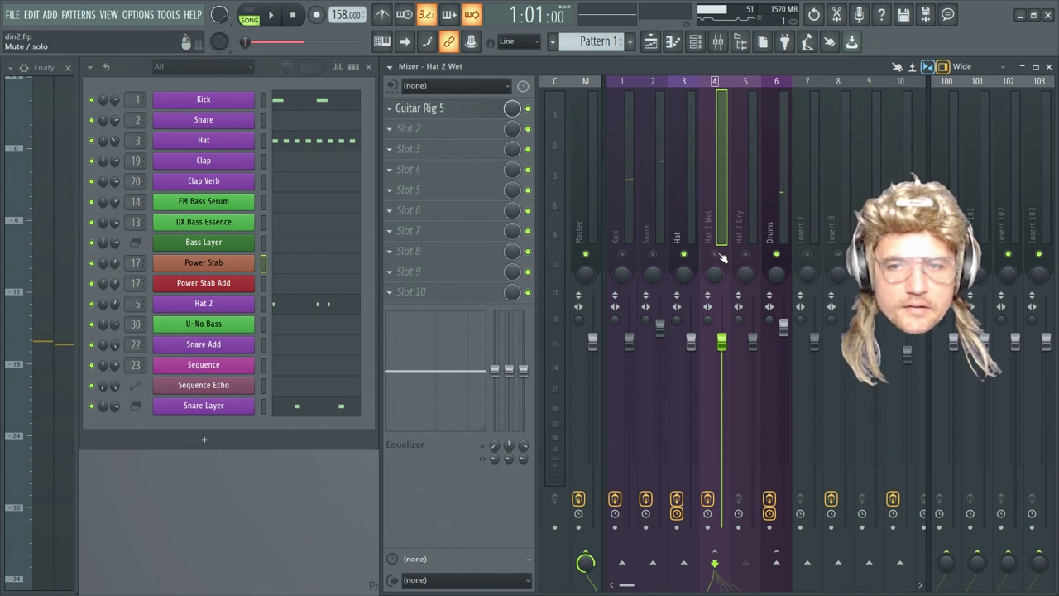
left_click(275, 15)
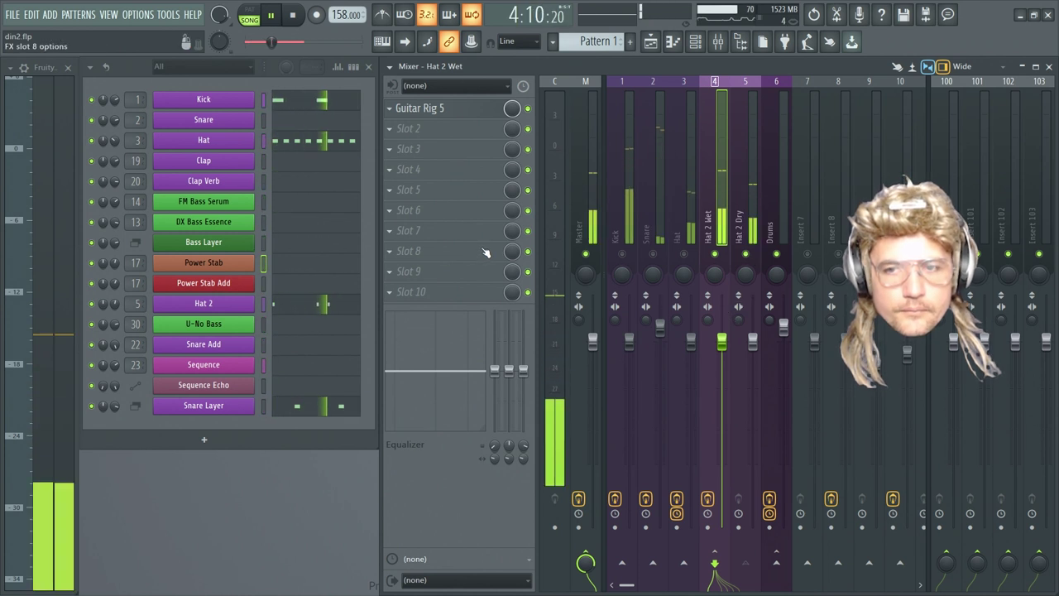
left_click(437, 108)
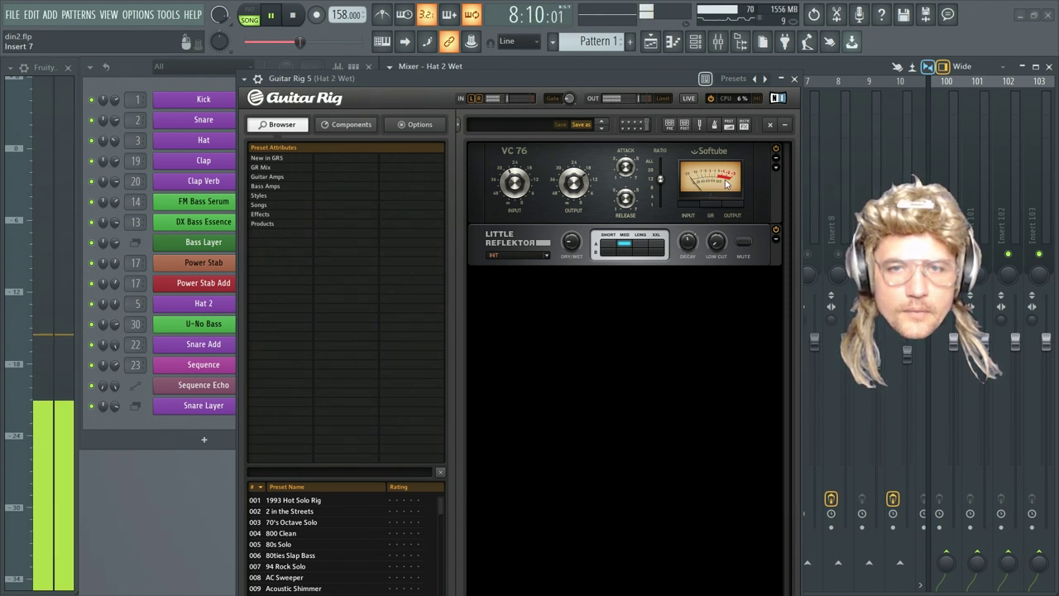
left_click(776, 149)
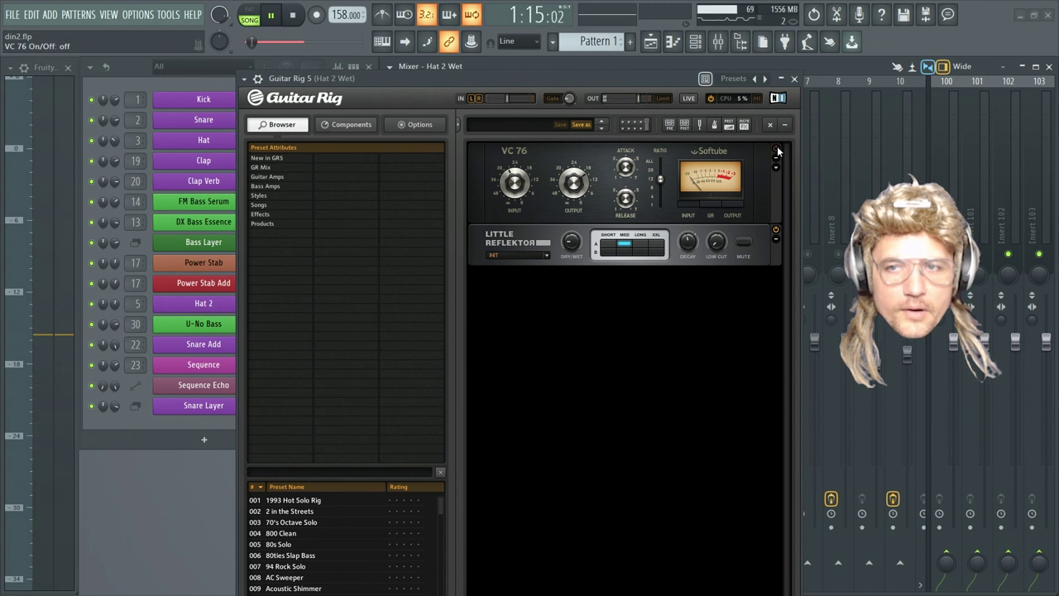
left_click(776, 150)
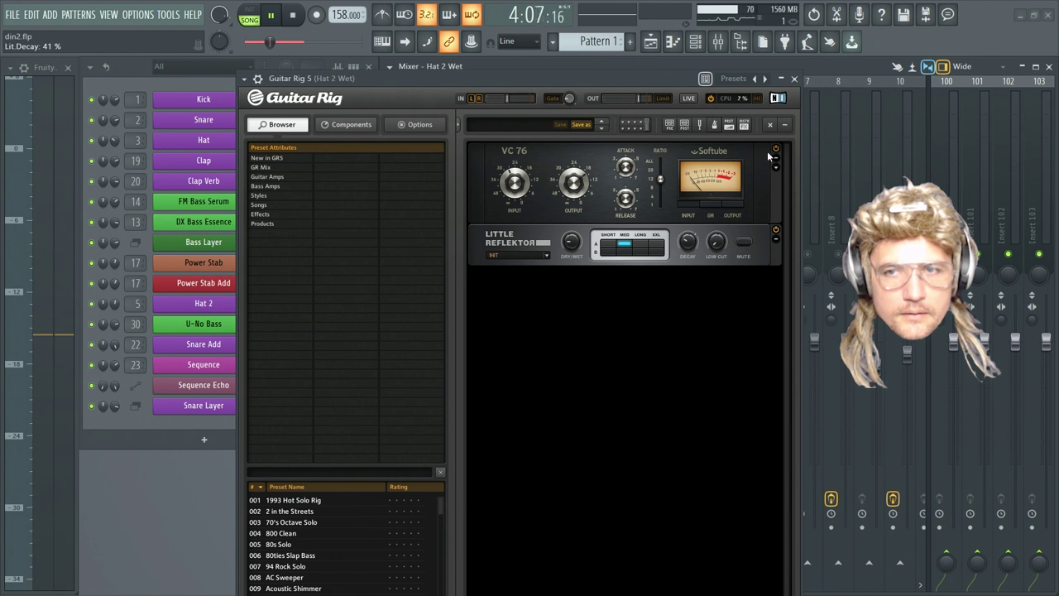
left_click(795, 79)
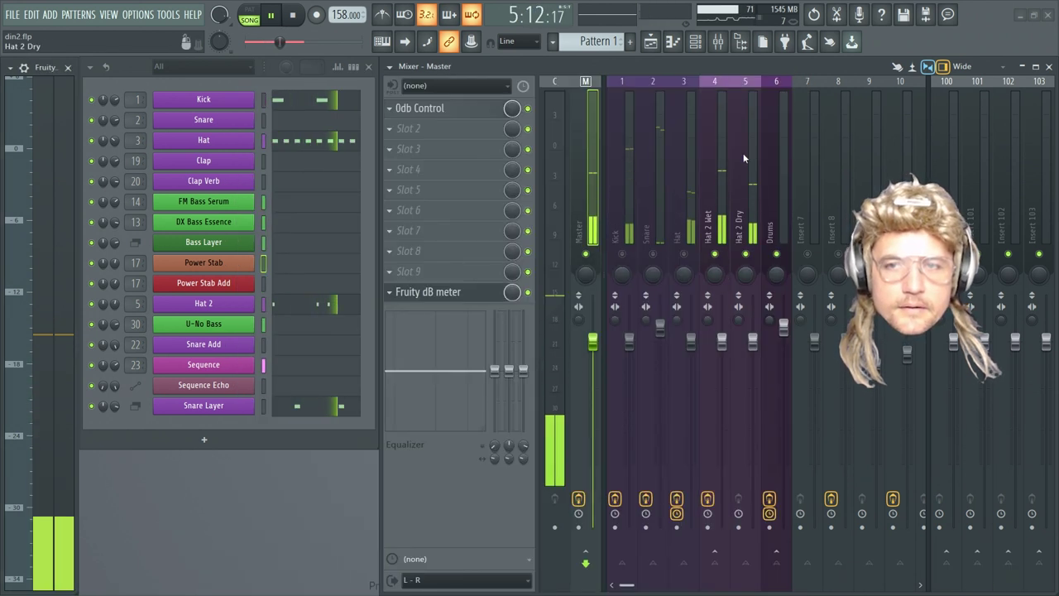
Check the Hat 2 Dry track's send to Hat 2 Wet, and route the Hat 2 channel to mixer track 4
left_click(722, 86)
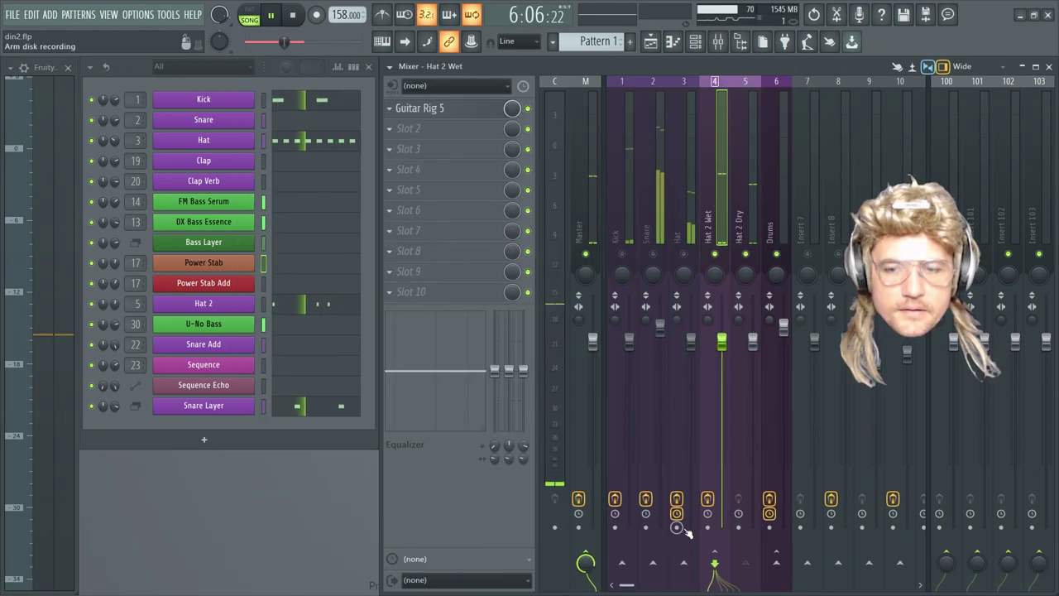
left_click(744, 85)
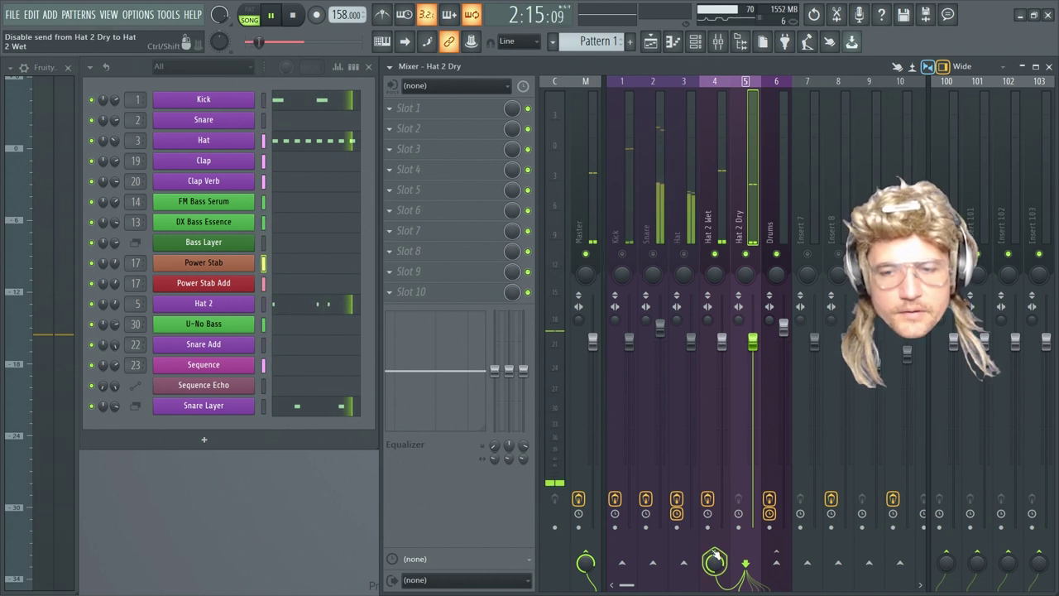
left_click(717, 82)
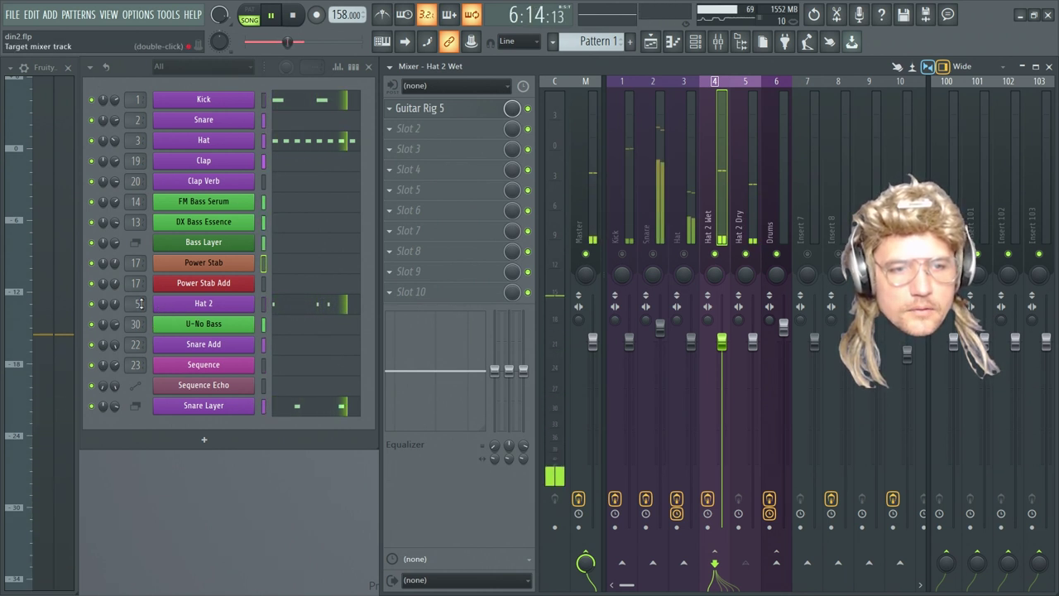
scroll(140, 303, "down", 1)
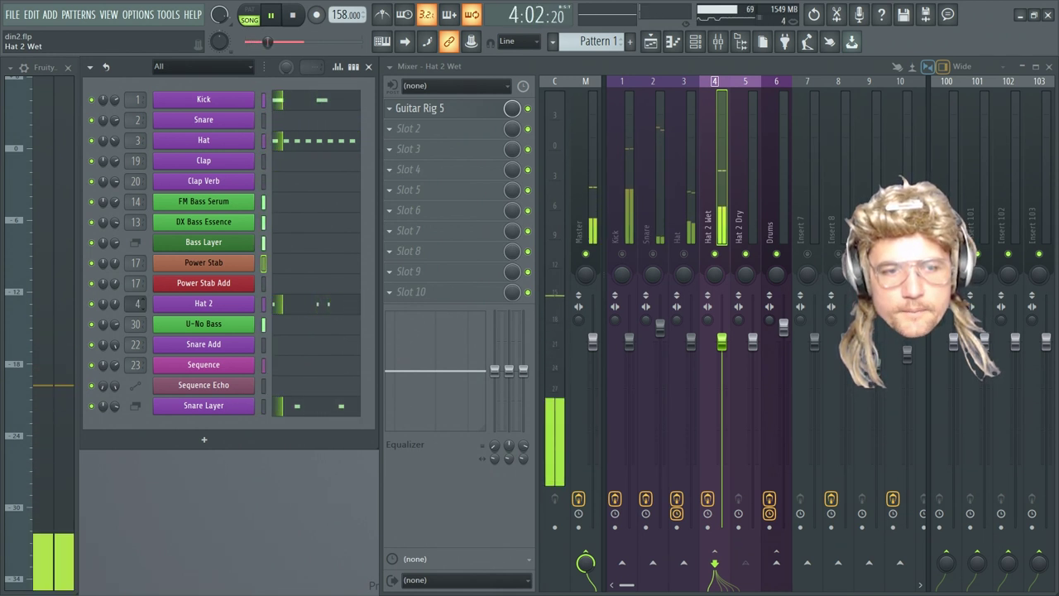
Check the Little Reflektor's dry/wet mix in Guitar Rig 5 on the Hat 2 Wet track
left_click(476, 108)
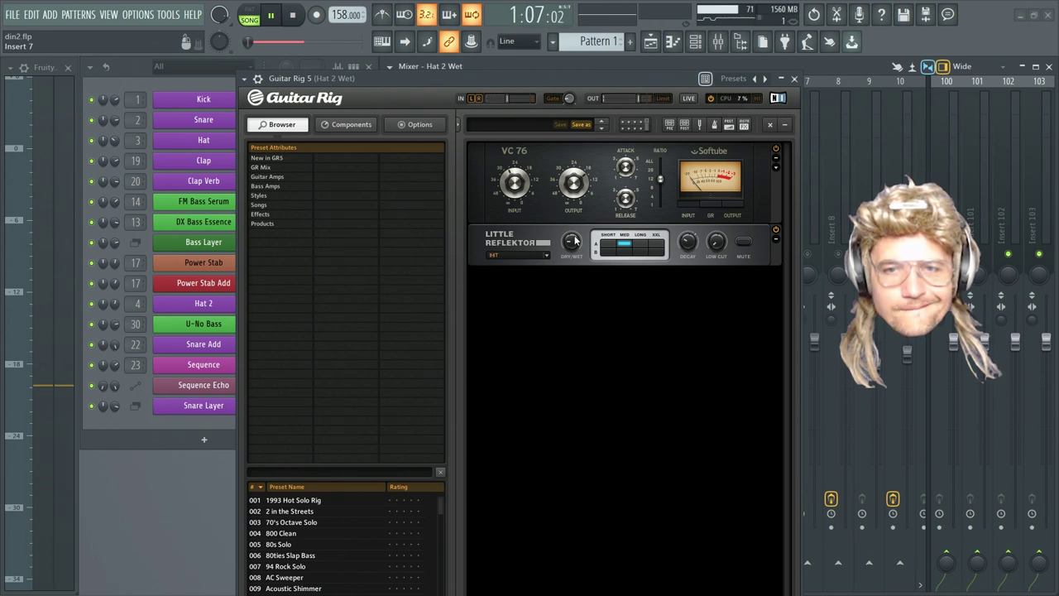
mouse_move(577, 246)
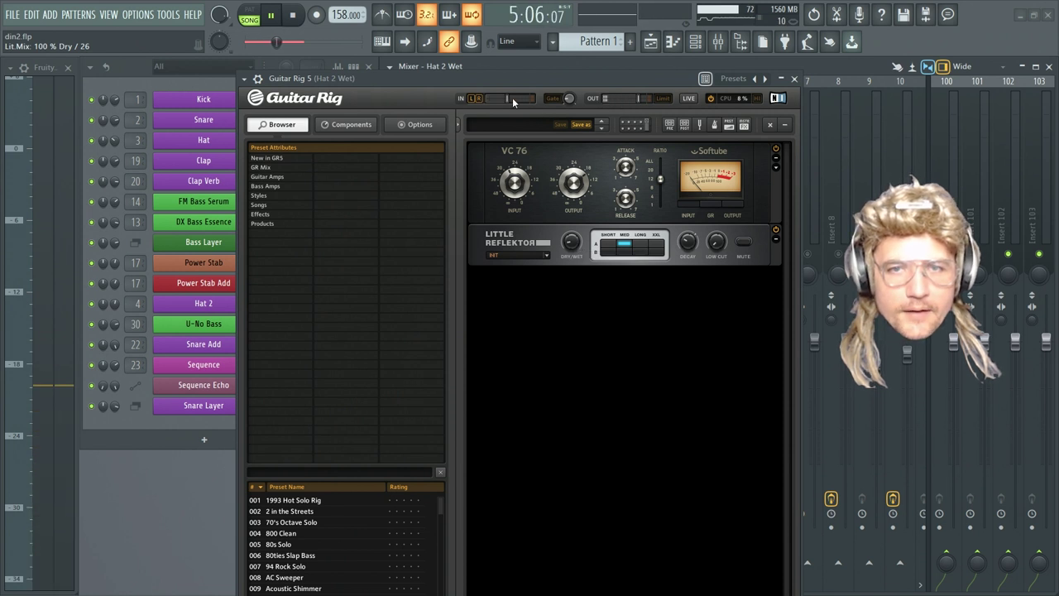
left_click(795, 78)
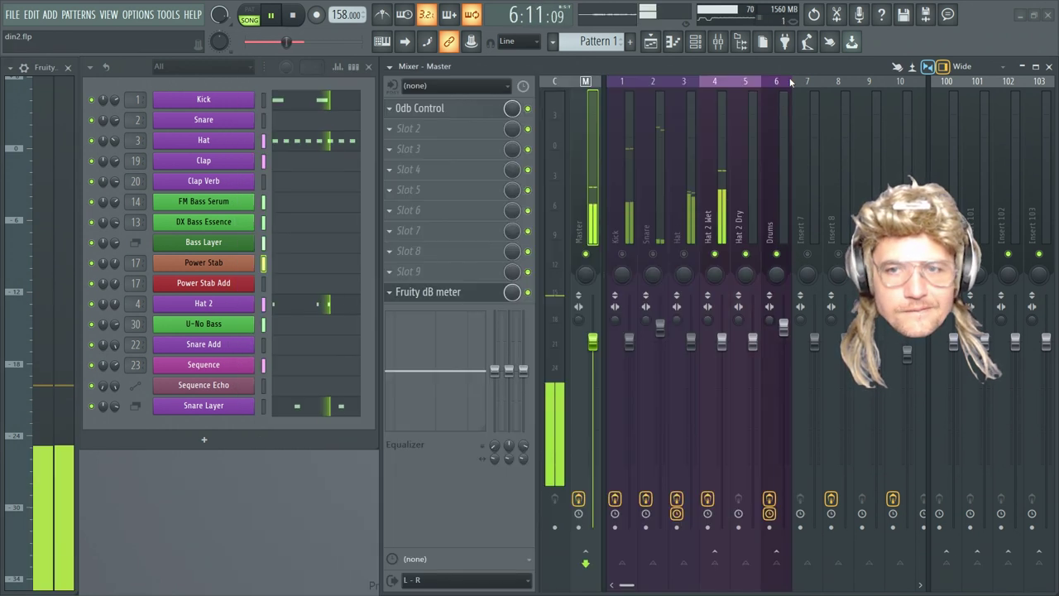
Add a Volume Pedal after Little Reflektor in the Hat 2 Wet track's Guitar Rig 5 and set its volume to +4.5 dB
left_click(725, 346)
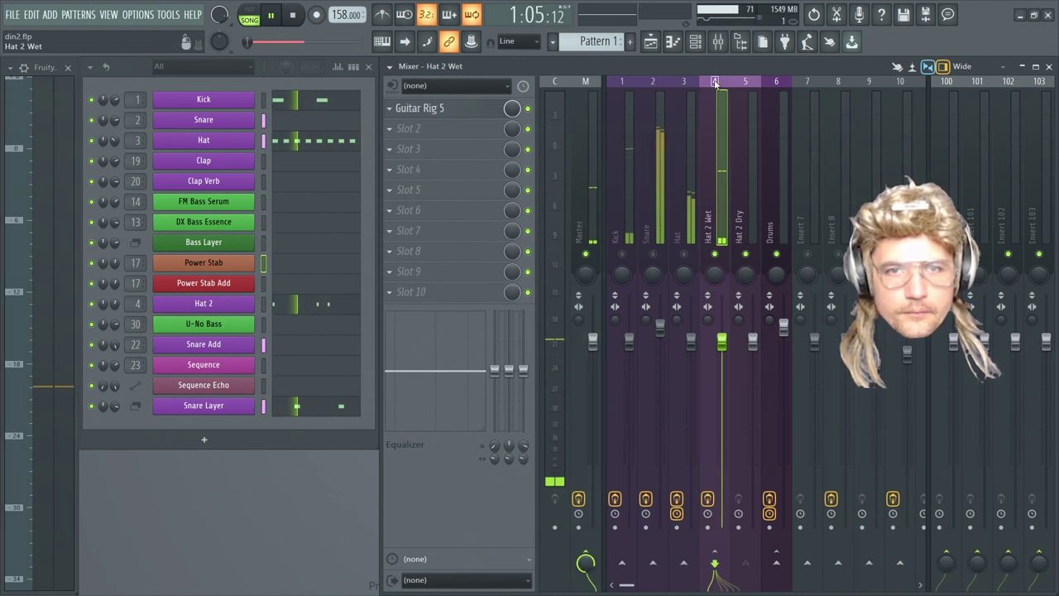
left_click(495, 108)
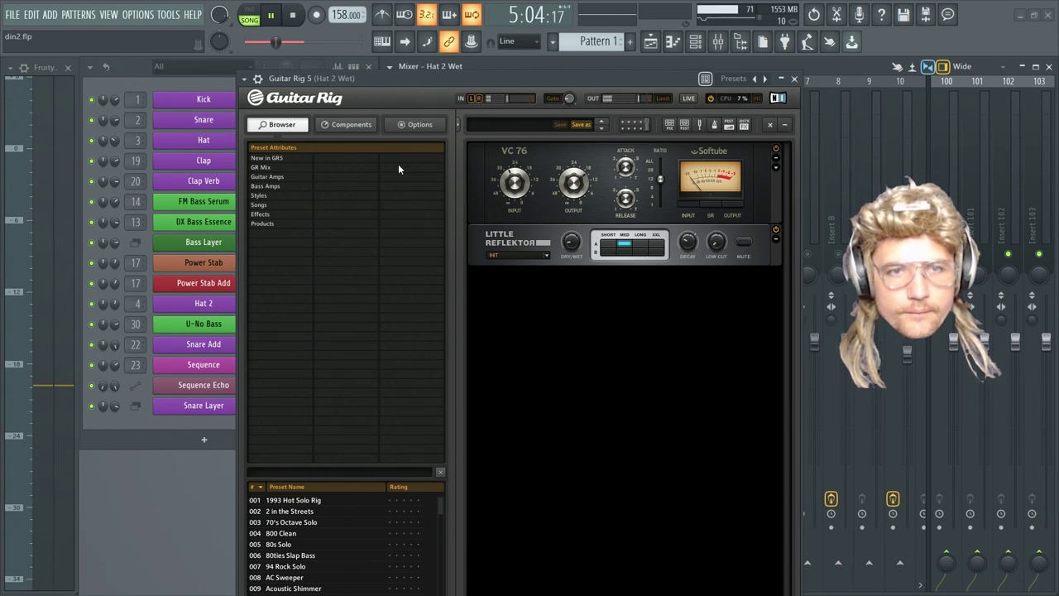
left_click(346, 127)
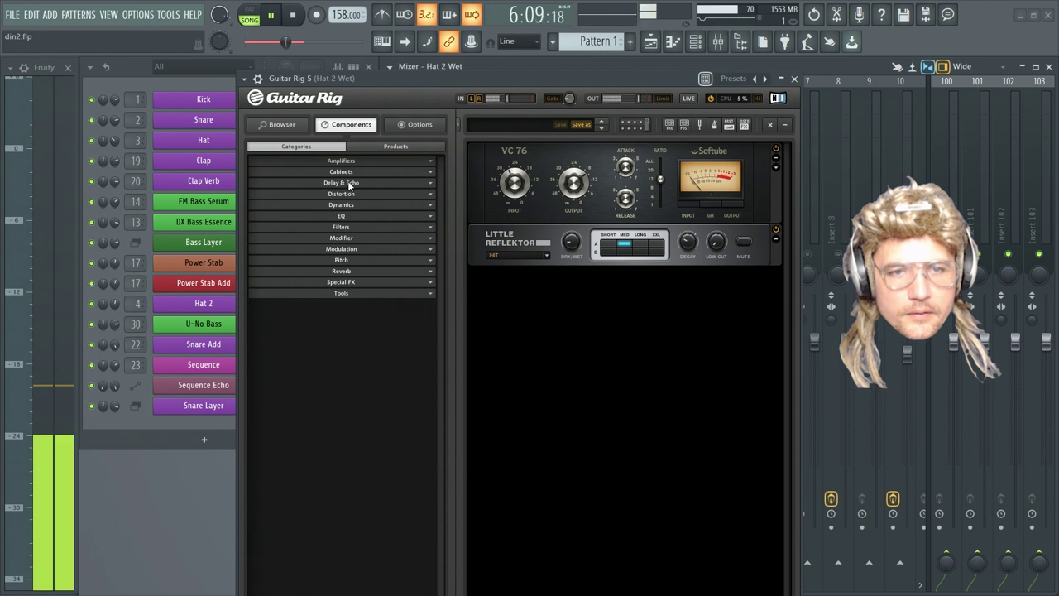
left_click(345, 204)
left_click_drag(294, 418, 702, 327)
left_click(730, 290)
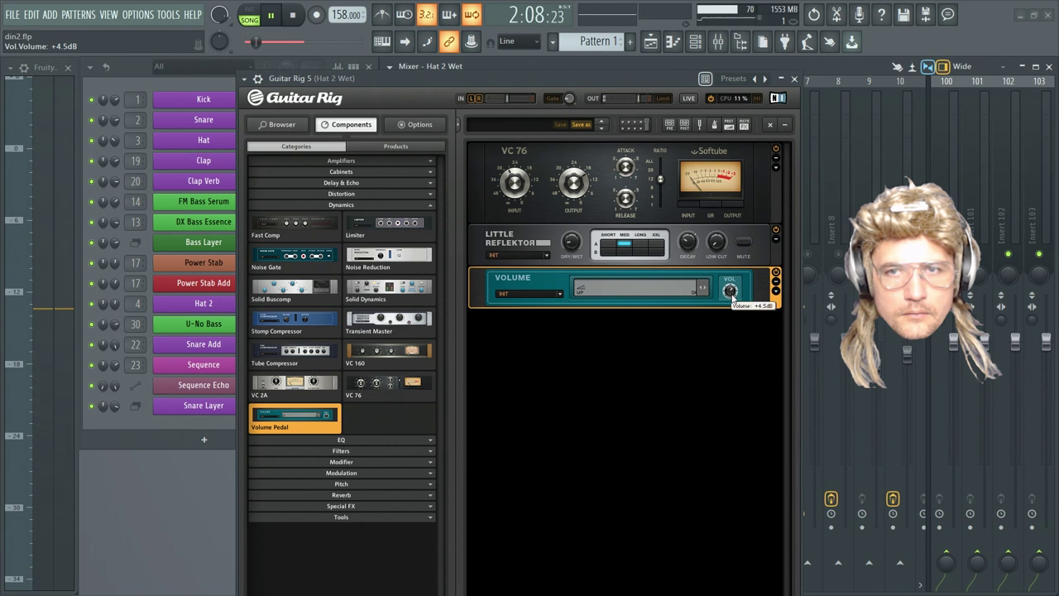
left_click(794, 78)
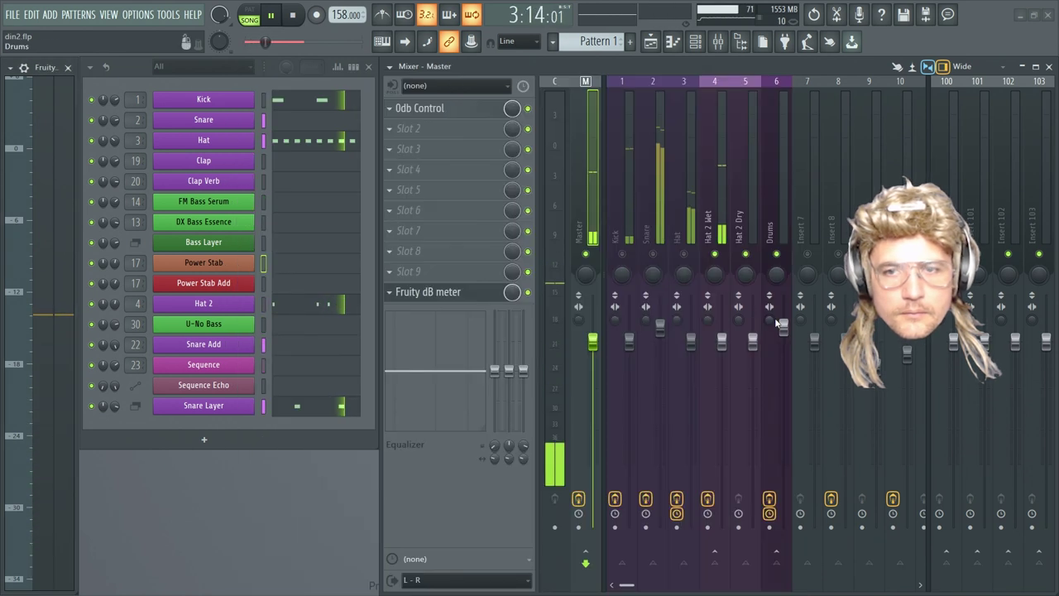
Remove the Hat 2 Dry mixer track's send to Hat 2 Wet and recolor the Hat 2 Dry track dark blue-grey
left_click(748, 82)
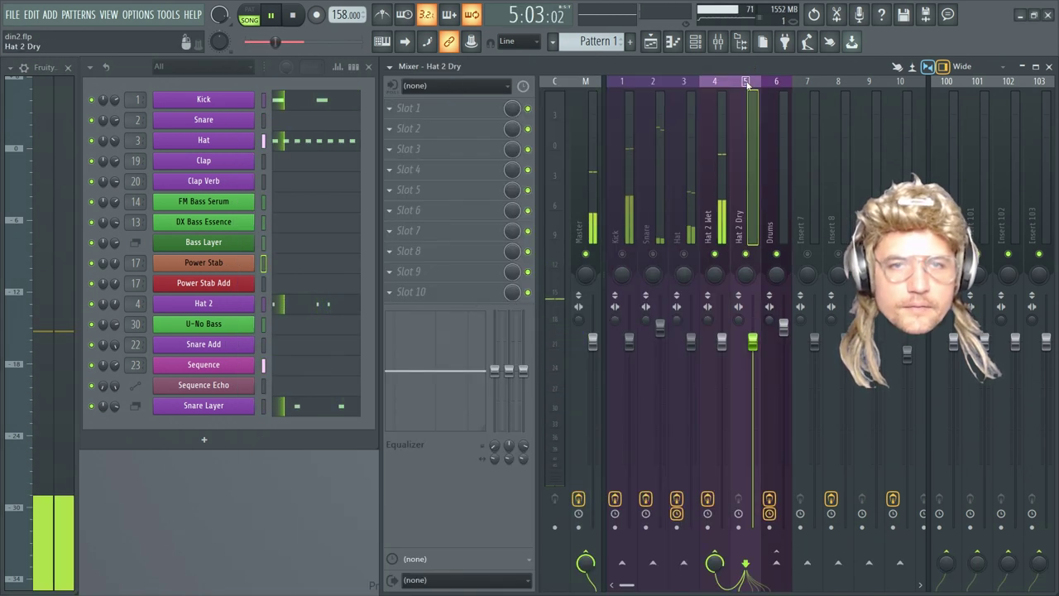
left_click(722, 552)
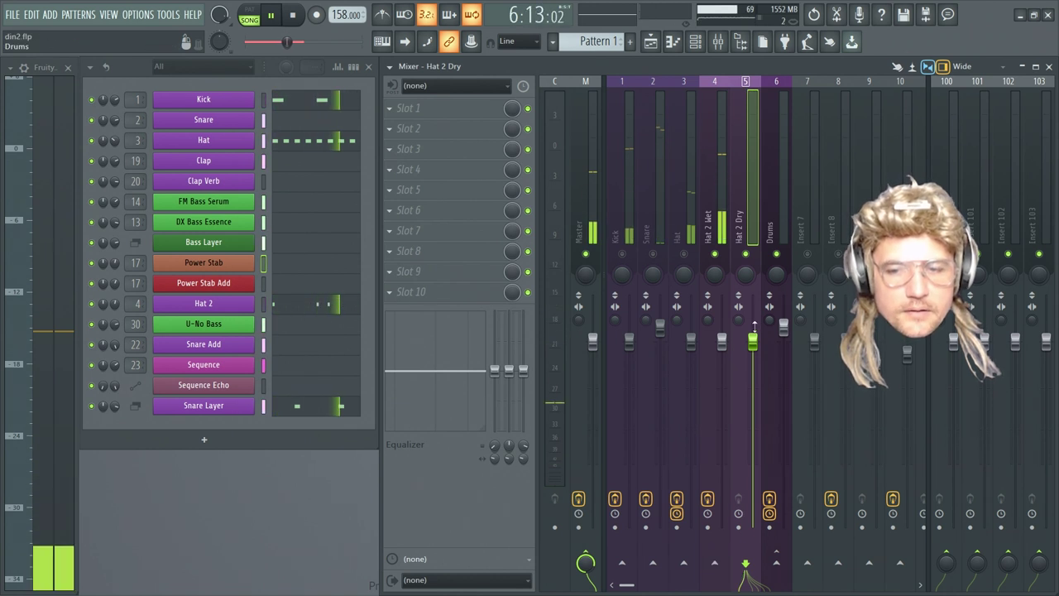
right_click(755, 81)
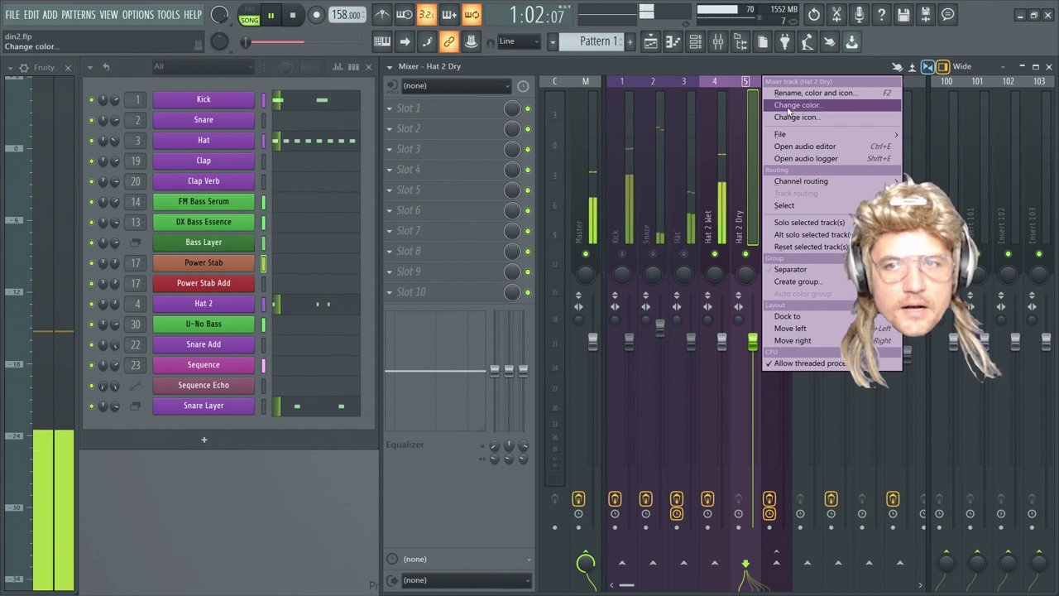
left_click(780, 105)
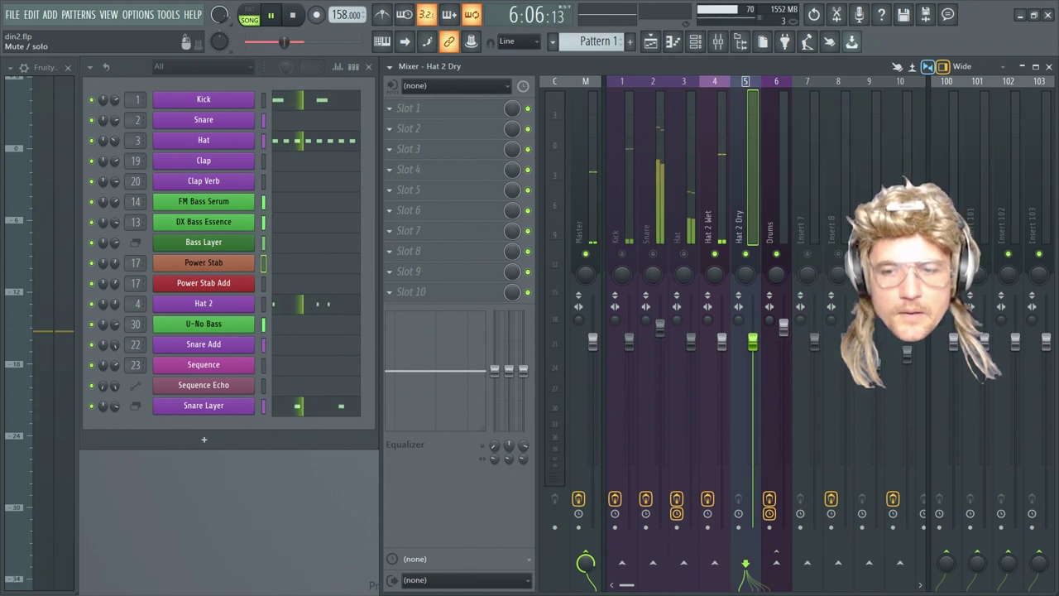
key("space")
left_click(780, 157)
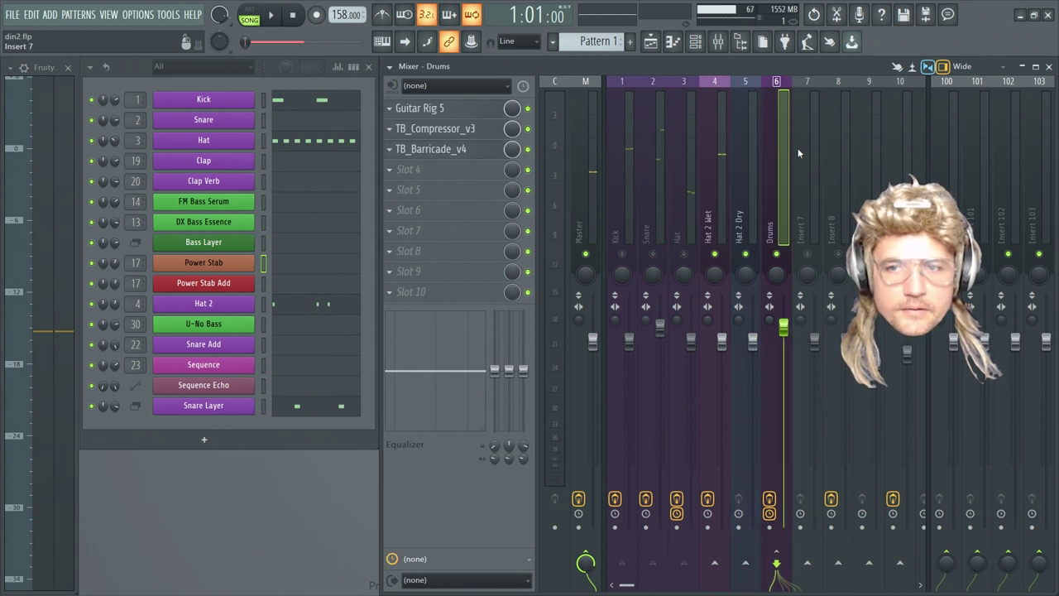
left_click(741, 124)
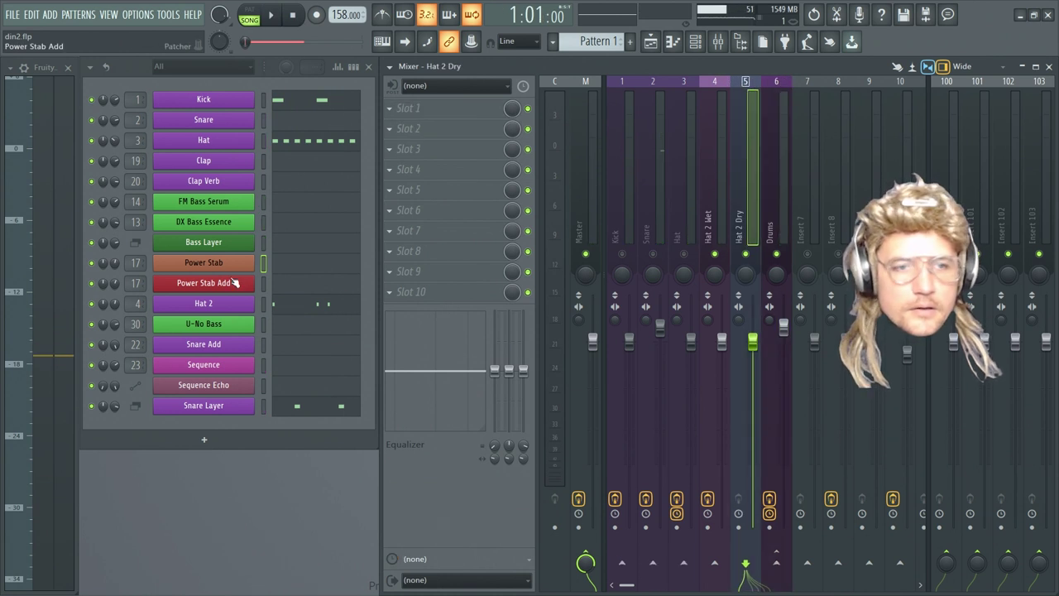
Open the Hat 2 channel's volume envelope and examine its decay and decay tension while the song plays
left_click(216, 303)
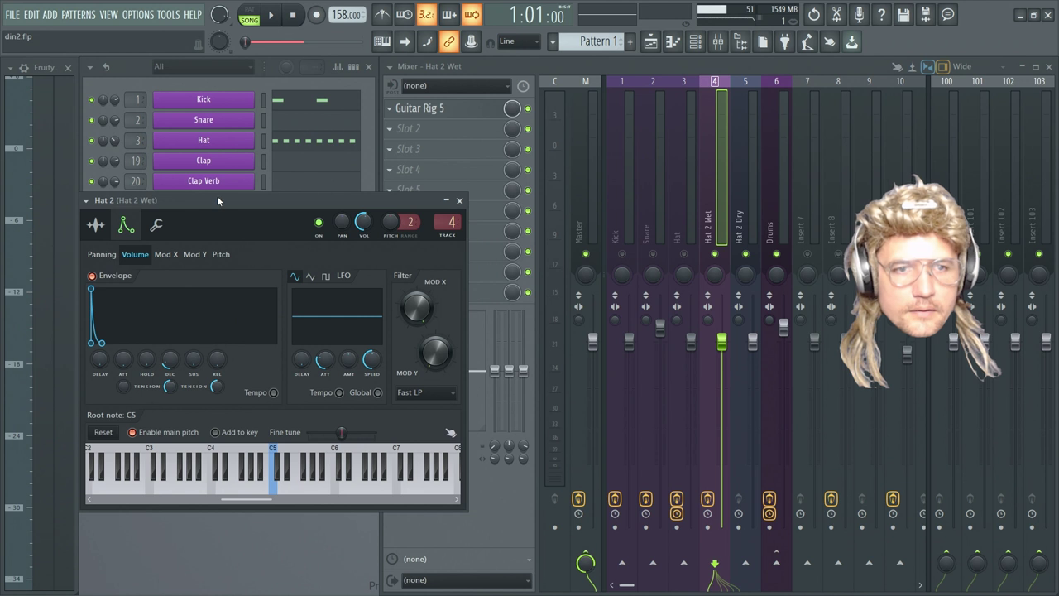
left_click_drag(217, 204, 657, 168)
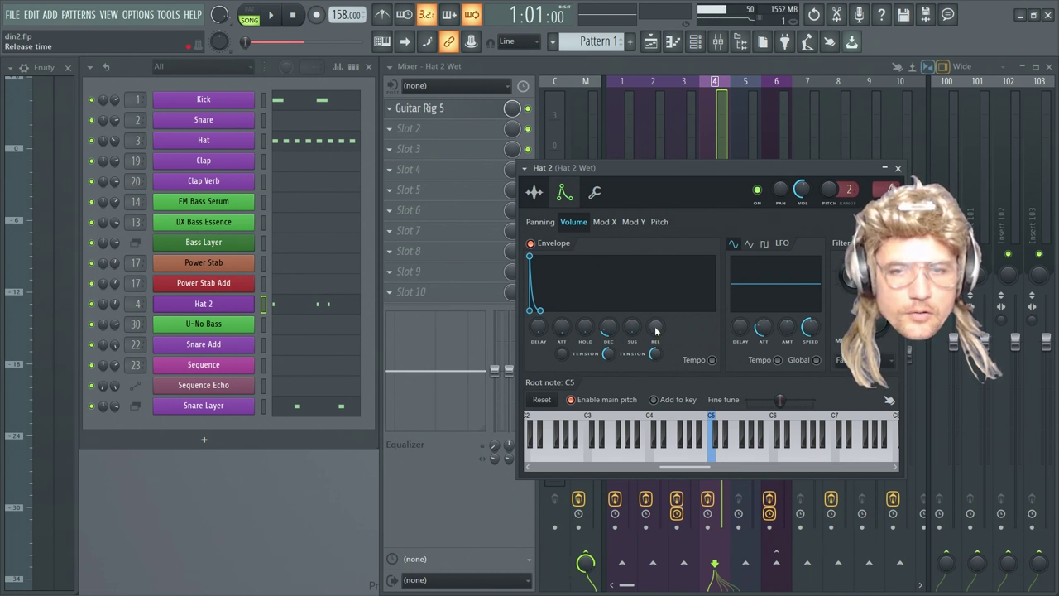
key("space")
left_click_drag(603, 321, 602, 348)
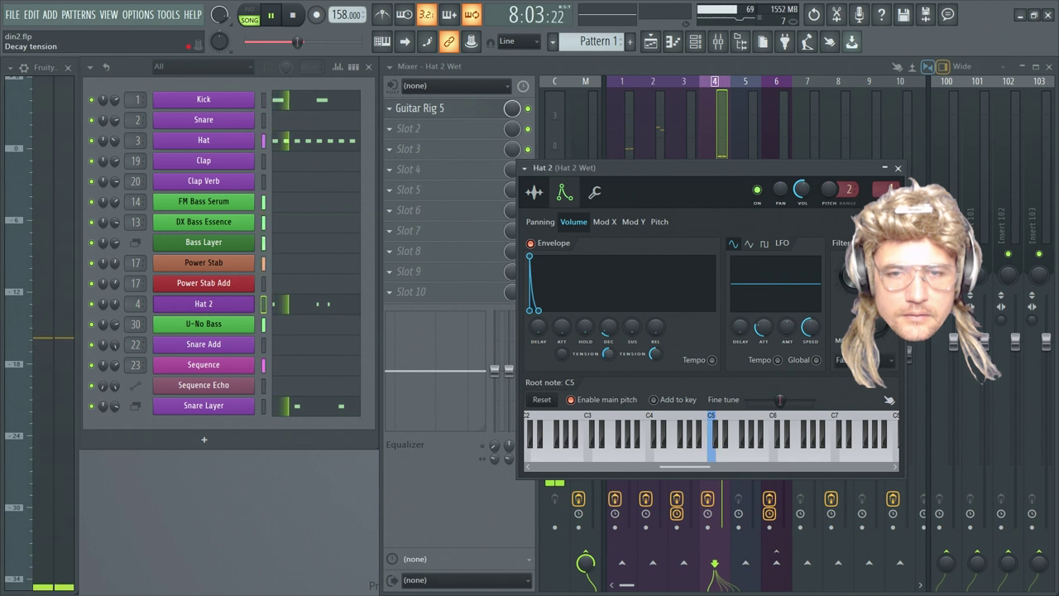
left_click(898, 168)
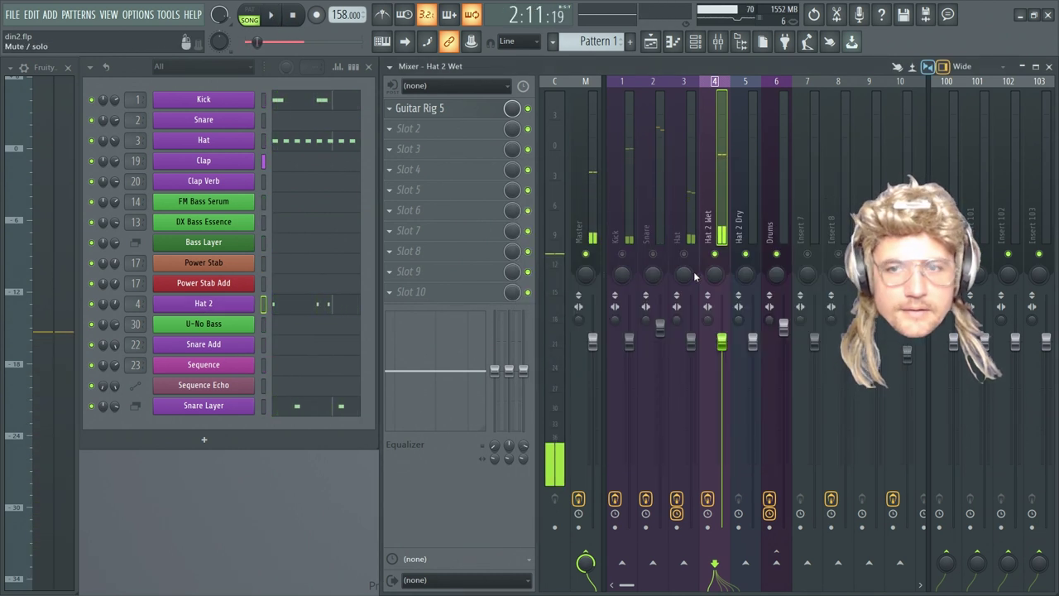
Compare playback with the Drums track's Guitar Rig 5, TB_Compressor_v3 and TB_Barricade_v4 bypassed and enabled
left_click(777, 82)
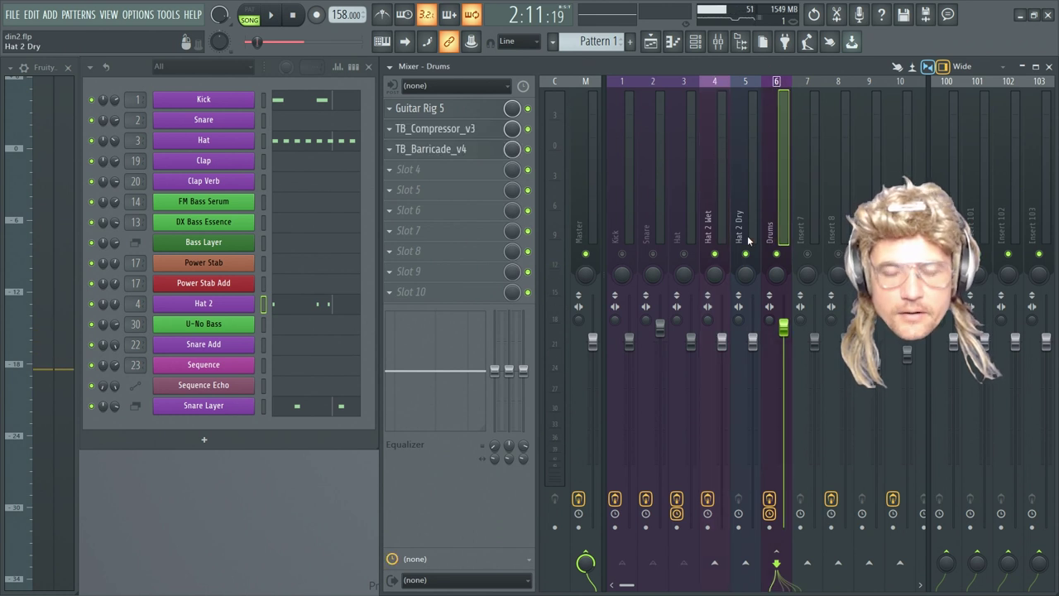
left_click_drag(528, 109, 527, 149)
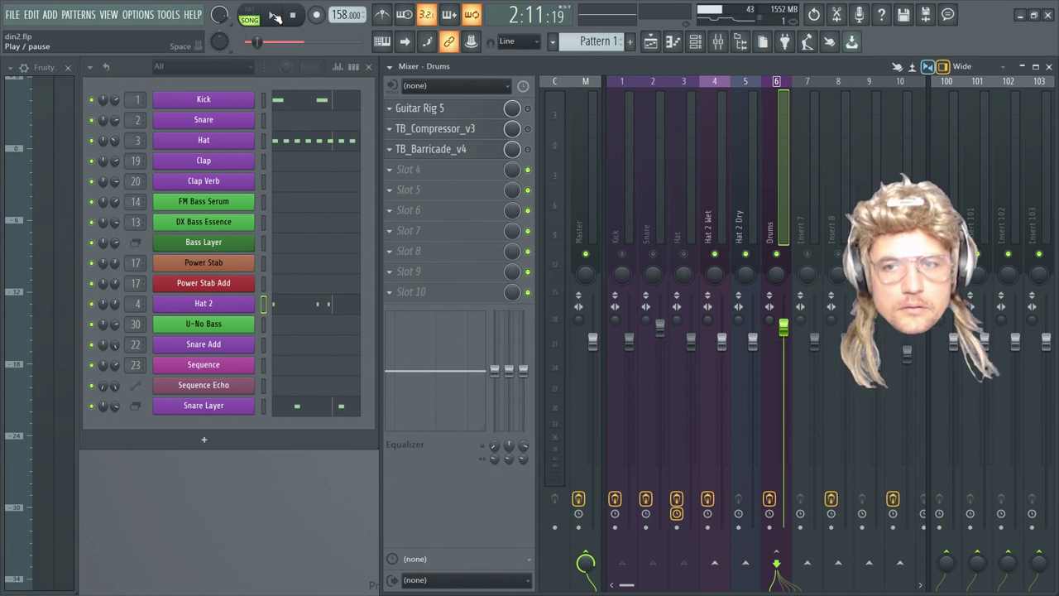
left_click(276, 17)
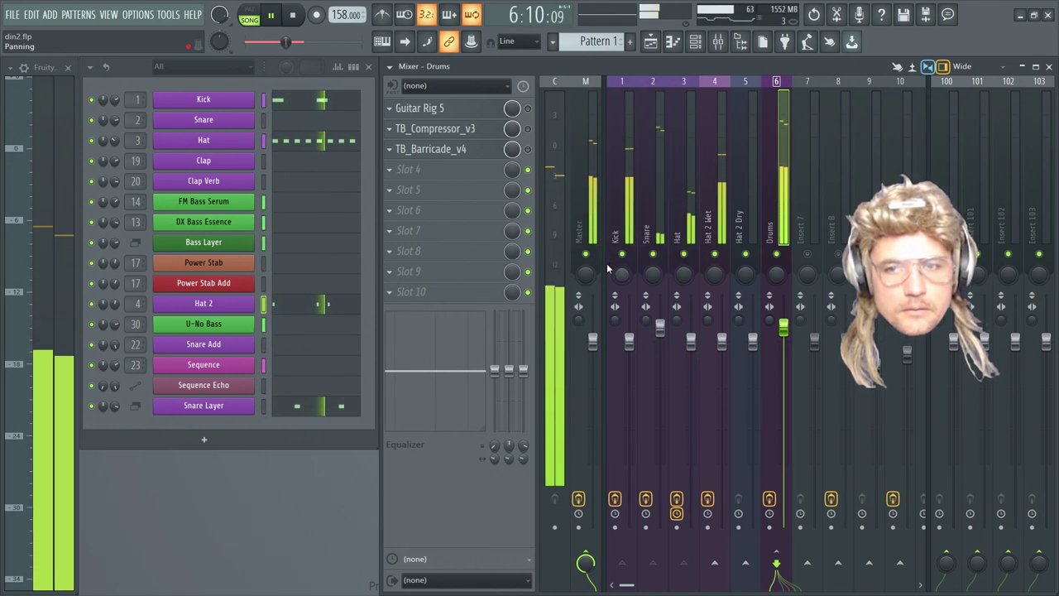
key("space")
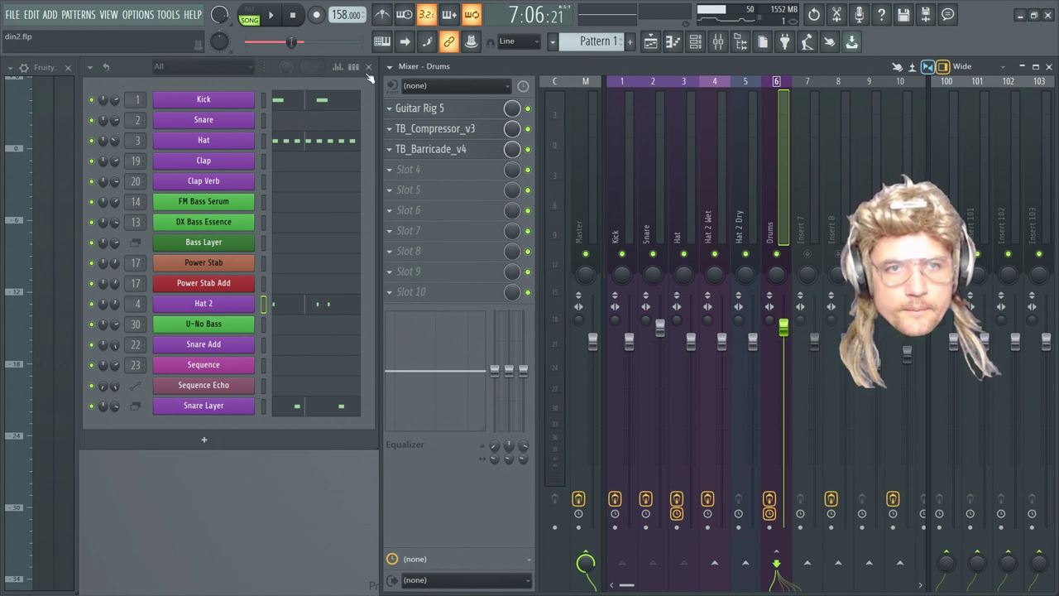
left_click(270, 15)
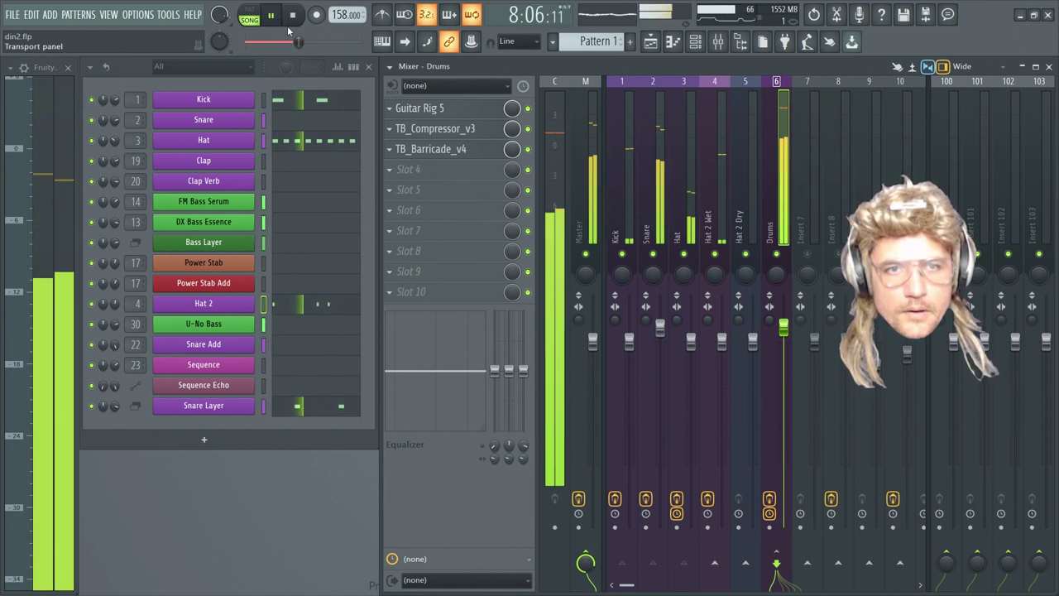
left_click(292, 15)
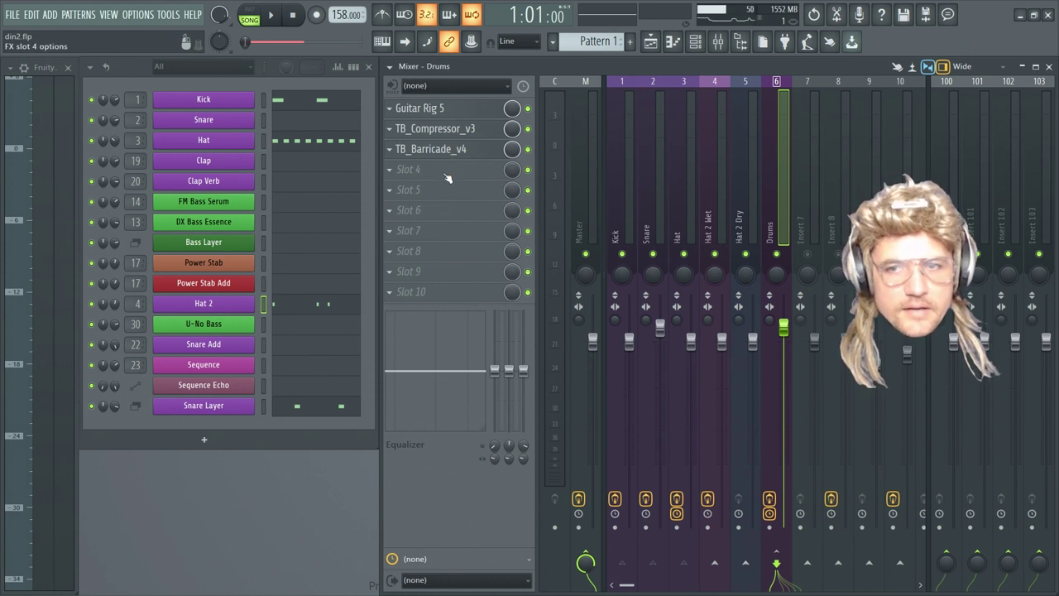
left_click(272, 16)
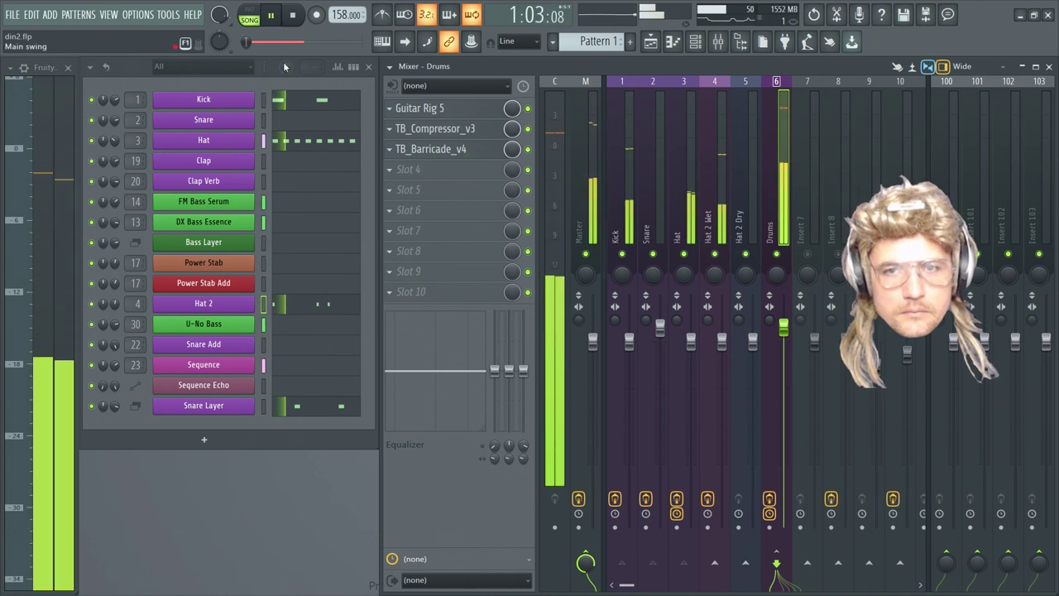
left_click(304, 17)
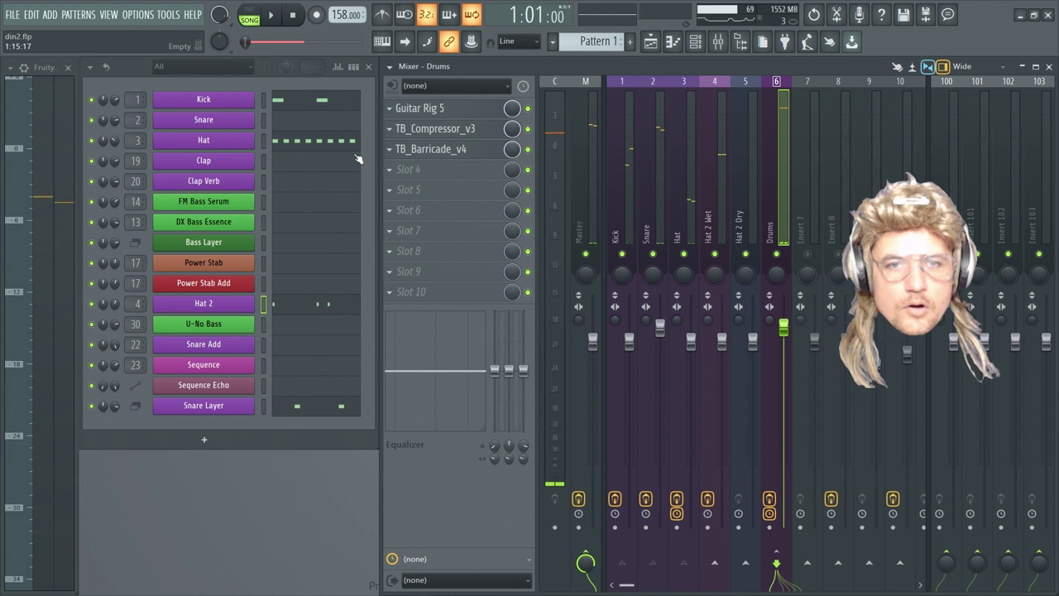
Open Guitar Rig 5 on the Drums track and compare the song with Little Reflektor off and on
left_click(469, 108)
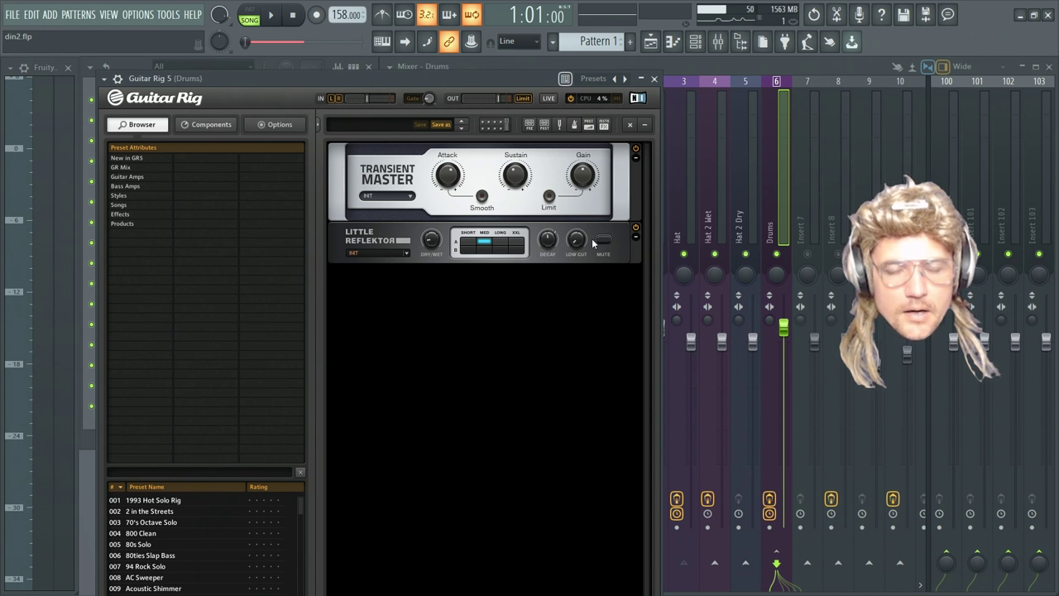
left_click(636, 228)
key("space")
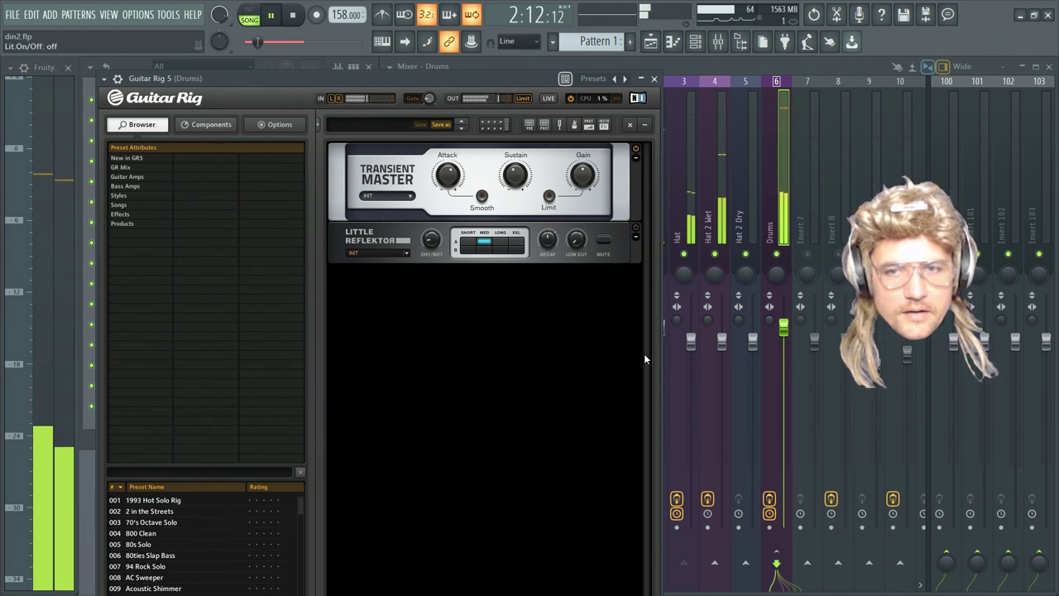
left_click(635, 229)
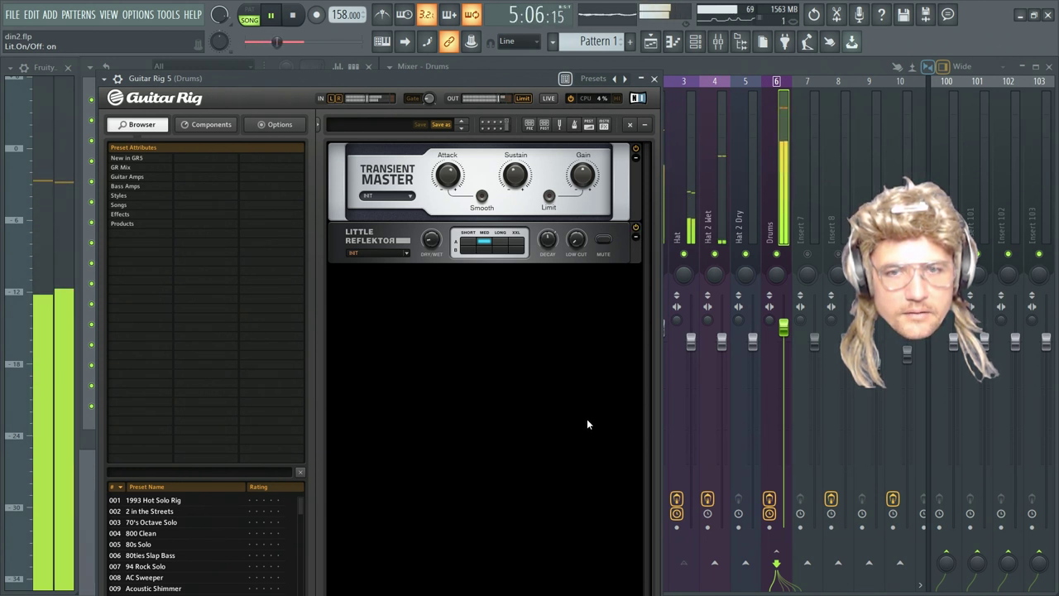
left_click(295, 12)
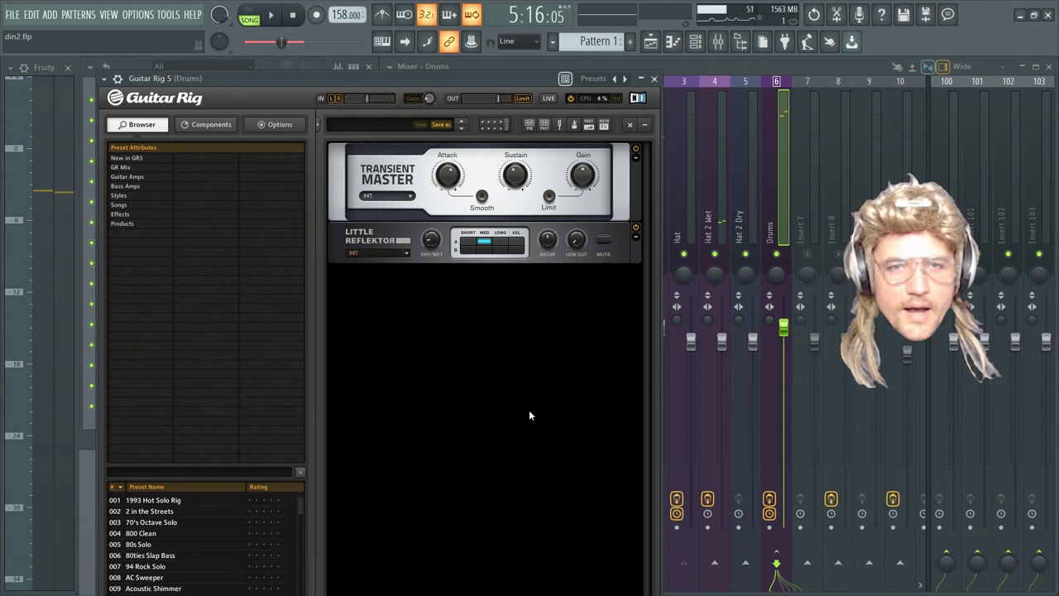
left_click(655, 80)
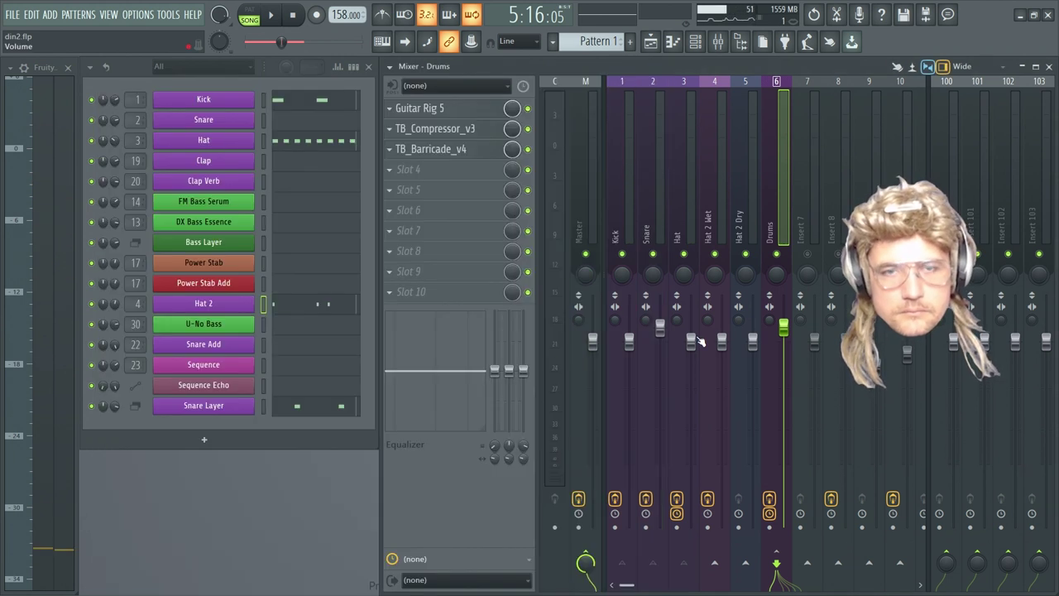
Open TB_Compressor_v3 on the Drums track and examine its compression modes and settings
left_click(435, 129)
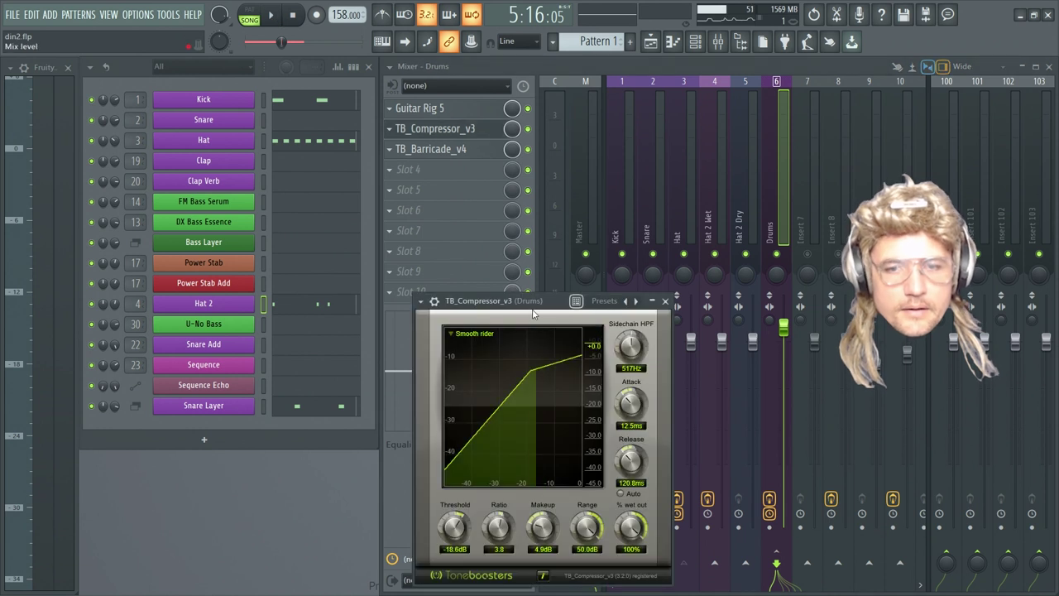
left_click_drag(519, 304, 596, 244)
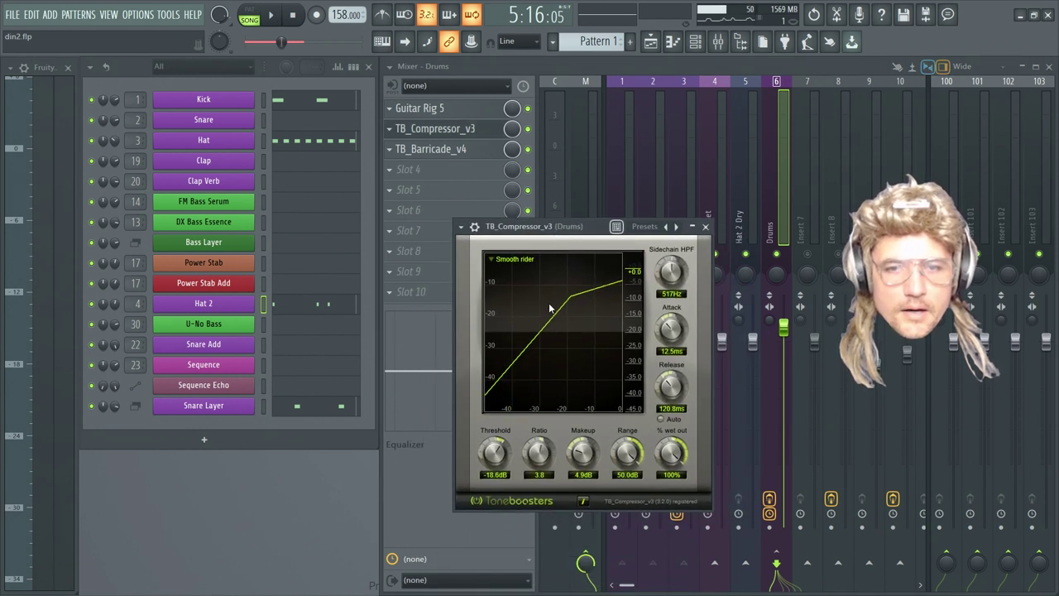
left_click(492, 260)
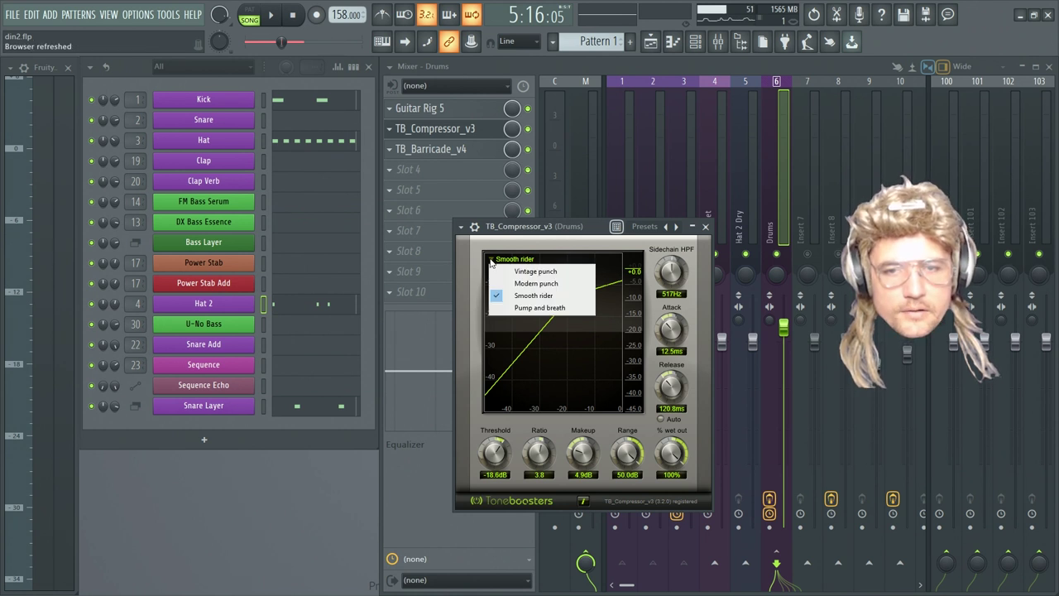
left_click(543, 231)
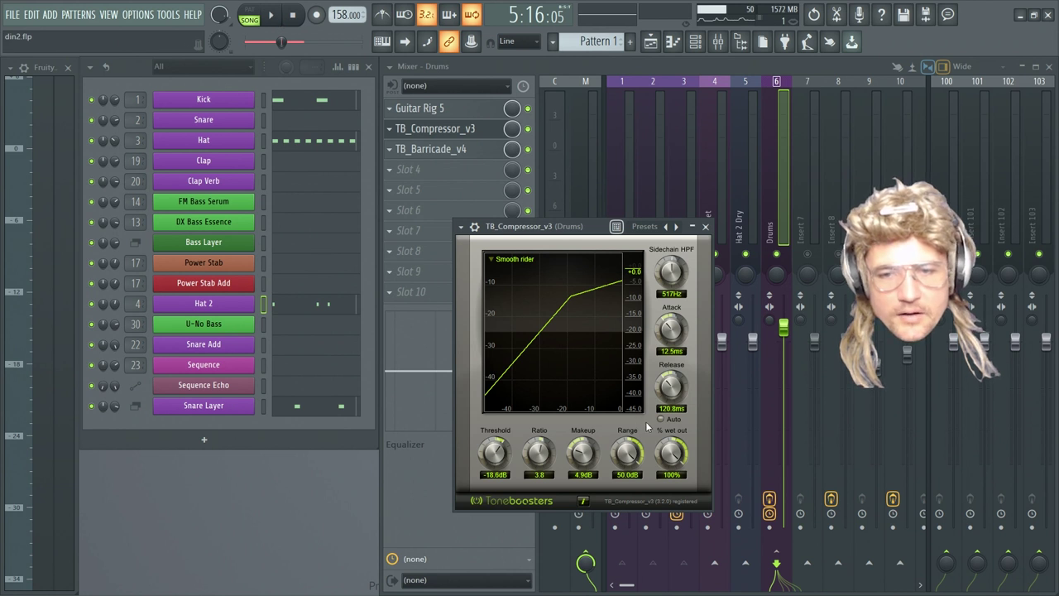
left_click_drag(558, 235, 542, 233)
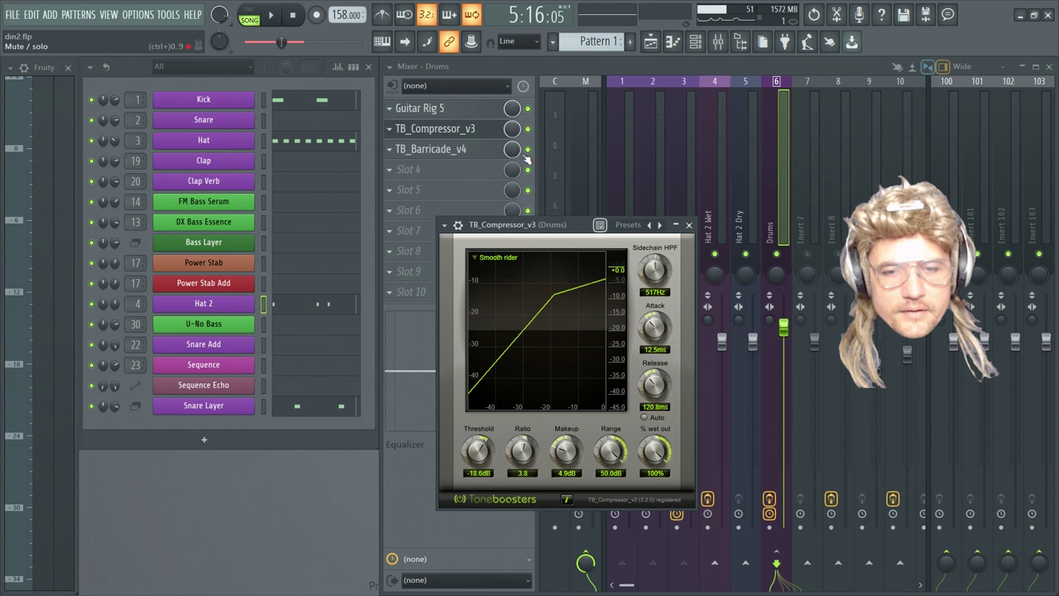
Play the song to watch TB_Compressor_v3's response, and bypass and re-enable the Drums track's three effects
left_click(274, 16)
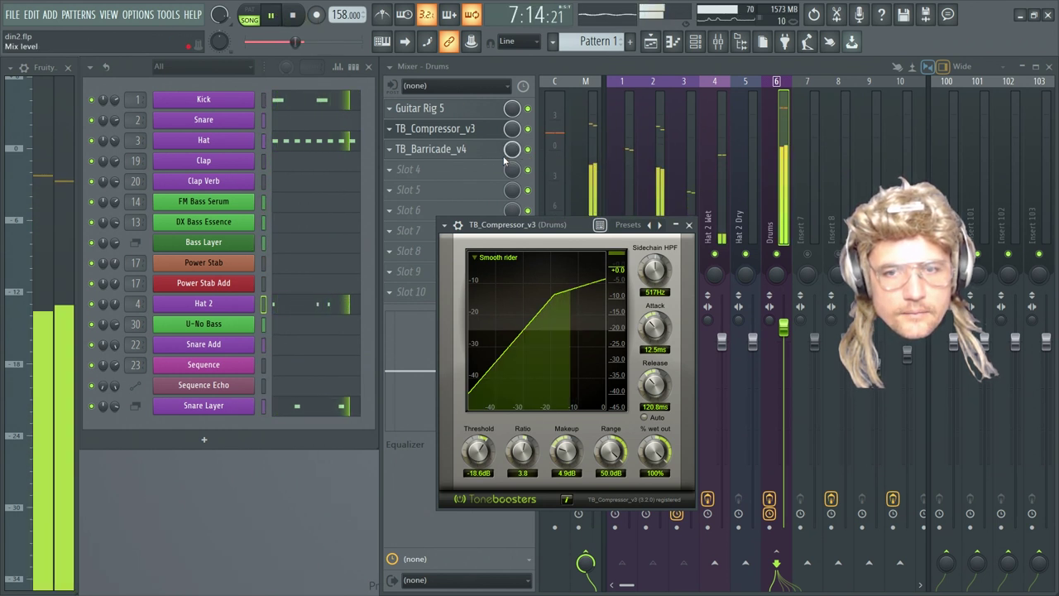
left_click(274, 16)
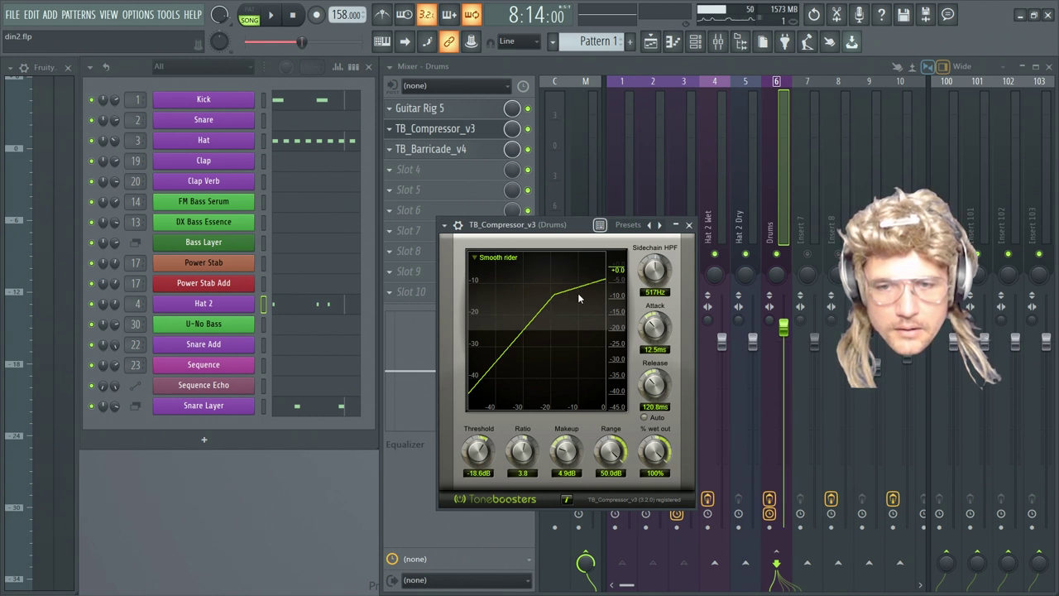
left_click(691, 226)
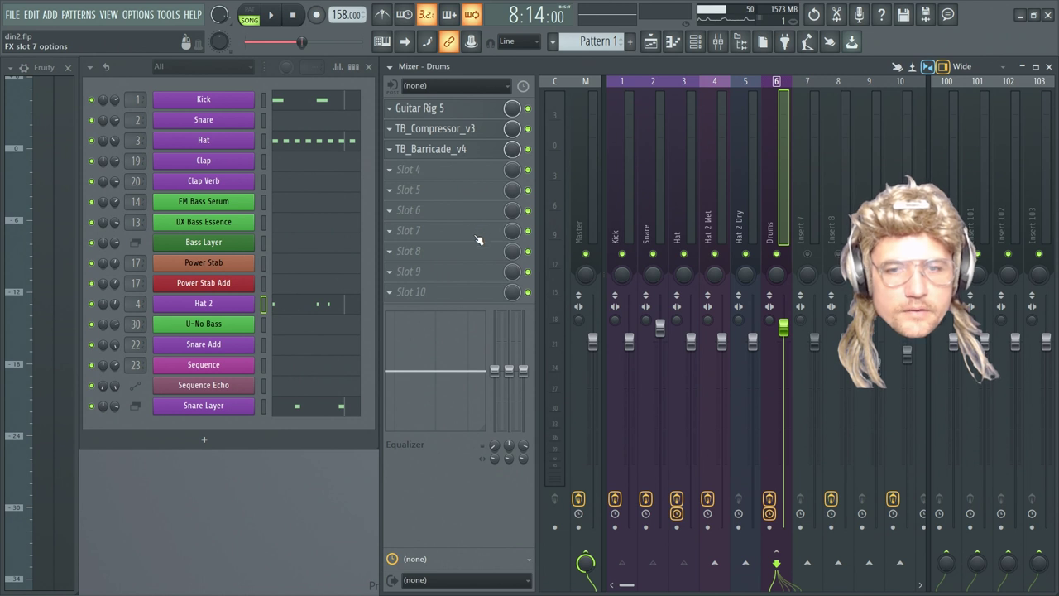
left_click(528, 149)
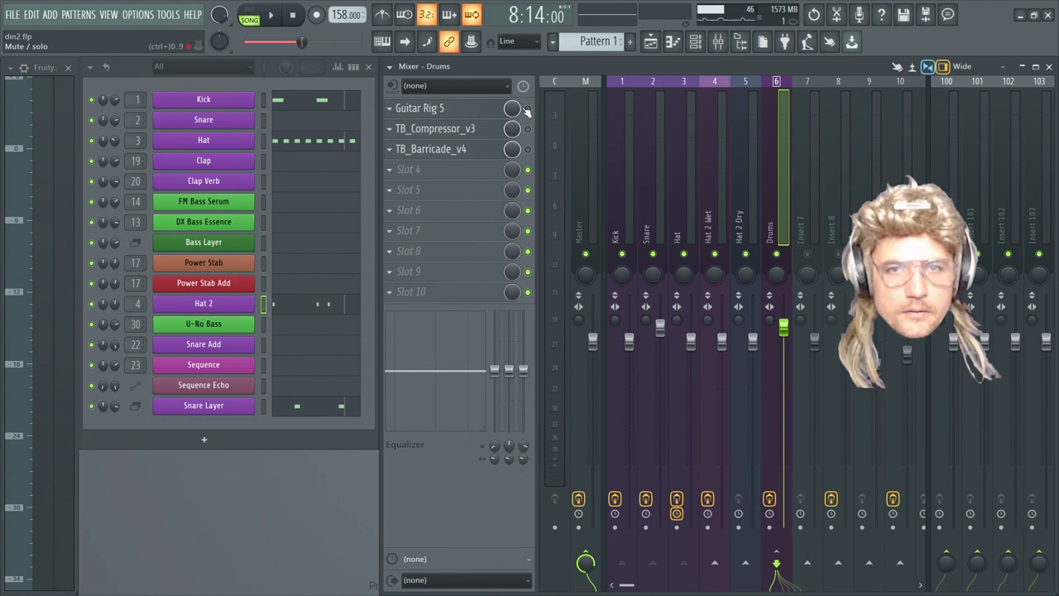
left_click(528, 149)
Unmute the four bass mixer tracks: DX Bass Essence, FM Bass Serum, Bass Left and Bass Right
left_click_drag(626, 584, 660, 585)
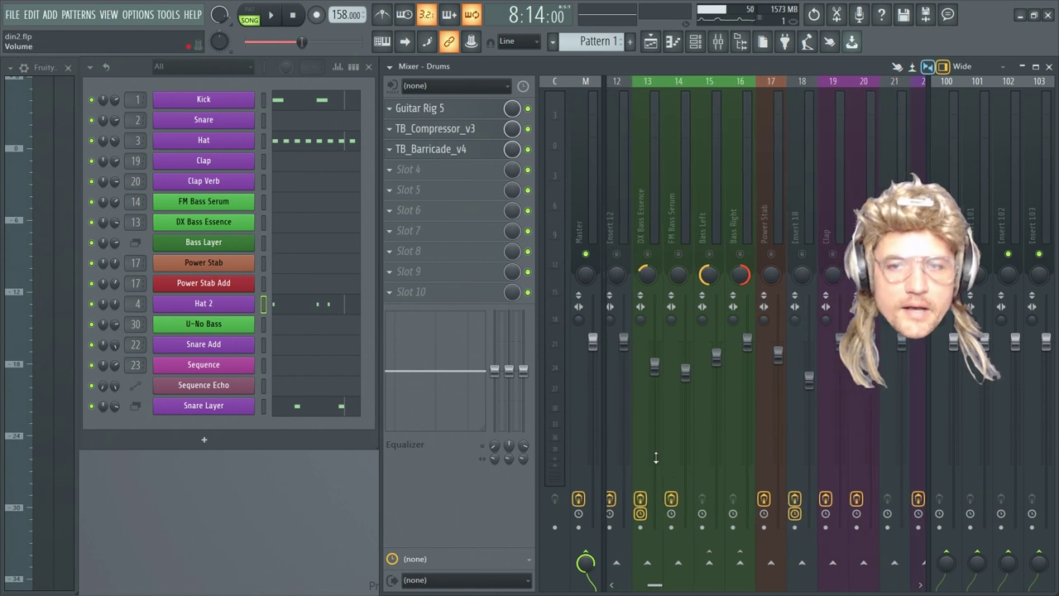
left_click(648, 254)
left_click(678, 254)
left_click(710, 254)
left_click(740, 254)
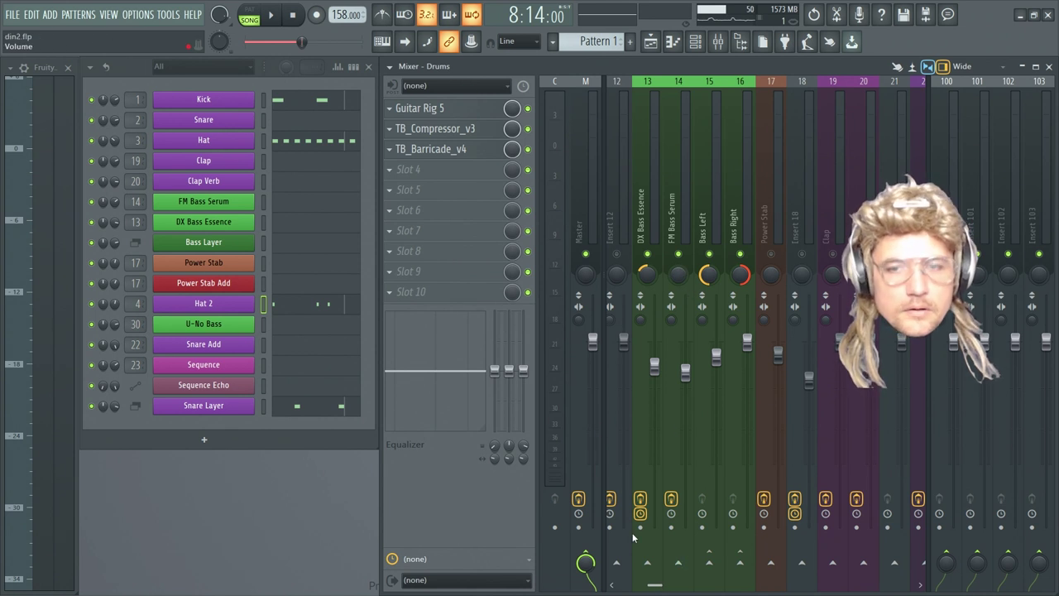
left_click_drag(659, 586, 612, 586)
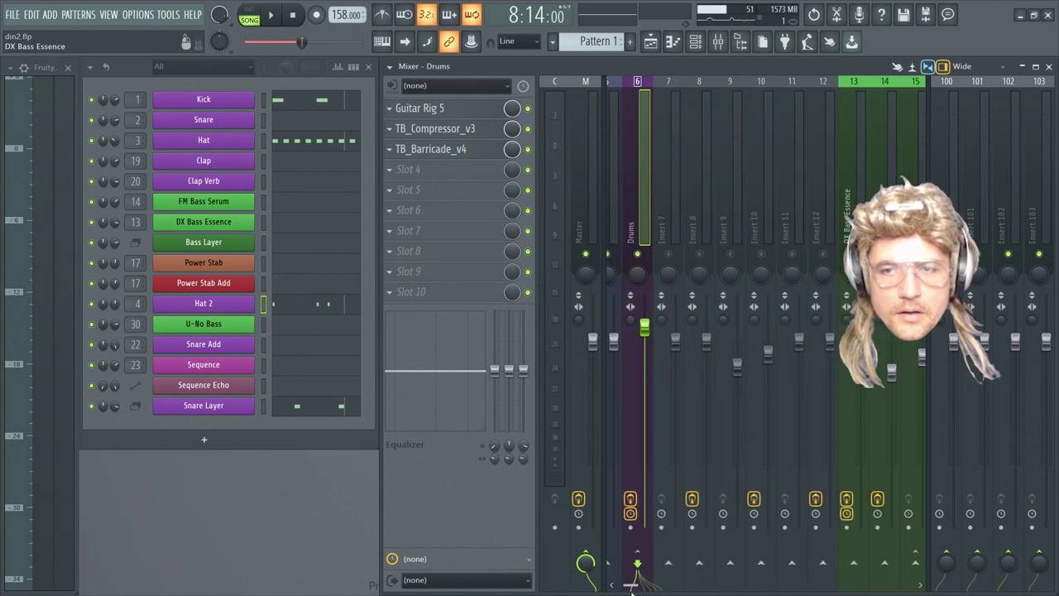
Examine the bass mixer tracks, from DX Bass Essence, FM Bass Serum, Bass Left and Bass Right to Bass and U-No Bass
left_click_drag(780, 255, 648, 259)
left_click_drag(629, 586, 655, 588)
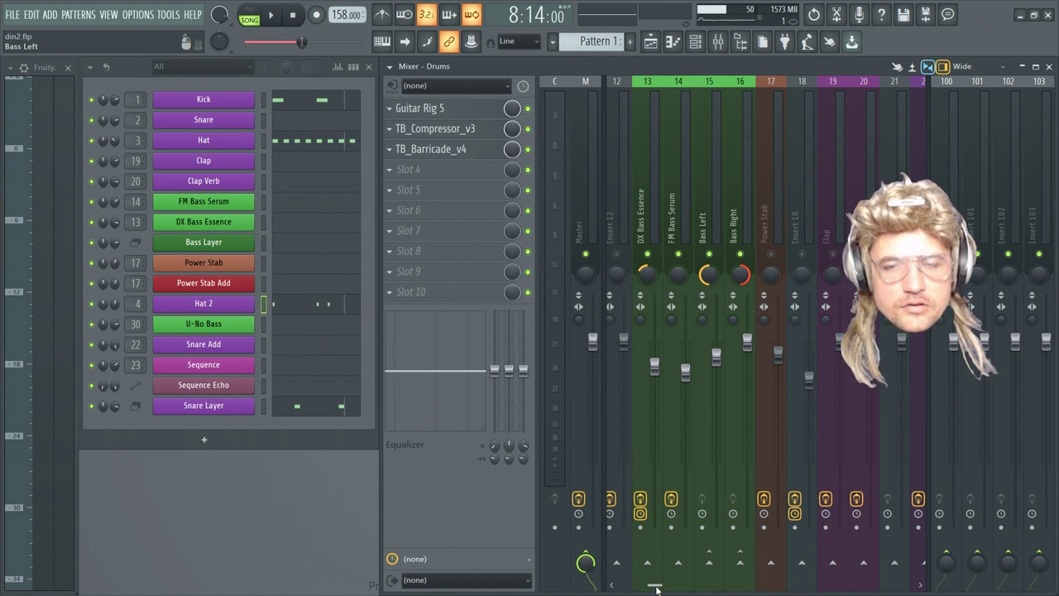
left_click_drag(655, 589, 655, 589)
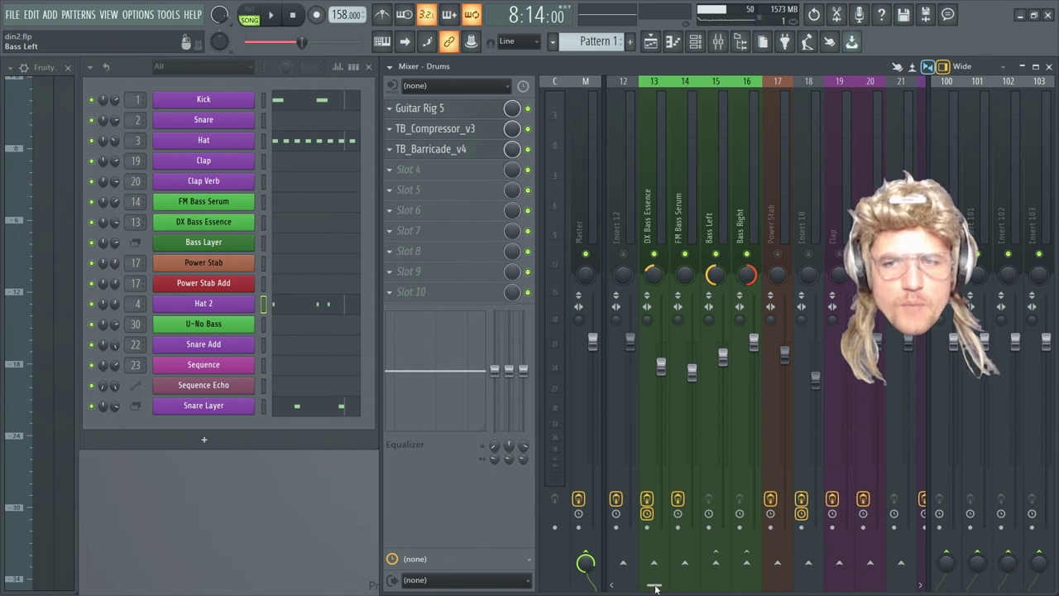
left_click_drag(656, 588, 653, 588)
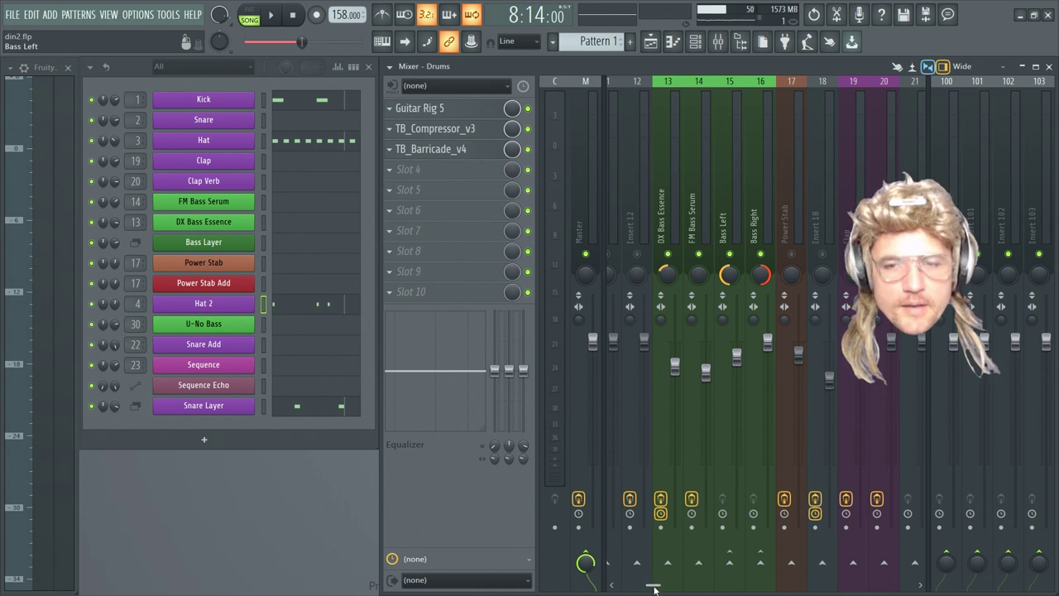
left_click_drag(654, 588, 655, 590)
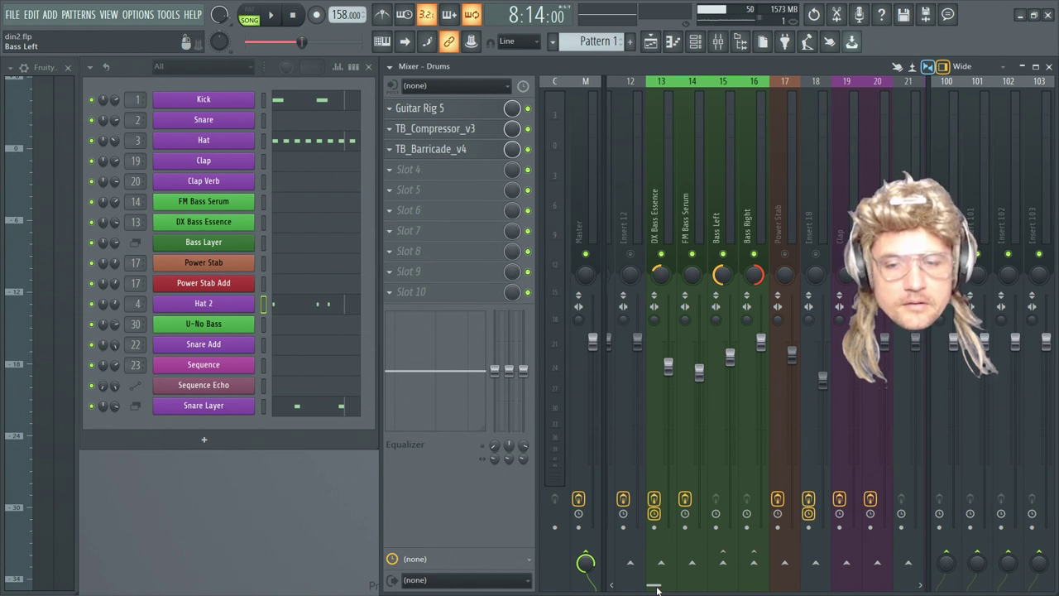
left_click_drag(657, 589, 655, 590)
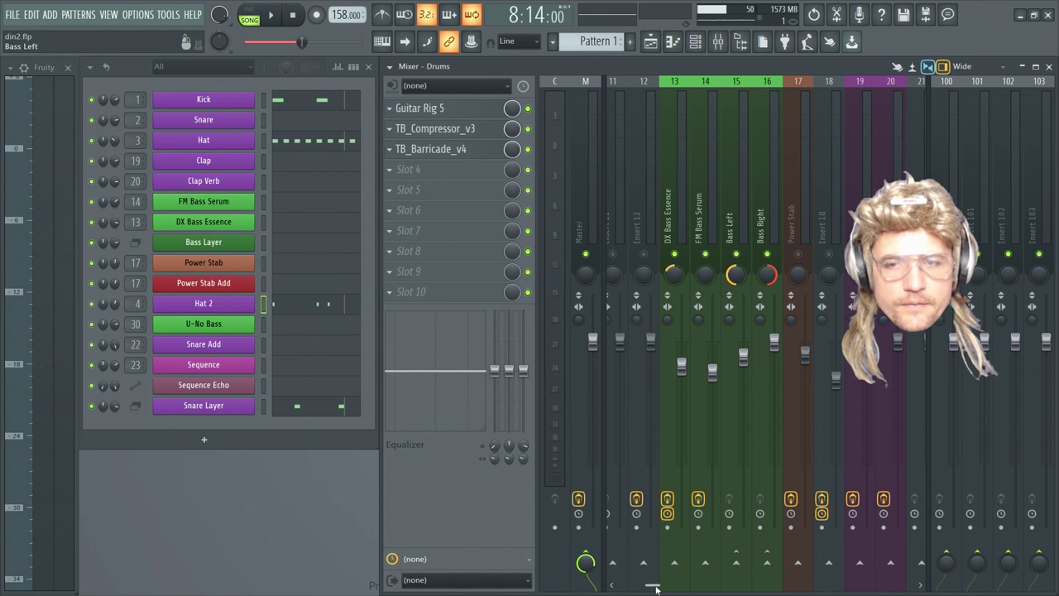
left_click_drag(657, 590, 660, 589)
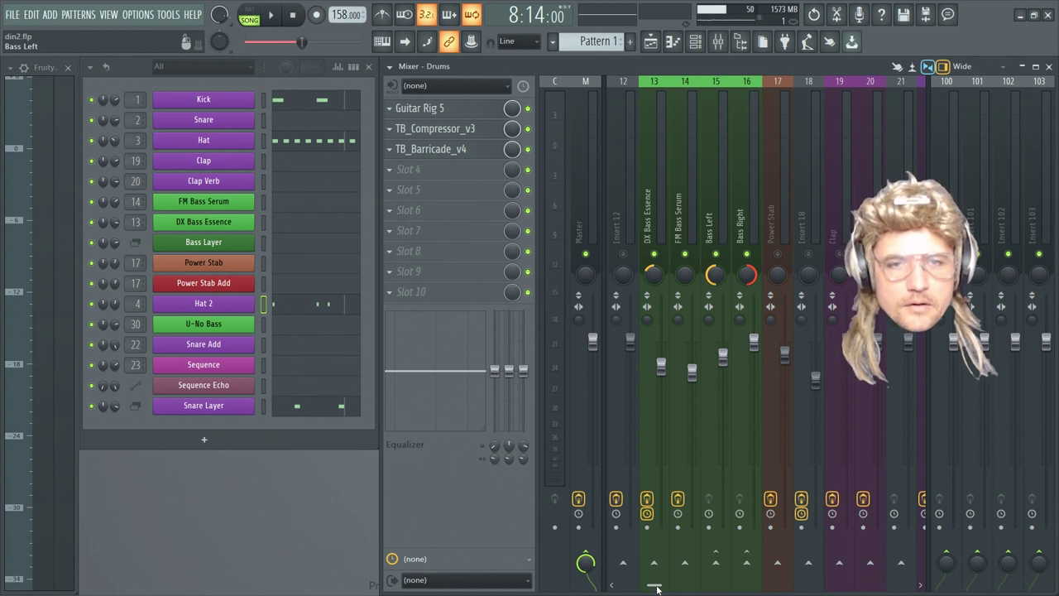
left_click_drag(657, 589, 705, 579)
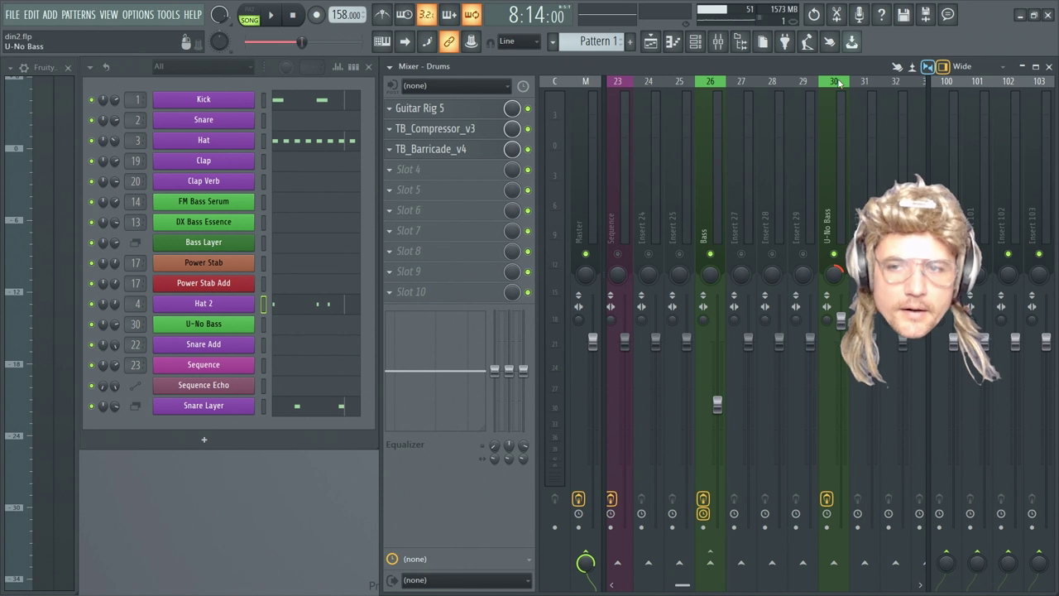
Open the Bass Layer channel and show its child channels in the channel rack
left_click(209, 244)
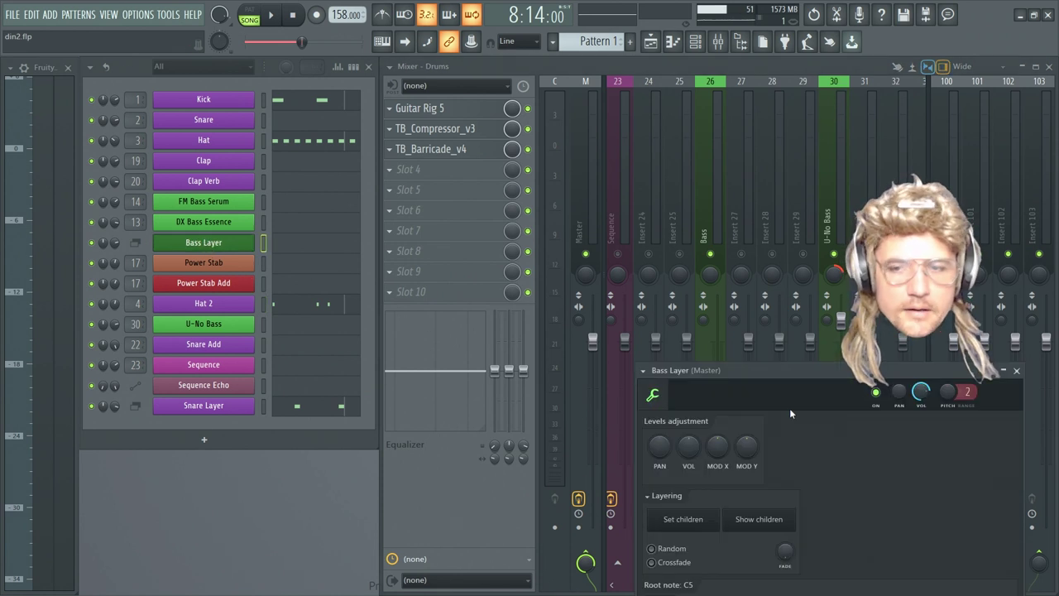
left_click_drag(790, 371, 660, 203)
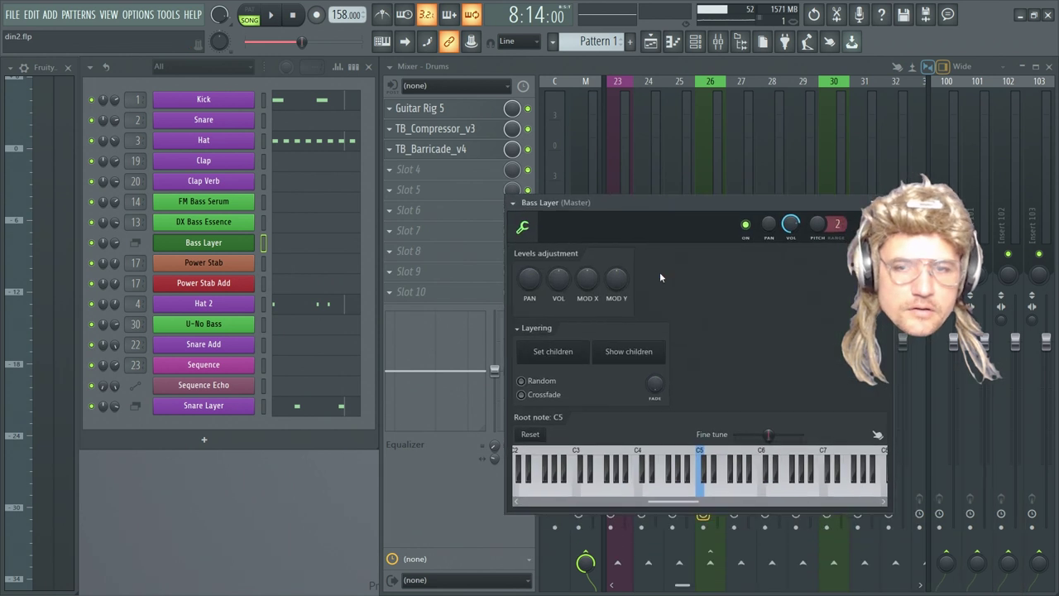
left_click(647, 357)
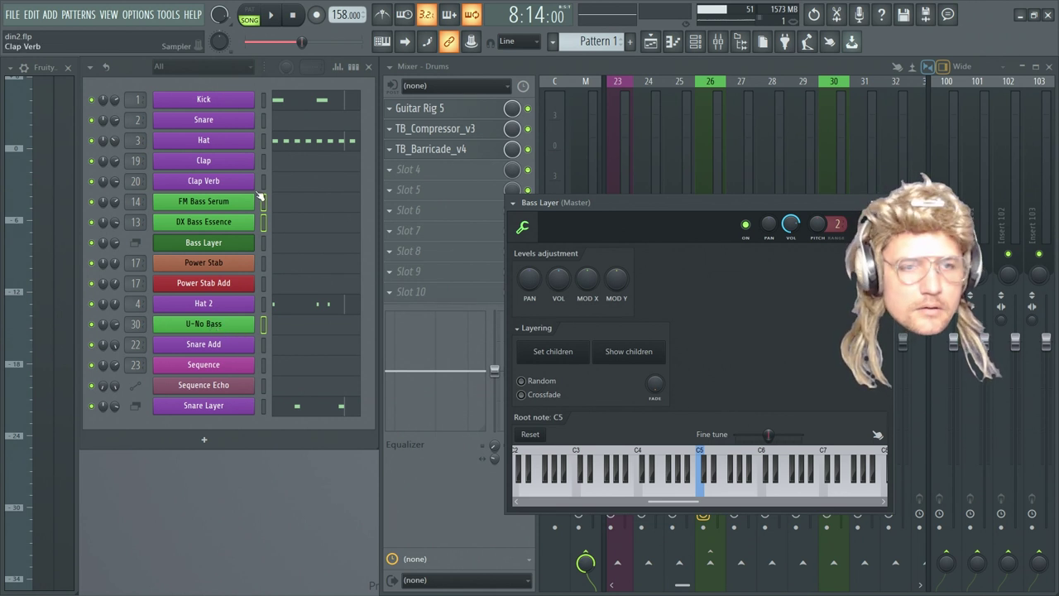
Examine the instruments of DX Bass Essence, FM Bass Serum and U-No Bass one after another, and close the U-No Bass and Bass Layer windows
left_click(209, 228)
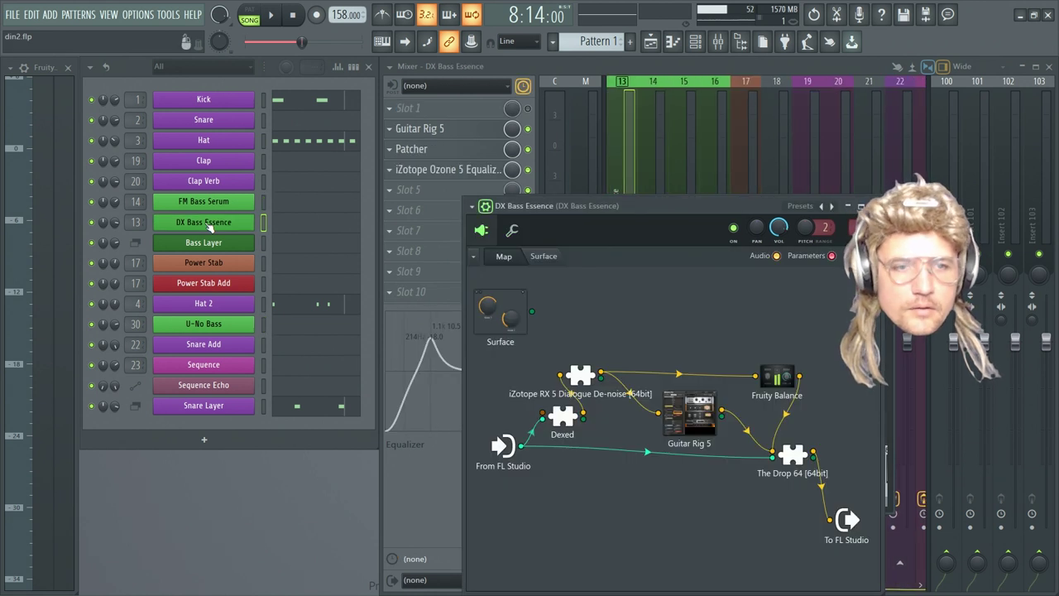
left_click_drag(570, 208, 571, 174)
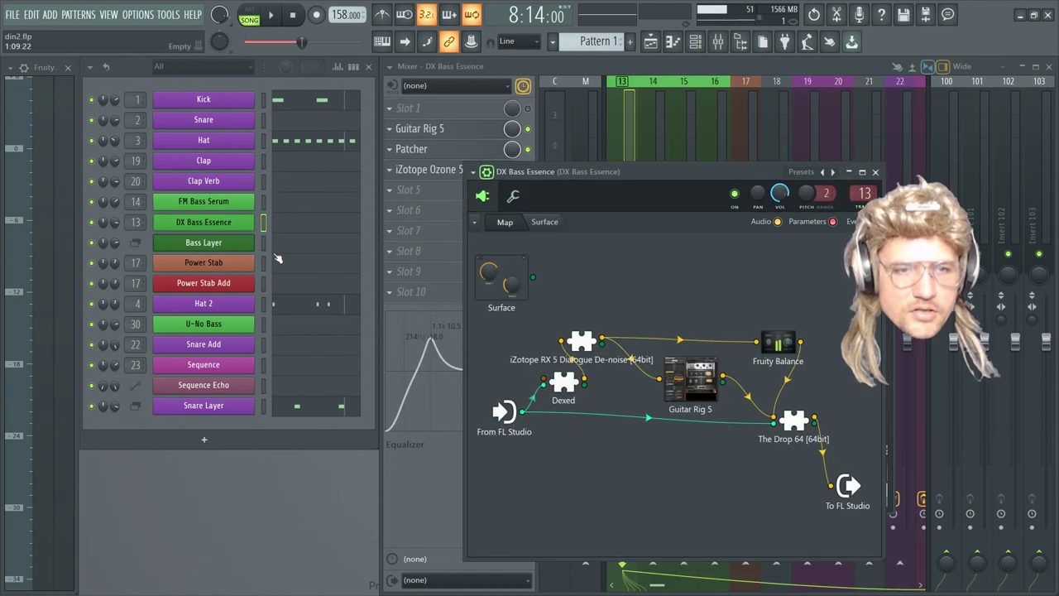
left_click(214, 206)
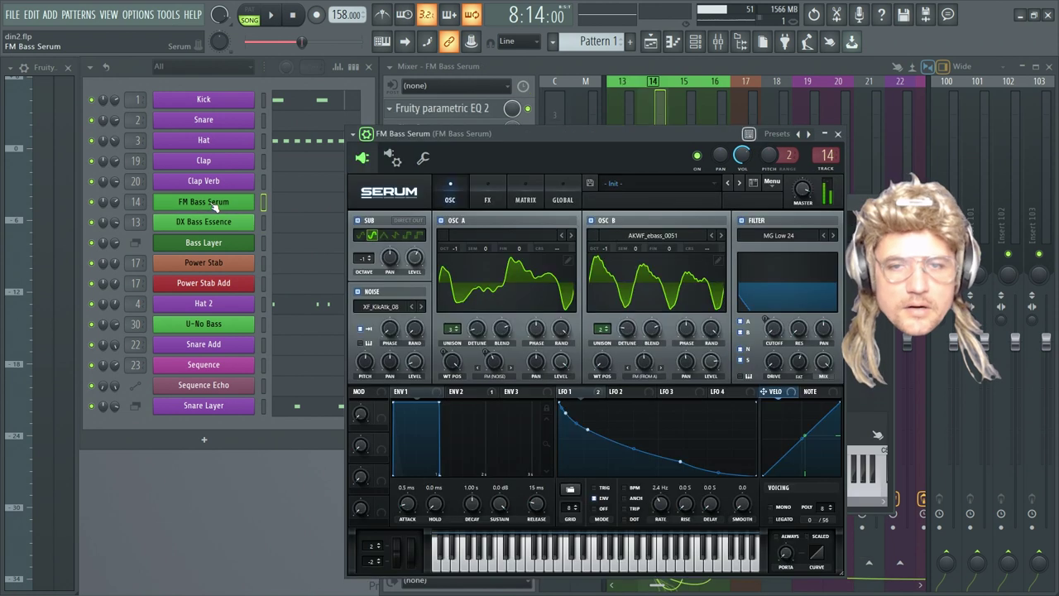
left_click(838, 135)
left_click(887, 204)
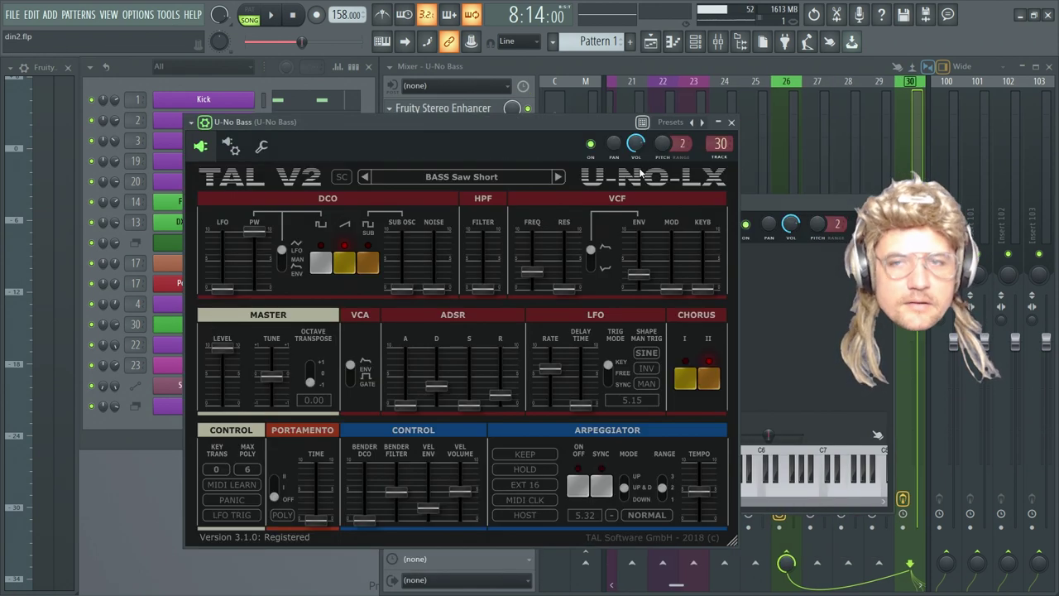
left_click(733, 122)
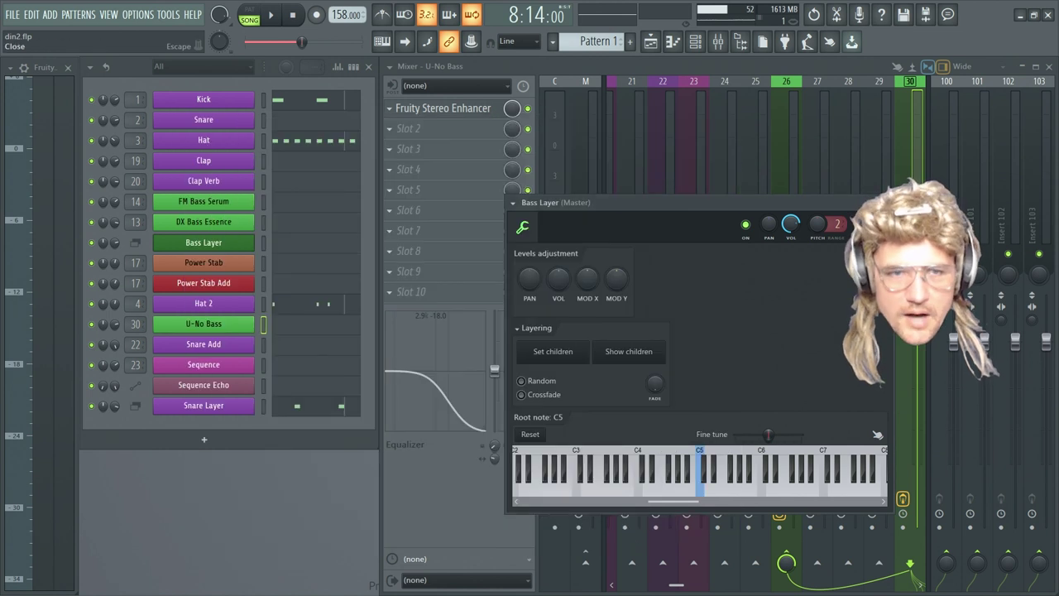
left_click(883, 205)
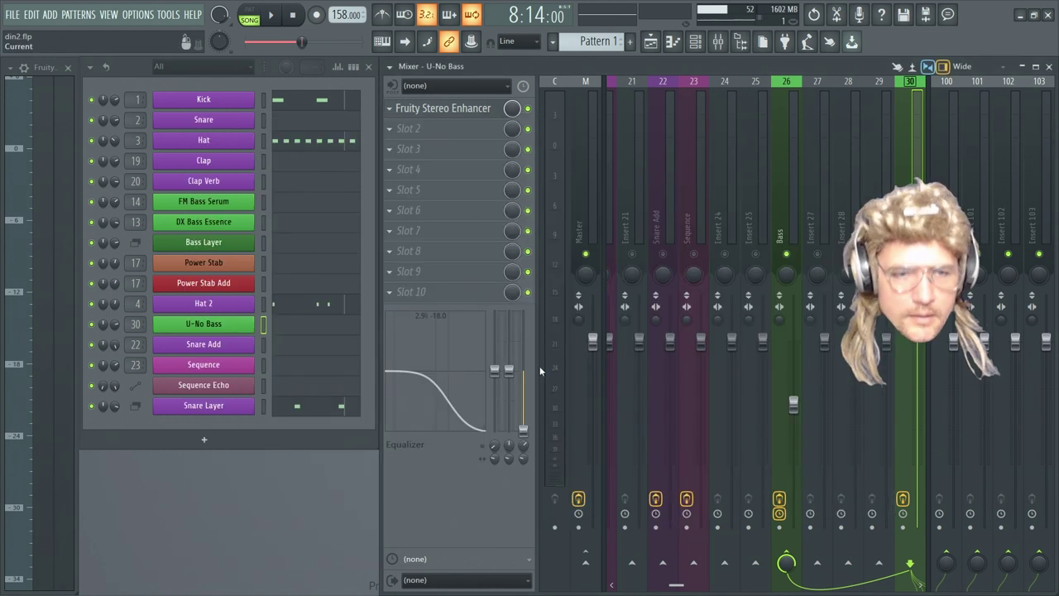
Open Serum on the FM Bass Serum channel and switch off its Sub oscillator and Osc B
left_click(203, 202)
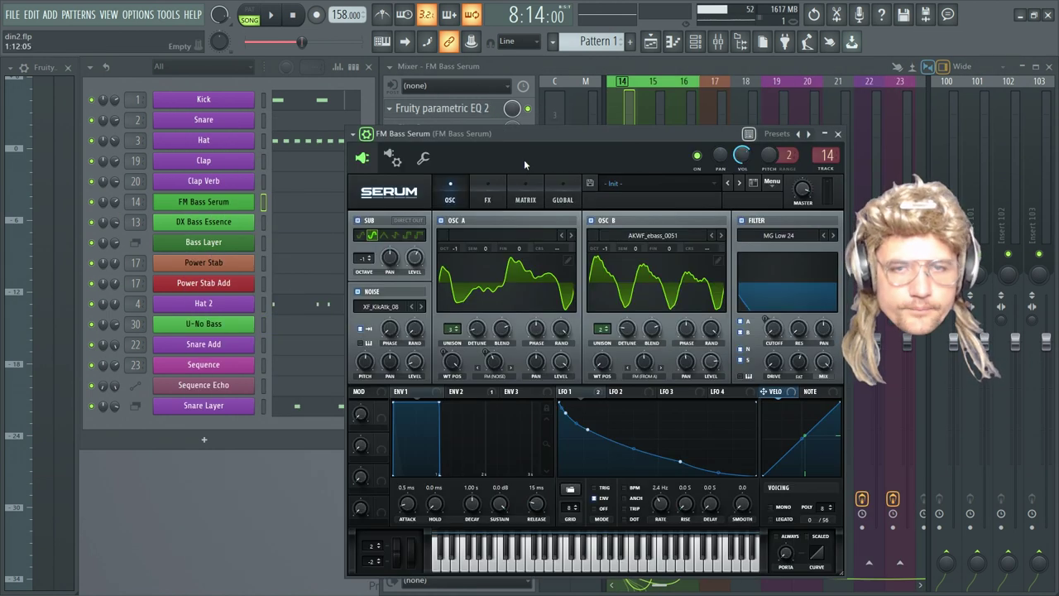
left_click_drag(545, 129, 538, 114)
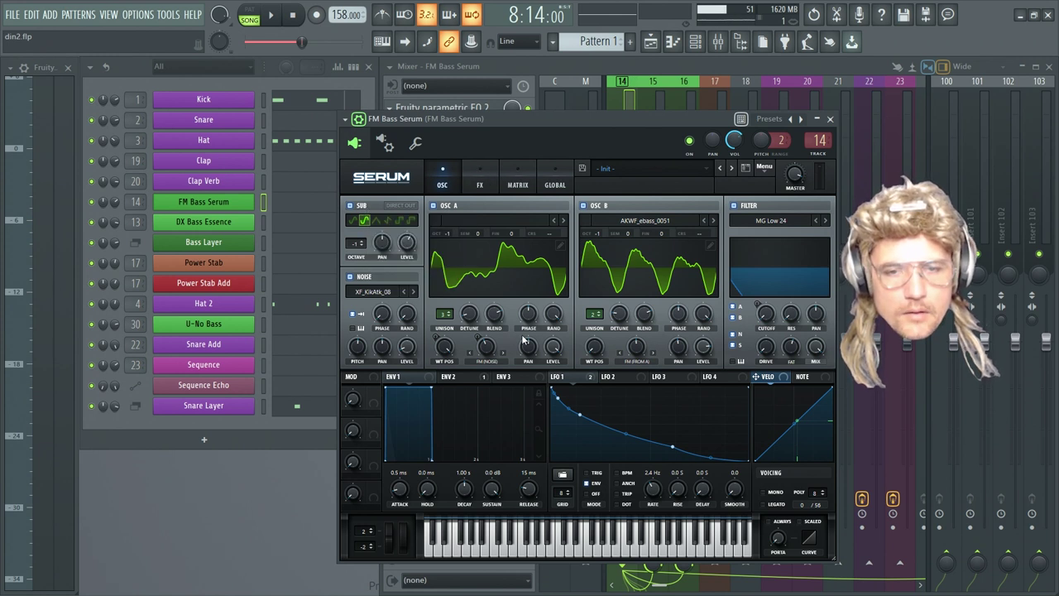
left_click(350, 206)
left_click(585, 205)
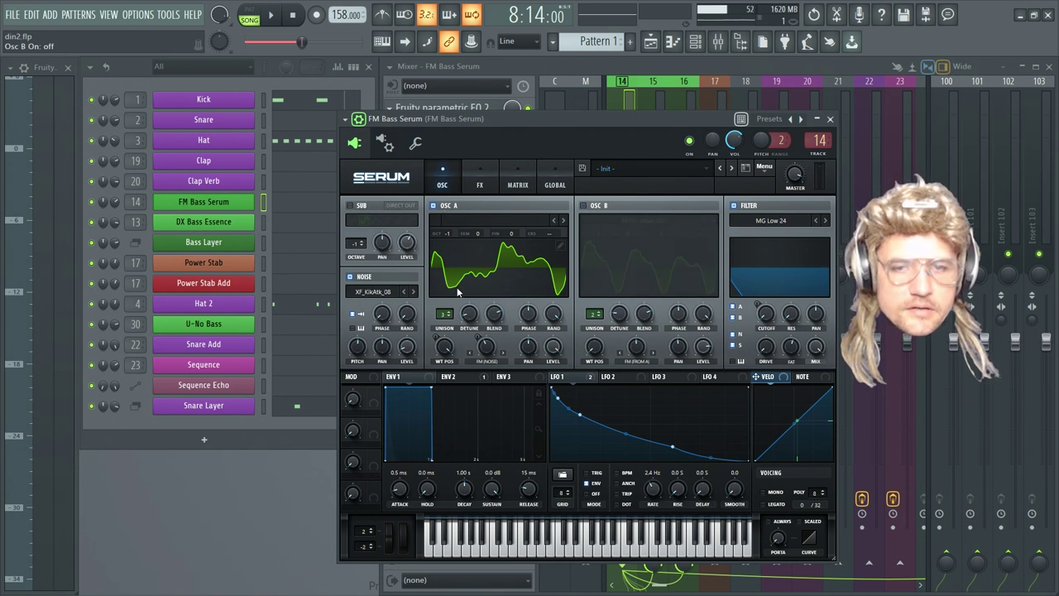
left_click(584, 205)
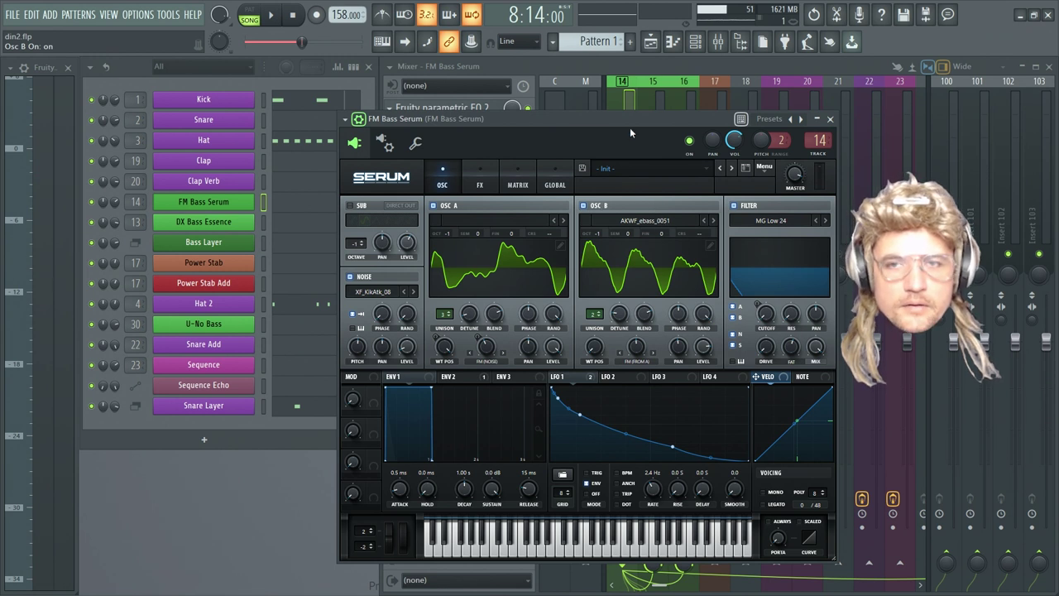
left_click_drag(631, 119, 607, 106)
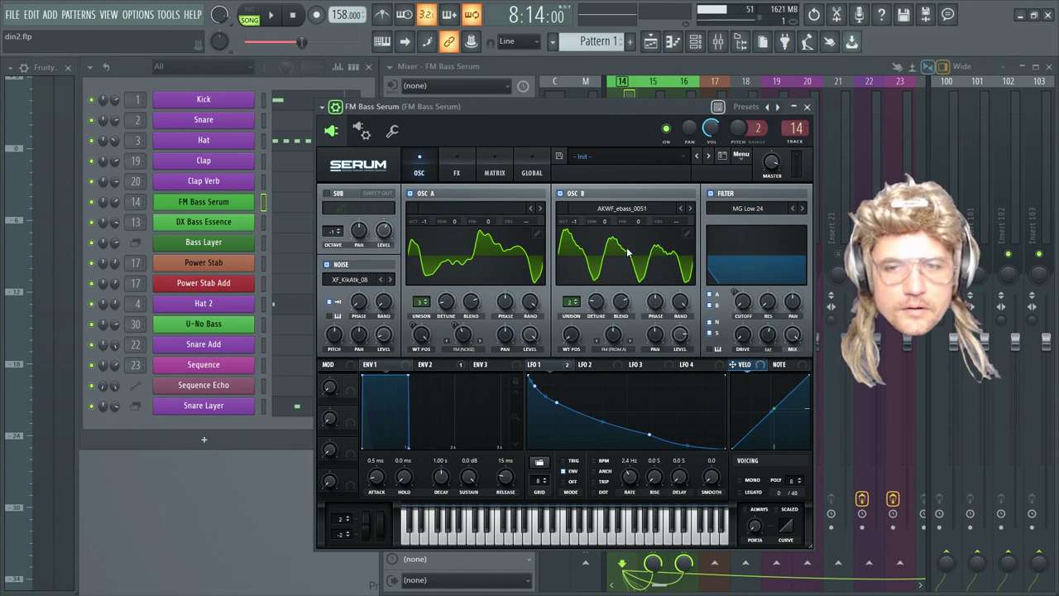
left_click(561, 193)
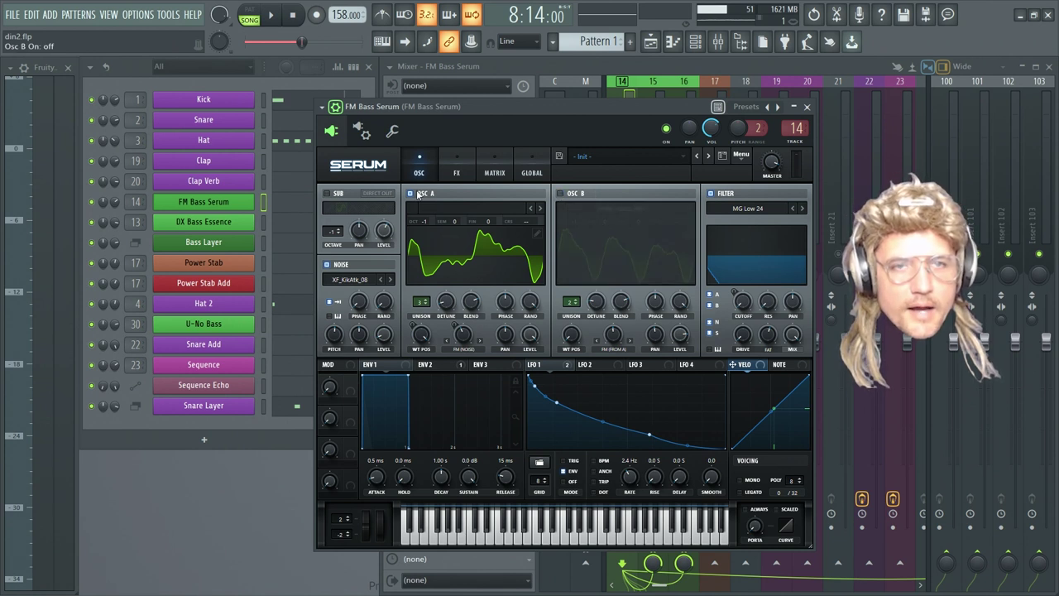
Play the song briefly and switch off Serum's Osc A, leaving only the Noise oscillator on
left_click(271, 16)
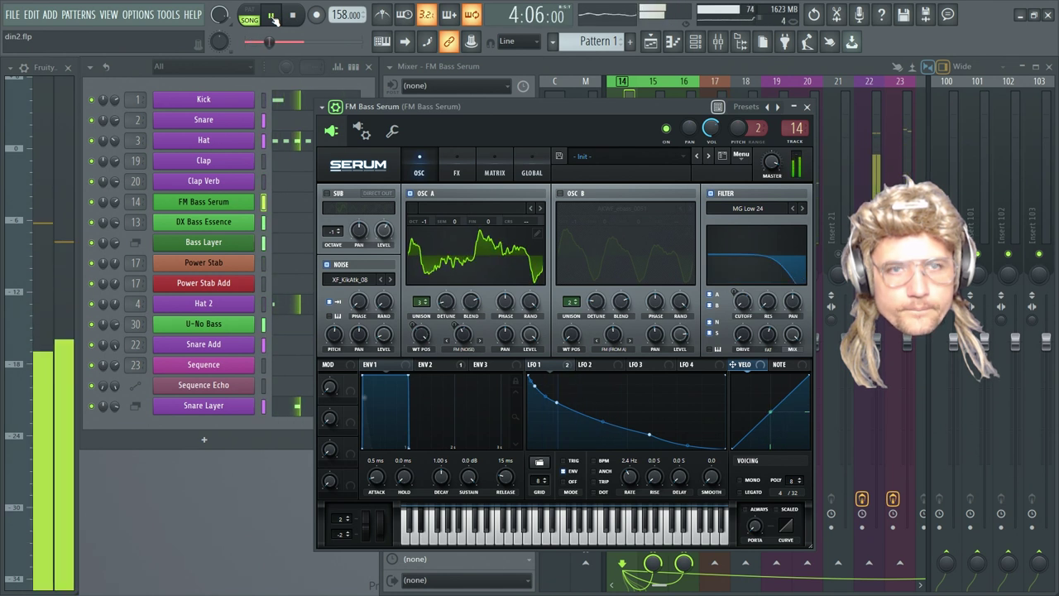
left_click(271, 16)
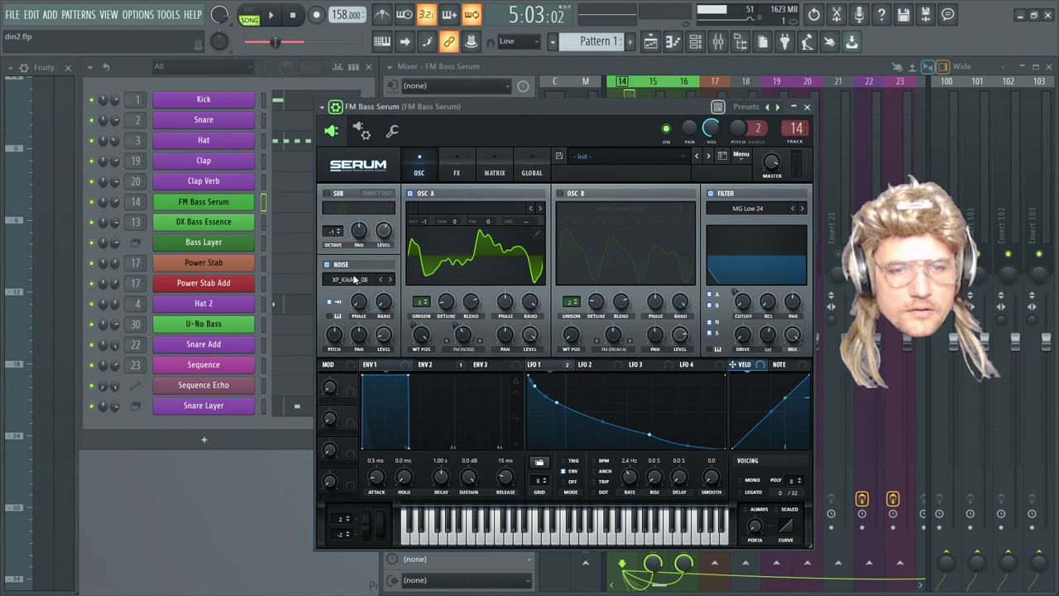
left_click(409, 193)
left_click(270, 16)
key("space")
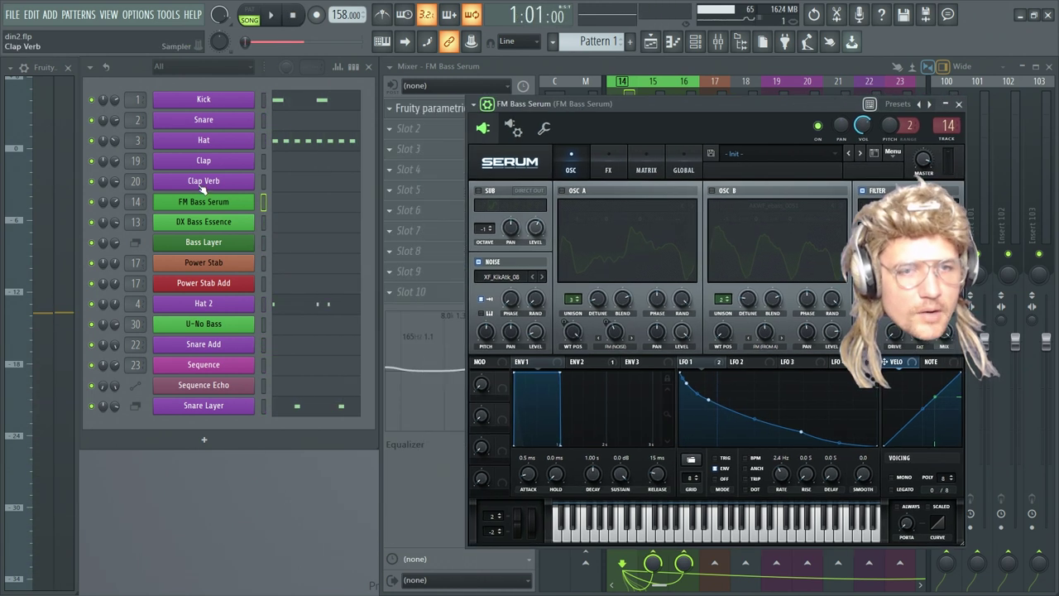
Solo the FM Bass Serum channel in the channel rack
right_click(92, 223)
left_click(112, 229)
right_click(96, 203)
left_click(112, 209)
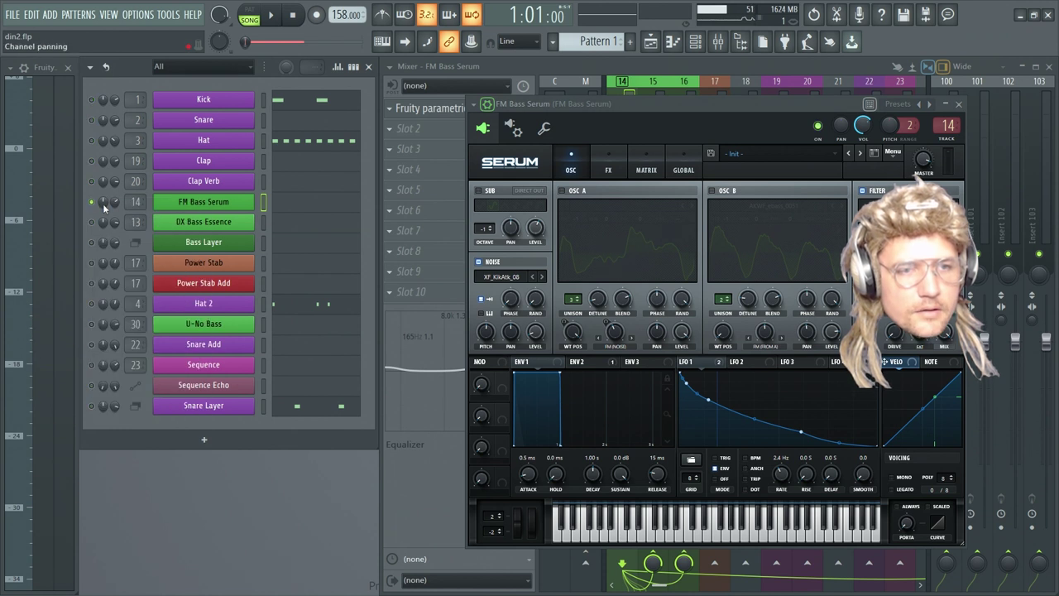
Play the song with FM Bass Serum soloed to check the Noise oscillator, restart from the beginning, and stop playback
left_click_drag(611, 103, 433, 123)
left_click(271, 15)
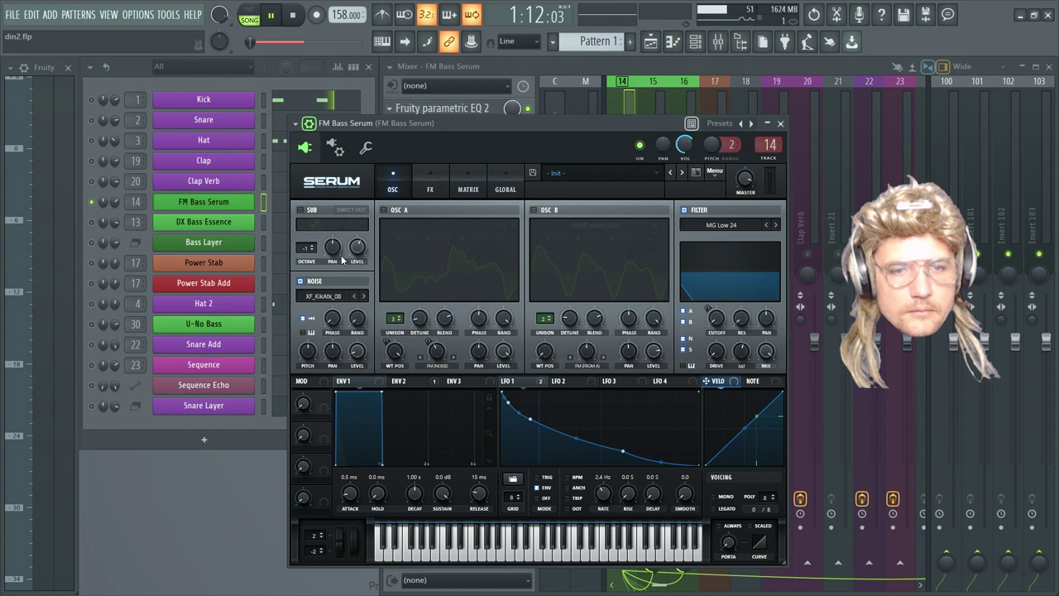
left_click_drag(550, 129, 481, 94)
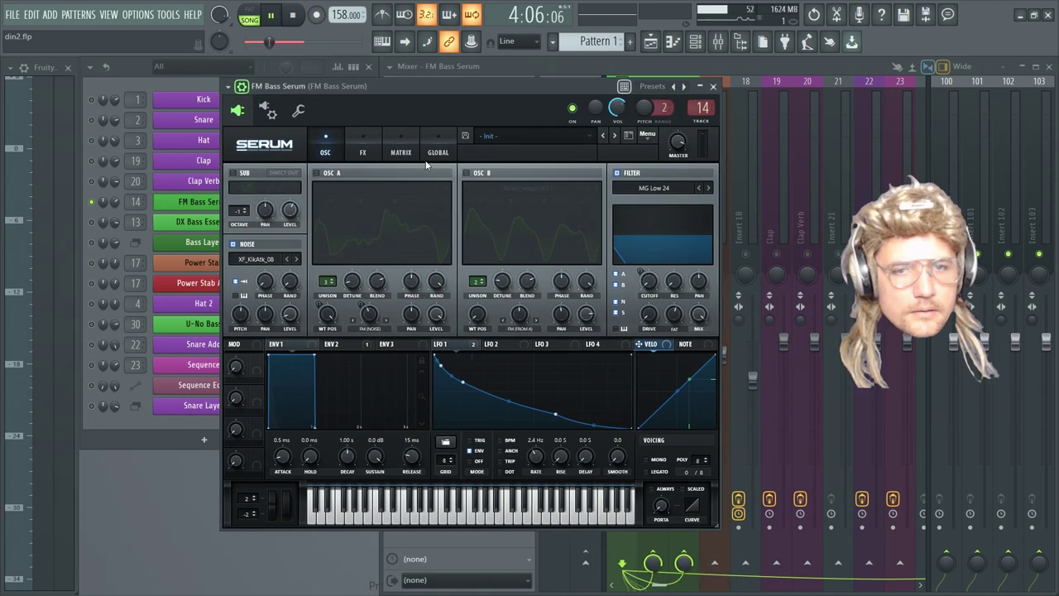
left_click_drag(400, 94, 470, 136)
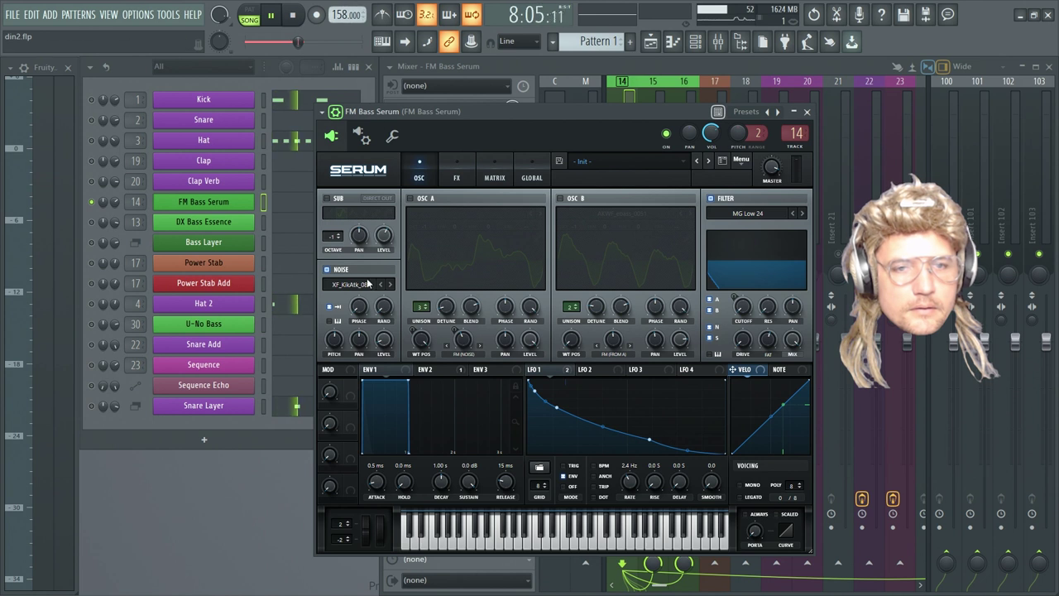
left_click_drag(303, 42, 248, 42)
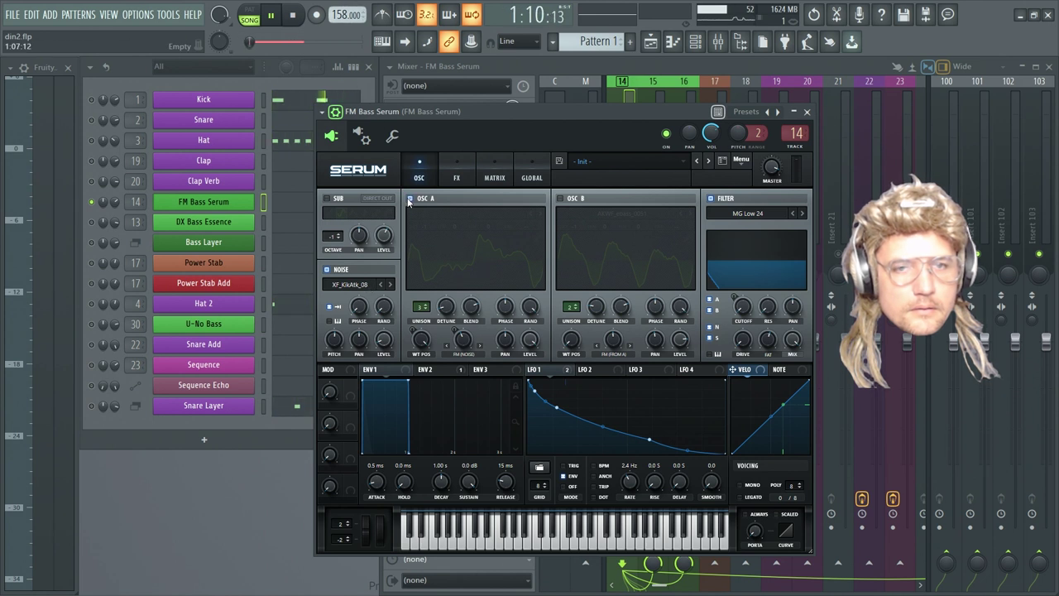
key("space")
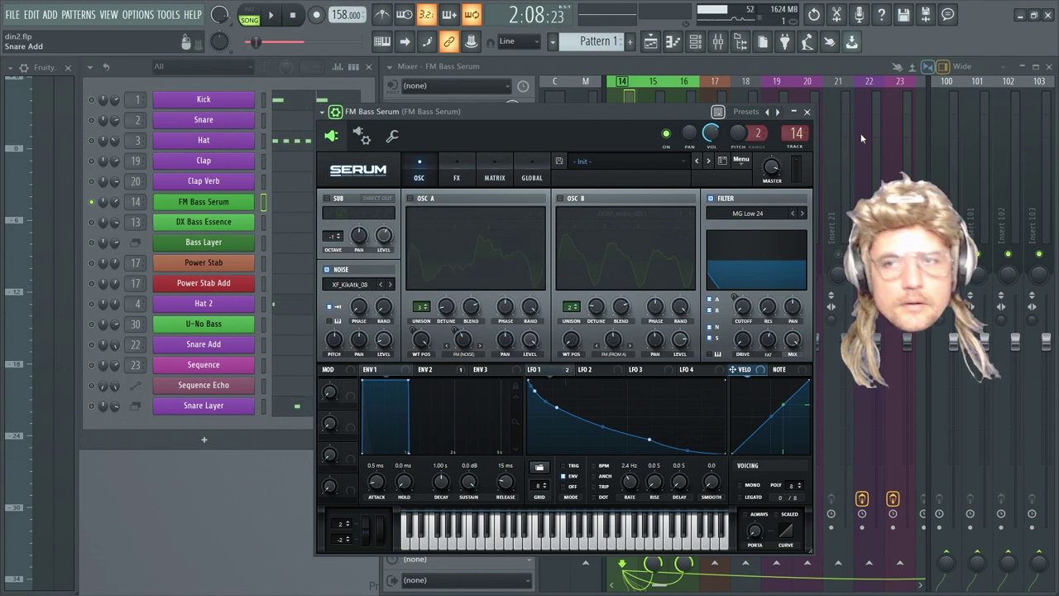
Check the FM Bass Serum mixer track, resume playback, and bring the channel's Serum window back up
left_click(848, 62)
mouse_move(667, 585)
left_mouse_down()
mouse_move(629, 585)
mouse_move(662, 587)
left_mouse_up()
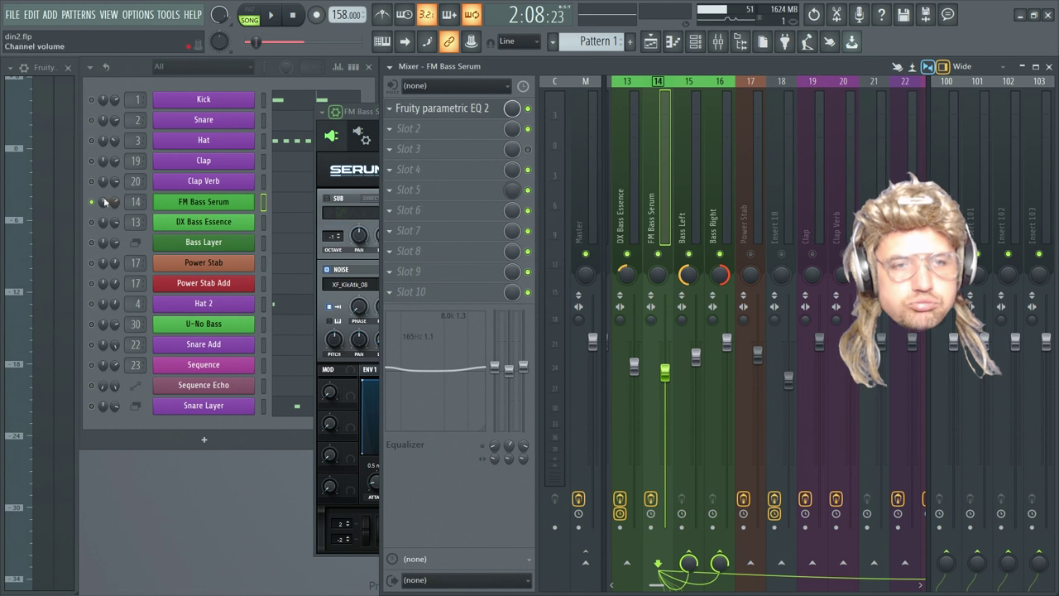
key("space")
left_click(189, 203)
left_click(190, 204)
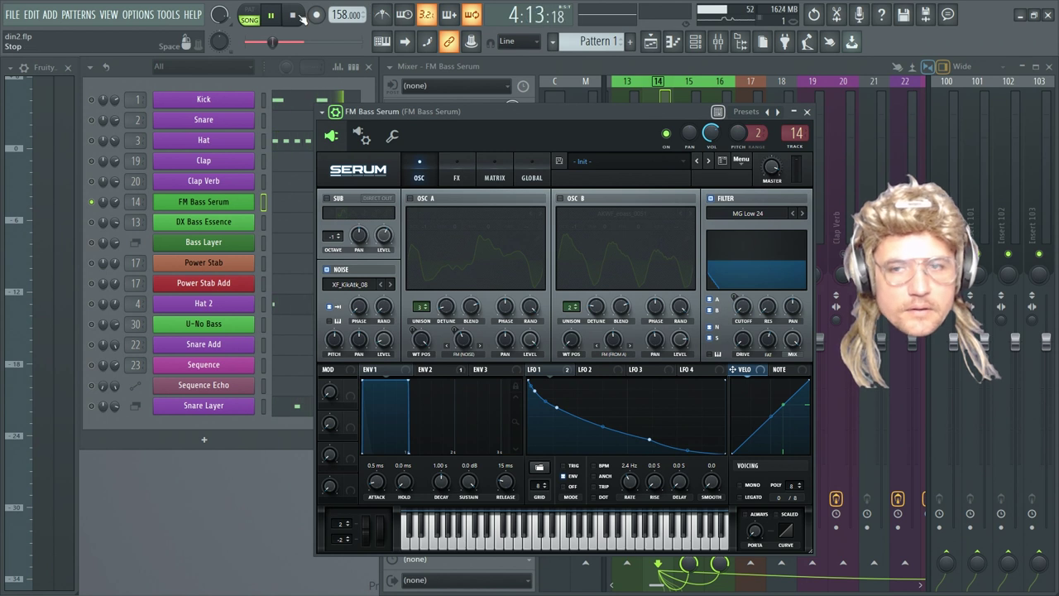
left_click(410, 198)
left_click(562, 199)
left_click(562, 198)
left_click(409, 199)
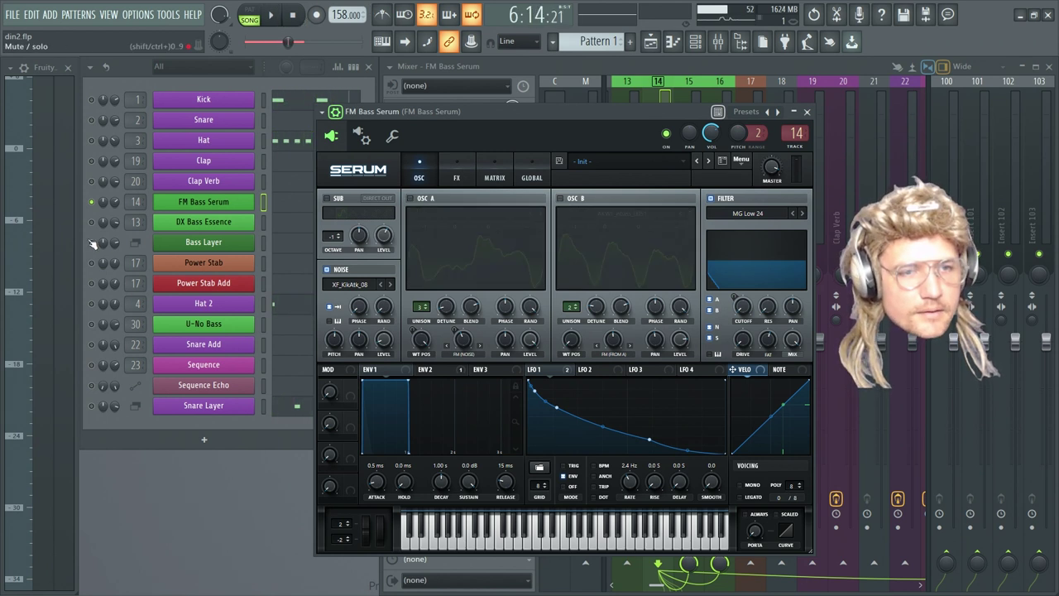
Unmute the Bass Layer channel and move the FM Bass Serum window clear of the channel rack
left_click(187, 243)
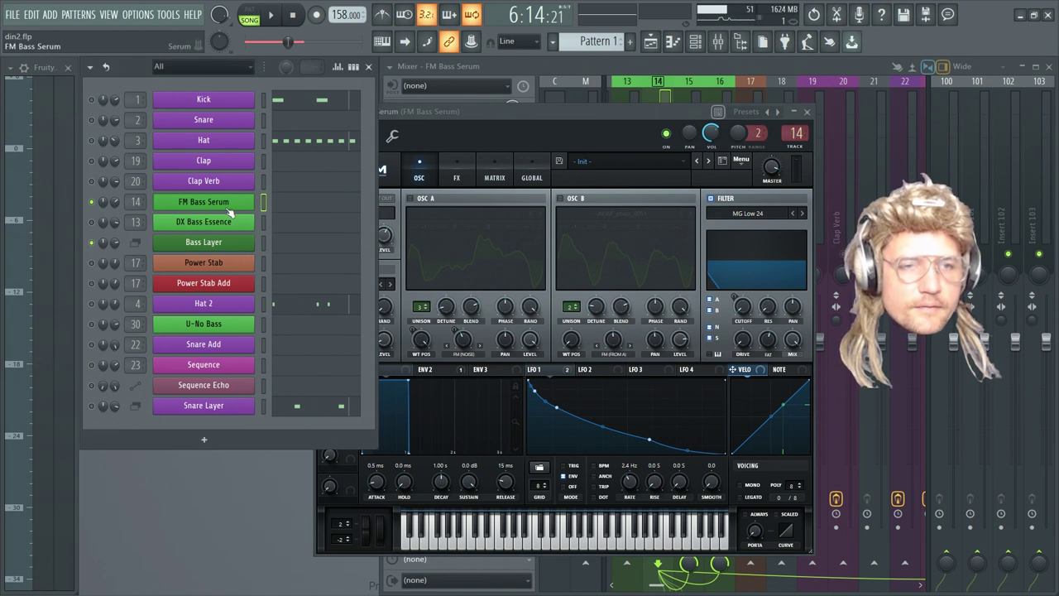
left_click_drag(537, 111, 613, 120)
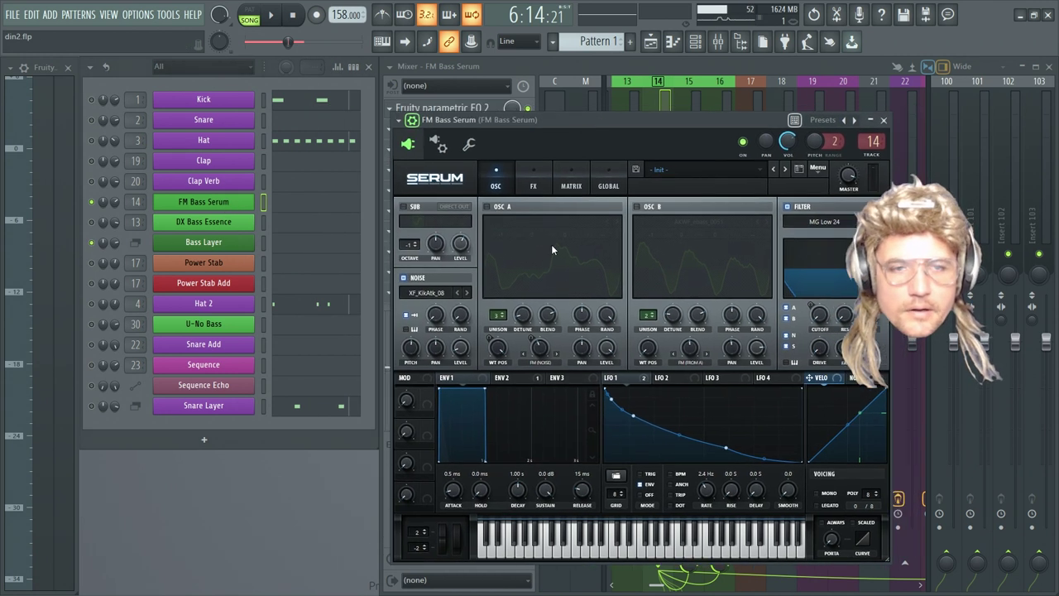
Switch on oscillator A alongside the noise source and play the song to hear the combination
key("space")
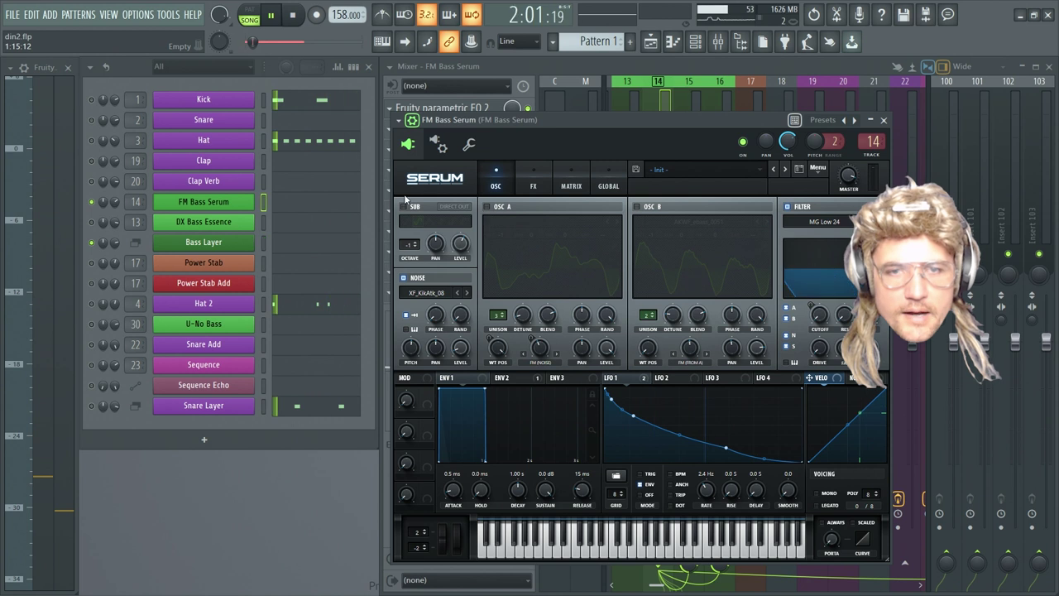
left_click(487, 207)
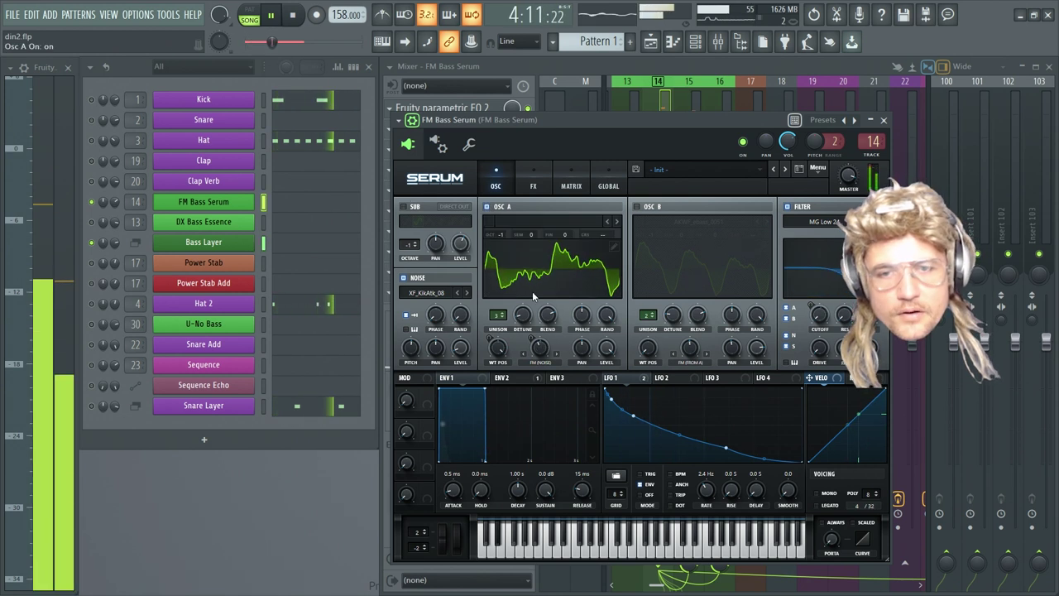
left_click(270, 14)
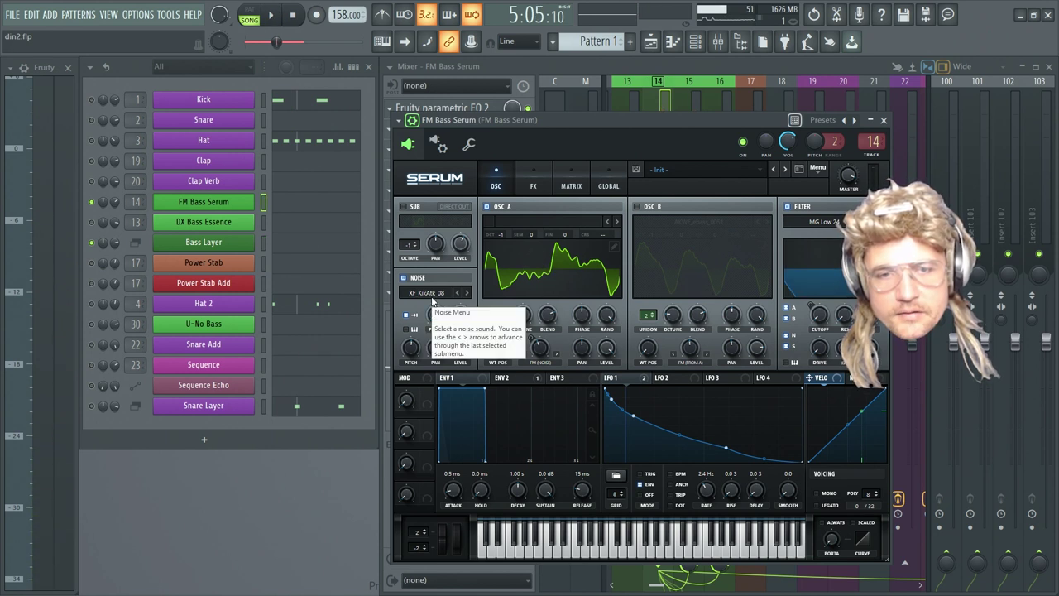
left_click(271, 14)
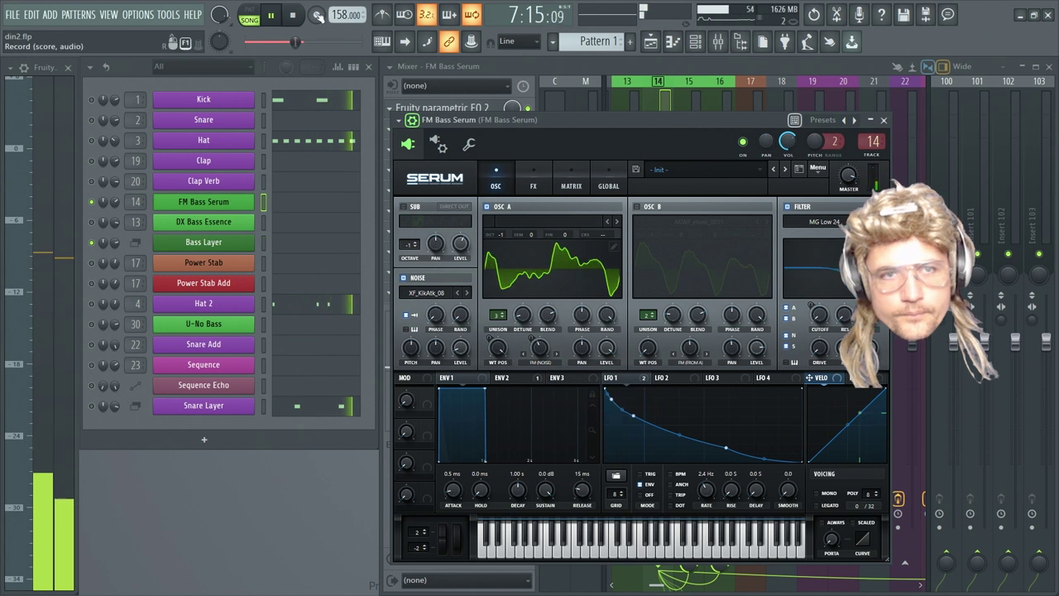
key("space")
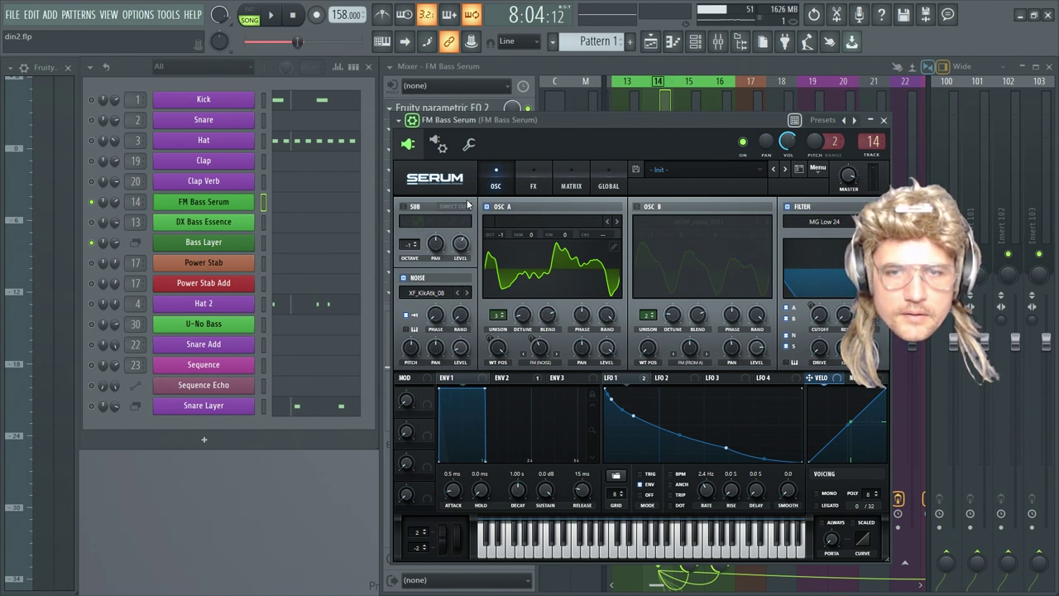
Isolate oscillator B by switching it on with oscillator A and noise off, and play the song to hear it alone
left_click(487, 206)
left_click(404, 278)
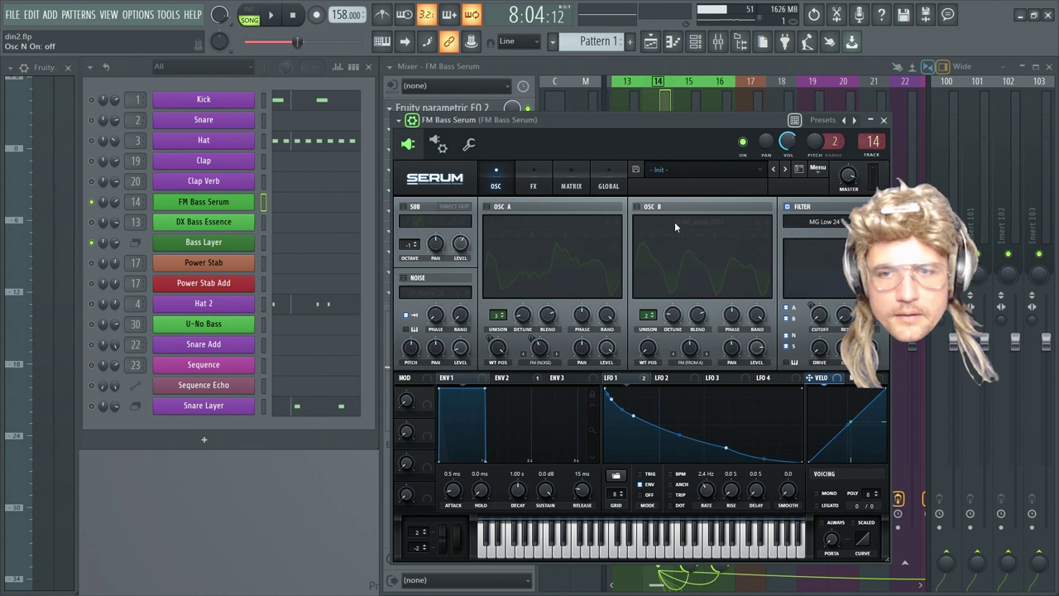
left_click(637, 206)
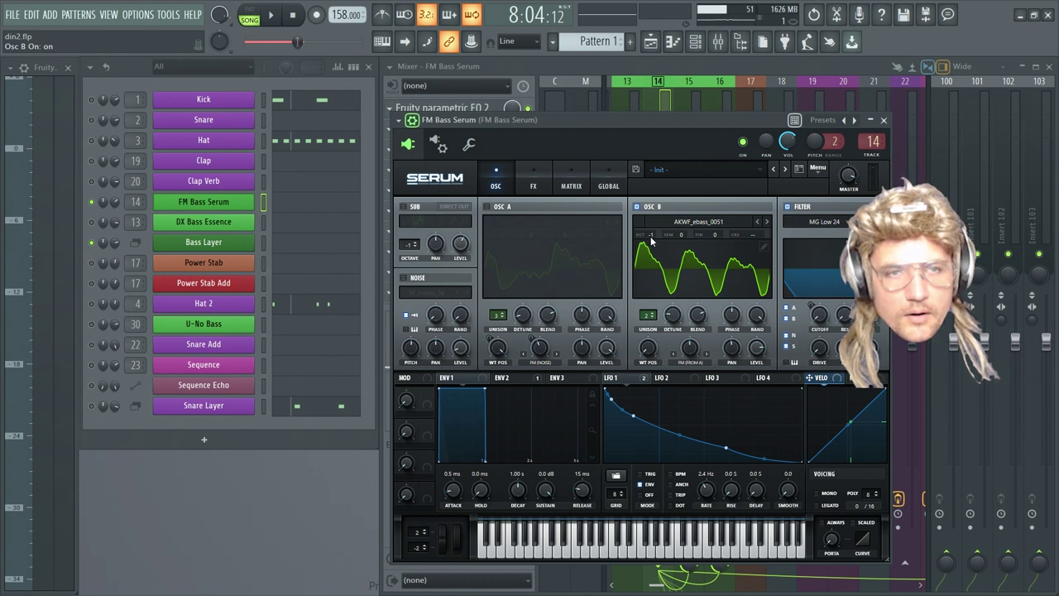
left_click(274, 16)
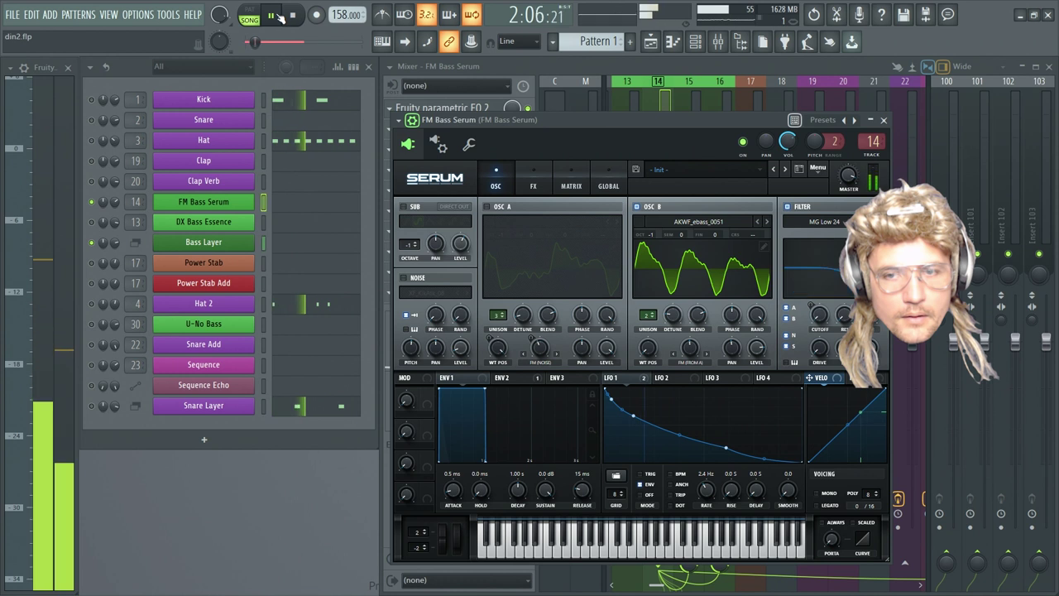
left_click(271, 16)
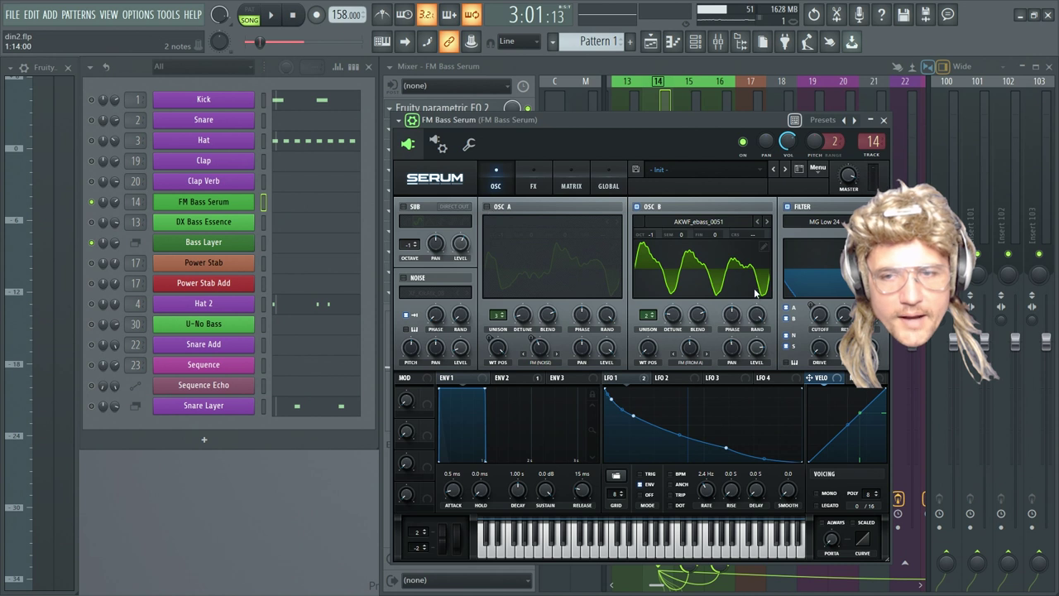
Switch oscillator A and the noise source back on one at a time, playing the song after each change
left_click(487, 207)
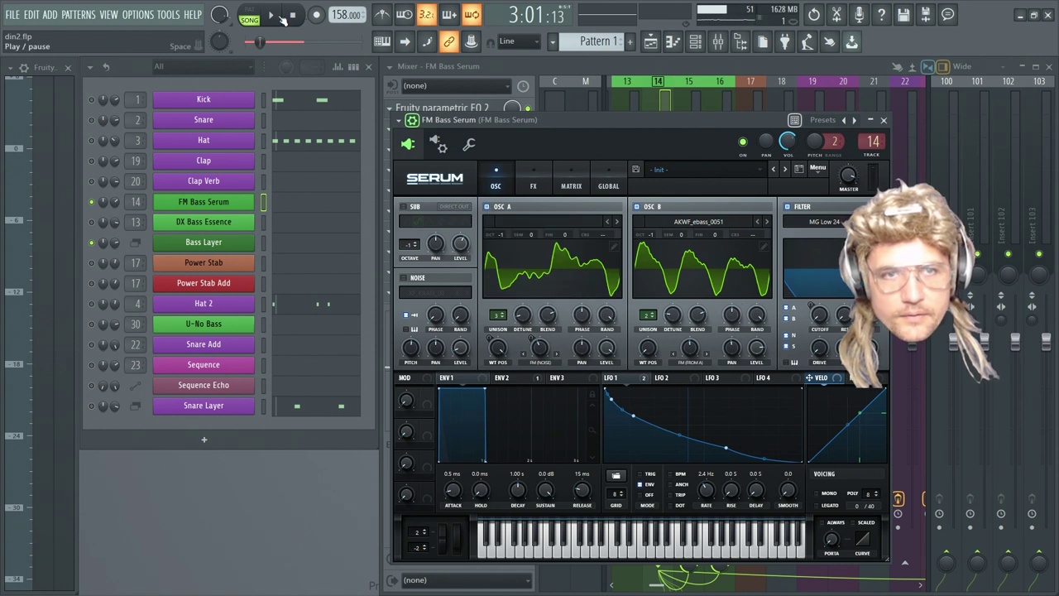
left_click(272, 14)
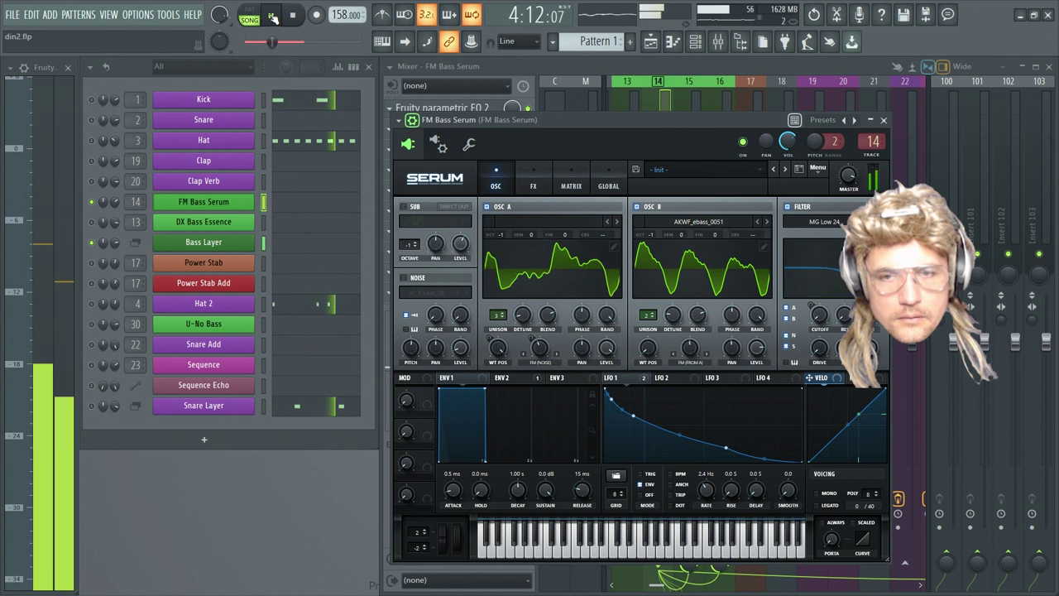
left_click(403, 279)
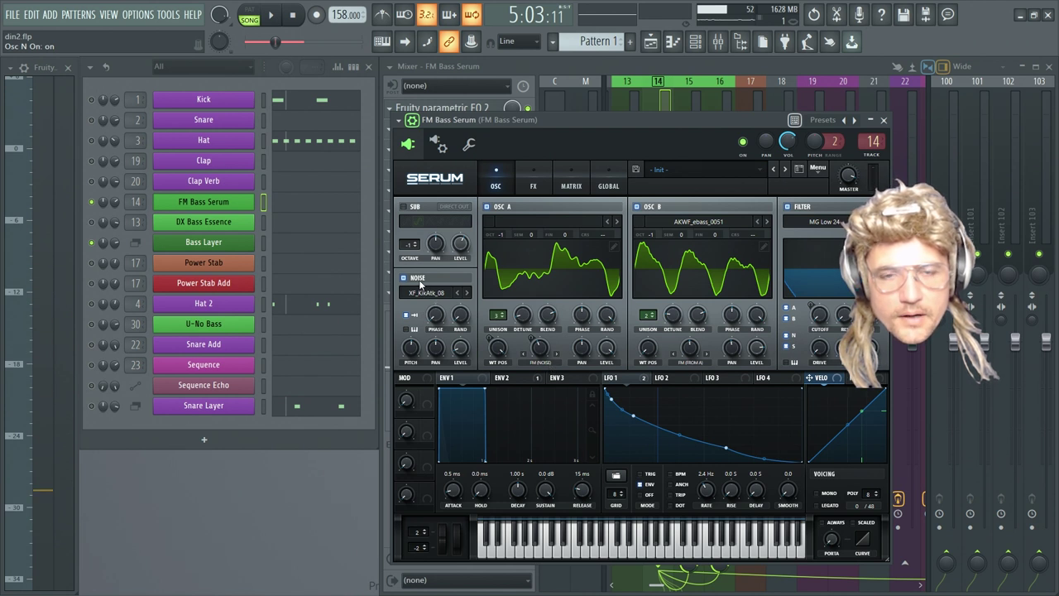
left_click(272, 16)
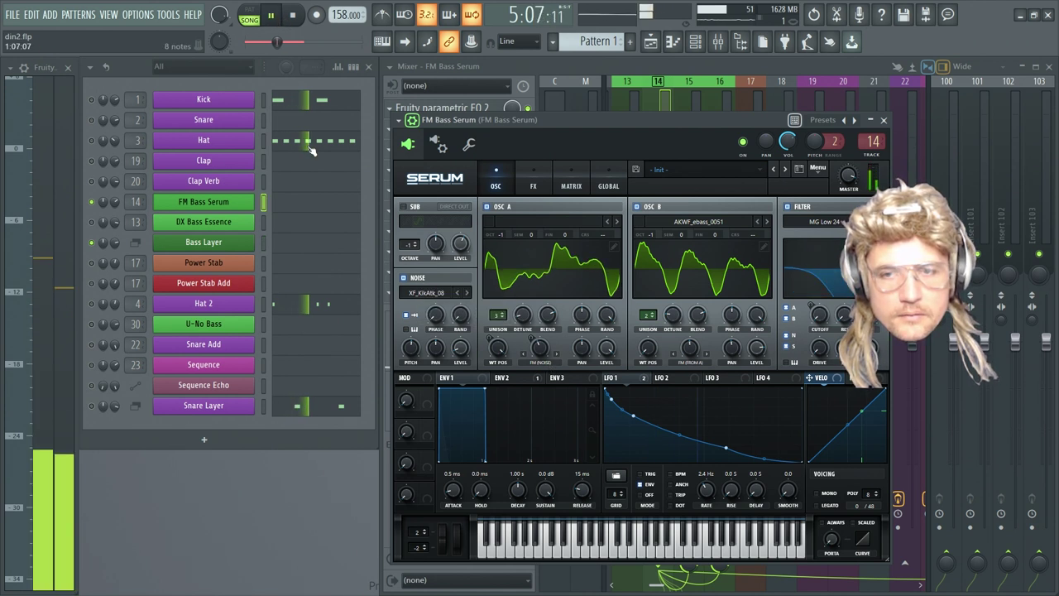
left_click(280, 17)
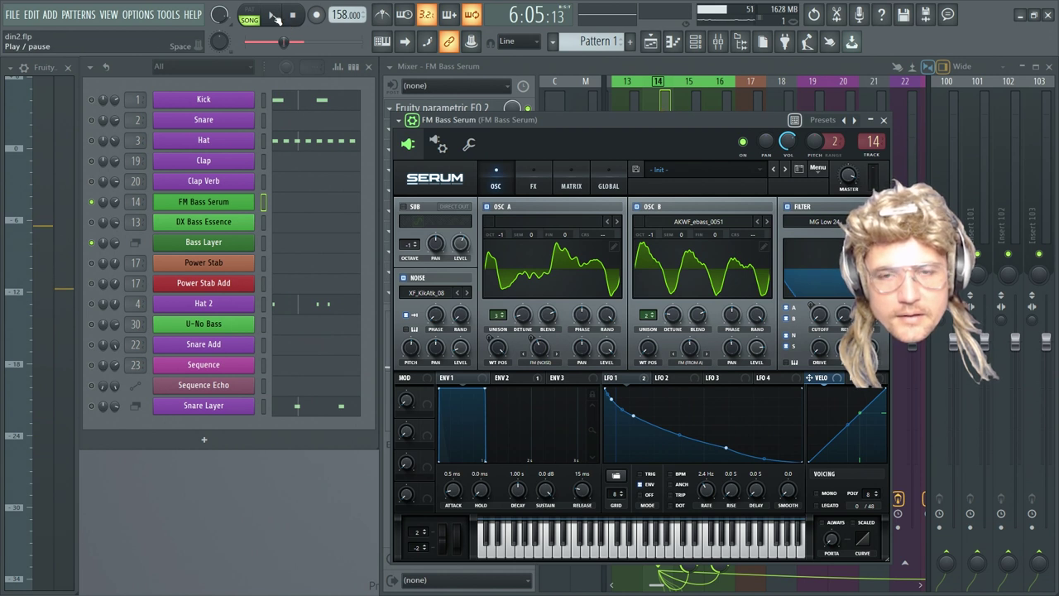
left_click(275, 17)
left_click(279, 18)
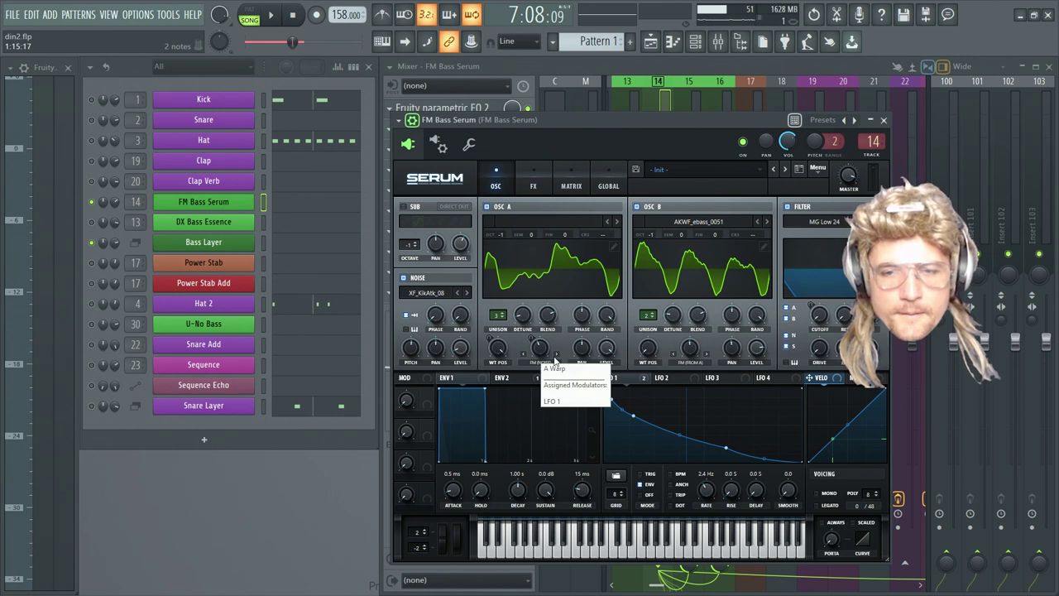
Examine the LFO 2 curve and the envelope 2 shape, playing the song in between
left_click(668, 378)
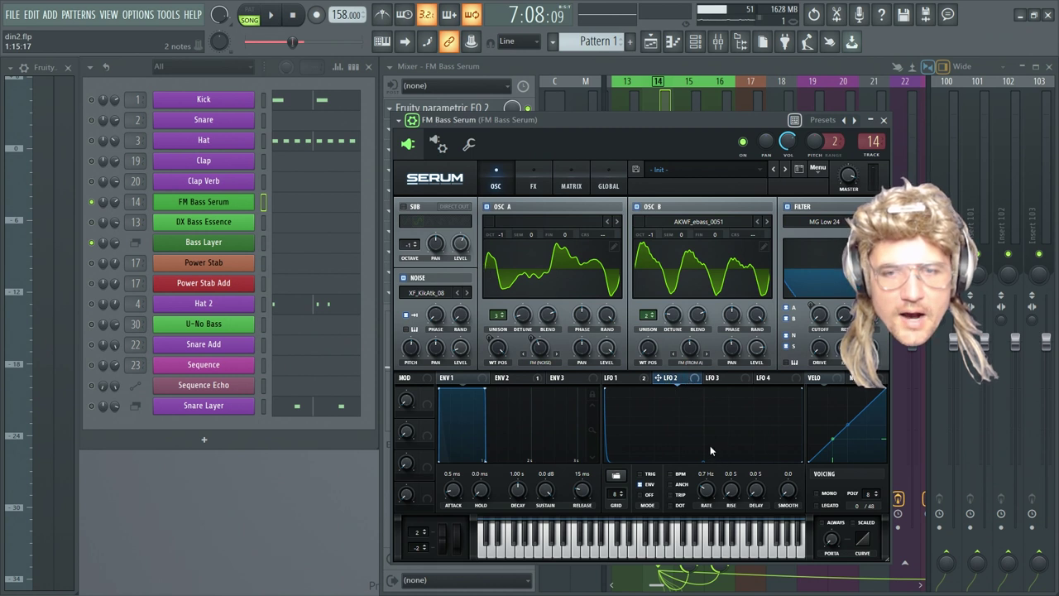
left_click(271, 15)
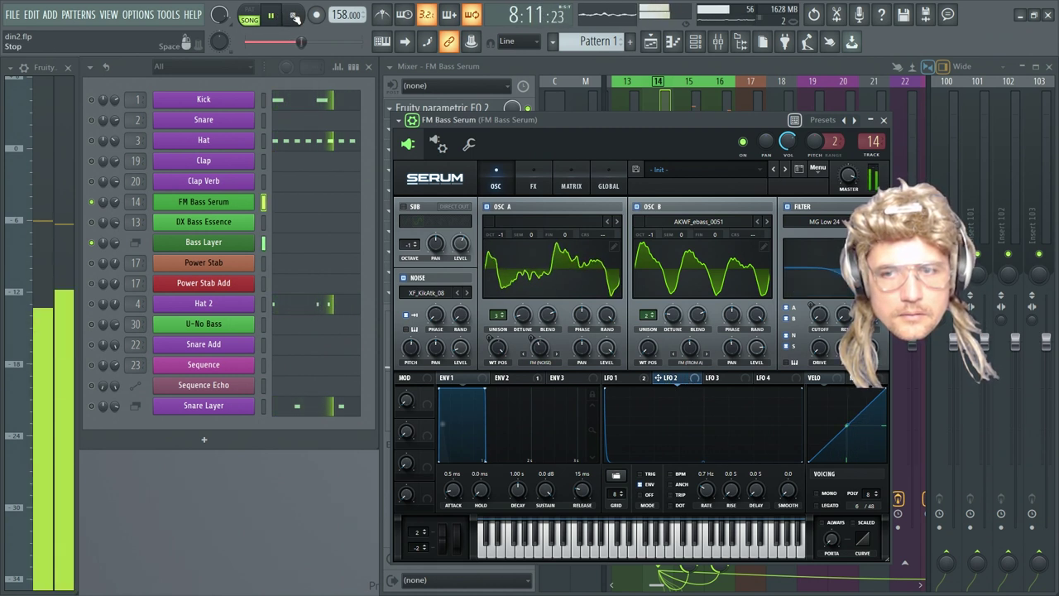
left_click(294, 15)
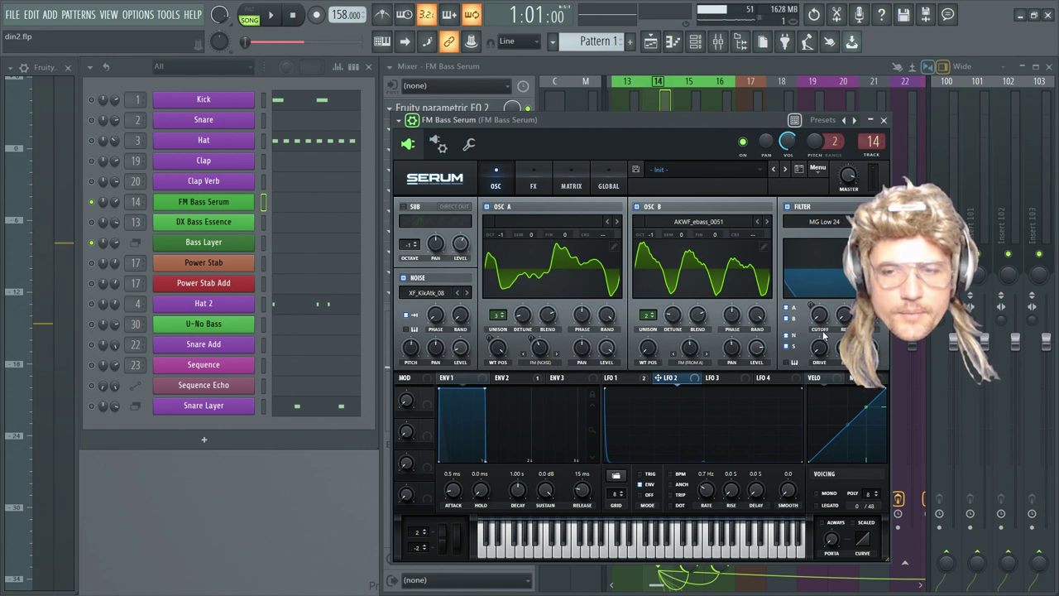
left_click(531, 380)
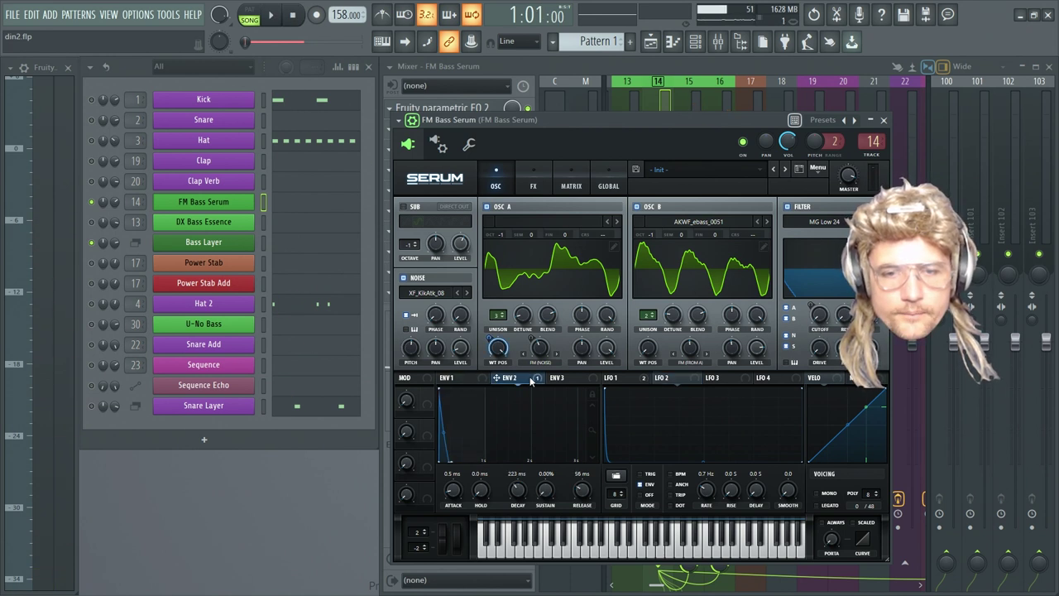
Display LFO 1, play the song with it, and check which modulators are assigned to the filter cutoff
left_click(632, 381)
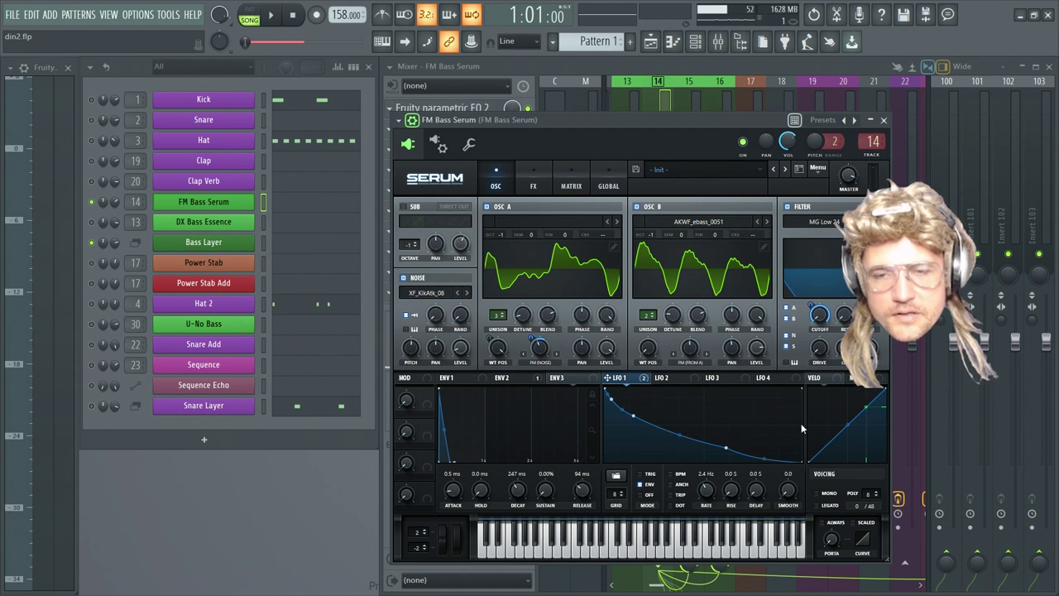
key("space")
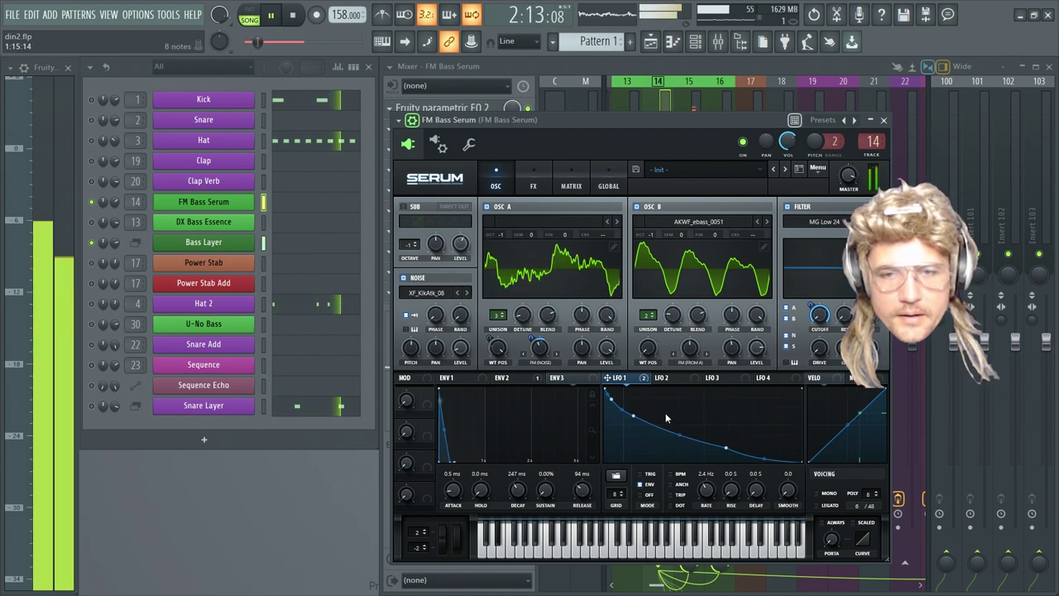
key("space")
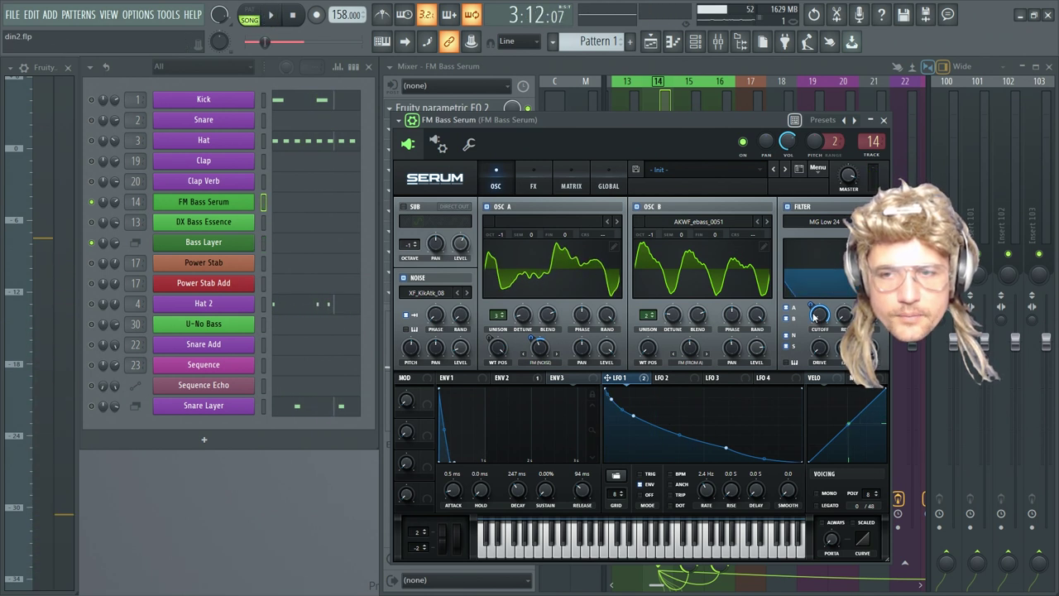
right_click(817, 323)
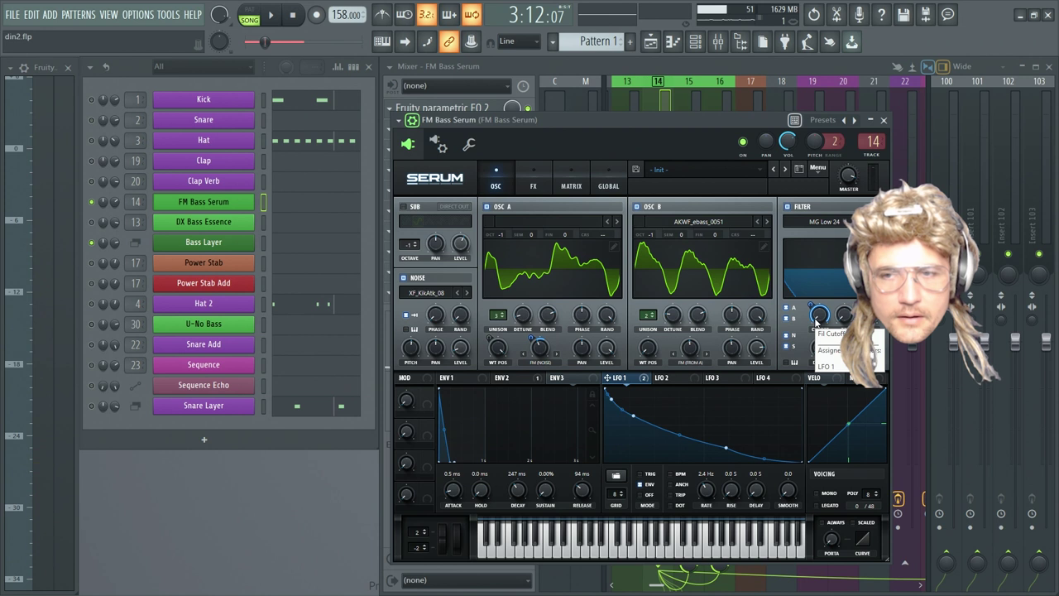
left_click(832, 339)
right_click(828, 327)
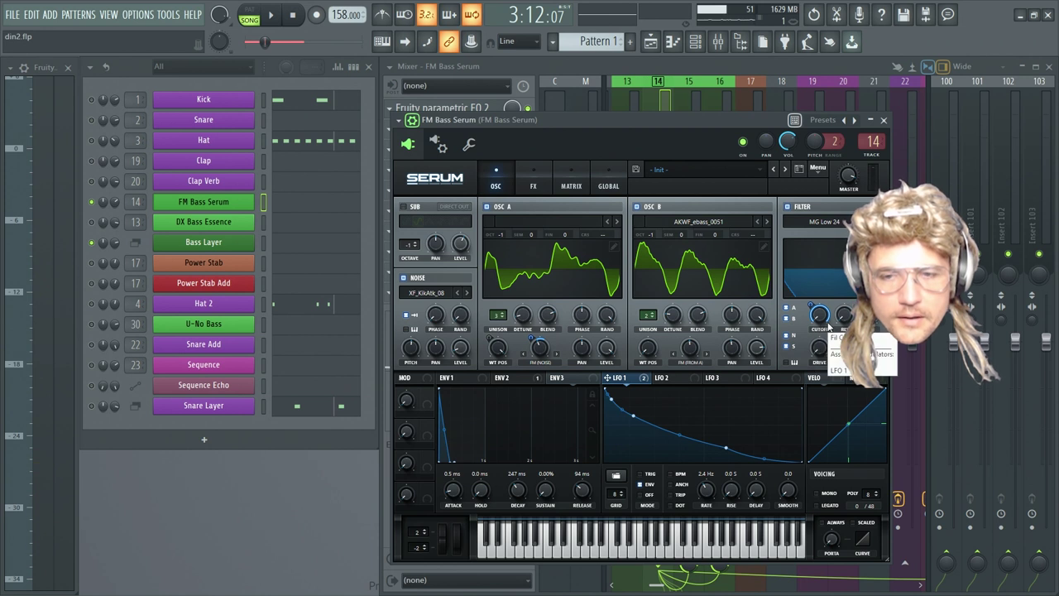
left_click(641, 414)
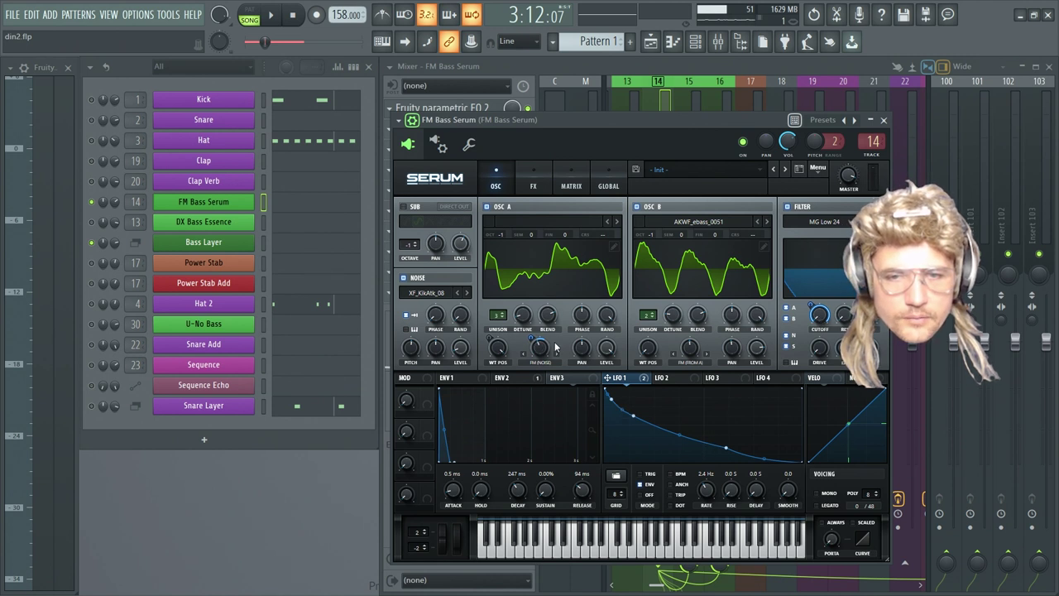
Check the modulator assigned to oscillator A's warp and play the song in several passes to hear the full bass
left_click(269, 11)
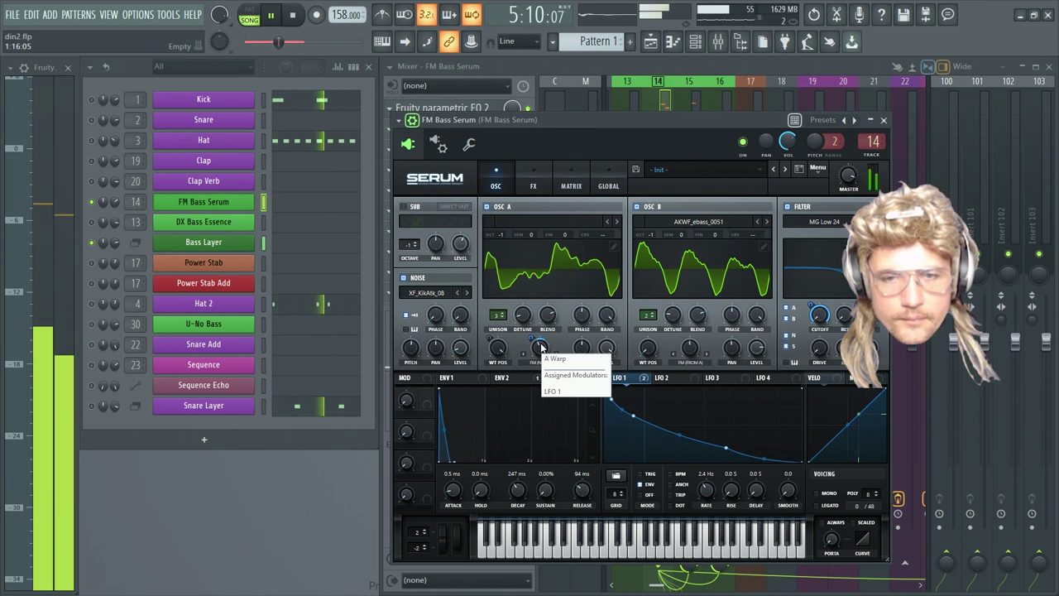
key("space")
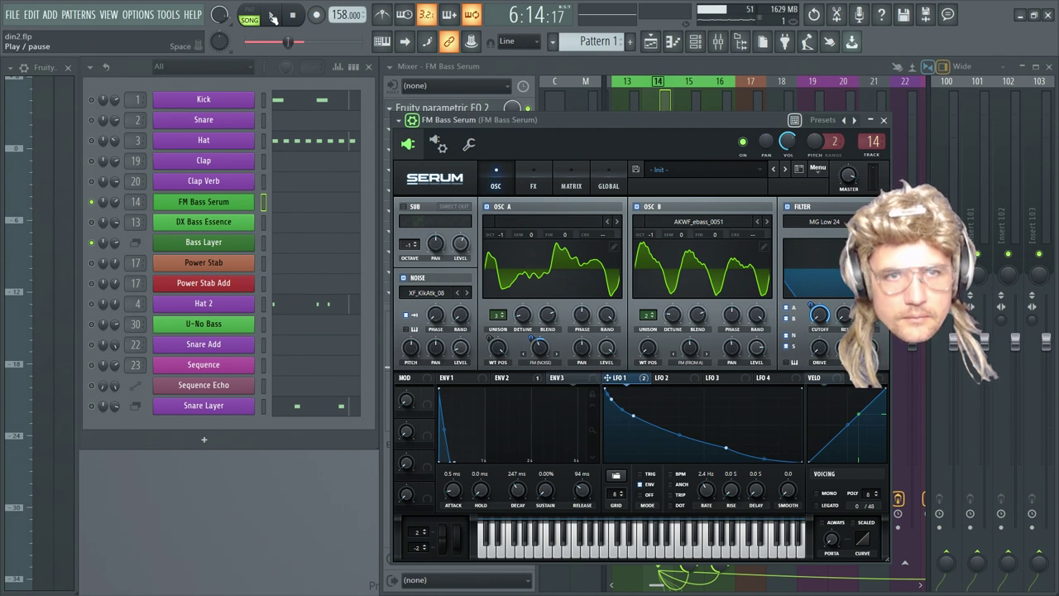
left_click(272, 16)
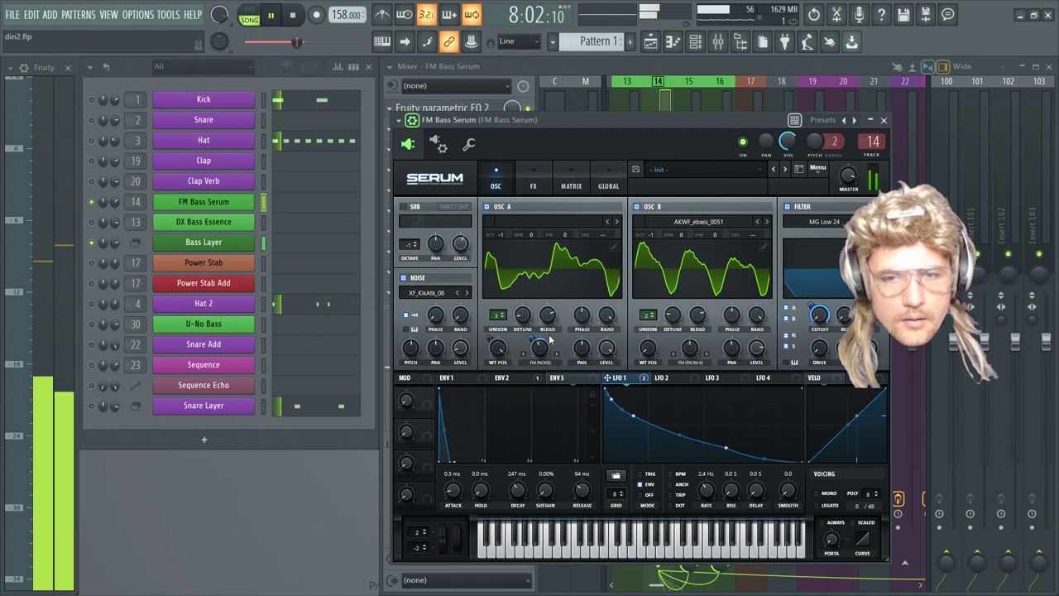
key("space")
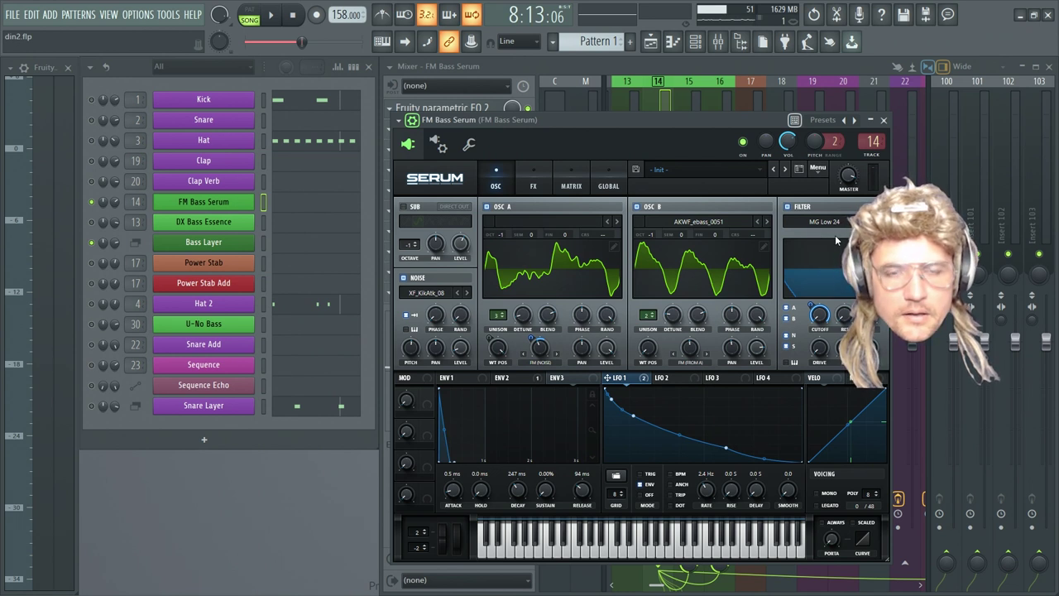
left_click(271, 15)
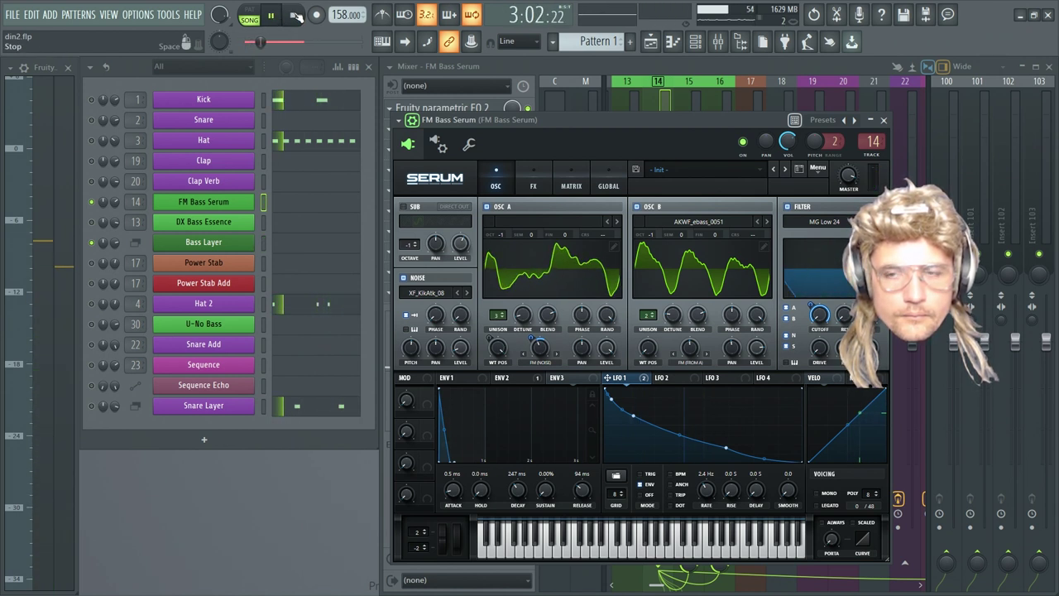
left_click(296, 16)
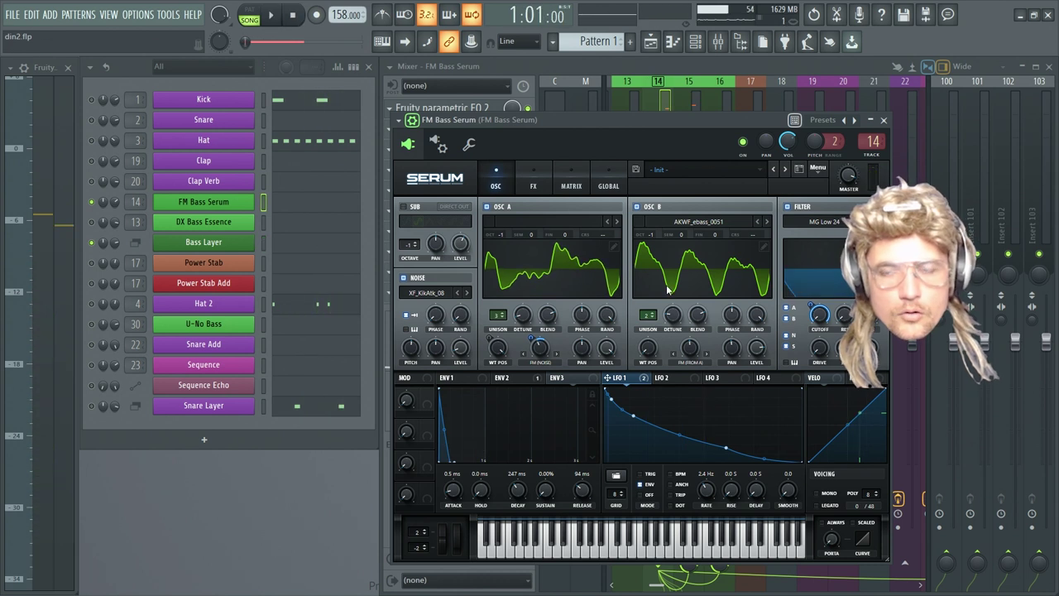
Show the FM Bass Serum patch's effects rack with its multiband compressor and EQ
left_click(536, 166)
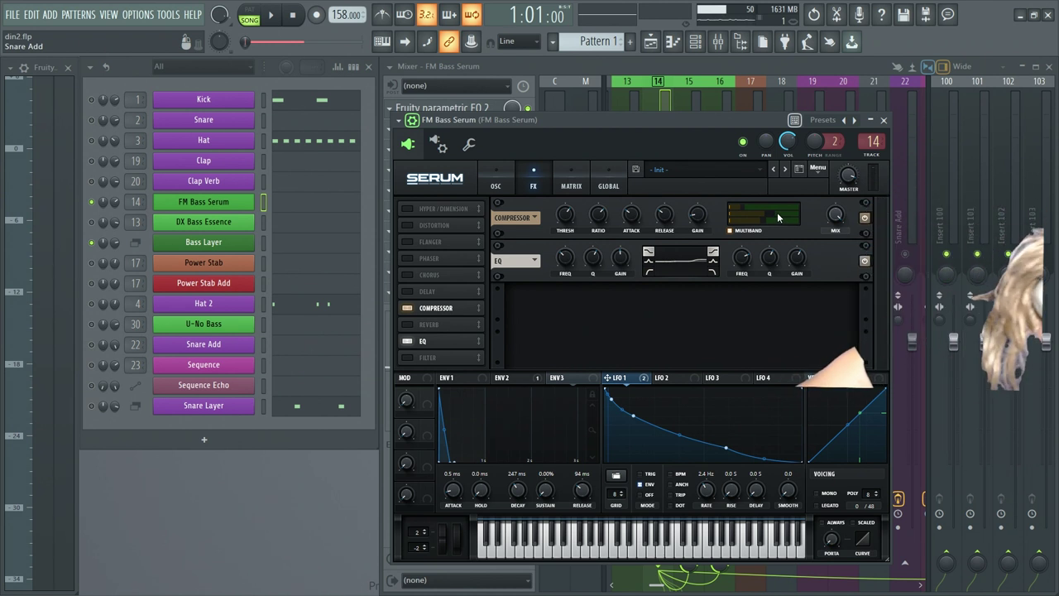
Play the song in several passes to hear the multiband compressor, trying different amounts for its high band
left_click(271, 15)
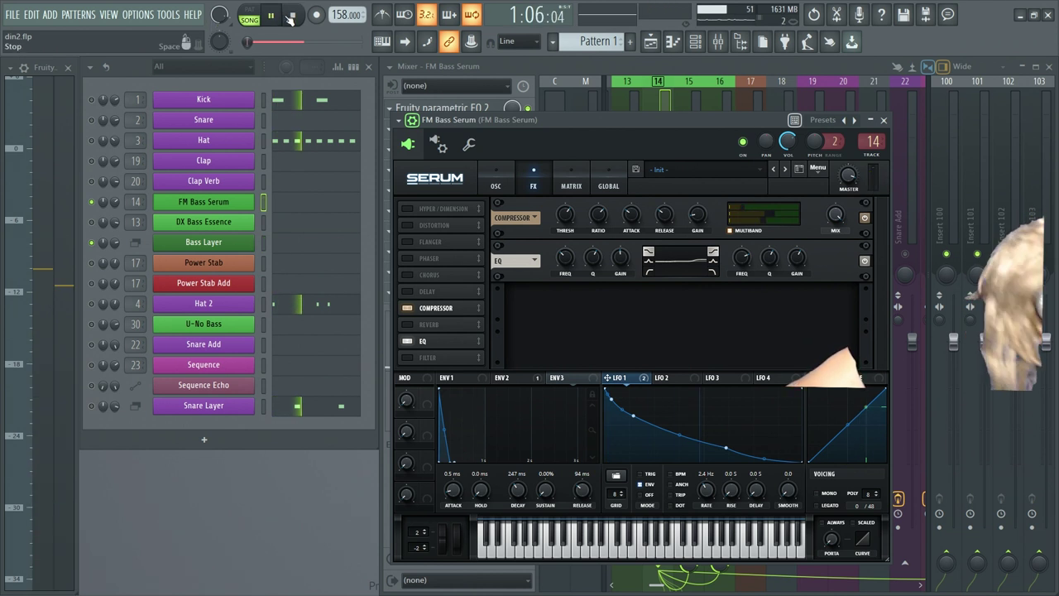
left_click(291, 17)
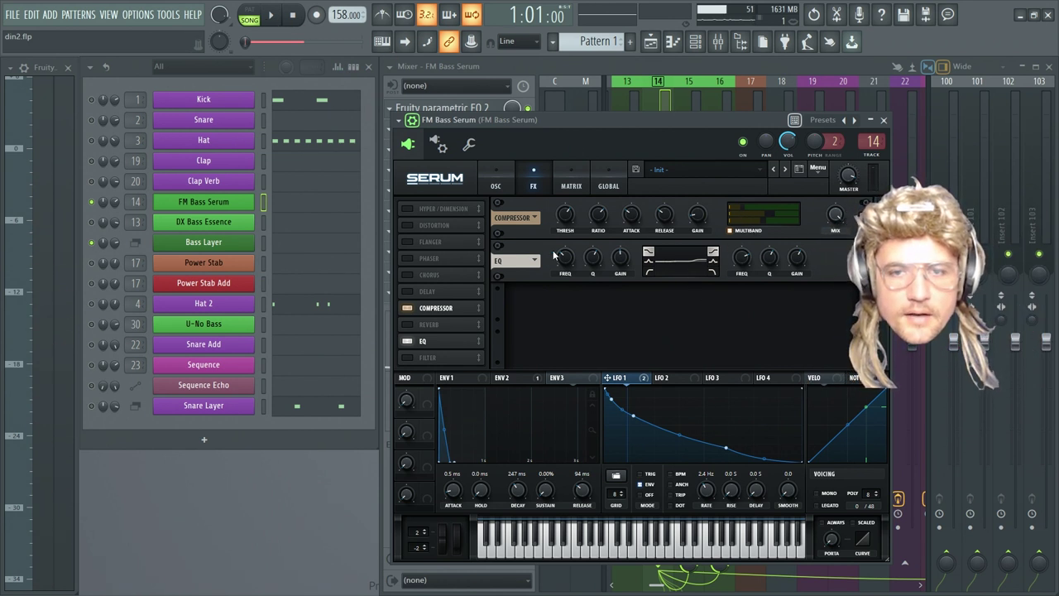
key("space")
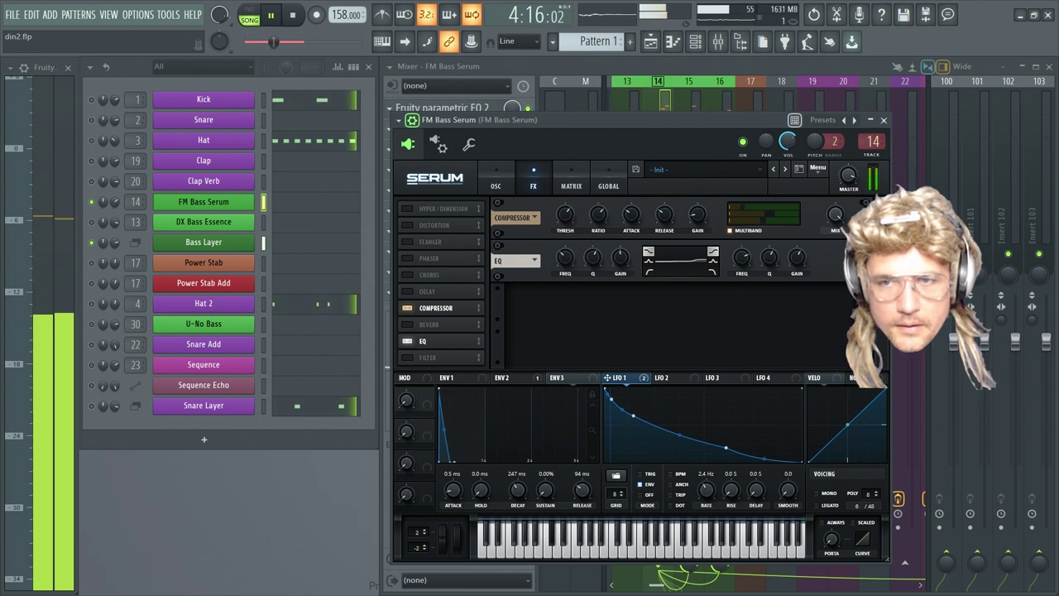
key("space")
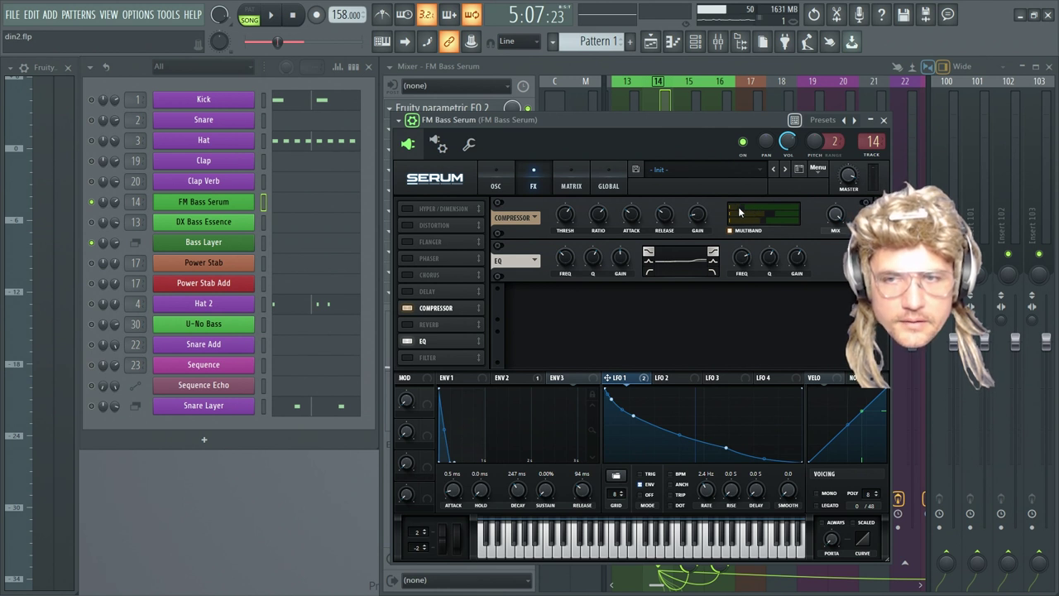
key("space")
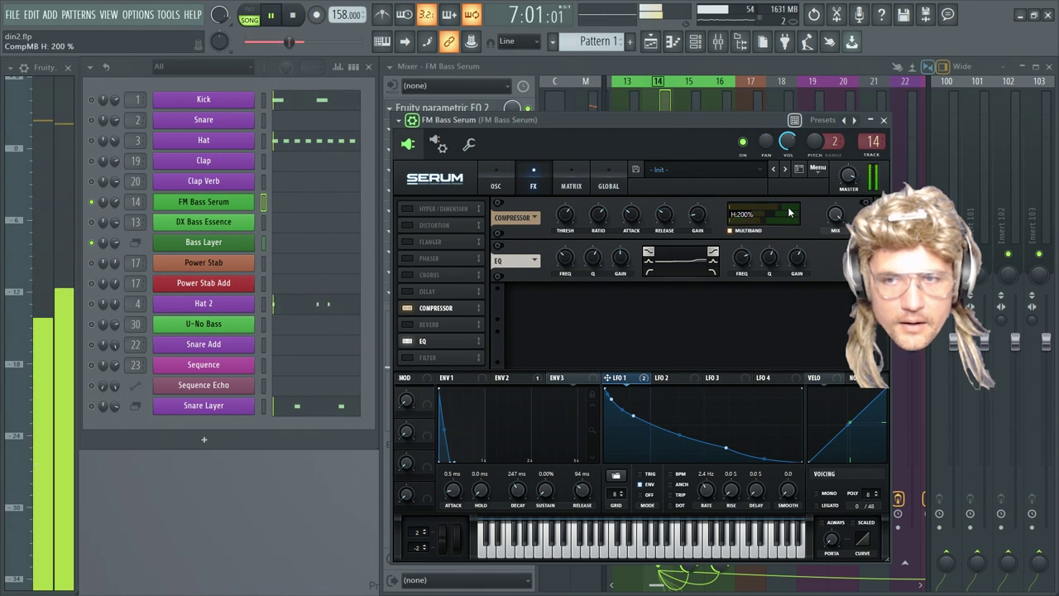
left_click_drag(789, 213, 761, 214)
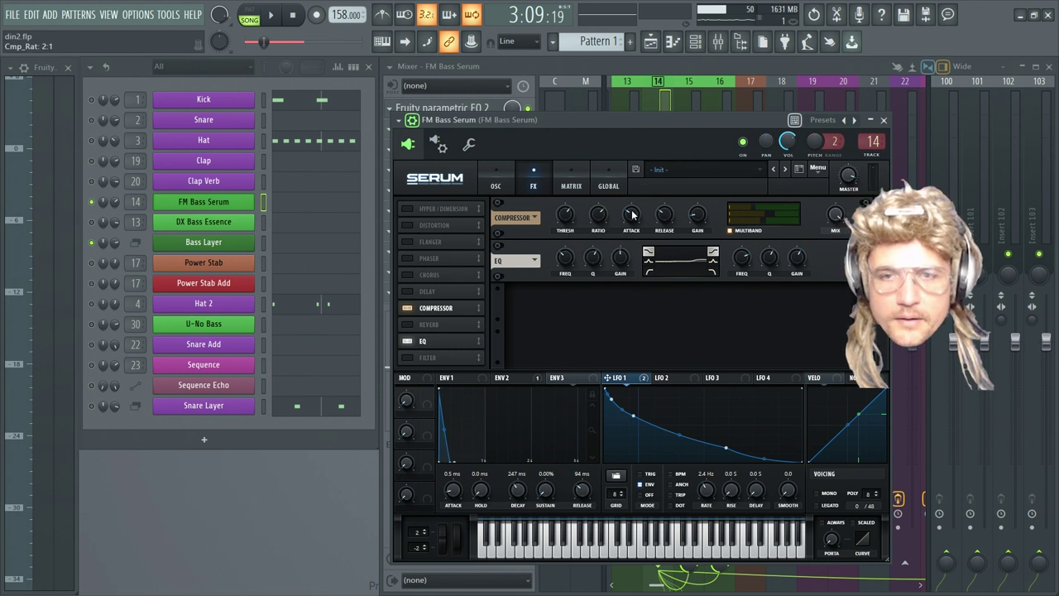
Check the compressor's release and gain, then try different thresholds during playback and set the threshold to -26.0 dB
mouse_move(665, 218)
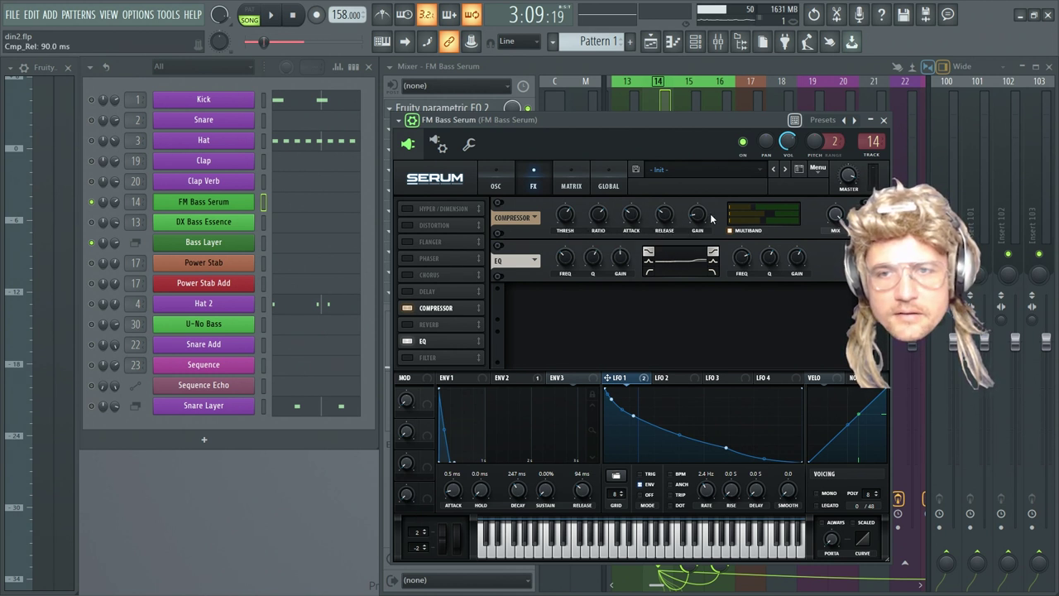
mouse_move(698, 218)
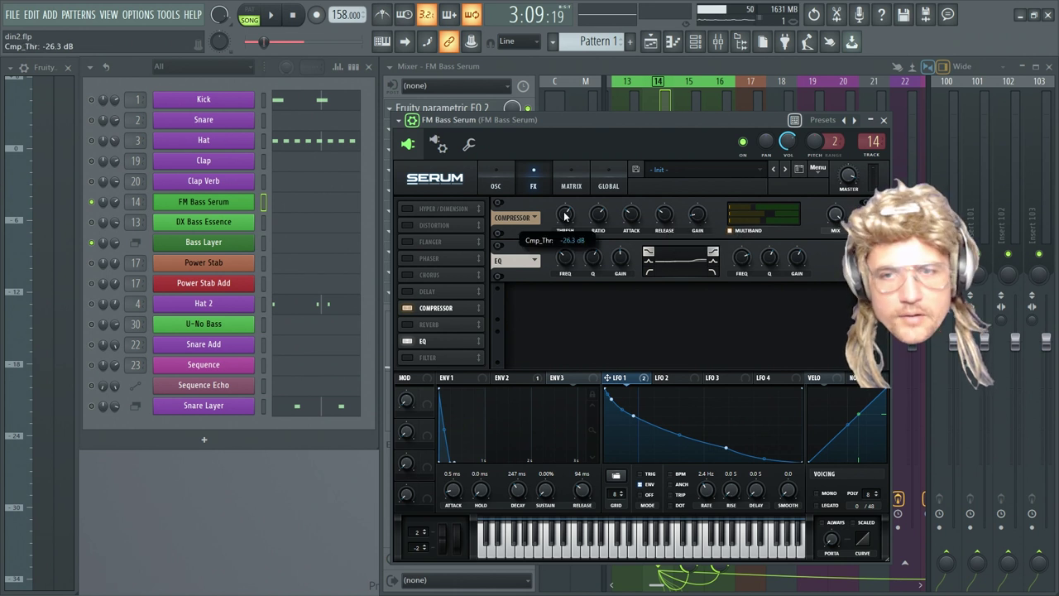
left_click(270, 13)
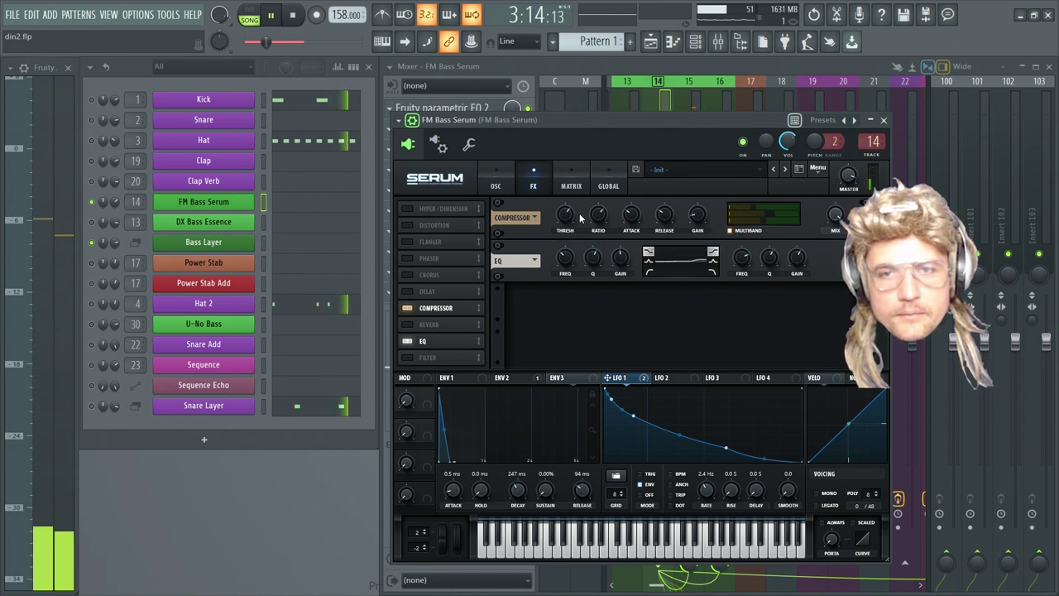
mouse_move(564, 225)
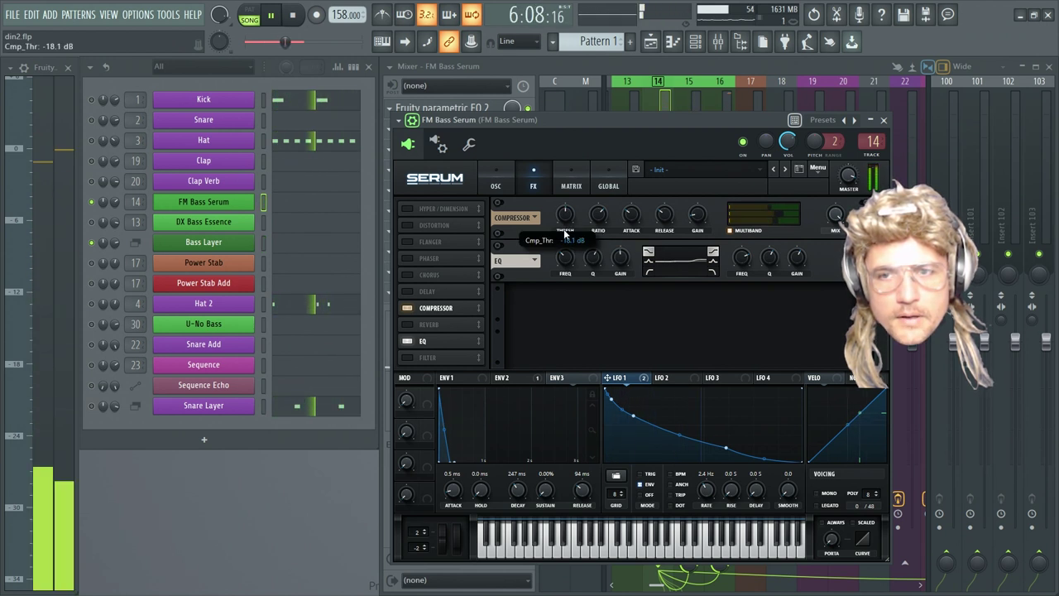
scroll(566, 230, "down", 4)
scroll(571, 225, "down", 1)
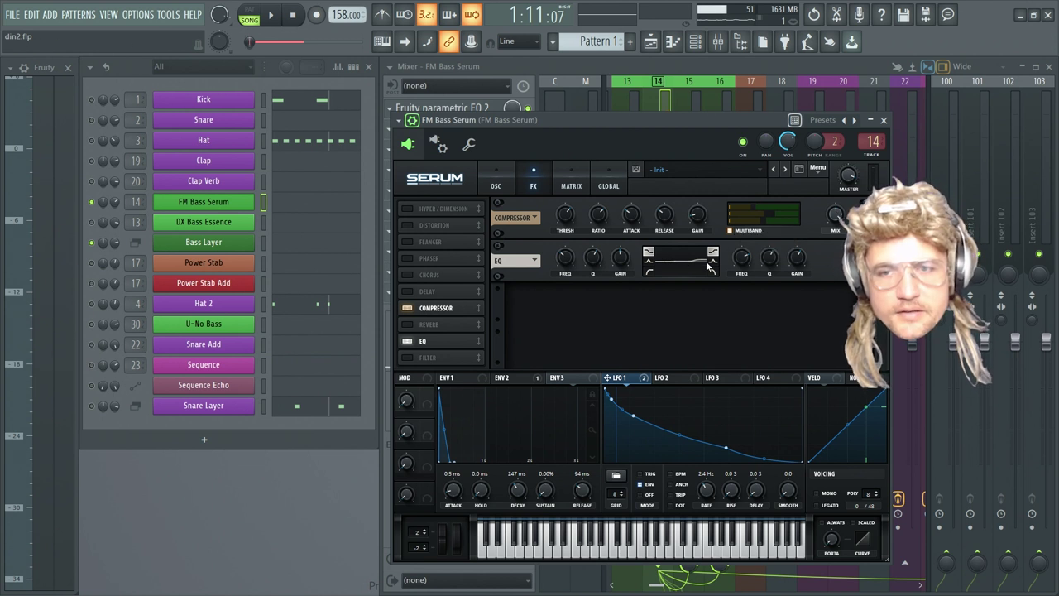
key("space")
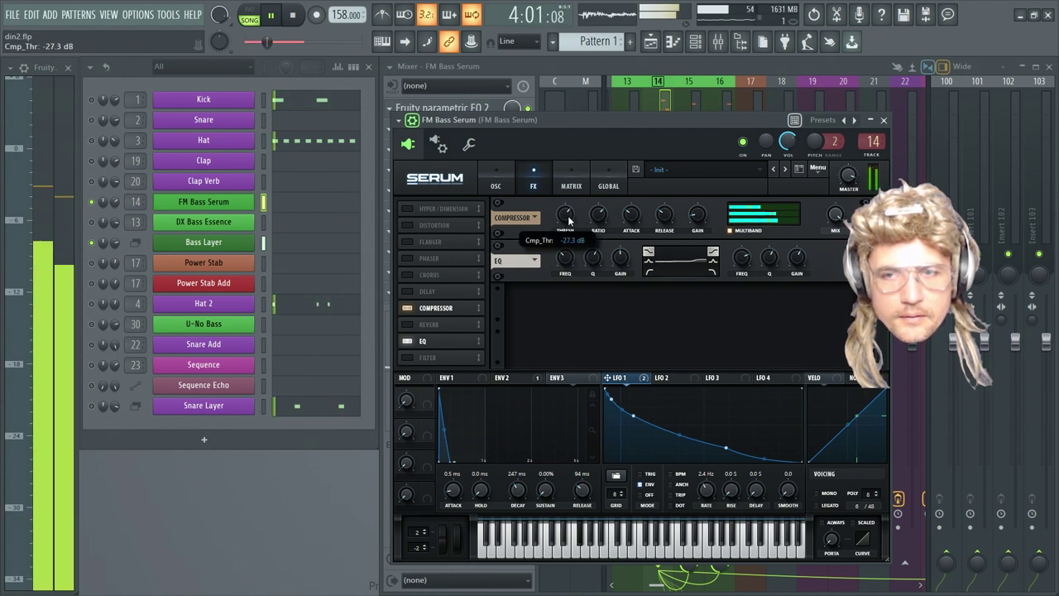
scroll(566, 217, "up", 2)
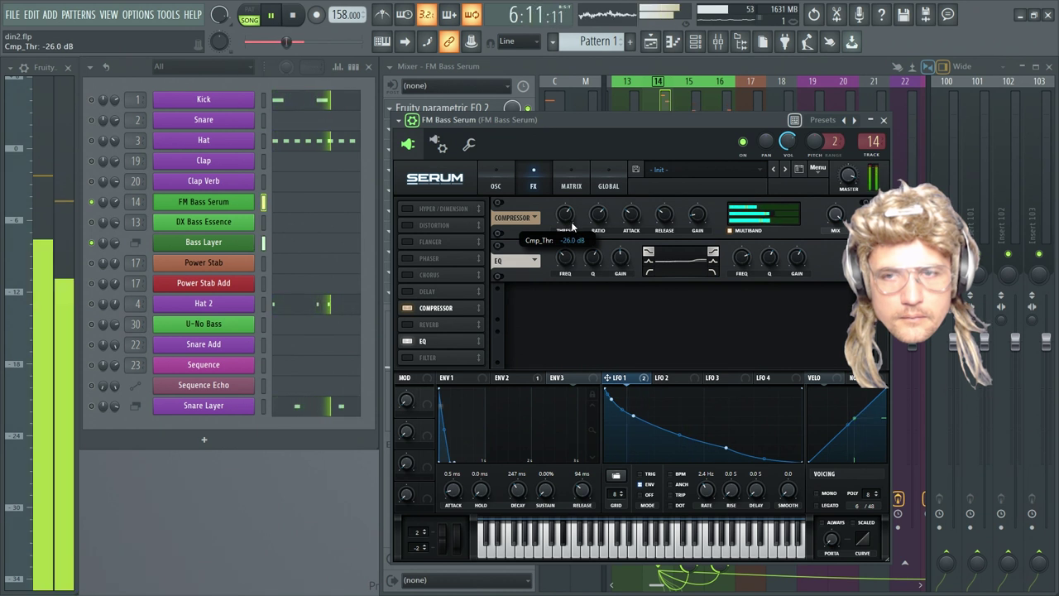
left_click(297, 15)
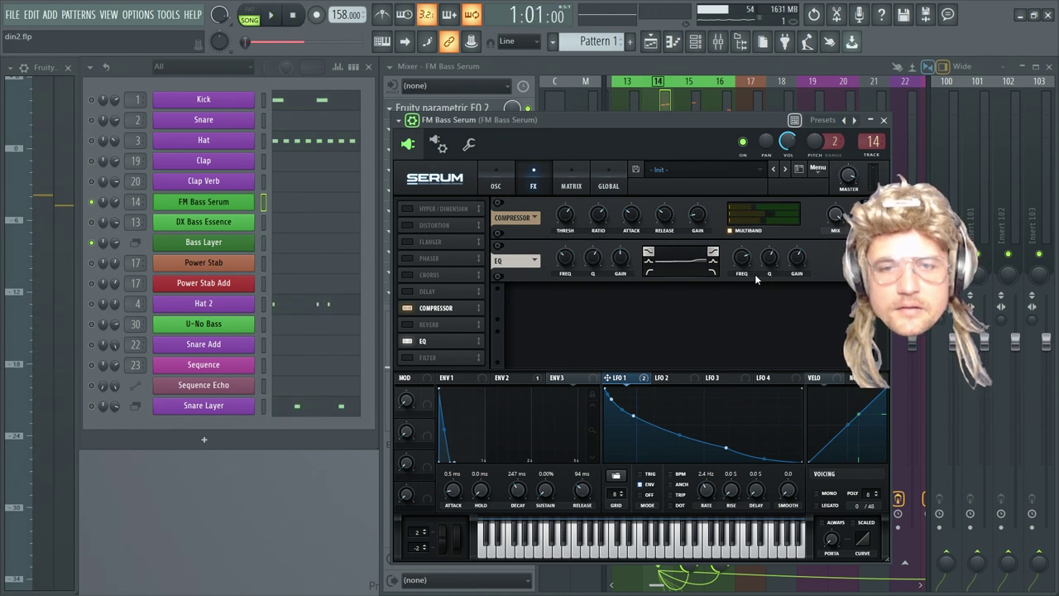
Close the FM Bass Serum synth and examine the Fruity parametric EQ 2 curve on its mixer track
left_click(884, 120)
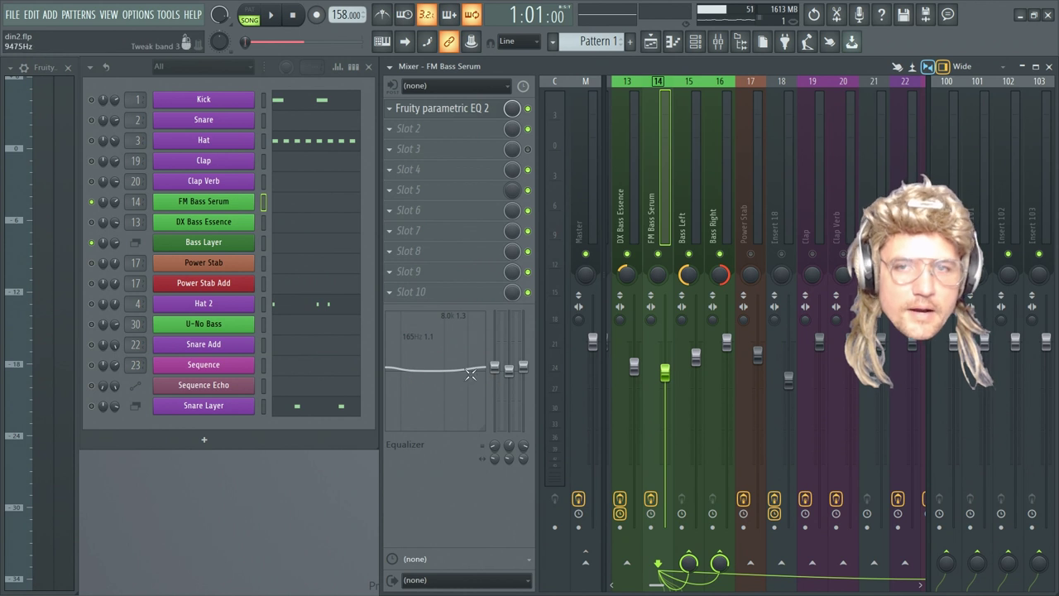
left_click(450, 118)
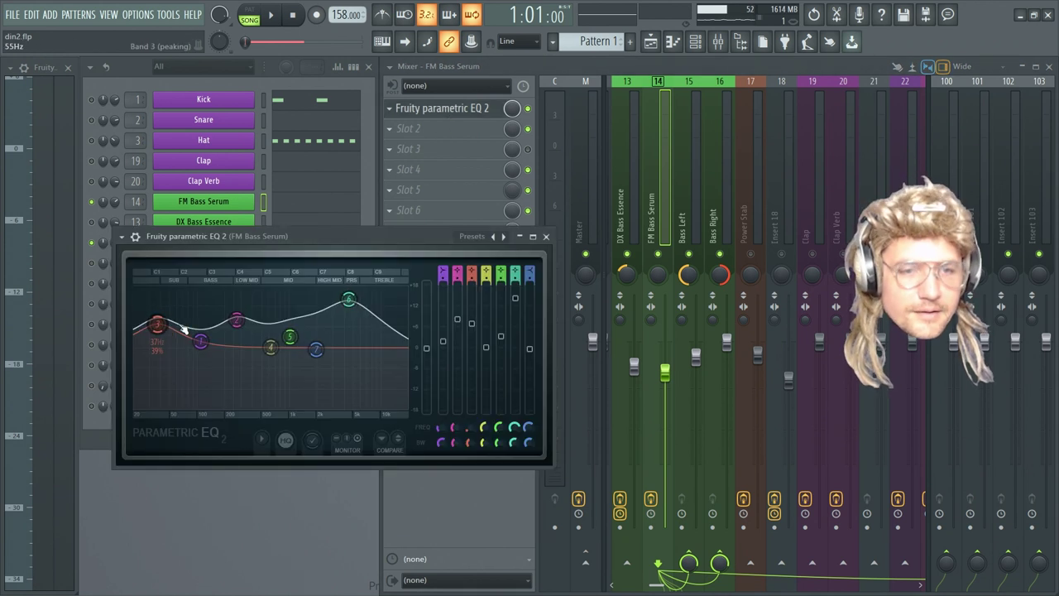
left_click_drag(340, 236, 702, 202)
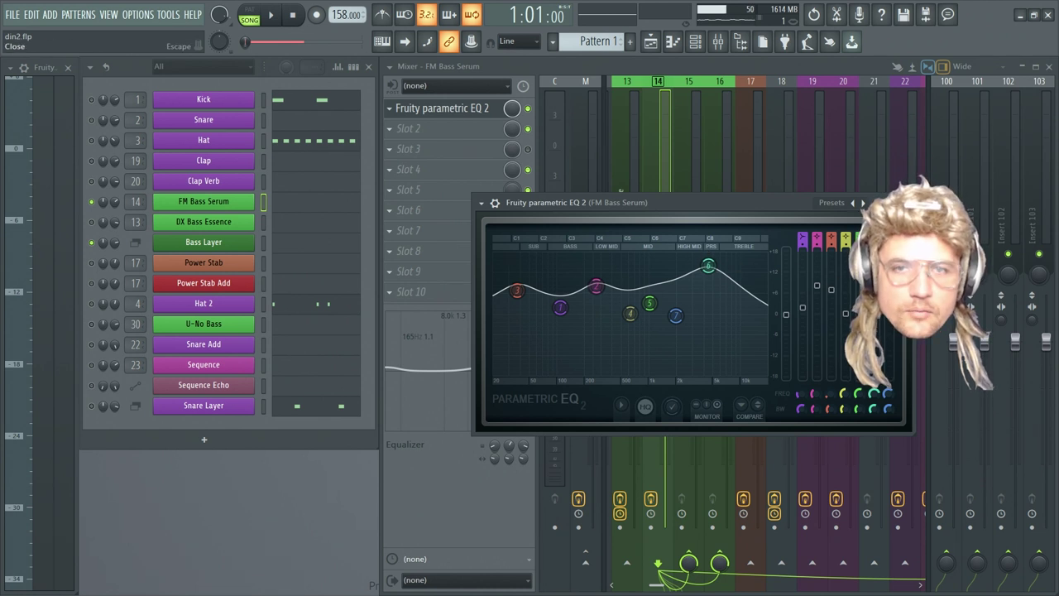
left_click(901, 202)
Play the song to compare the FM bass with Fruity parametric EQ 2 bypassed and enabled
left_click(272, 17)
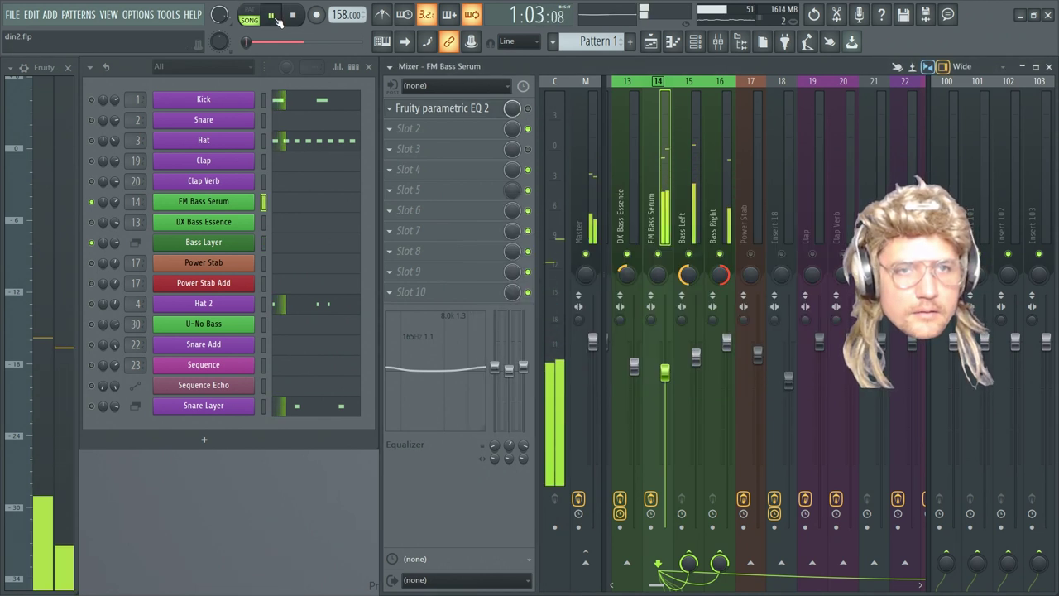
left_click(484, 110)
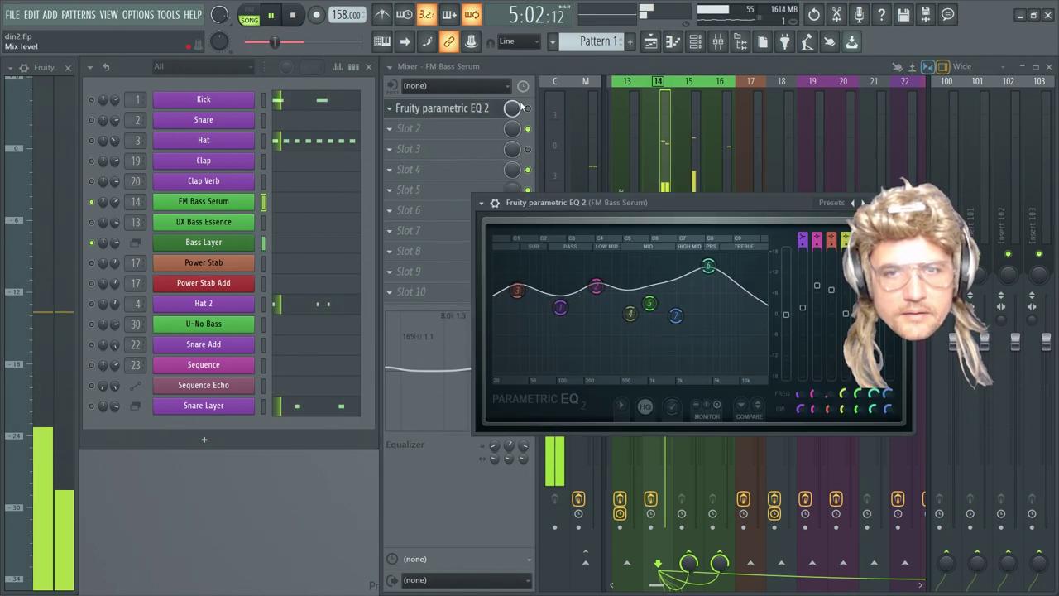
key("Escape")
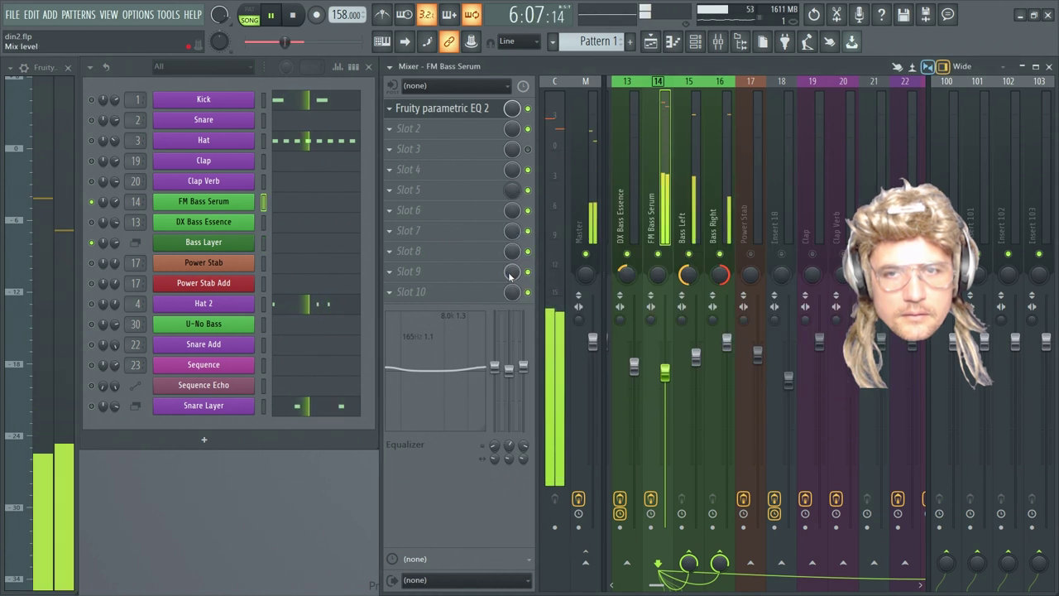
left_click(272, 17)
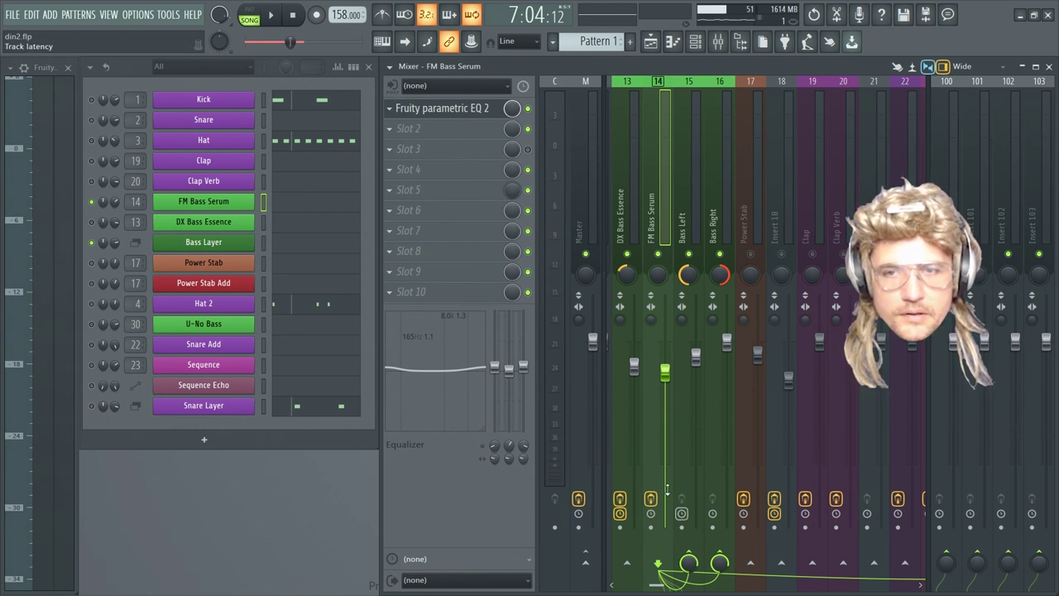
Show the Bass Left mixer track's equalizer settings and play the song with it
left_click(691, 80)
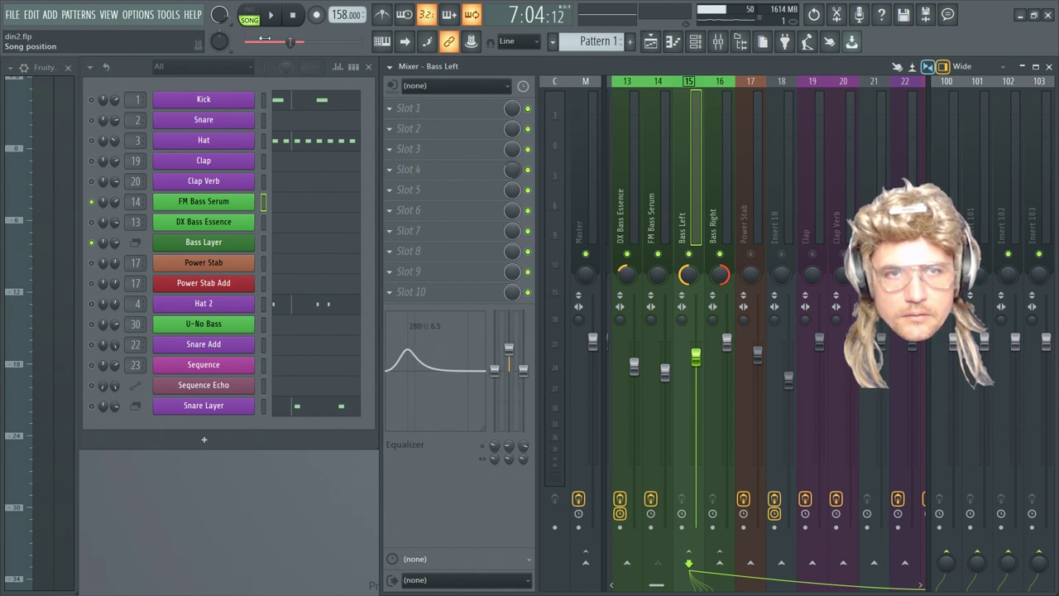
key("space")
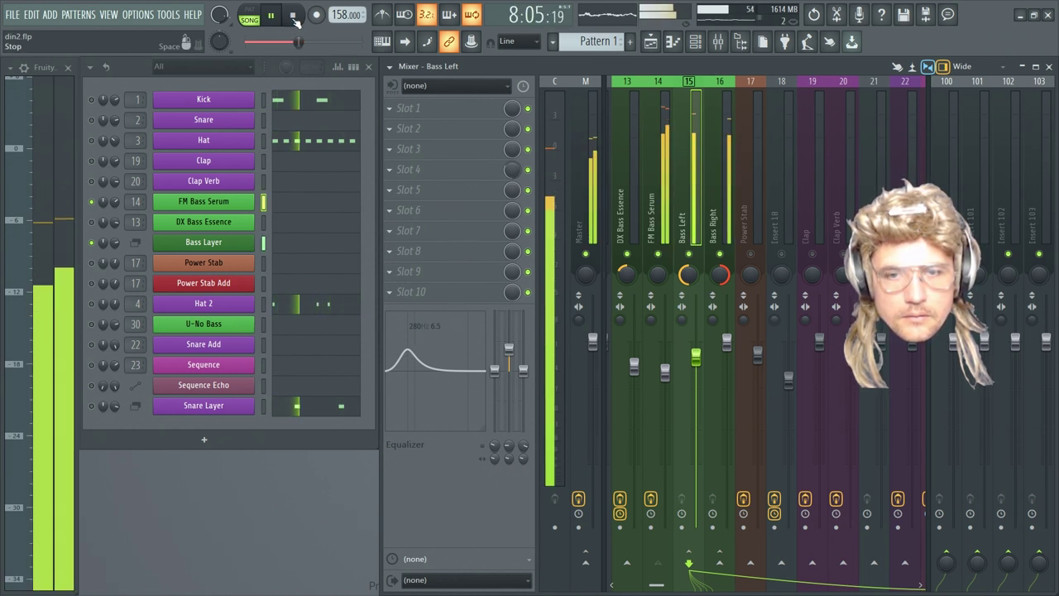
left_click(294, 18)
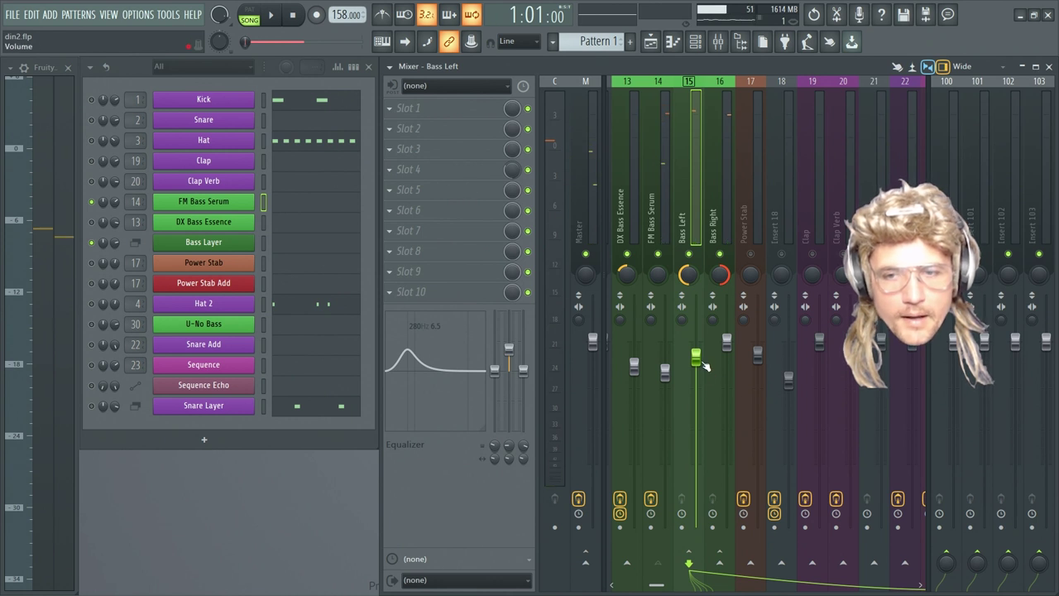
Show the Bass Right mixer track's equalizer settings and play the song twice to hear the stereo bass
left_click(720, 81)
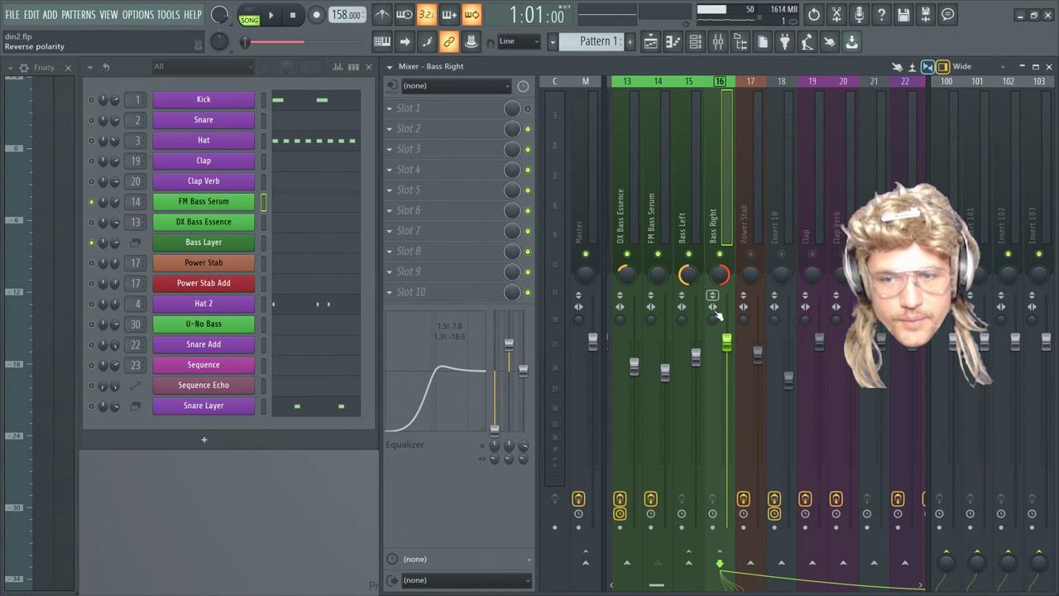
left_click(272, 18)
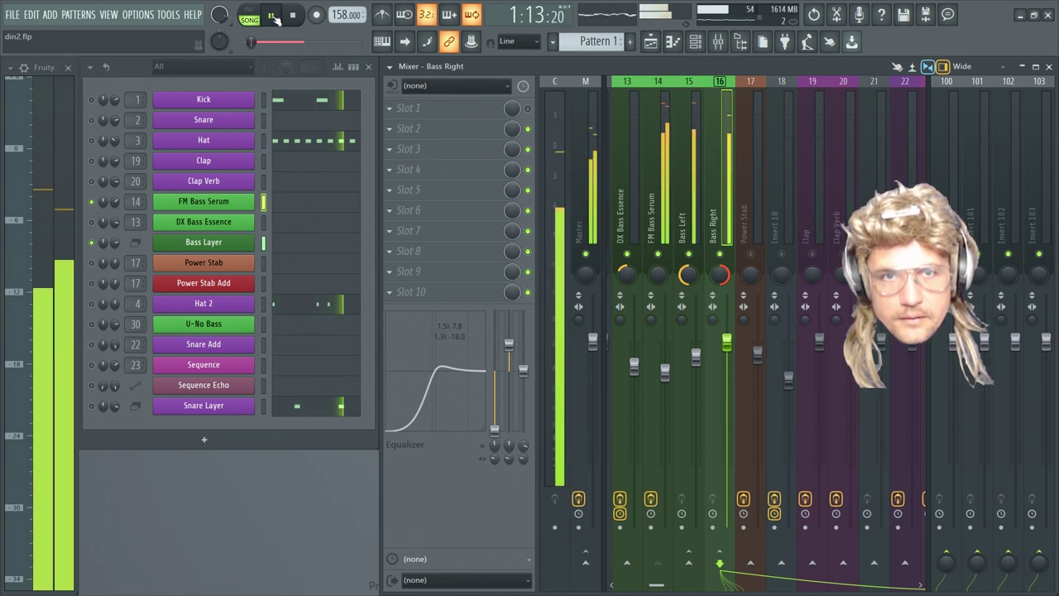
left_click(293, 19)
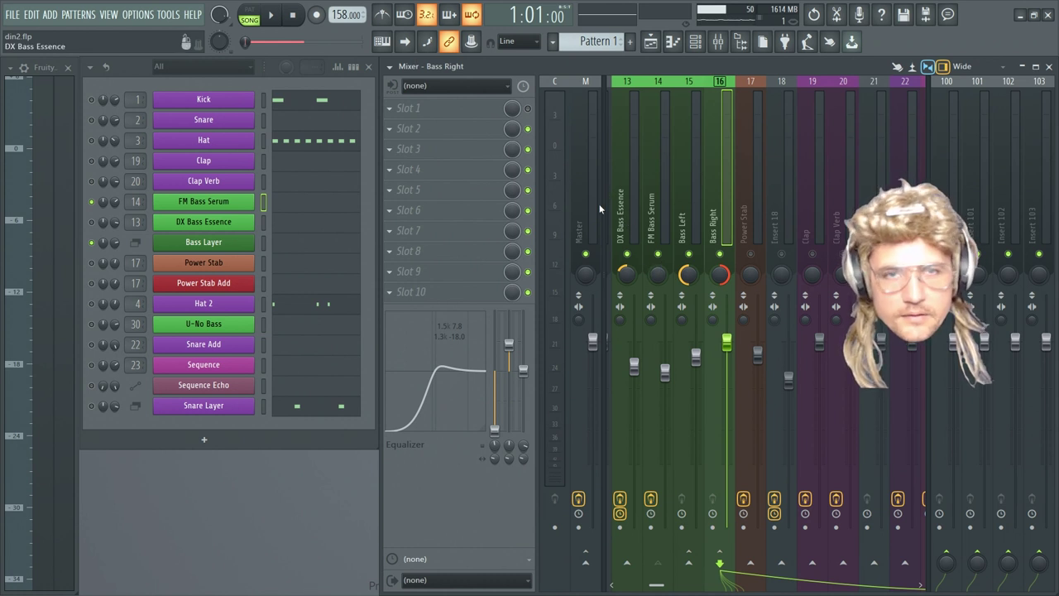
left_click(270, 15)
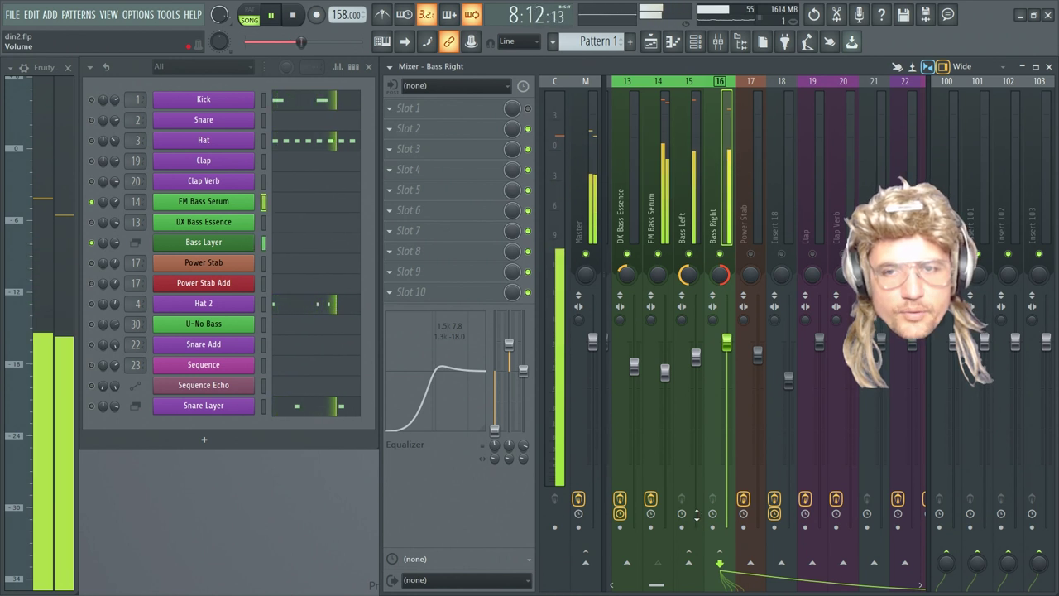
key("space")
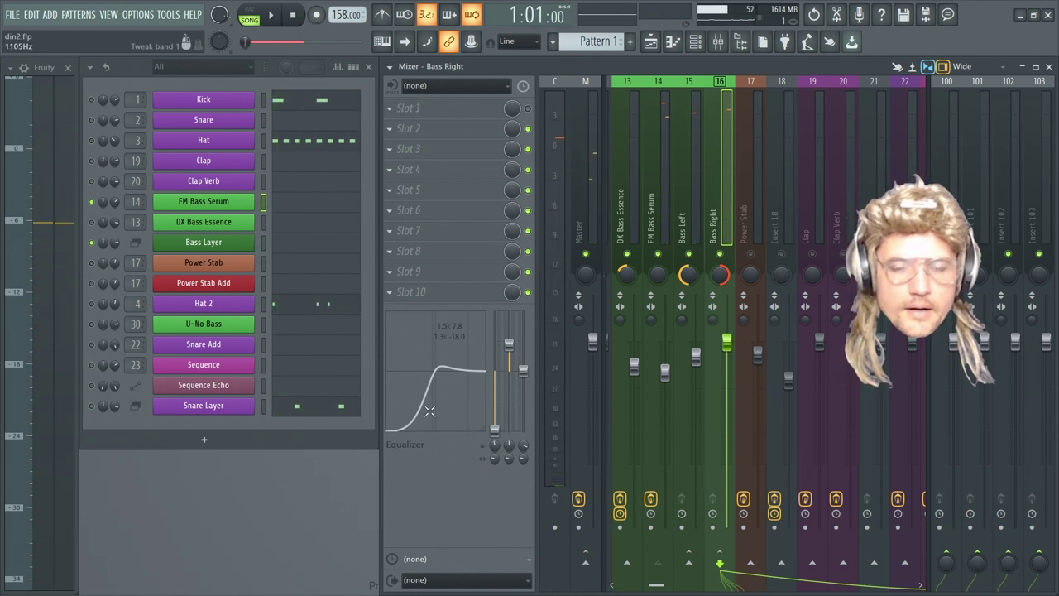
Try different gains for the Bass Right equalizer's 1.5 kHz mid band during playback and set it to 8.8 dB
left_click_drag(509, 342, 509, 340)
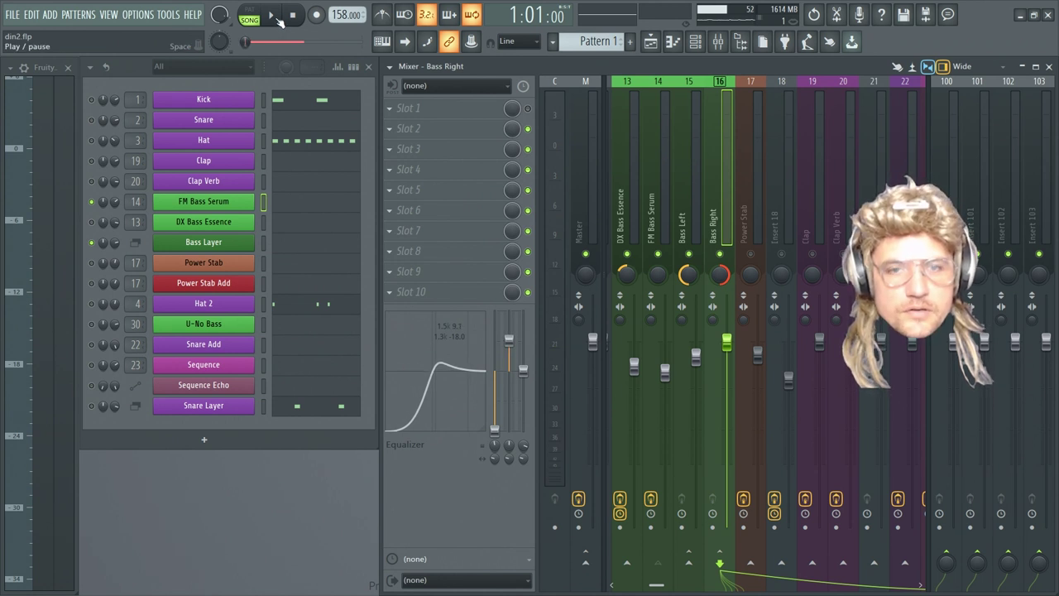
left_click(273, 16)
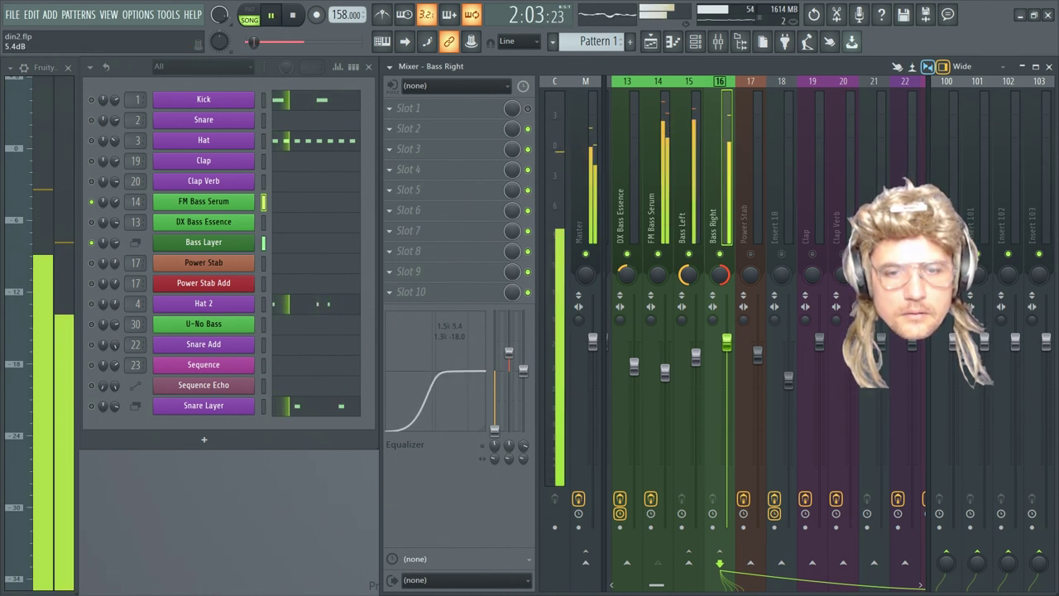
mouse_move(509, 352)
left_mouse_down()
mouse_move(509, 325)
mouse_move(509, 339)
left_mouse_up()
left_click(294, 18)
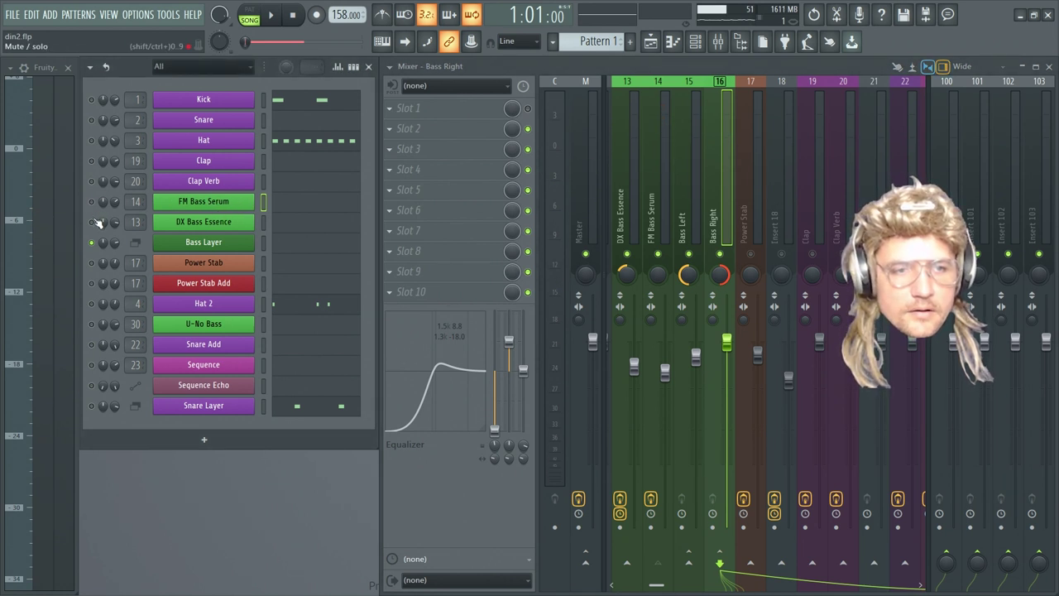
Open the DX Bass Essence Patcher and examine the operator settings of its Dexed synth
left_click(209, 229)
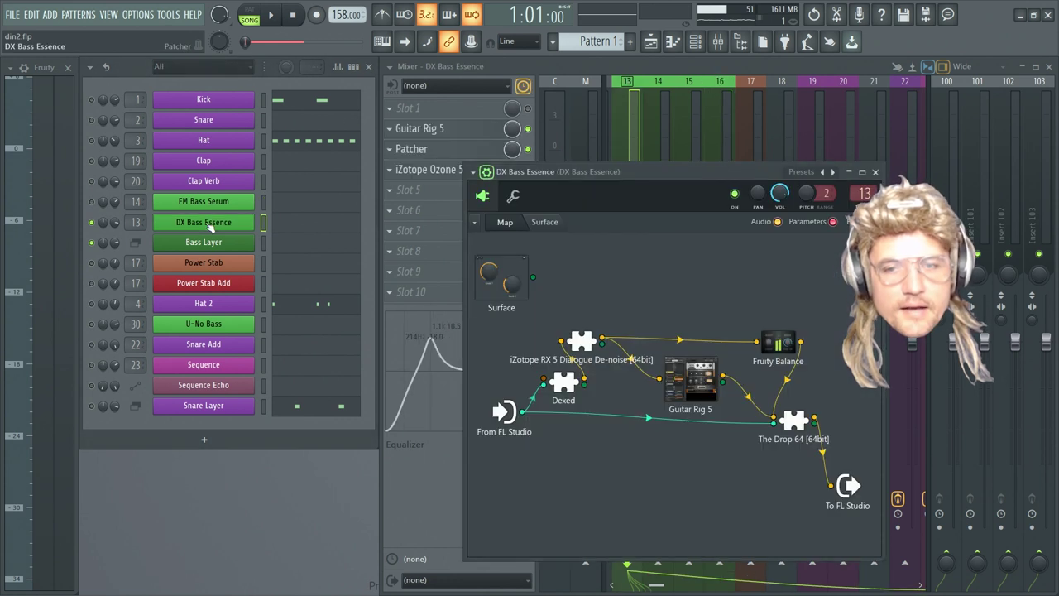
double_click(569, 380)
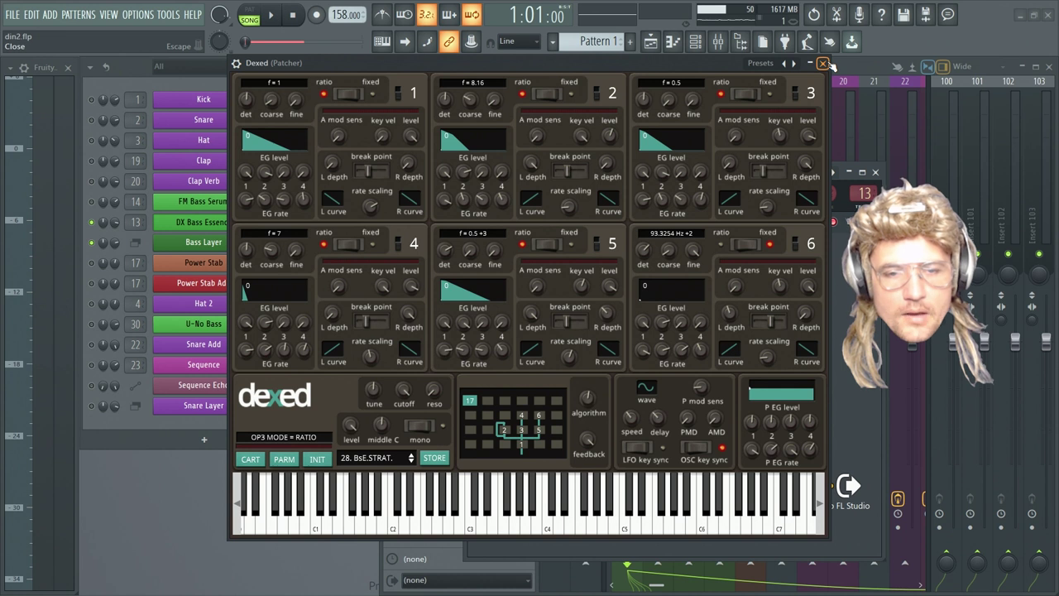
left_click_drag(653, 58, 580, 74)
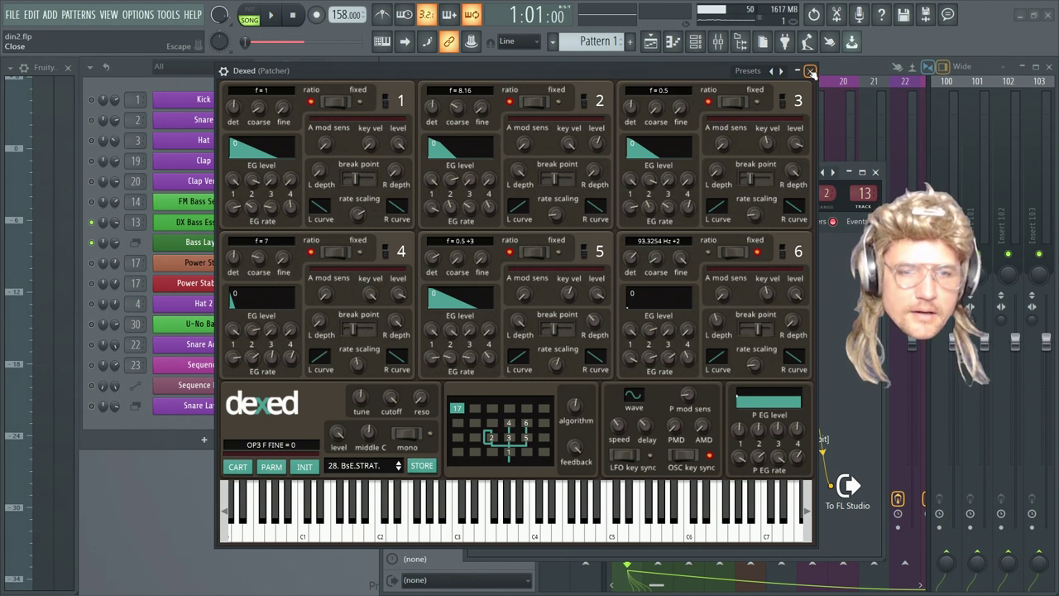
Open the iZotope RX 5 Dialogue De-noise effect in the DX Bass Essence Patcher and examine its threshold and reduction settings
left_click(812, 72)
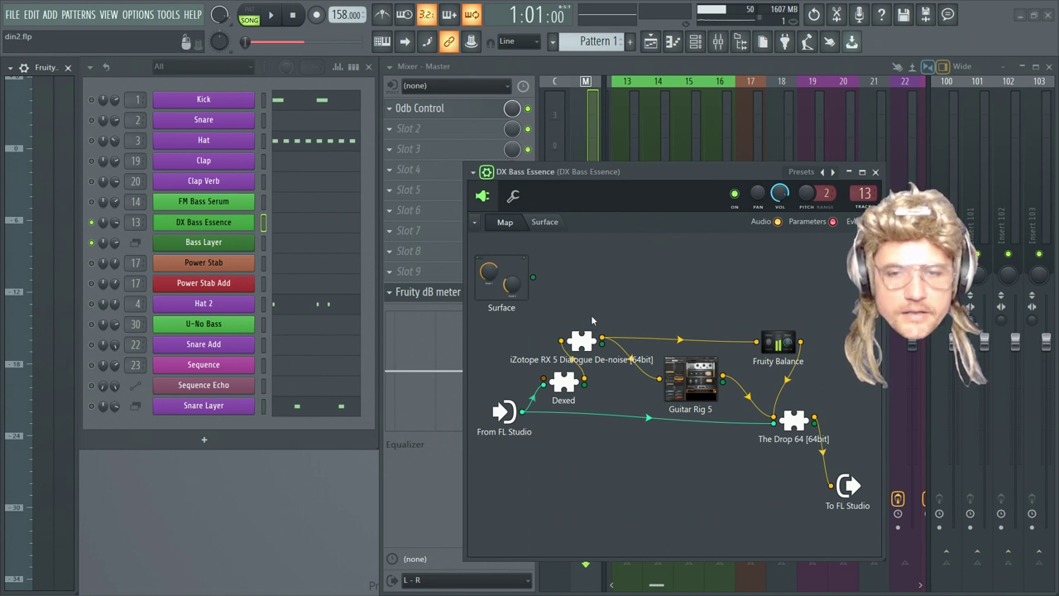
left_click_drag(596, 334, 602, 319)
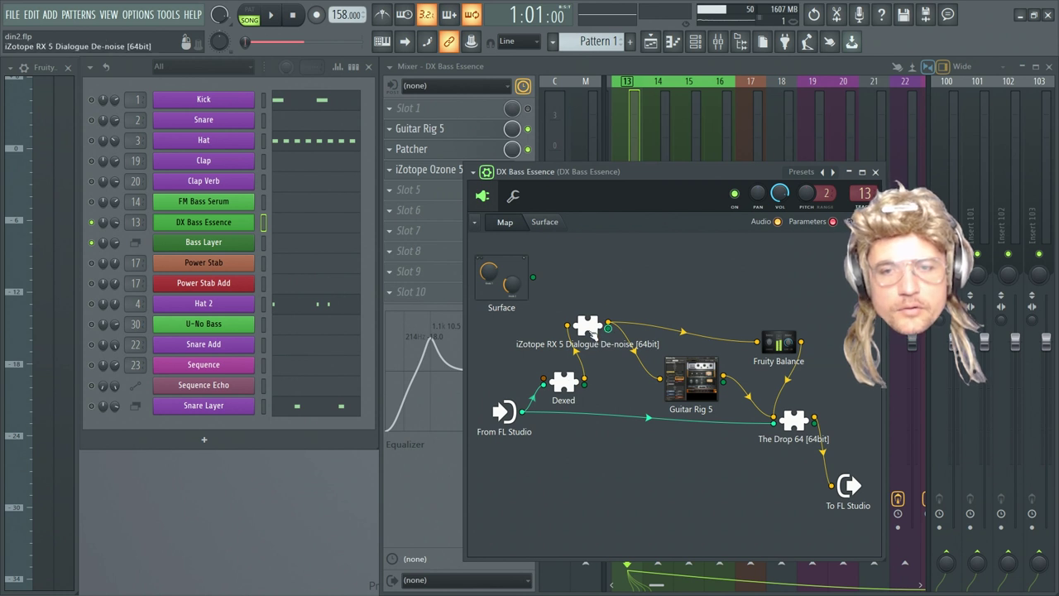
double_click(587, 325)
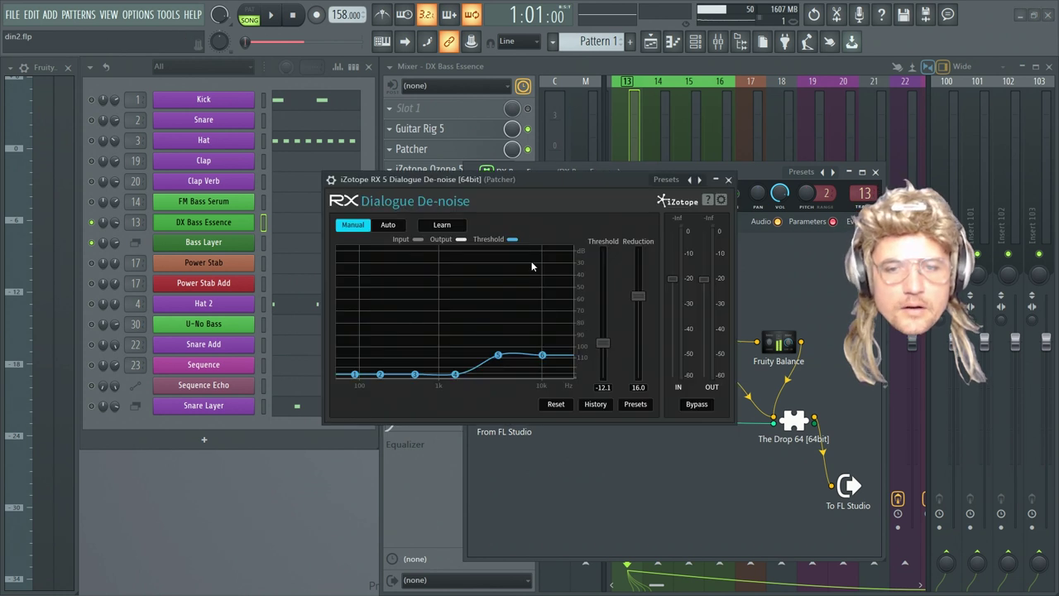
left_click(728, 180)
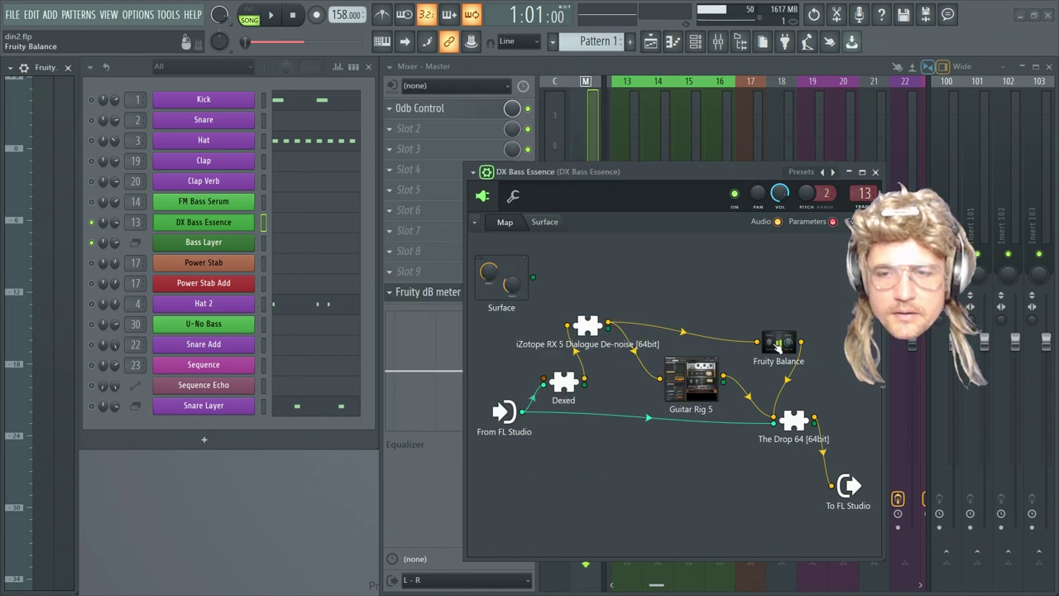
Open Guitar Rig 5 in the DX Bass Essence Patcher and examine its Transient Master and Little Reflektor modules
double_click(691, 380)
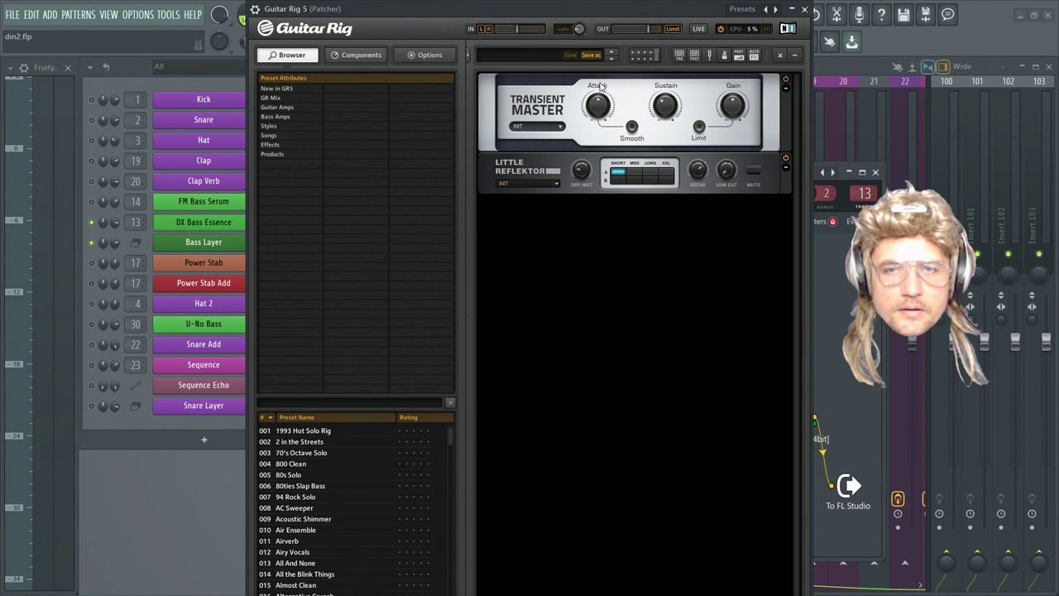
left_click(804, 9)
left_click_drag(708, 389, 709, 386)
Move the Fruity Balance node slightly up in the Patcher map and inspect its balance and volume settings
left_click_drag(782, 346, 773, 325)
left_click(772, 326)
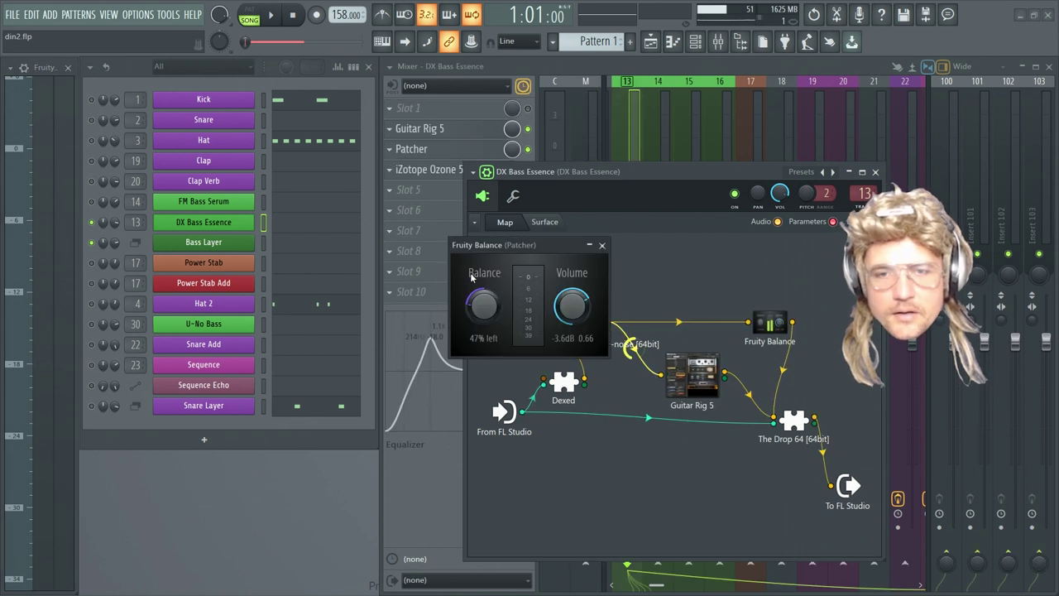
left_click_drag(489, 276, 485, 333)
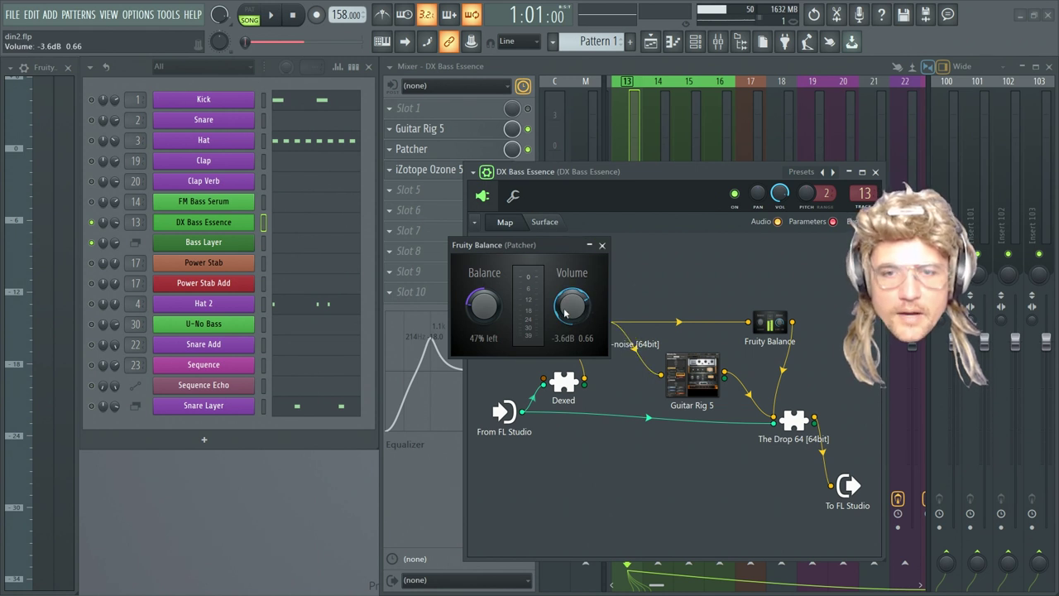
left_click(603, 246)
left_click(800, 326)
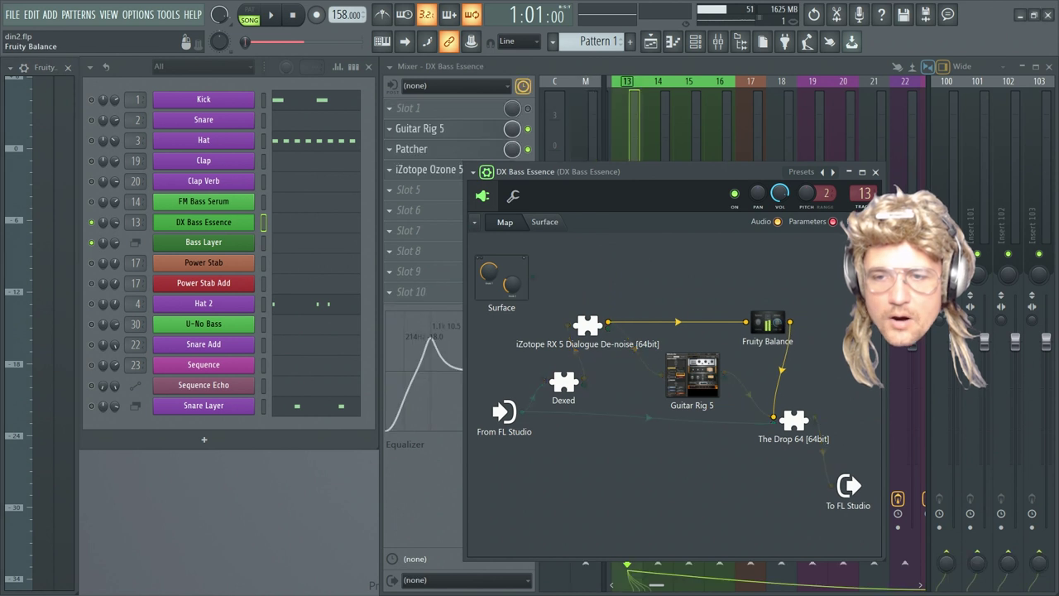
Open The Drop 64 filter in the Patcher and look through its lowpass circuit types
left_click_drag(803, 426, 792, 423)
double_click(792, 423)
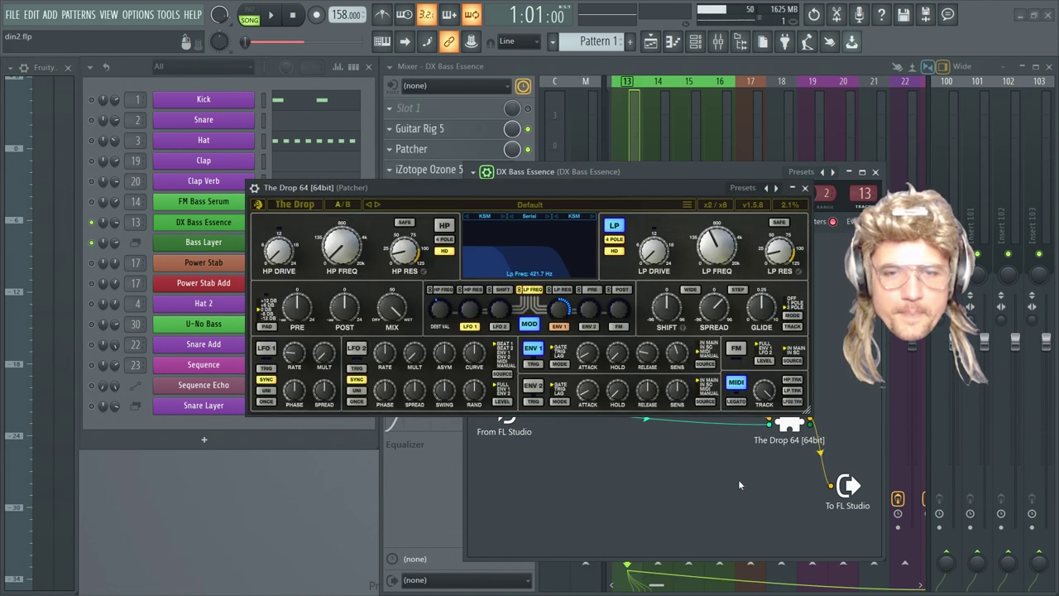
left_click_drag(538, 181, 544, 213)
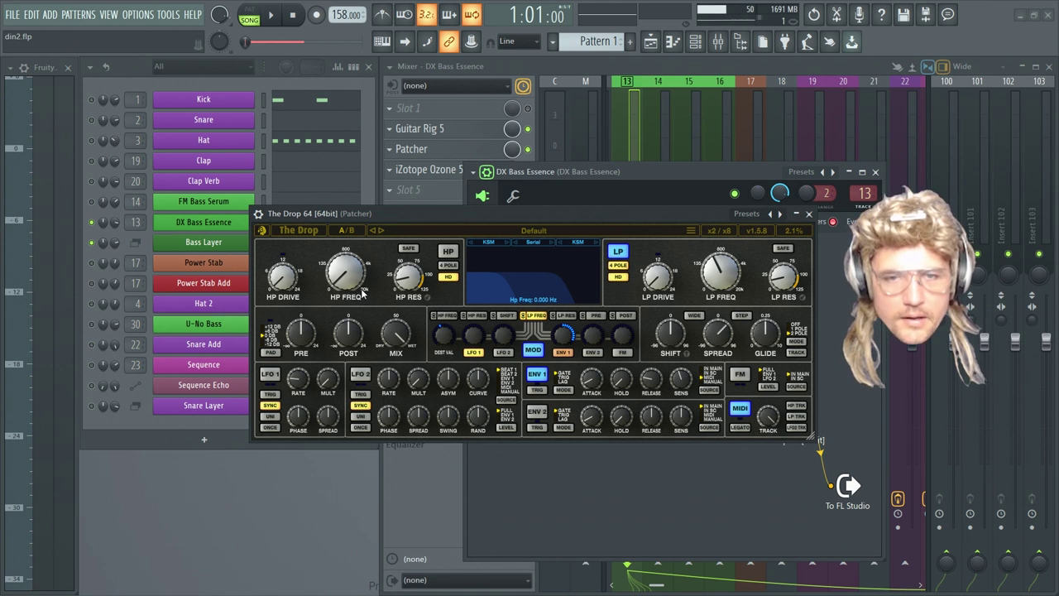
left_click(580, 241)
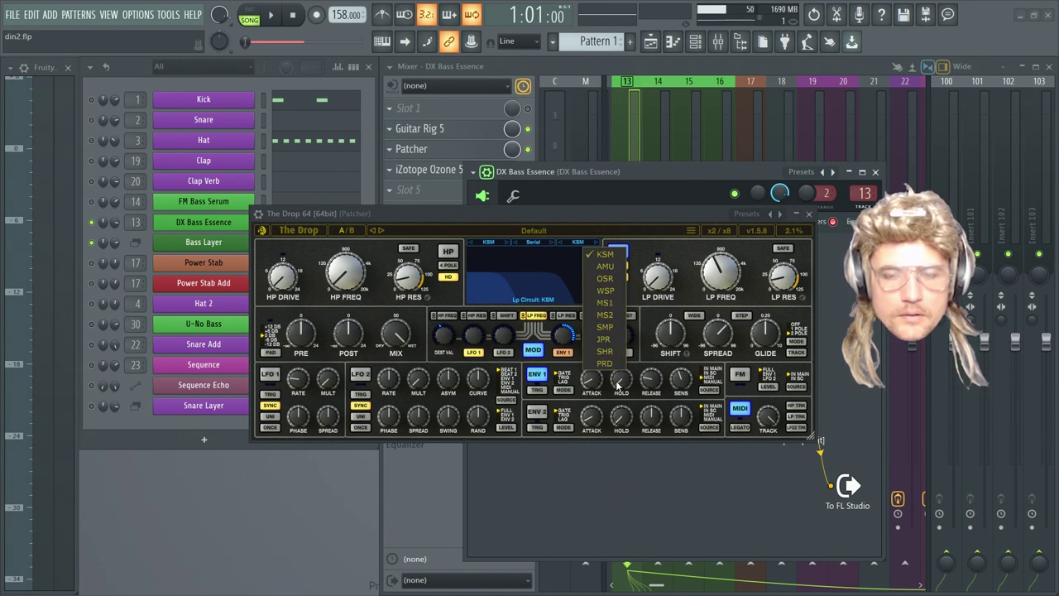
left_click(634, 212)
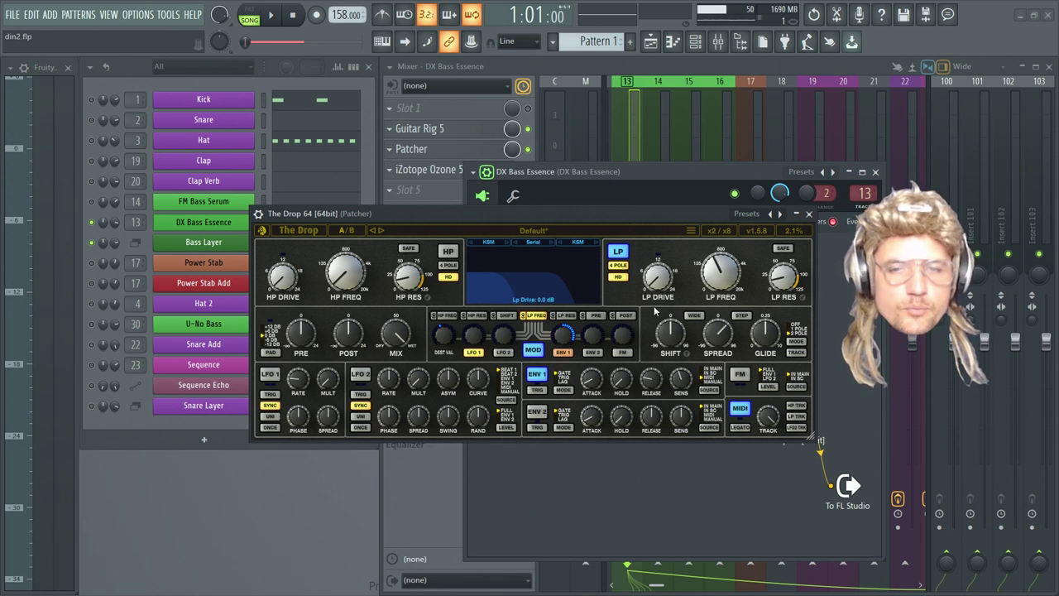
Sweep The Drop's LP Freq up to 20 kHz and return it to 421.6 Hz
left_click_drag(528, 211, 536, 221)
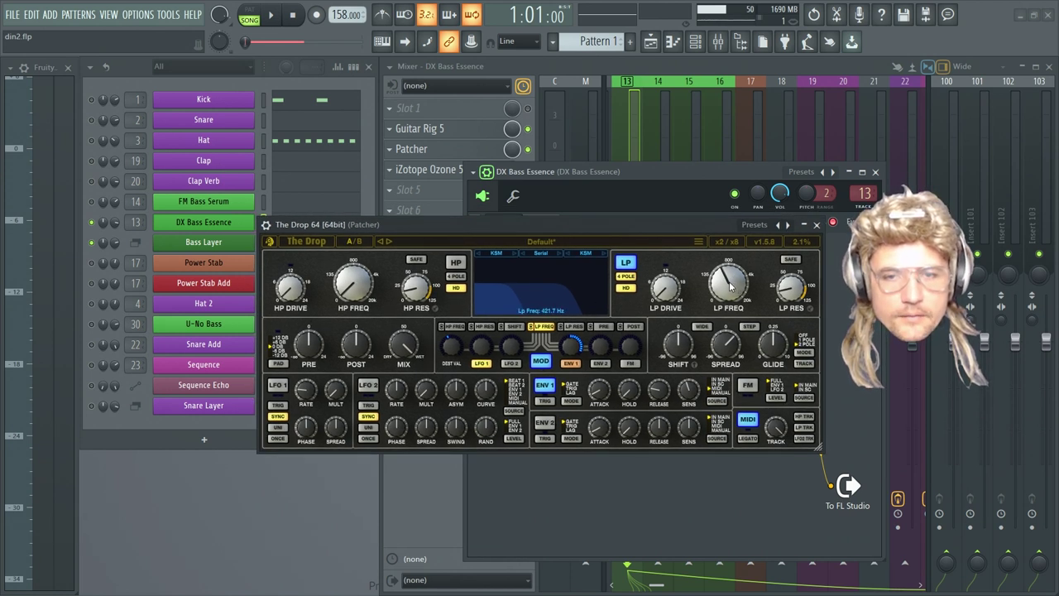
left_click_drag(730, 286, 767, 134)
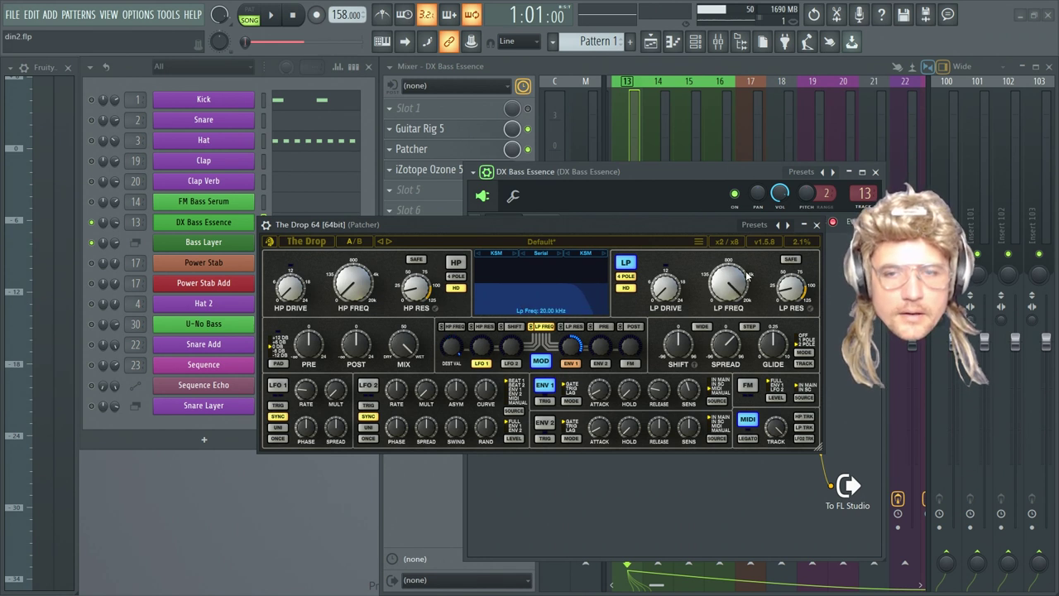
left_click_drag(729, 284, 728, 342)
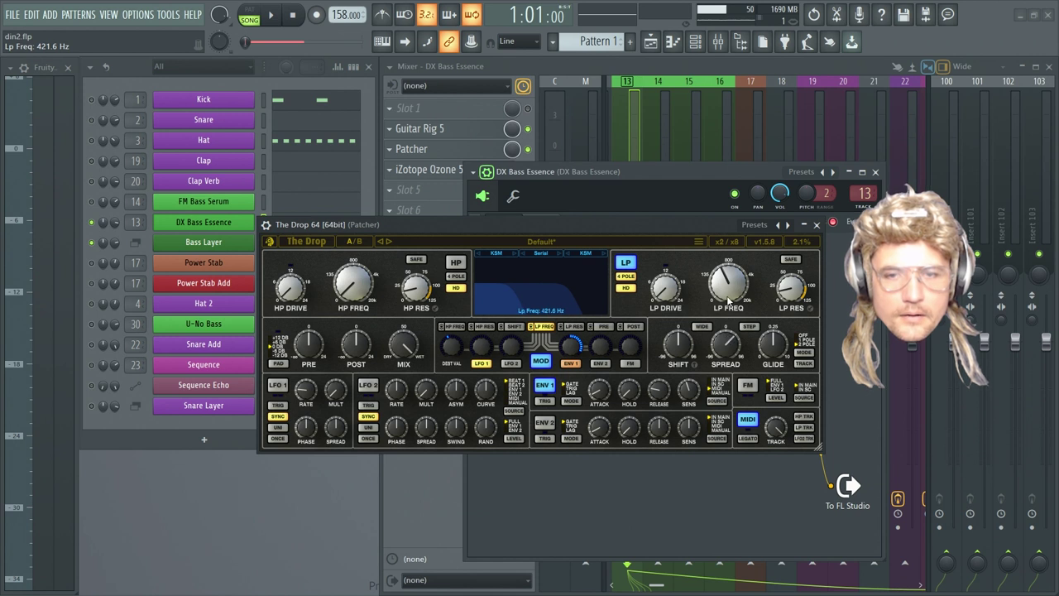
left_click_drag(729, 305, 733, 295)
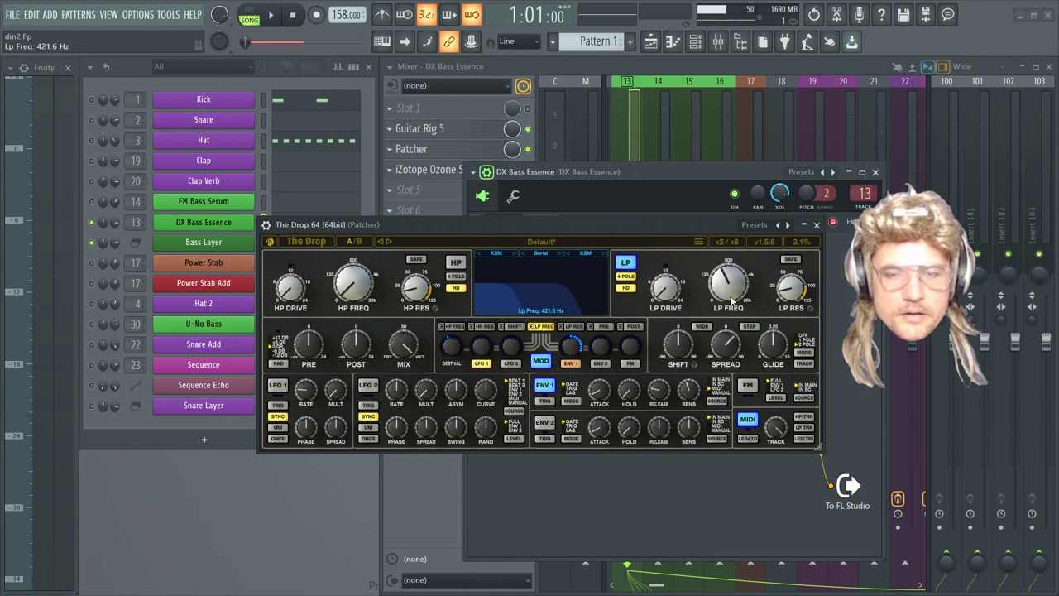
left_click(816, 225)
Move the To FL Studio node up beside Fruity Balance in the Patcher map and close the DX Bass Essence Patcher
left_click_drag(736, 176, 741, 172)
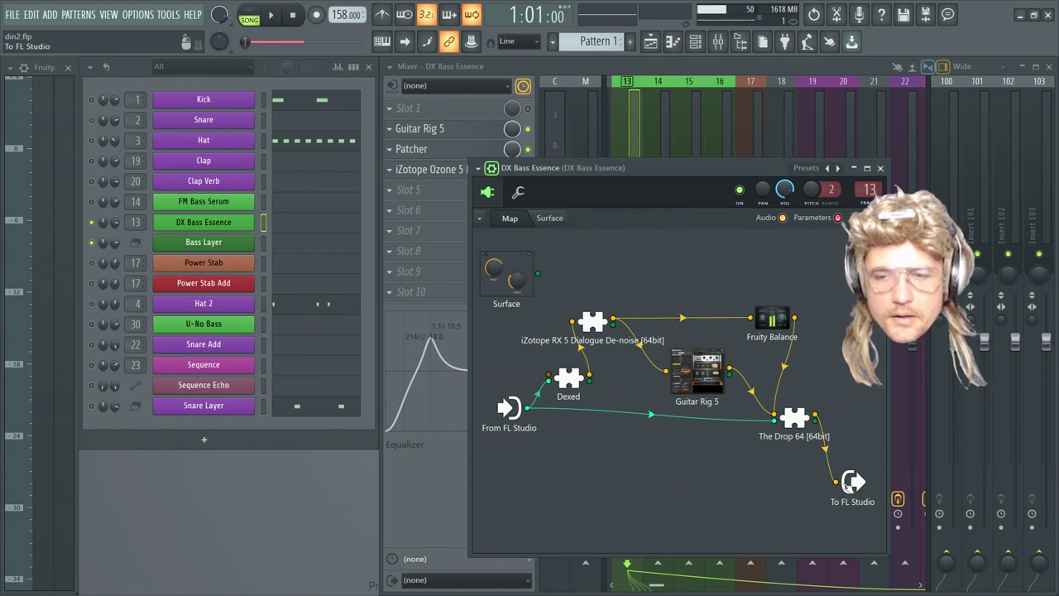
left_click_drag(853, 481, 844, 364)
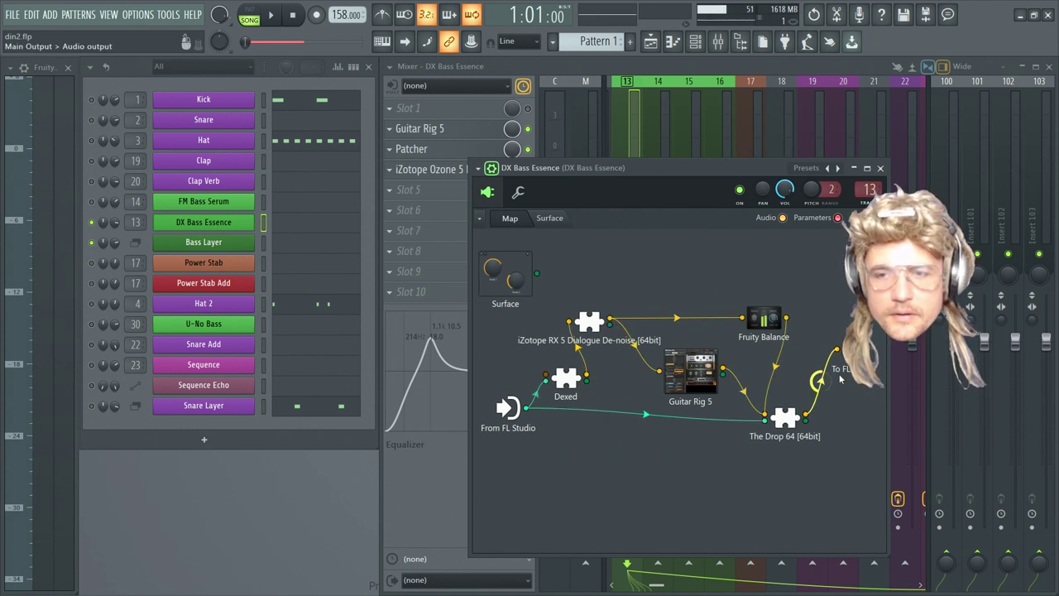
left_click(879, 168)
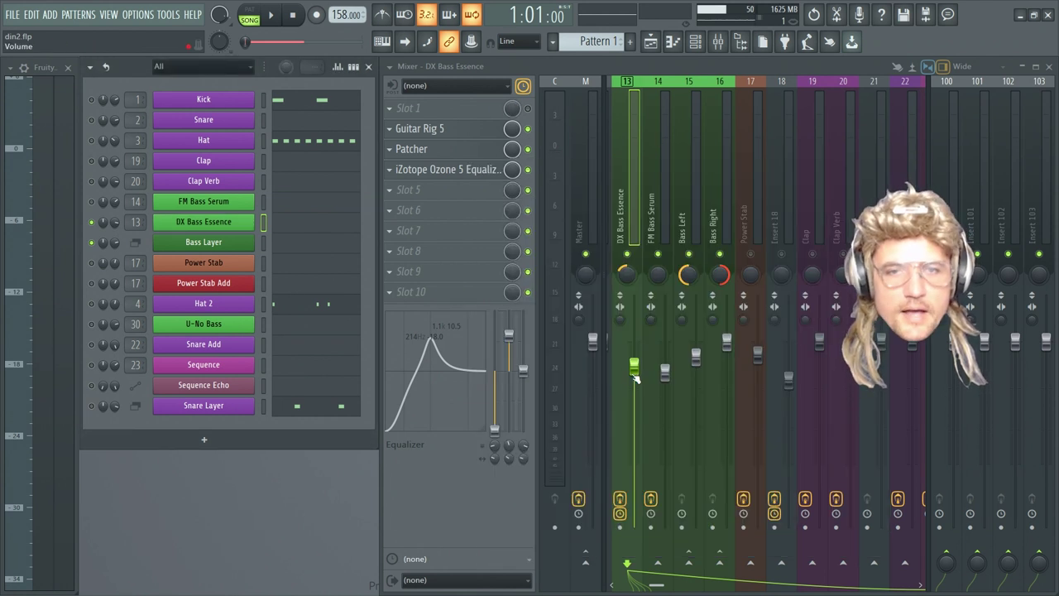
Open the iZotope Ozone 5 Equalizer on the DX Bass Essence mixer track and play the song repeatedly with its brickwall highpass
left_click(445, 171)
left_click_drag(621, 356, 600, 199)
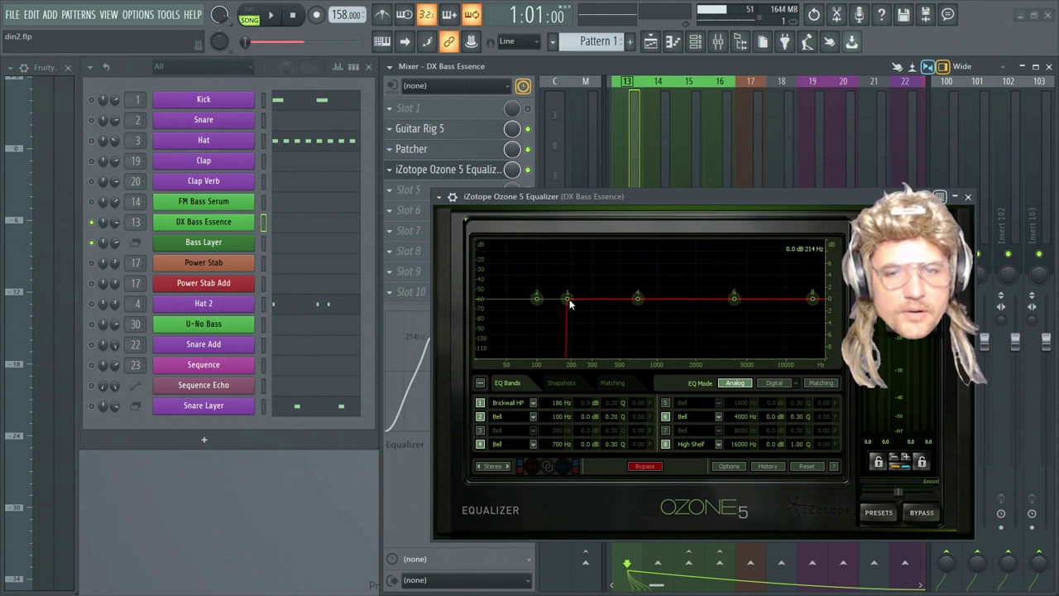
key("space")
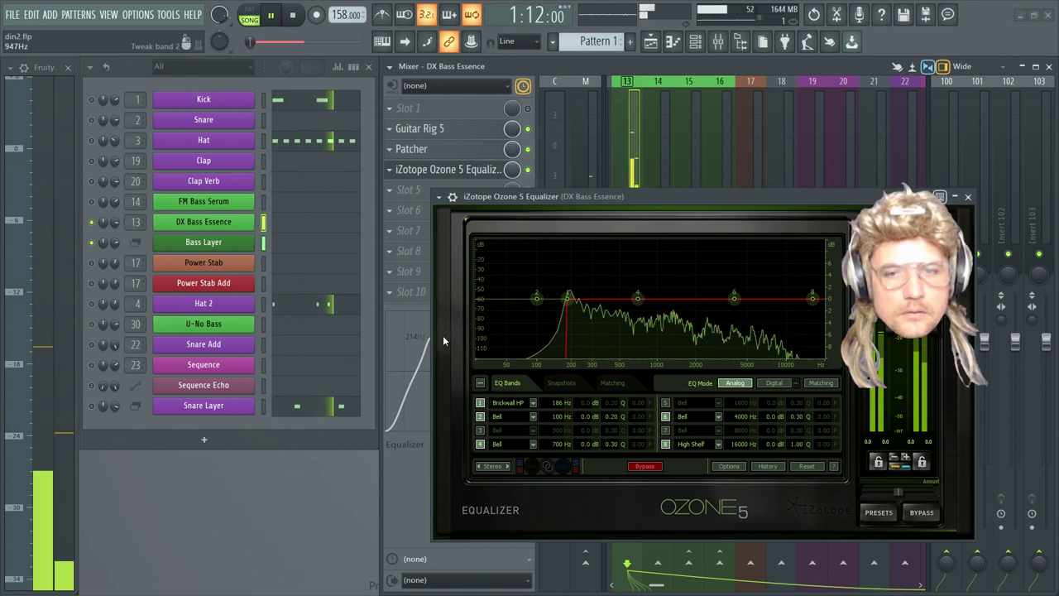
right_click(568, 298)
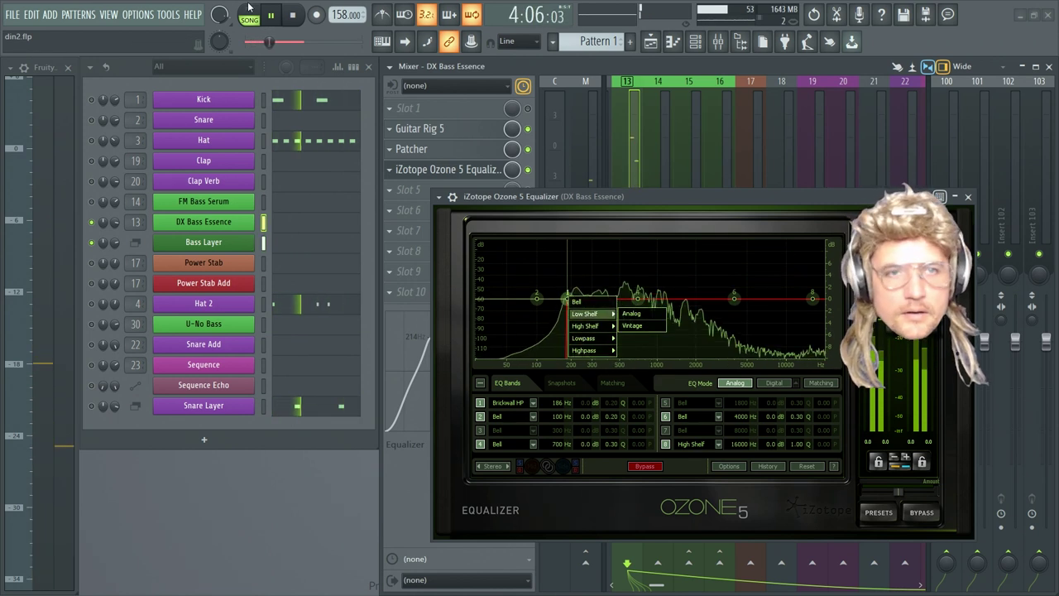
left_click(292, 17)
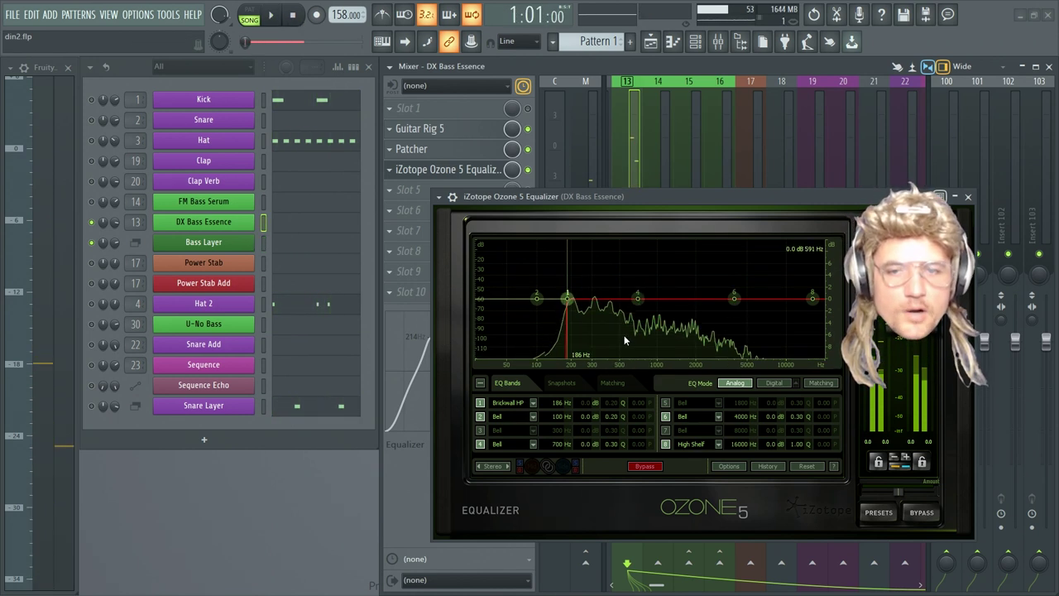
left_click(274, 17)
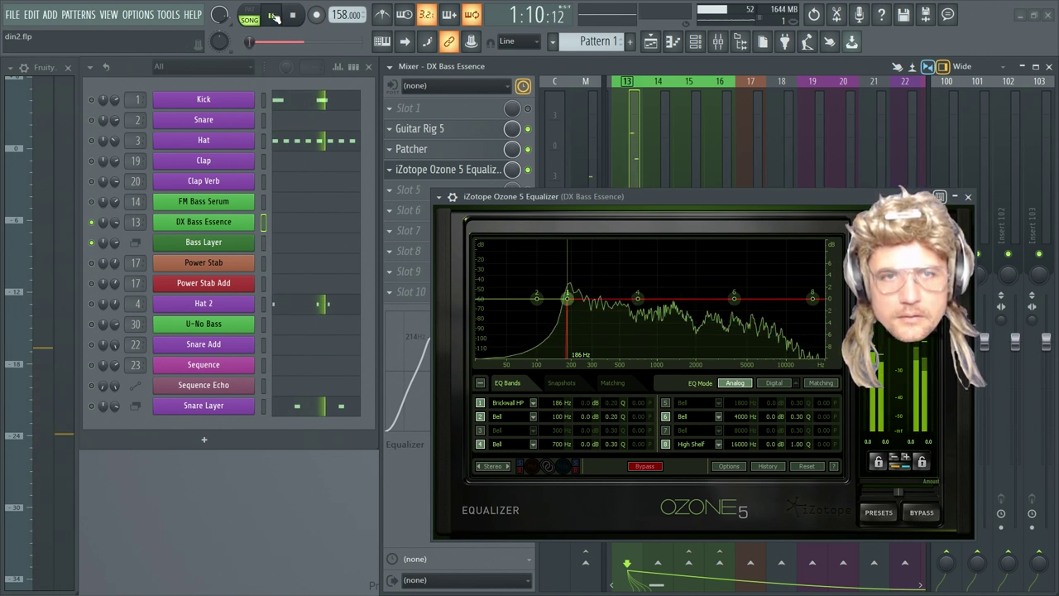
key("space")
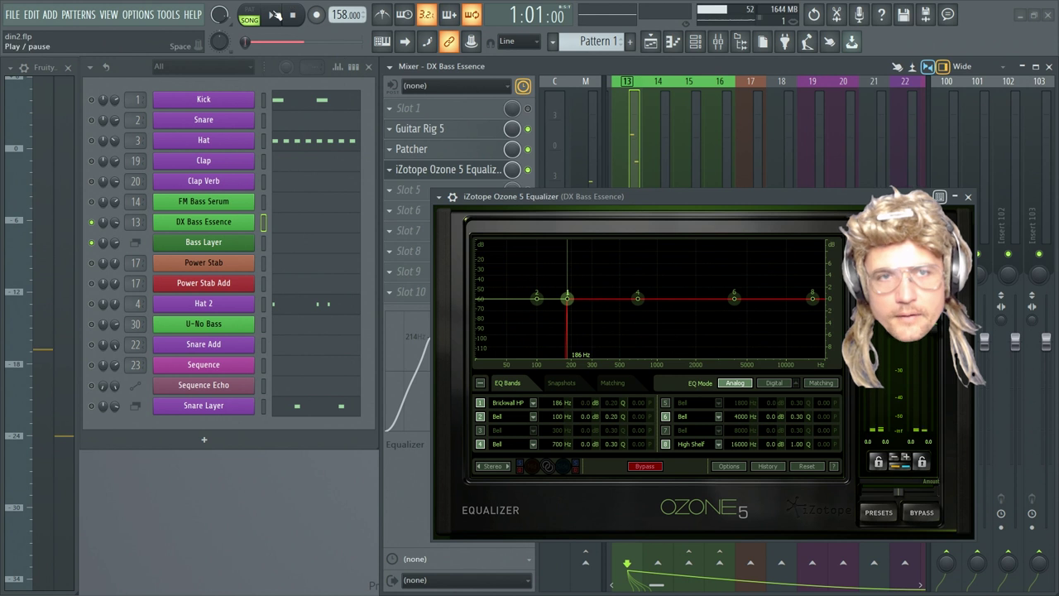
left_click(274, 17)
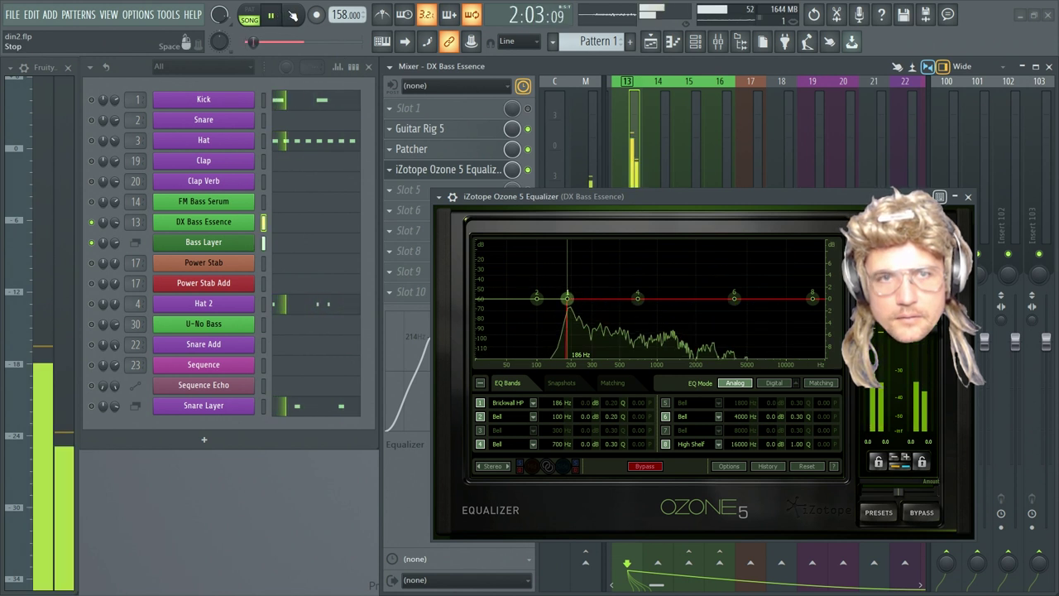
key("space")
Try the Ozone equalizer's brickwall highpass on band 1 at 20 Hz and play the song to hear the low end
left_click_drag(569, 287, 477, 296)
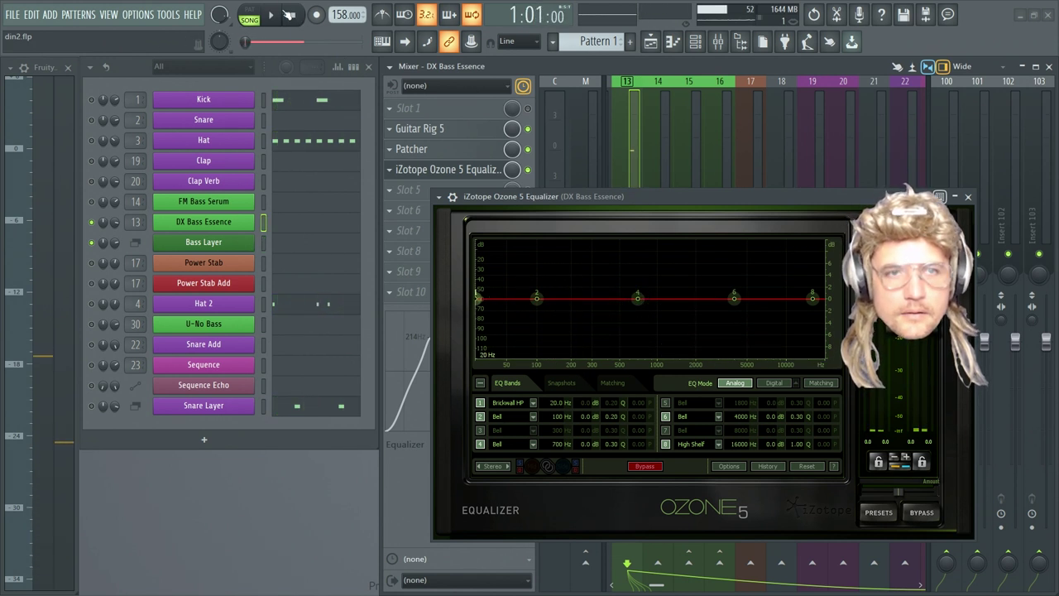
left_click(271, 17)
left_click(272, 17)
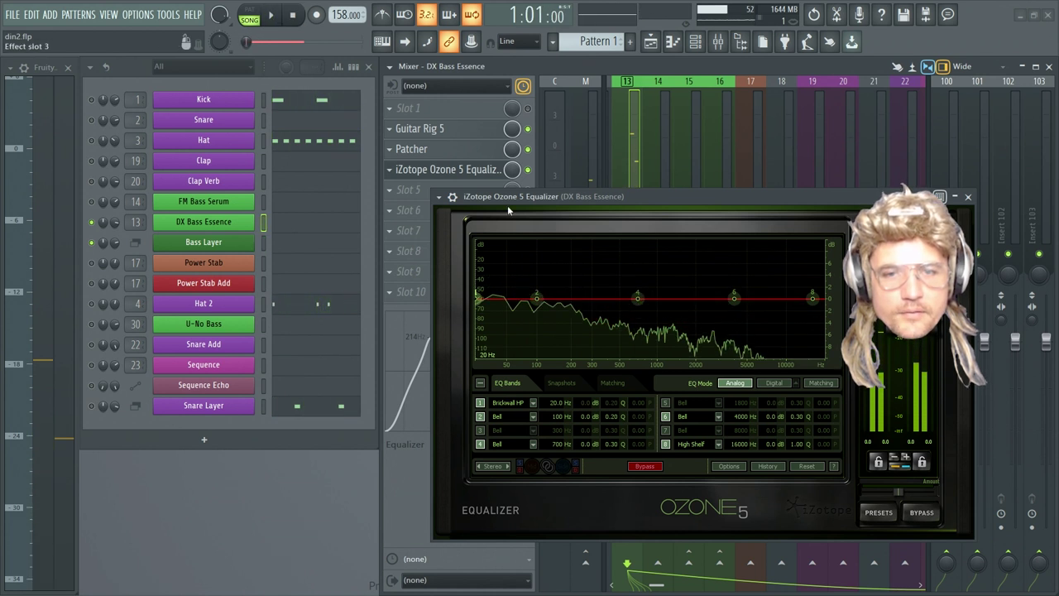
Set the Ozone equalizer's band 1 highpass frequency to 205 Hz and play the song
left_click_drag(477, 296, 576, 311)
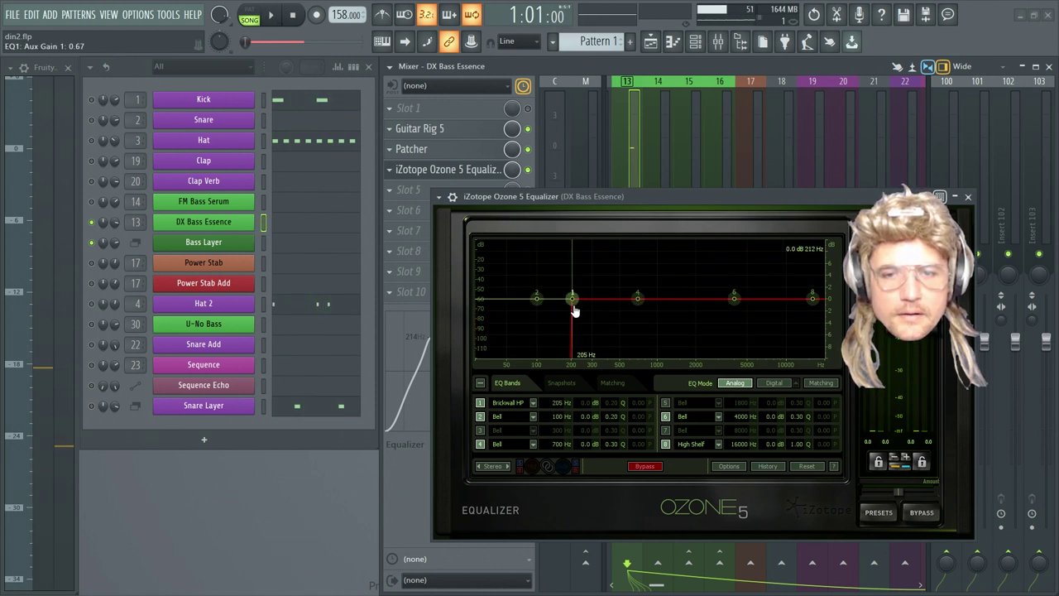
left_click(272, 16)
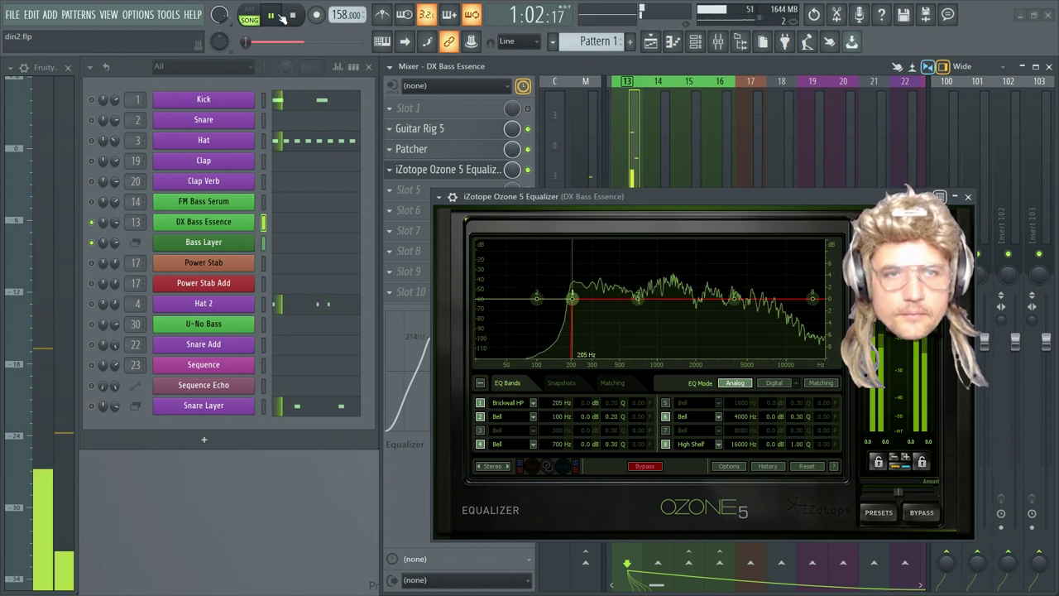
left_click(292, 18)
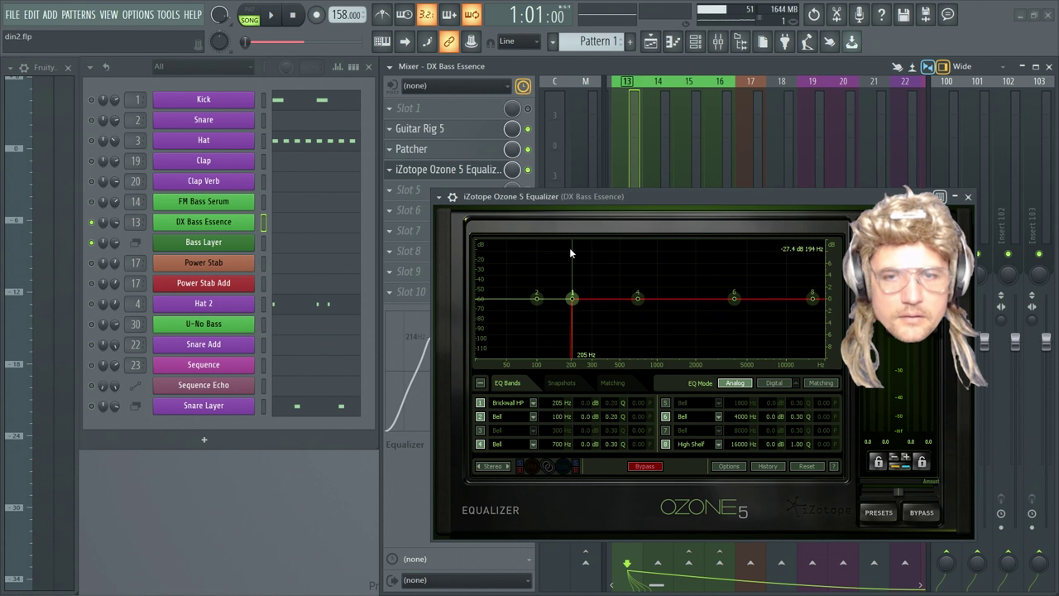
Change the Ozone equalizer's band 1 to a flat highpass with a slope of 48 and play the song
right_click(573, 303)
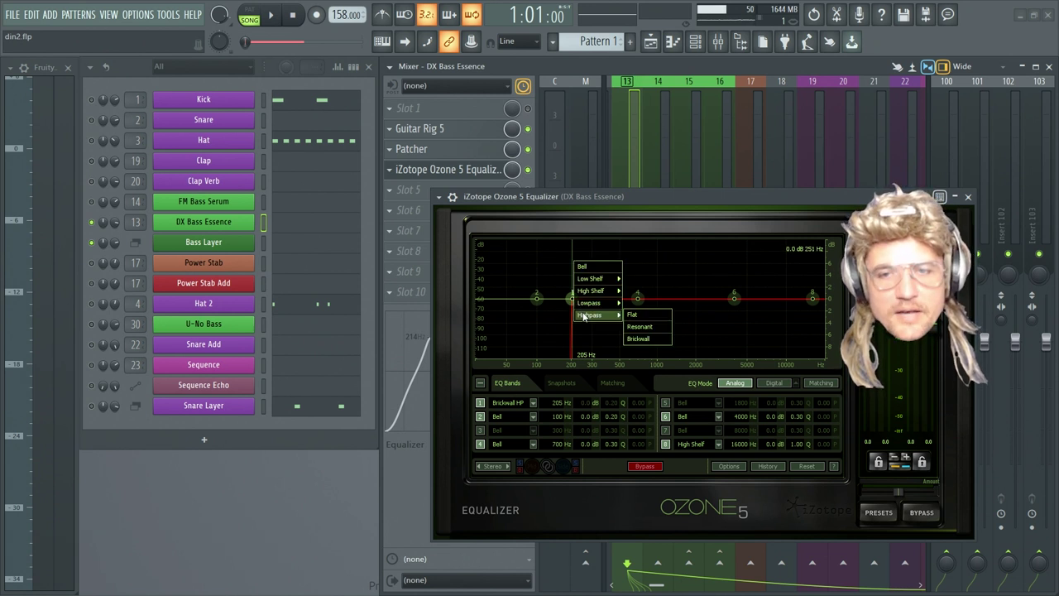
left_click(628, 315)
left_click_drag(596, 303, 576, 305)
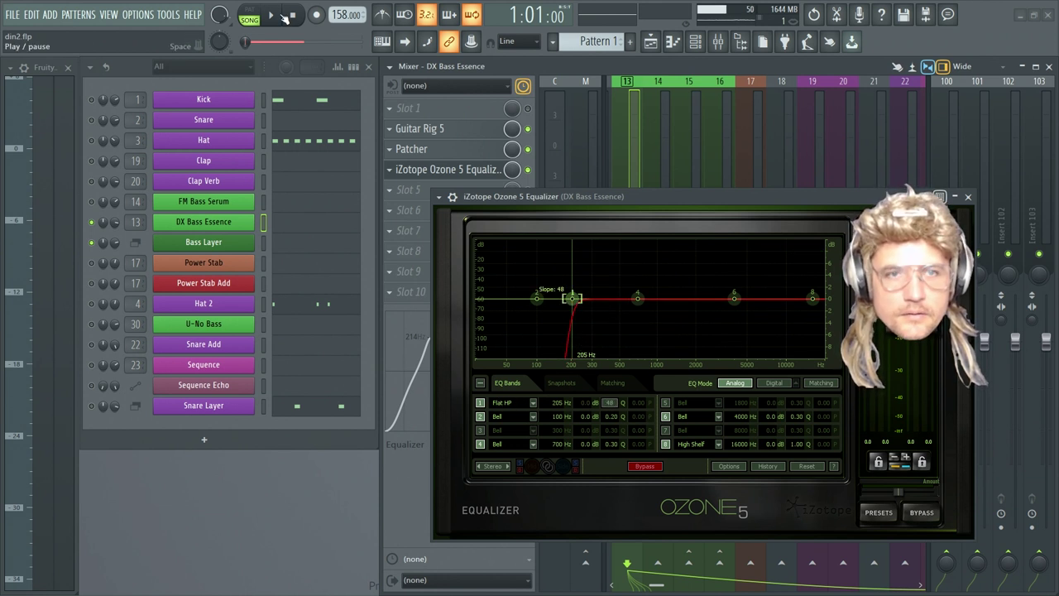
left_click(280, 16)
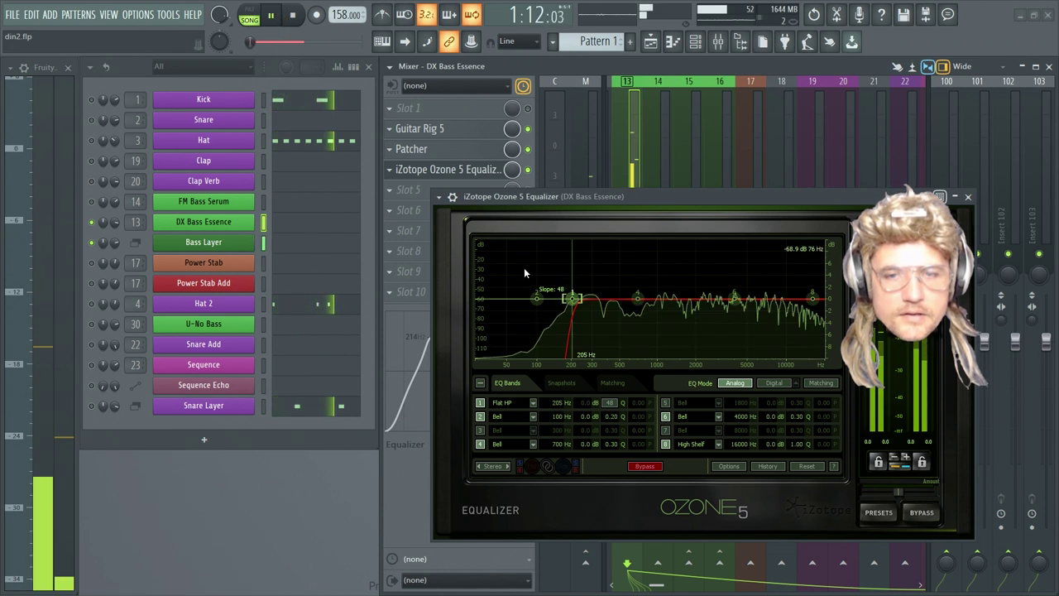
key("space")
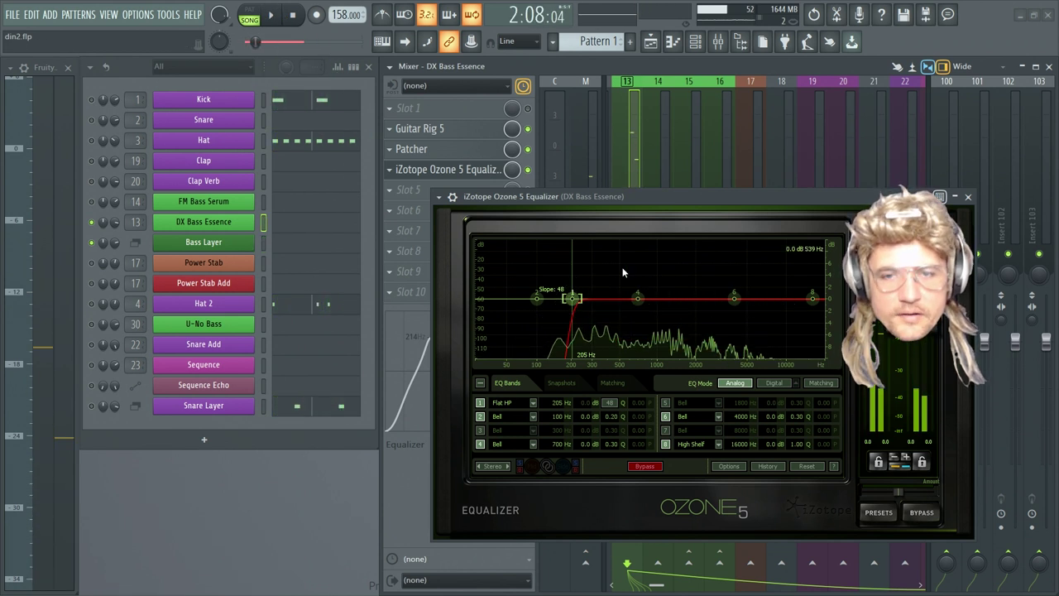
Change band 1 of the Ozone equalizer on DX Bass Essence to a brickwall highpass at 203 Hz
right_click(573, 299)
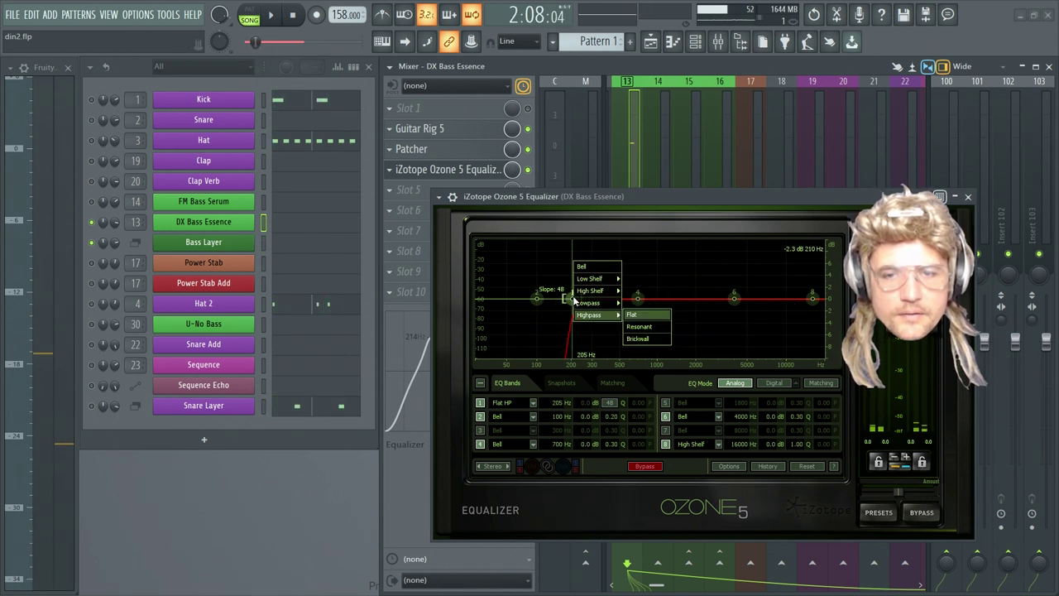
left_click(645, 337)
left_click_drag(572, 298, 573, 300)
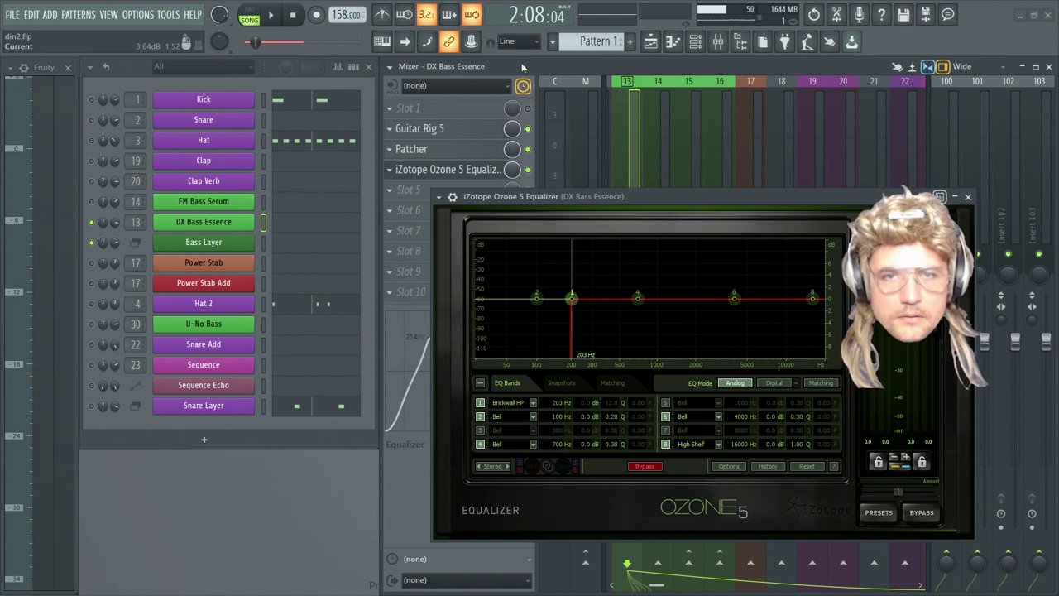
Compare the effect chains on the FM Bass Serum and DX Bass Essence mixer tracks
left_click(589, 240)
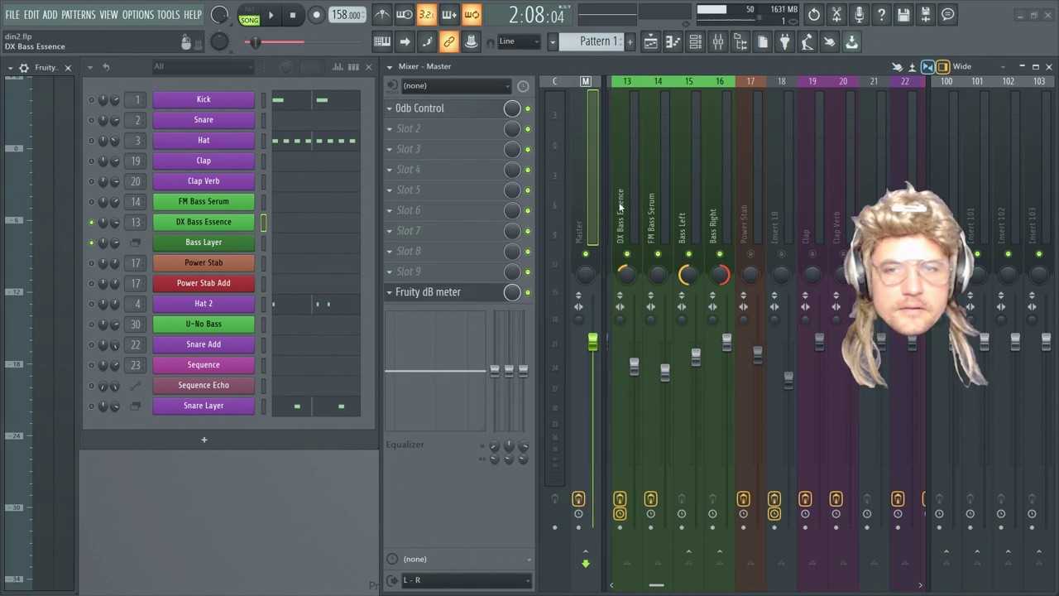
left_click(661, 82)
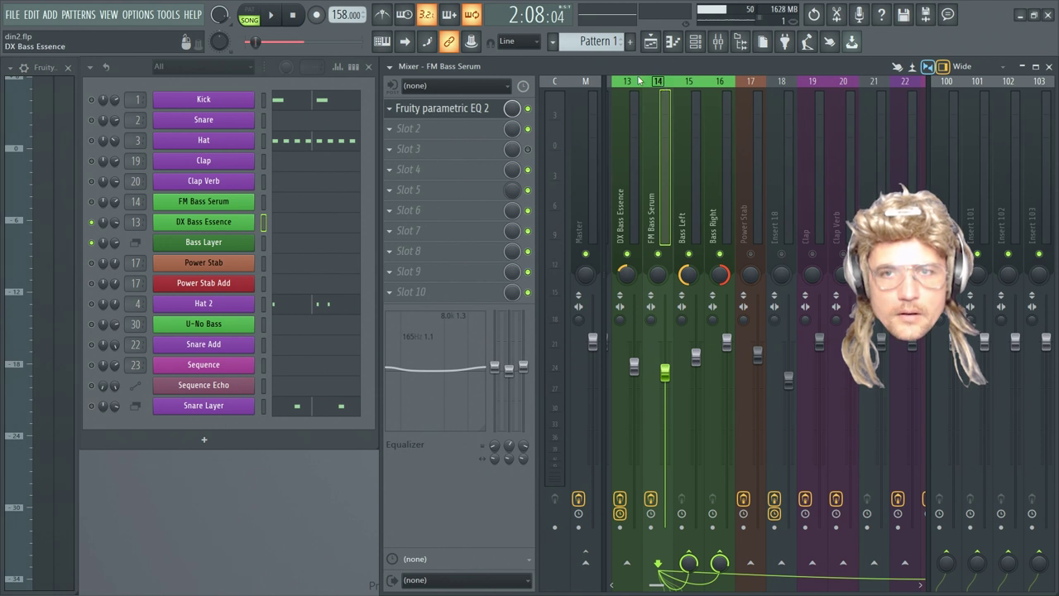
left_click(640, 79)
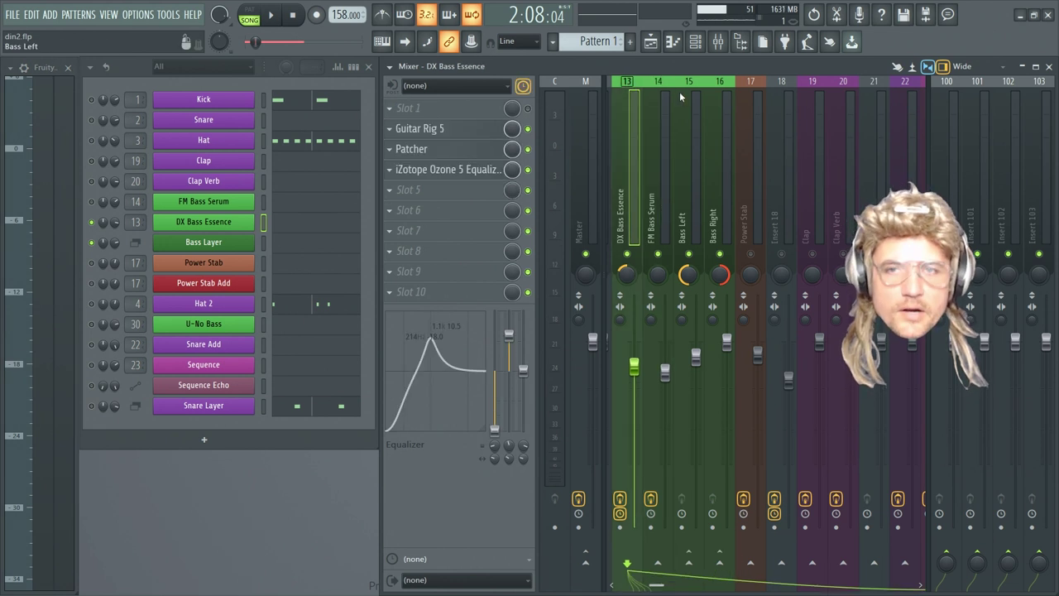
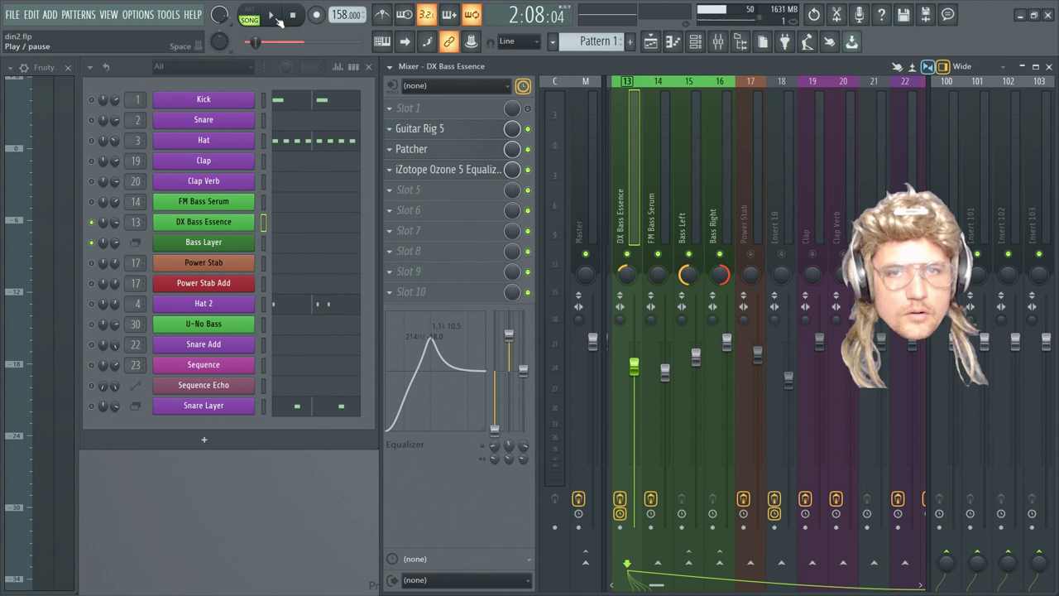
Mute the DX Bass Essence channel, leave only U-No Bass and Bass Layer active, and play the song
left_click(91, 222)
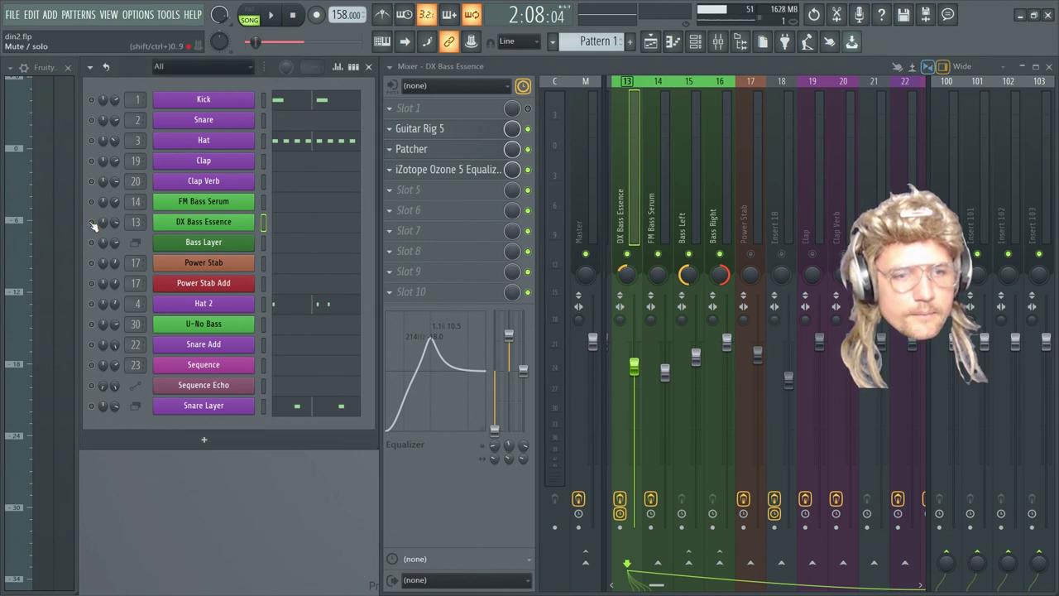
left_click(92, 324)
left_click(92, 243)
key("space")
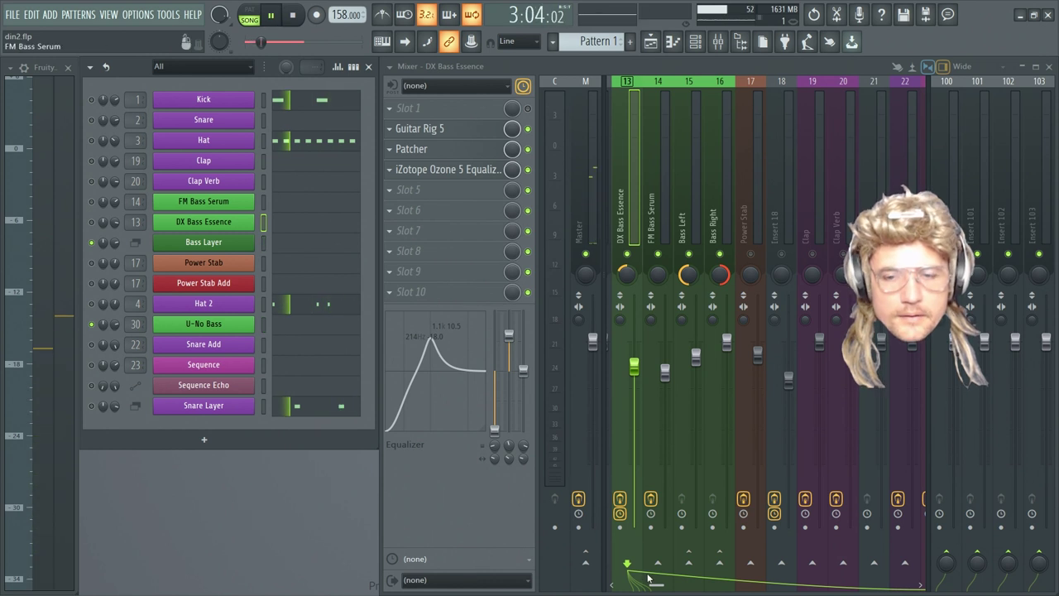
Inspect the Fruity Stereo Enhancer's stereo separation and the panning on the U-No Bass mixer track during playback
left_click_drag(654, 583, 686, 583)
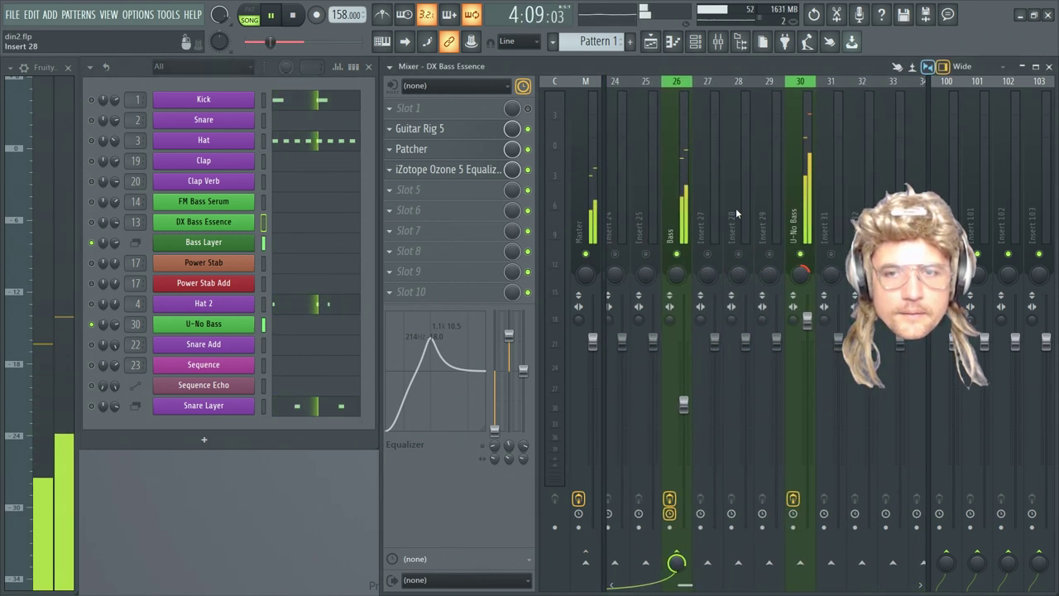
left_click(793, 166)
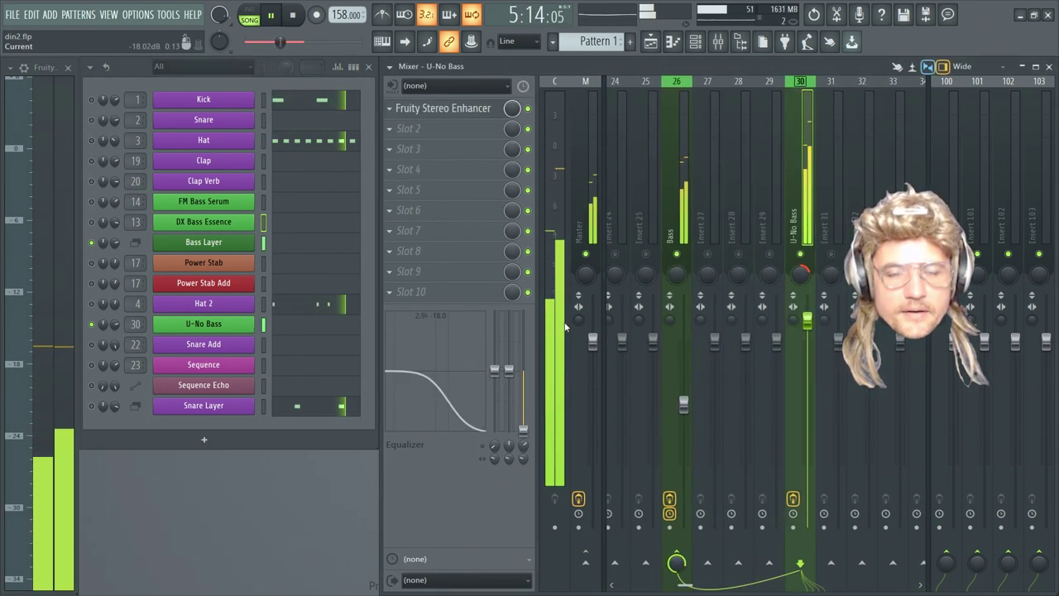
left_click(443, 109)
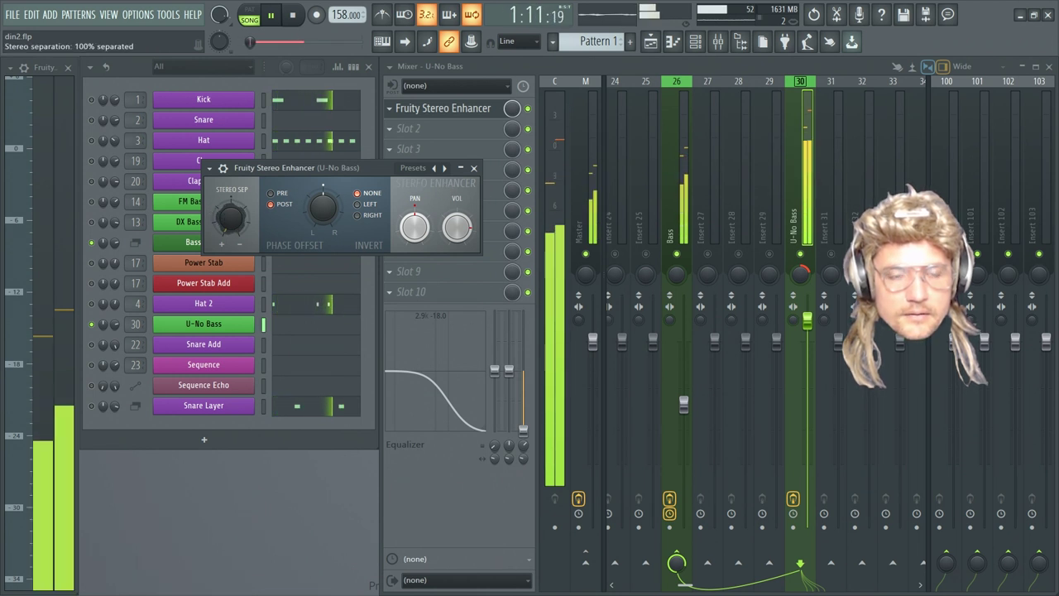
left_click_drag(232, 216, 240, 203)
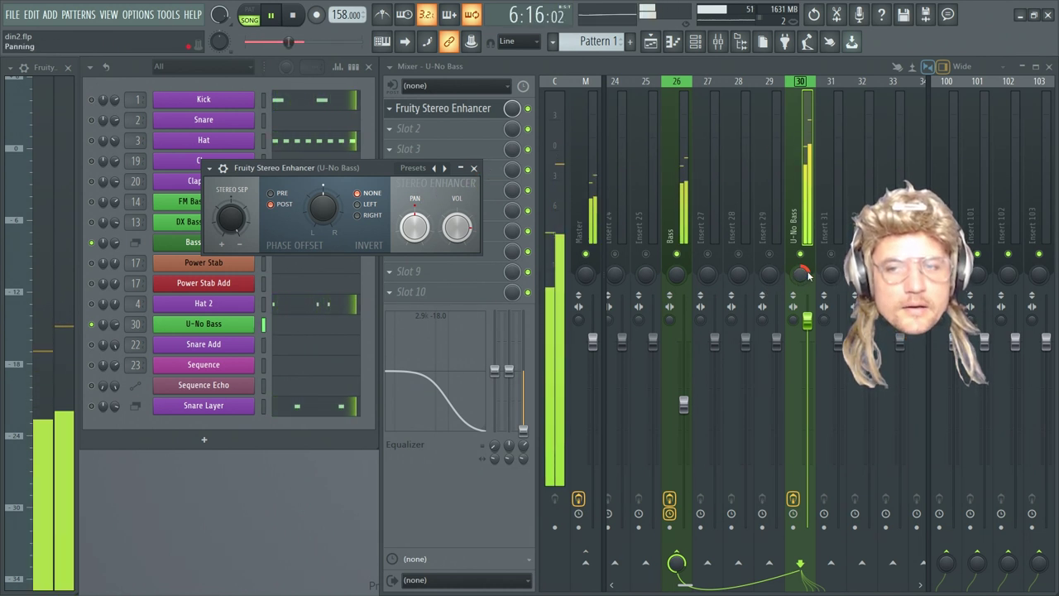
left_click(474, 169)
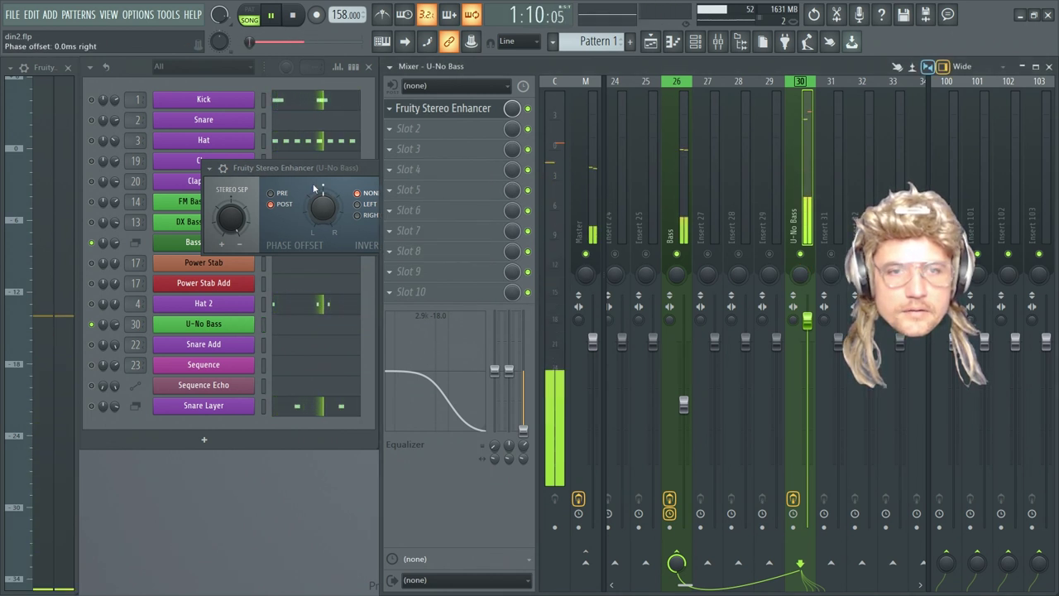
Try panning the U-No Bass track 34% right in its Fruity Stereo Enhancer and close the plugin
left_click(443, 109)
left_click_drag(415, 228, 415, 213)
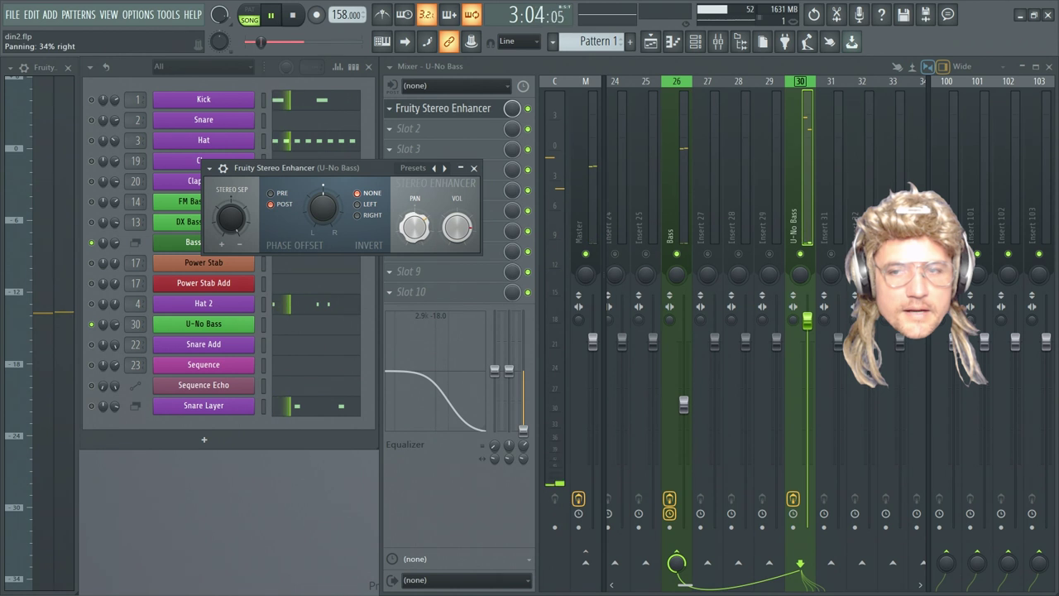
left_click(474, 169)
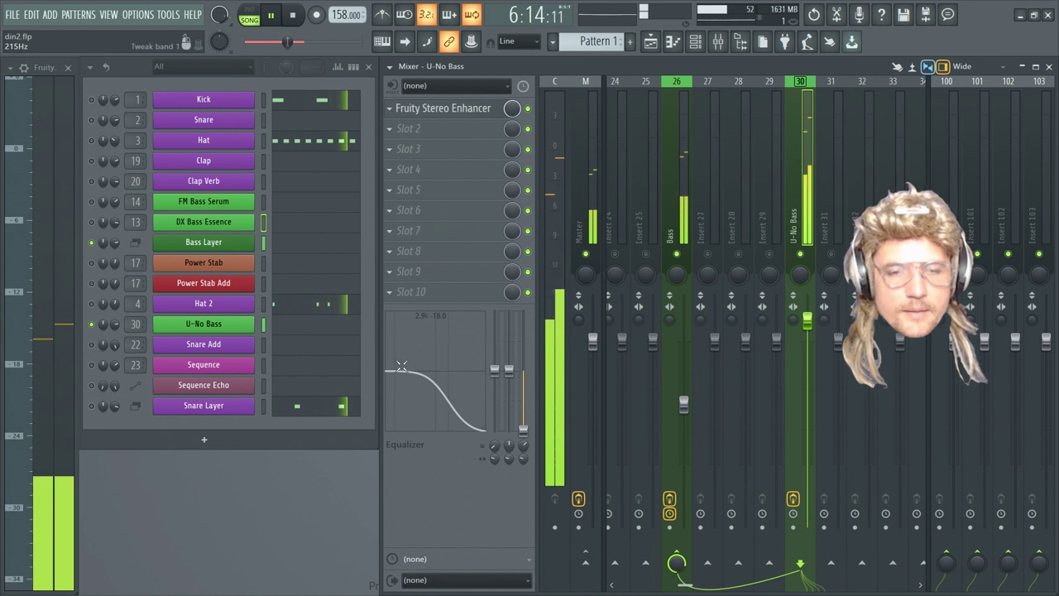
Examine the high-frequency cut in the U-No Bass track's built-in mixer equalizer while the song plays
left_click_drag(392, 374, 378, 370)
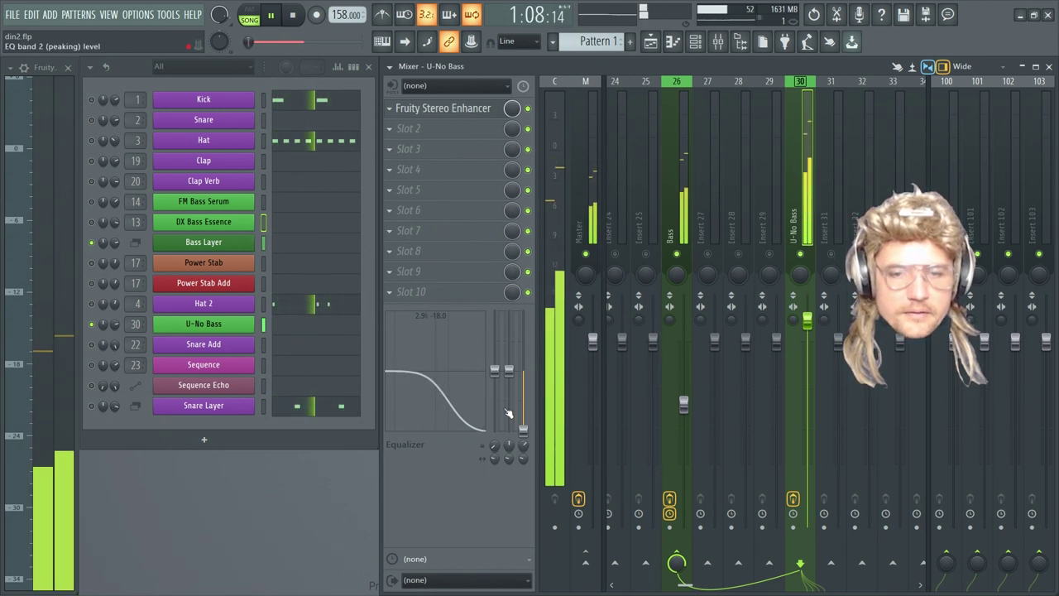
mouse_move(523, 431)
left_mouse_down()
mouse_move(523, 370)
mouse_move(523, 430)
left_mouse_up()
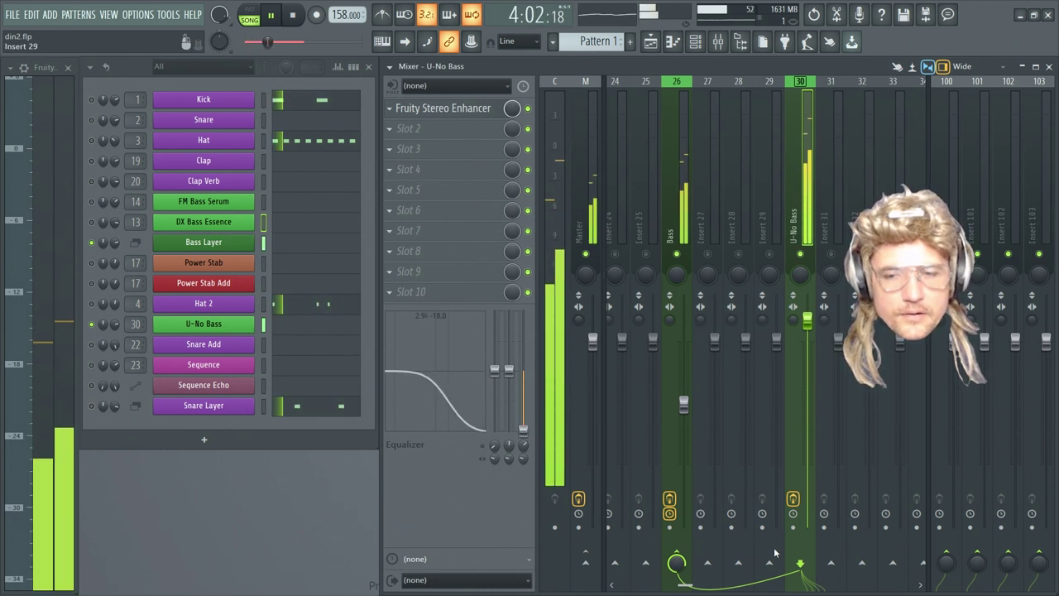
scroll(672, 529, "left", 4)
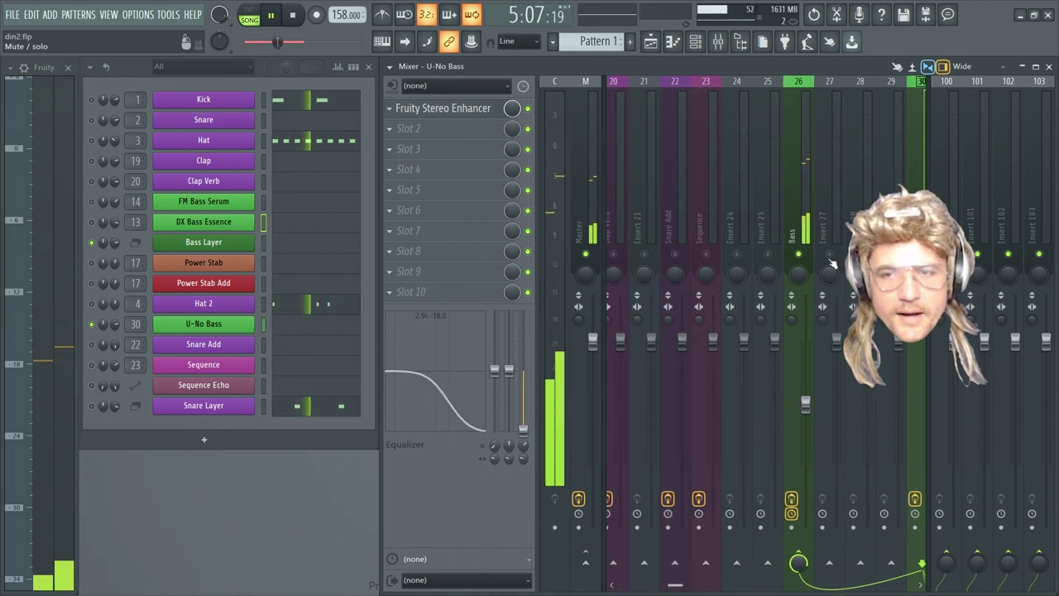
mouse_move(674, 585)
left_mouse_down()
mouse_move(652, 587)
mouse_move(683, 586)
mouse_move(673, 586)
left_mouse_up()
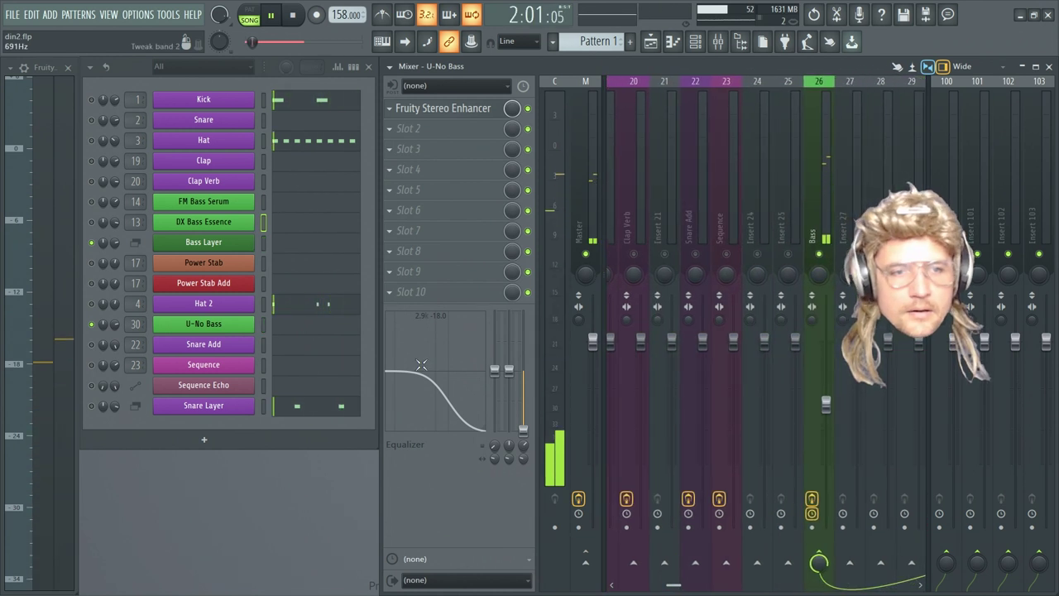
Unmute the FM Bass Serum and DX Bass Essence channels to hear all bass layers together, and stop playback
left_click(91, 201)
left_click(91, 222)
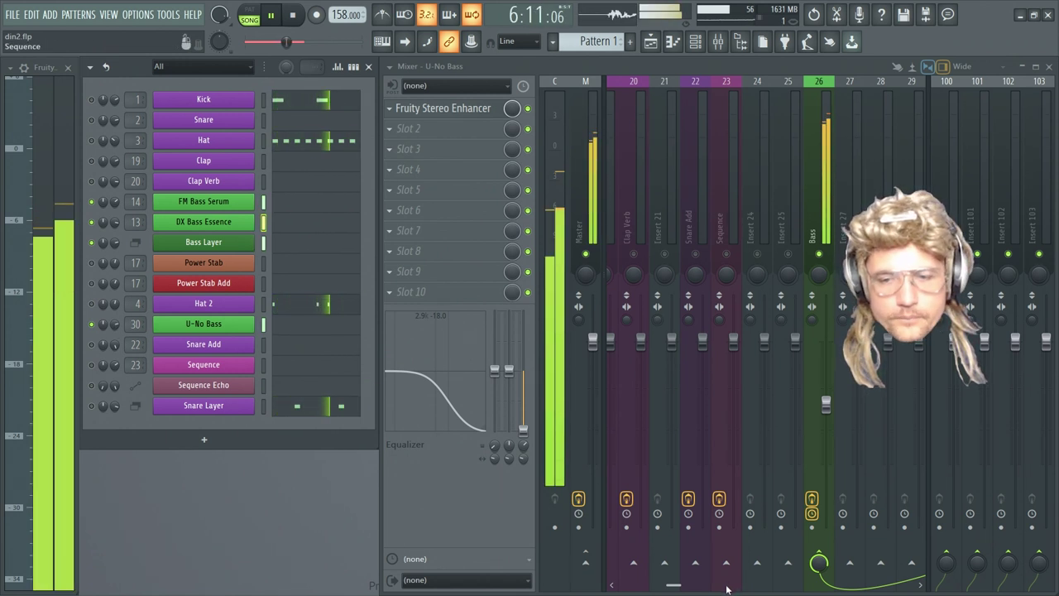
mouse_move(674, 586)
left_mouse_down()
mouse_move(656, 586)
mouse_move(685, 586)
left_mouse_up()
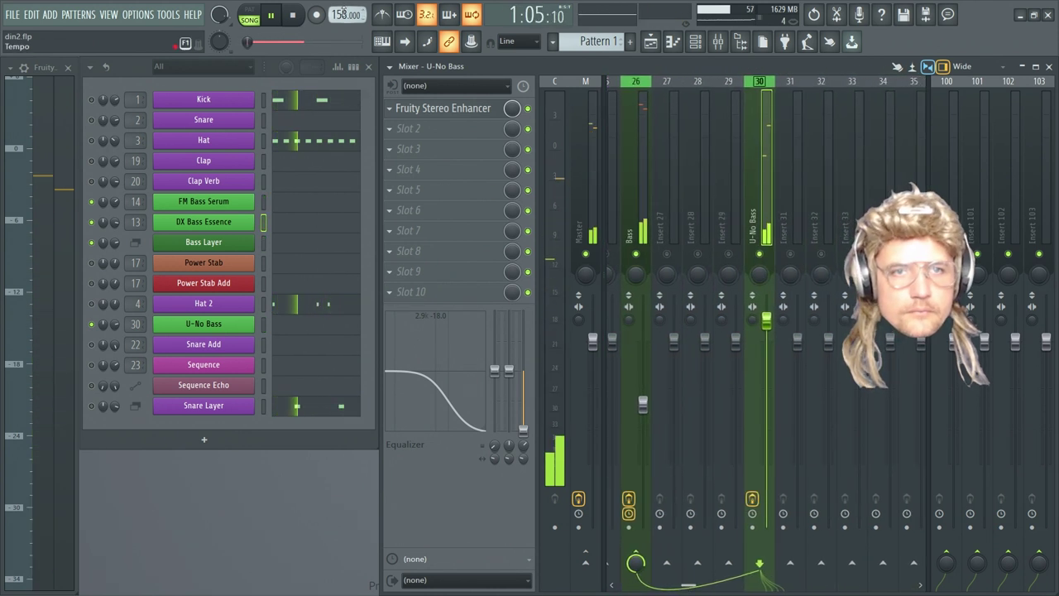
key("space")
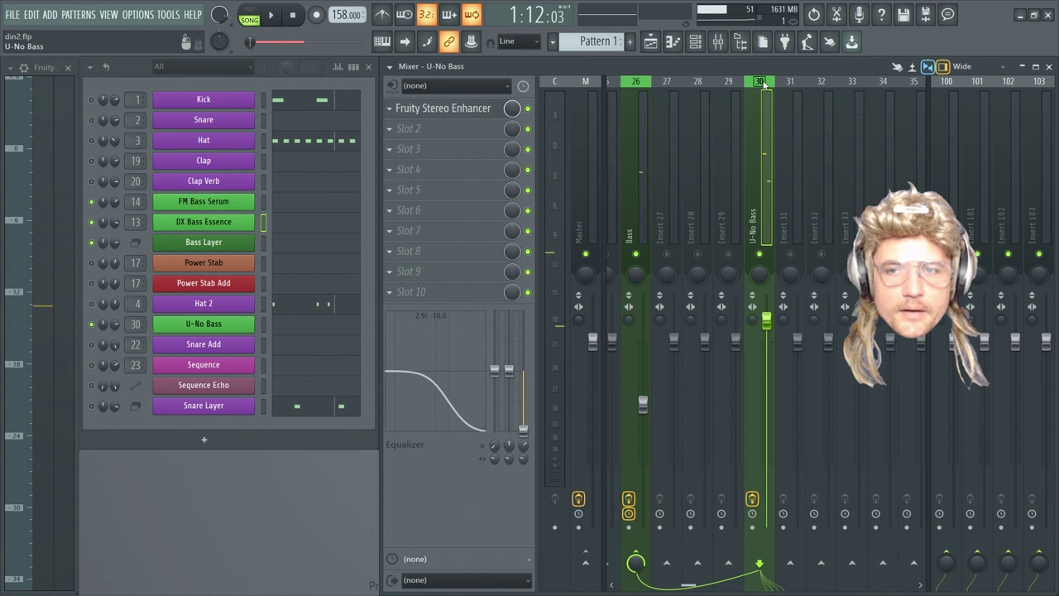
Open the iZotope Ozone 5 Imager on the Bass mixer track, examine its stereo widths while the song plays, and close it
left_click(636, 82)
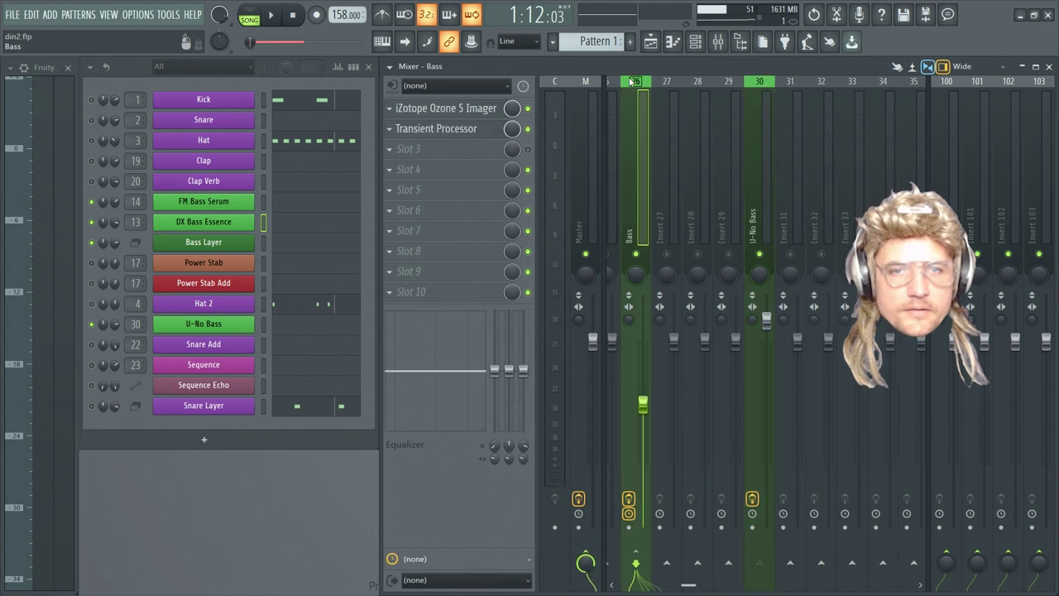
left_click(448, 110)
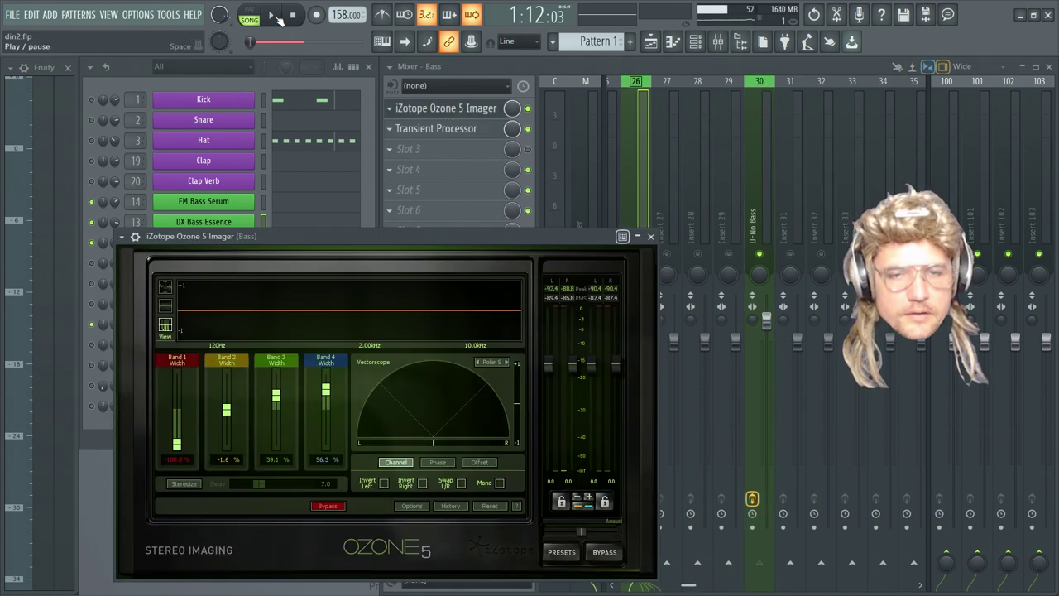
left_click(275, 16)
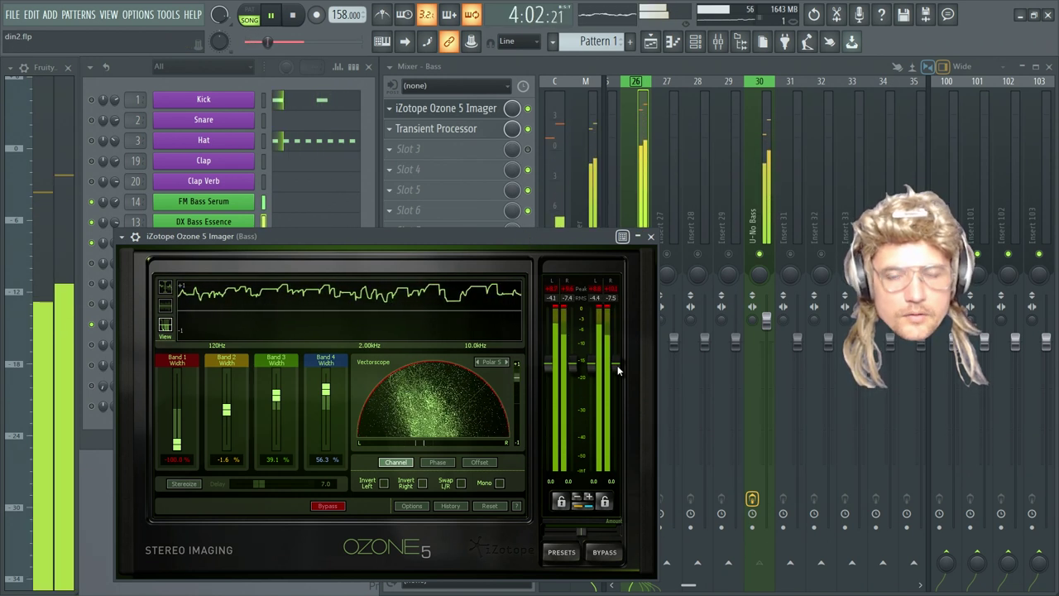
left_click(271, 17)
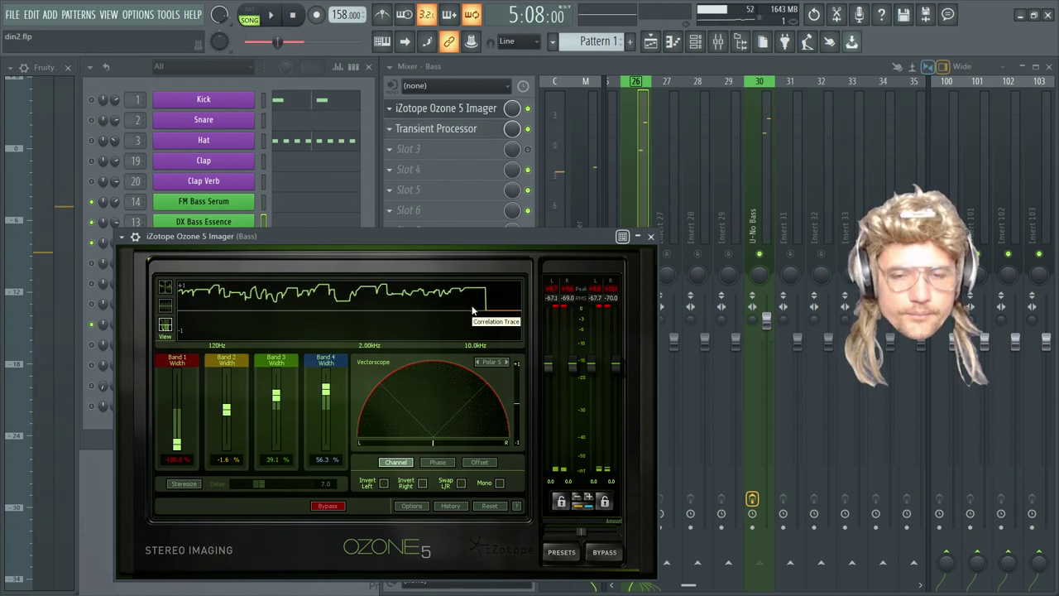
left_click(651, 238)
Open the Transient Processor on the Bass mixer track and compare the sound with it bypassed and enabled
left_click(463, 132)
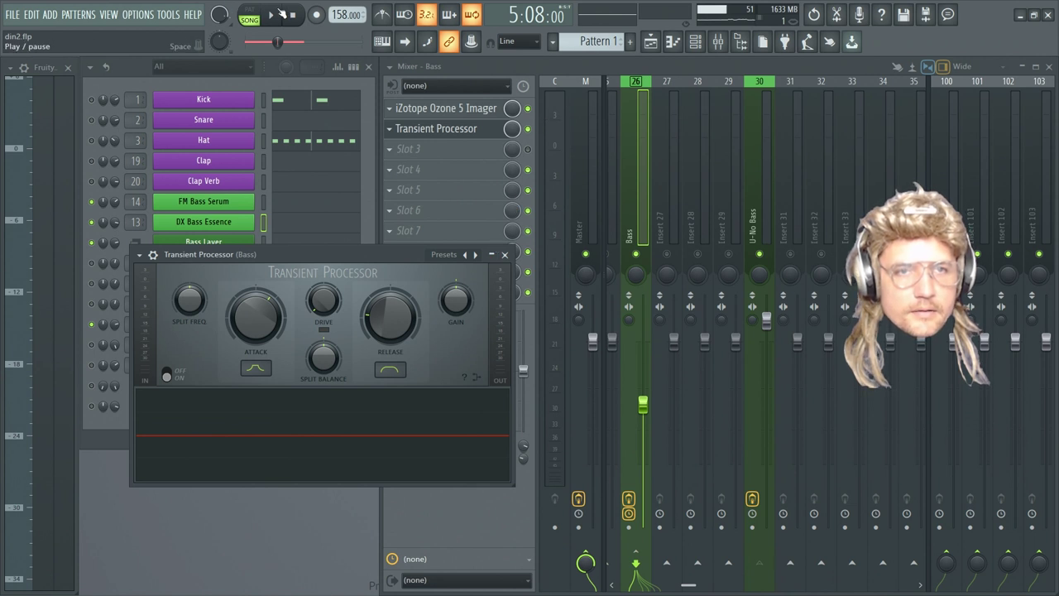
left_click(515, 133)
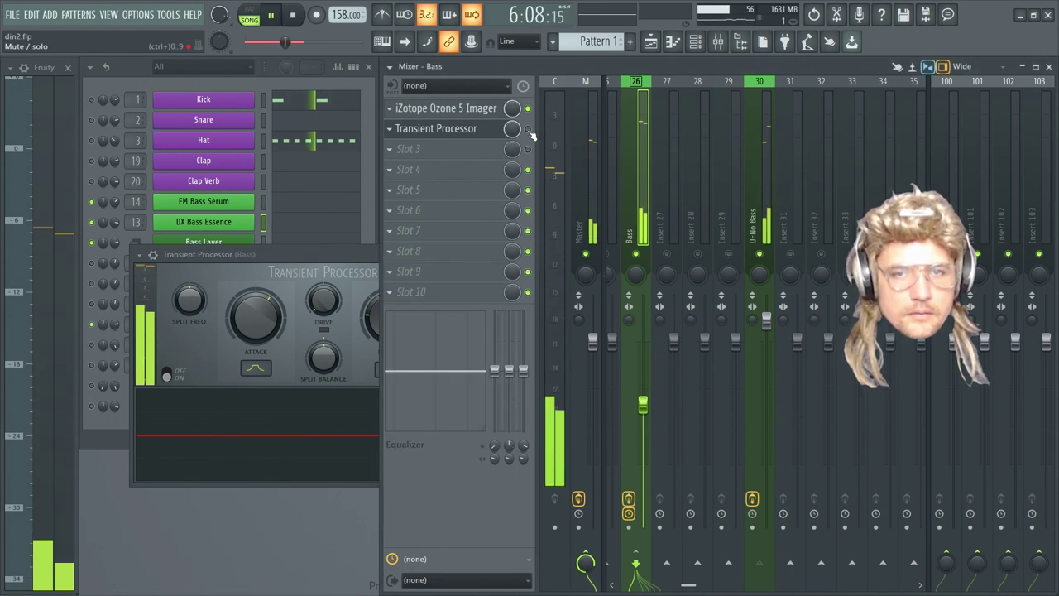
key("space")
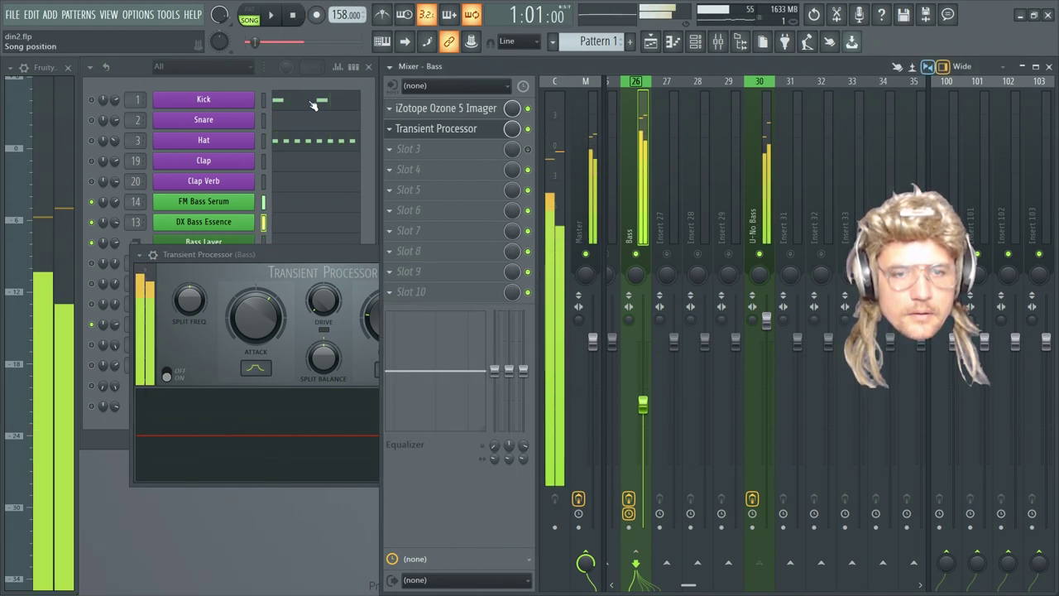
View the Bass Layer notes in the piano roll and return to the mixer
left_click(336, 244)
left_click(359, 260)
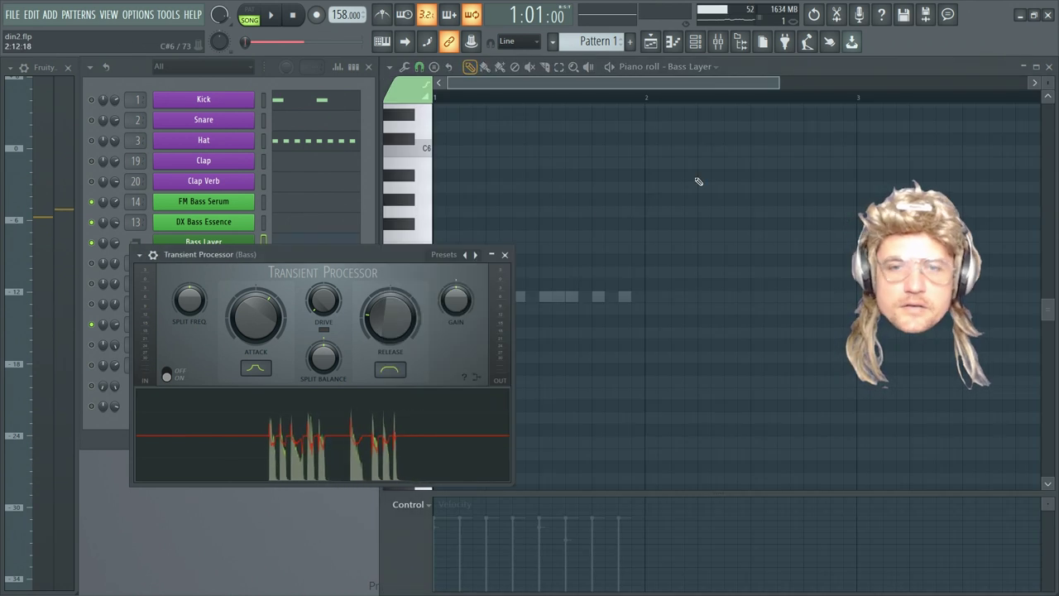
key("F9")
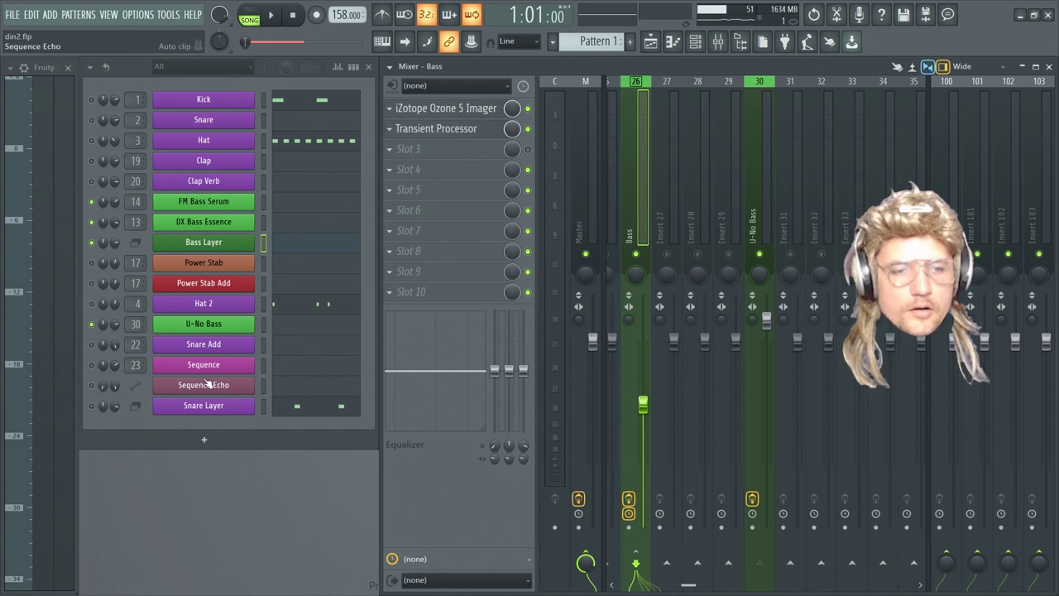
Solo the Snare Add channel and play the song while locating the drum tracks in the mixer
right_click(99, 323)
left_click(111, 328)
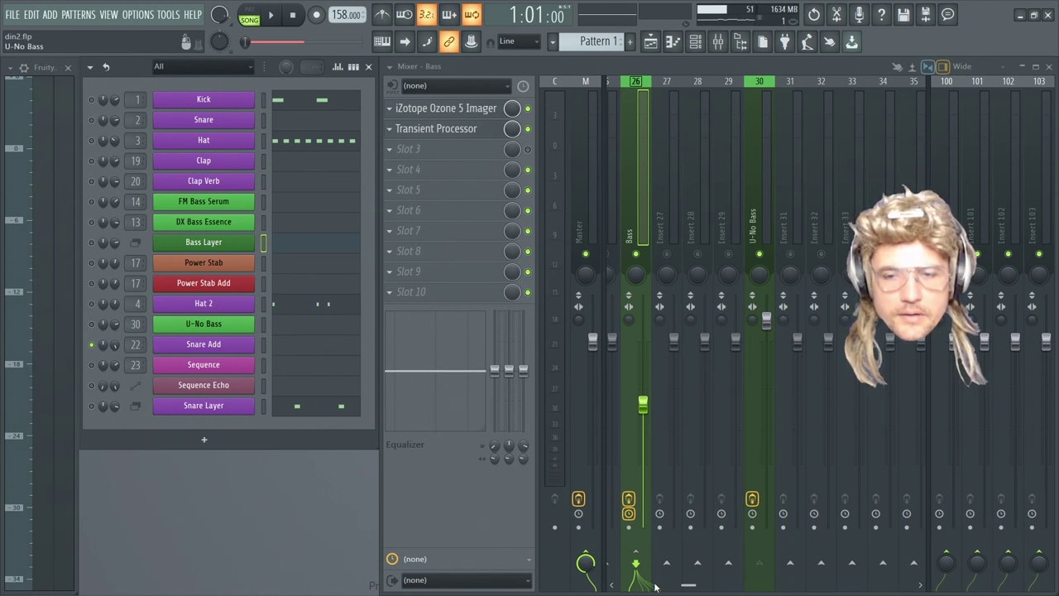
left_click_drag(683, 588, 663, 589)
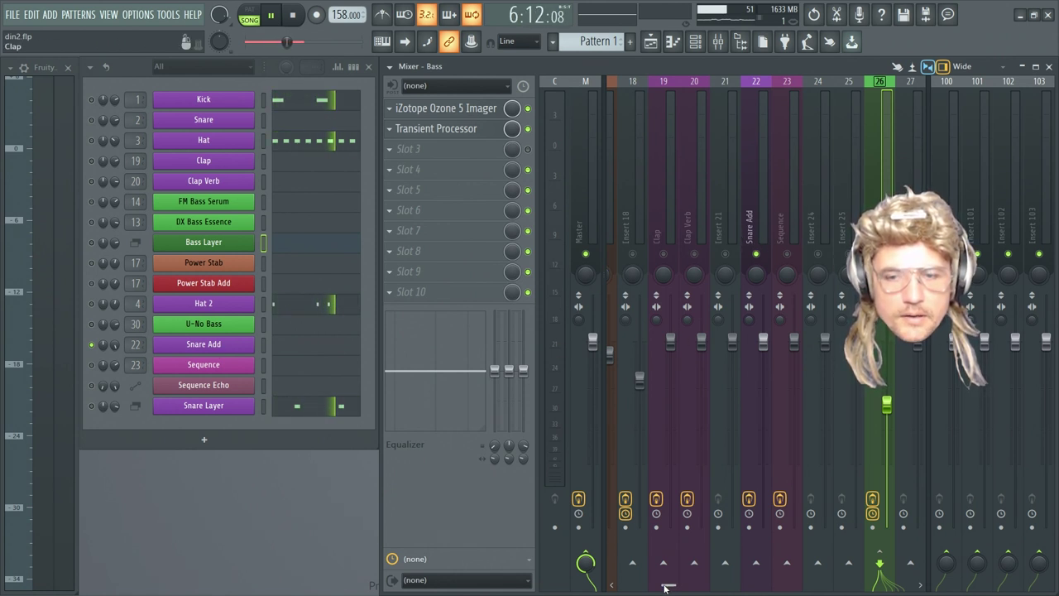
left_click_drag(667, 586, 656, 586)
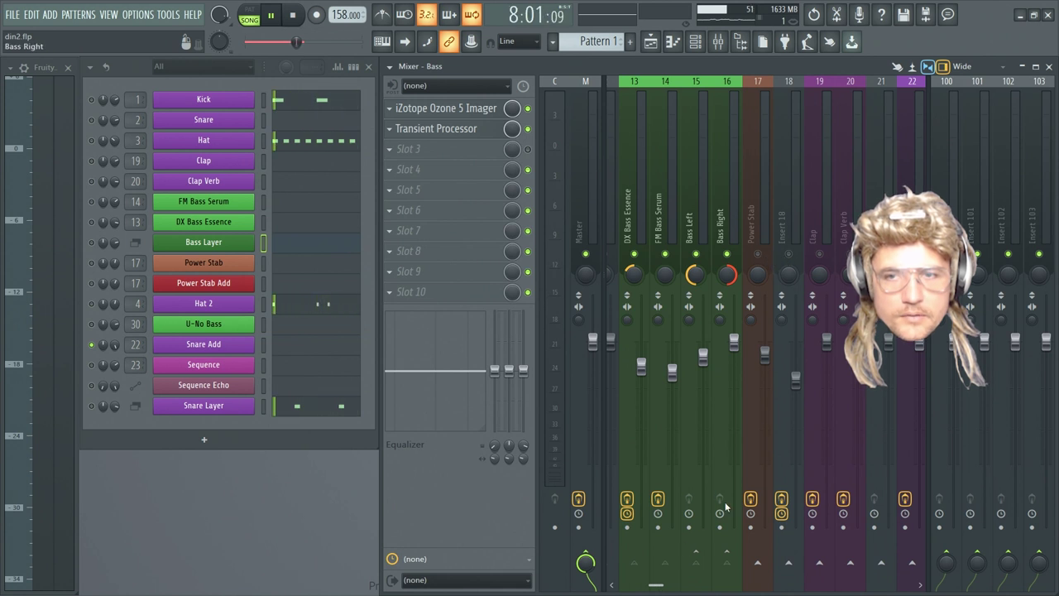
scroll(698, 582, "up", 5)
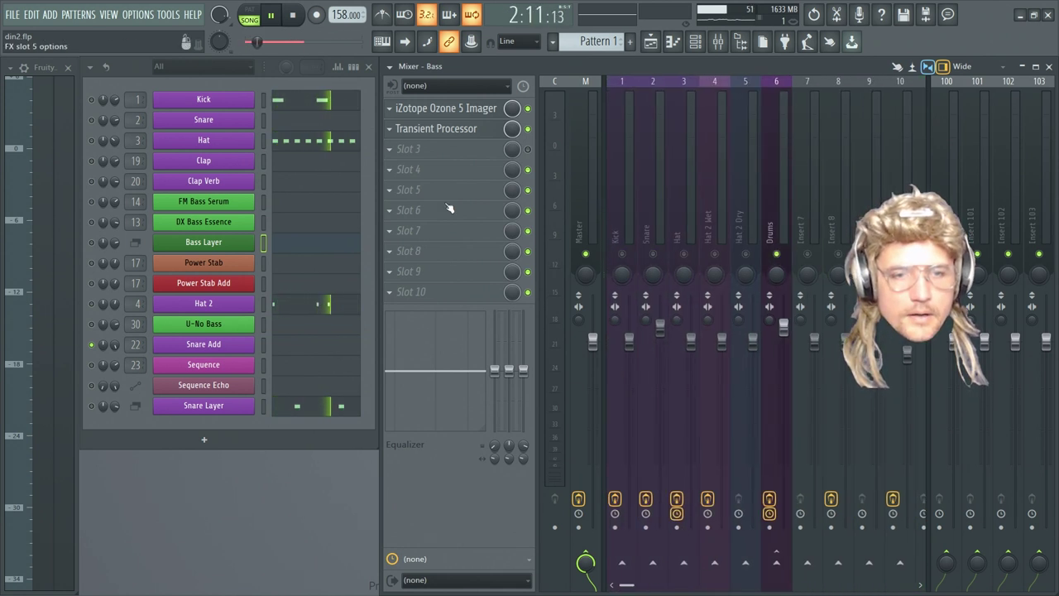
Bring up the playlist and open the Snare Add channel's Serum synth, placing its window clear of the channel list
left_click(661, 41)
left_click(662, 41)
left_click(661, 41)
left_click(661, 42)
left_click(661, 41)
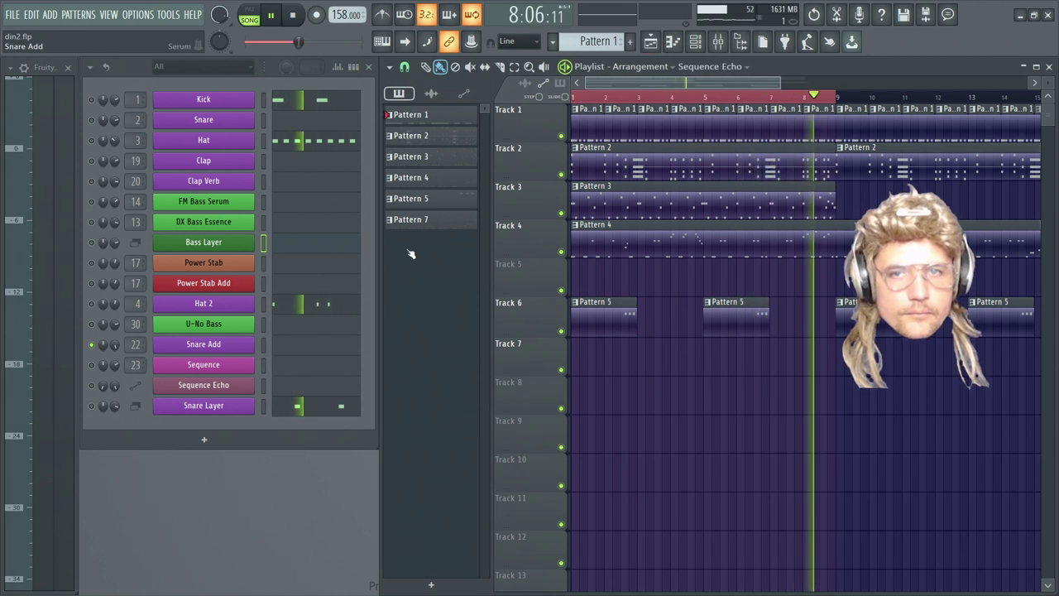
left_click(203, 344)
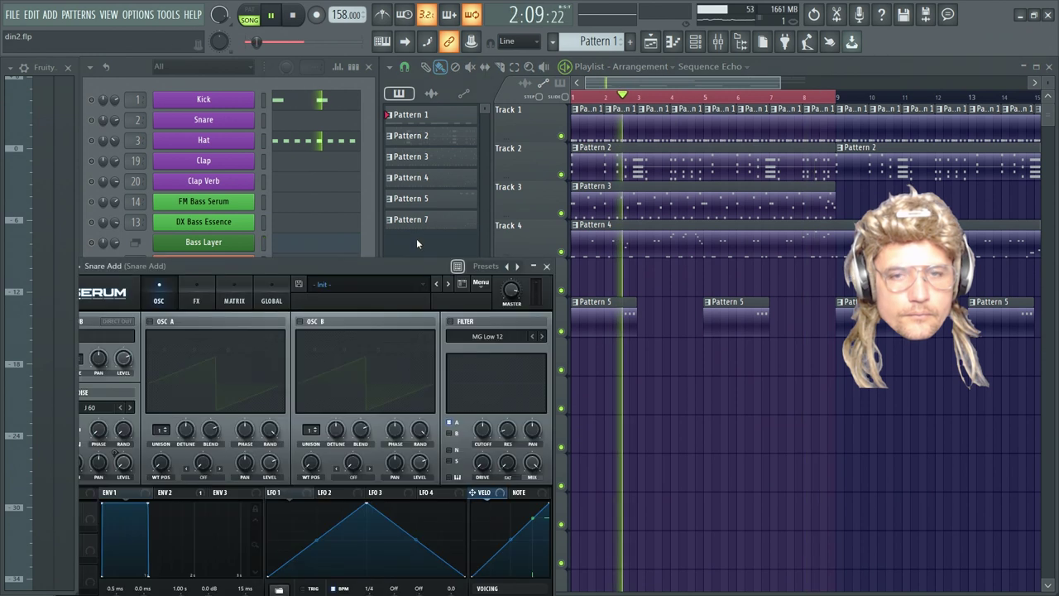
left_click_drag(380, 267, 684, 203)
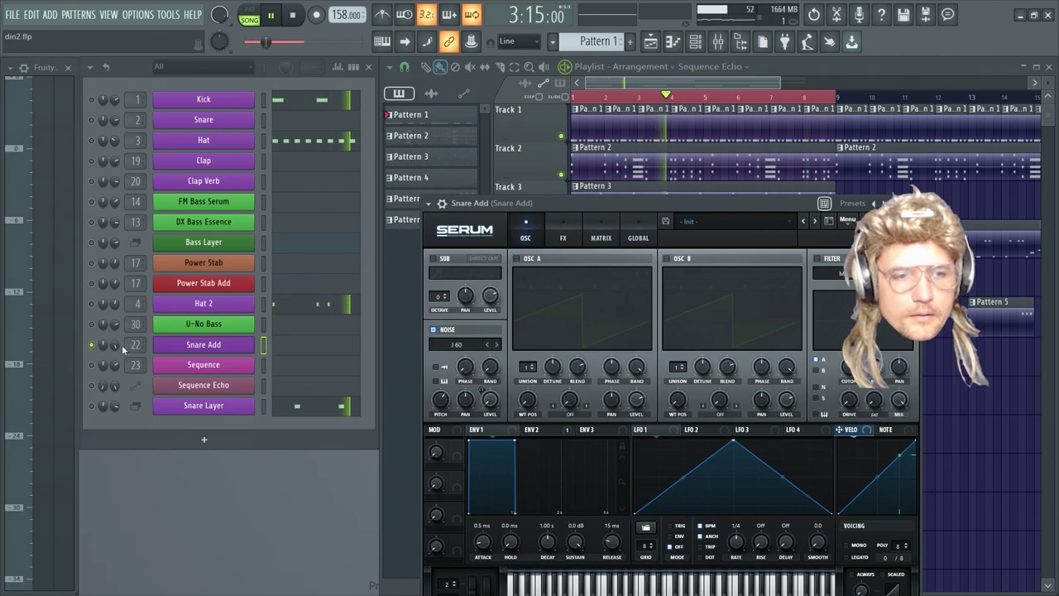
Switch between hearing all channels and Snare Add alone, ending with only Snare Add and Snare Layer active
right_click(94, 348)
left_click(96, 349)
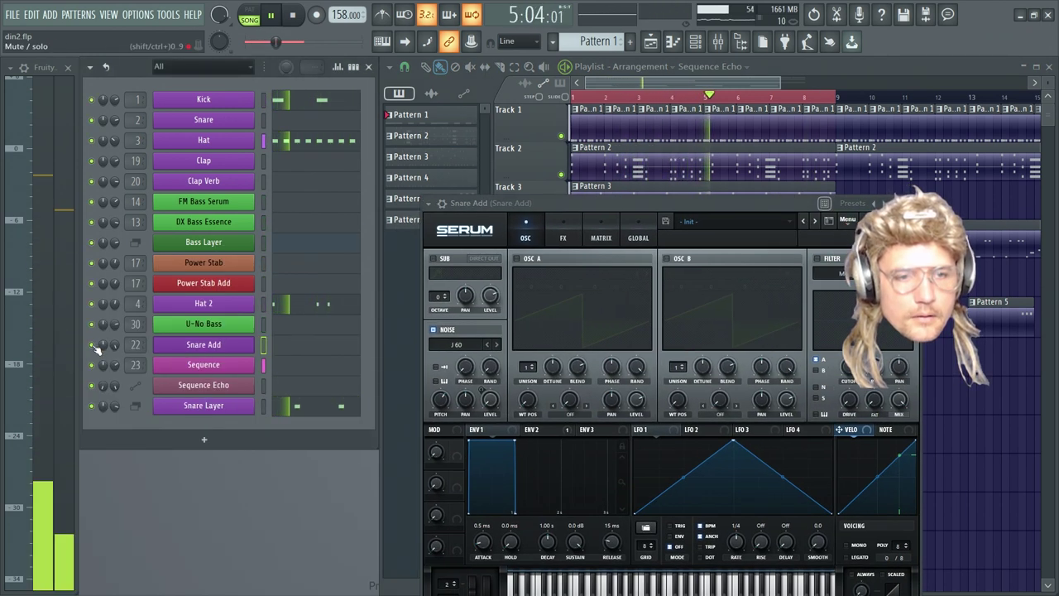
right_click(94, 347)
left_click(142, 460)
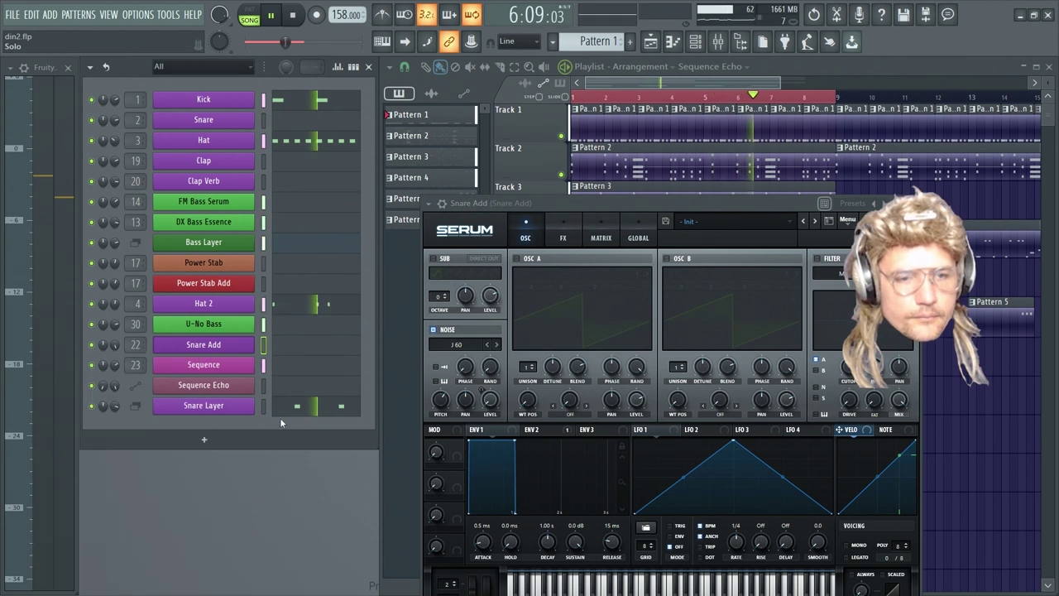
right_click(93, 345)
left_click(111, 348)
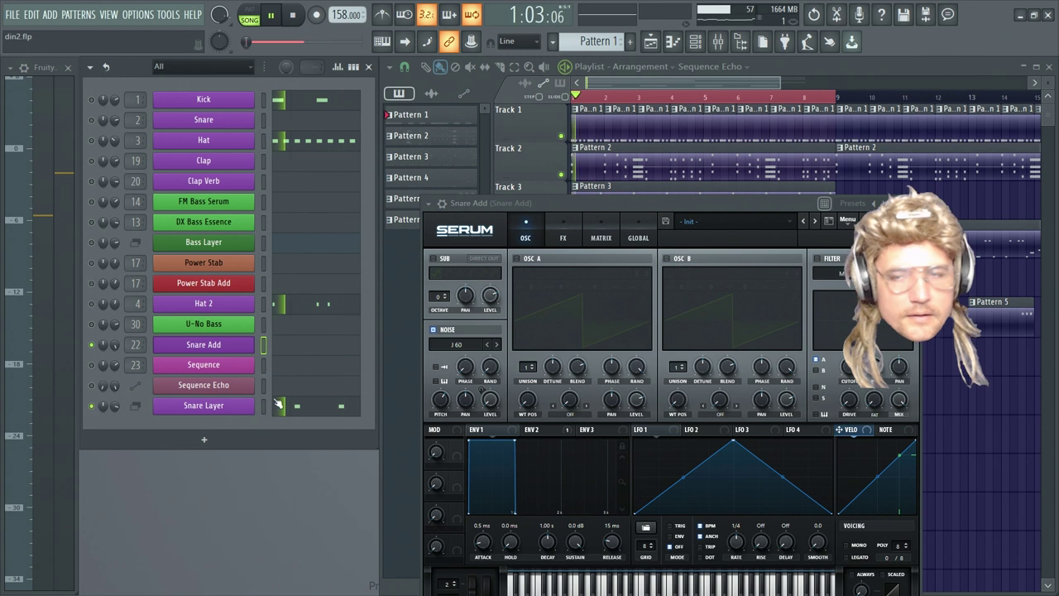
Open the Fruity Stereo Shaper on the Snare Add mixer track, examine its left/right delay, and close it
key("F5")
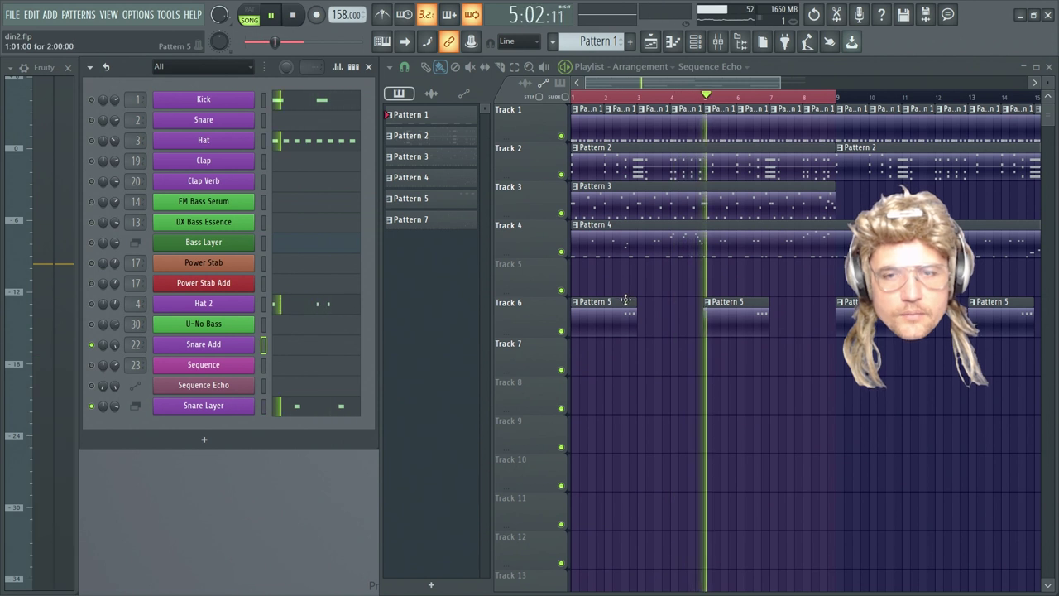
key("F9")
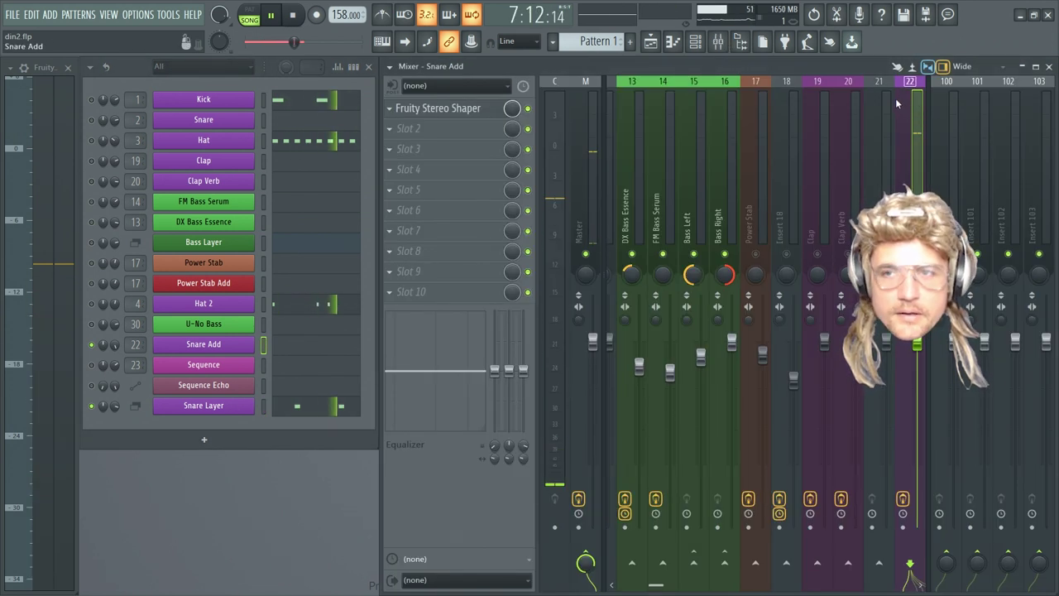
left_click_drag(657, 585, 672, 585)
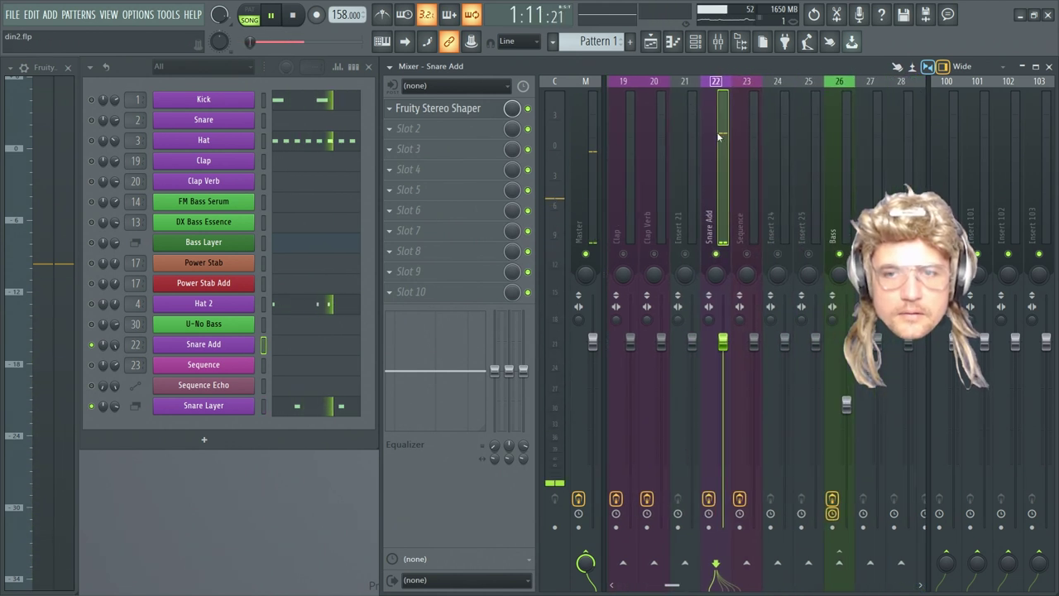
left_click(443, 116)
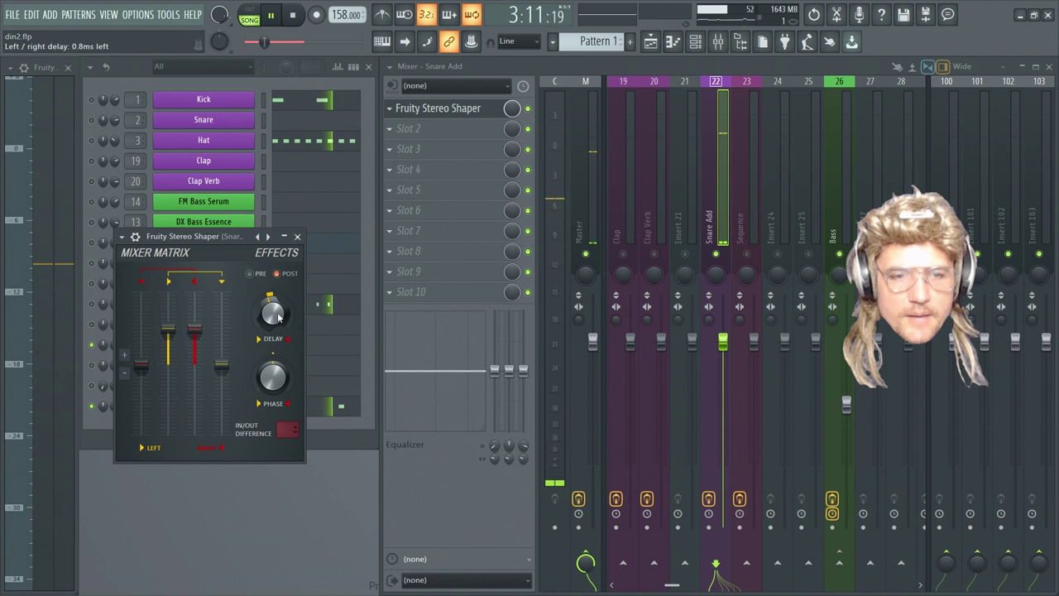
left_click_drag(237, 238, 519, 279)
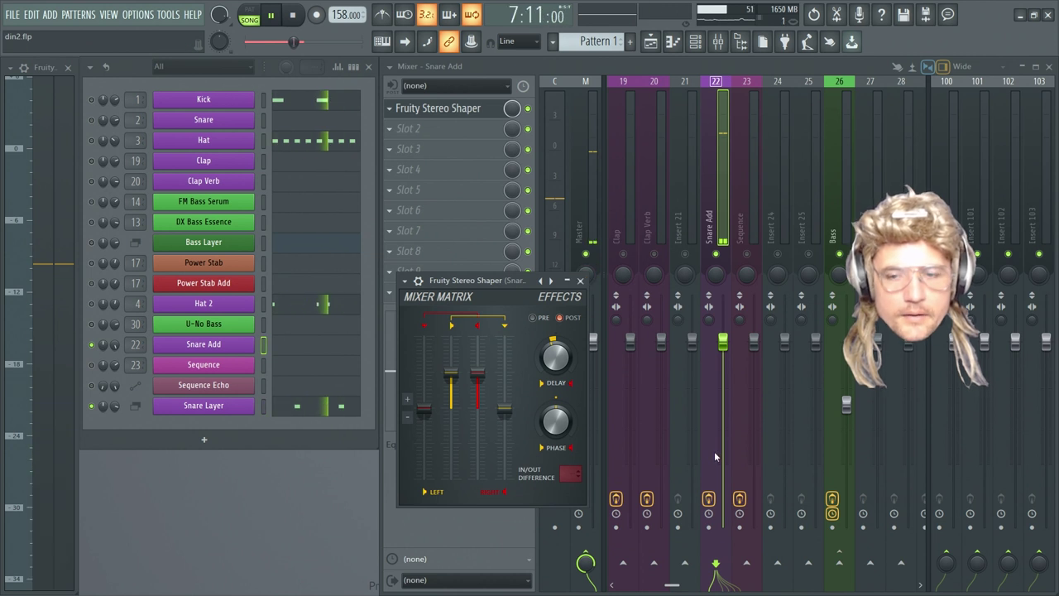
left_click(580, 281)
Enable the Snare channel alongside Snare Add and compare both sounds and their mixer levels during playback
left_click_drag(673, 586, 615, 588)
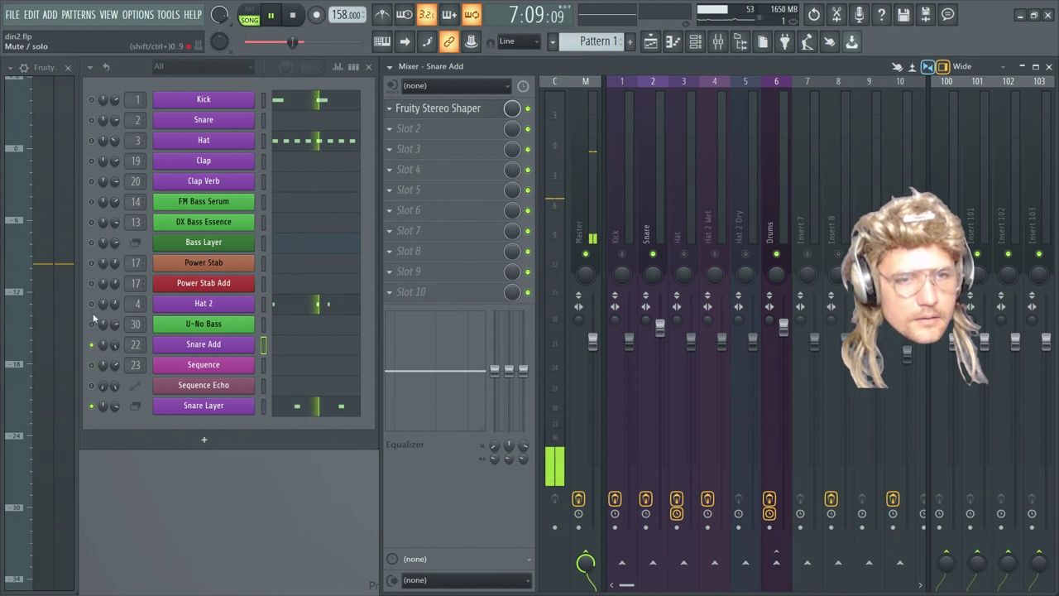
left_click(92, 119)
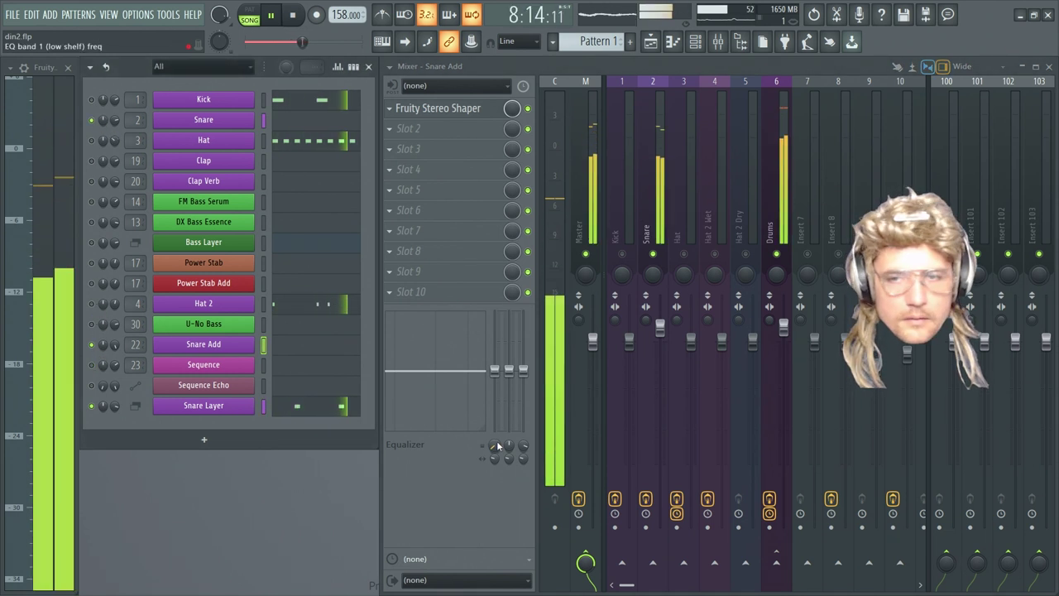
left_click_drag(626, 585, 674, 589)
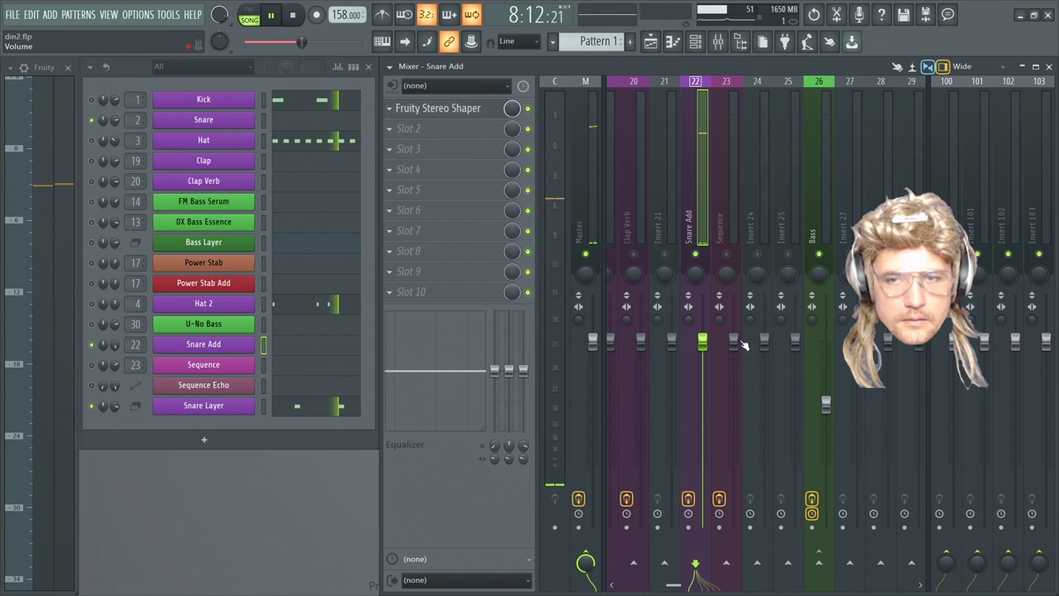
key("space")
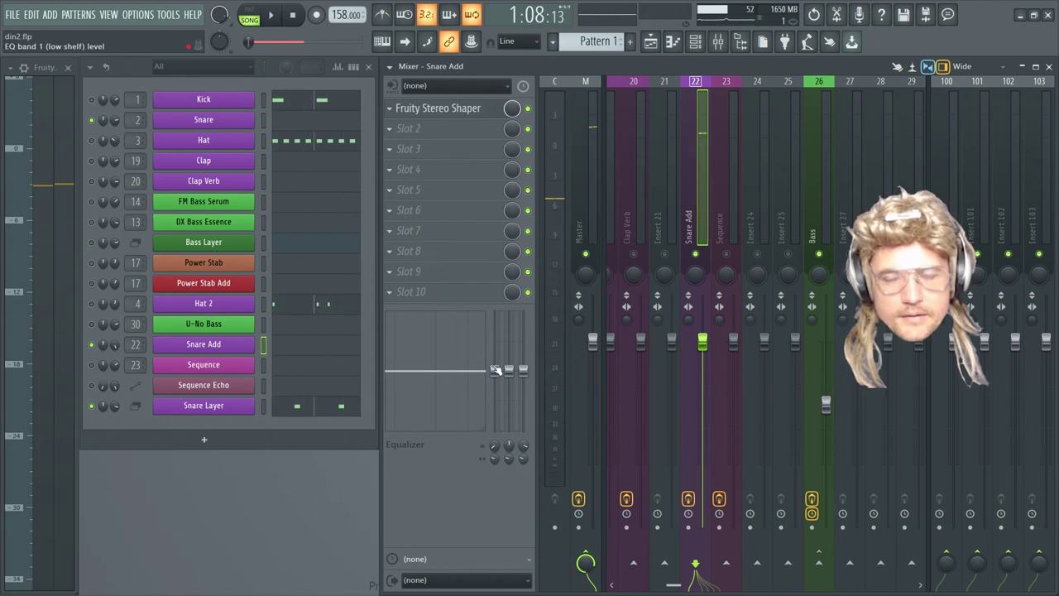
mouse_move(673, 586)
left_mouse_down()
mouse_move(656, 588)
mouse_move(668, 590)
left_mouse_up()
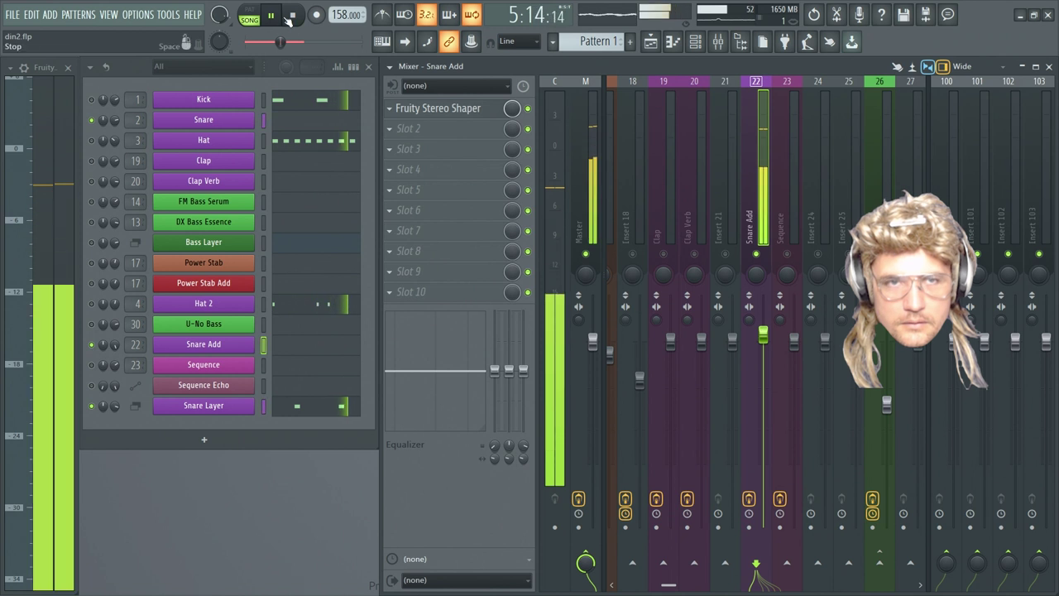
key("space")
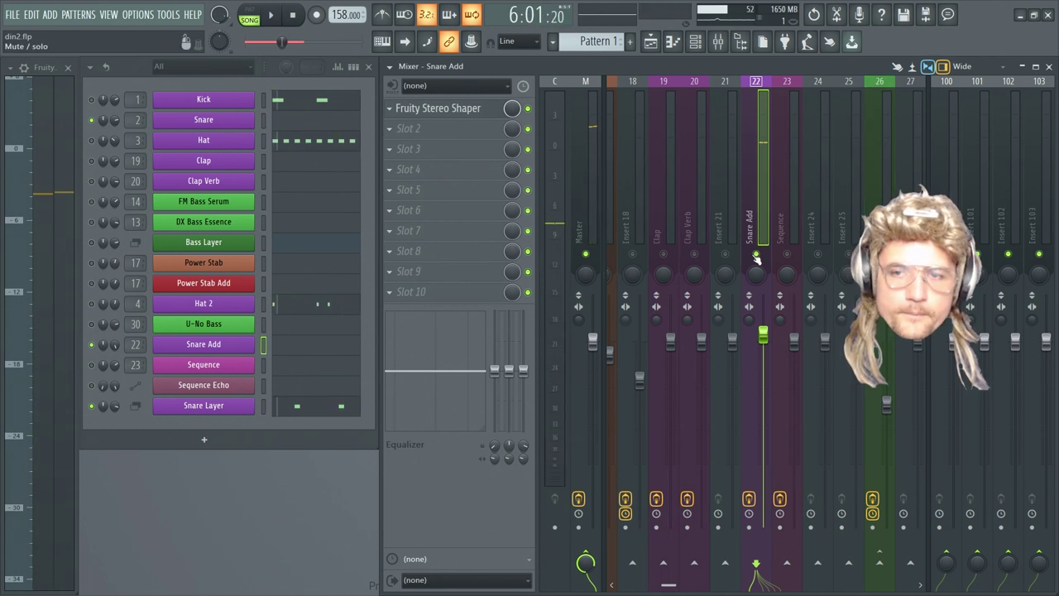
Unsolo the Snare Add mixer track and reactivate the other channels to play the full song
right_click(758, 255)
left_click_drag(669, 585, 543, 589)
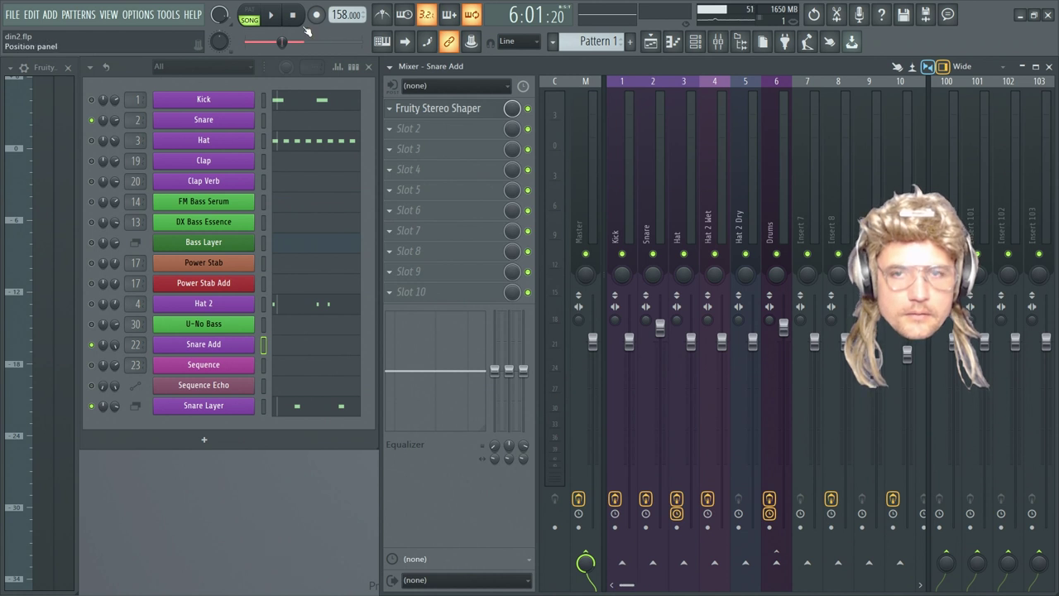
key("space")
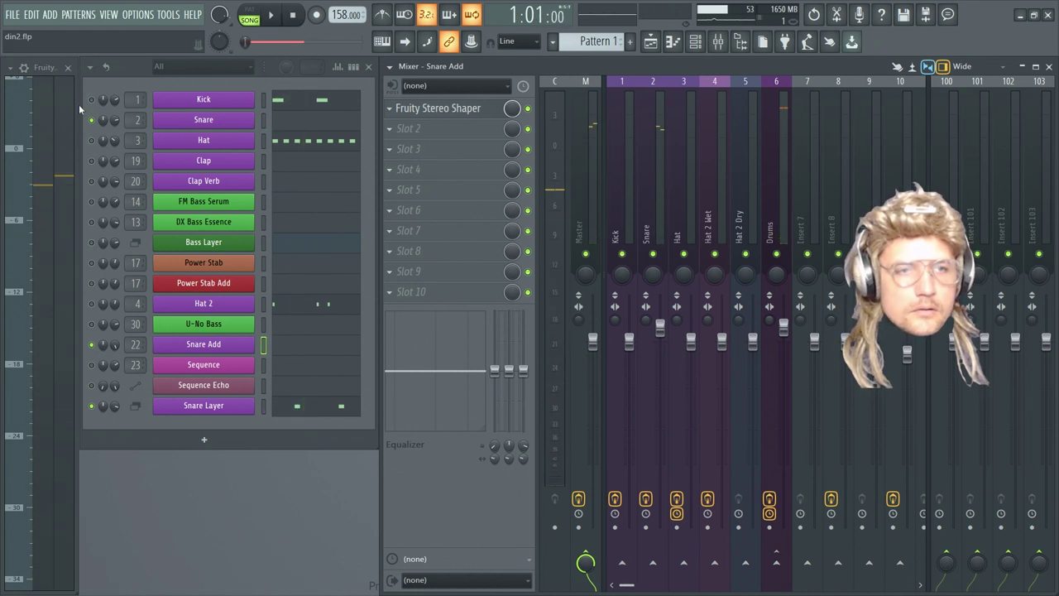
right_click(96, 121)
right_click(96, 121)
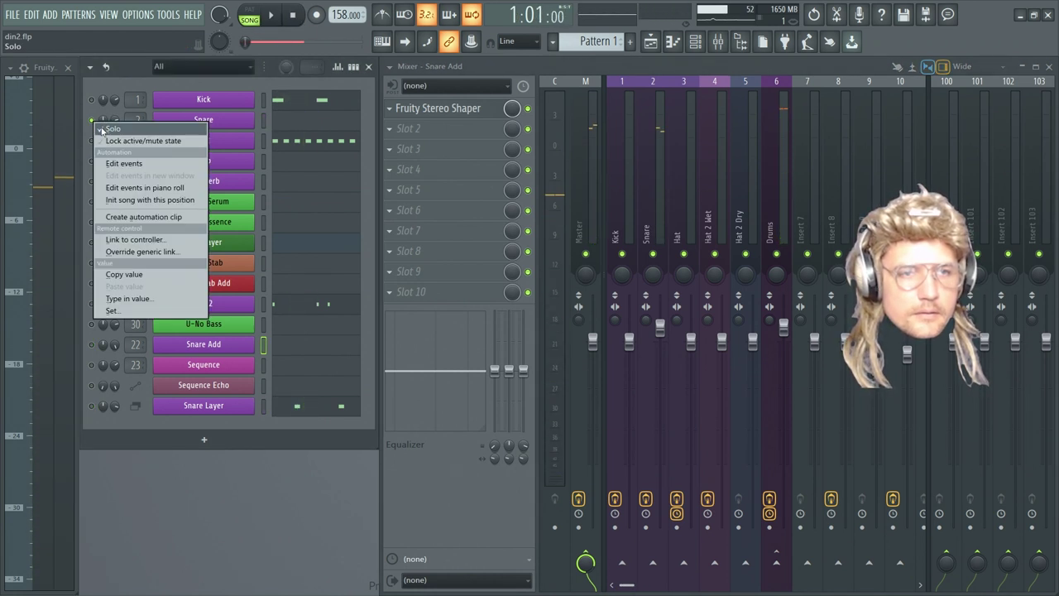
left_click(279, 19)
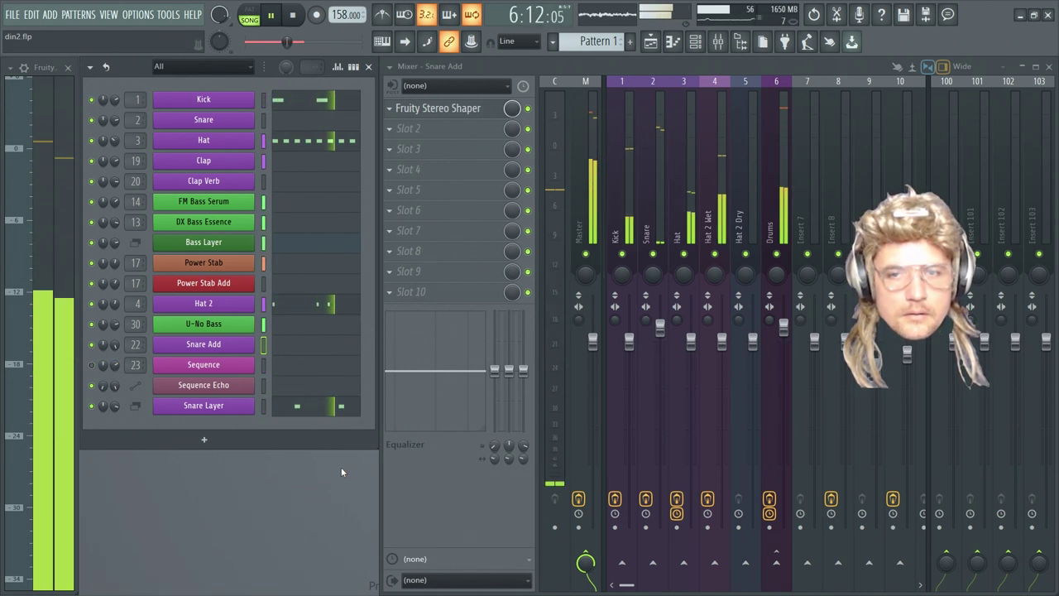
Compare the full song with the Sequence channel enabled and muted, leaving it muted
key("space")
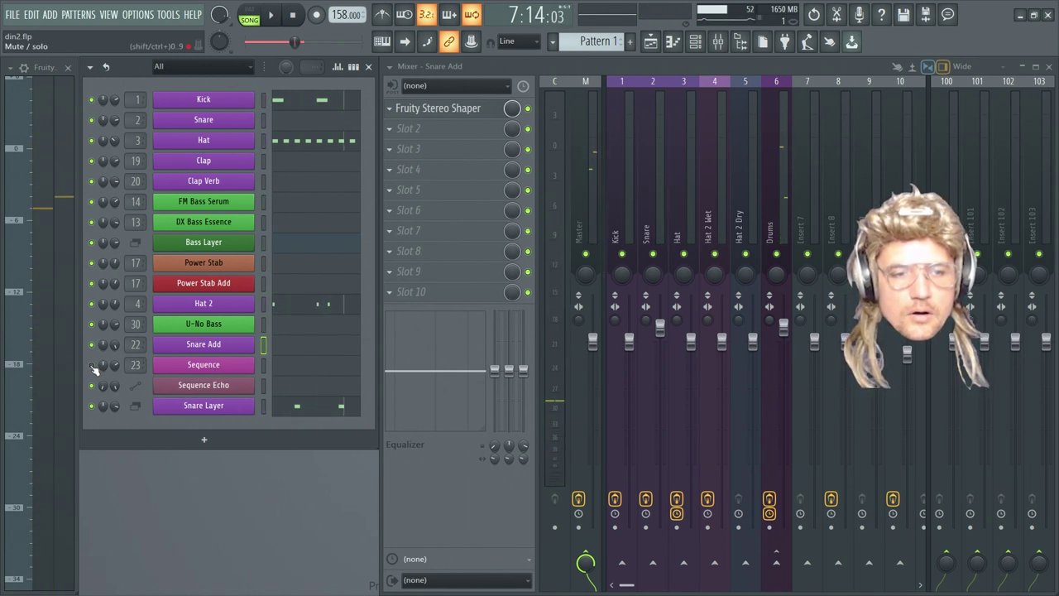
left_click(275, 15)
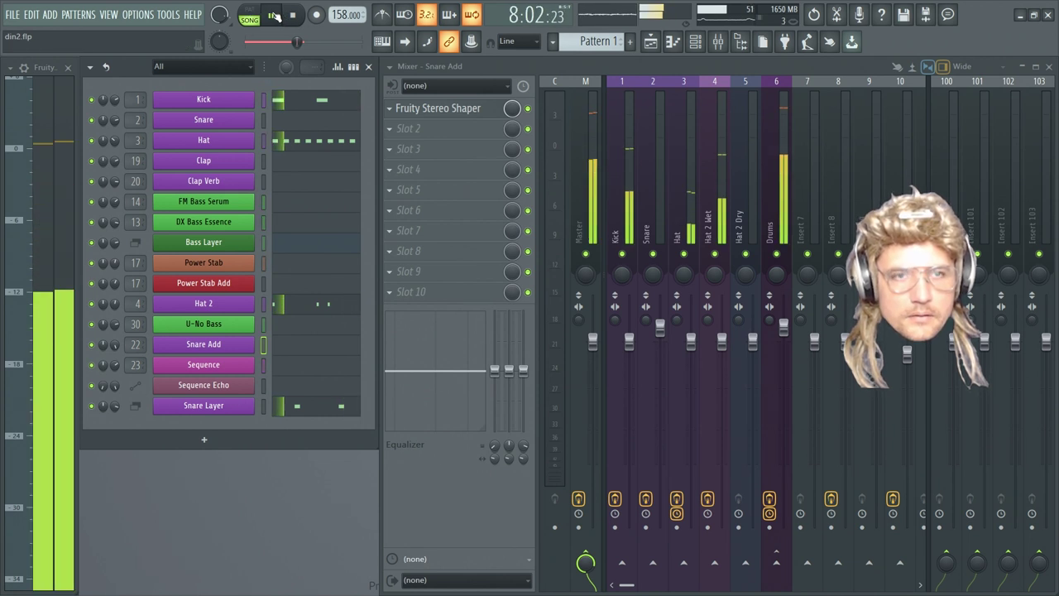
left_click(296, 16)
left_click(270, 13)
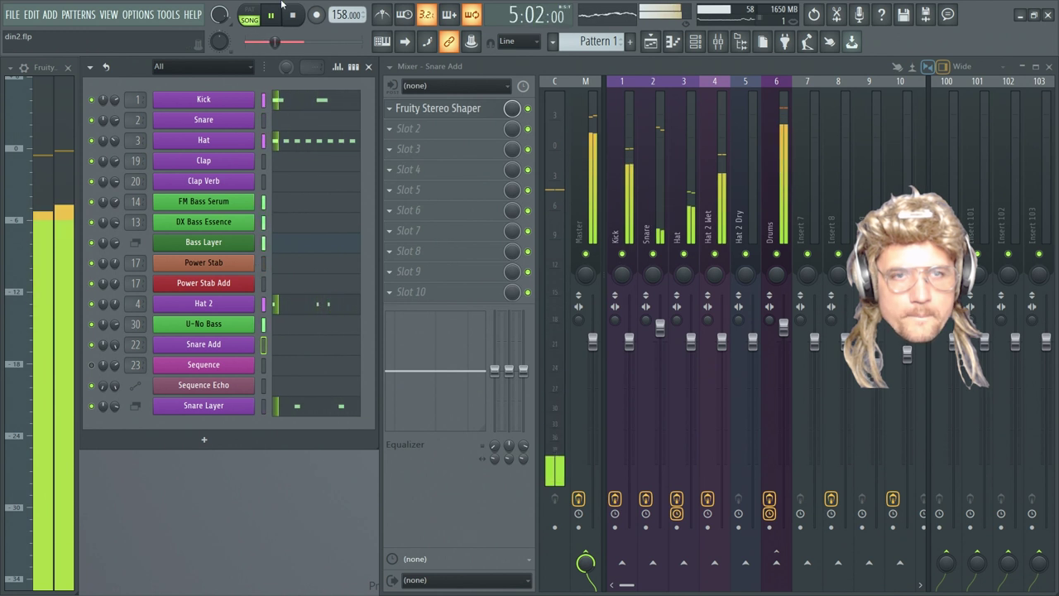
key("space")
View the Master track's effects, select the Drums bus, and play the song while watching its level
left_click(585, 82)
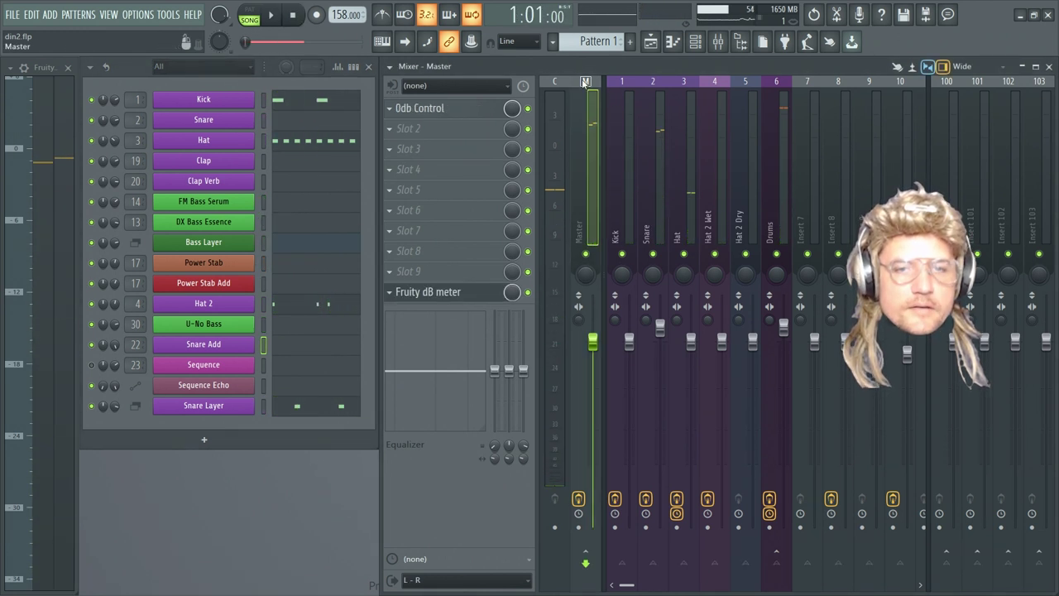
left_click(778, 82)
key("space")
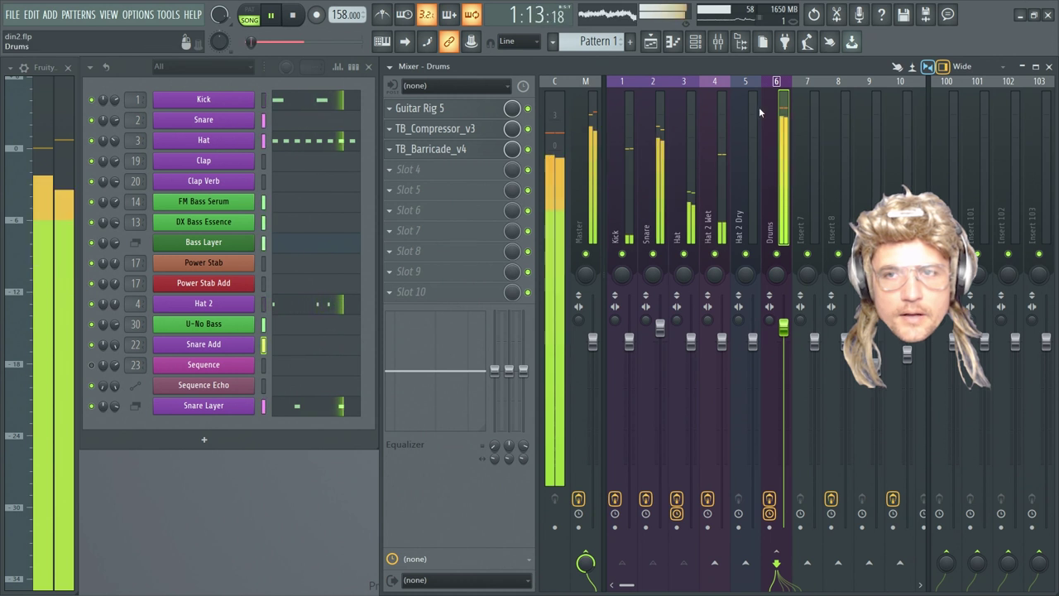
key("space")
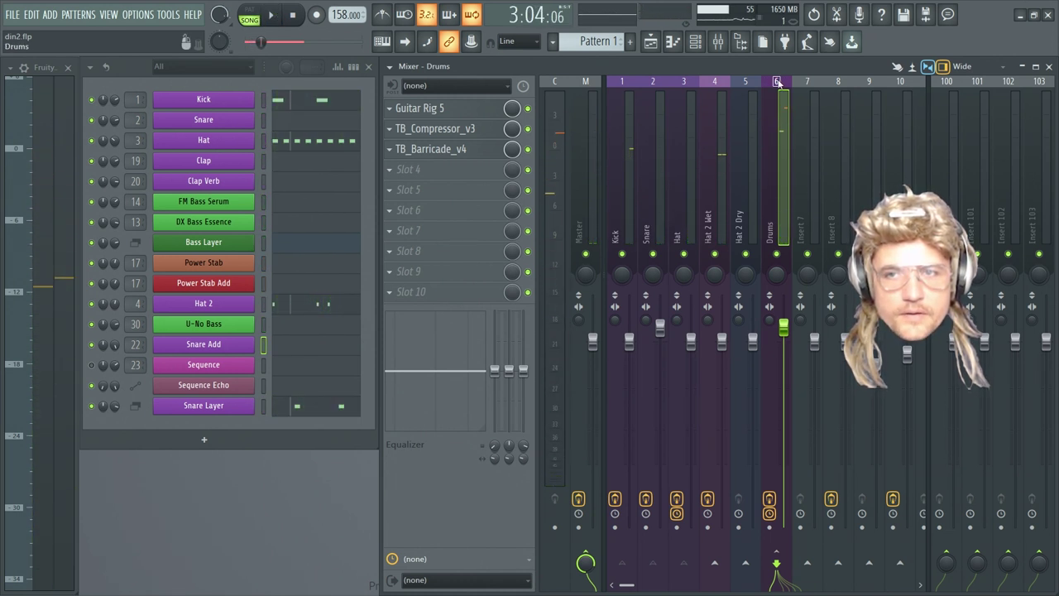
Examine the effects and routing of the Hat, Hat 2 Wet and Hat 2 Dry mixer tracks, returning to the Drums bus
left_click(812, 124)
left_click(745, 82)
left_click(775, 82)
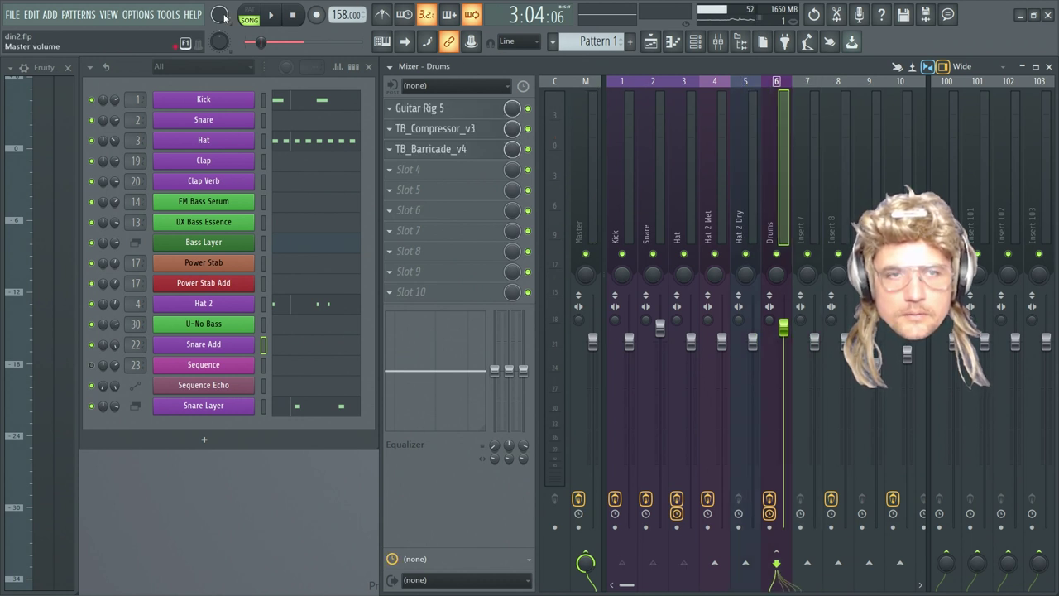
left_click(744, 88)
left_click(684, 86)
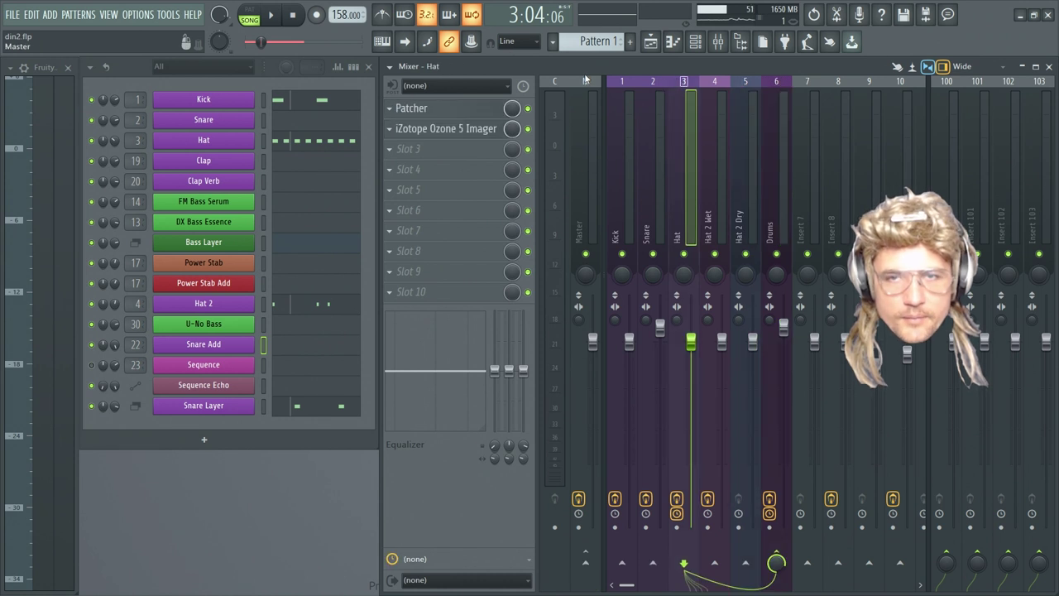
left_click(727, 86)
left_click(750, 85)
left_click(783, 86)
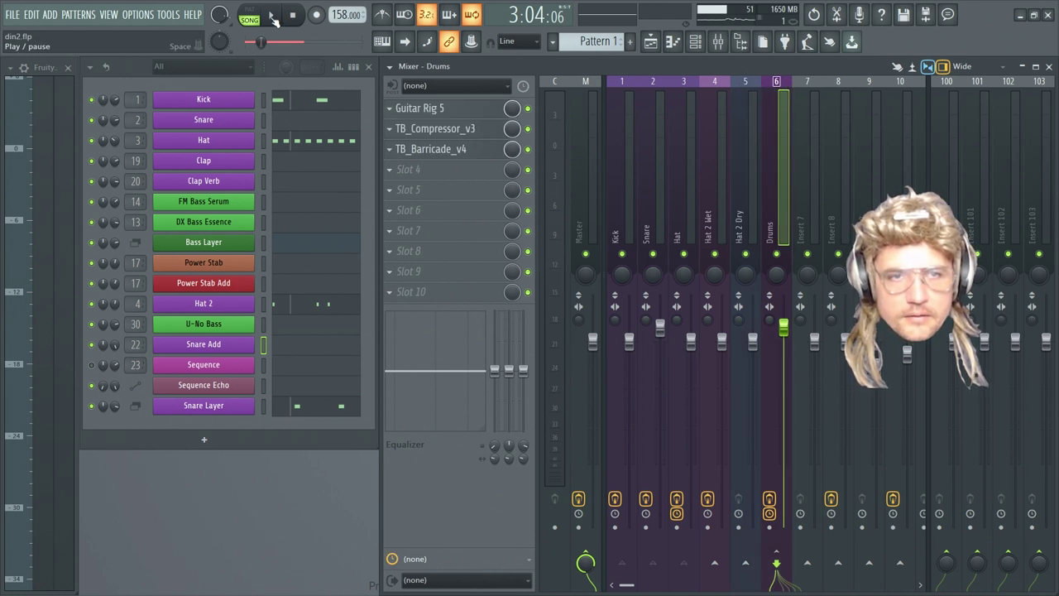
Compare the Master track's effects with the Drums bus chain and play the song to check the drum level
left_click(273, 18)
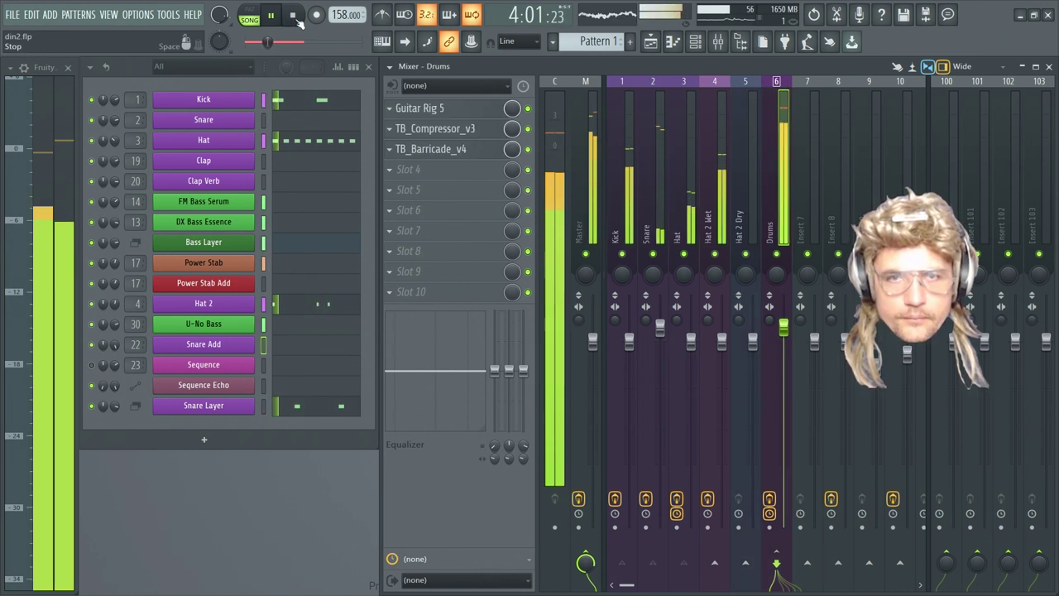
left_click(295, 17)
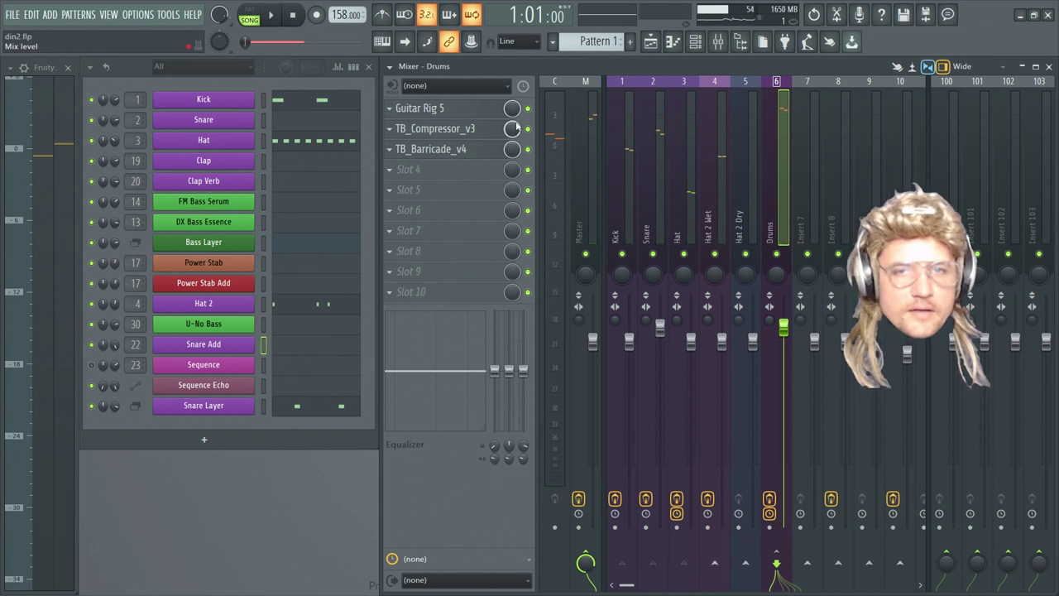
left_click(590, 86)
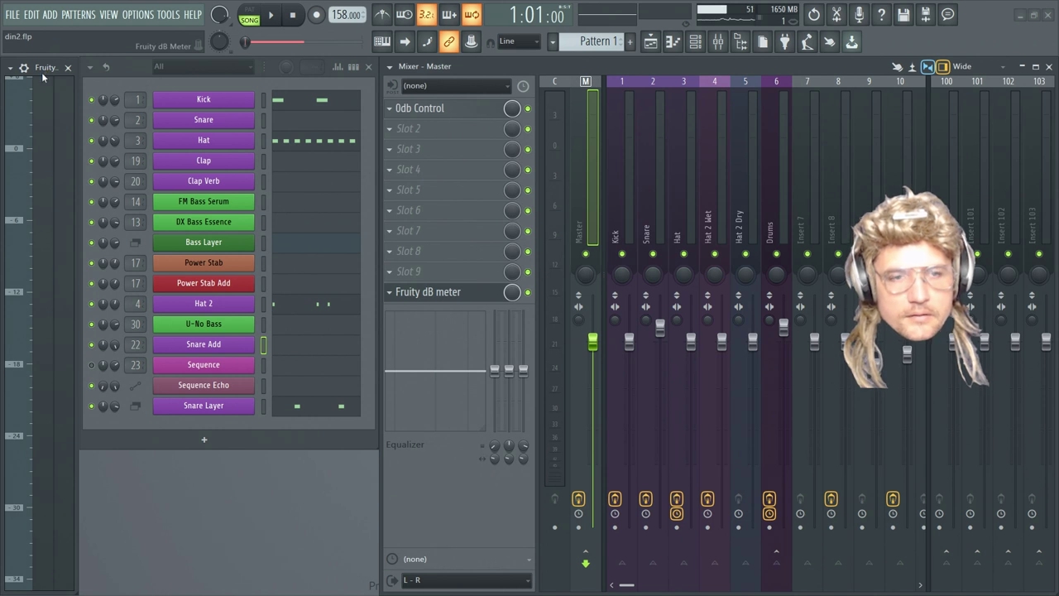
left_click(776, 91)
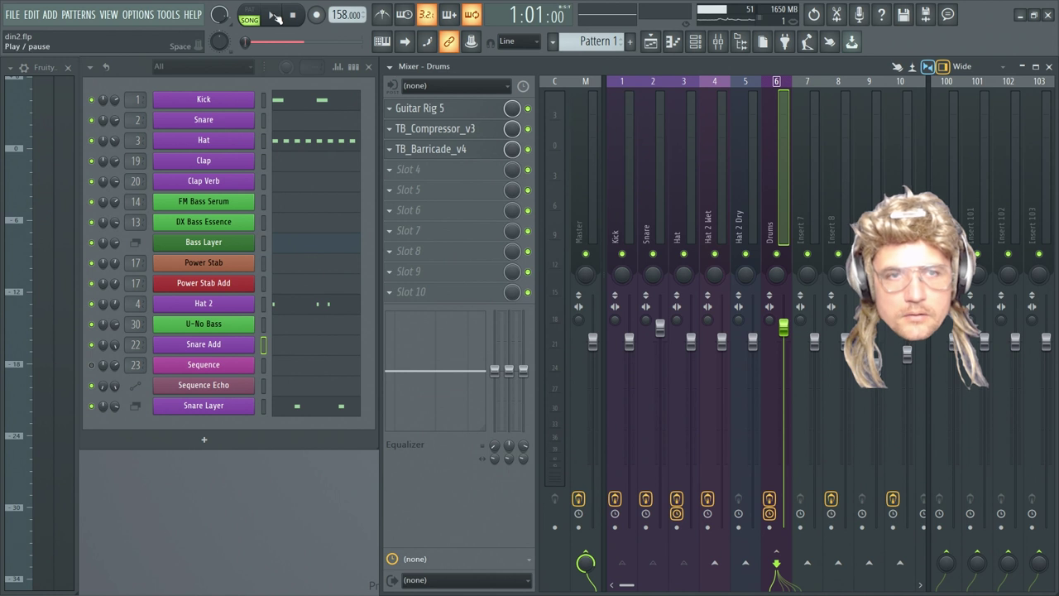
key("space")
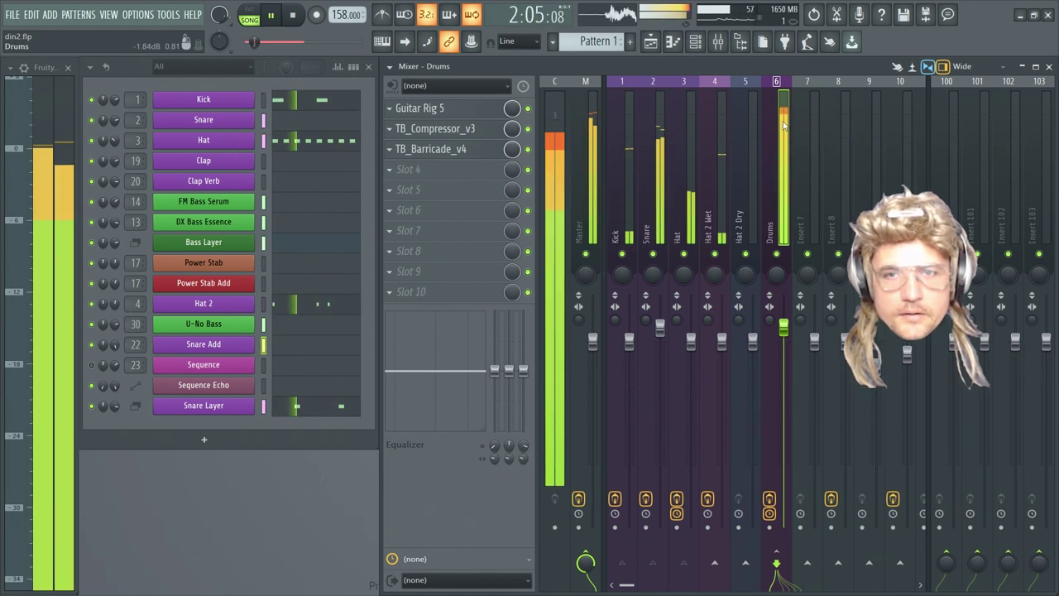
Play and stop the song several times, comparing the Drums bus peaks with the Master level
key("space")
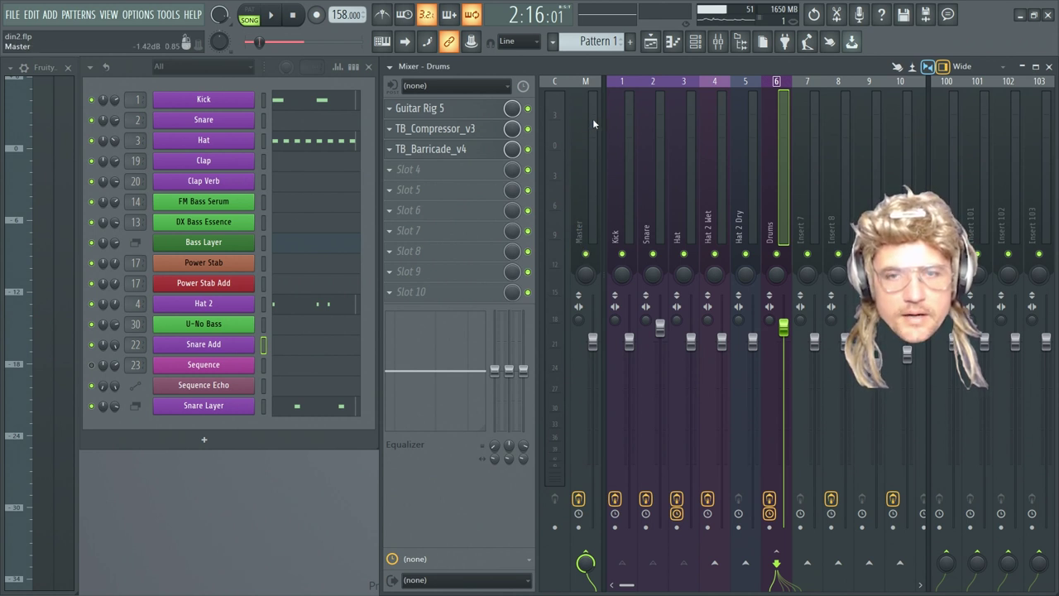
left_click(271, 14)
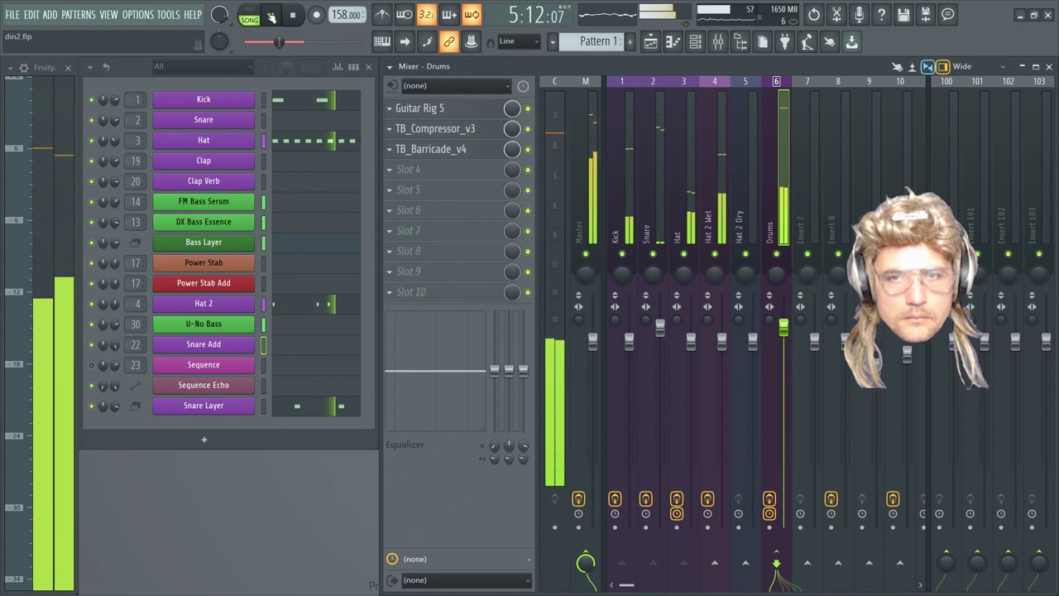
key("space")
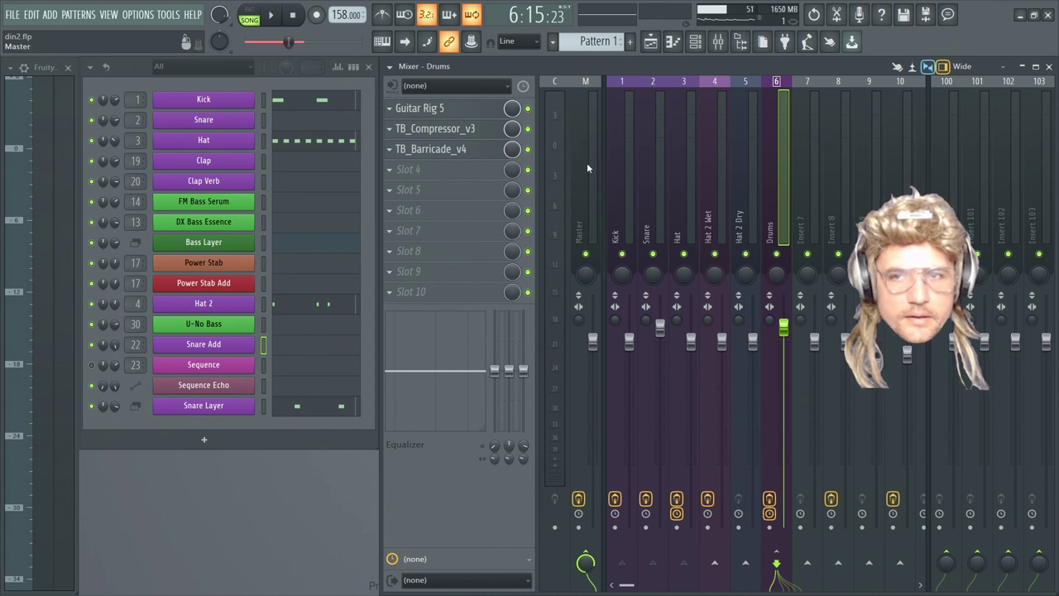
left_click(272, 16)
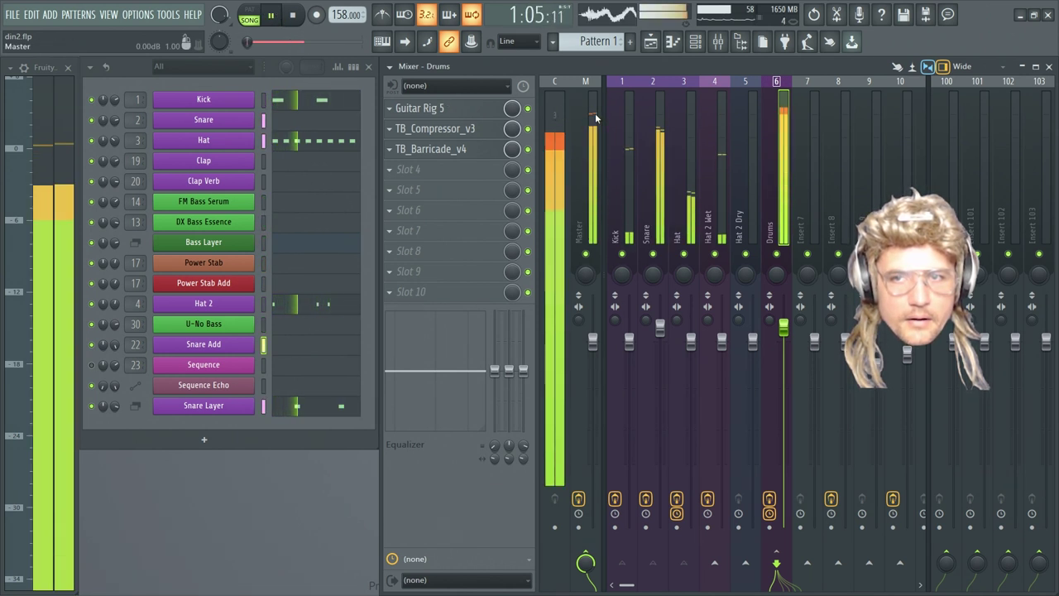
key("space")
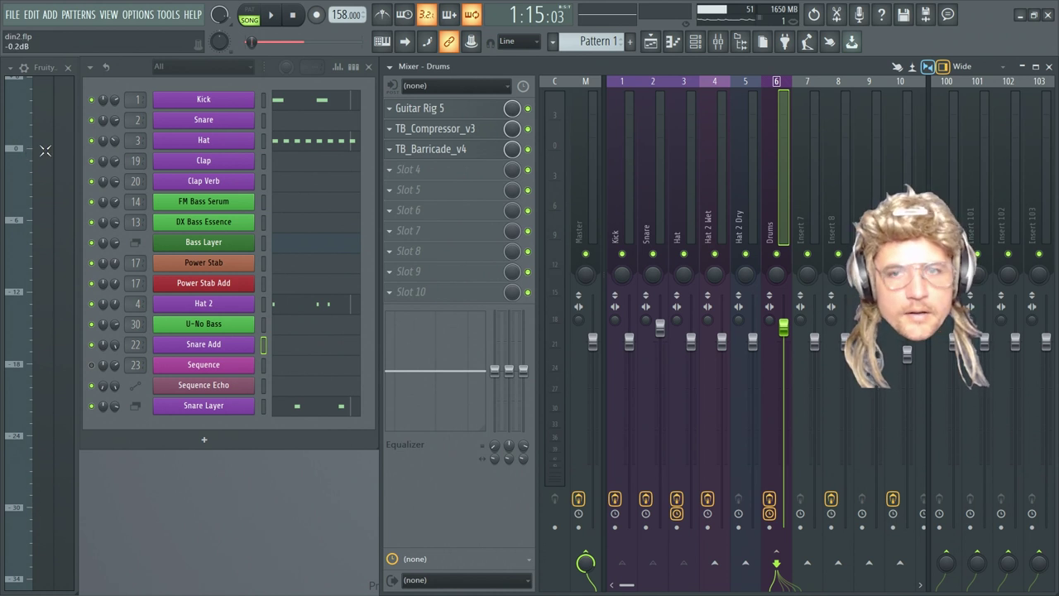
left_click(272, 15)
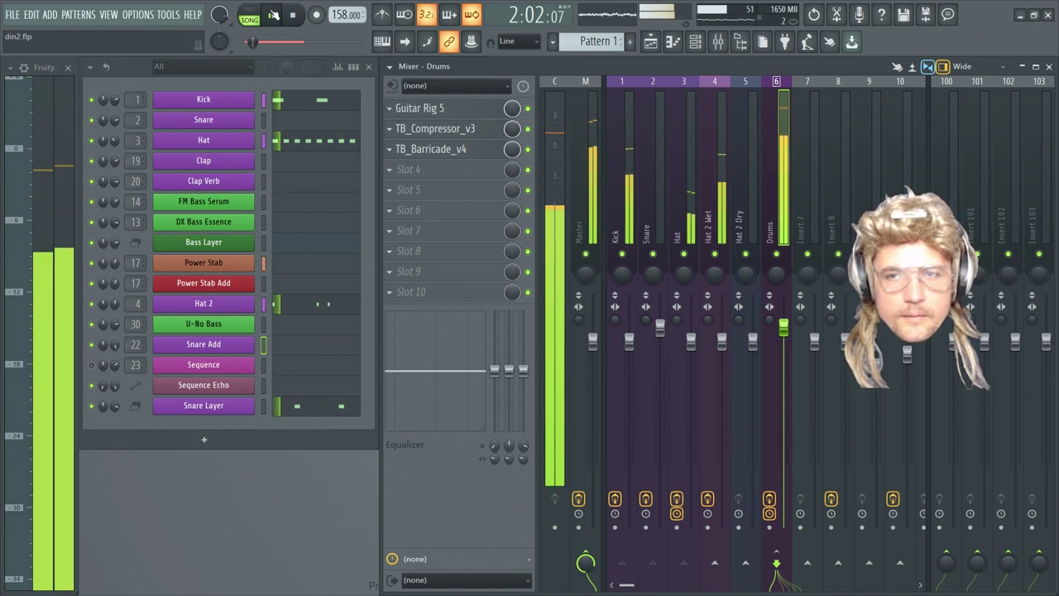
key("space")
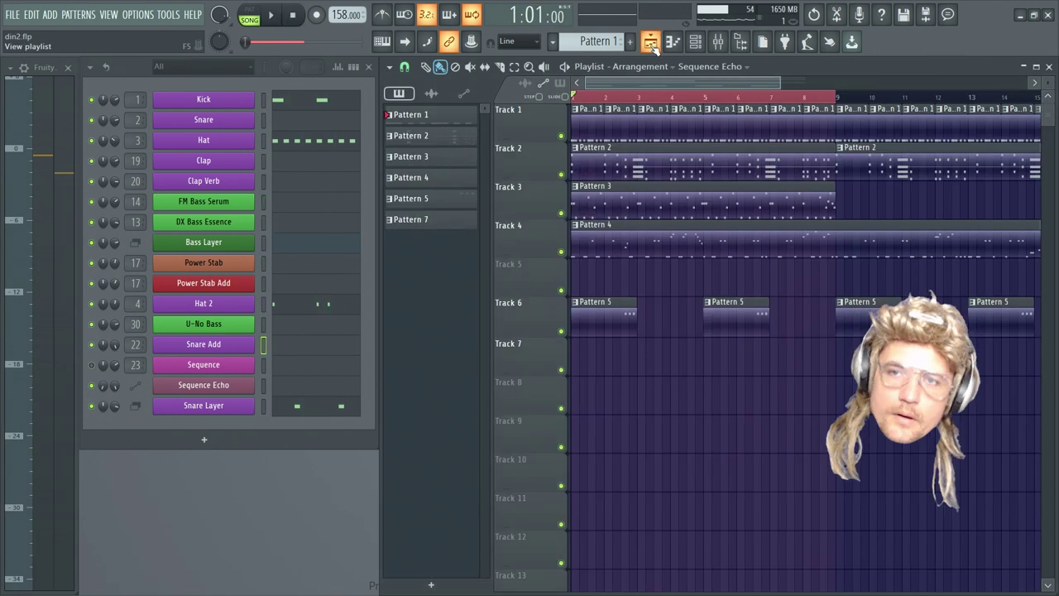
Remove the Pattern 3 clip from Track 3 of the playlist and delete the Sequence channel
left_click(652, 42)
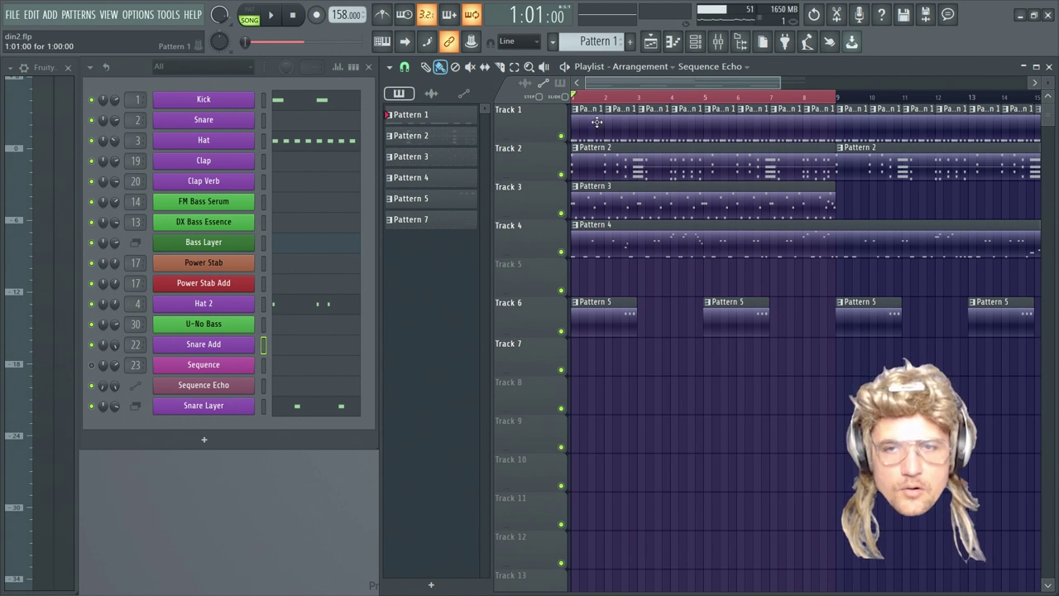
right_click(591, 208)
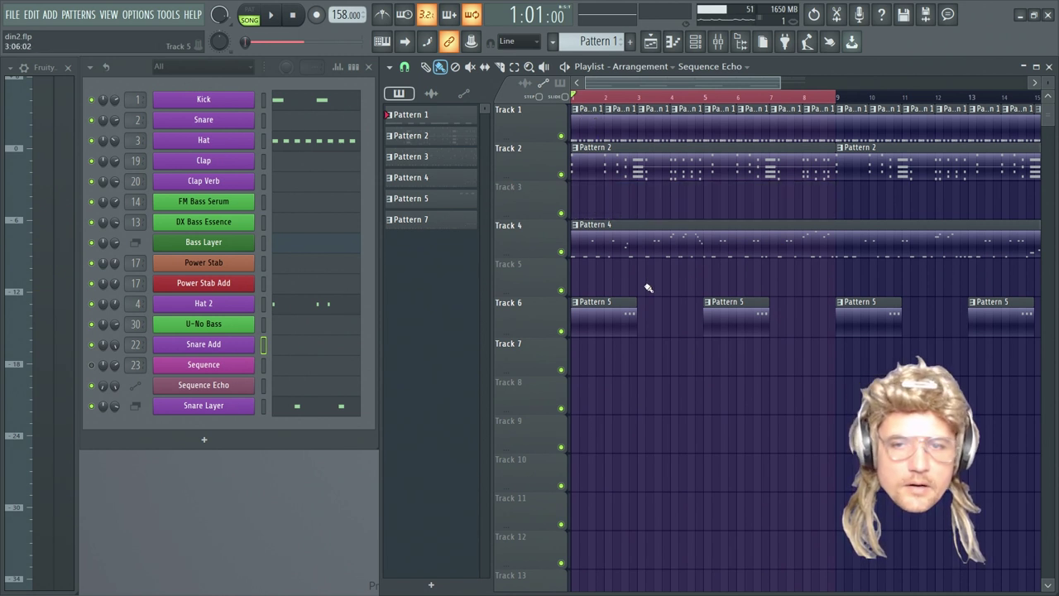
double_click(619, 241)
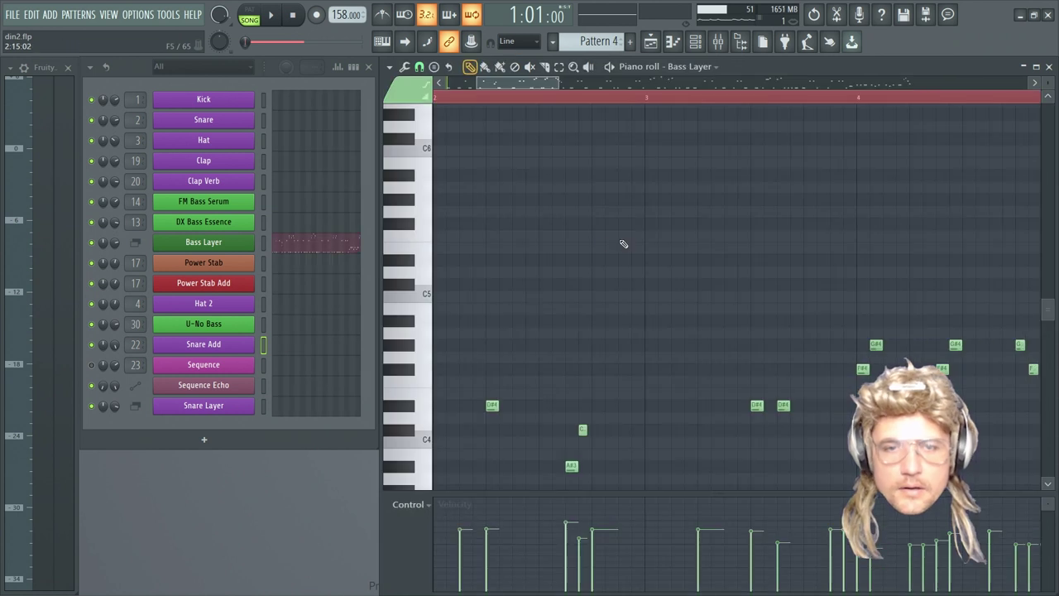
right_click(204, 372)
left_click(273, 495)
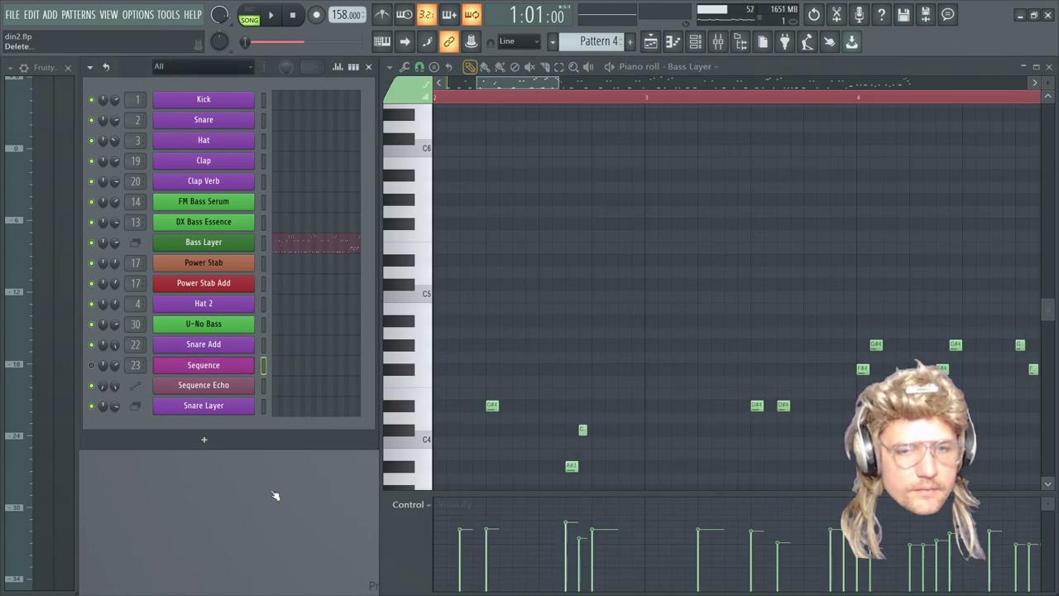
left_click(598, 336)
Fit Pattern 4's full Bass Layer note sequence in the piano roll and check the Bass Layer channel's settings
scroll(494, 81, "down", 4)
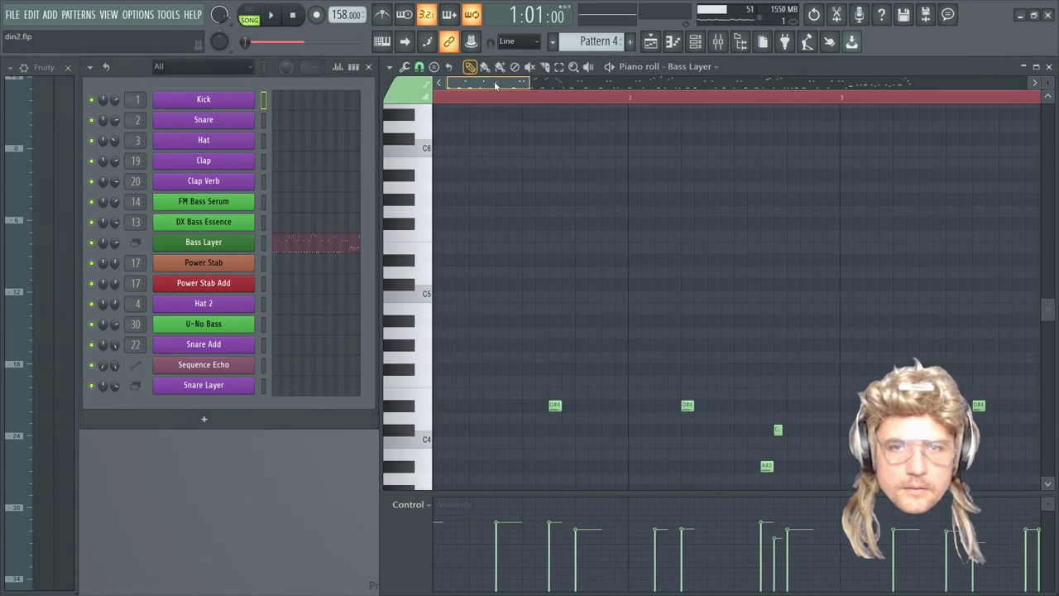
left_click_drag(598, 80, 932, 87)
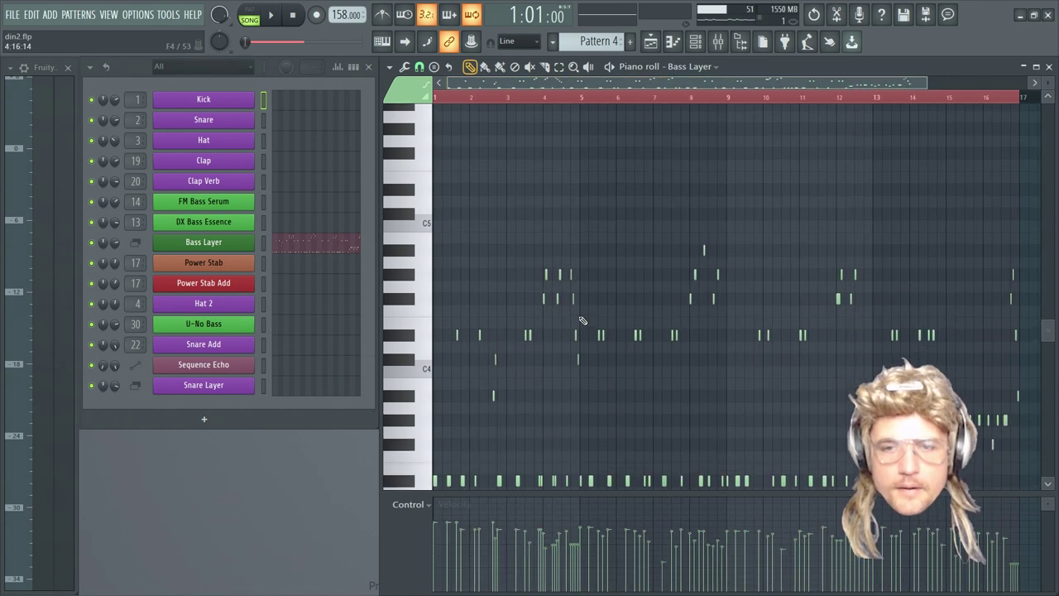
scroll(581, 317, "down", 4)
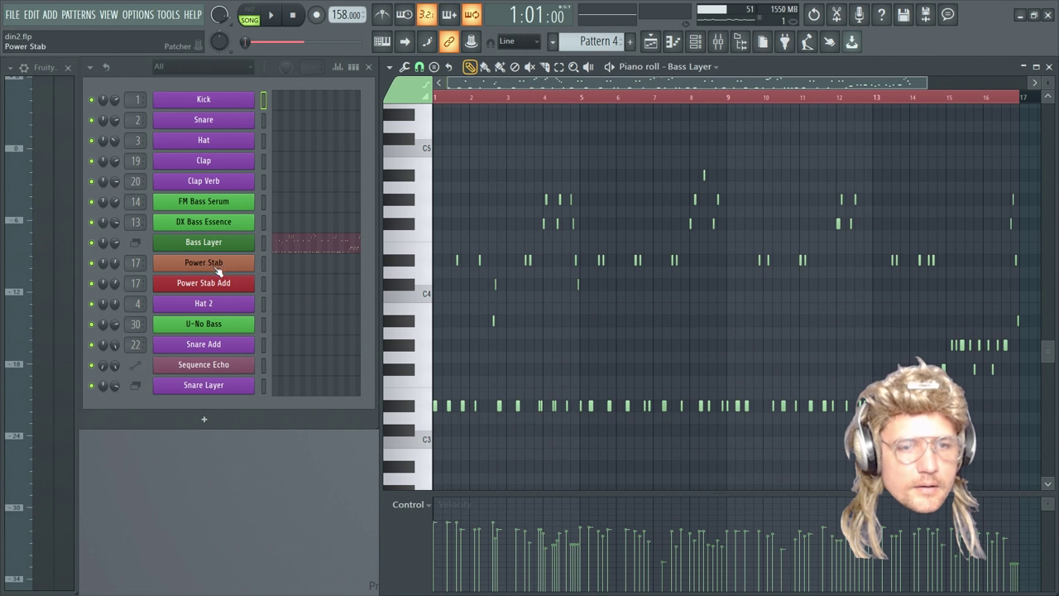
left_click(203, 242)
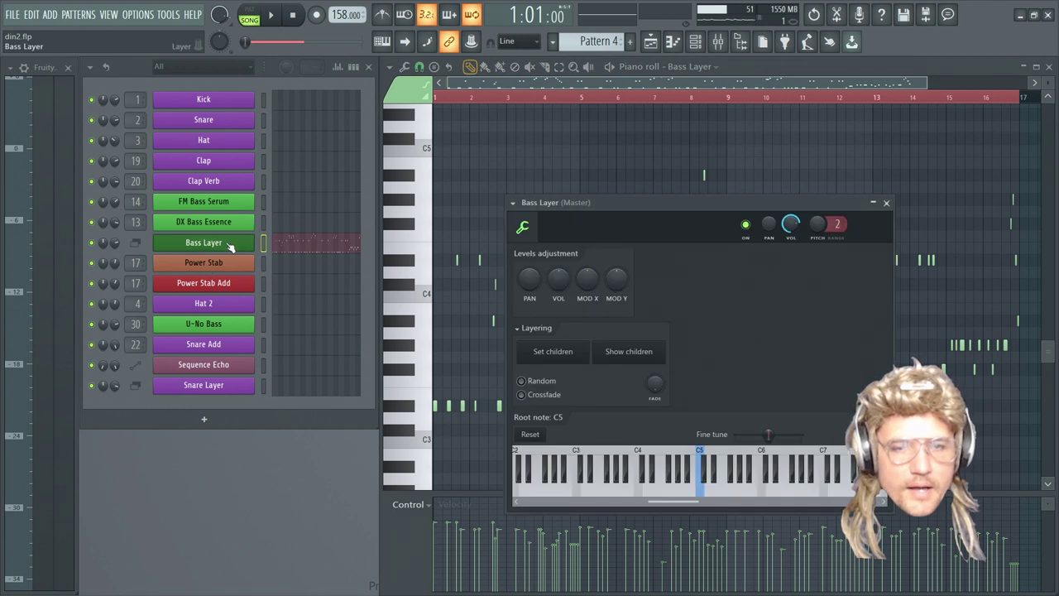
left_click(887, 203)
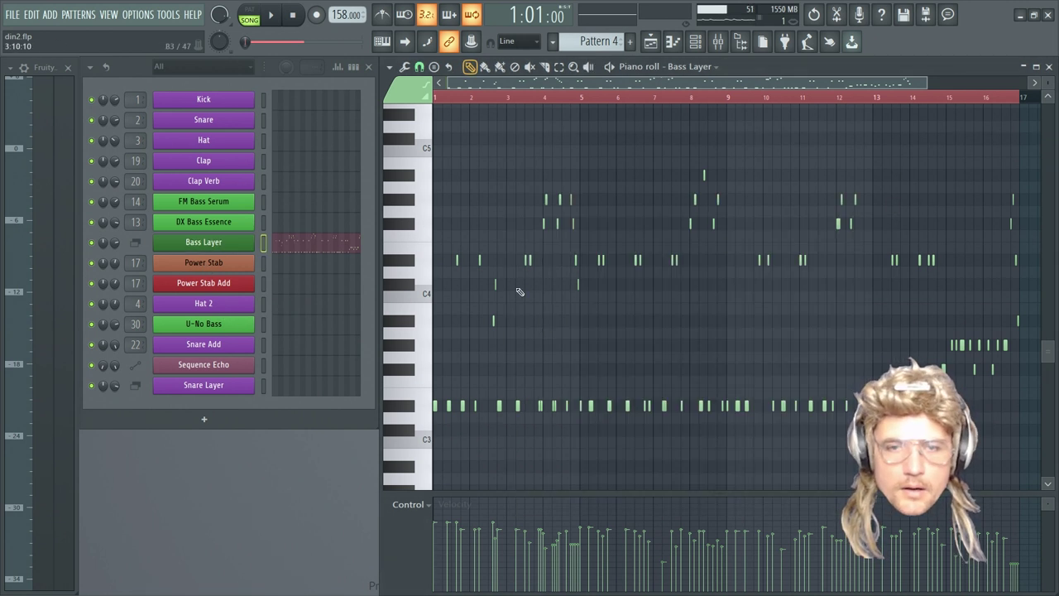
scroll(623, 224, "down", 2)
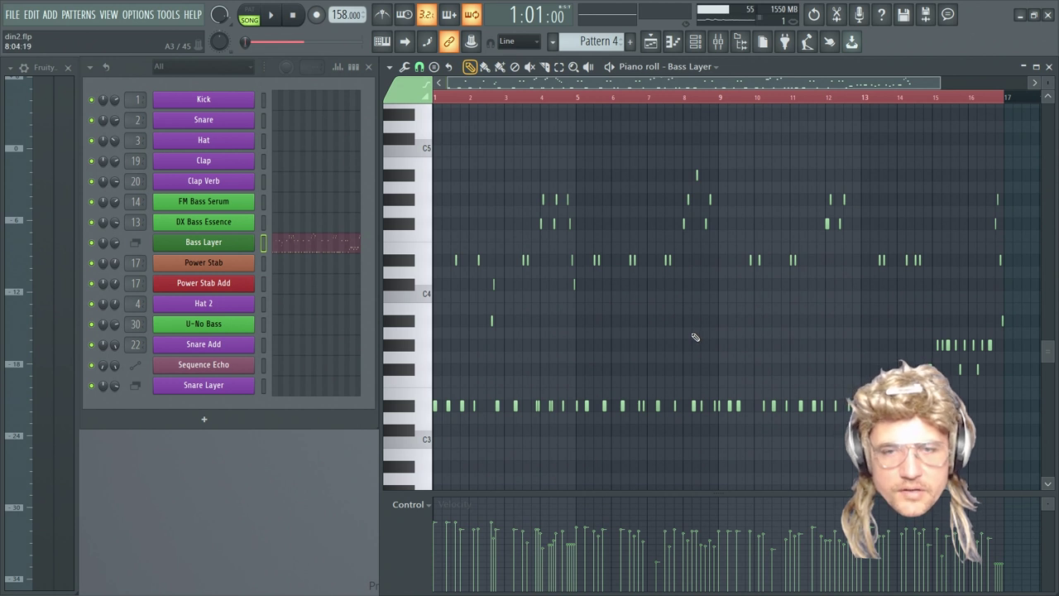
Play the song's opening briefly and audition D#3, D#4 and other notes of the Bass Layer melody on the piano roll keyboard
left_click(270, 15)
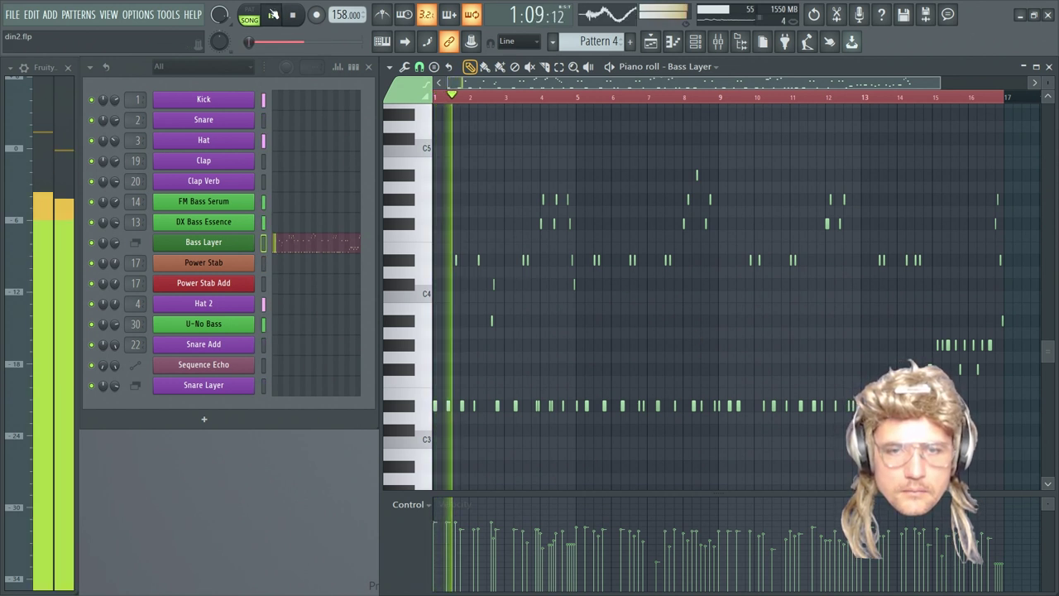
left_click(287, 16)
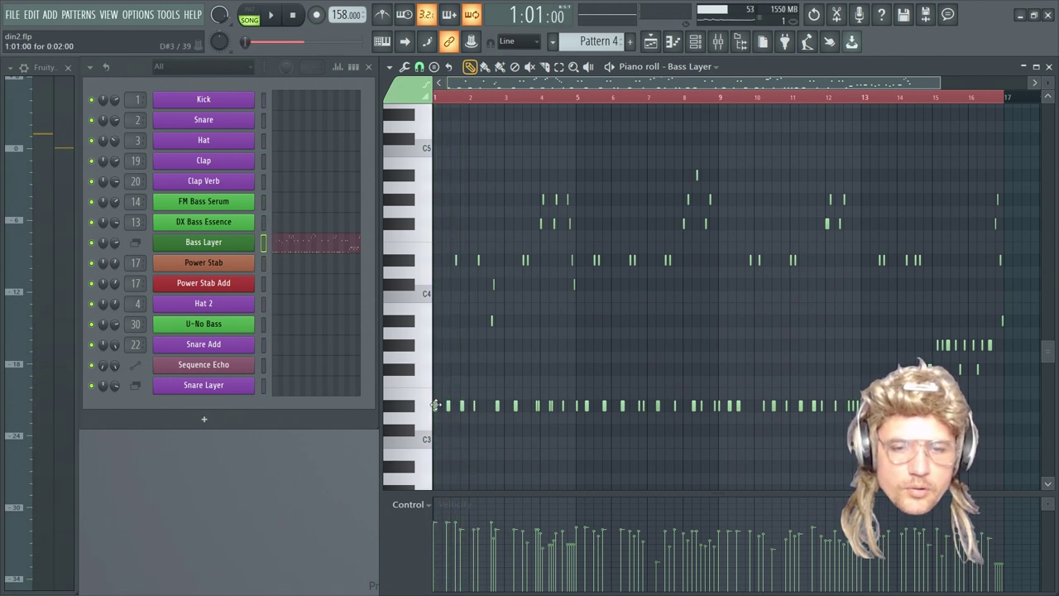
left_click(404, 407)
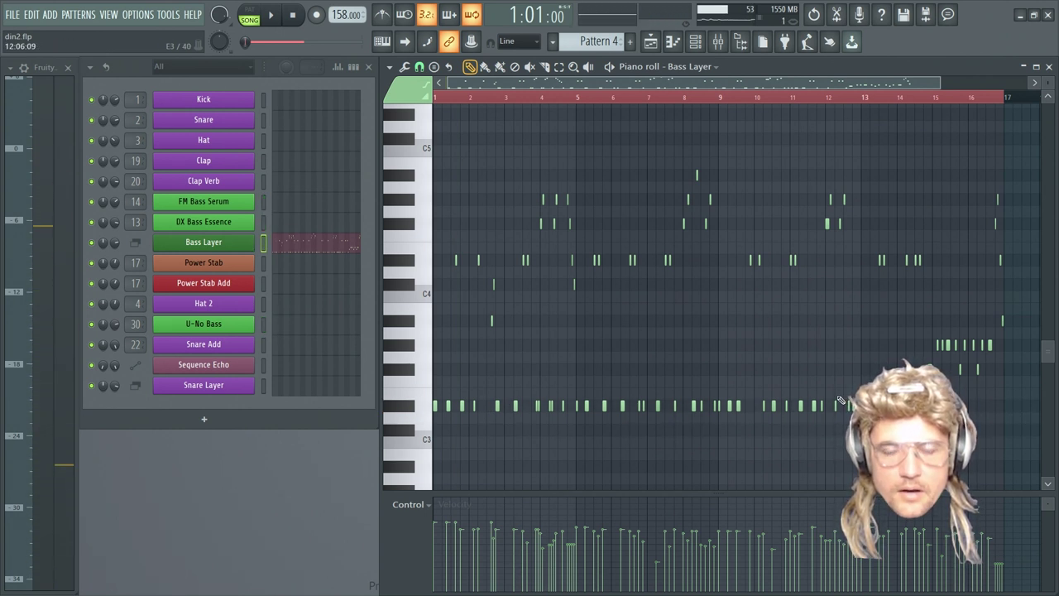
left_click(410, 408)
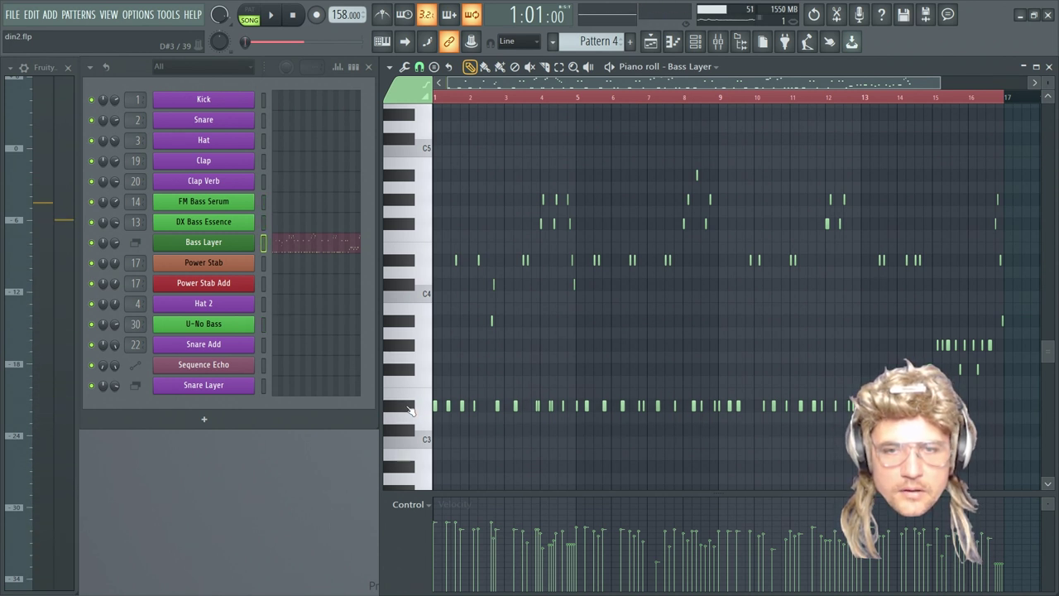
left_click(408, 264)
left_click(408, 264)
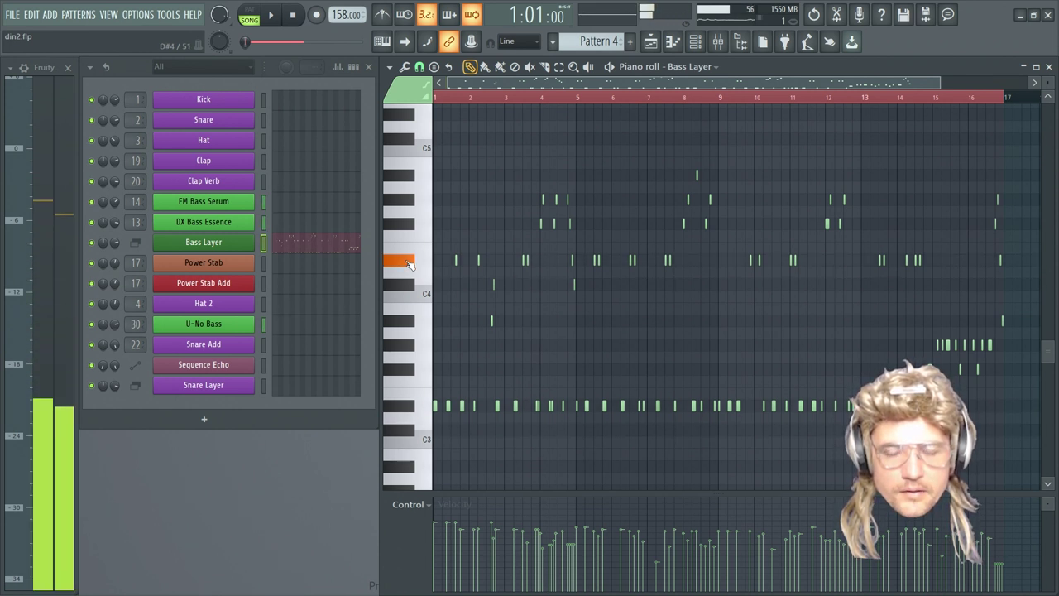
left_click(408, 402)
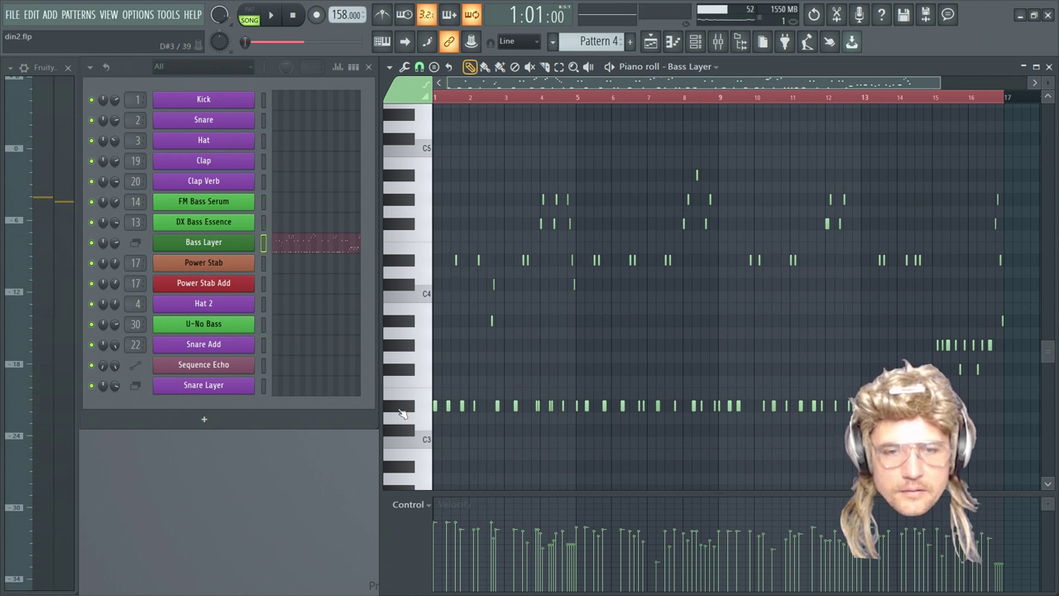
left_click(400, 257)
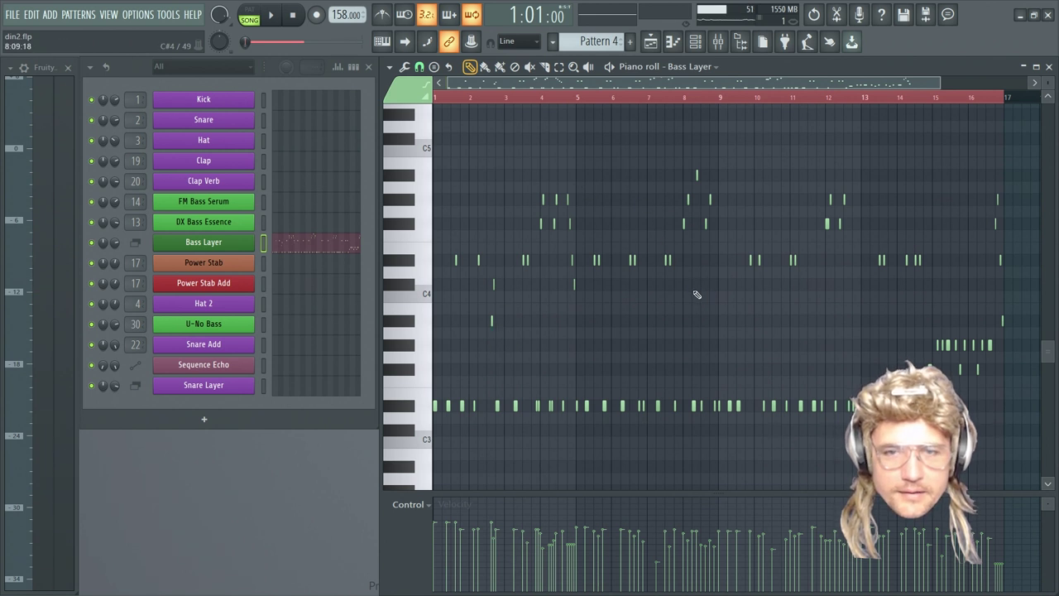
left_click(399, 289)
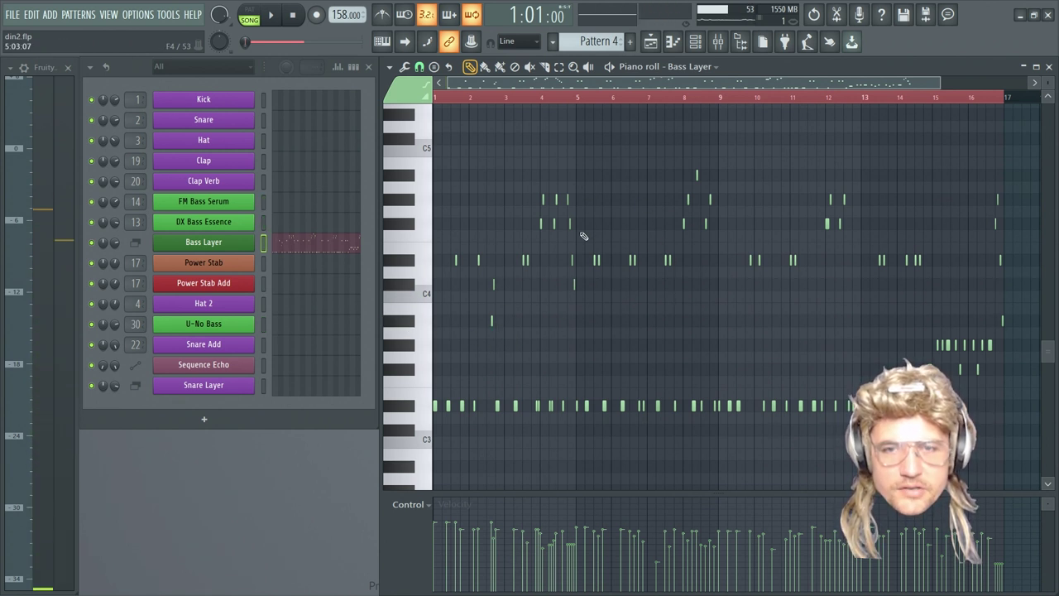
left_click(409, 204)
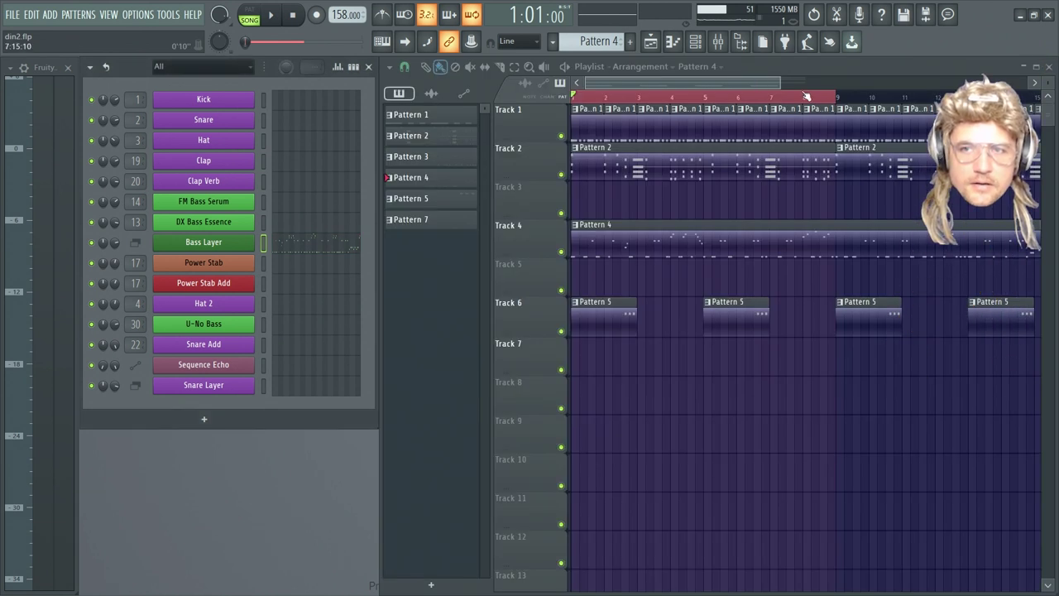
Select bars 1 to 16 in the playlist and play them through while following the Bass Layer notes of Pattern 4
left_click_drag(778, 79, 868, 114)
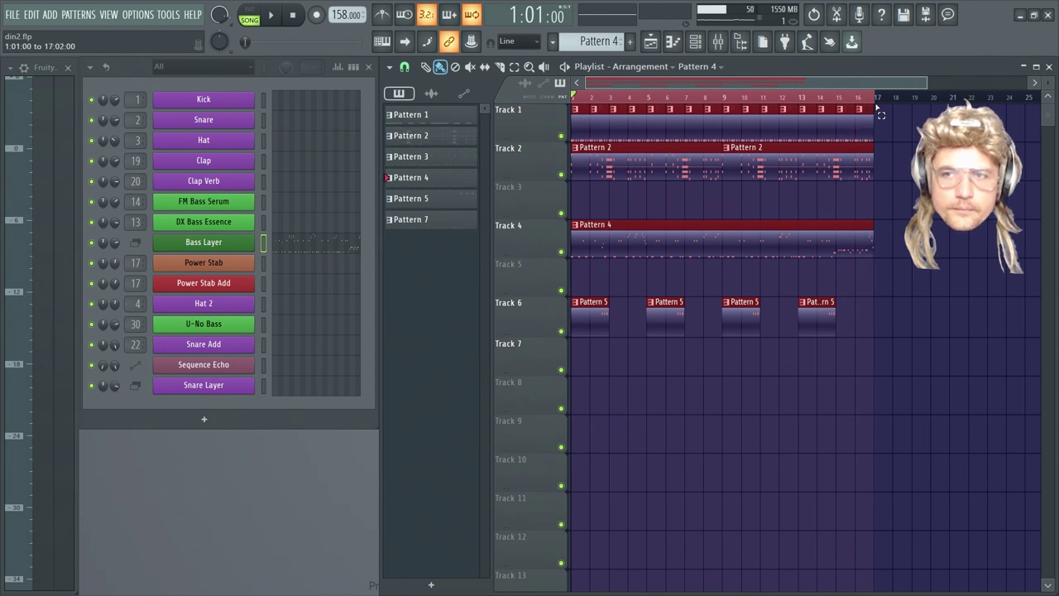
left_click(270, 14)
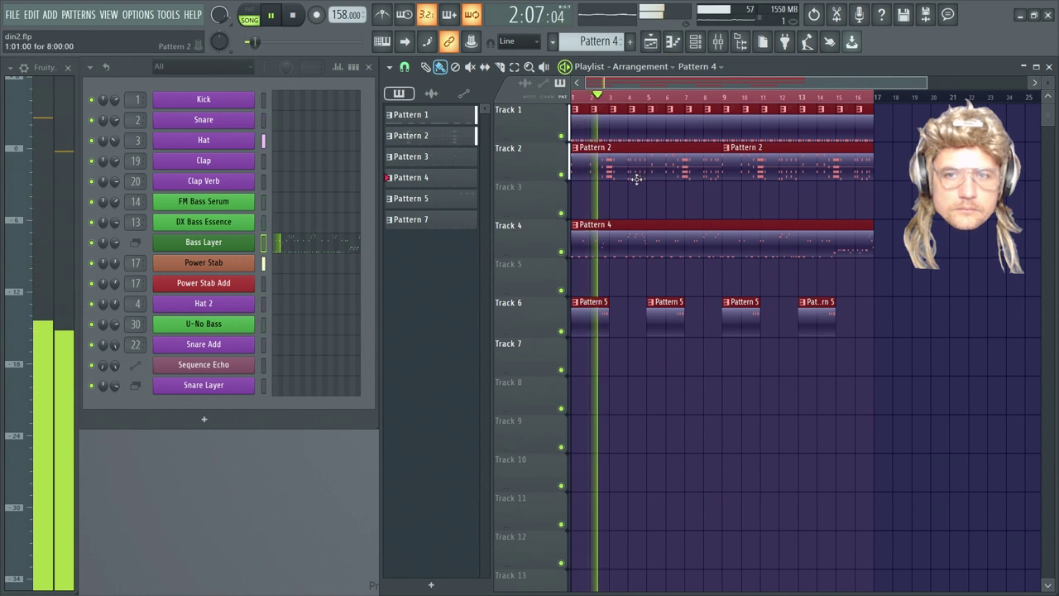
double_click(636, 230)
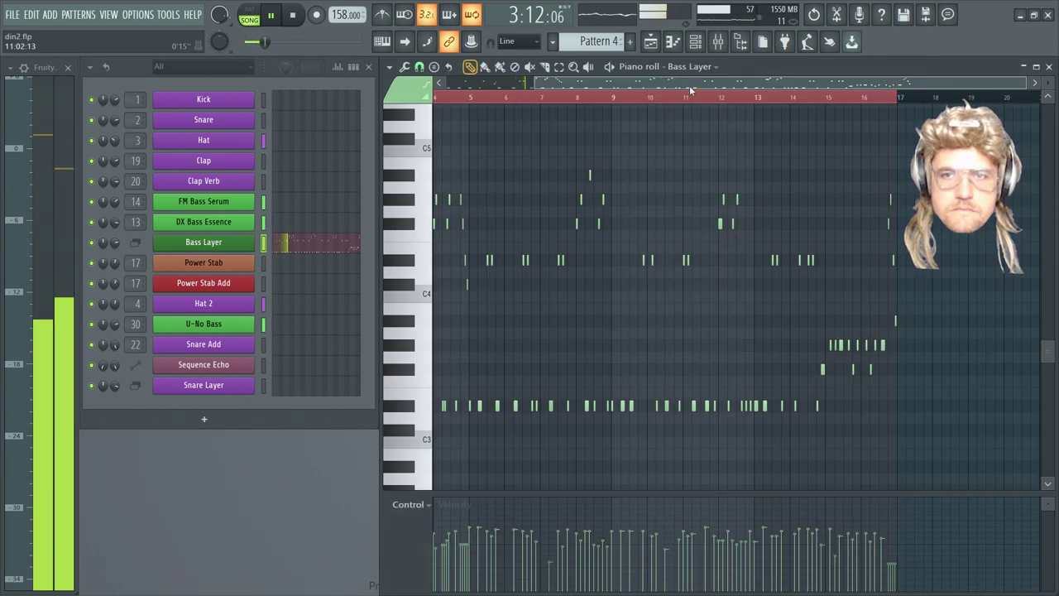
scroll(579, 87, "left", 1)
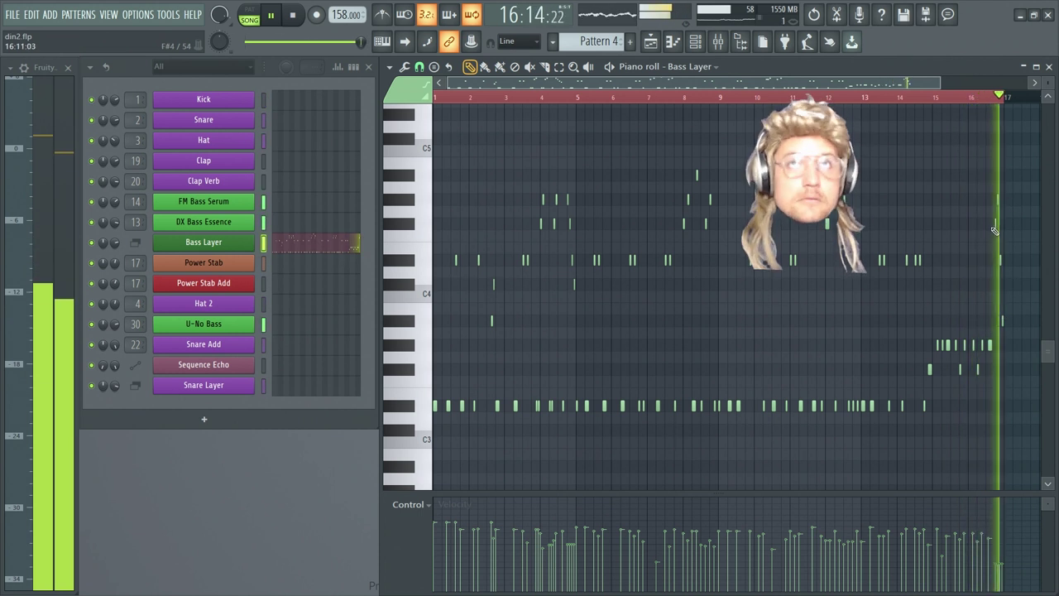
key("space")
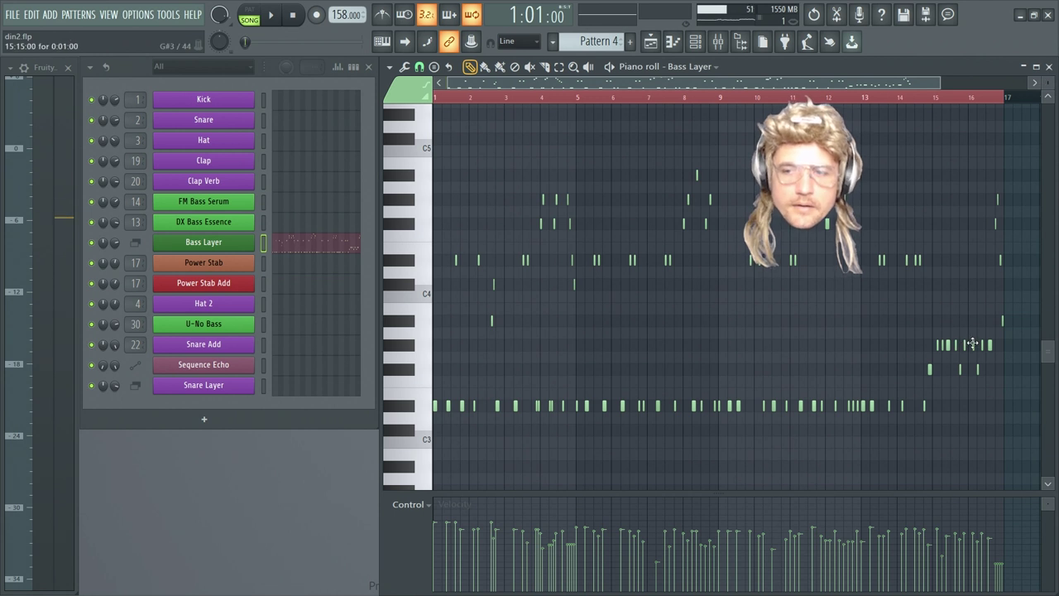
Delete Pattern 3 from the pattern list and inspect the piano roll notes of Pattern 2's Power Stab and of Pattern 1
left_click(1050, 67)
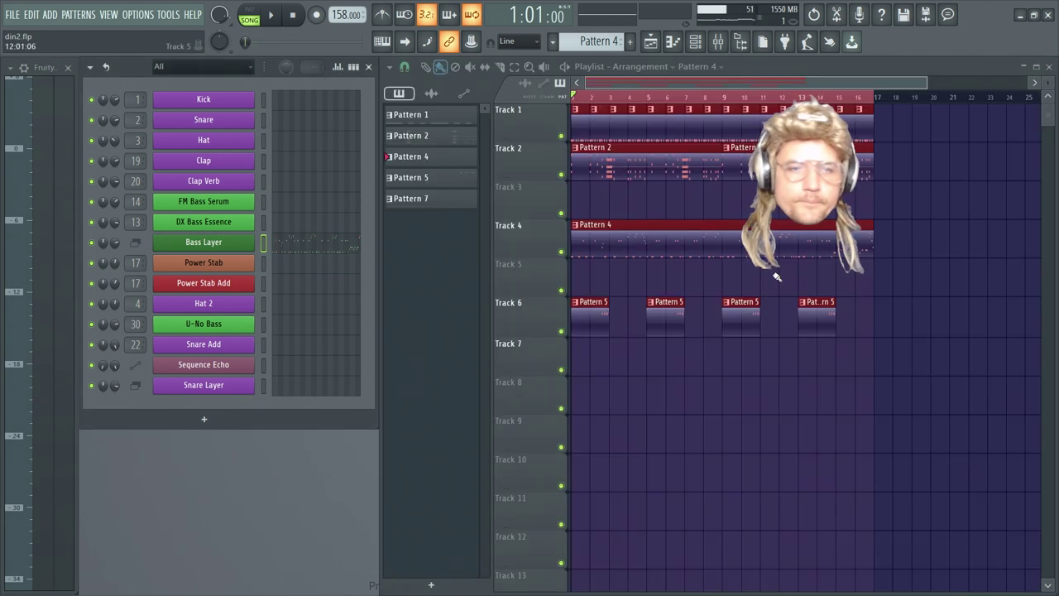
double_click(612, 166)
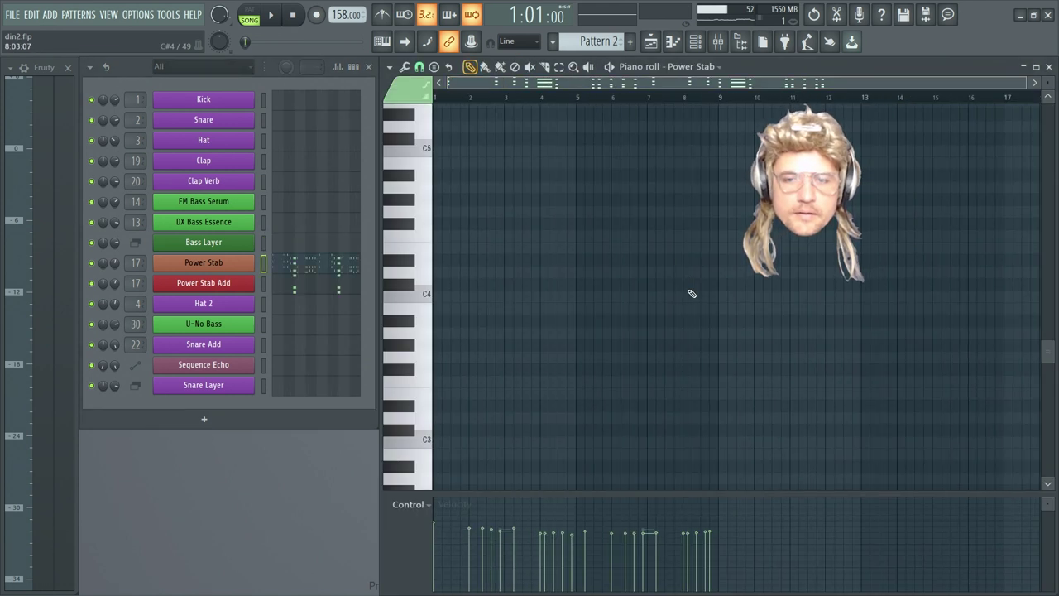
scroll(592, 41, "up", 1)
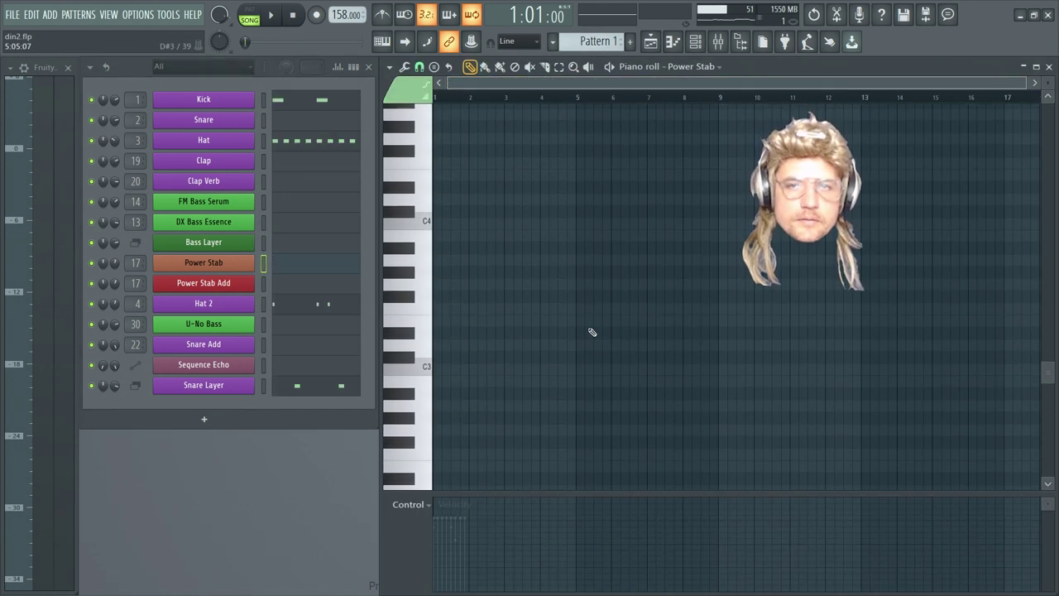
scroll(611, 352, "down", 3)
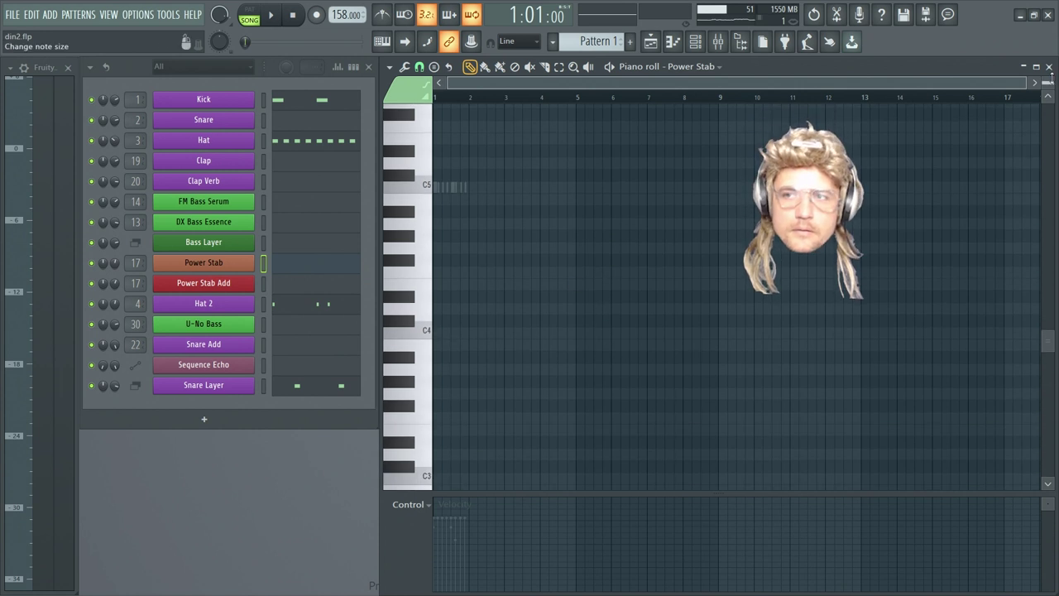
Show Pattern 2's Power Stab chords across bars 1 to 8 in the piano roll and play the song's opening with them
left_click(707, 68)
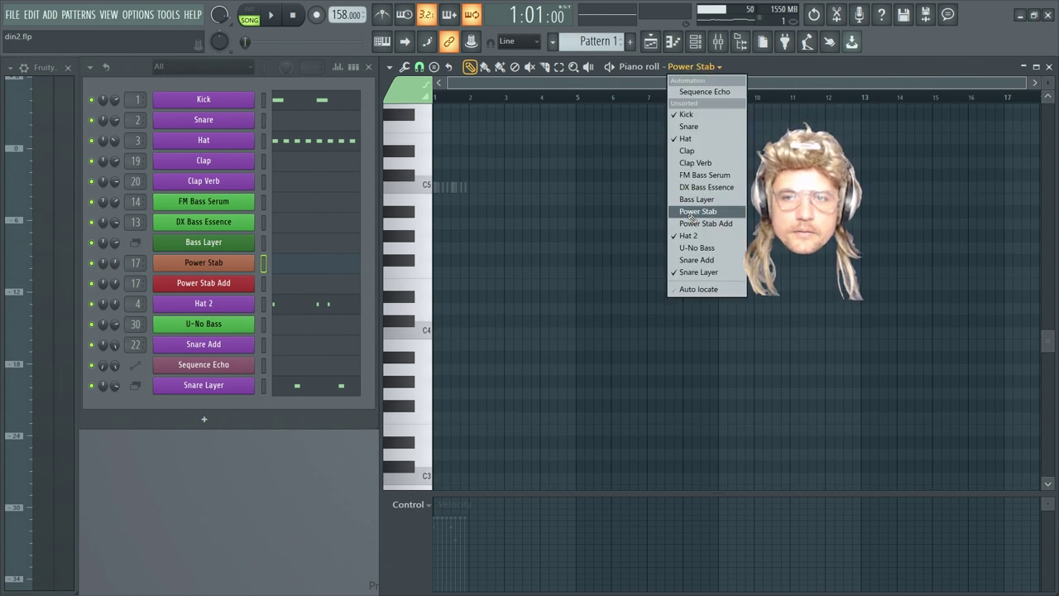
left_click(690, 209)
scroll(497, 248, "up", 3)
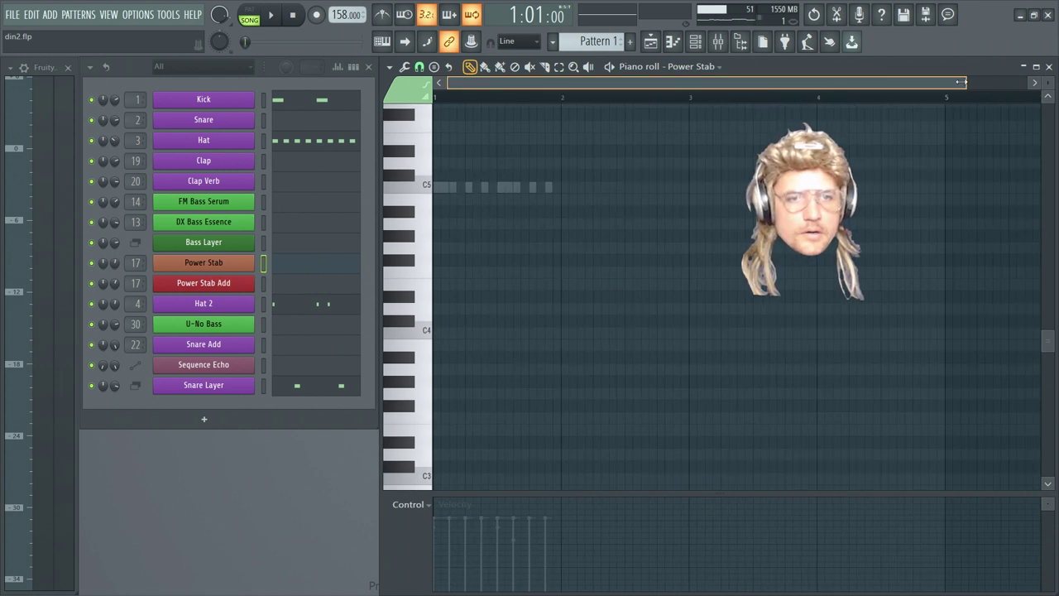
scroll(594, 40, "down", 1)
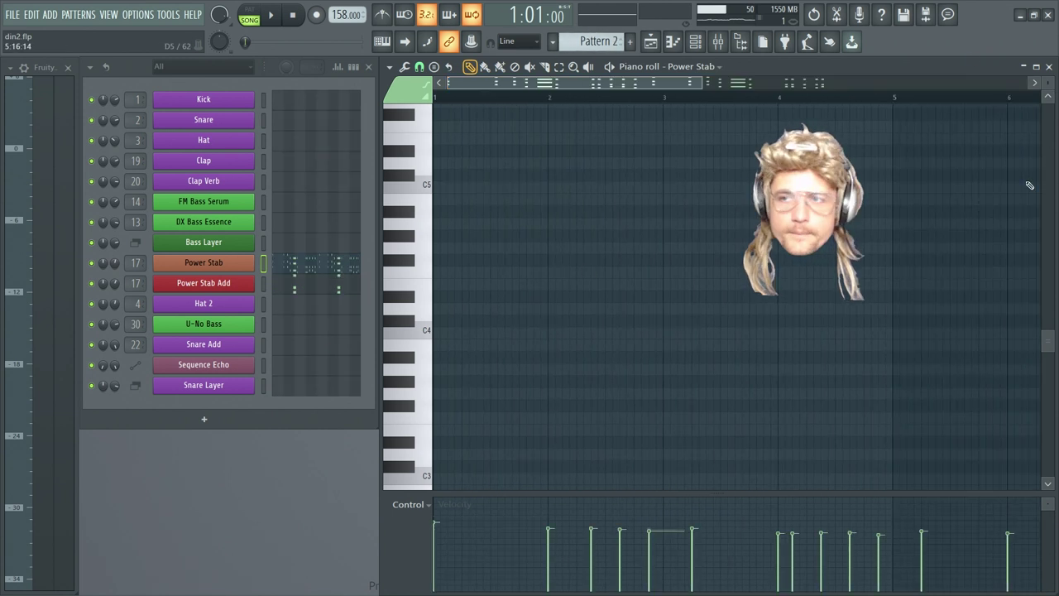
scroll(593, 136, "up", 10)
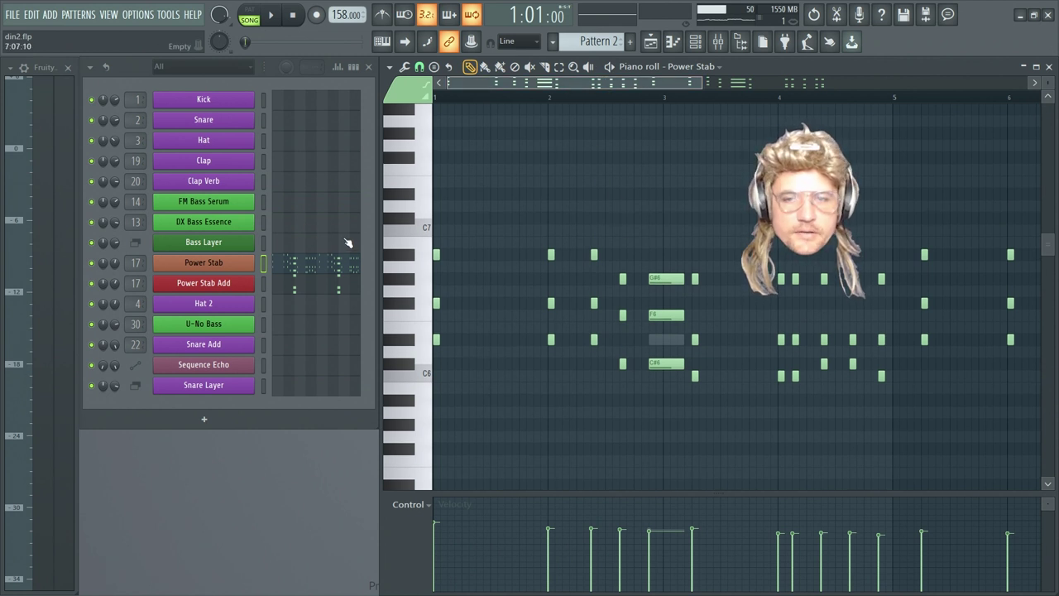
scroll(711, 290, "down", 4)
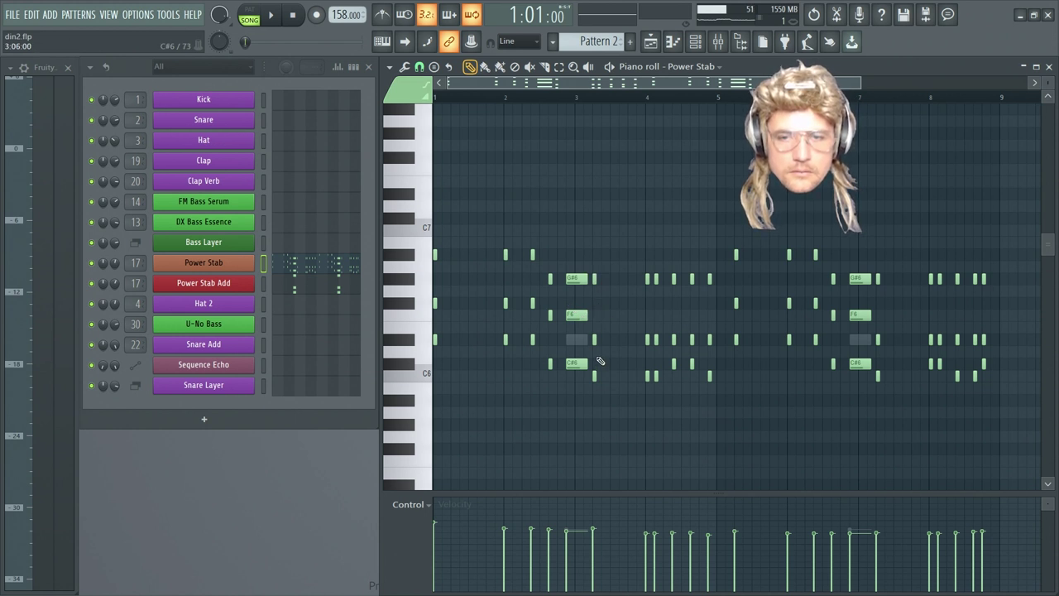
left_click(274, 14)
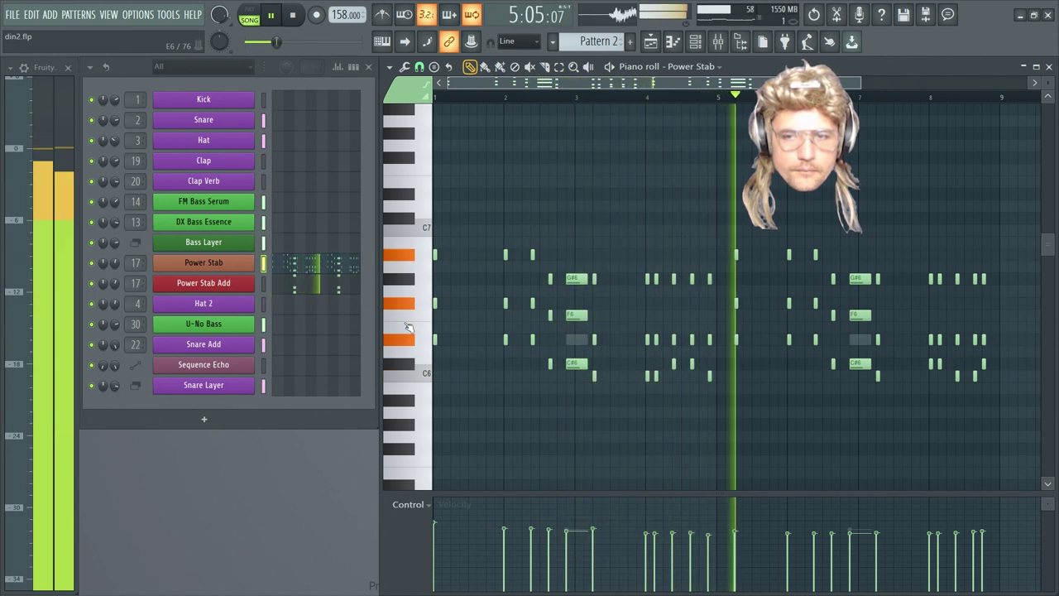
key("space")
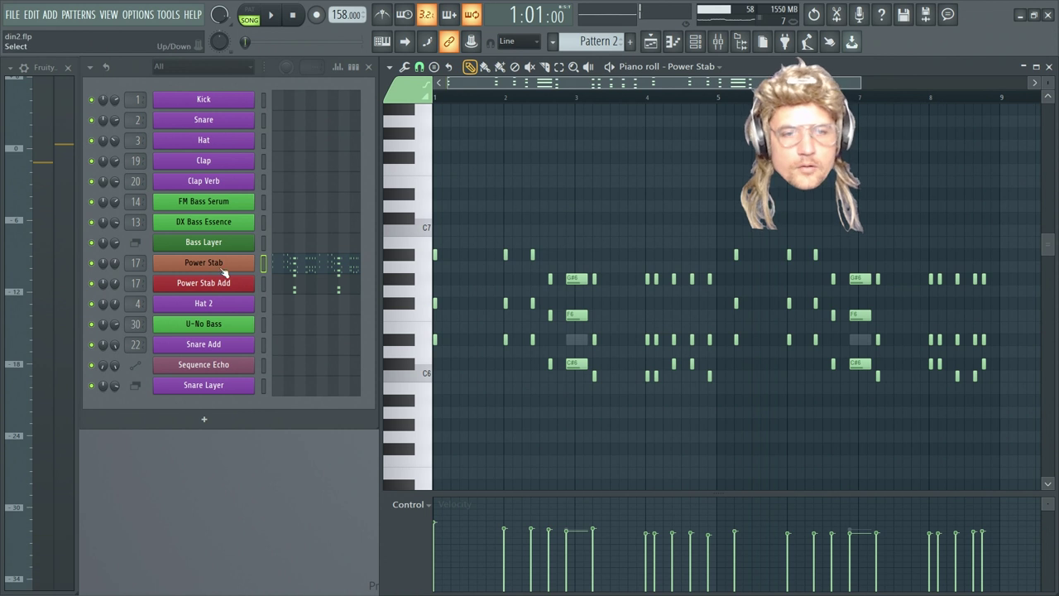
Mute the Power Stab channel and play the song from the start to hear it without that part
left_click(92, 263)
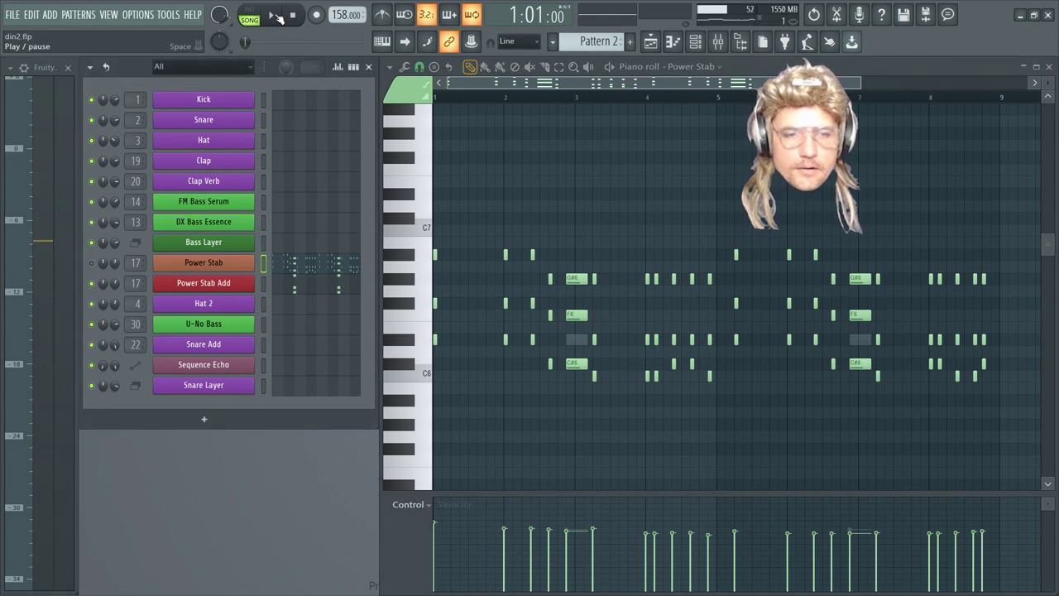
left_click(276, 17)
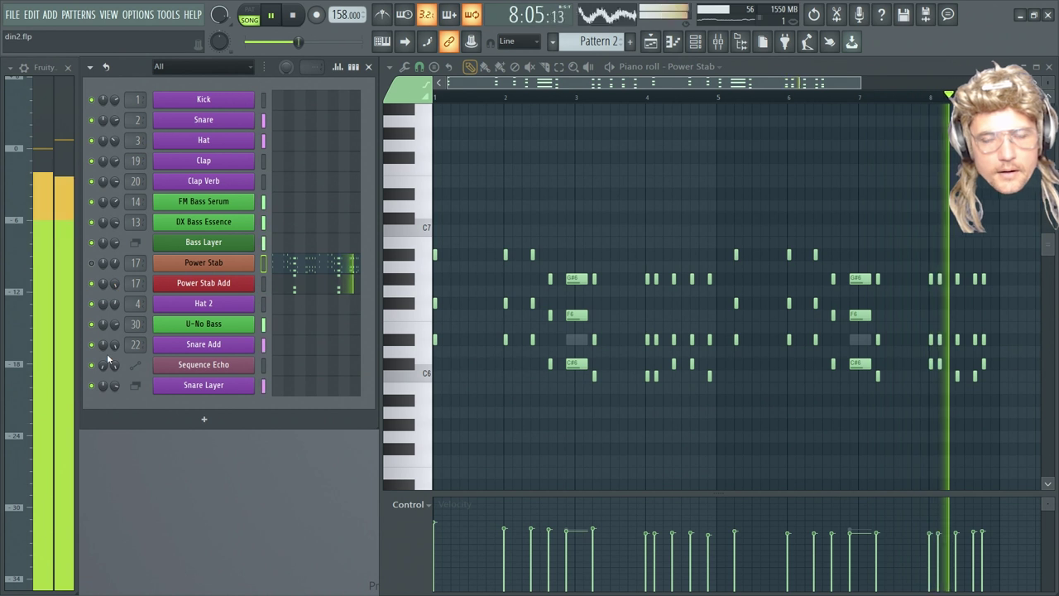
left_click(93, 262)
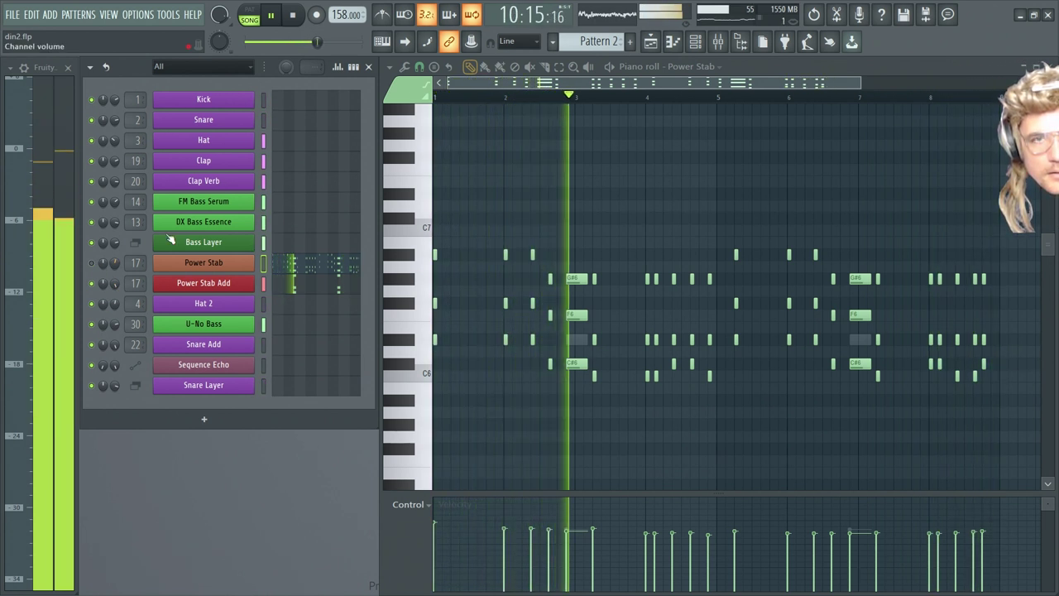
left_click(296, 15)
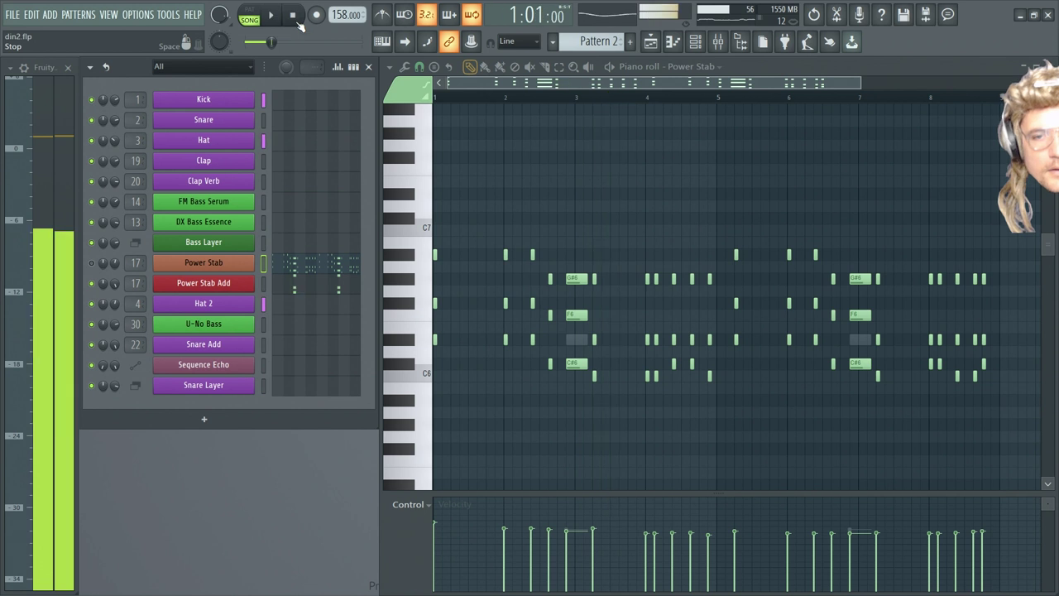
Compare the notes of Power Stab Add with those of Power Stab in Pattern 2's piano roll
left_click(695, 66)
left_click(705, 224)
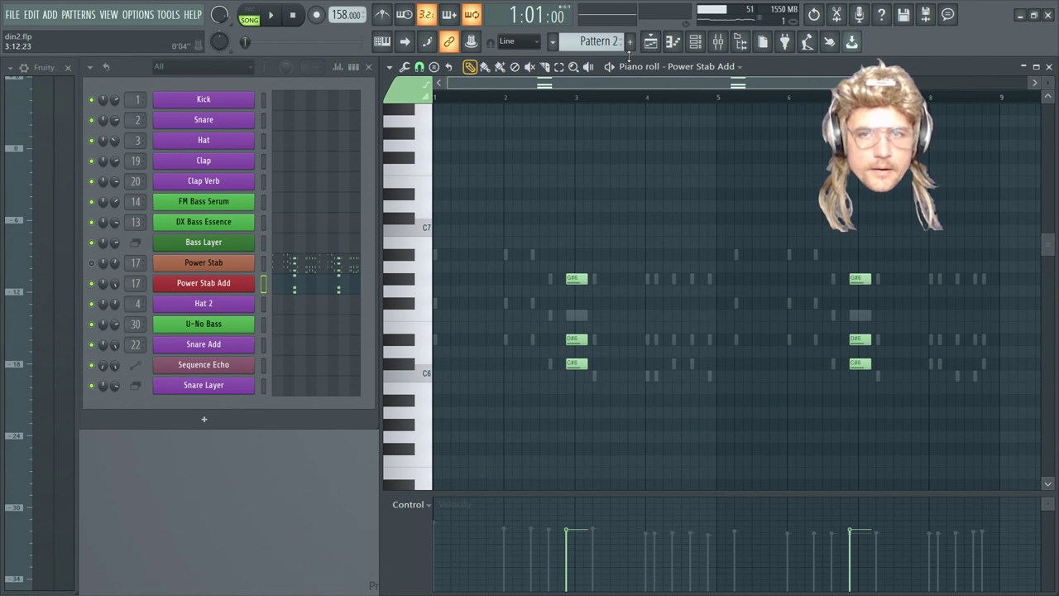
left_click(733, 66)
left_click(719, 211)
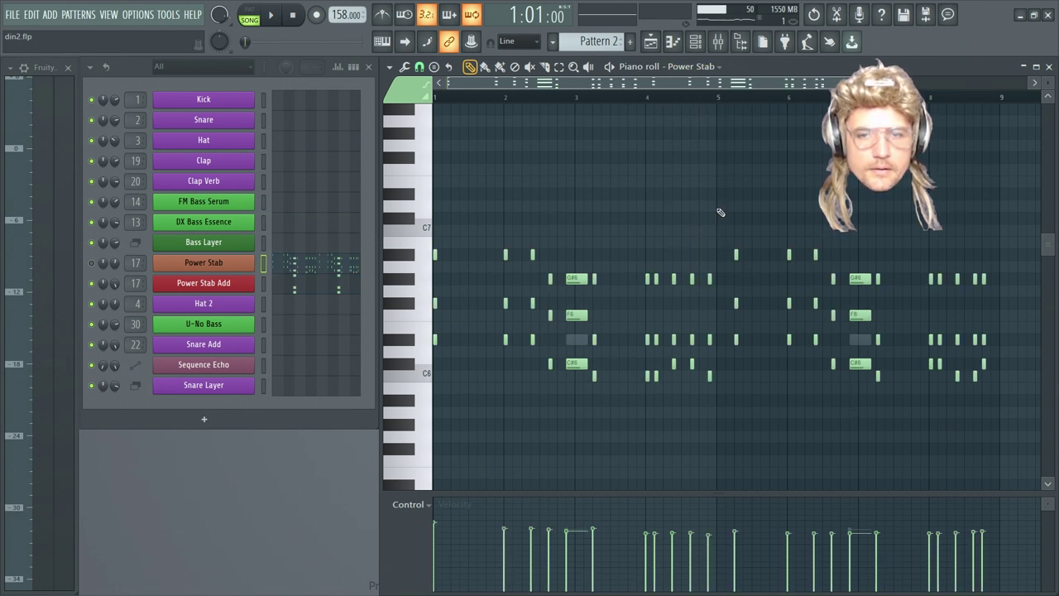
left_click(720, 66)
left_click(701, 224)
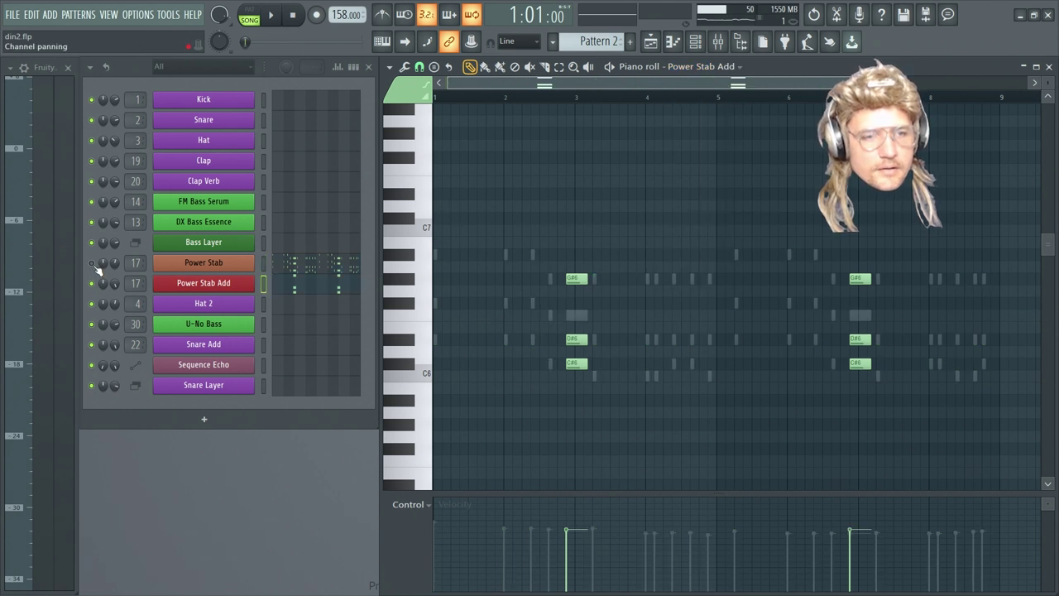
Play the song with the Power Stab Add notes on view, skipping ahead past bar 5
left_click(282, 14)
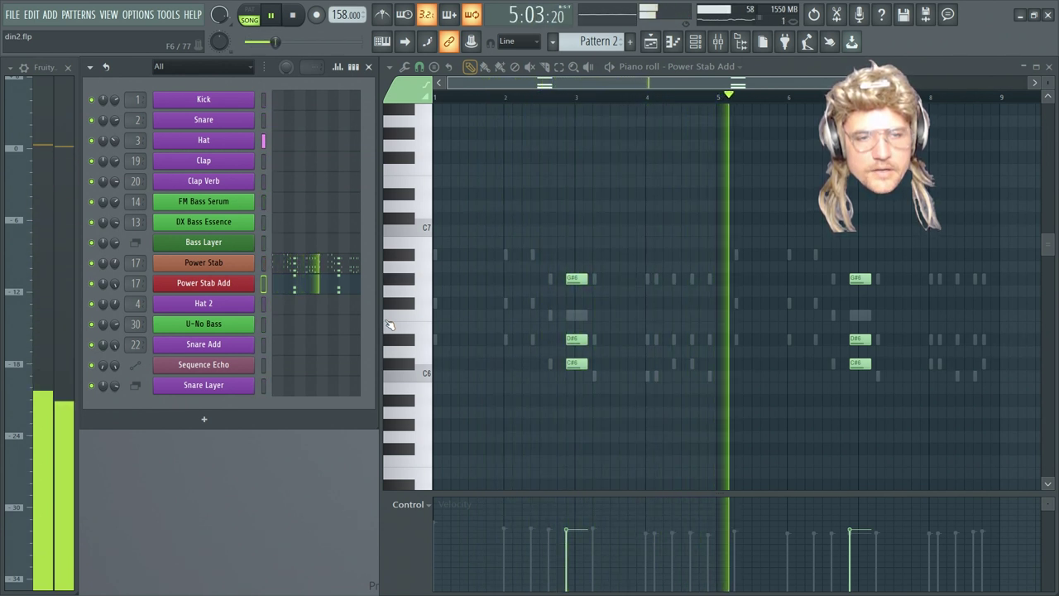
left_click_drag(273, 43, 291, 42)
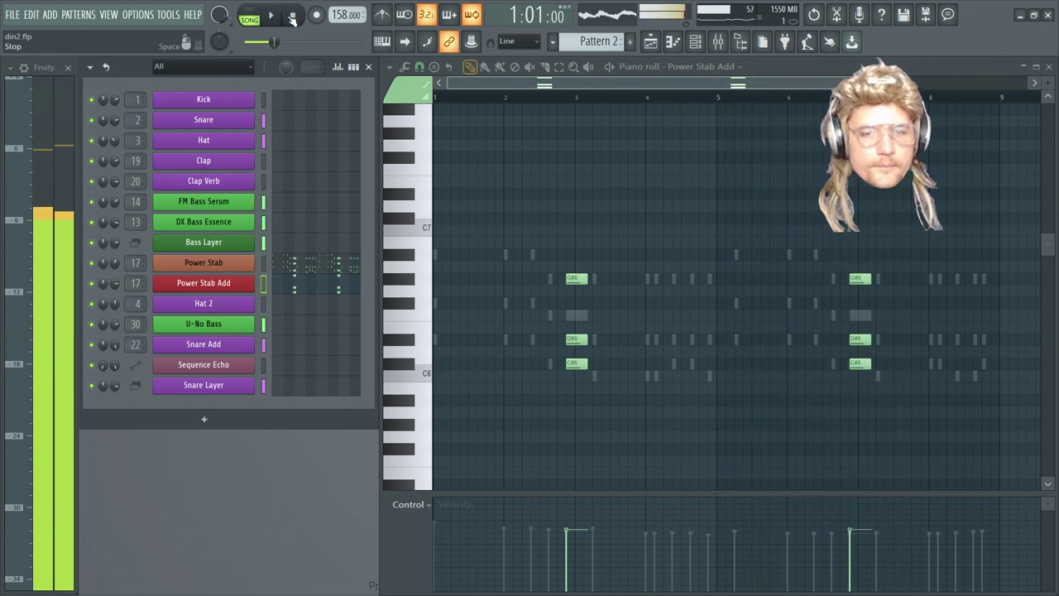
key("space")
left_click(736, 67)
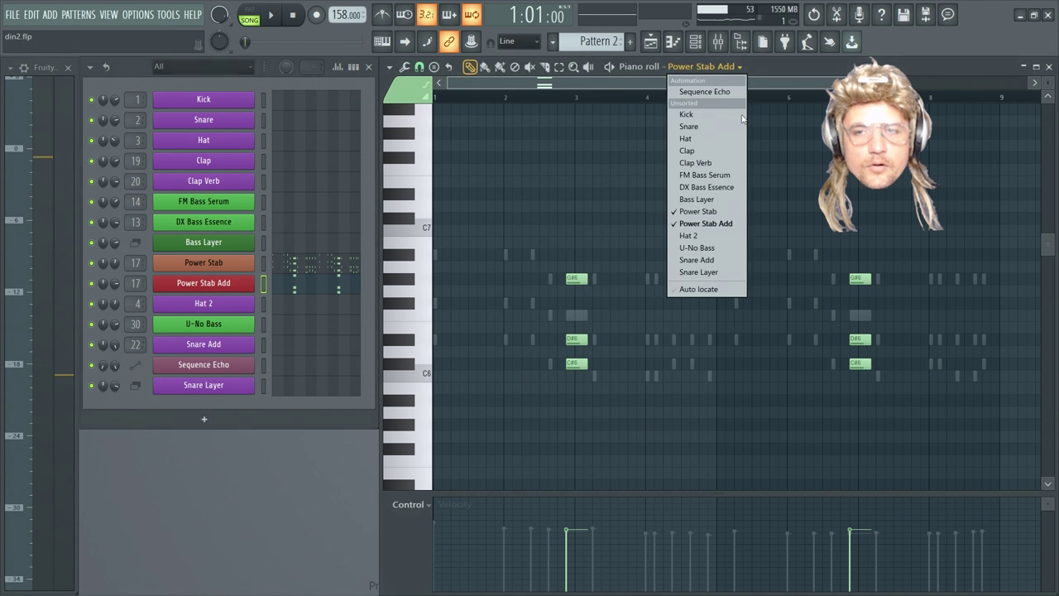
left_click(720, 212)
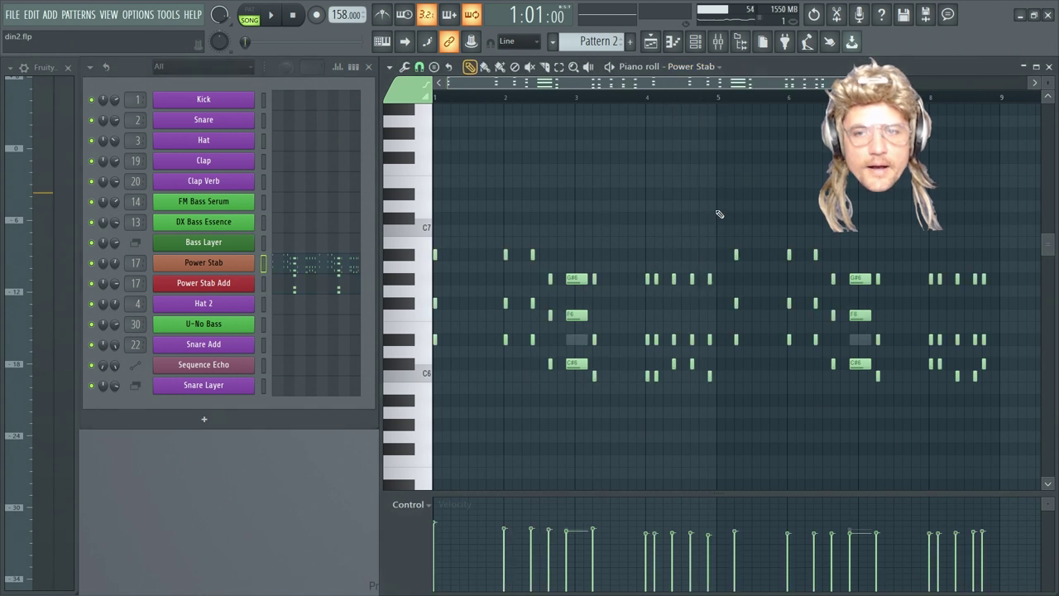
left_click(410, 504)
left_click(572, 566)
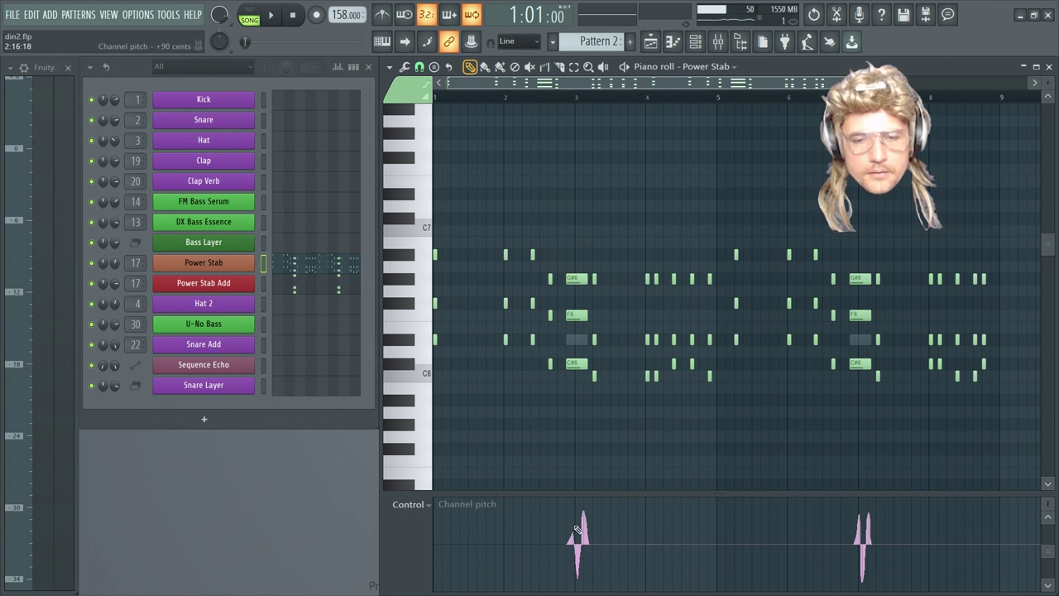
scroll(502, 85, "up", 5)
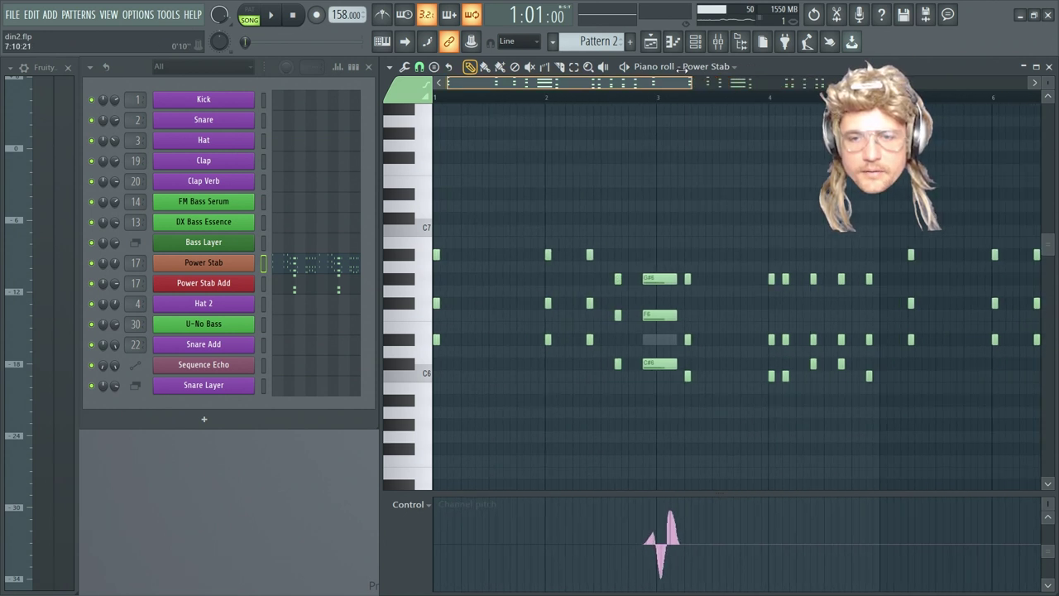
left_click_drag(502, 85, 562, 87)
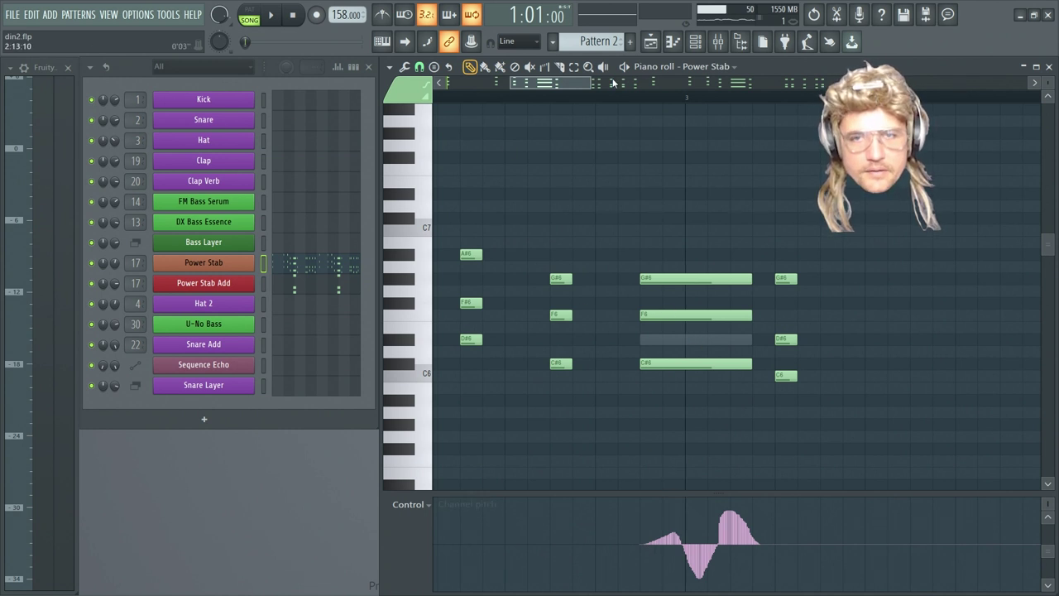
left_click_drag(574, 84, 579, 83)
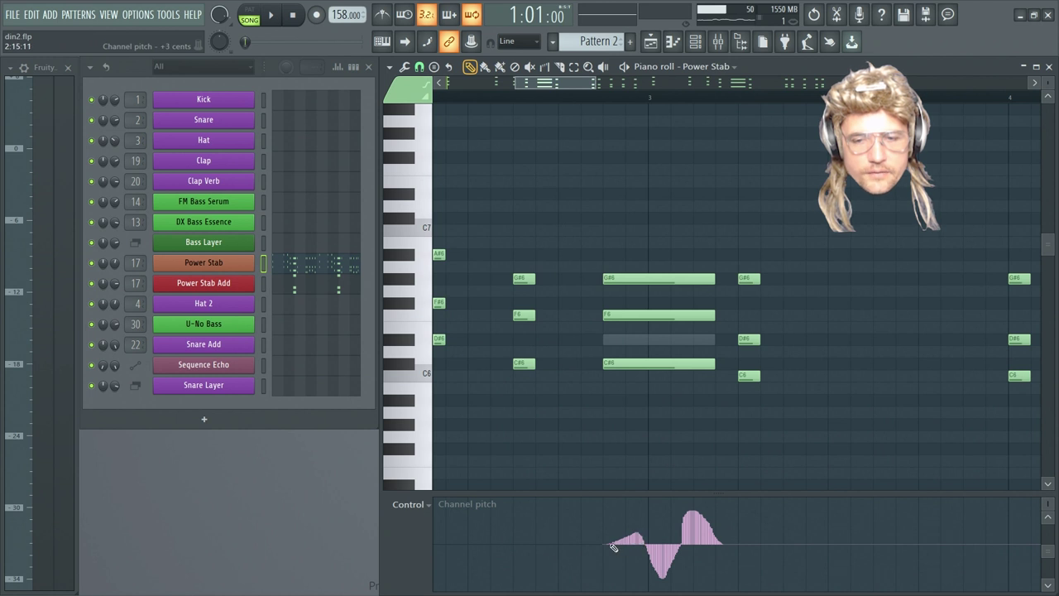
Activate the paint tool, play the song from 2:12:00, and follow the Power Stab pitch bends around bars 3 and 7
left_click(486, 68)
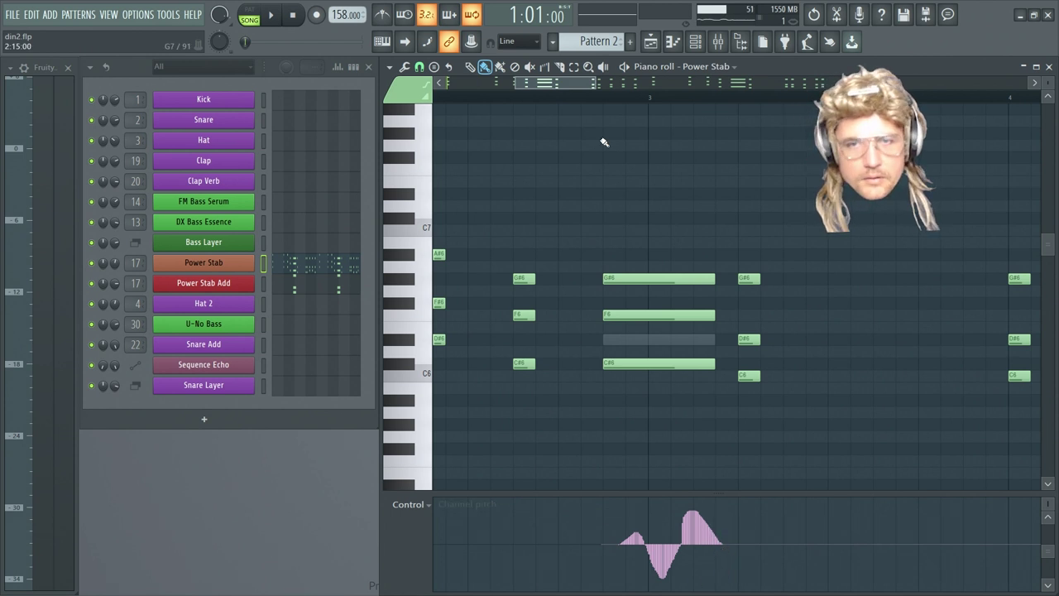
left_click(528, 97)
left_click(265, 16)
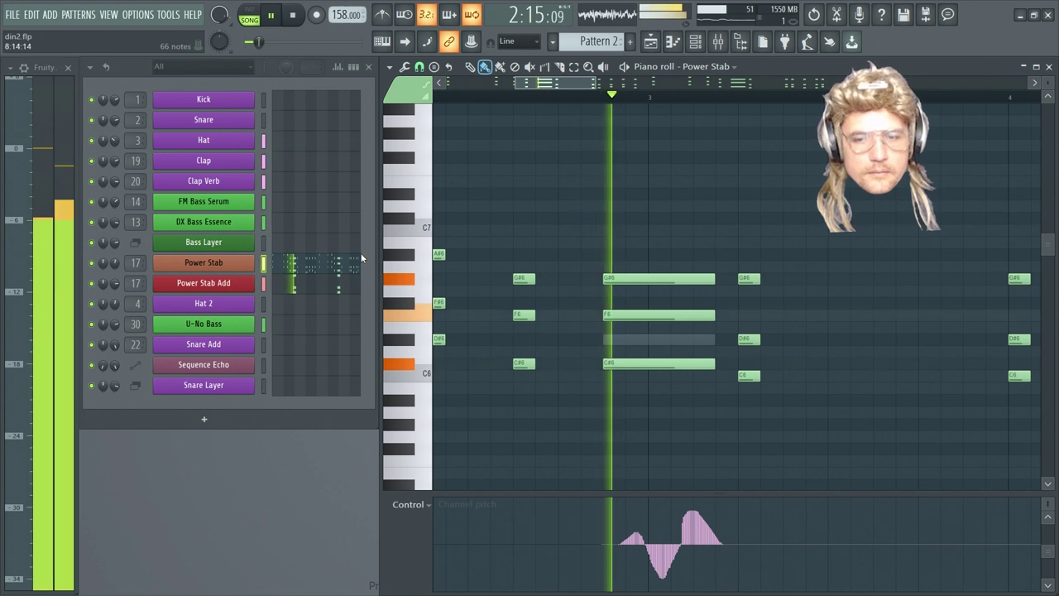
left_click_drag(569, 82, 738, 83)
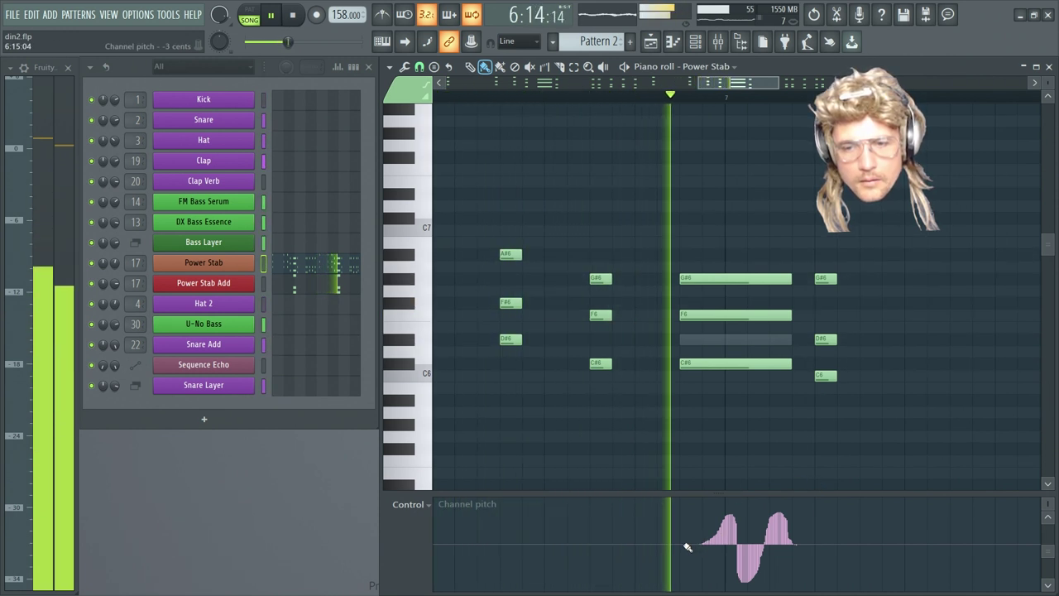
left_click(283, 17)
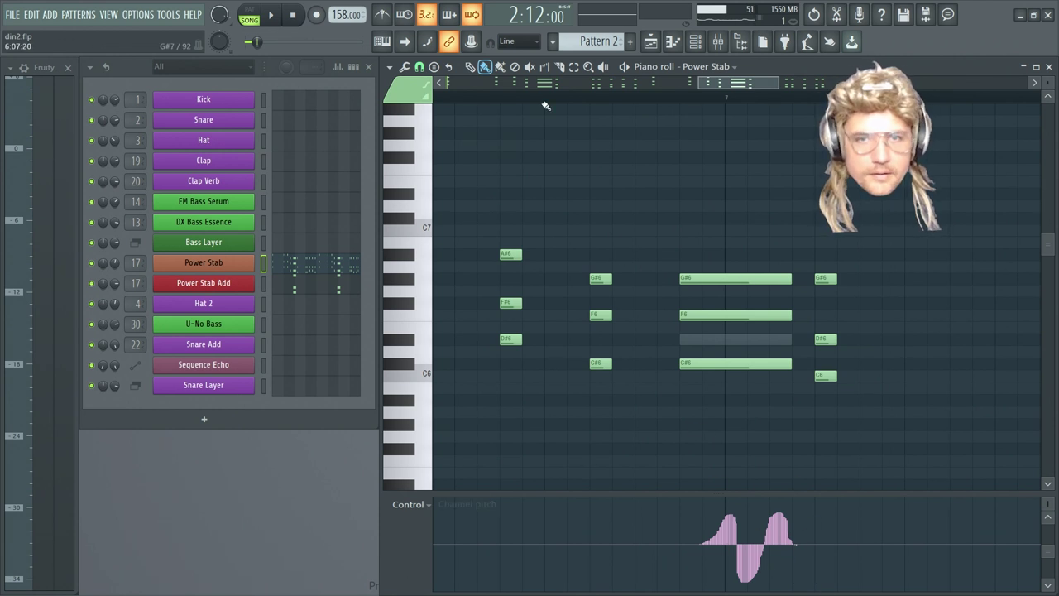
Look over the Power Stab chords around bar 6 and briefly check the FM Bass Serum channel
left_click_drag(768, 80, 721, 80)
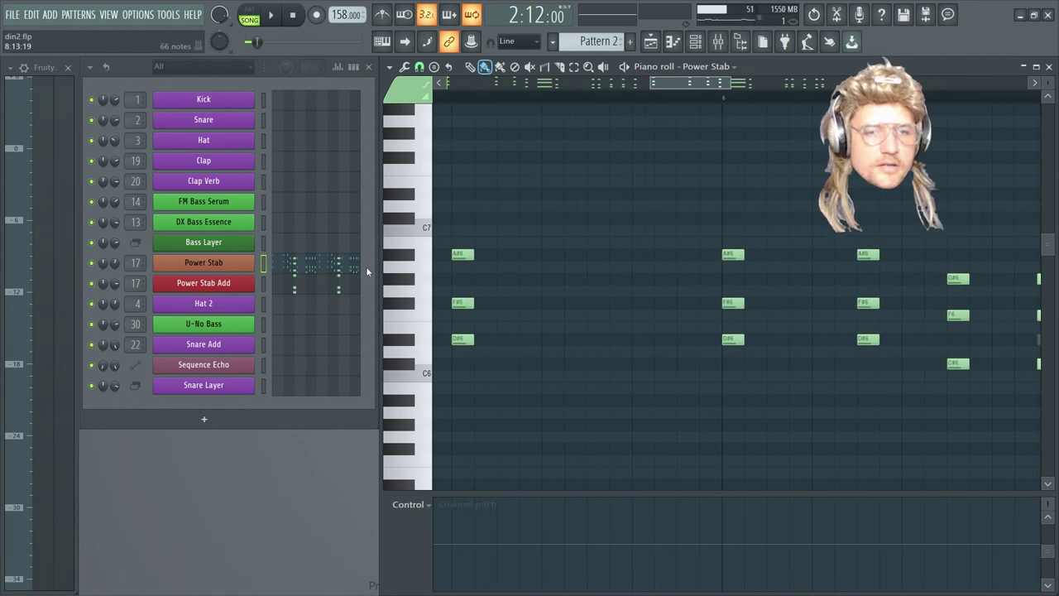
left_click(227, 203)
left_click(228, 203)
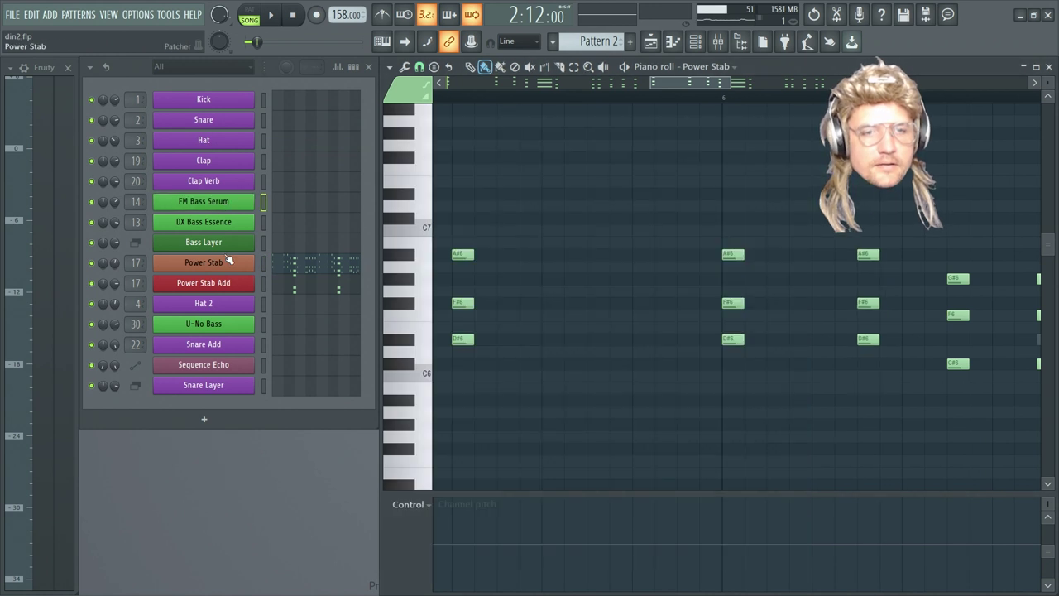
left_click(308, 265)
Bring up the playlist, switch to Pattern 4, and open its Bass Layer notes in the piano roll
key("F5")
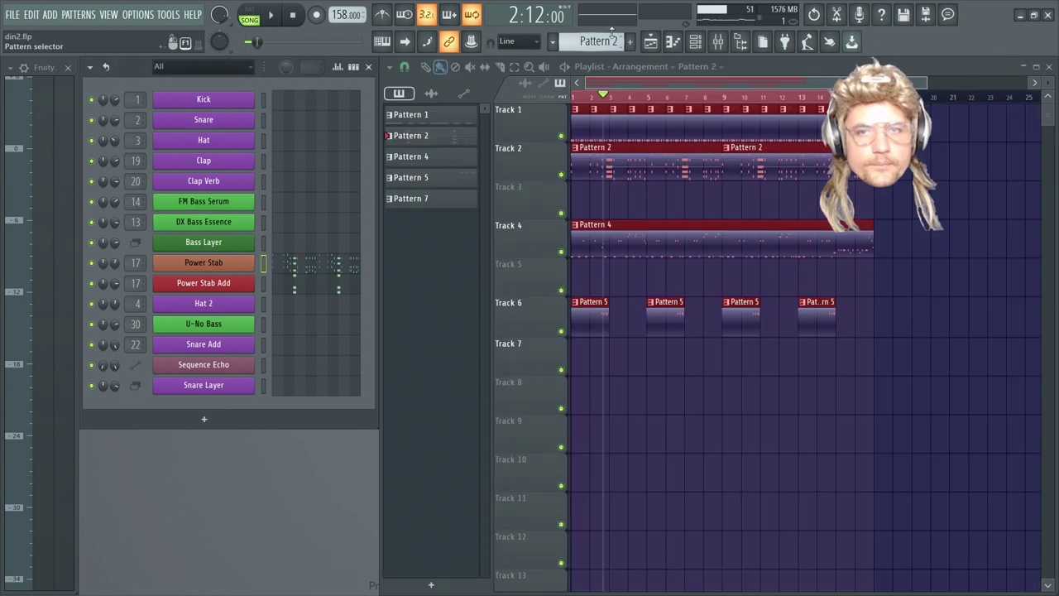
scroll(613, 39, "up", 1)
scroll(613, 40, "down", 2)
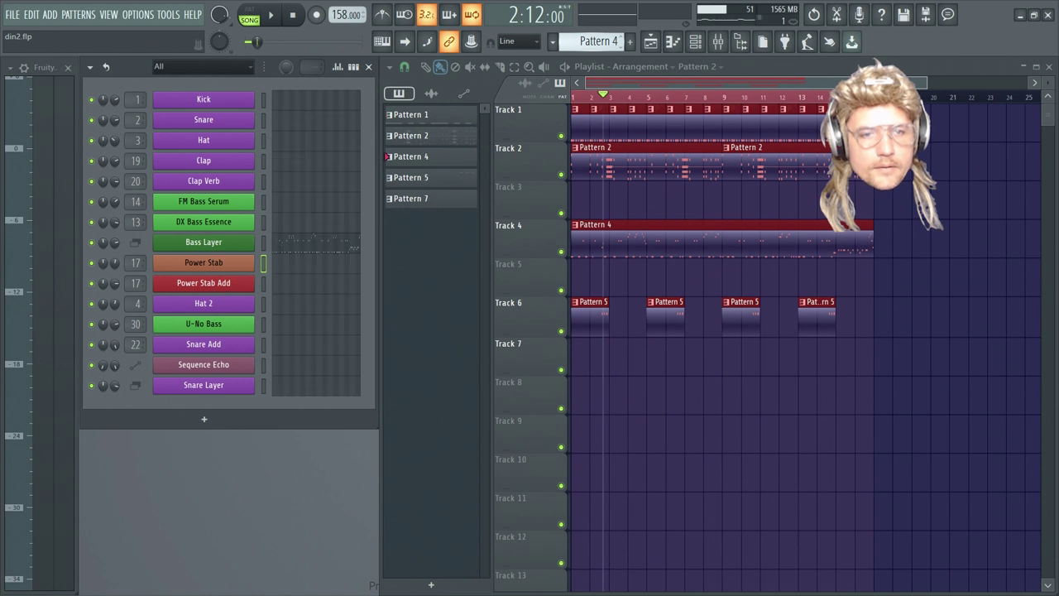
left_click(325, 245)
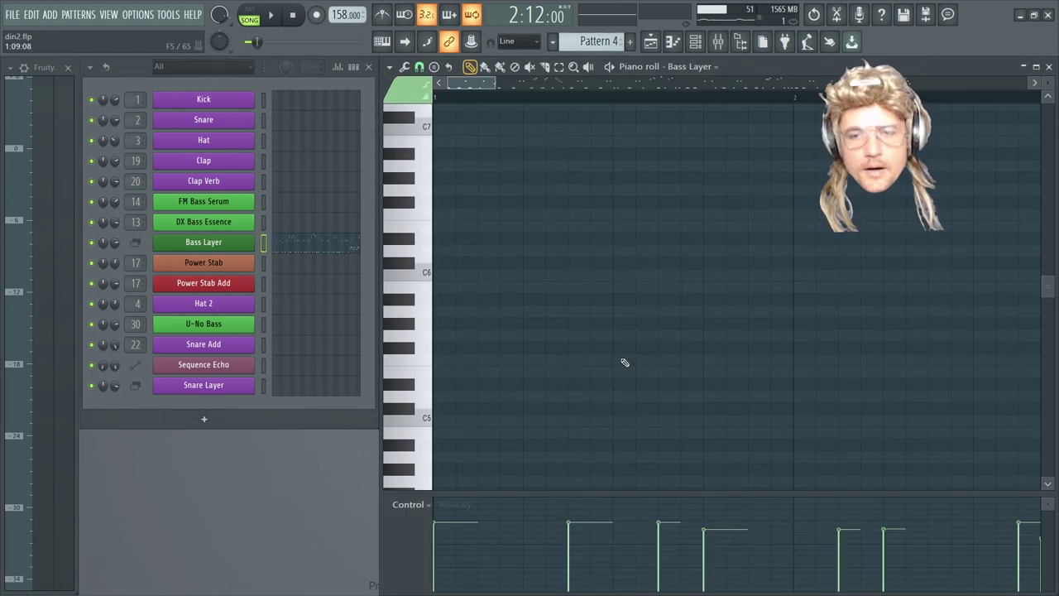
Examine the Bass Layer notes around bars 3 to 5 and show the channel pitch automation beneath them
scroll(627, 368, "up", 2)
left_click_drag(490, 83, 582, 289)
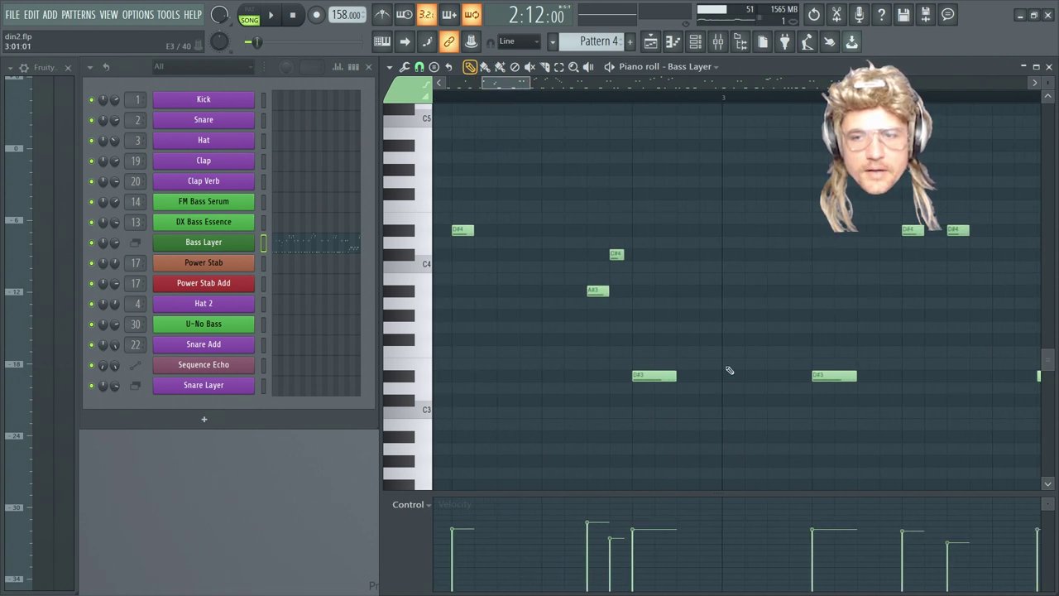
left_click_drag(502, 83, 548, 54)
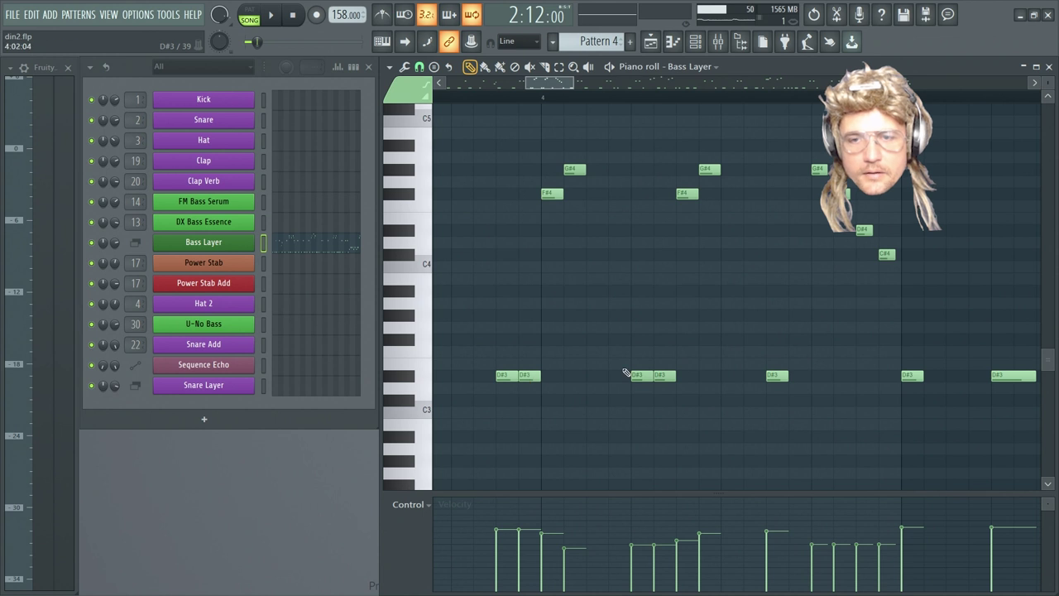
left_click(409, 504)
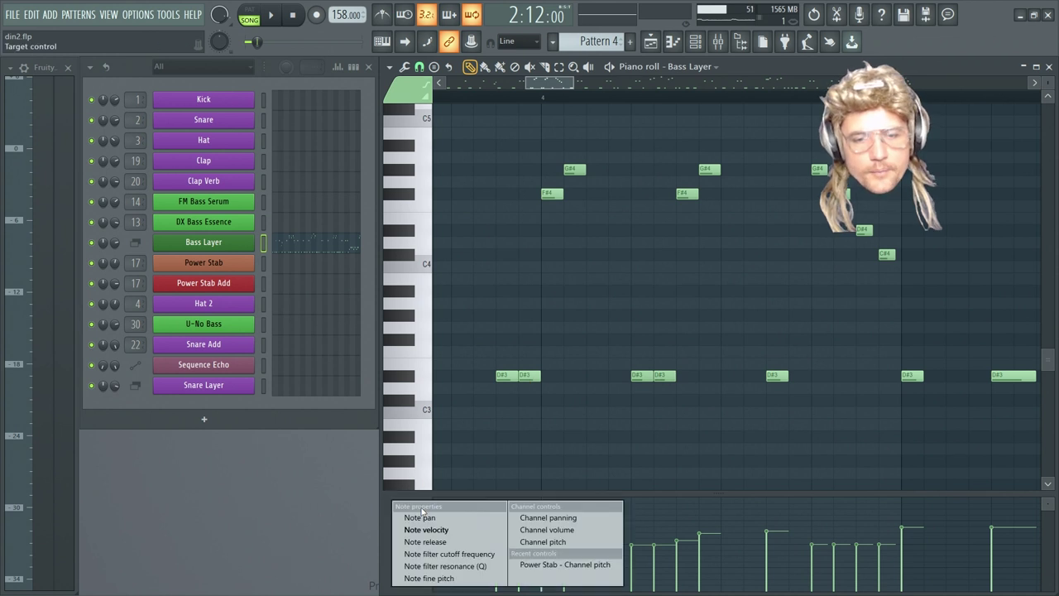
left_click(560, 542)
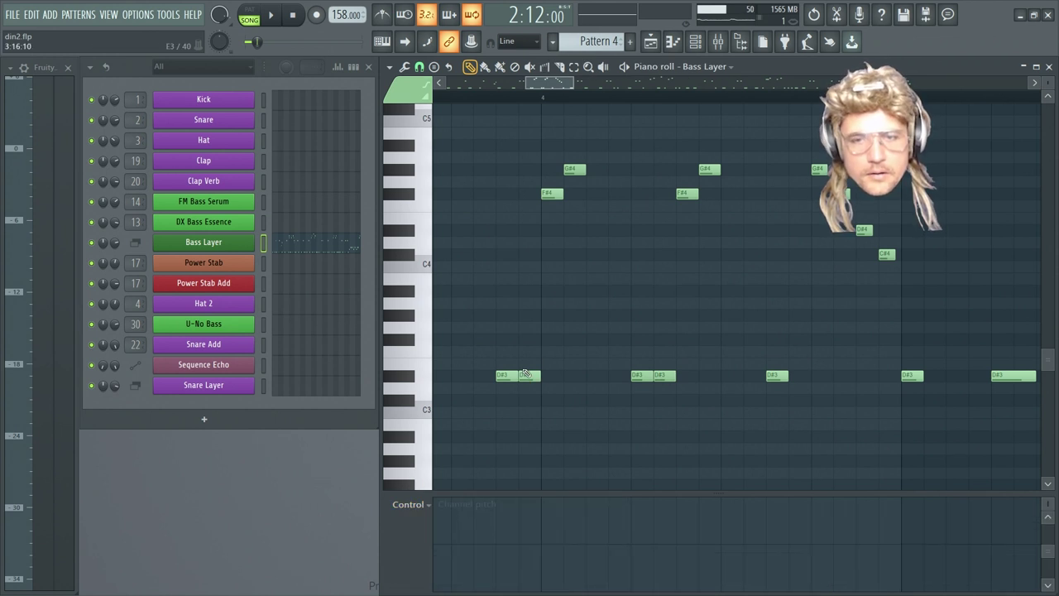
Play the song briefly from 3:14:00 and try joining the second pair of short D#3 notes in bar 4 into one longer note
key("space")
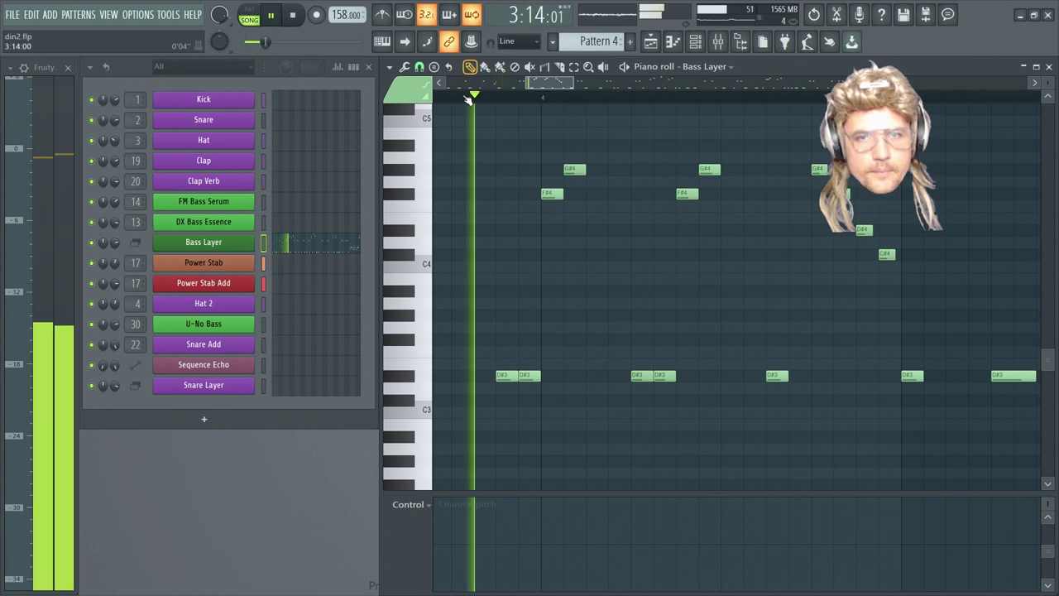
key("space")
right_click(664, 376)
left_click_drag(654, 376, 676, 376)
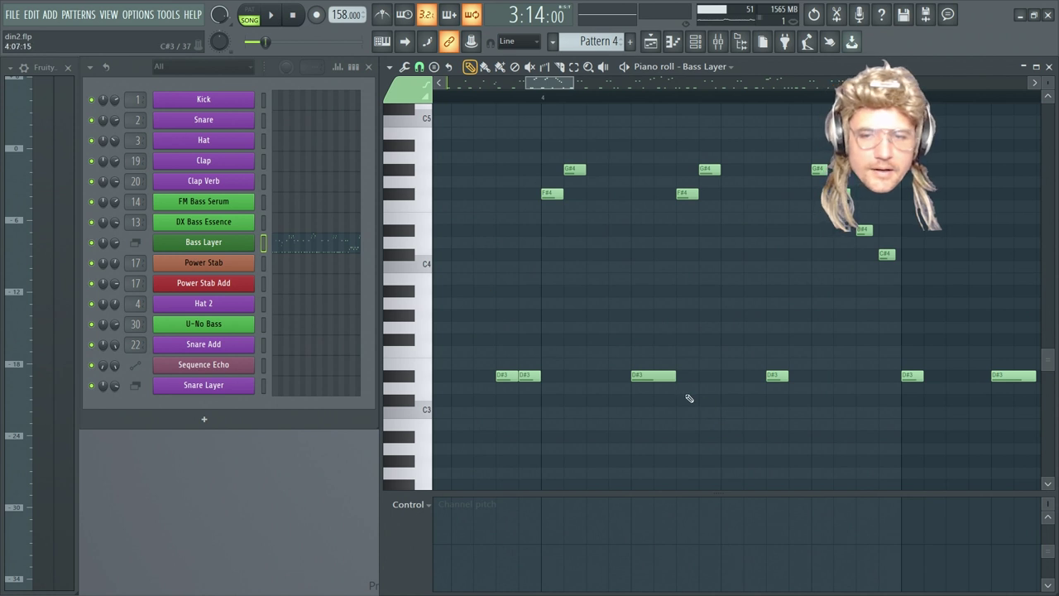
left_click_drag(676, 379, 654, 380)
left_click(659, 377)
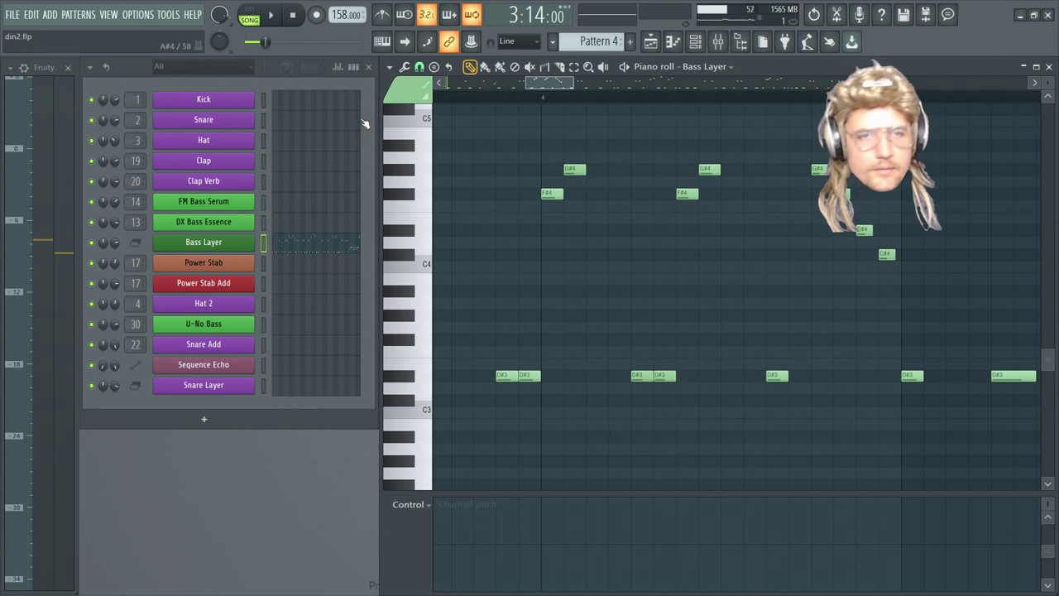
Play the Bass Layer part again from 3:14:00 and display the note velocities beneath bars 4 to 11
left_click(280, 11)
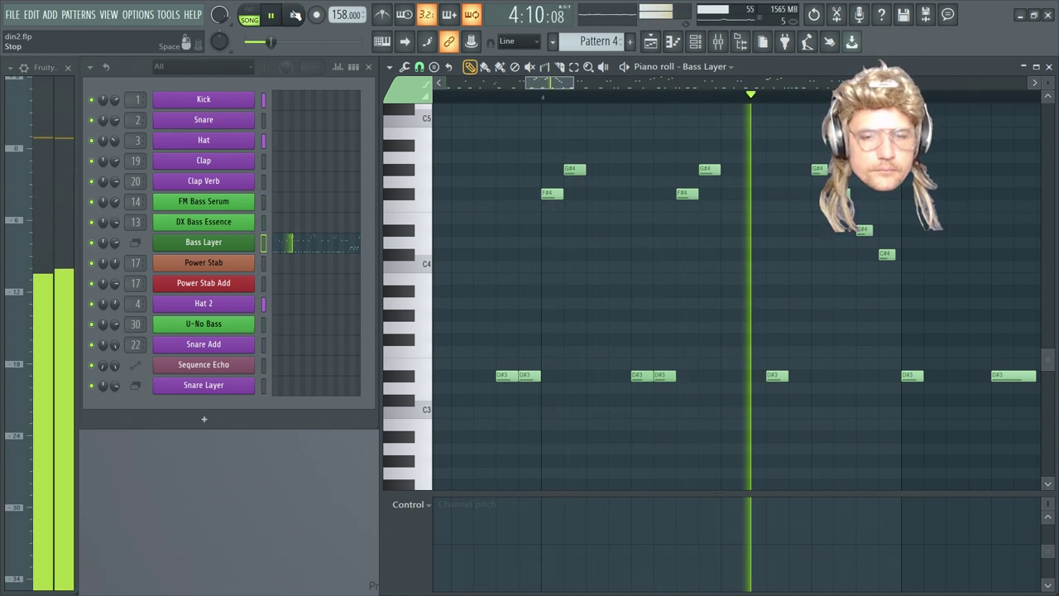
left_click(295, 14)
left_click(426, 507)
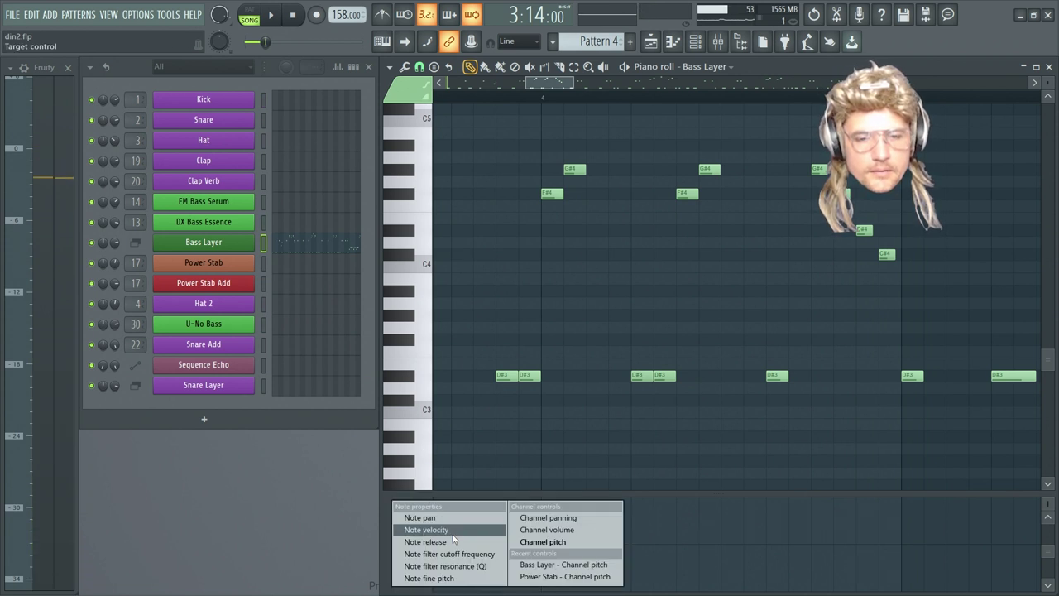
left_click(454, 534)
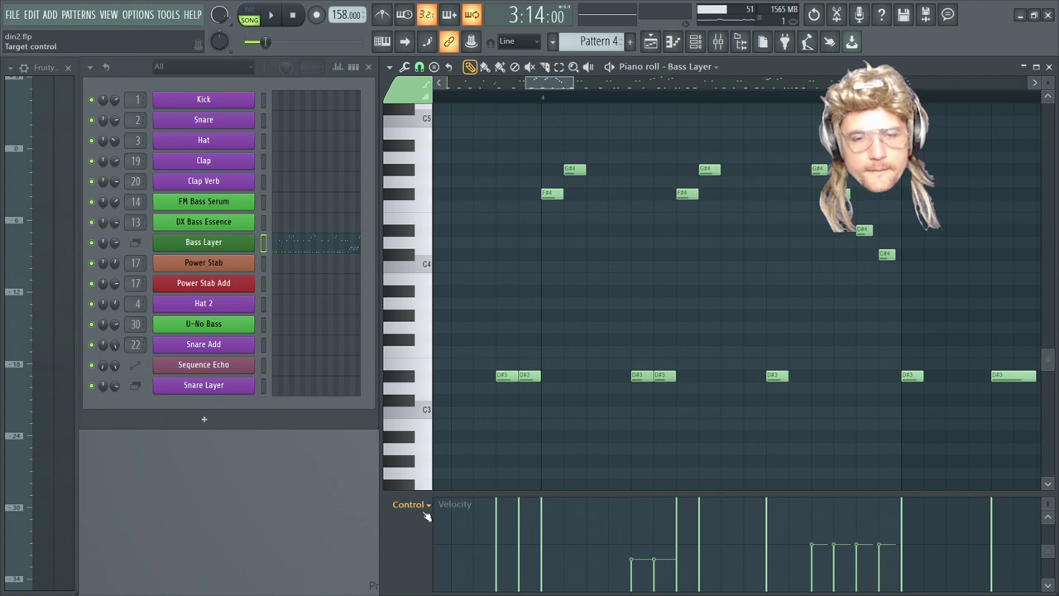
left_click_drag(573, 82, 760, 87)
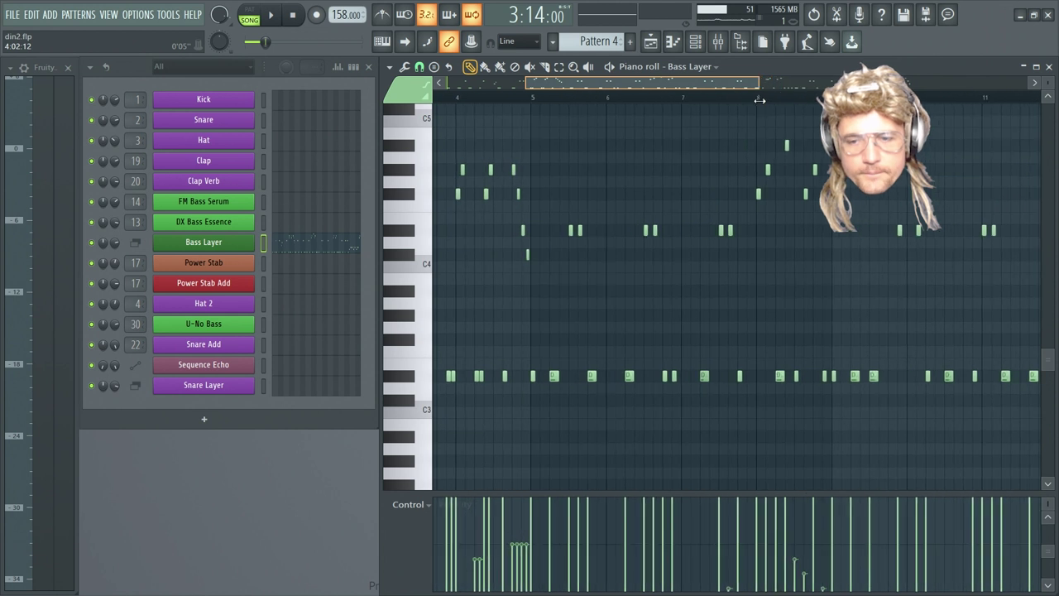
Examine the modulation matrix of the FM Bass Serum channel from the Bass Layer
left_click(233, 243)
left_click(213, 243)
left_click(219, 207)
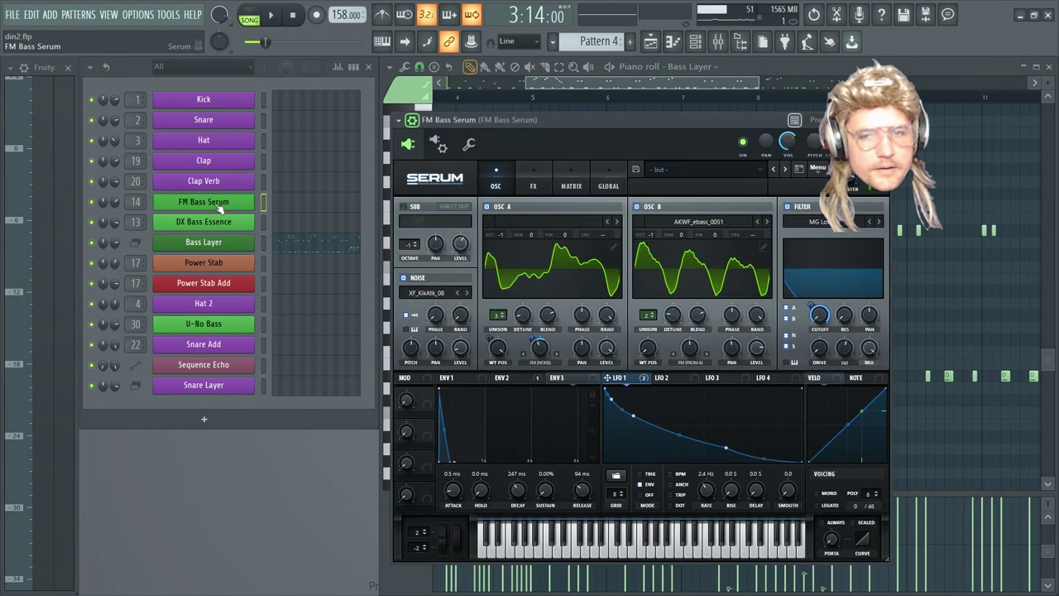
left_click(568, 181)
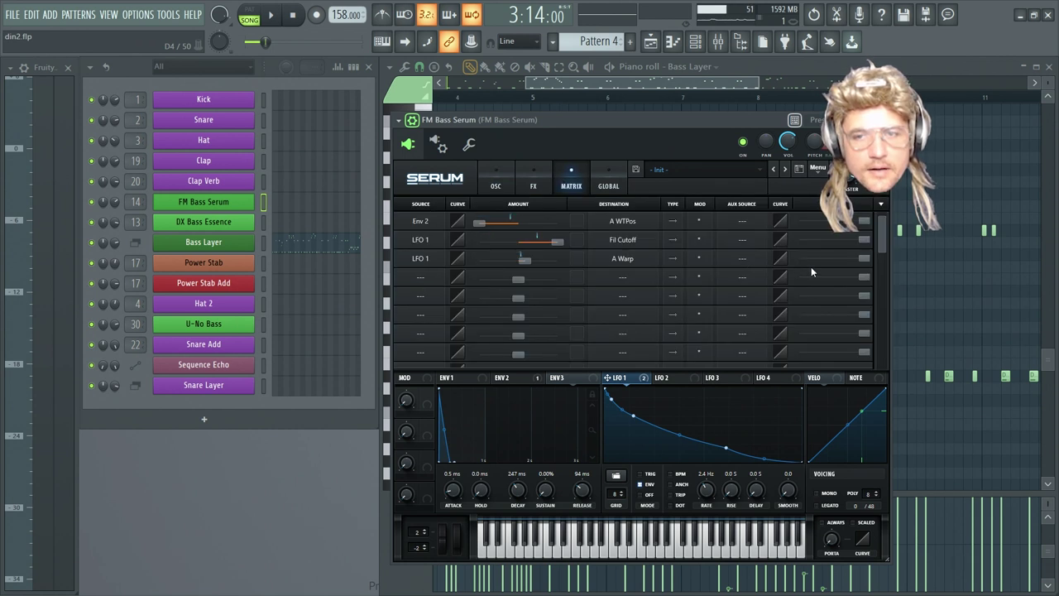
left_click(882, 119)
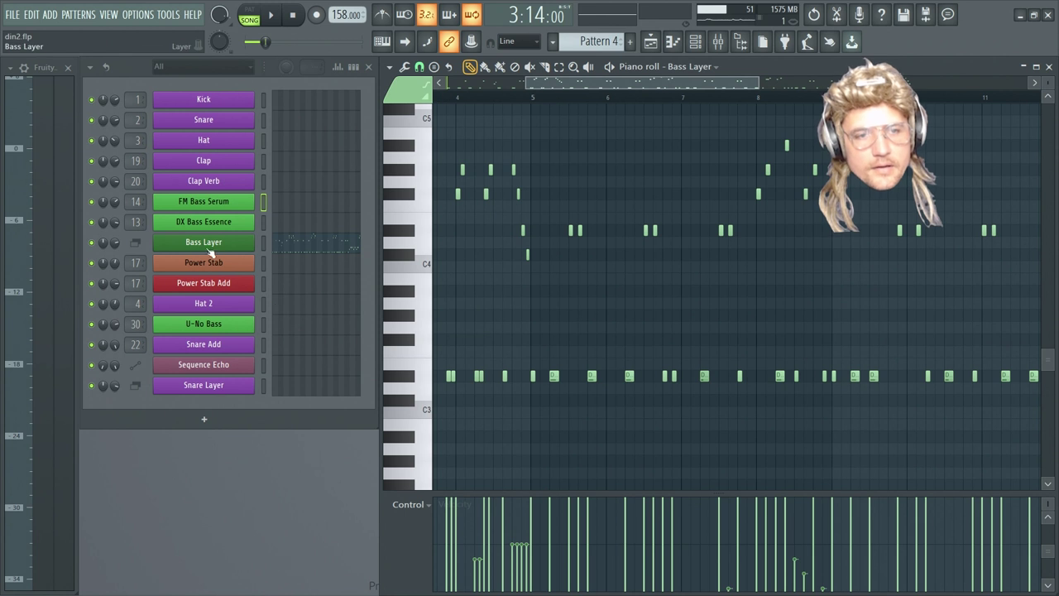
Route Velo to the global Amp. in the fourth modulation matrix slot of FM Bass Serum
left_click(213, 209)
left_click(571, 183)
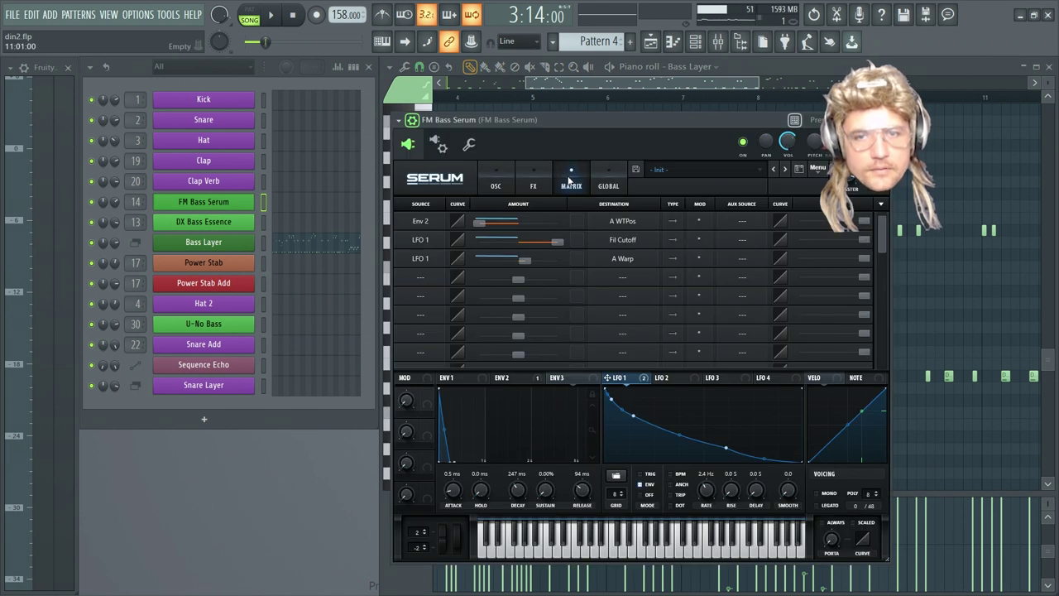
left_click(420, 278)
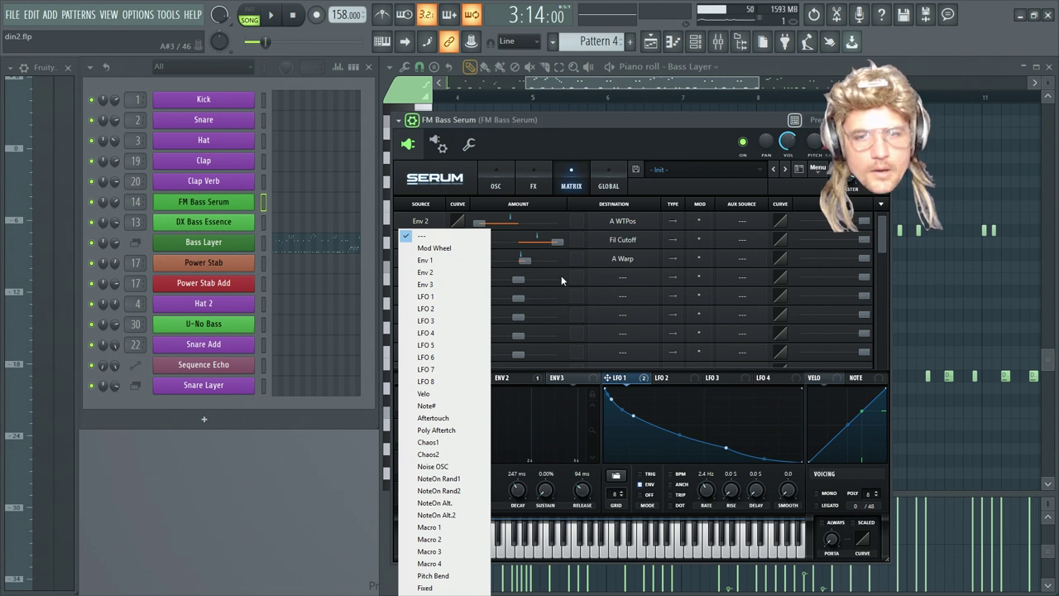
left_click(629, 277)
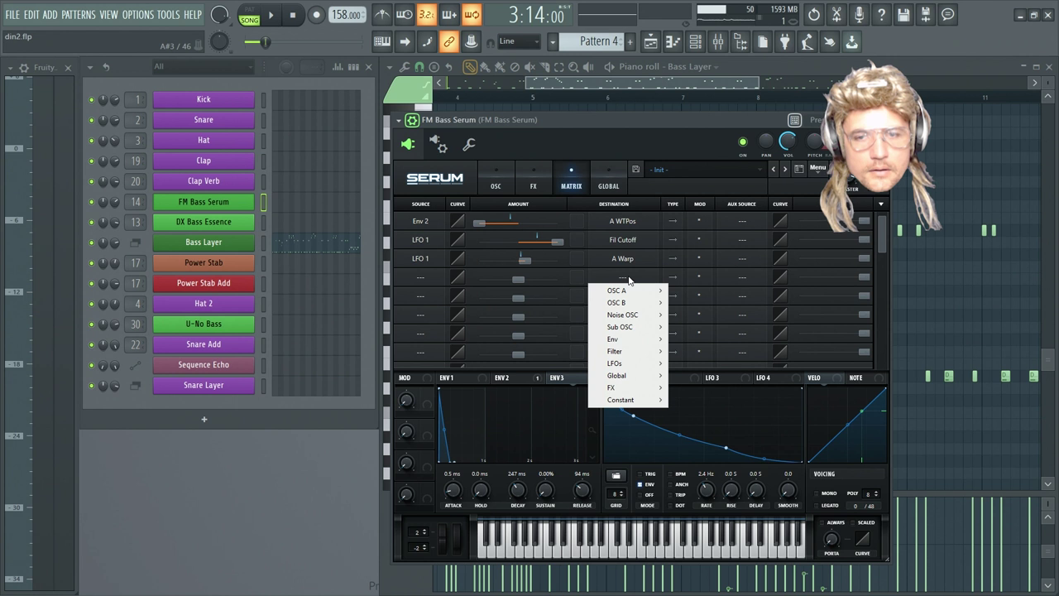
left_click(430, 279)
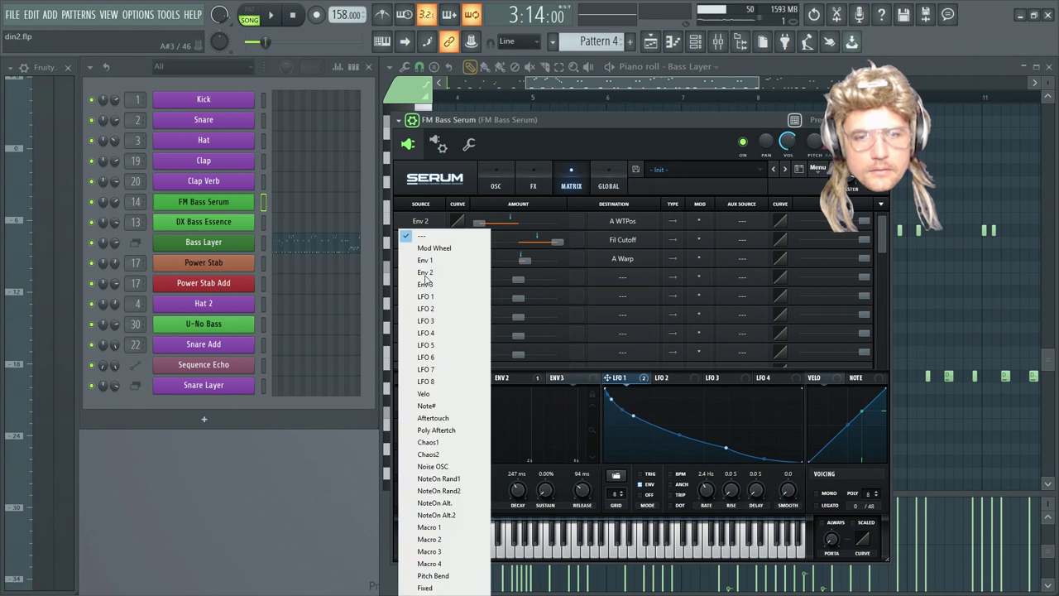
left_click(426, 394)
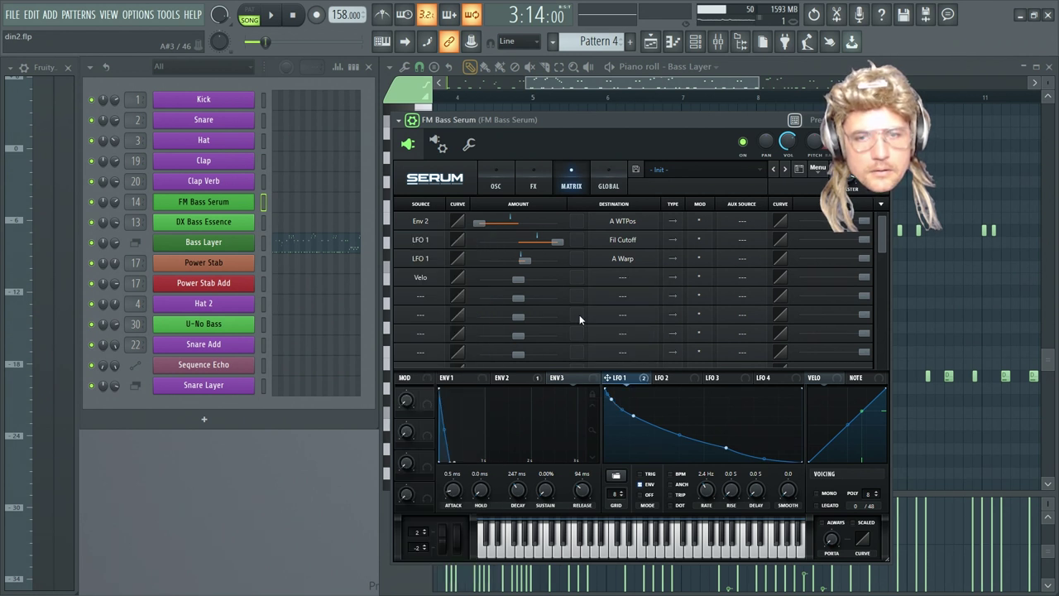
left_click(643, 282)
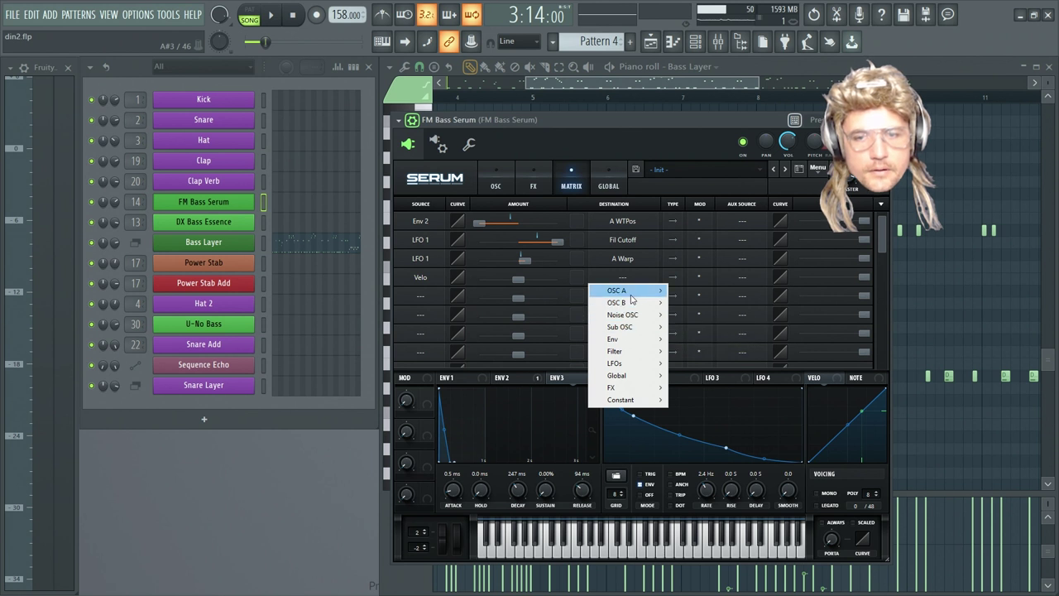
mouse_move(631, 376)
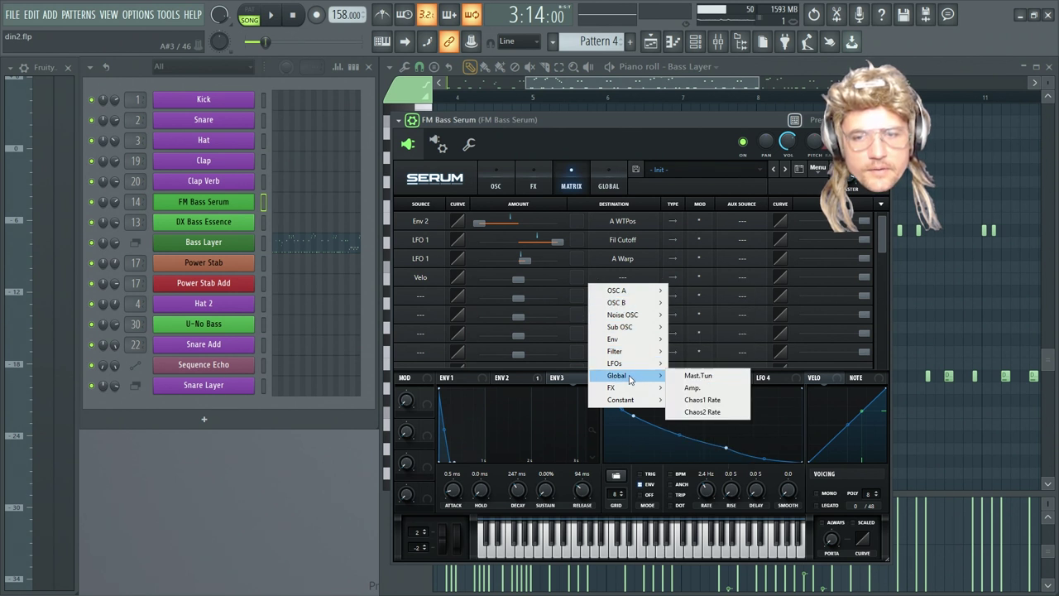
left_click(691, 387)
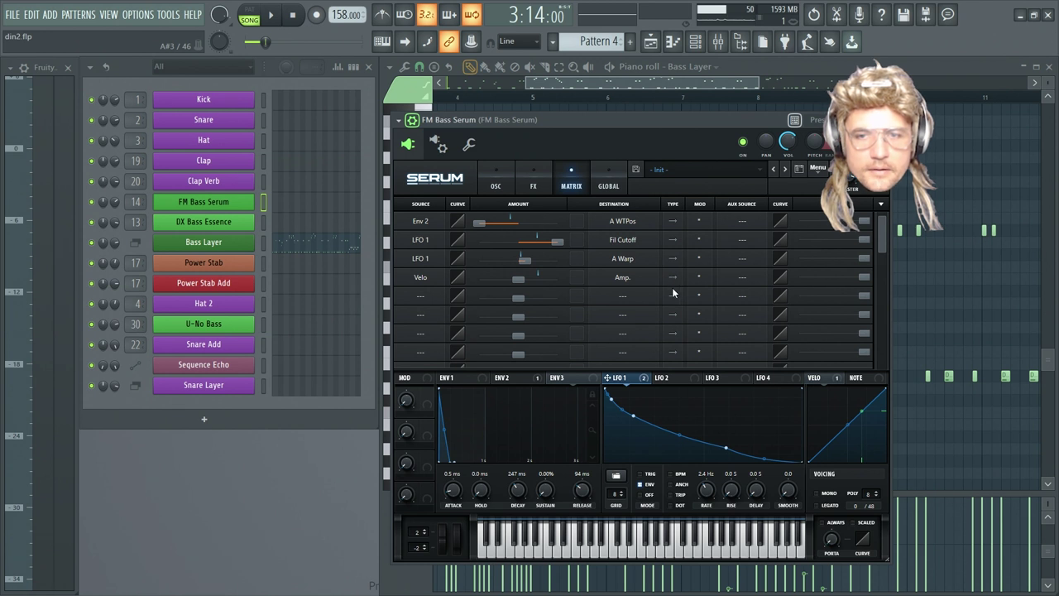
Replace the Amp. routing's main source with an inverted Velo aux source, set the amount to 64, and play the song
left_click(708, 278)
left_click(710, 306)
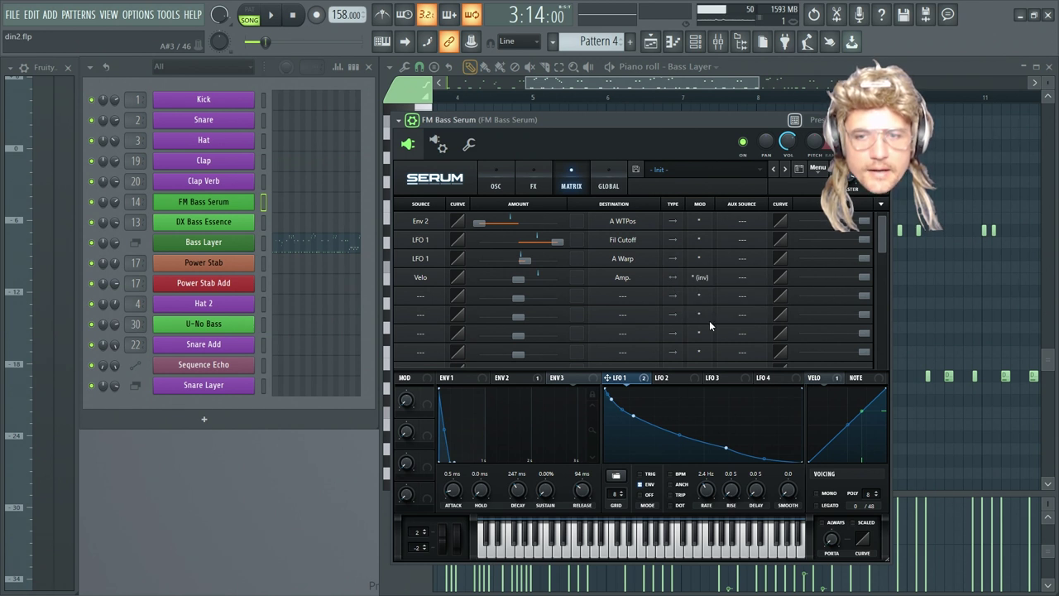
left_click(737, 279)
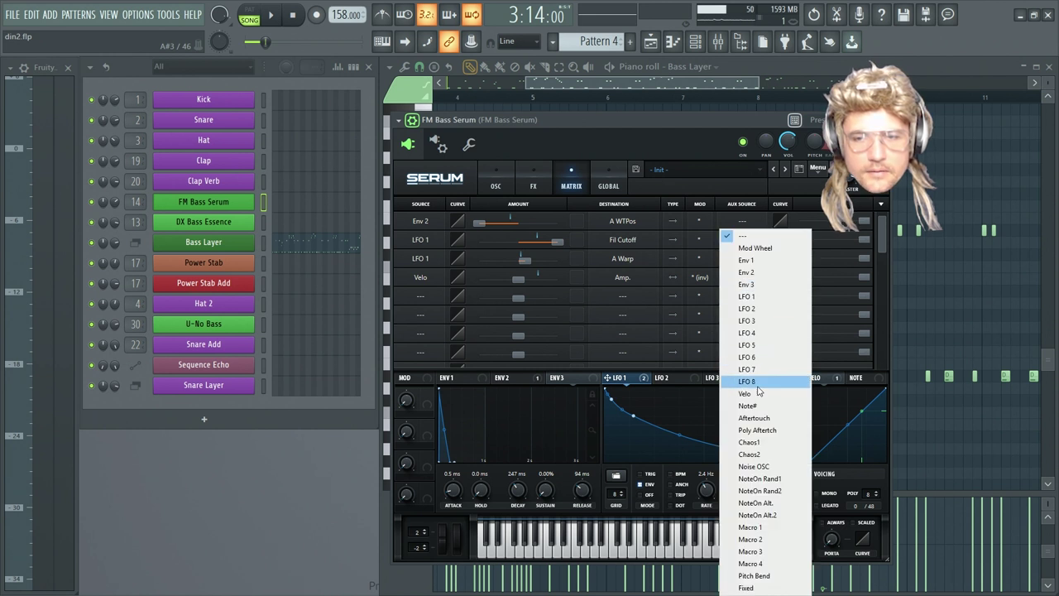
left_click(749, 399)
left_click(422, 278)
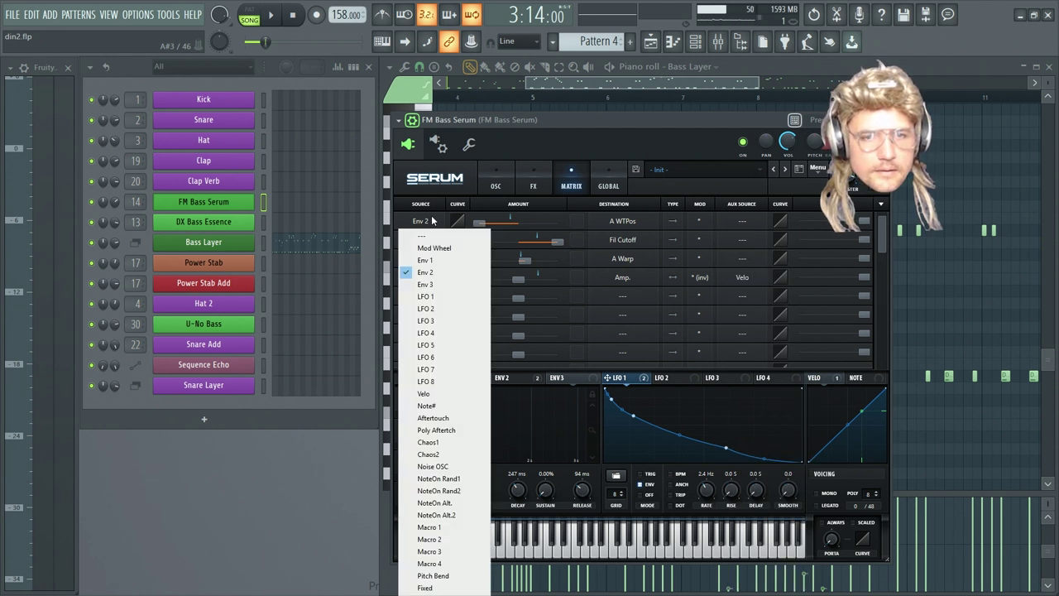
left_click(422, 237)
left_click_drag(520, 279, 539, 282)
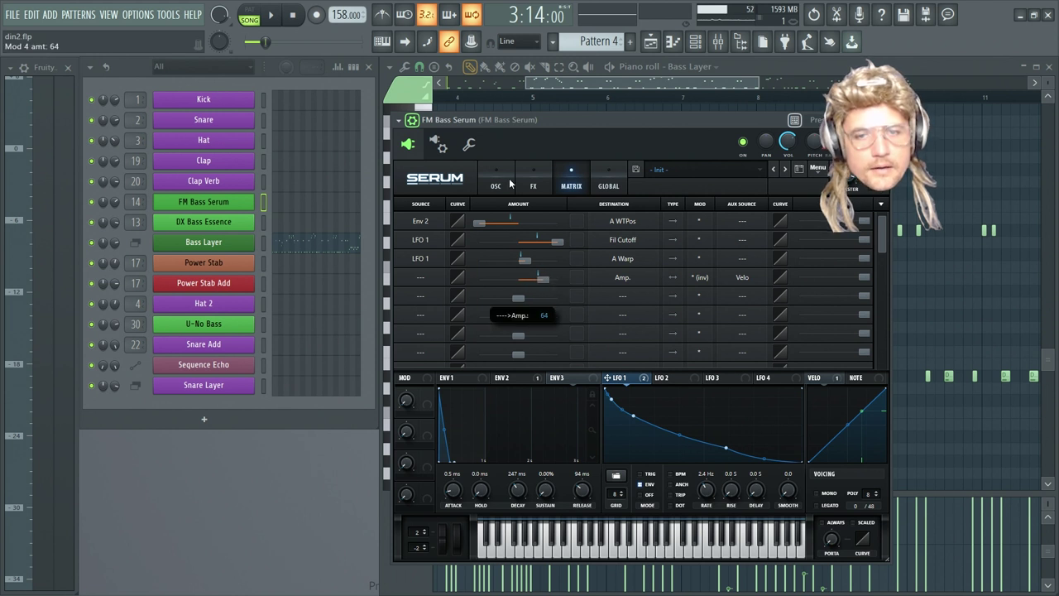
left_click(273, 16)
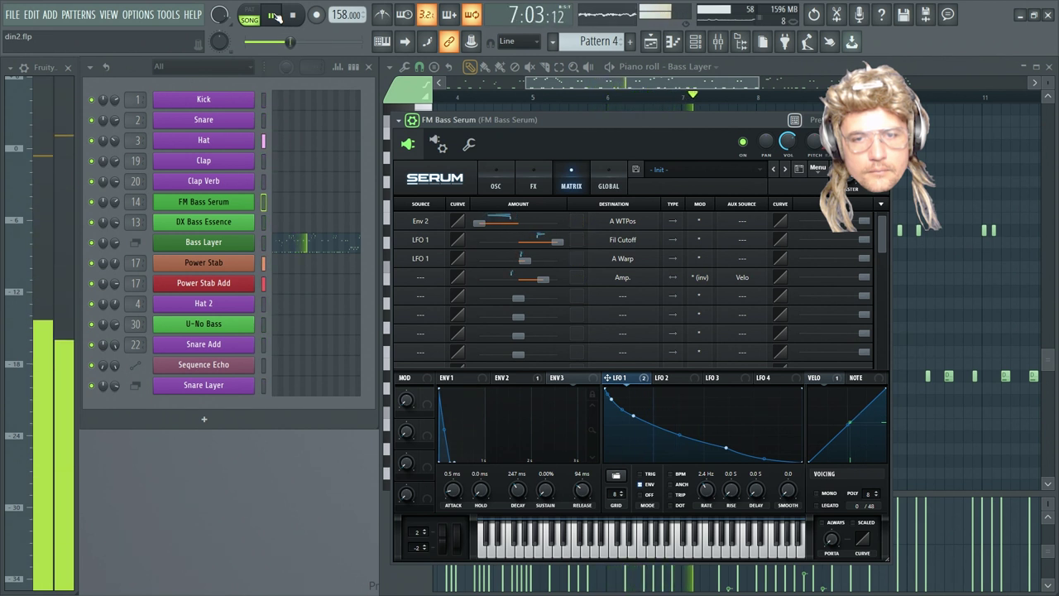
Lower the Amp. routing's amount to 7 and remove its Velo aux source and inversion
left_click_drag(541, 278, 523, 278)
right_click(523, 278)
left_click(742, 277)
left_click(745, 273)
left_click(745, 223)
left_click(745, 272)
left_click(749, 229)
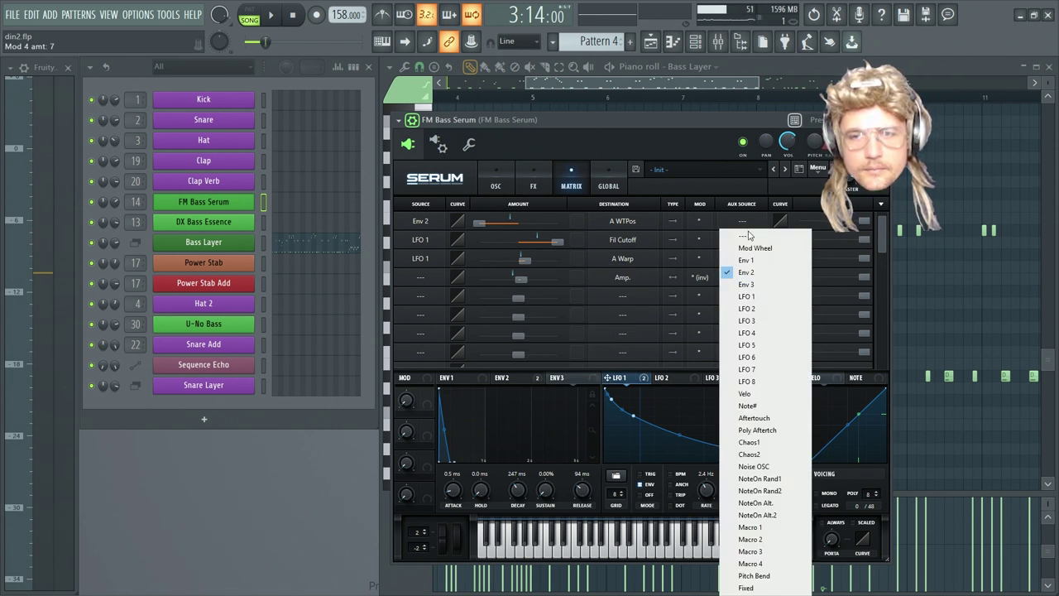
left_click(749, 231)
left_click(702, 277)
left_click(702, 295)
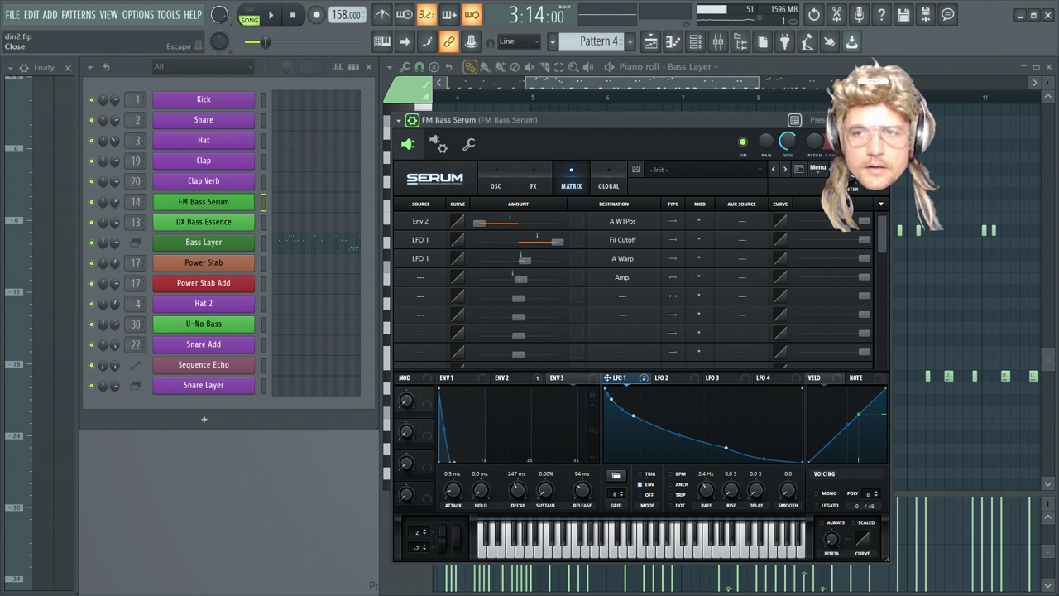
Close FM Bass Serum and look over the pattern arrangement in the playlist, up close on bars 1 to 5 and across all 16 bars
left_click(882, 120)
left_click(670, 42)
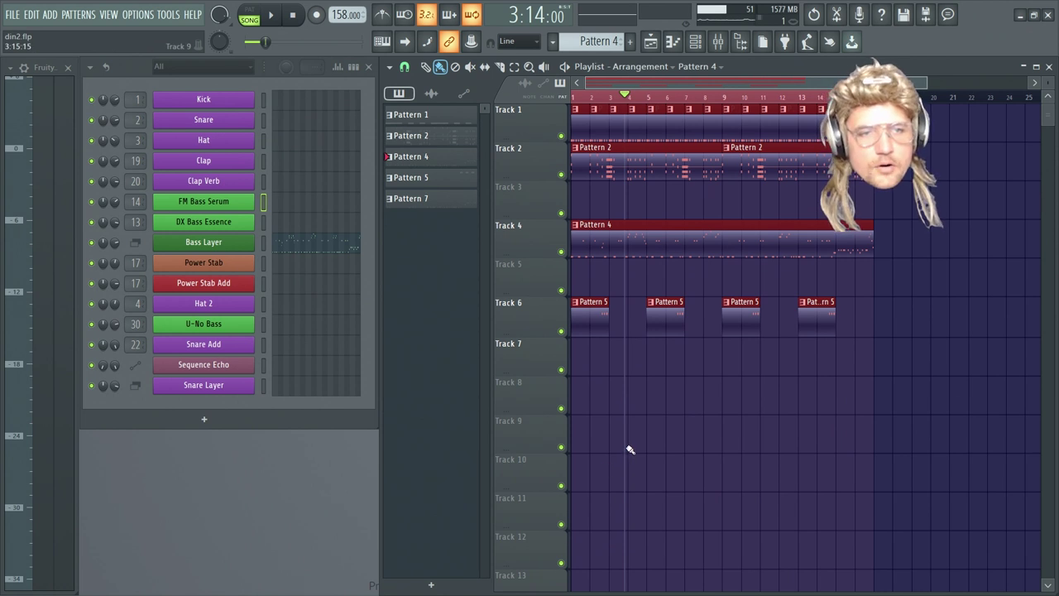
left_click_drag(927, 83, 812, 82)
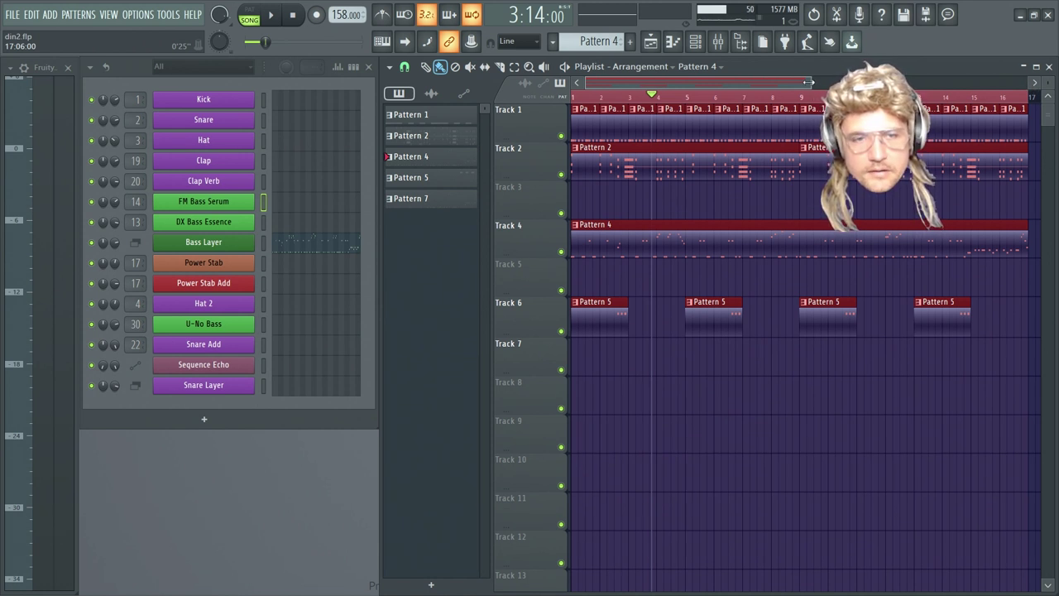
left_click_drag(809, 82, 641, 80)
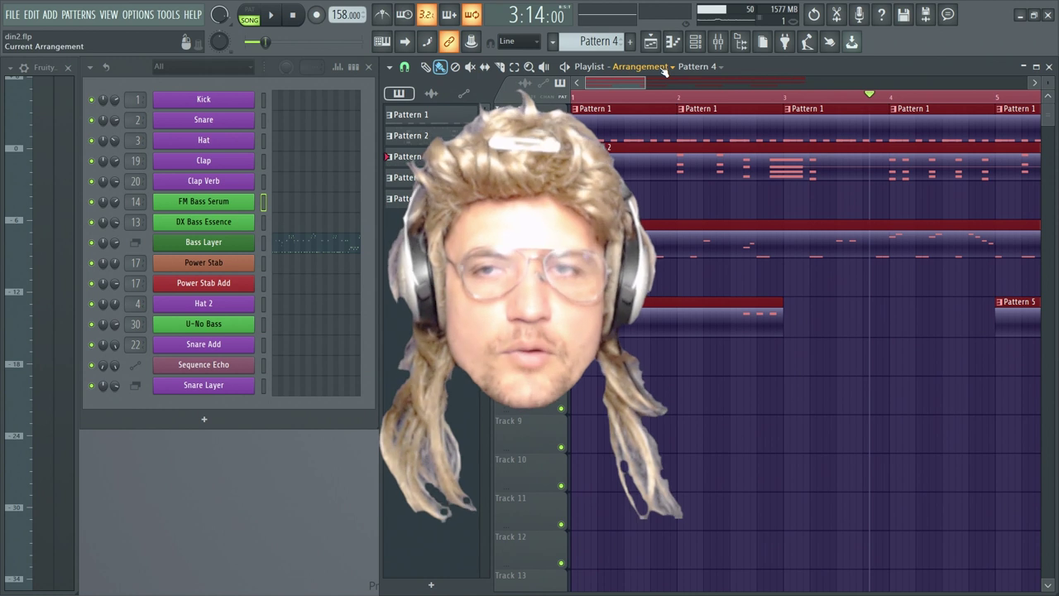
left_click_drag(653, 81, 810, 81)
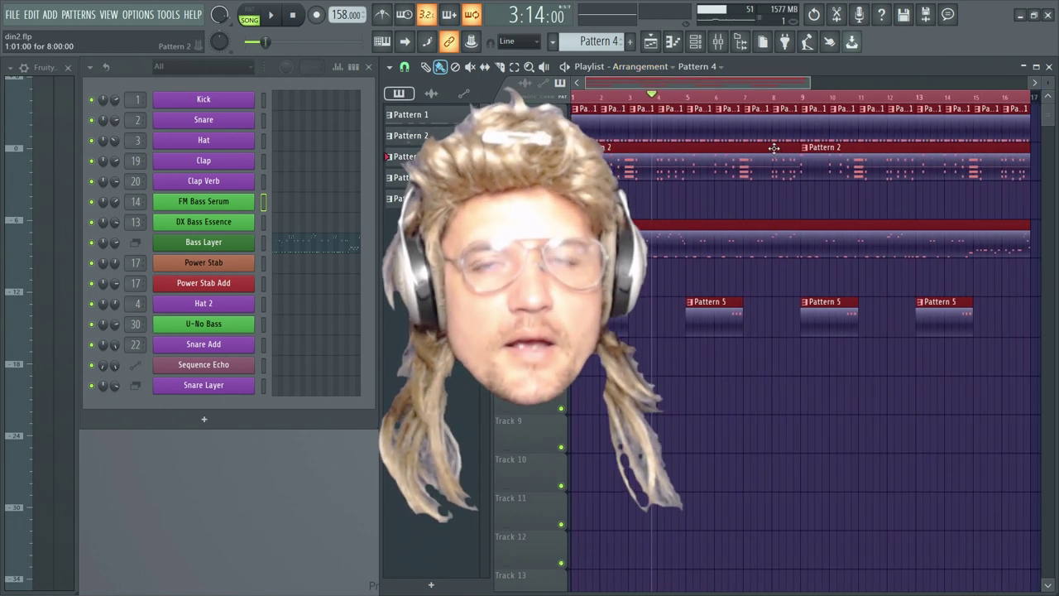